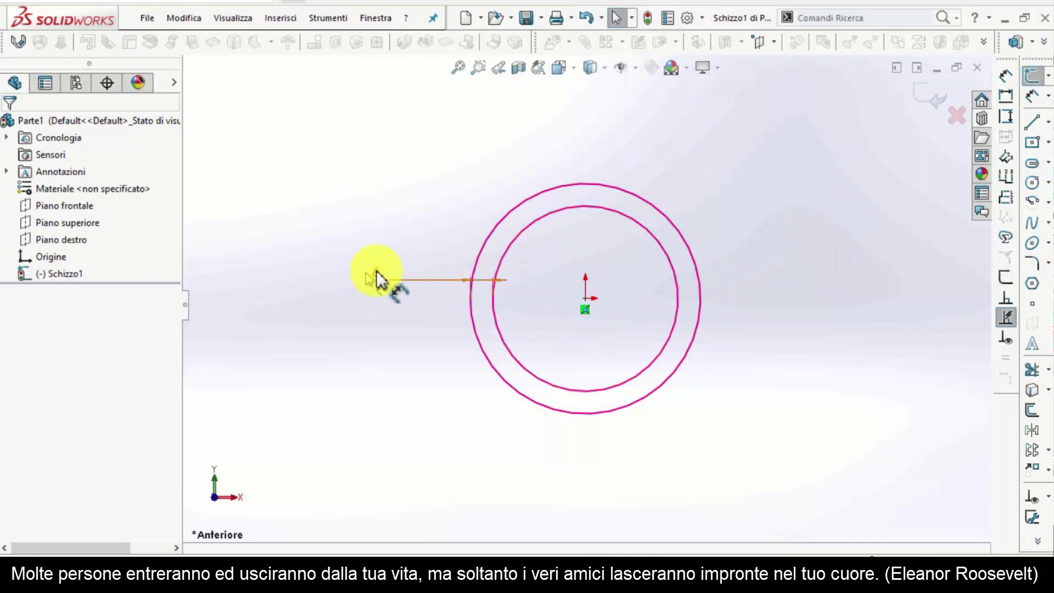
# Step: Move the 6 spacing dimension aside, then drag the outer circle outward to enlarge both concentric circles
pyautogui.moveTo(376, 275); pyautogui.dragTo(383, 266)
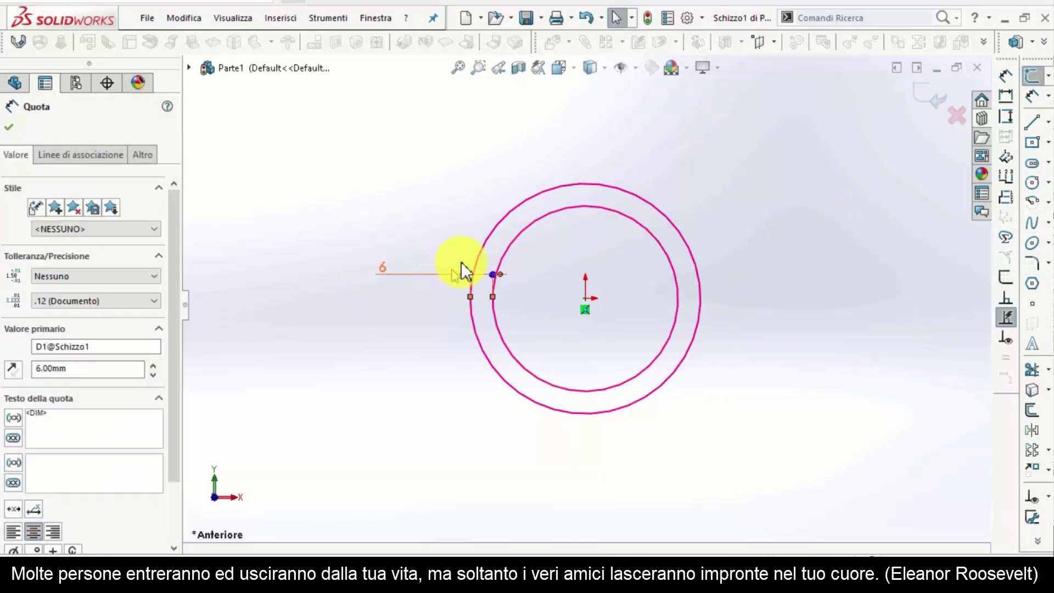
pyautogui.click(545, 259)
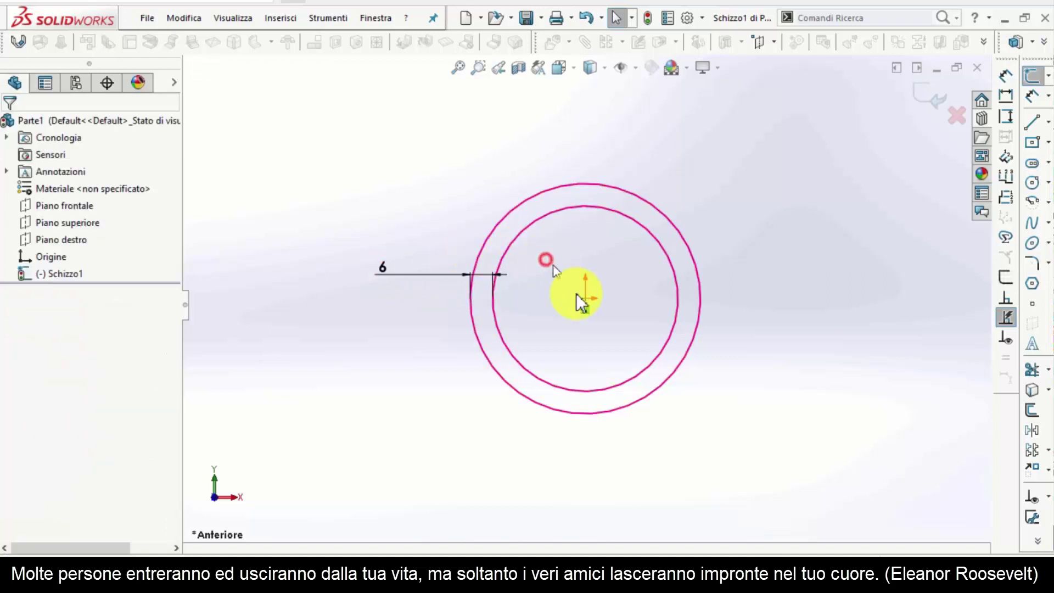
pyautogui.moveTo(484, 247); pyautogui.dragTo(376, 195)
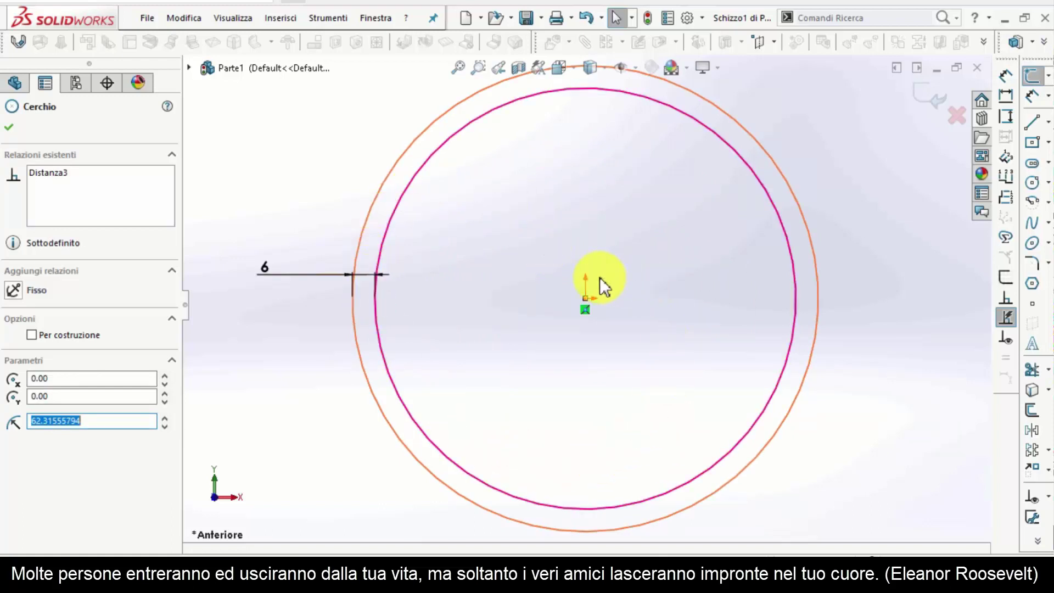
pyautogui.press('z')
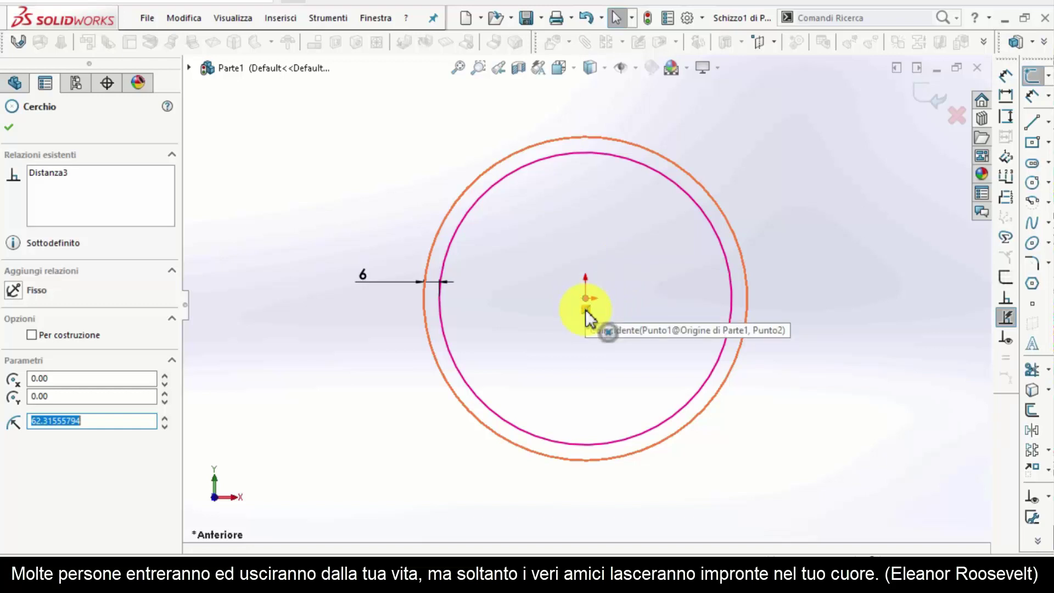
pyautogui.click(554, 248)
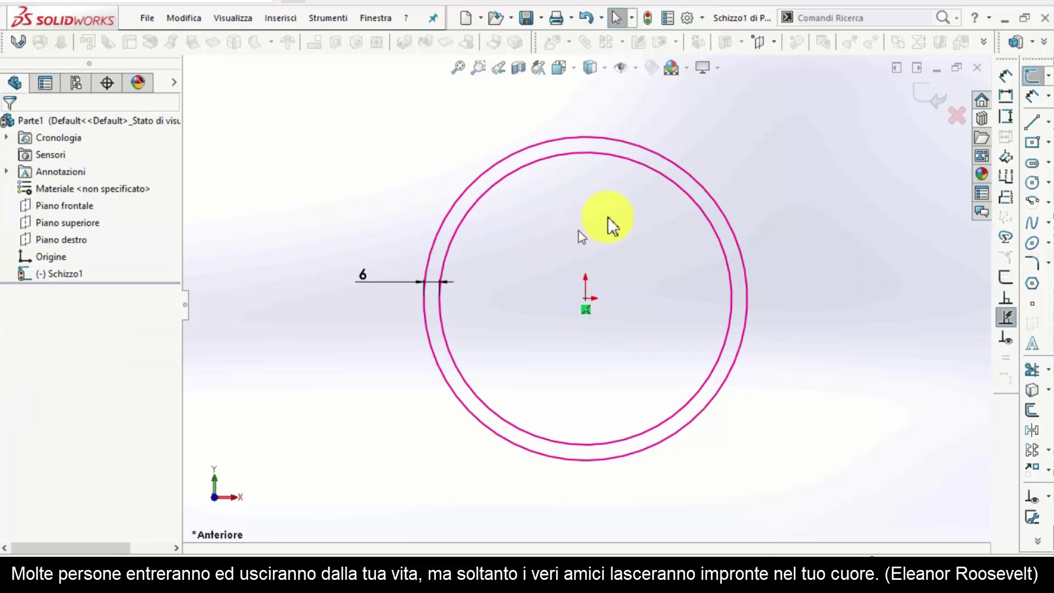
# Step: Give the inner circle a Ø120 diameter dimension placed above the circles
pyautogui.click(1008, 77)
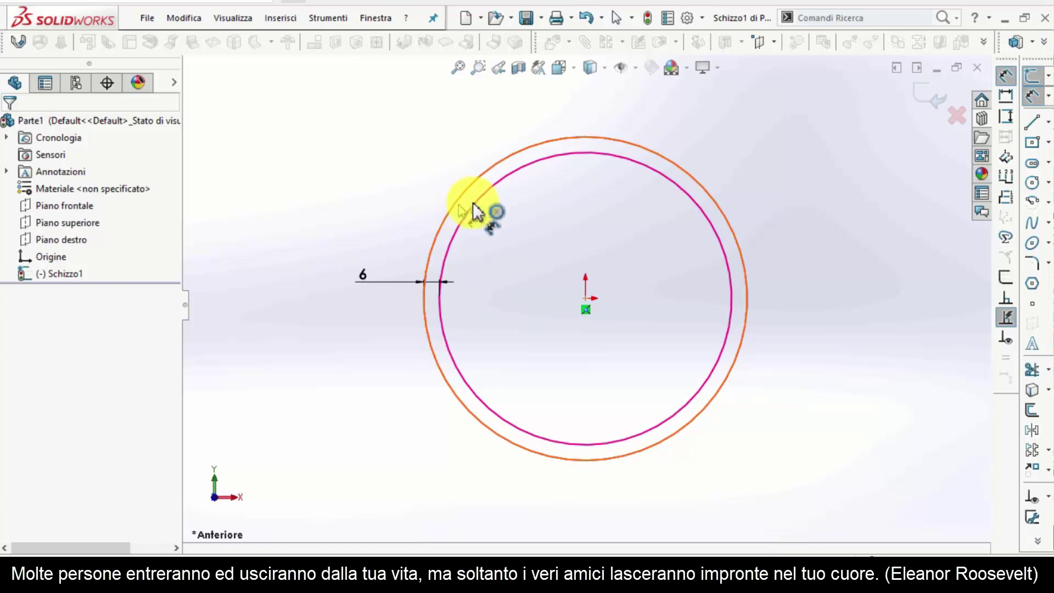
pyautogui.click(539, 163)
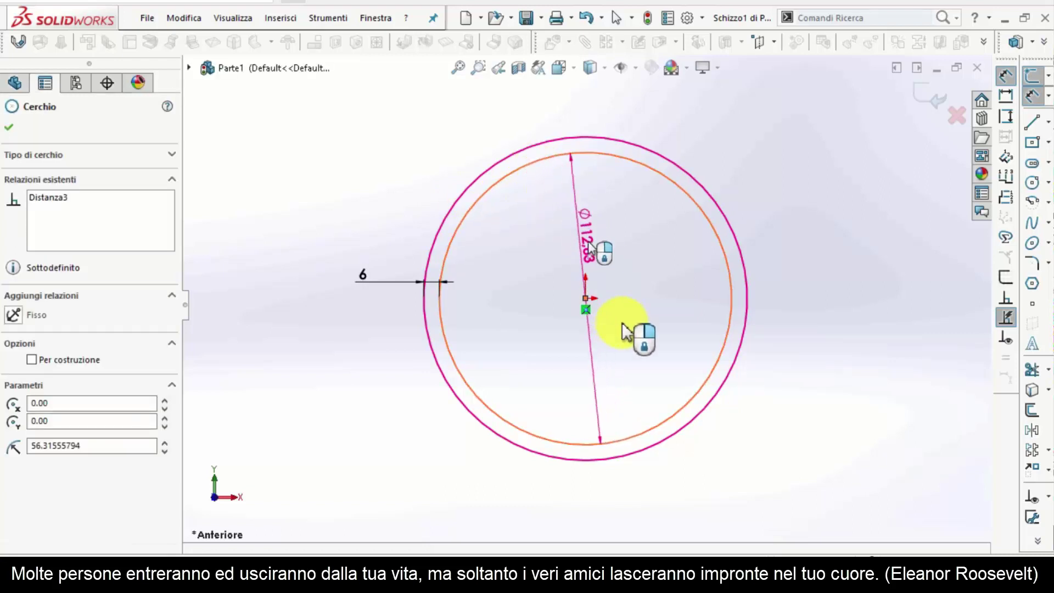
pyautogui.scroll(3, 588, 181)
pyautogui.click(587, 147)
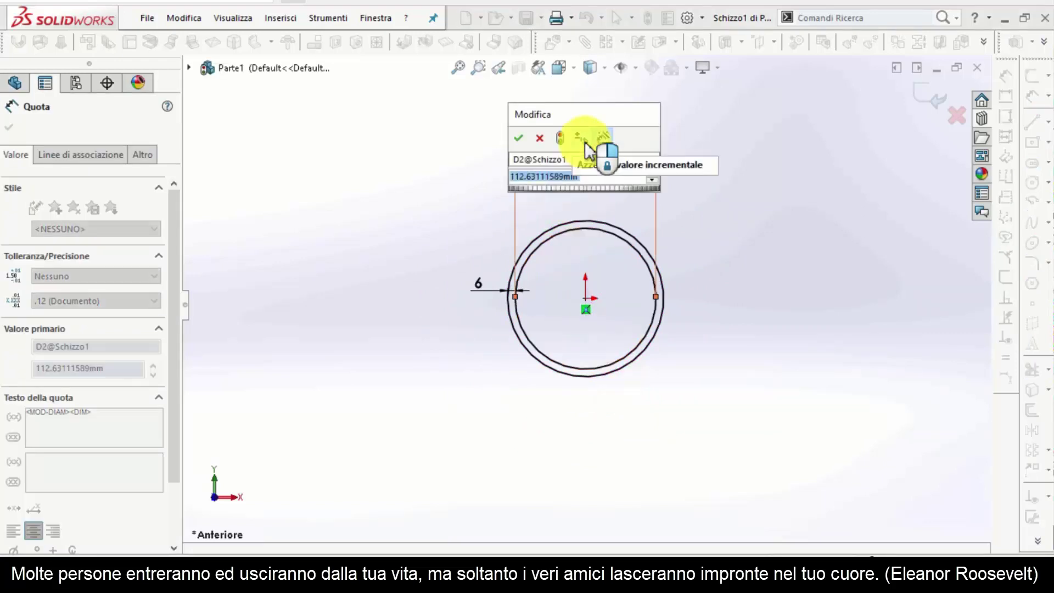
pyautogui.write('120')
pyautogui.press('Return')
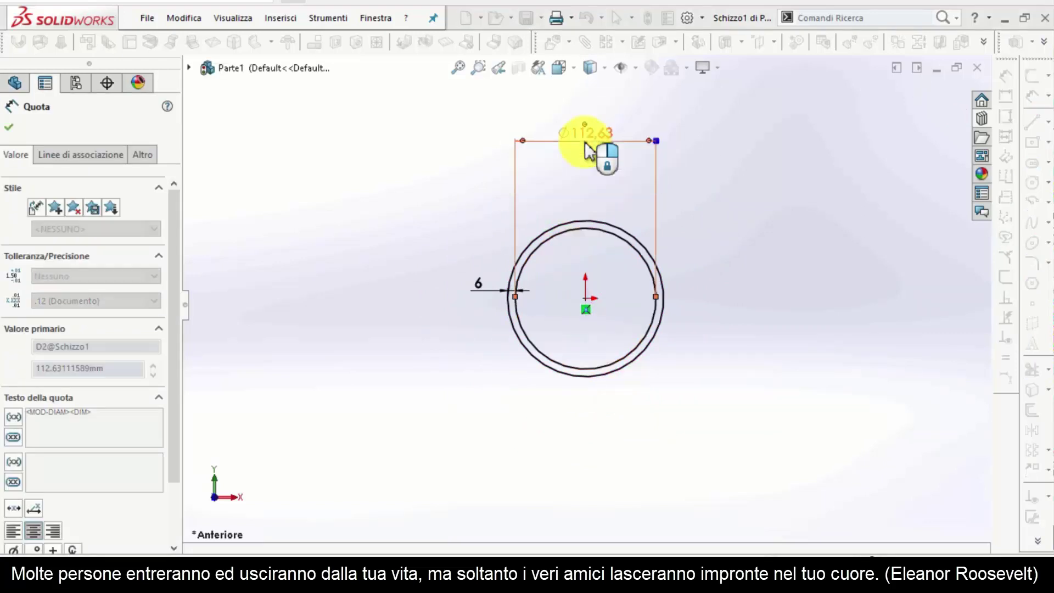
pyautogui.click(11, 131)
pyautogui.click(297, 202)
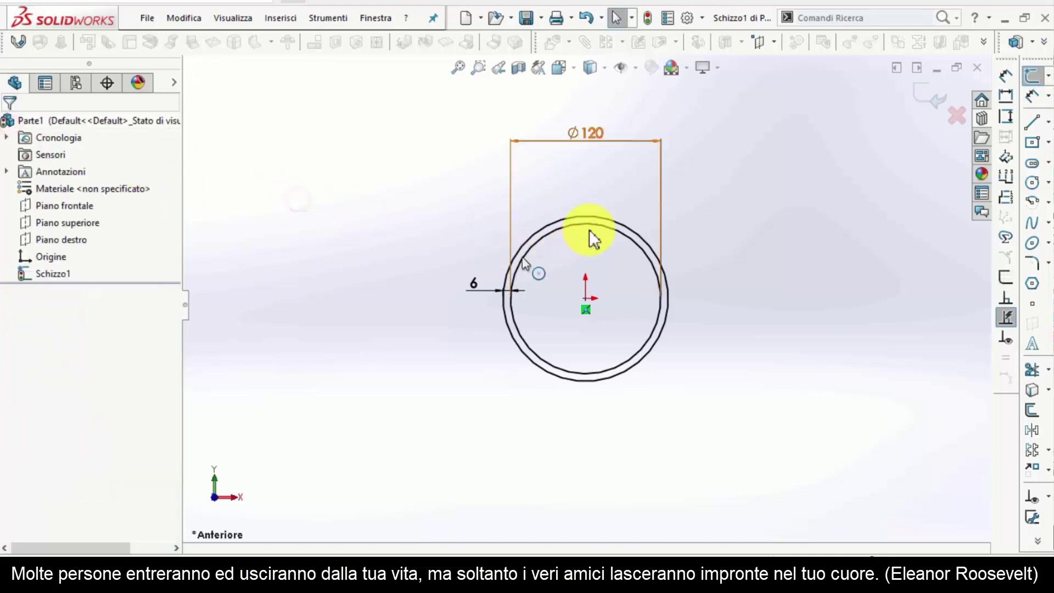
# Step: Reposition the 6 spacing dimension at an angle toward the upper left
pyautogui.scroll(-3, 584, 257)
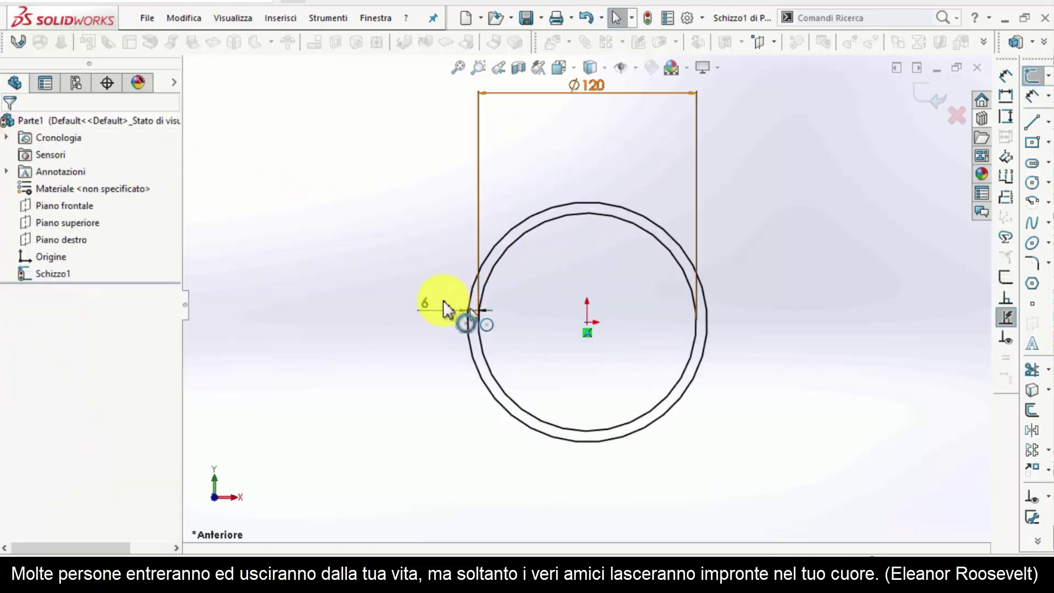
pyautogui.click(426, 232)
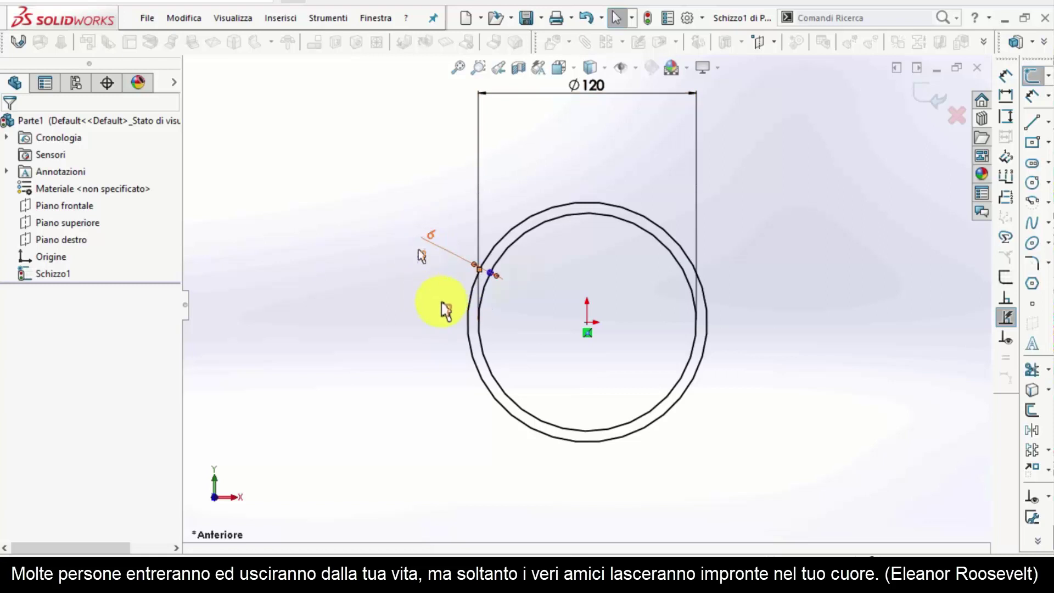
pyautogui.click(511, 308)
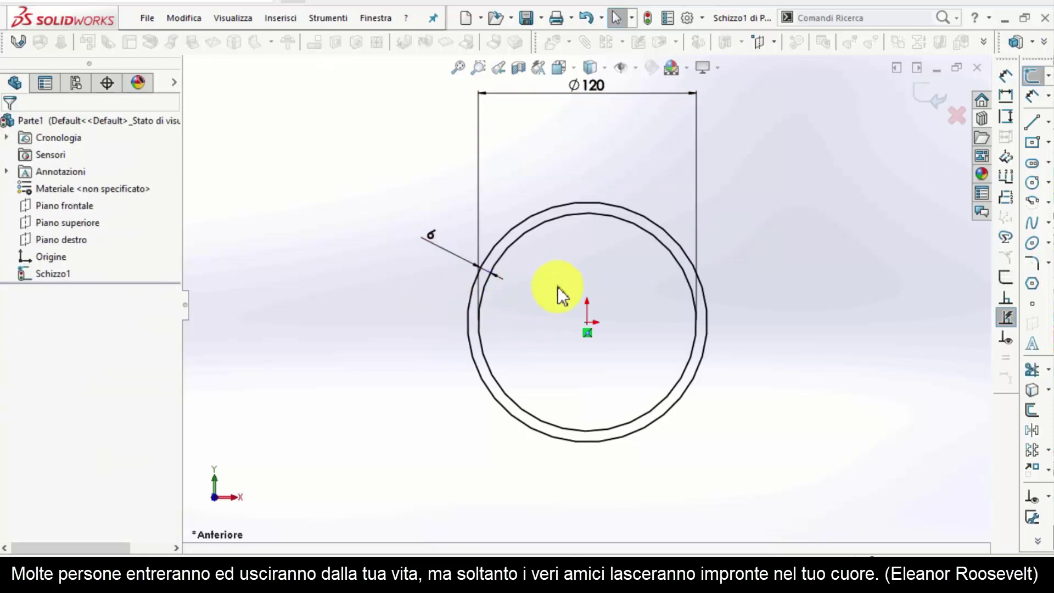
pyautogui.click(588, 290)
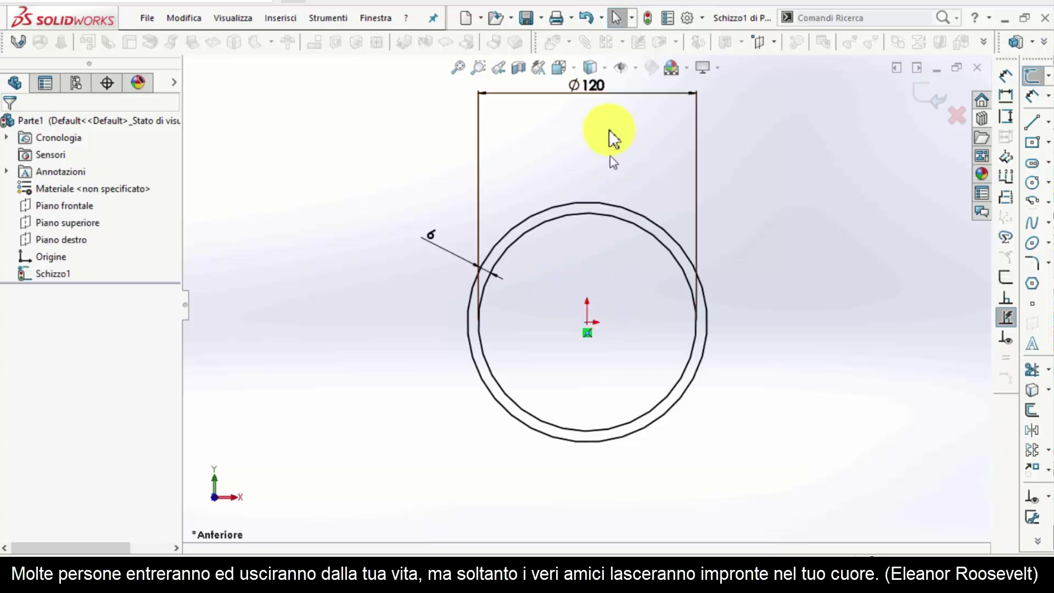
pyautogui.click(497, 254)
pyautogui.click(542, 348)
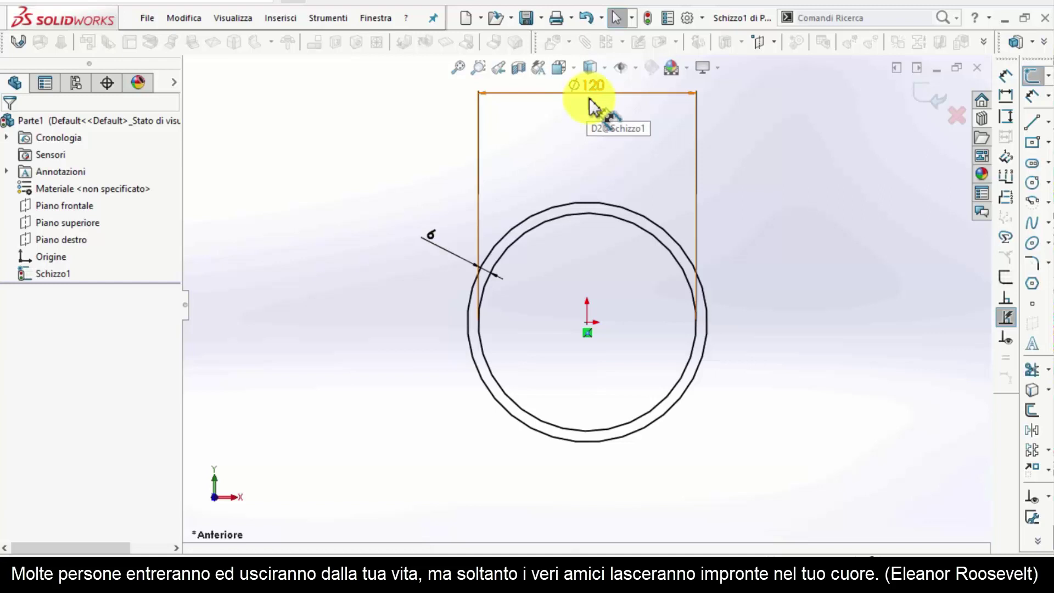
# Step: Exit the sketch and start an Extruded Boss from Schizzo1, orbiting to view the preview
pyautogui.click(931, 100)
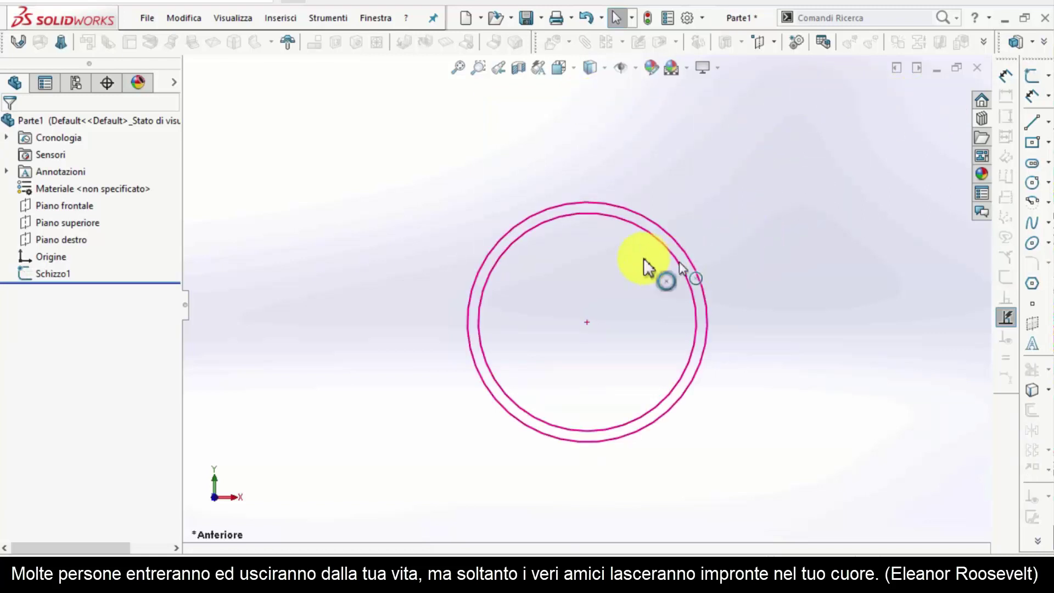
pyautogui.moveTo(640, 260); pyautogui.dragTo(618, 294, button='middle')
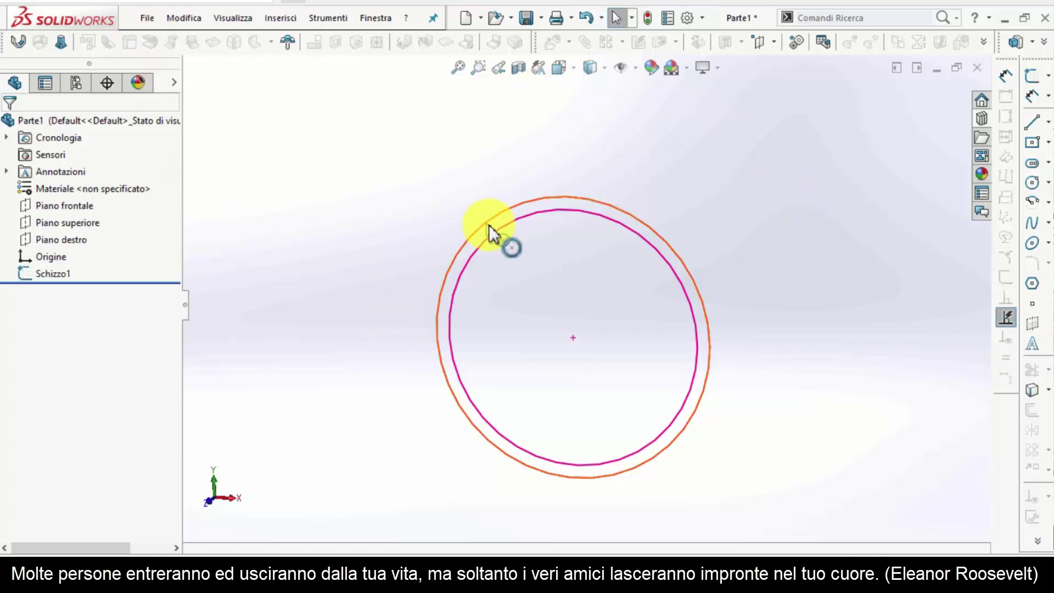
pyautogui.press('e')
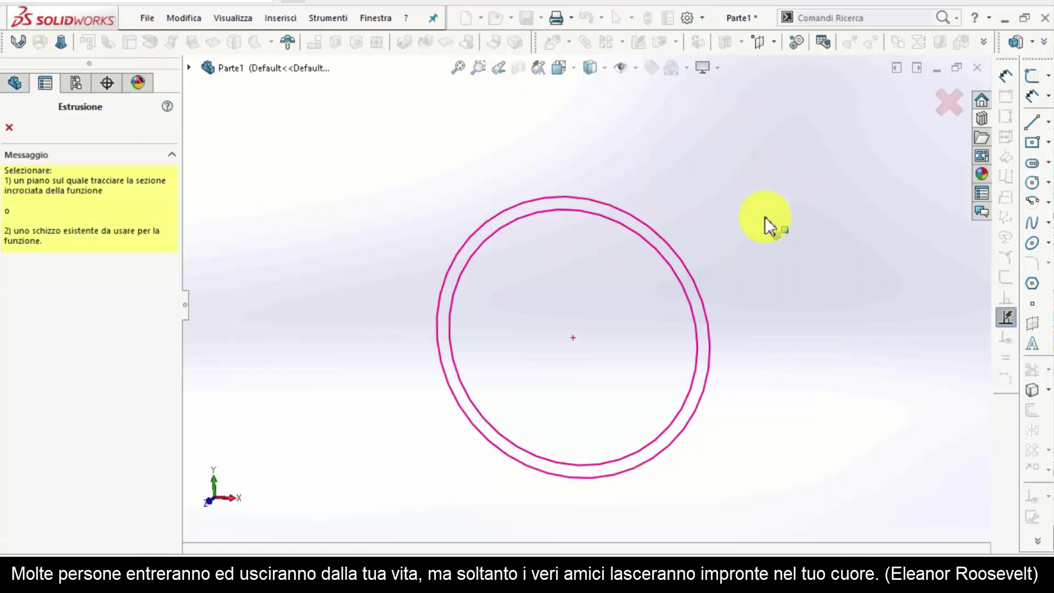
pyautogui.click(659, 235)
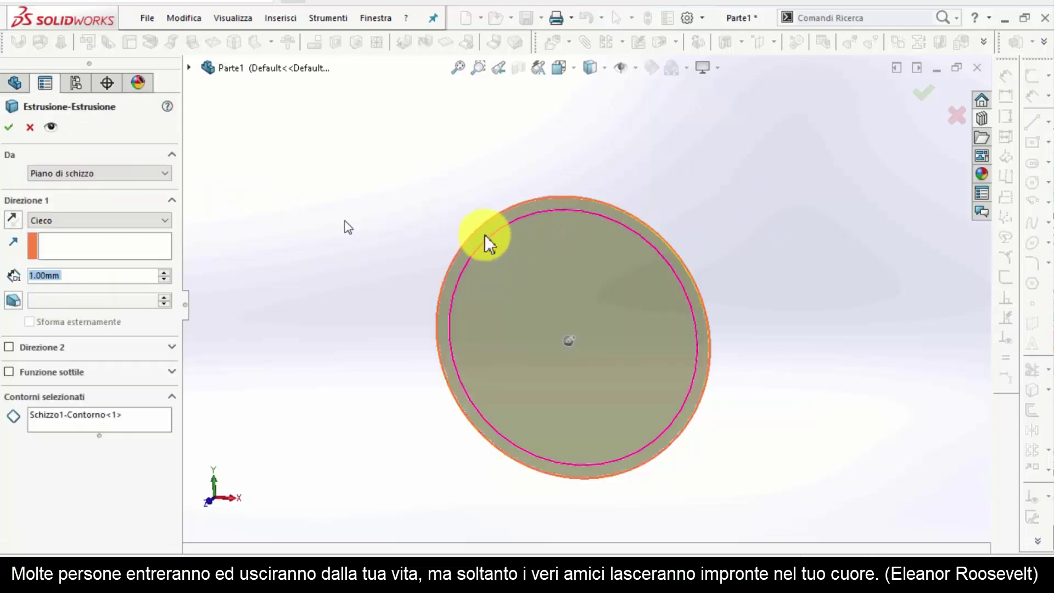
pyautogui.moveTo(471, 266); pyautogui.dragTo(476, 254, button='middle')
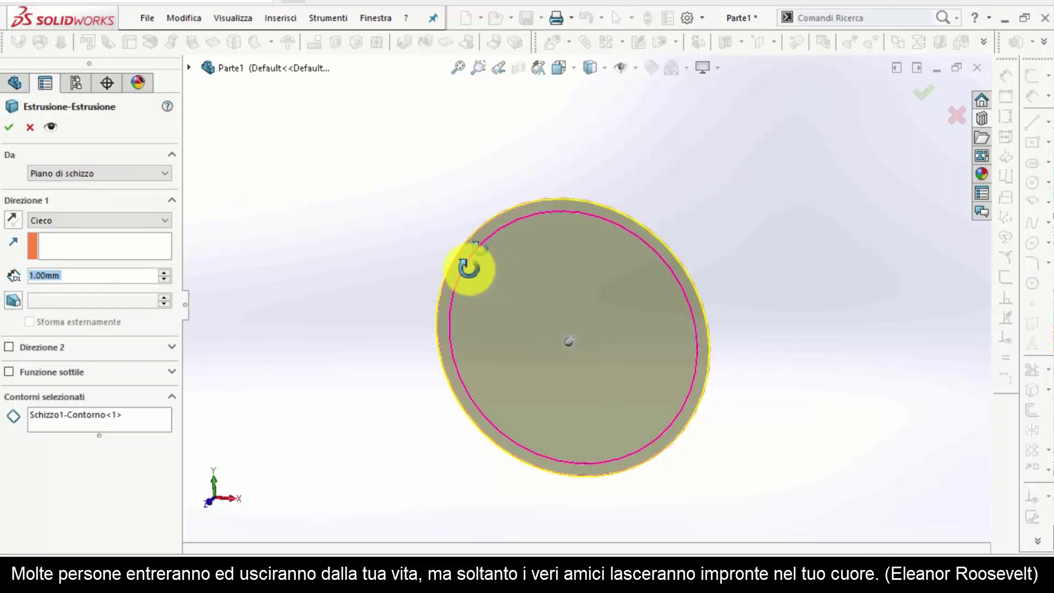
pyautogui.moveTo(159, 381); pyautogui.dragTo(134, 419, button='middle')
# Step: Clear the selected contours with Azzera selezioni, inspect the ring preview, then cancel the extrusion
pyautogui.click(126, 419)
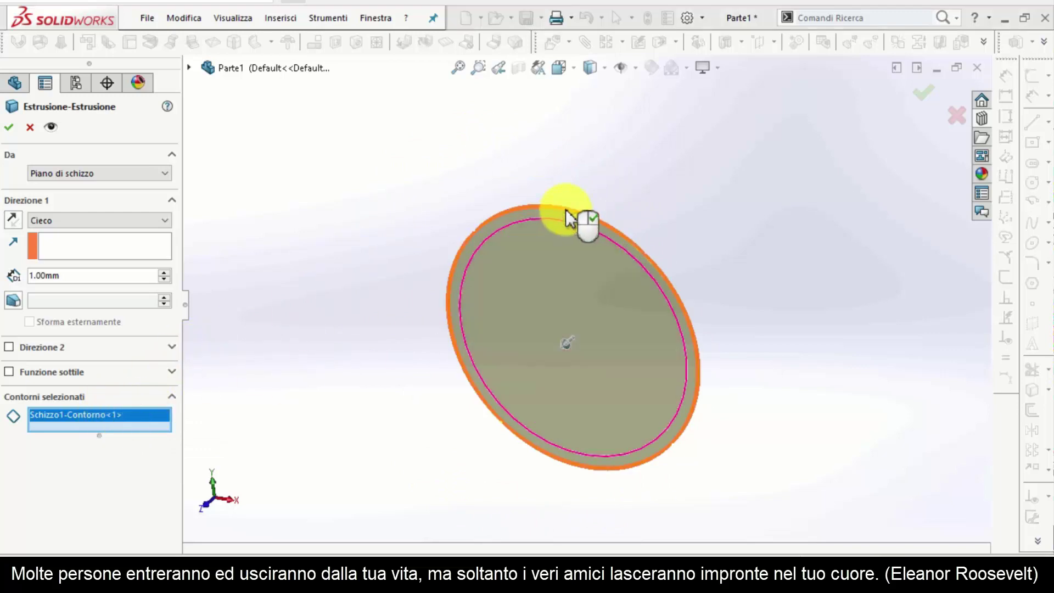
pyautogui.rightClick(140, 411)
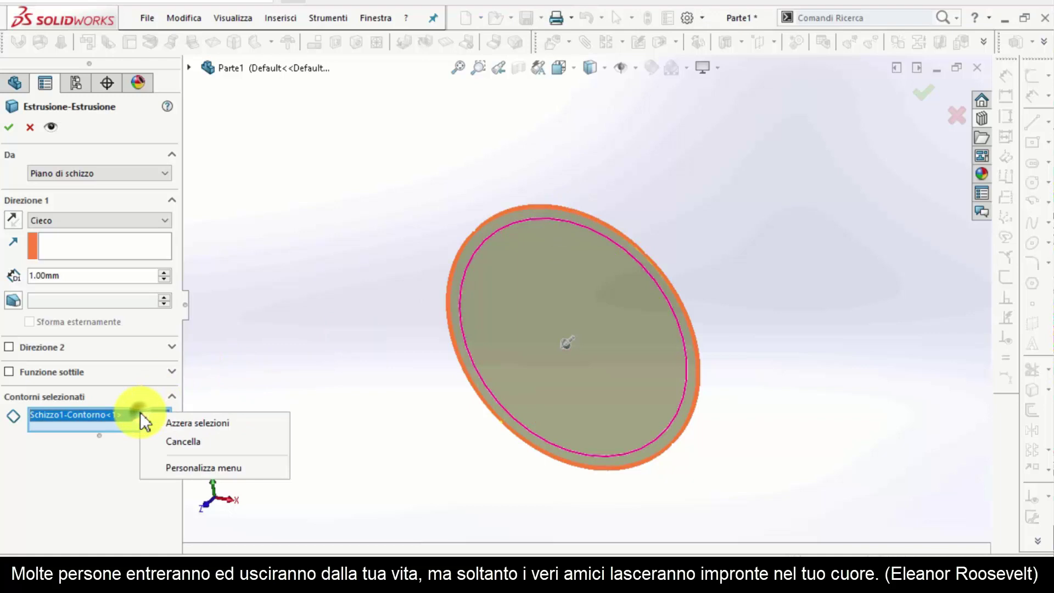
pyautogui.click(174, 422)
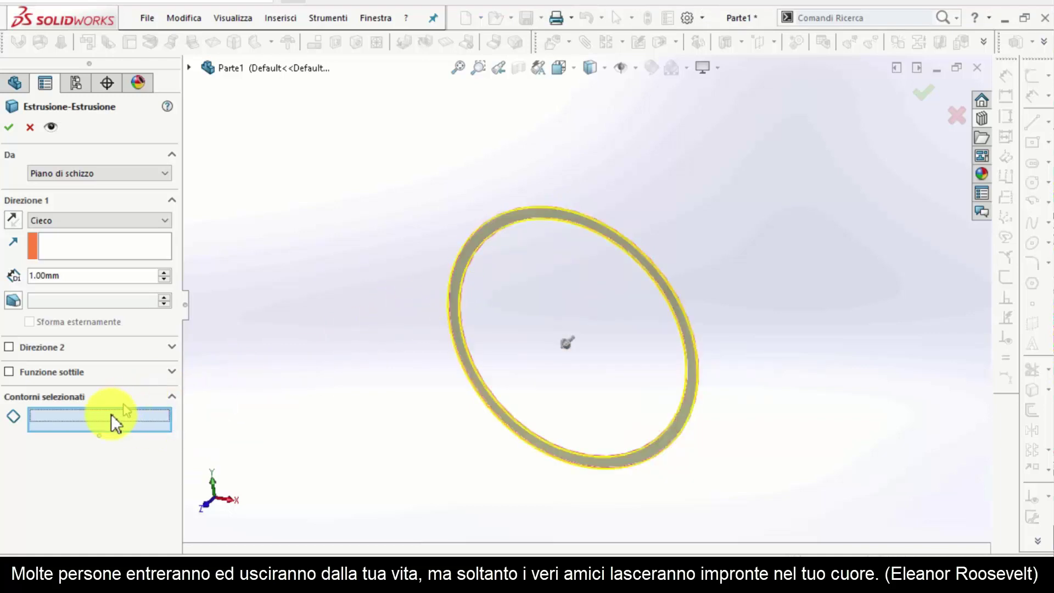
pyautogui.scroll(-4, 499, 244)
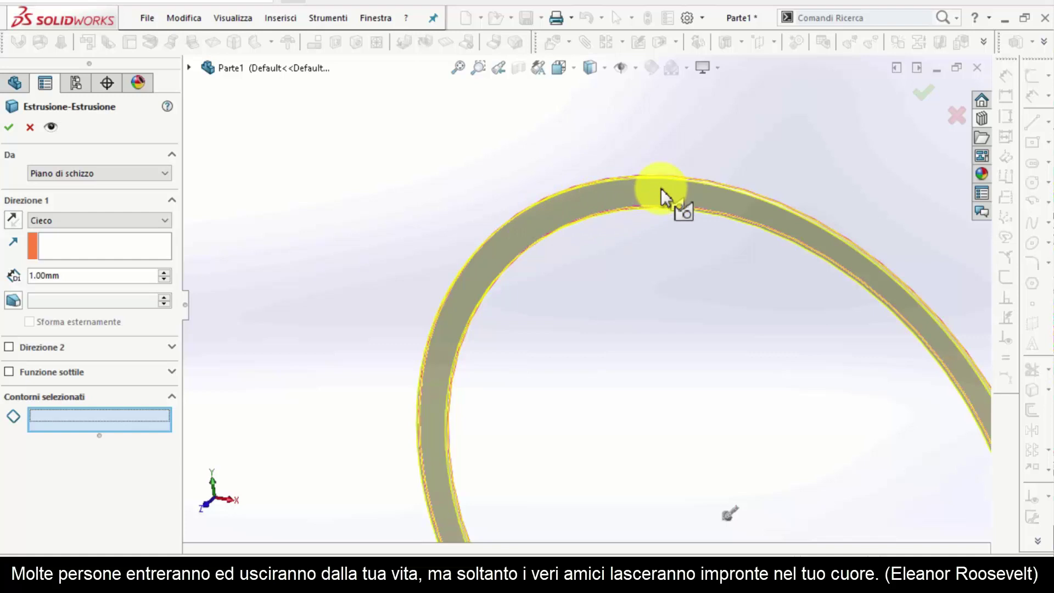
pyautogui.scroll(2, 675, 236)
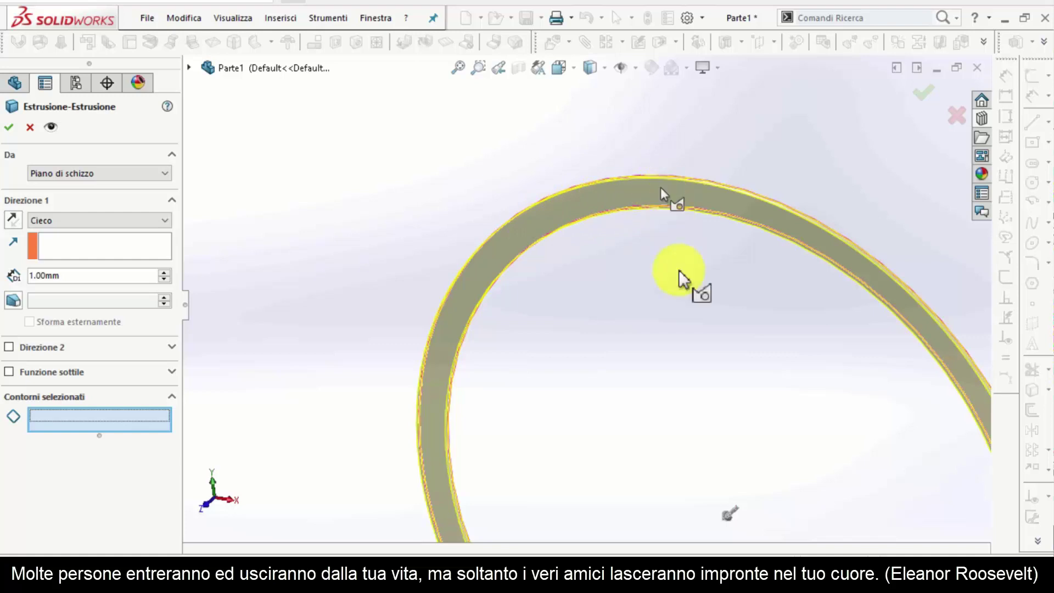
pyautogui.scroll(2, 686, 330)
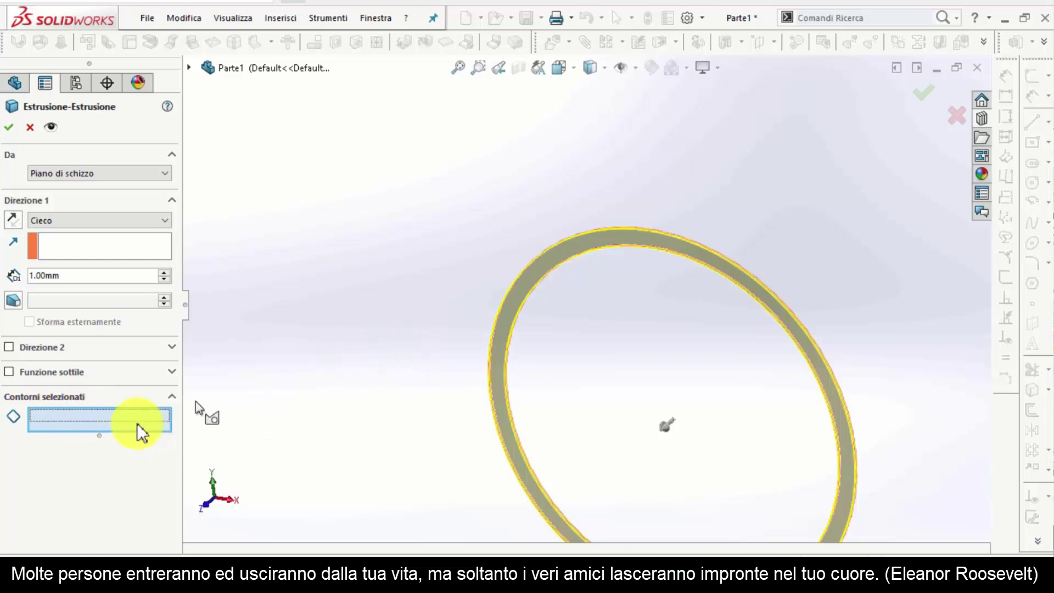
pyautogui.click(30, 126)
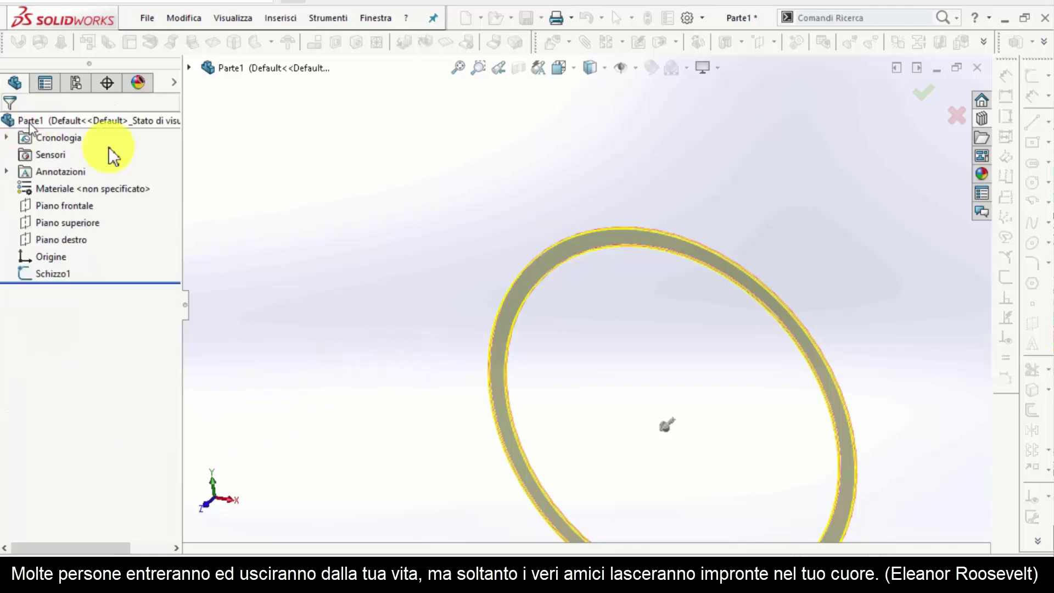
# Step: Return to the front view fitted to the sketch, and reopen Schizzo1 for editing
pyautogui.hotkey('ctrl', '1')
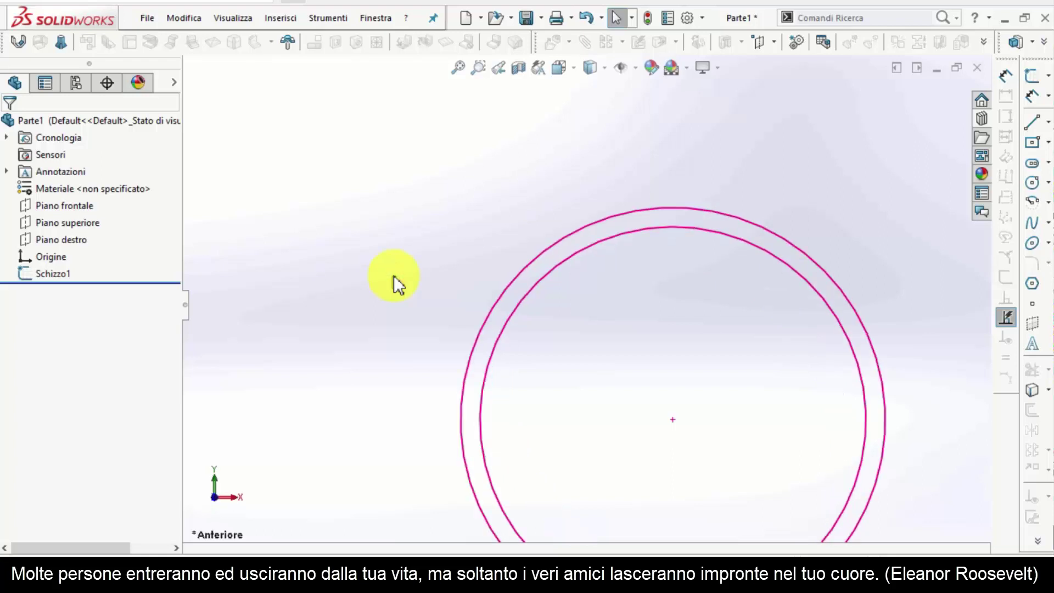
pyautogui.press('z')
pyautogui.press('z')
pyautogui.press('z')
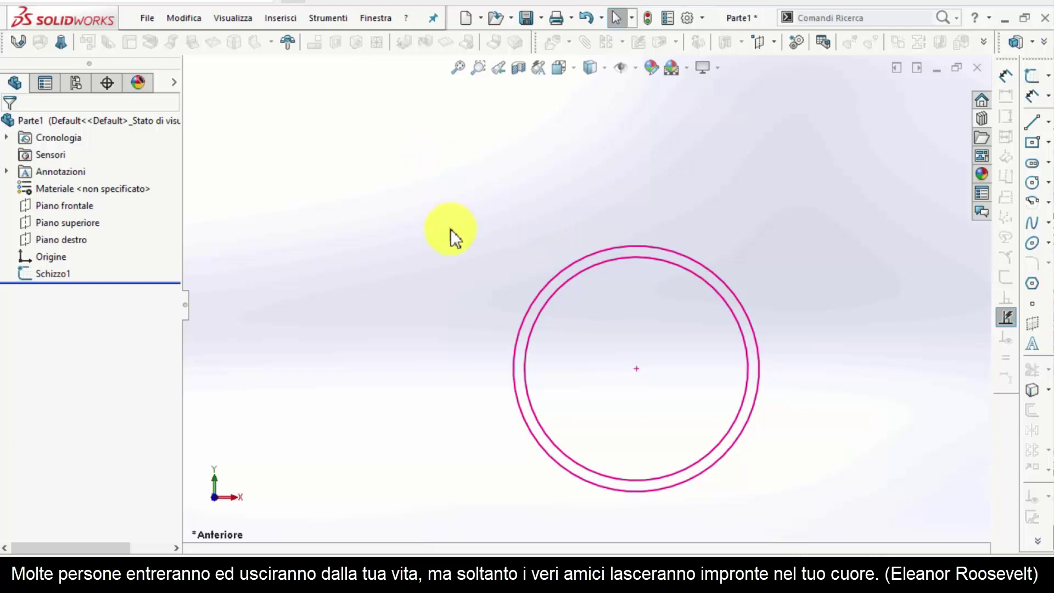
pyautogui.click(1032, 163)
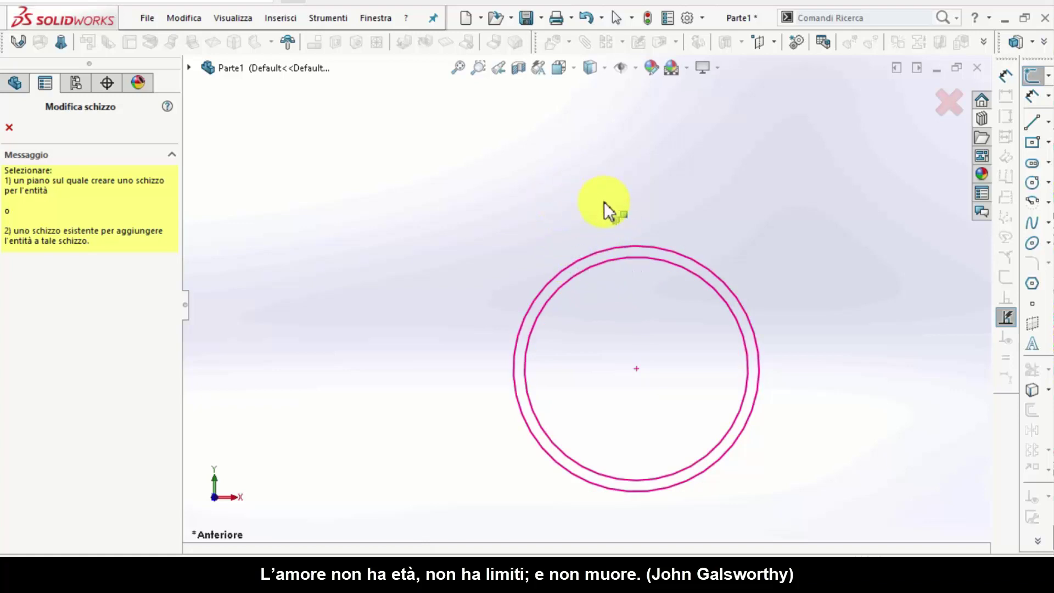
pyautogui.press('Escape')
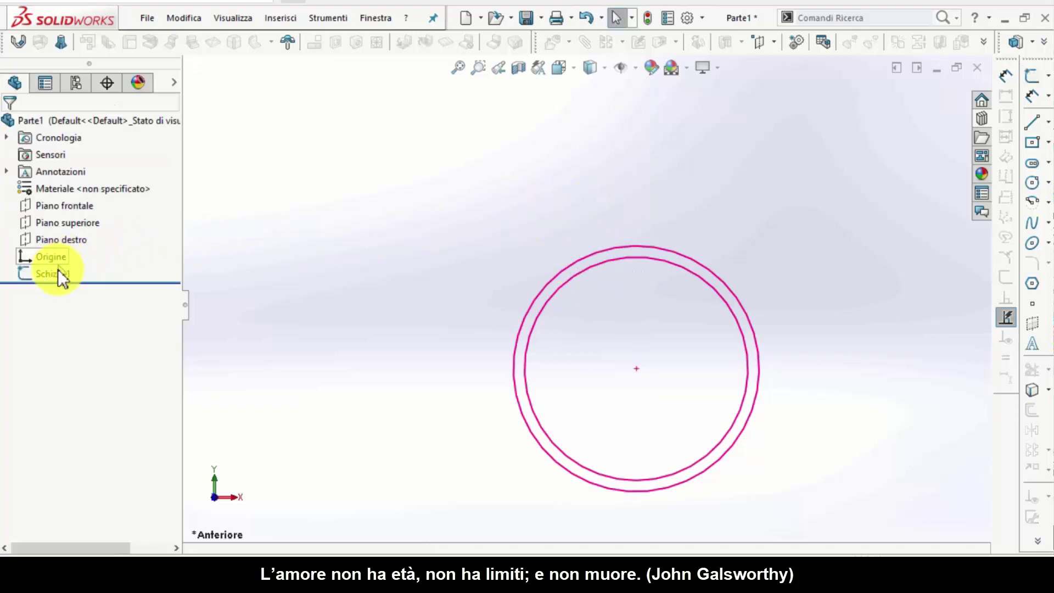
pyautogui.click(58, 269)
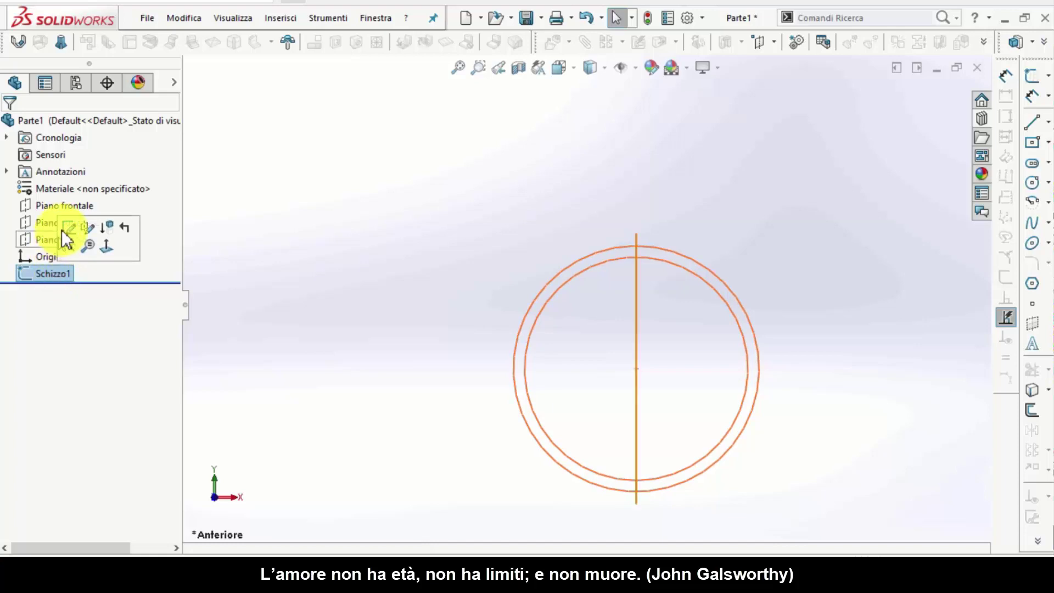
pyautogui.click(68, 227)
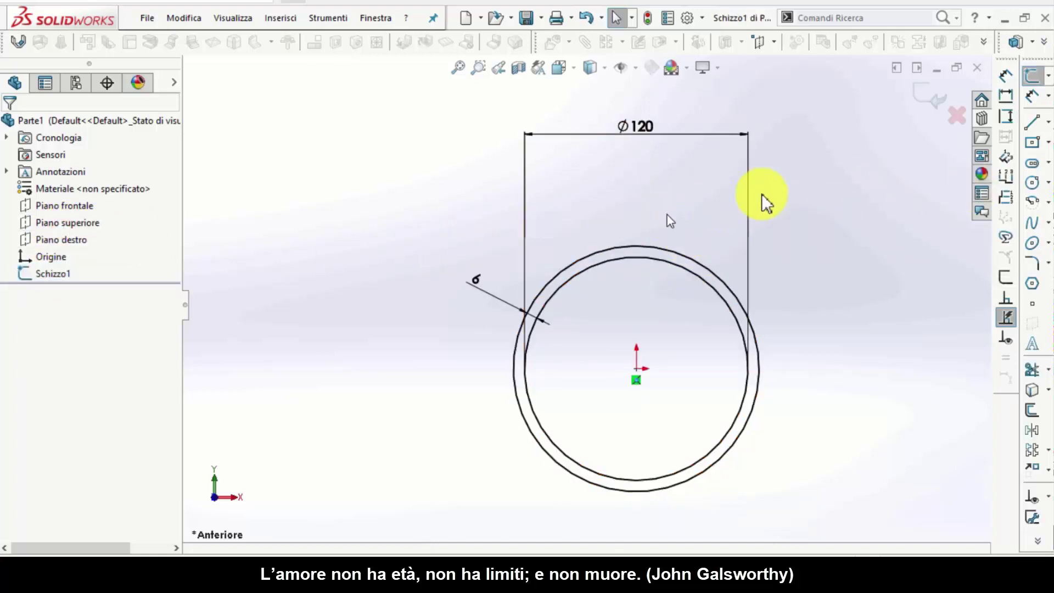
# Step: Draw a slanted straight slot running from above the circles down toward them
pyautogui.click(1032, 164)
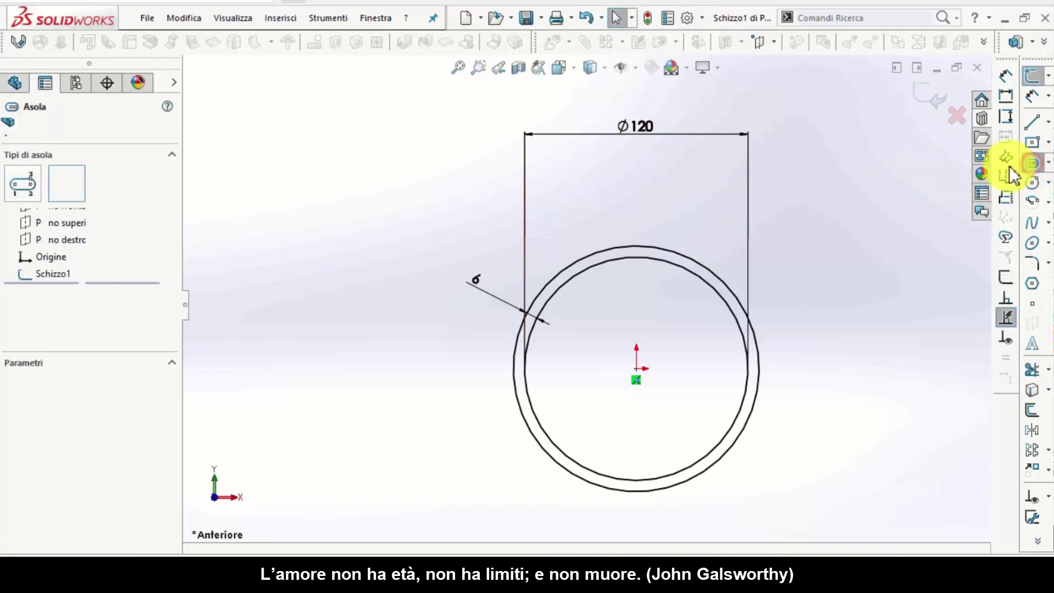
pyautogui.click(547, 200)
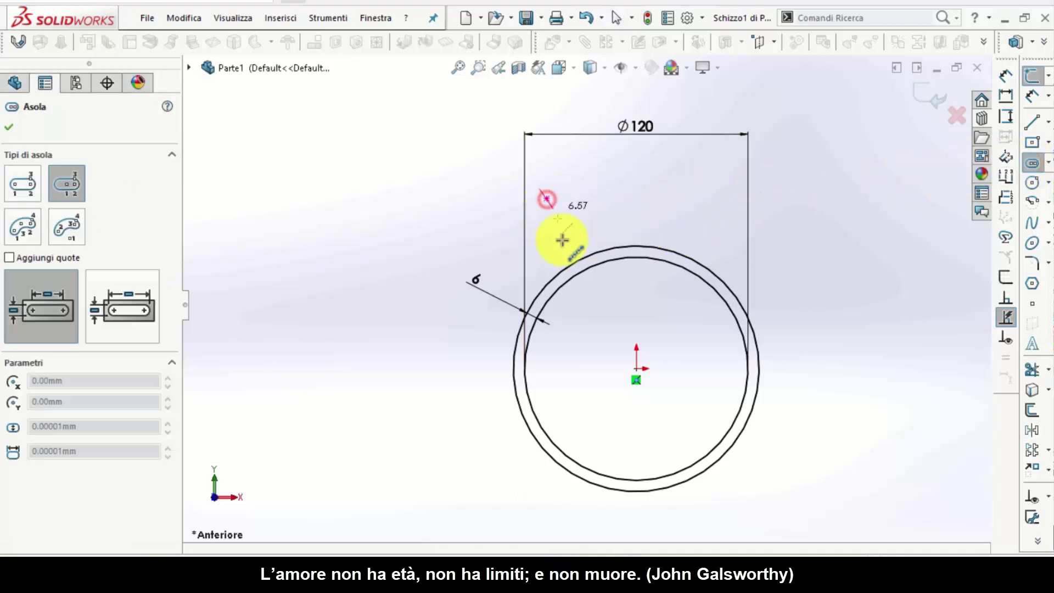
pyautogui.click(589, 312)
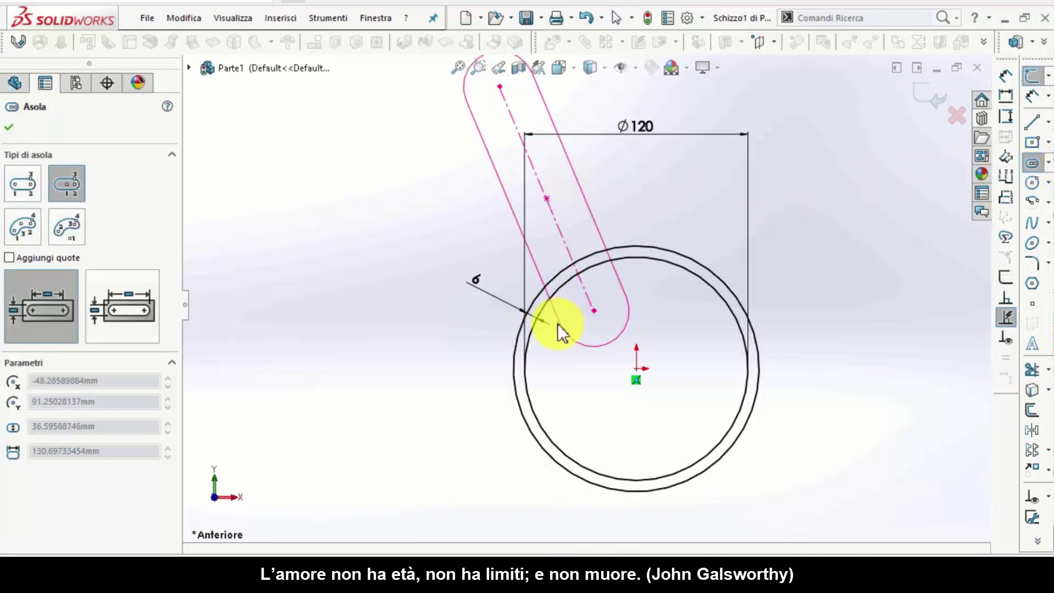
pyautogui.click(558, 325)
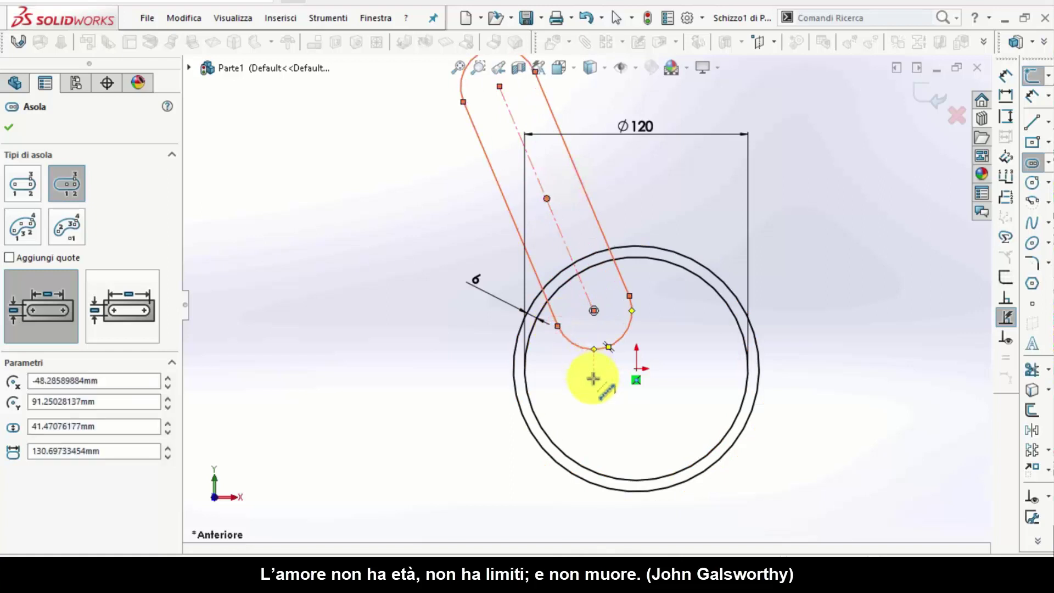
pyautogui.press('Escape')
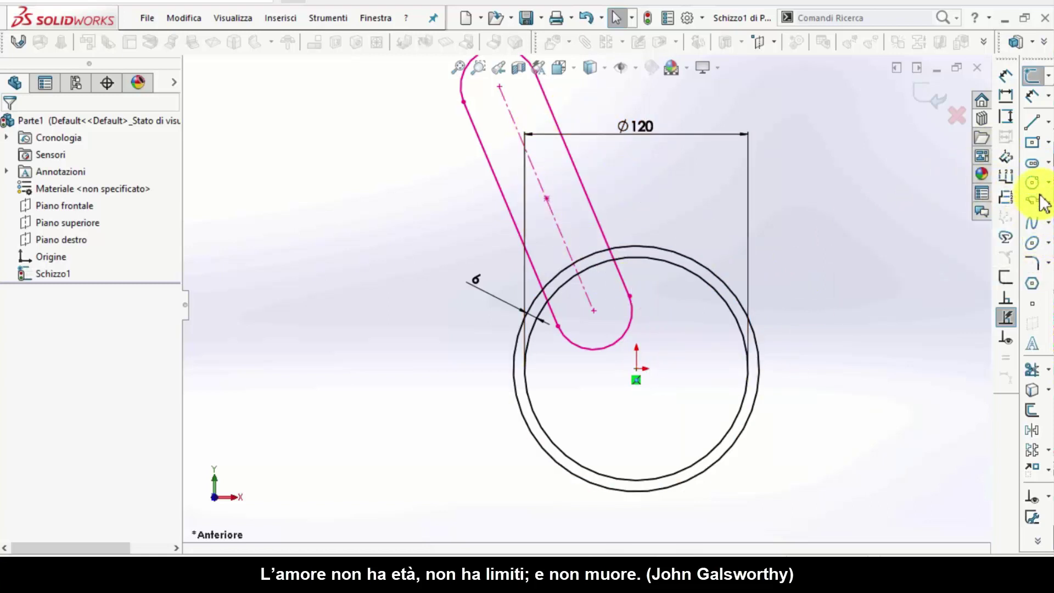
# Step: Add a circle of radius about 37.23 overlapping the slot's lower end
pyautogui.click(1032, 181)
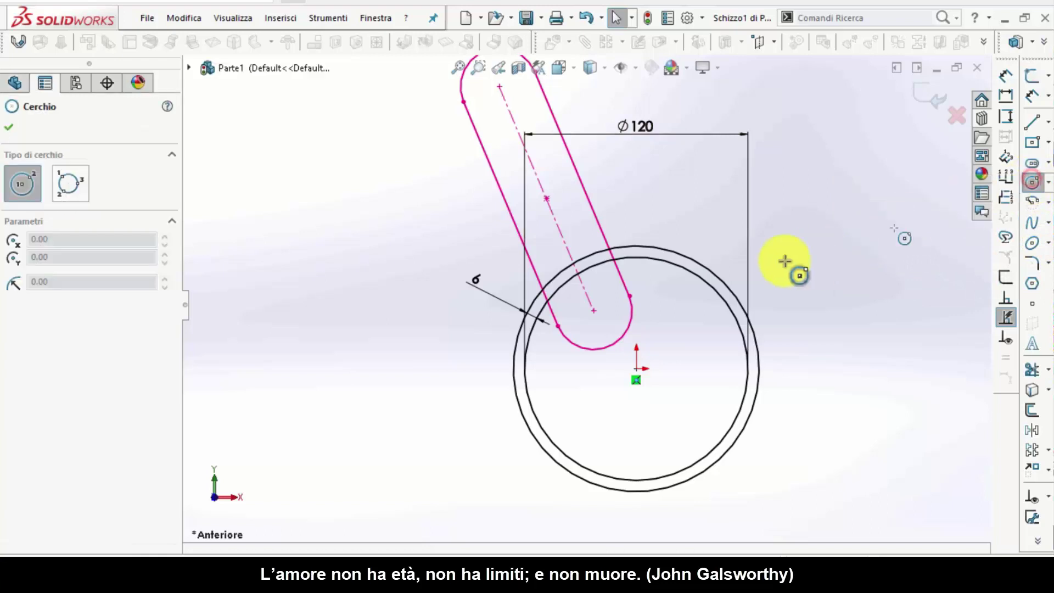
pyautogui.click(669, 207)
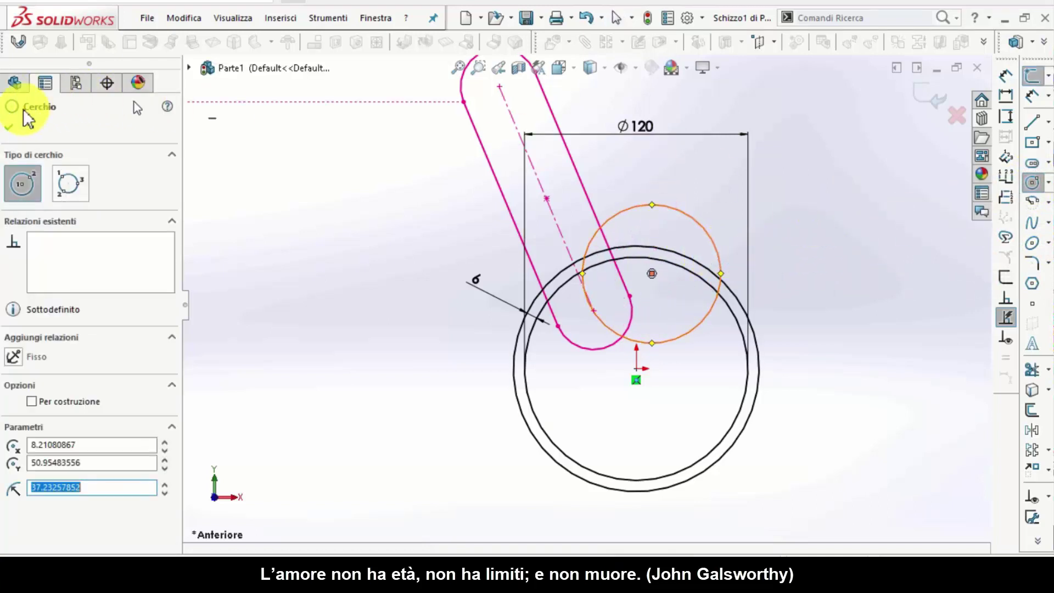
pyautogui.click(9, 127)
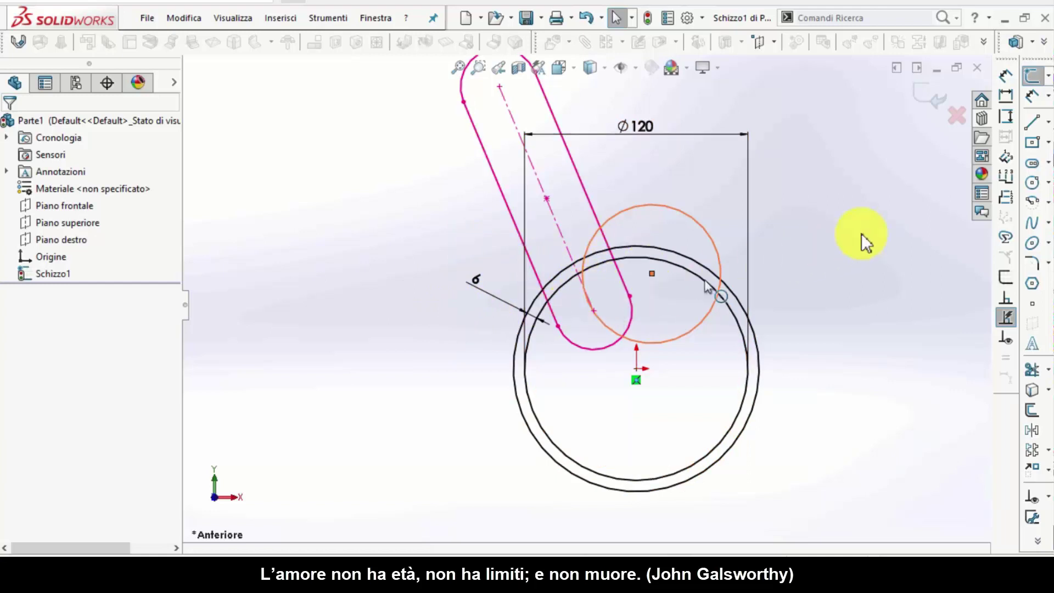
# Step: Exit the sketch and start a new extrusion from Schizzo1
pyautogui.click(940, 103)
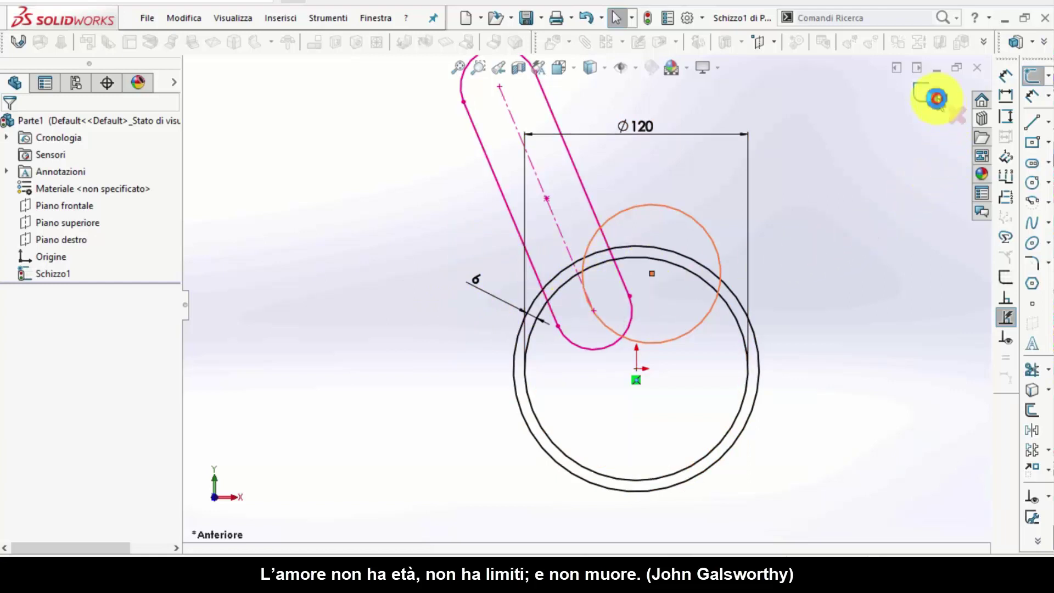
pyautogui.click(938, 97)
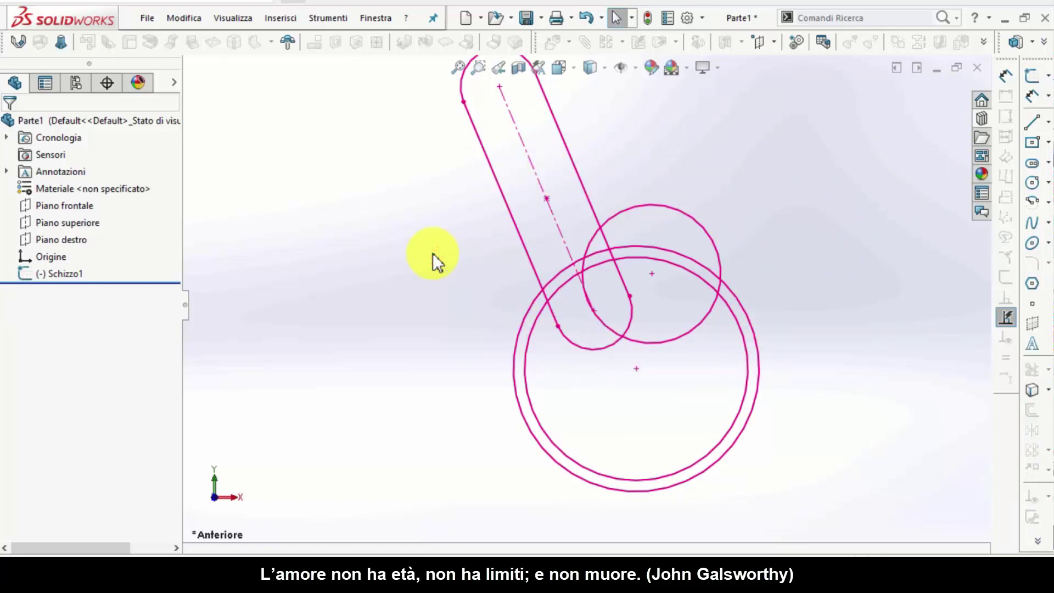
pyautogui.click(62, 273)
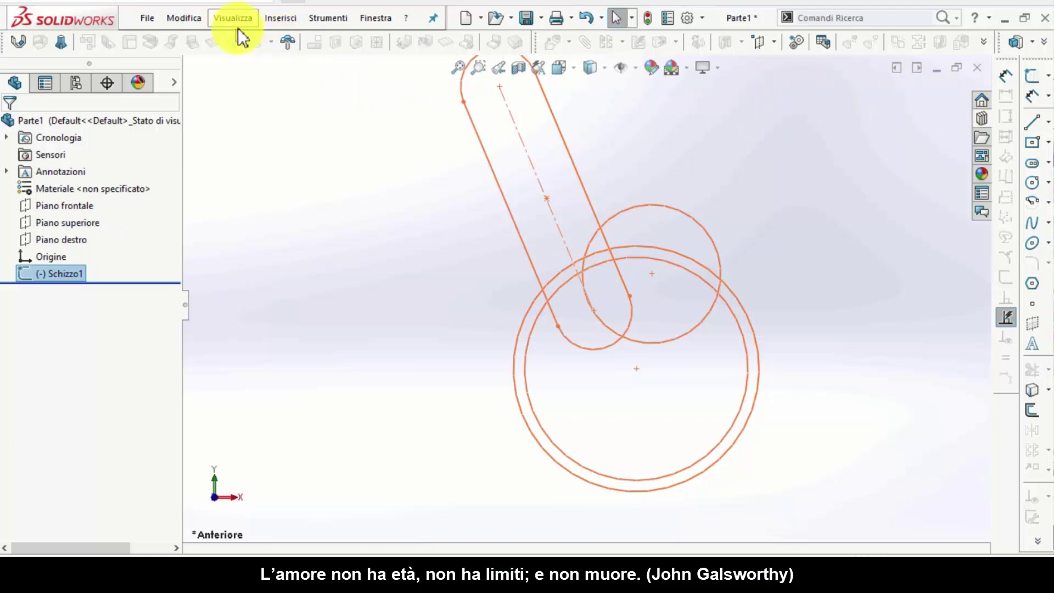
pyautogui.click(271, 19)
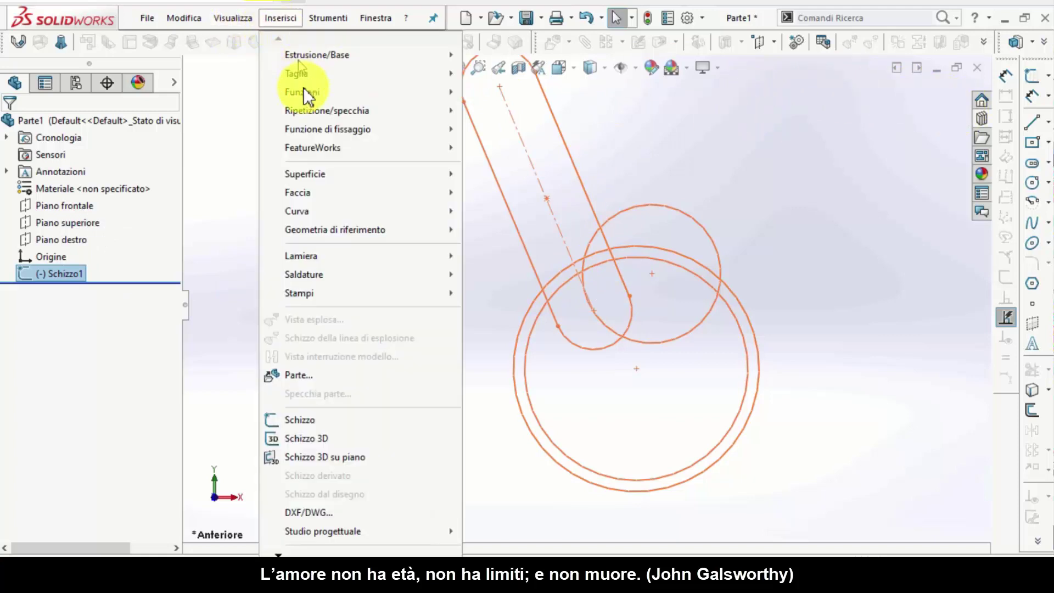
pyautogui.moveTo(302, 91)
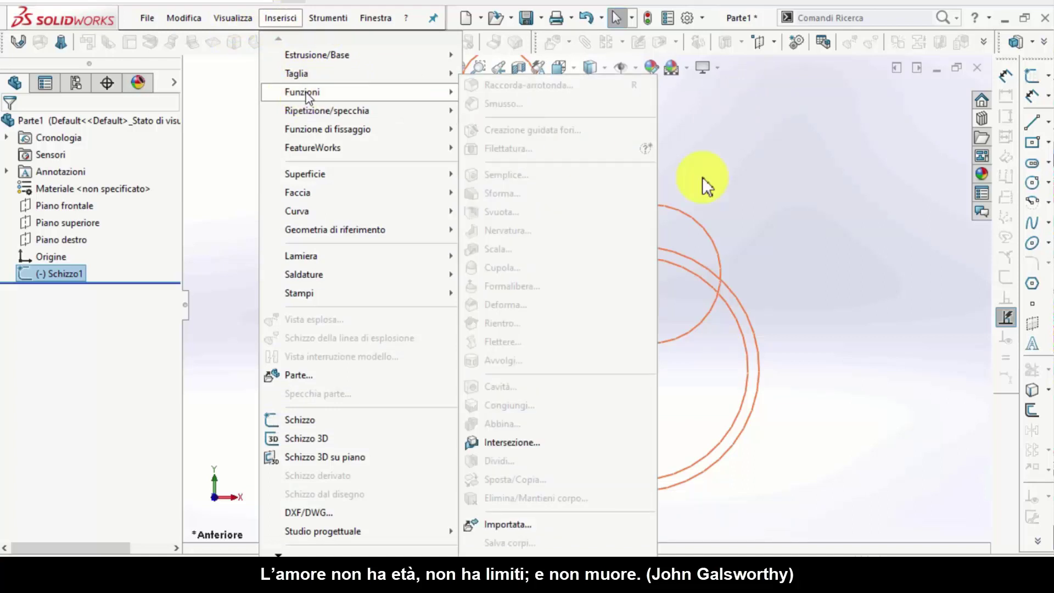
pyautogui.click(765, 206)
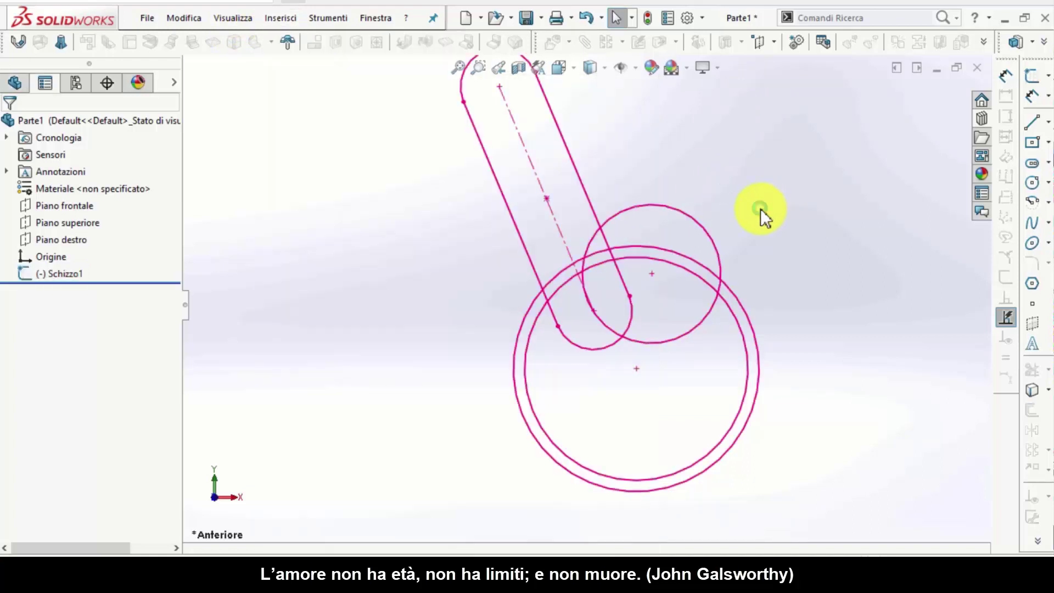
pyautogui.click(587, 189)
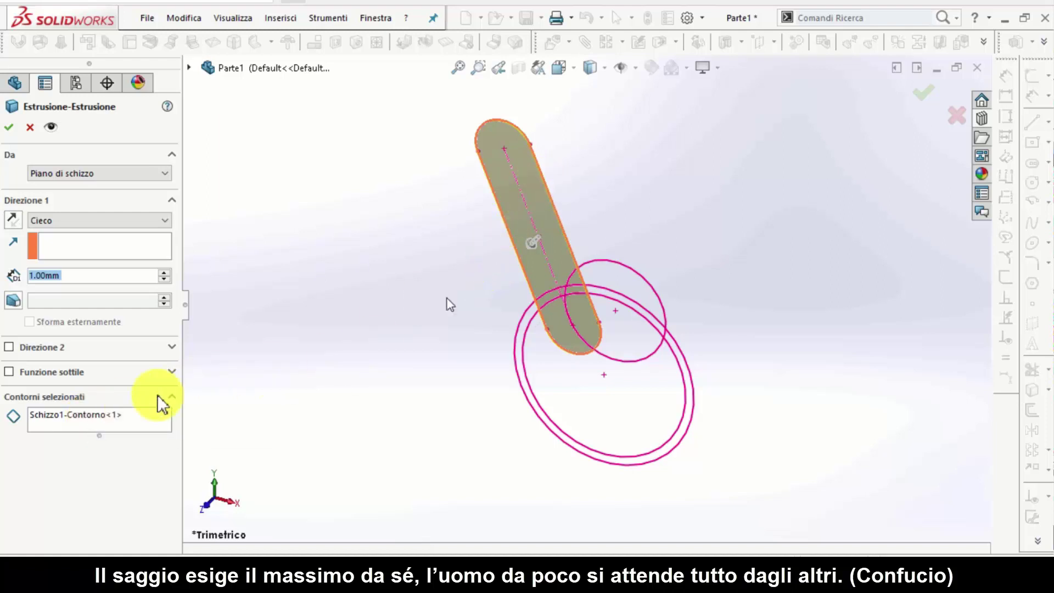
# Step: Remove the slot outline from Selected Contours and add the circle-overlap and slot regions instead
pyautogui.click(86, 415)
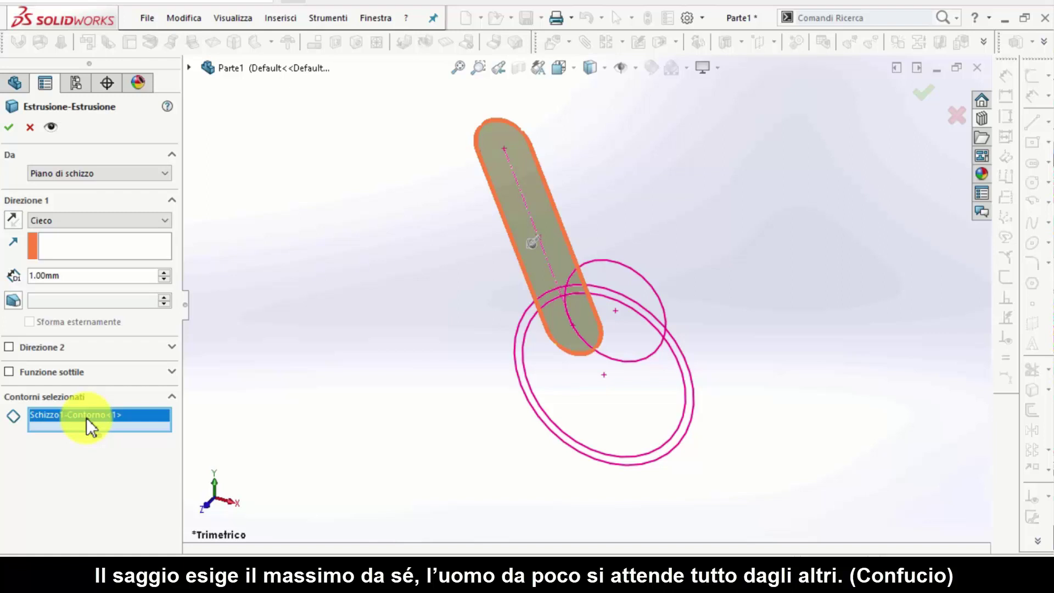
pyautogui.rightClick(86, 419)
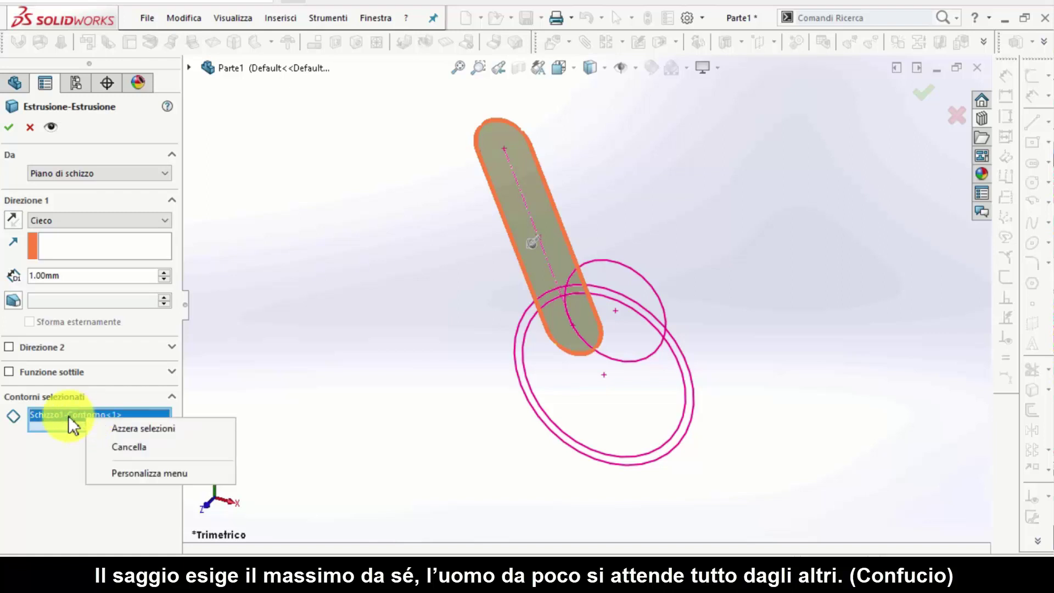
pyautogui.click(124, 444)
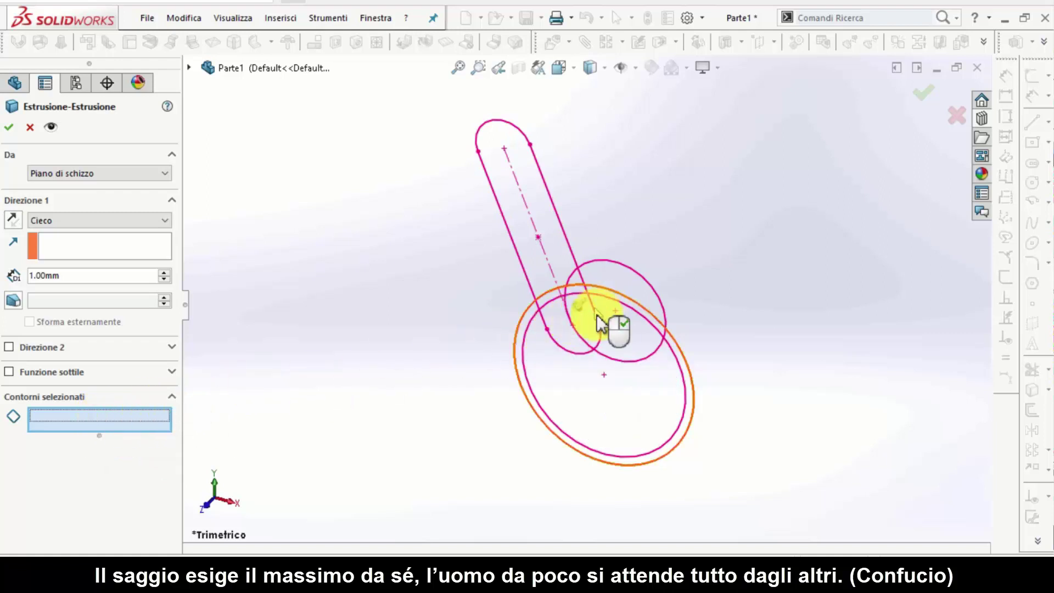
pyautogui.scroll(-2, 596, 324)
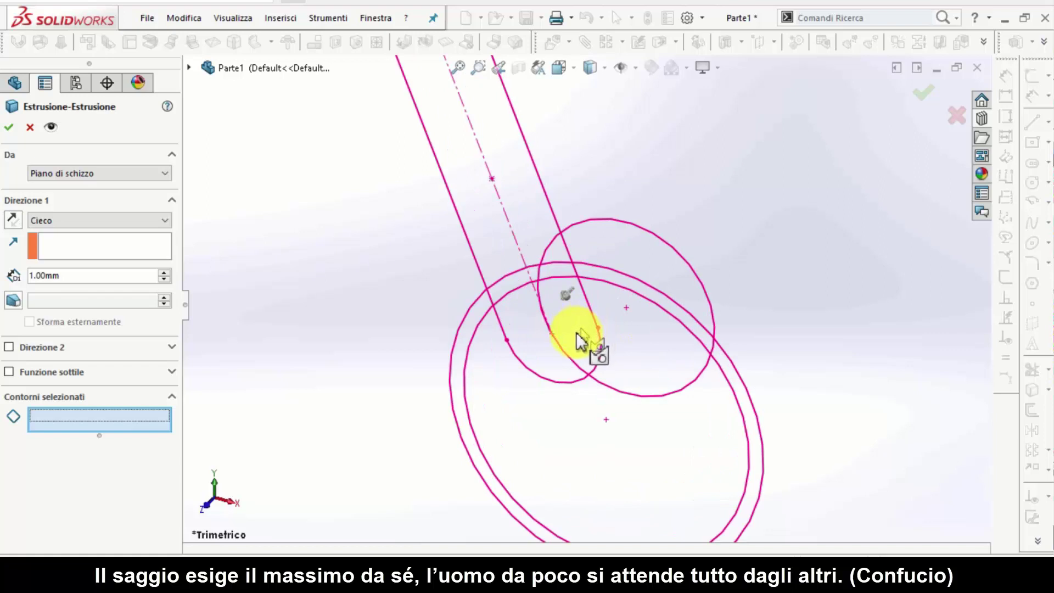
pyautogui.click(665, 360)
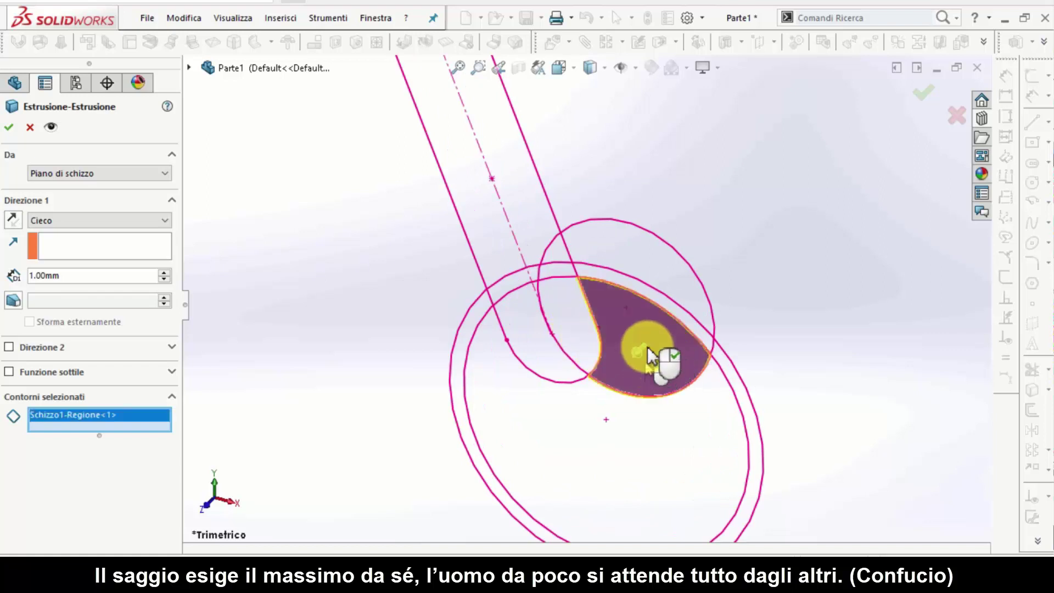
pyautogui.click(478, 195)
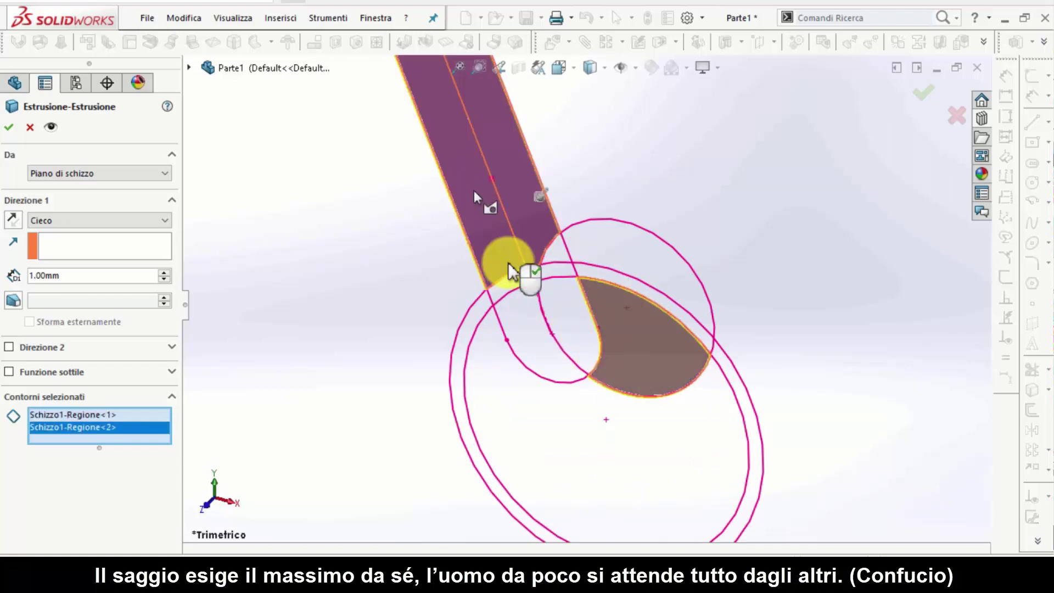
pyautogui.hotkey('ctrl', '1')
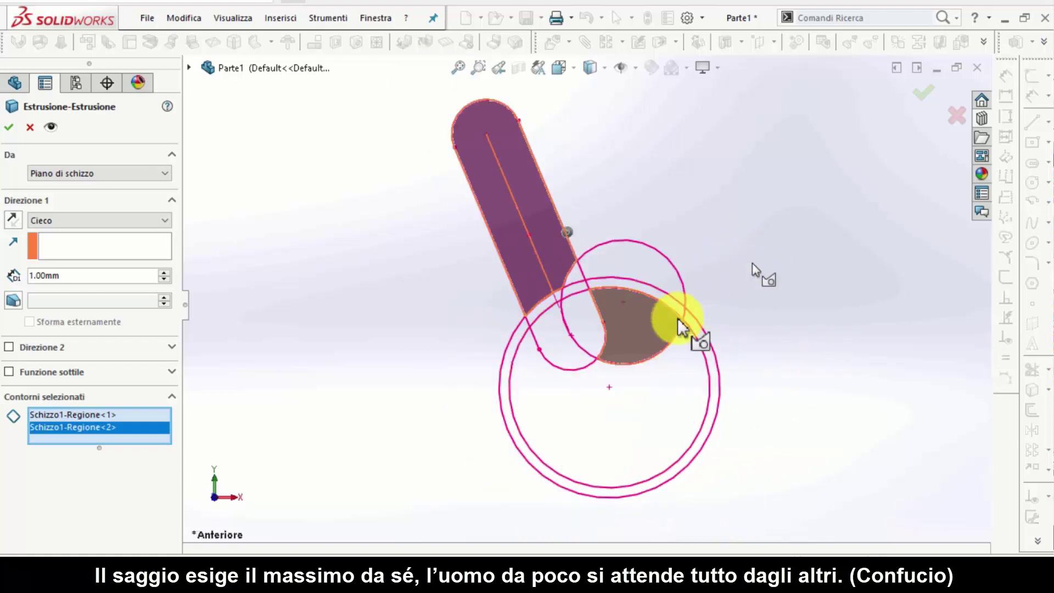
# Step: Add the remaining regions, including the small sliver, until seven Schizzo1 regions are selected
pyautogui.click(640, 270)
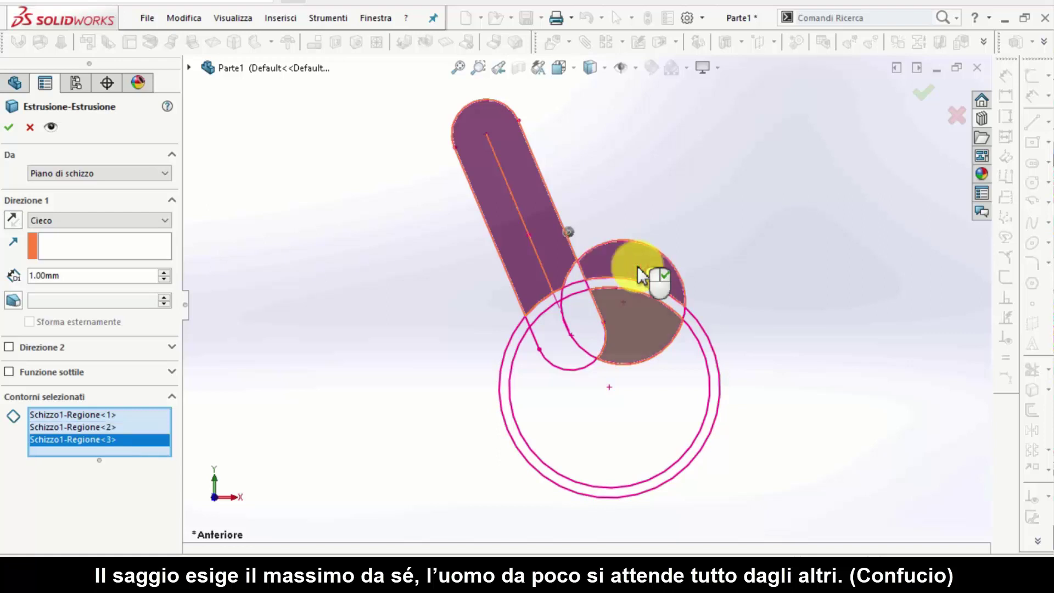
pyautogui.click(575, 278)
pyautogui.click(576, 290)
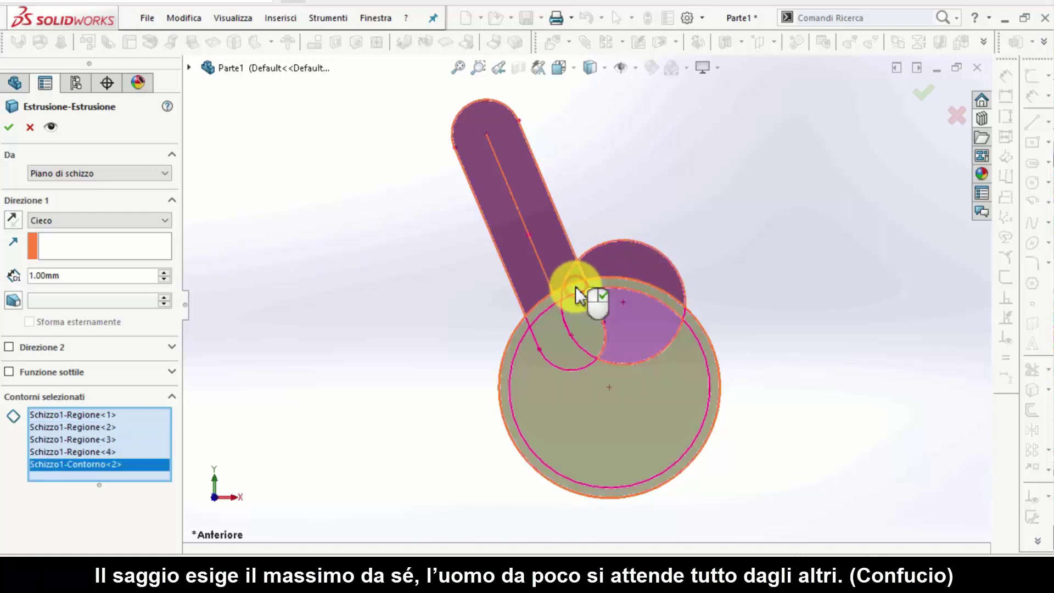
pyautogui.click(576, 291)
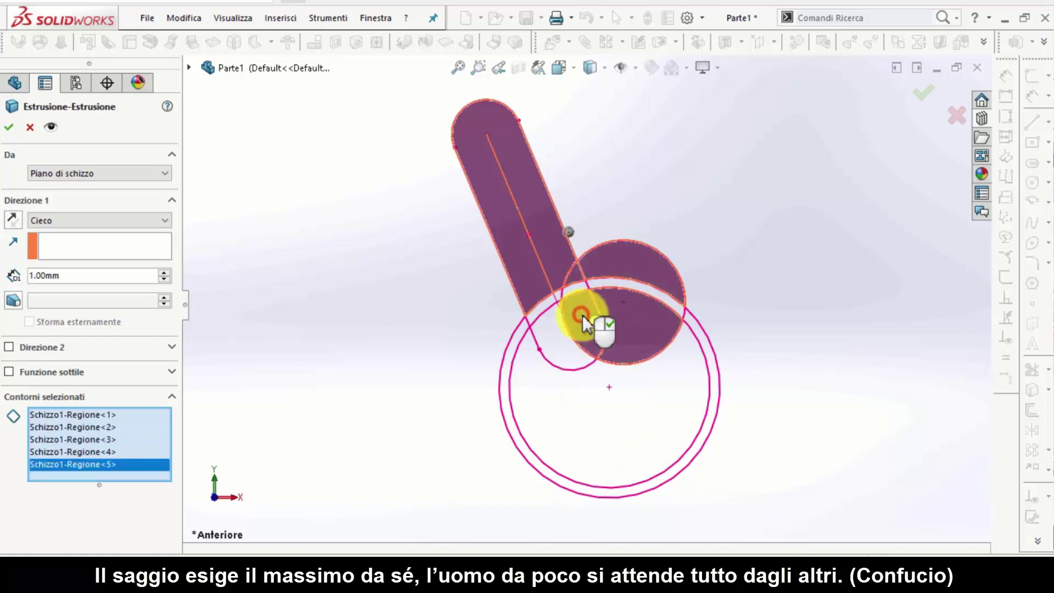
pyautogui.click(662, 404)
pyautogui.click(566, 354)
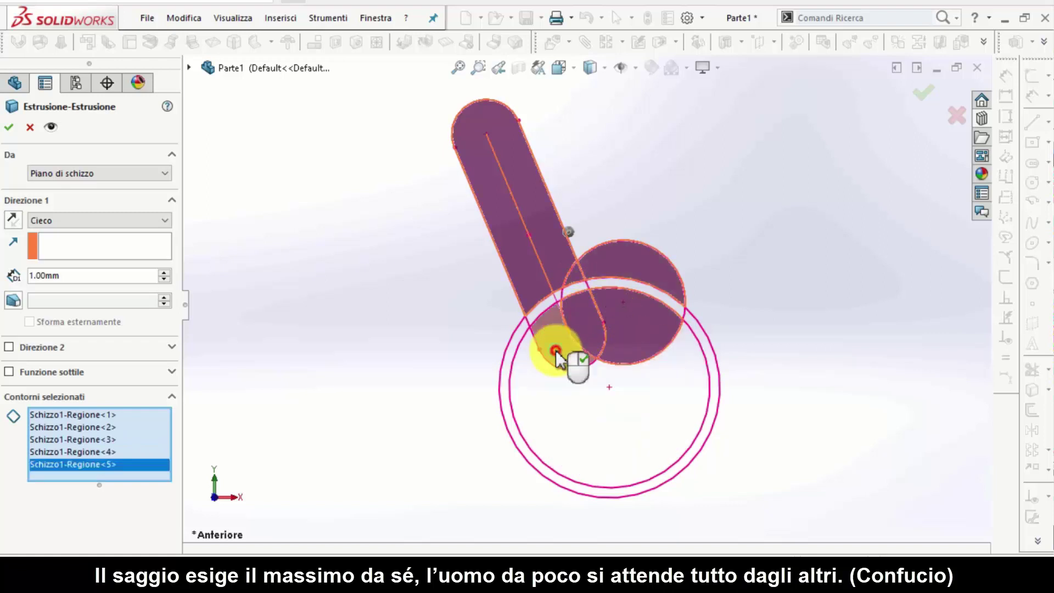
pyautogui.click(571, 316)
pyautogui.scroll(-3, 570, 314)
pyautogui.scroll(-3, 570, 313)
pyautogui.scroll(-3, 550, 289)
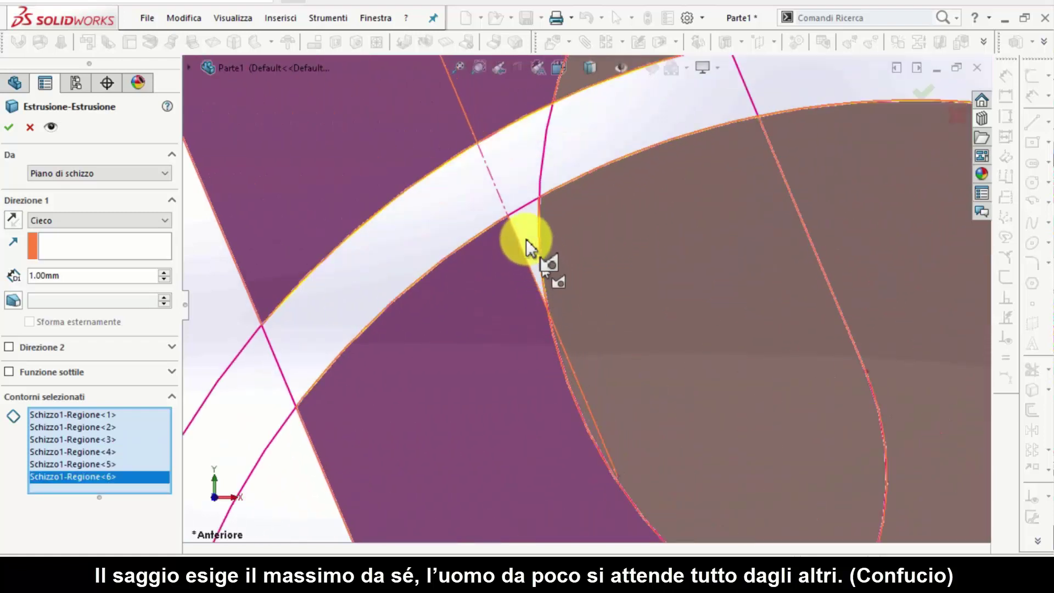
pyautogui.click(526, 240)
pyautogui.scroll(3, 635, 346)
pyautogui.scroll(3, 635, 346)
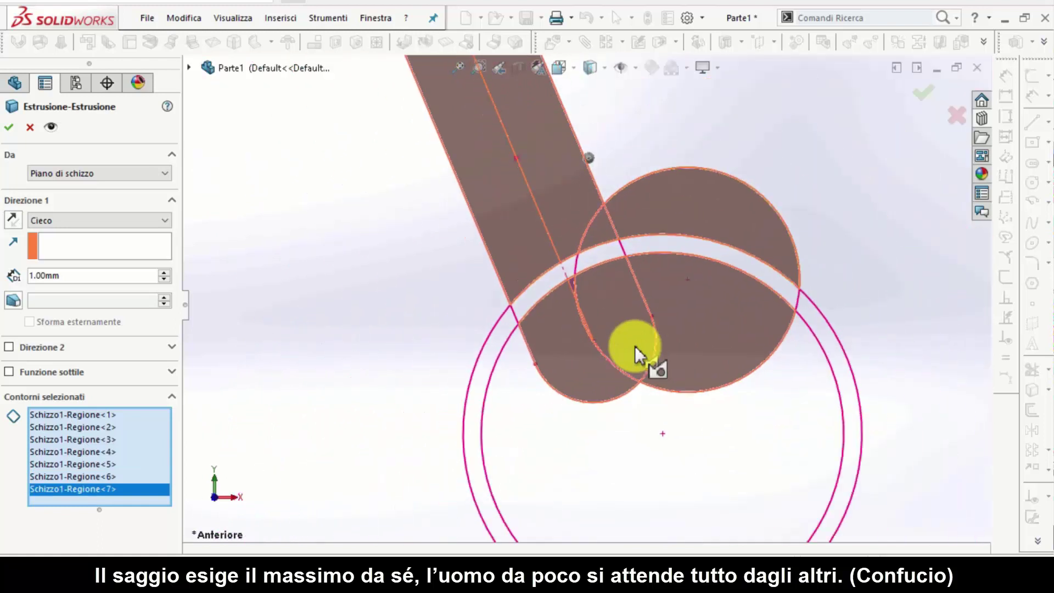
pyautogui.scroll(2, 635, 346)
# Step: Raise the extrusion depth to 7.00mm, keeping the Cieco (Blind) end condition
pyautogui.click(168, 274)
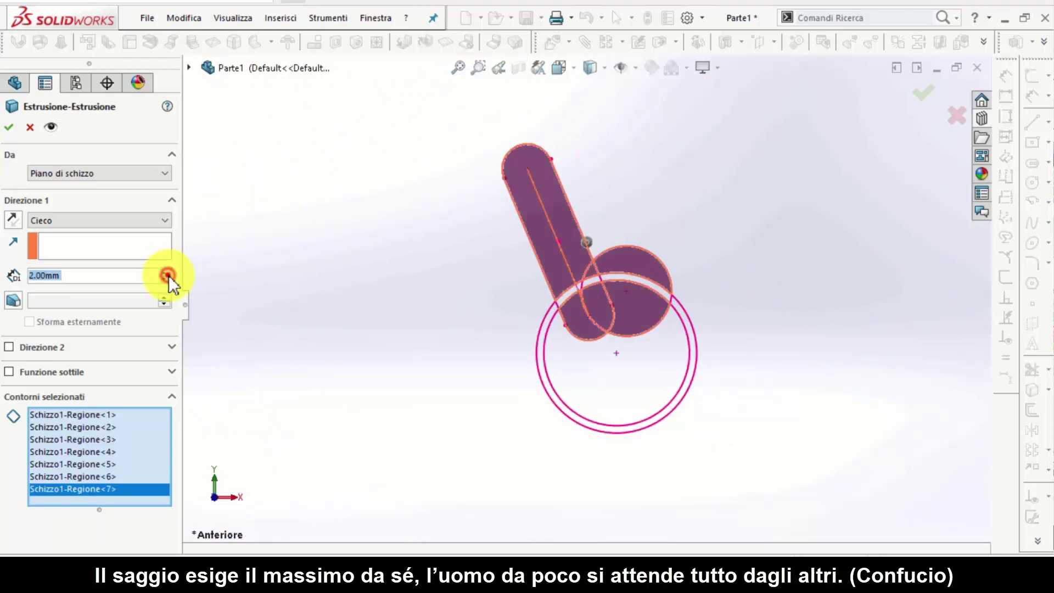
pyautogui.click(169, 275)
pyautogui.click(169, 275)
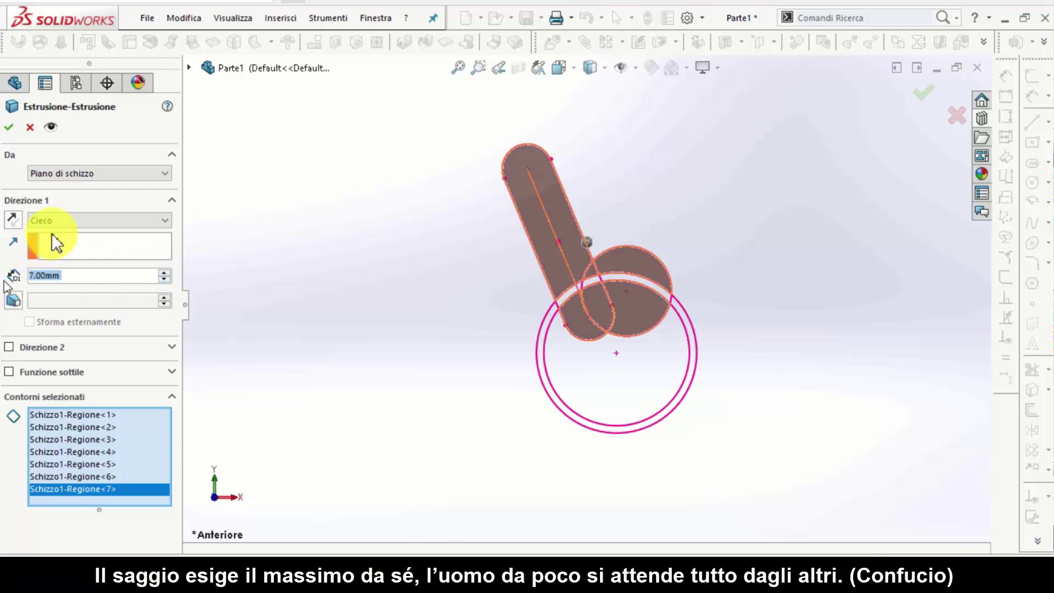
pyautogui.click(68, 221)
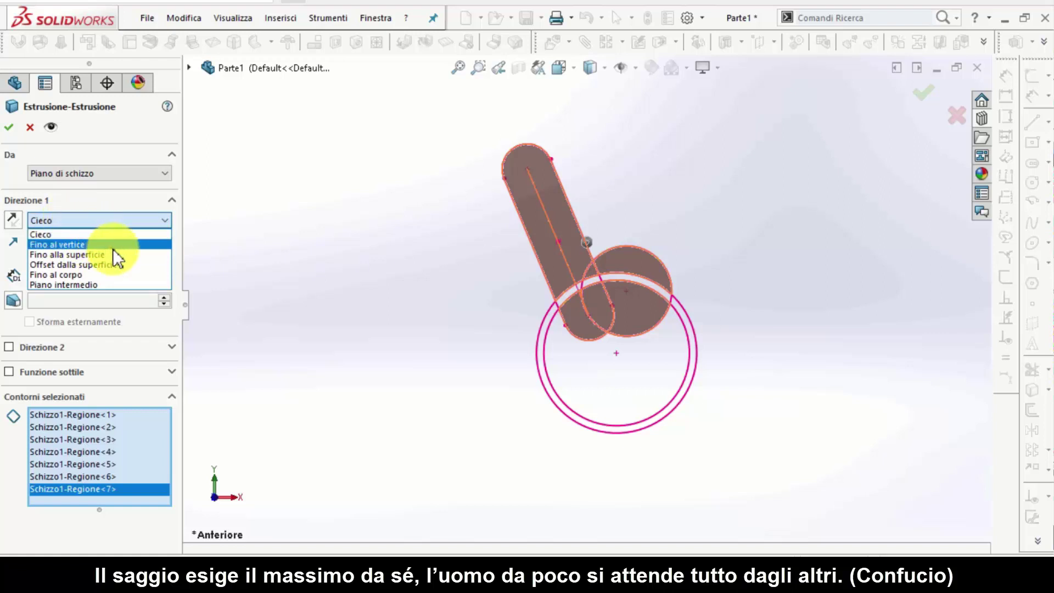
pyautogui.click(104, 225)
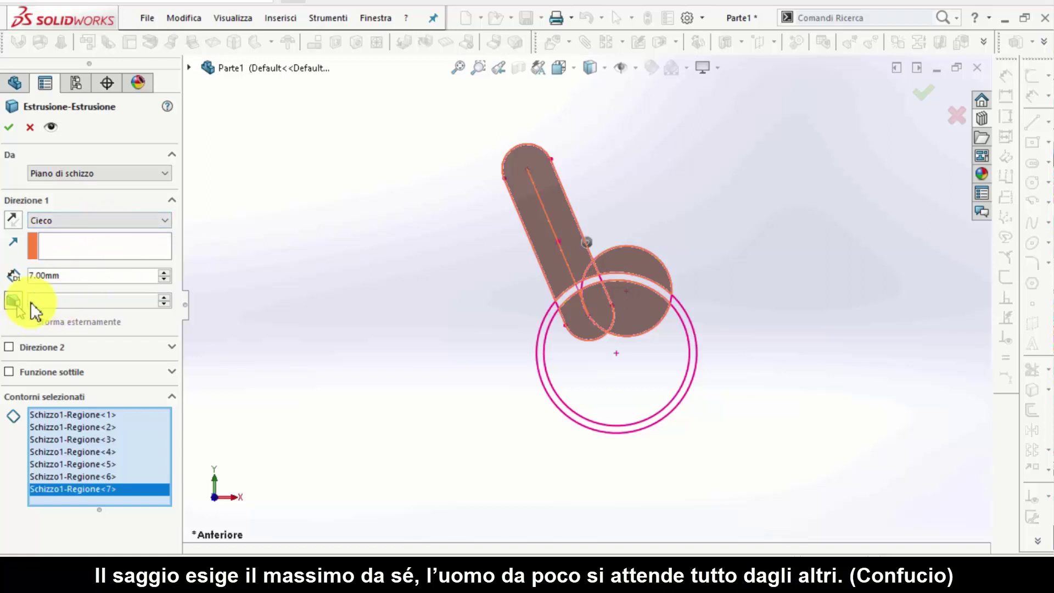
pyautogui.moveTo(388, 367)
pyautogui.mouseDown(button='middle')
pyautogui.moveTo(368, 290)
pyautogui.moveTo(83, 276)
pyautogui.mouseUp(button='middle')
pyautogui.click(78, 279)
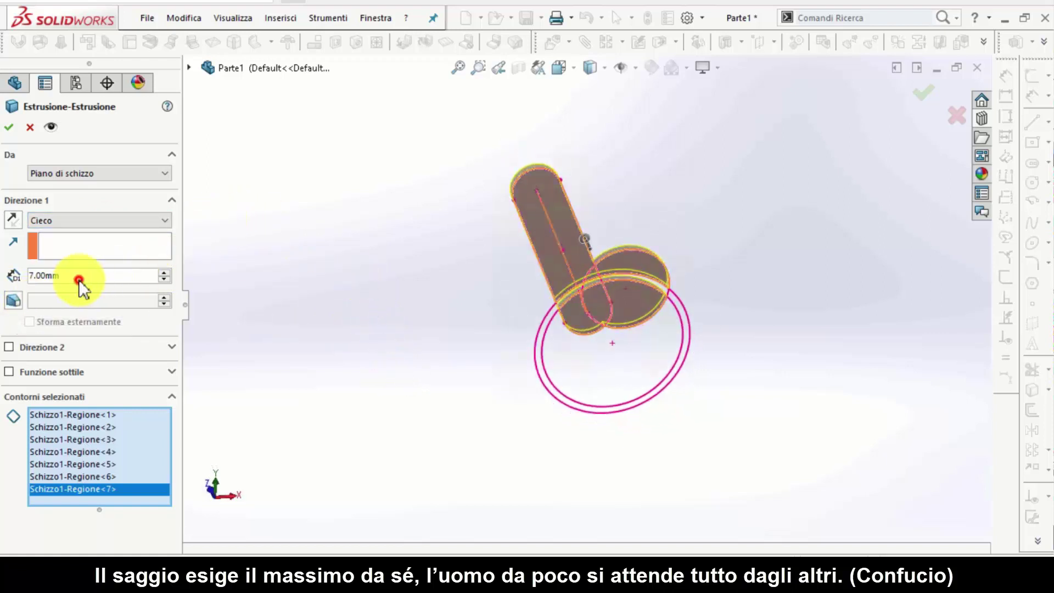
# Step: Confirm the 7 mm extrusion Estrusione1 and orbit the finished solid
pyautogui.click(11, 128)
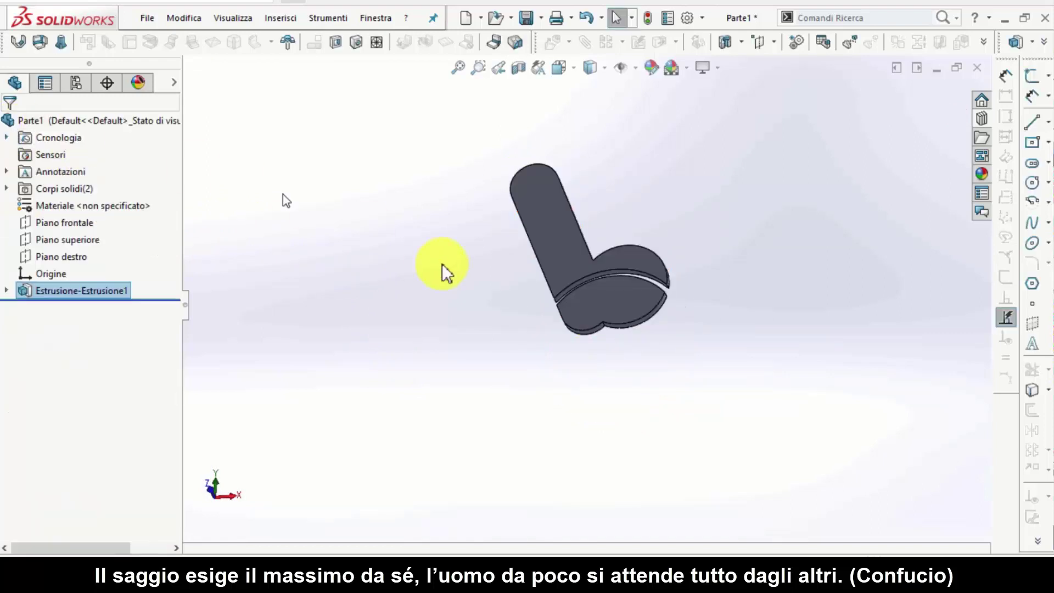
pyautogui.moveTo(538, 354)
pyautogui.mouseDown(button='middle')
pyautogui.moveTo(538, 385)
pyautogui.moveTo(572, 441)
pyautogui.moveTo(600, 443)
pyautogui.moveTo(608, 417)
pyautogui.moveTo(576, 375)
pyautogui.moveTo(537, 381)
pyautogui.moveTo(522, 398)
pyautogui.mouseUp(button='middle')
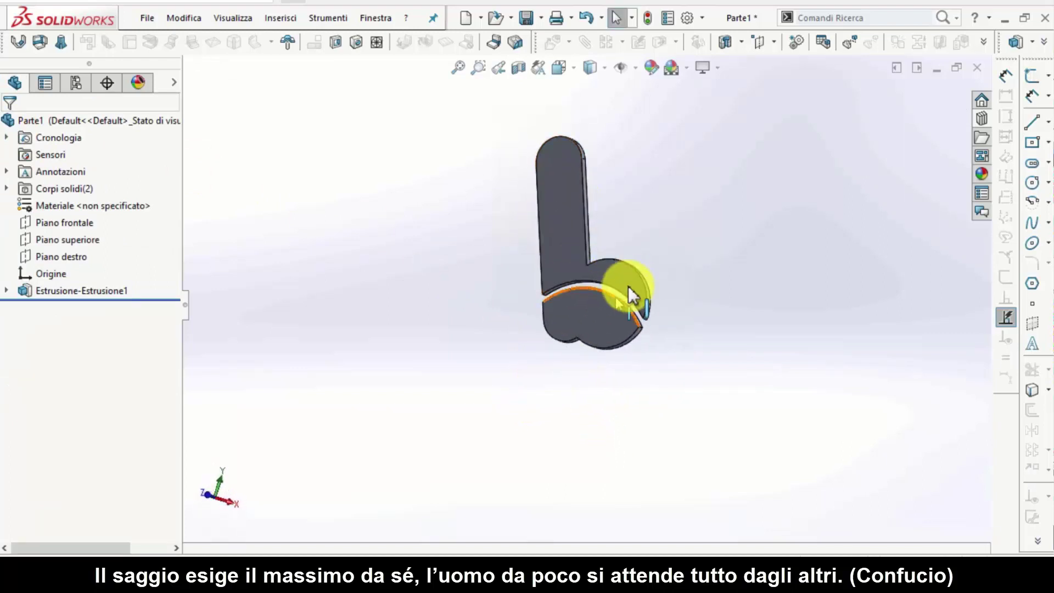
pyautogui.moveTo(607, 290); pyautogui.dragTo(630, 285, button='middle')
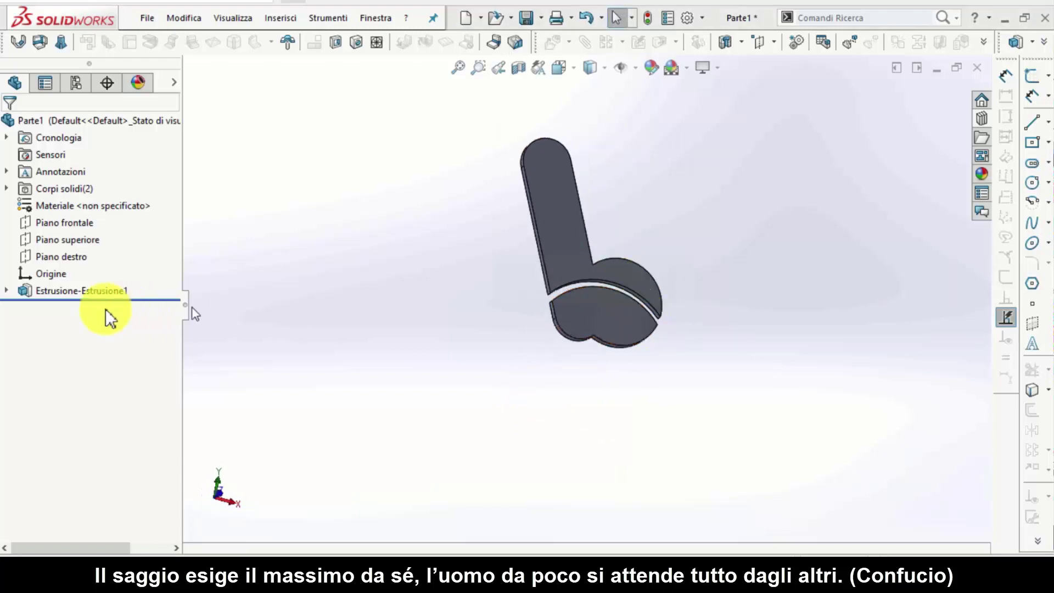
# Step: Show sketch Schizzo1 again over the solid and return to the front view
pyautogui.click(73, 309)
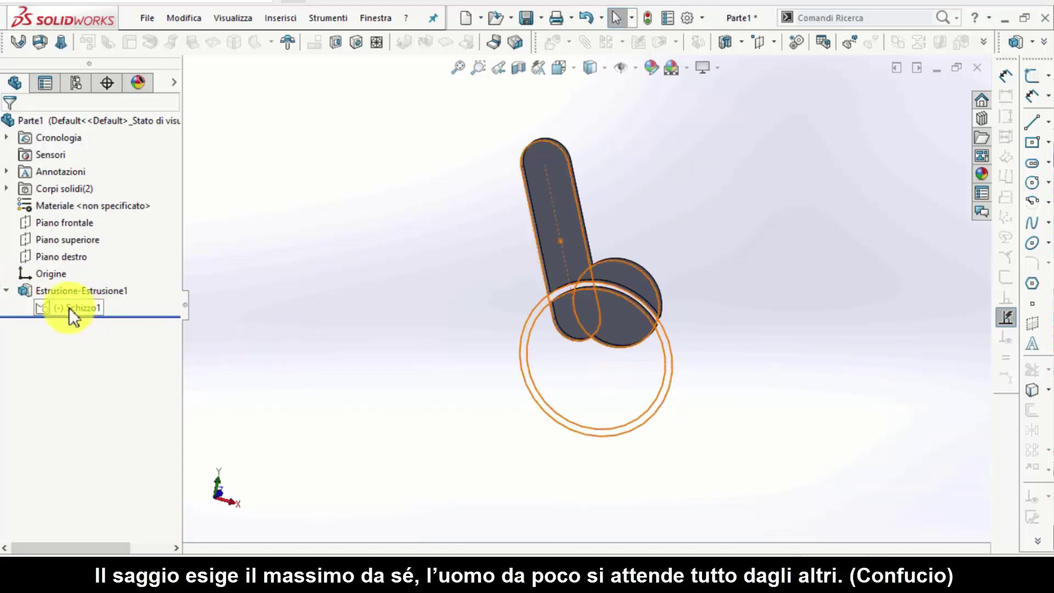
pyautogui.rightClick(68, 307)
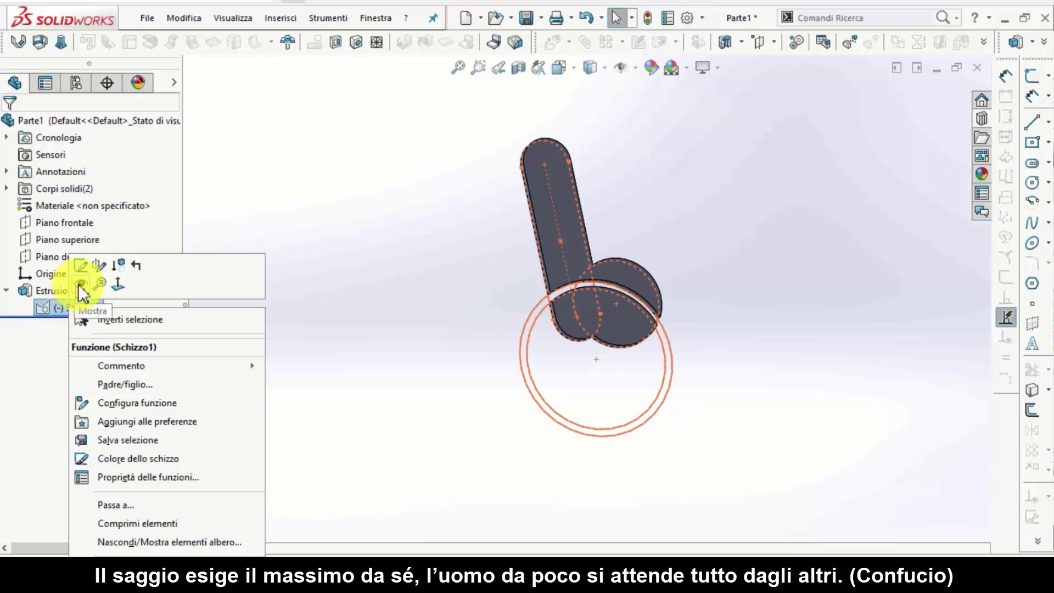
pyautogui.click(81, 284)
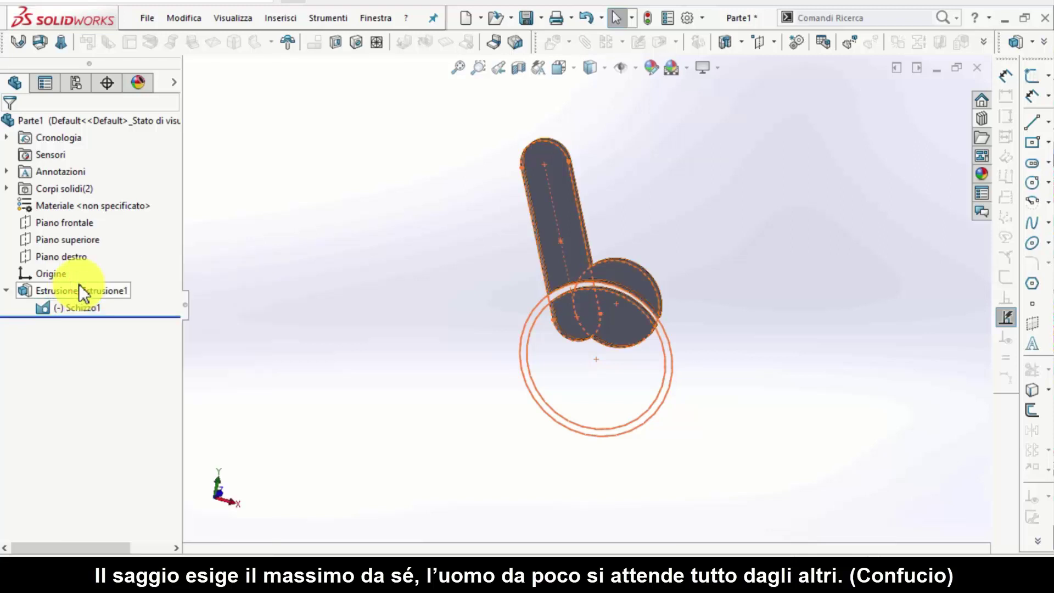
pyautogui.click(350, 284)
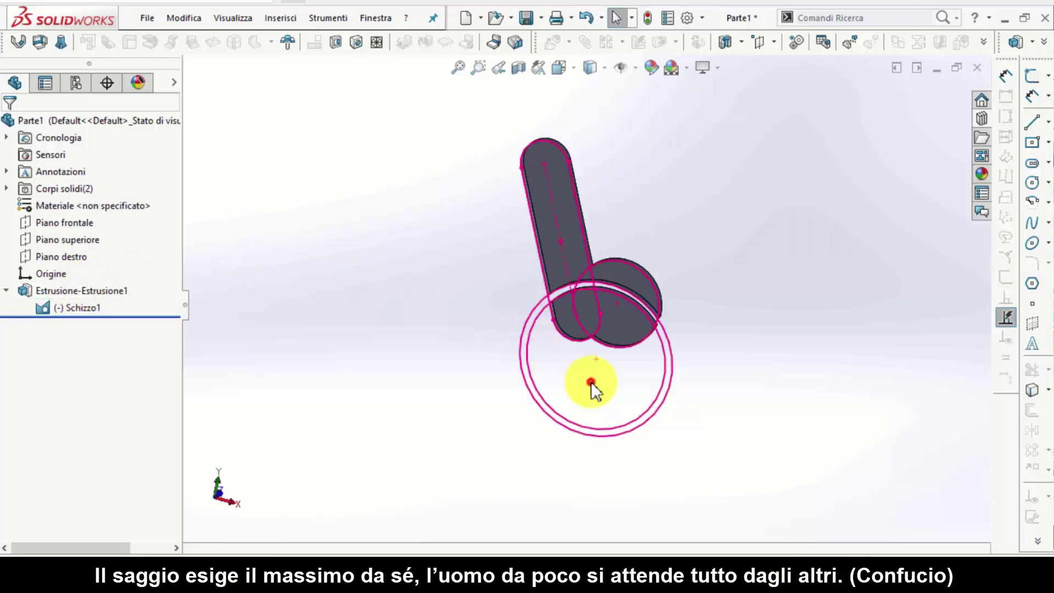
pyautogui.hotkey('ctrl', '1')
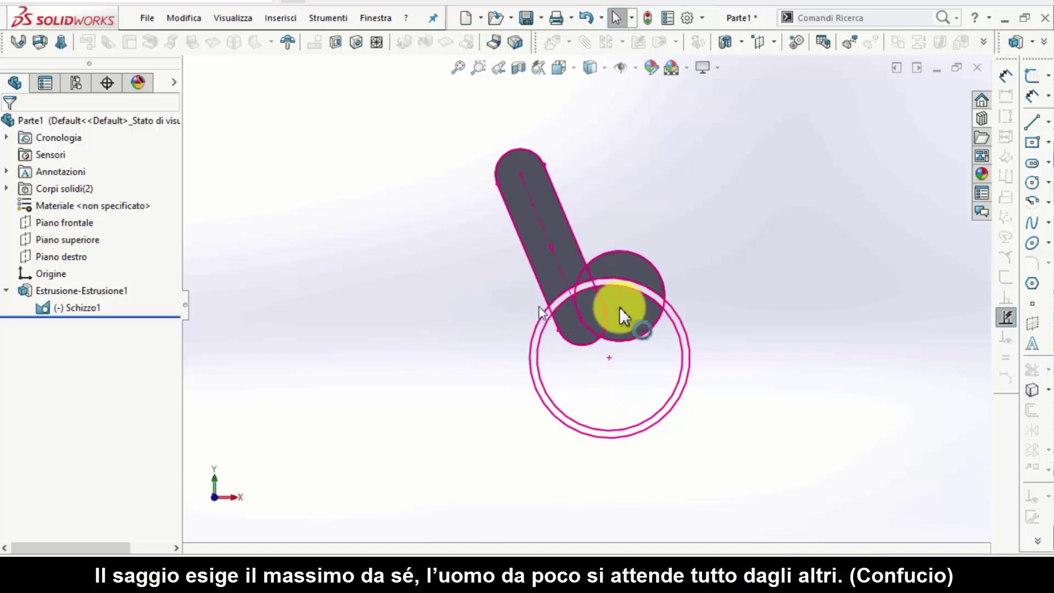
pyautogui.click(814, 317)
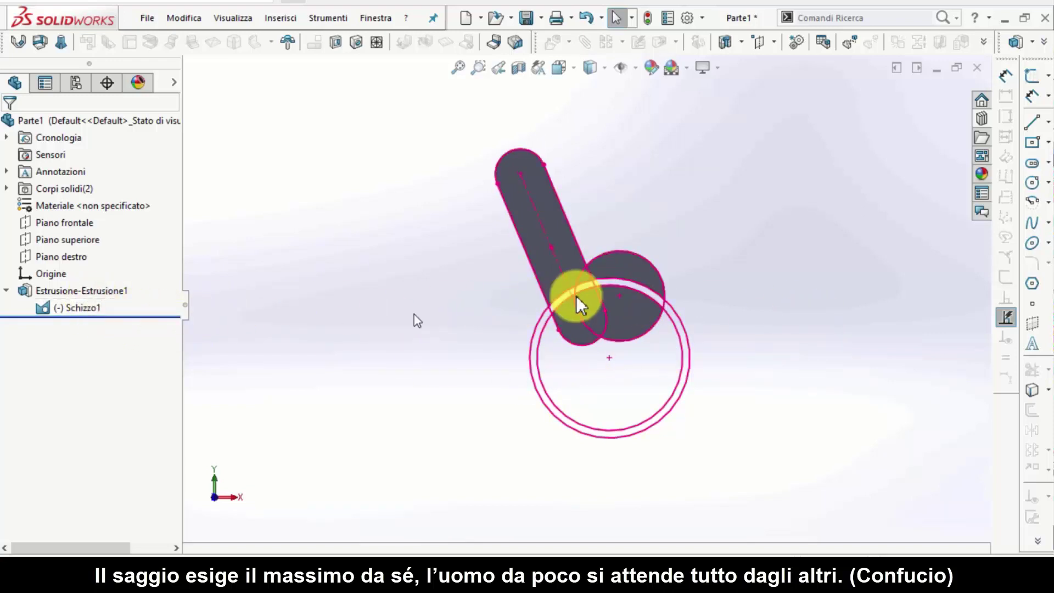
pyautogui.scroll(-1, 594, 318)
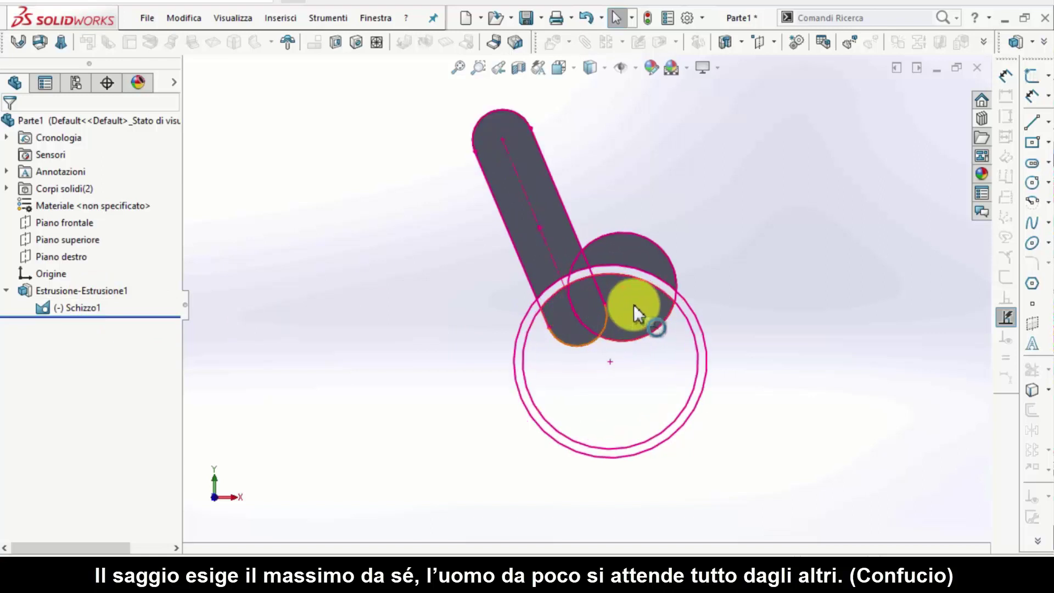
# Step: Edit Schizzo1, enlarging the upper circle to radius 47.72 and shifting the slot down-left
pyautogui.click(91, 305)
pyautogui.click(103, 266)
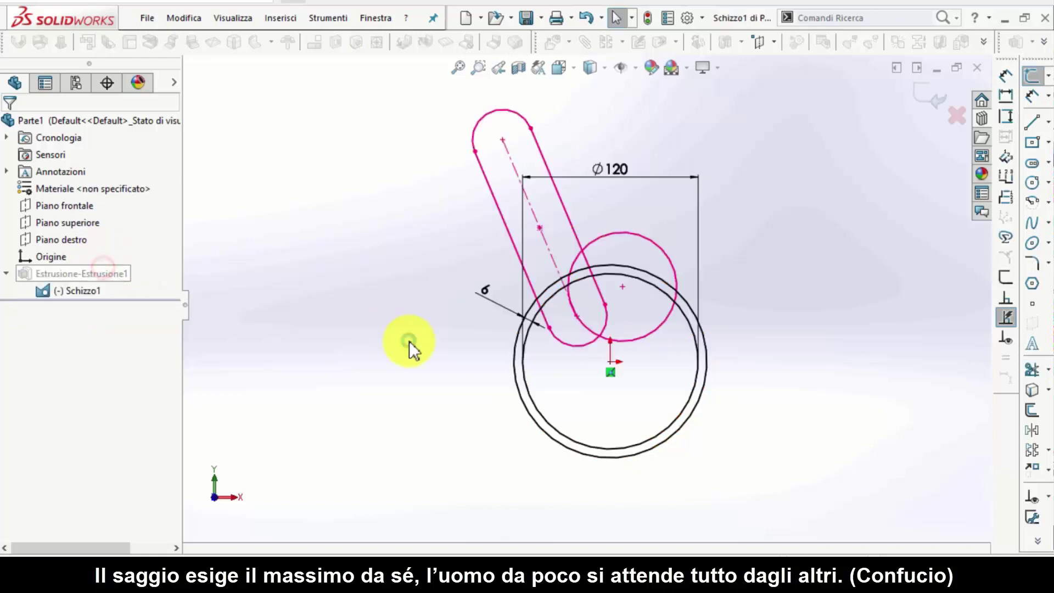
pyautogui.scroll(-2, 663, 351)
pyautogui.scroll(-1, 651, 331)
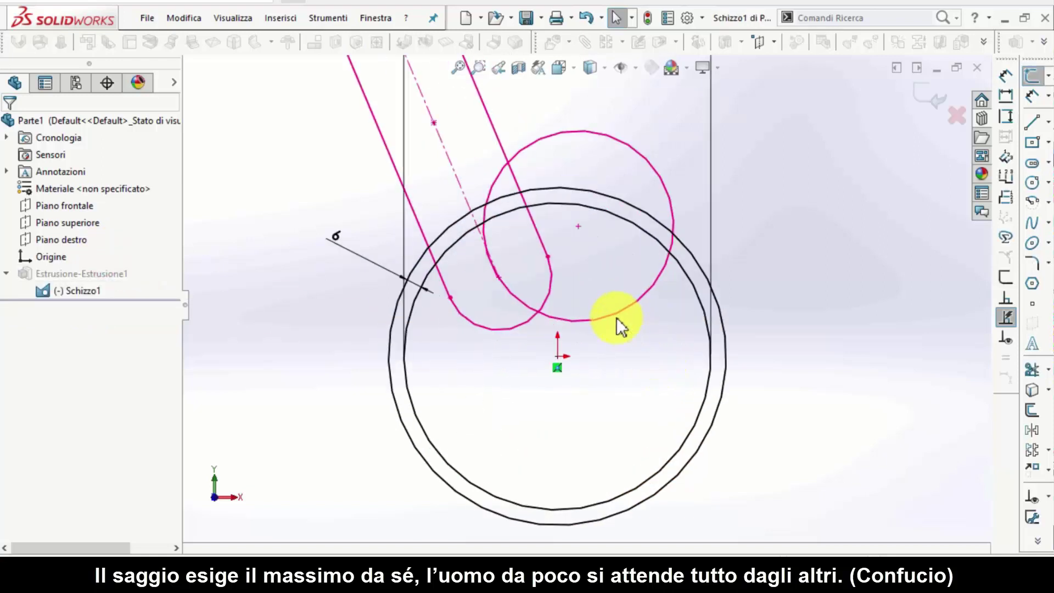
pyautogui.moveTo(617, 316); pyautogui.dragTo(618, 347)
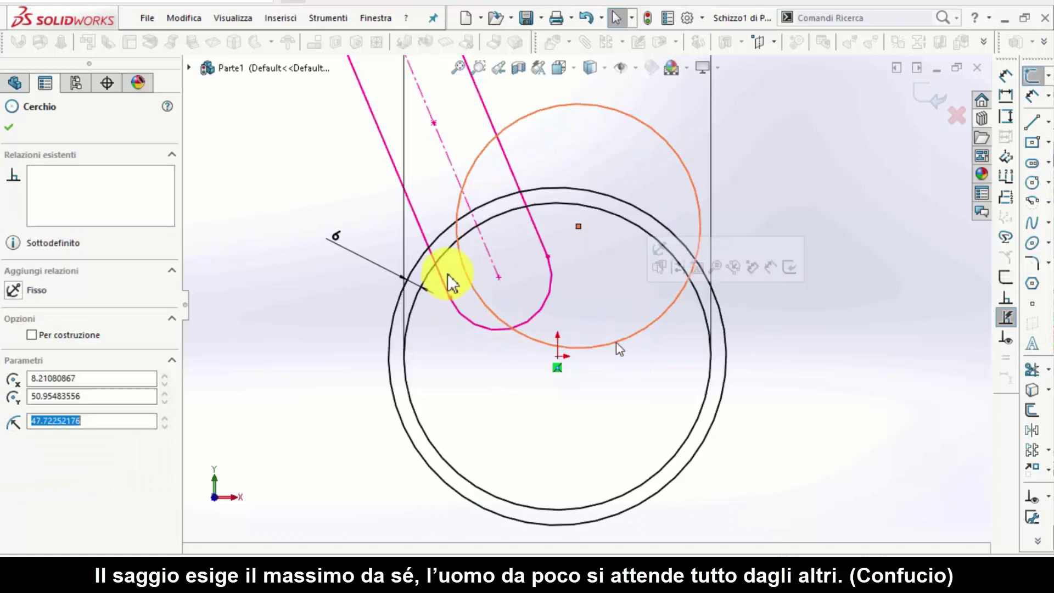
pyautogui.scroll(1, 434, 143)
pyautogui.scroll(1, 450, 148)
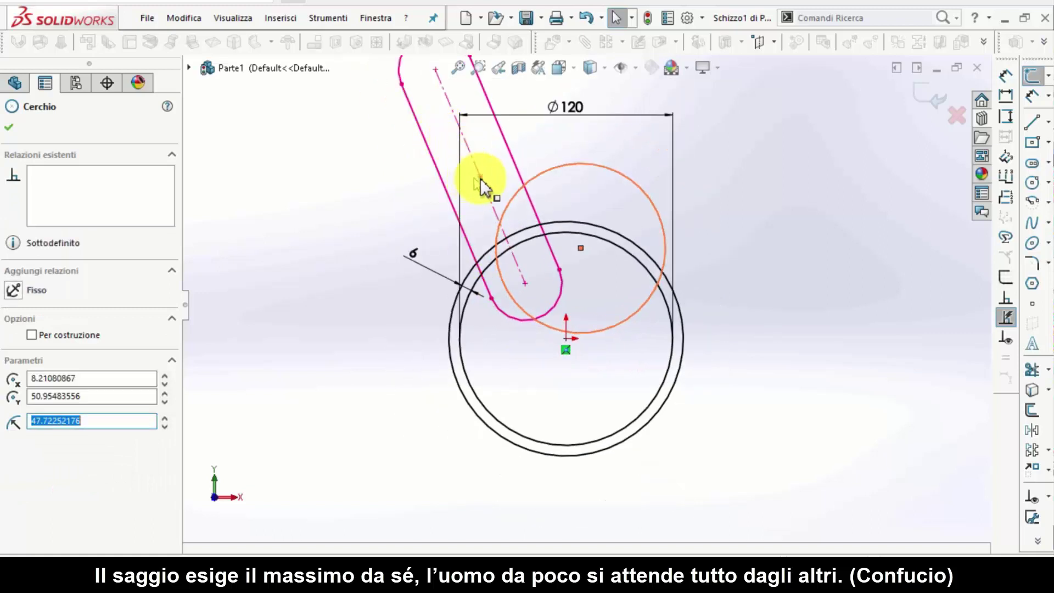
pyautogui.moveTo(480, 181); pyautogui.dragTo(460, 195)
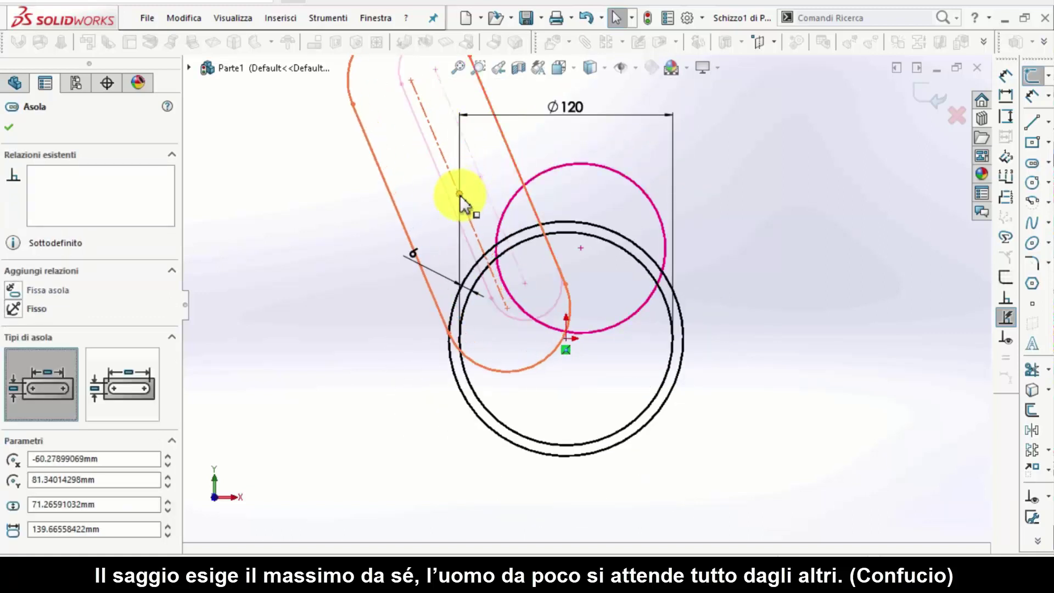
pyautogui.moveTo(505, 282); pyautogui.dragTo(506, 283)
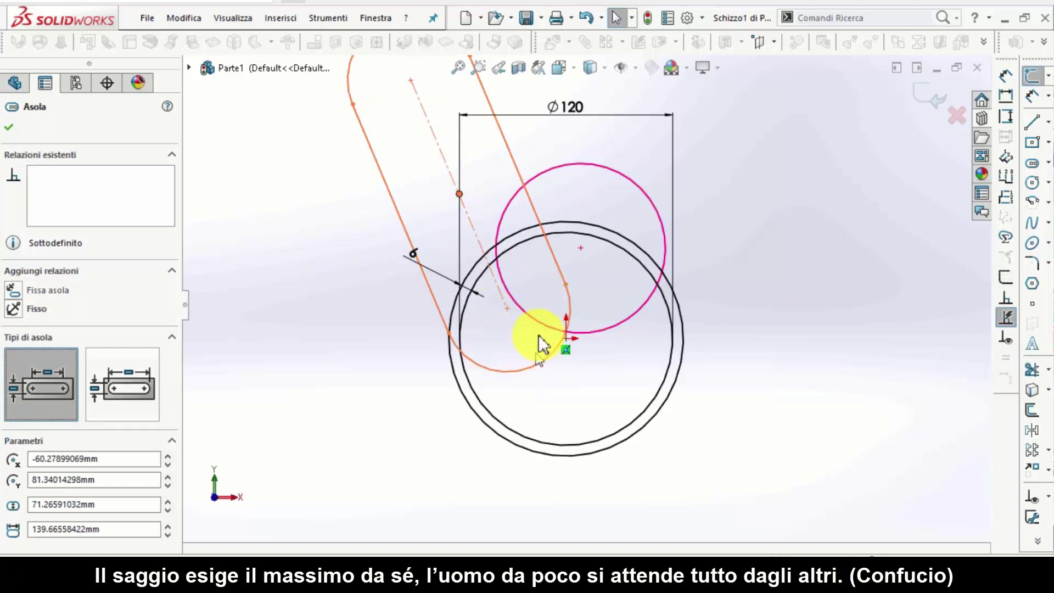
# Step: Exit the sketch to rebuild Estrusione1, then hide and re-show Schizzo1 over the solid
pyautogui.click(939, 91)
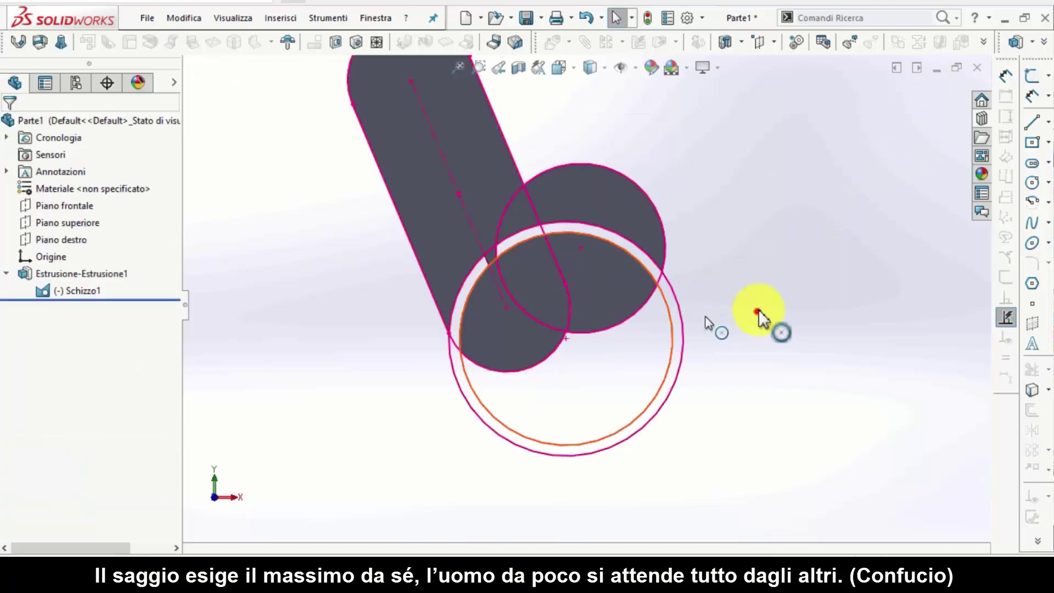
pyautogui.moveTo(683, 304); pyautogui.dragTo(353, 320, button='middle')
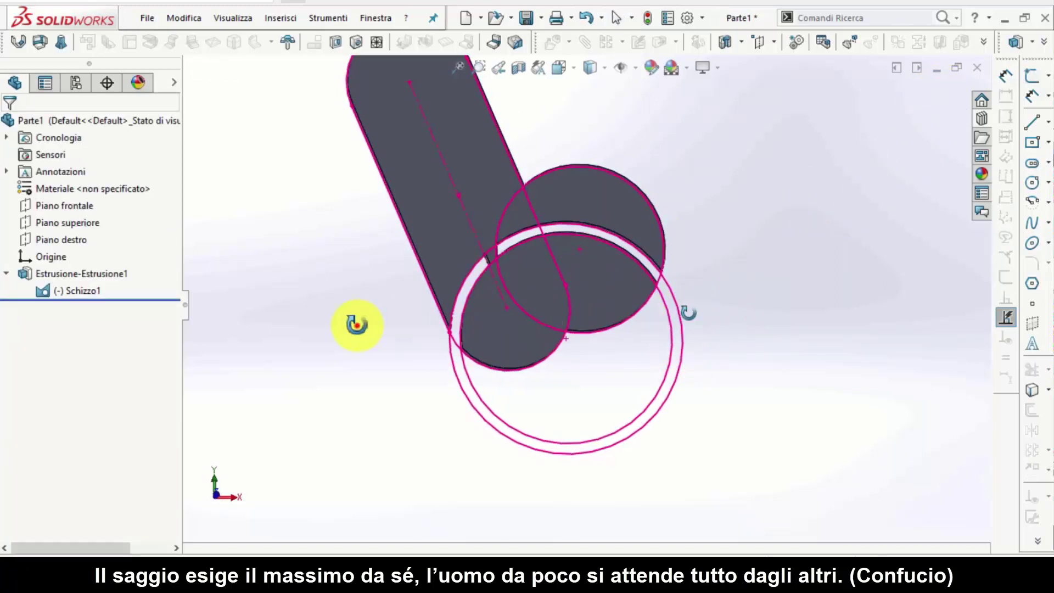
pyautogui.click(71, 288)
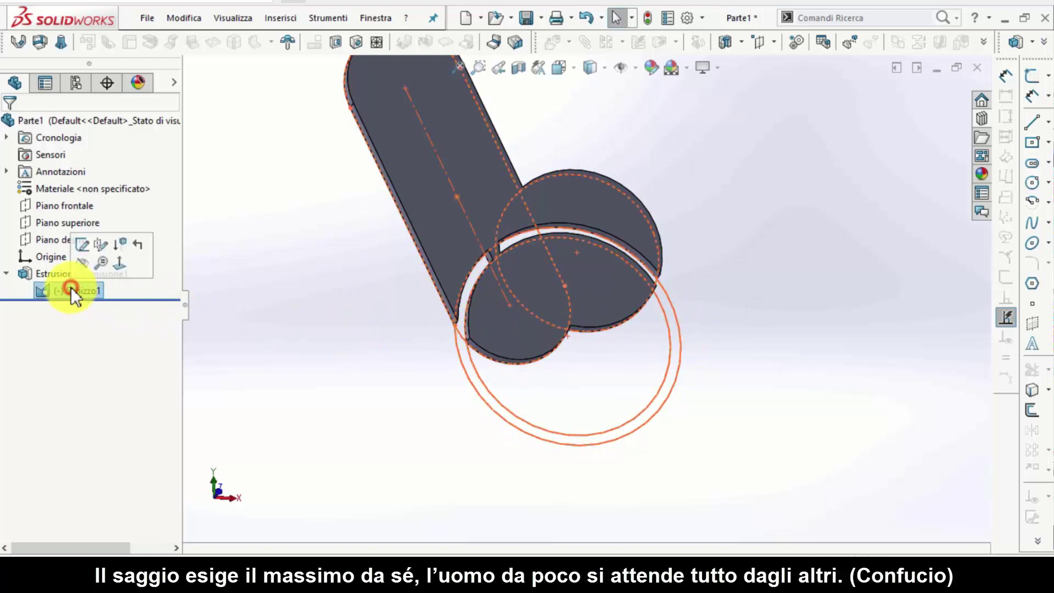
pyautogui.click(87, 265)
pyautogui.click(390, 410)
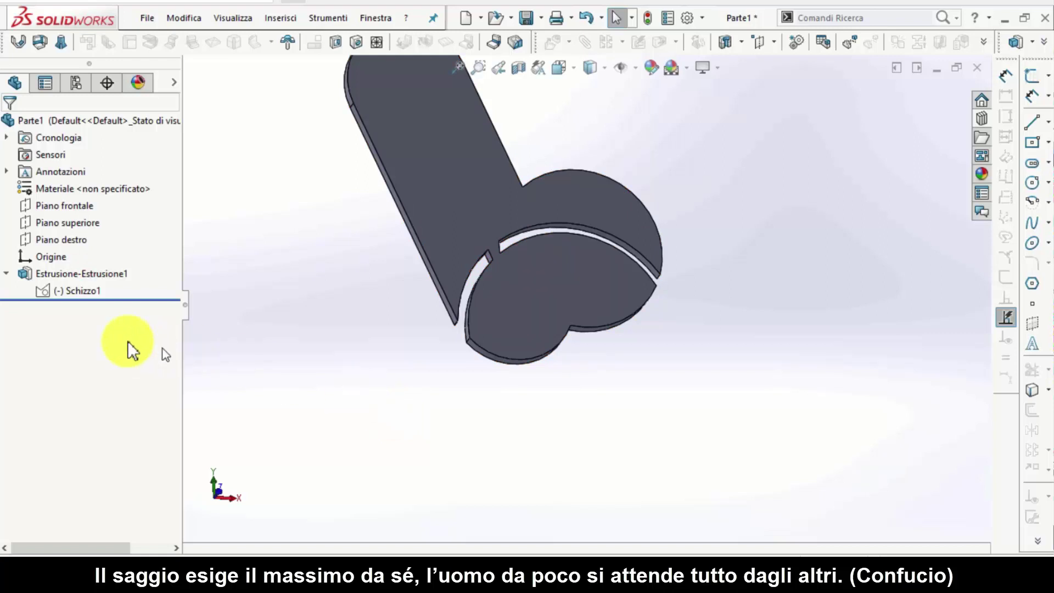
pyautogui.rightClick(89, 289)
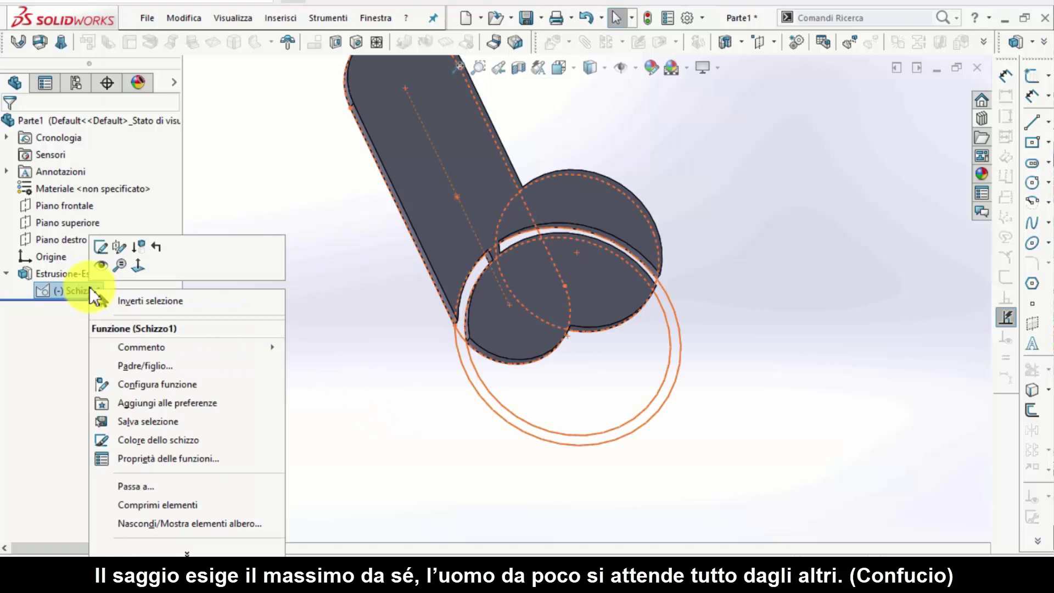
pyautogui.click(103, 265)
pyautogui.click(327, 352)
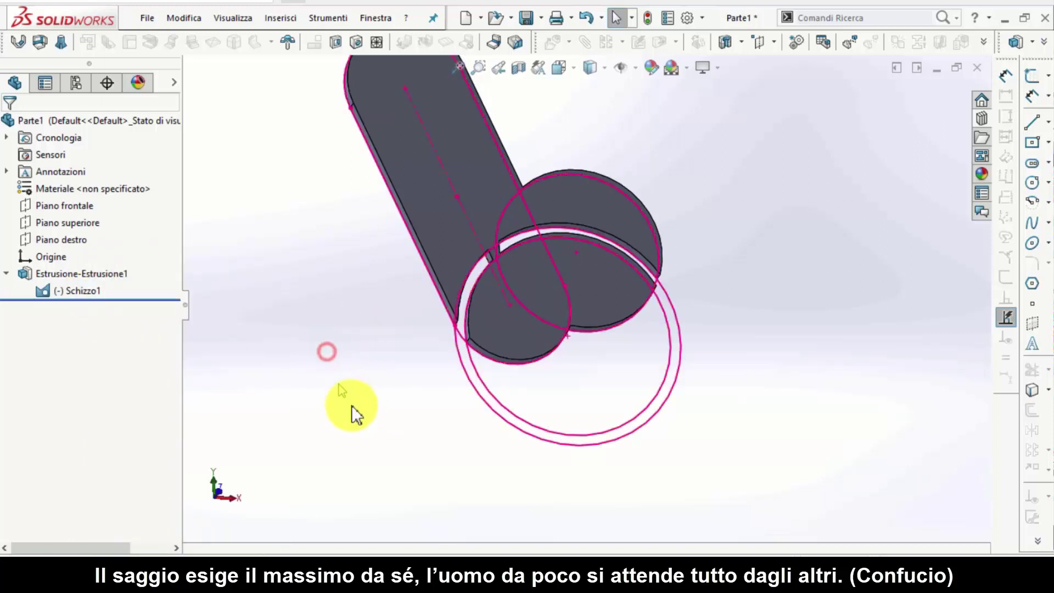
# Step: Orbit to inspect the rebuilt model, then reopen Schizzo1 for editing
pyautogui.moveTo(351, 405)
pyautogui.mouseDown(button='middle')
pyautogui.moveTo(317, 419)
pyautogui.moveTo(333, 417)
pyautogui.mouseUp(button='middle')
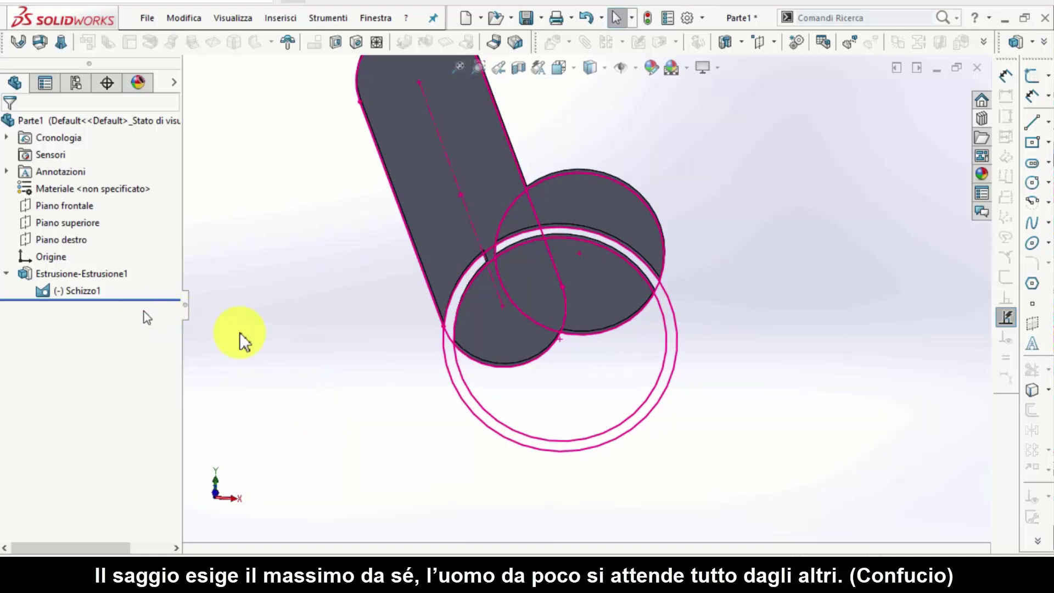
pyautogui.moveTo(384, 344)
pyautogui.mouseDown(button='middle')
pyautogui.moveTo(393, 353)
pyautogui.moveTo(160, 308)
pyautogui.moveTo(463, 325)
pyautogui.moveTo(565, 381)
pyautogui.mouseUp(button='middle')
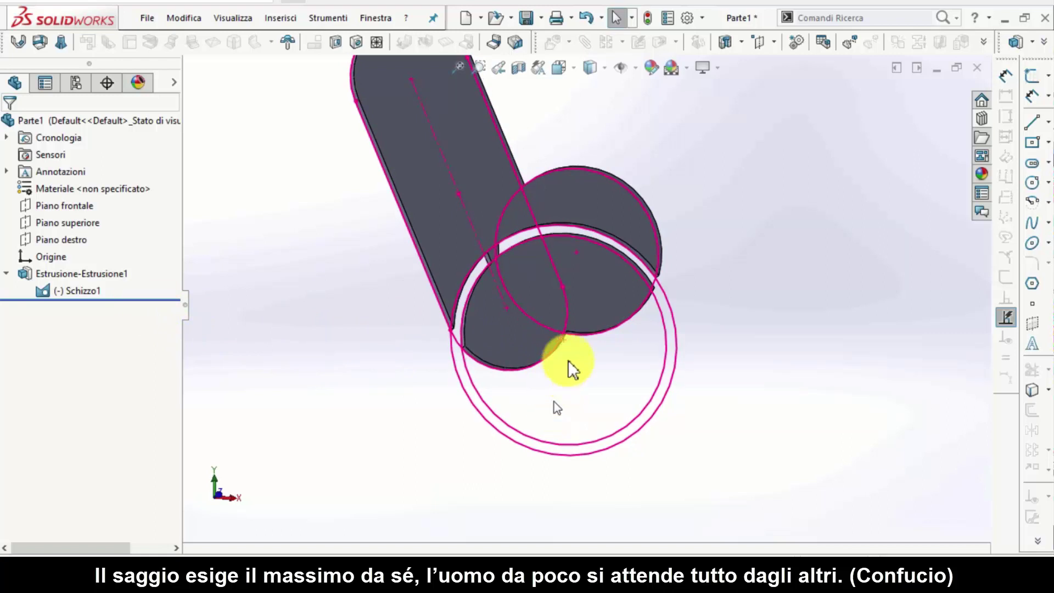
pyautogui.moveTo(567, 366)
pyautogui.mouseDown(button='middle')
pyautogui.moveTo(565, 358)
pyautogui.moveTo(555, 364)
pyautogui.moveTo(560, 346)
pyautogui.moveTo(552, 387)
pyautogui.mouseUp(button='middle')
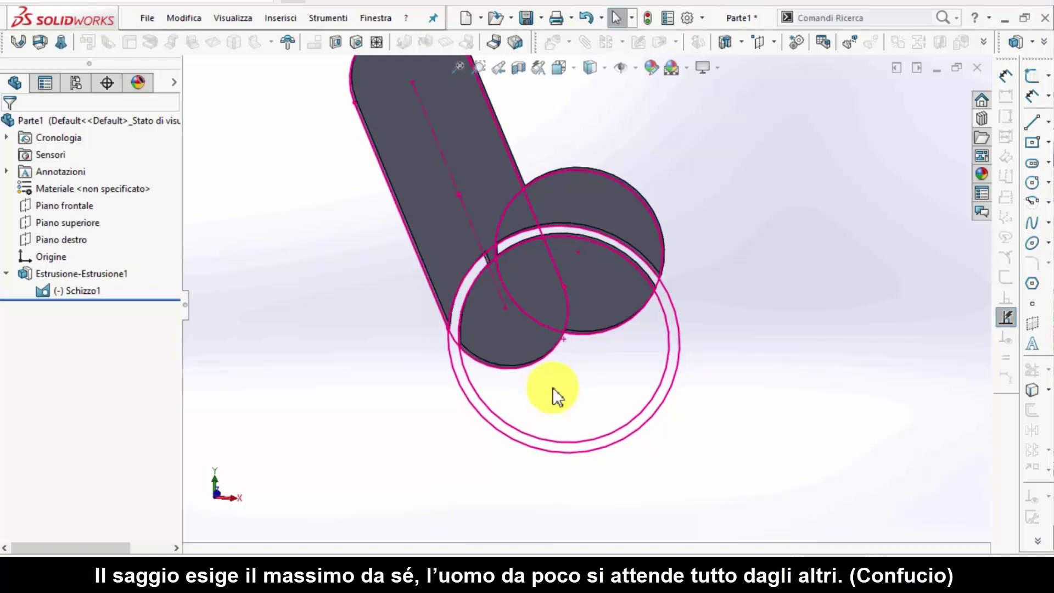
pyautogui.click(73, 288)
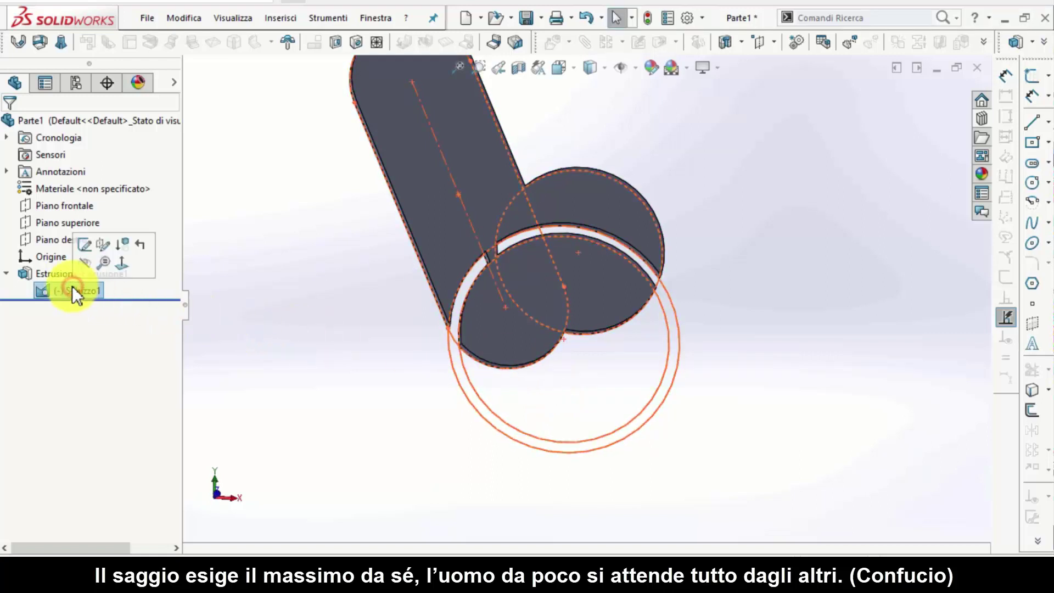
pyautogui.click(88, 243)
# Step: Draw a circle of about radius 10 inside the round boss, then exit the sketch to rebuild
pyautogui.click(617, 375)
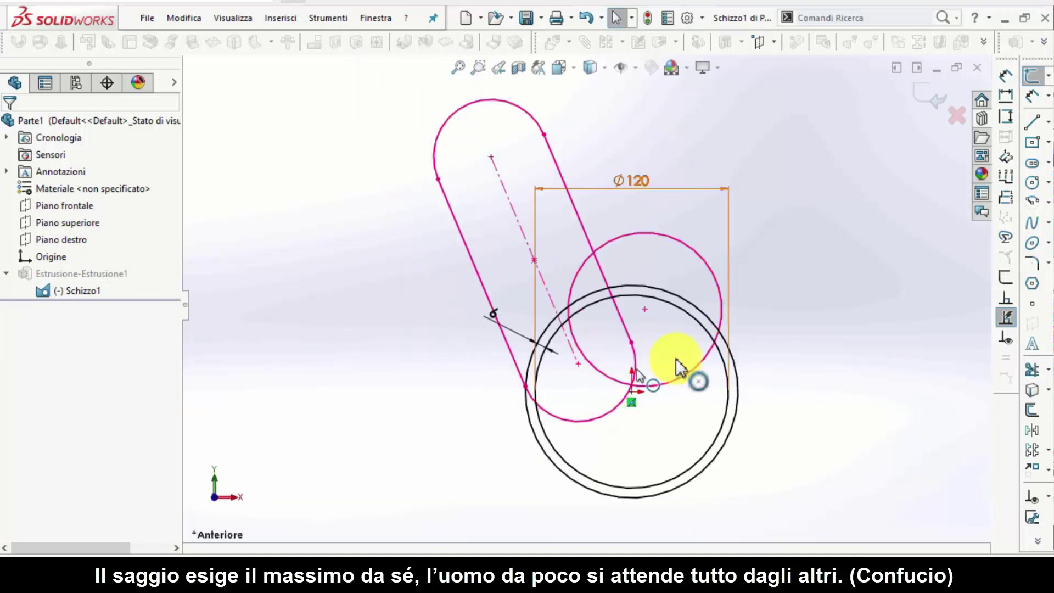
pyautogui.press('c')
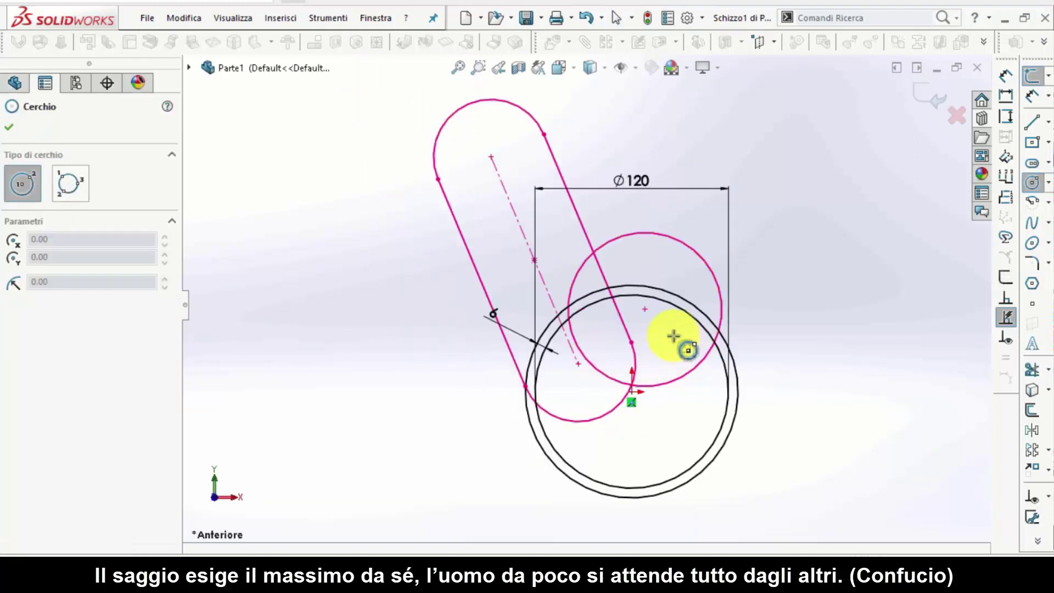
pyautogui.click(673, 336)
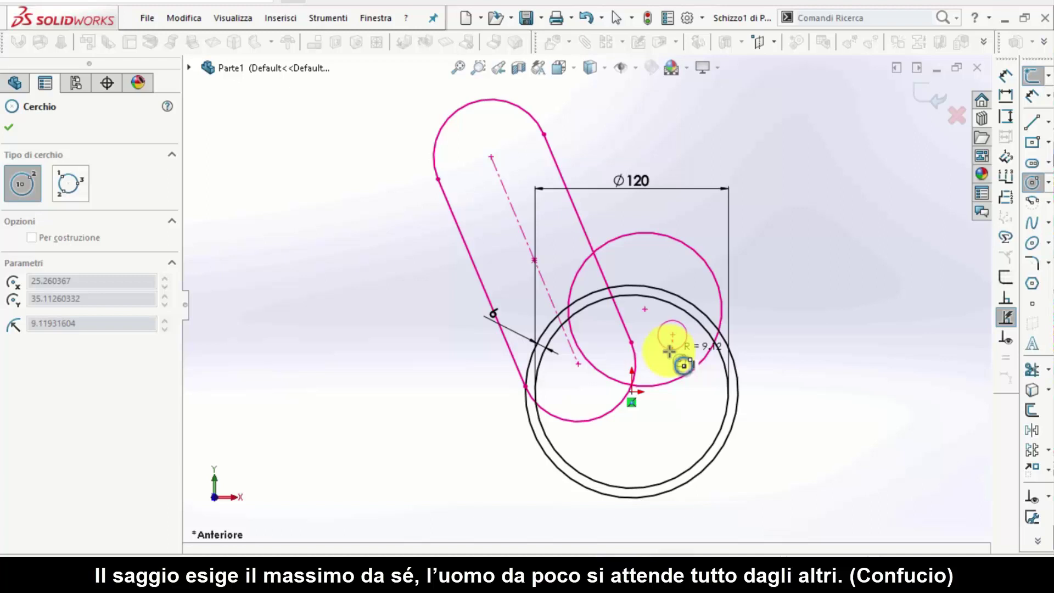
pyautogui.click(667, 355)
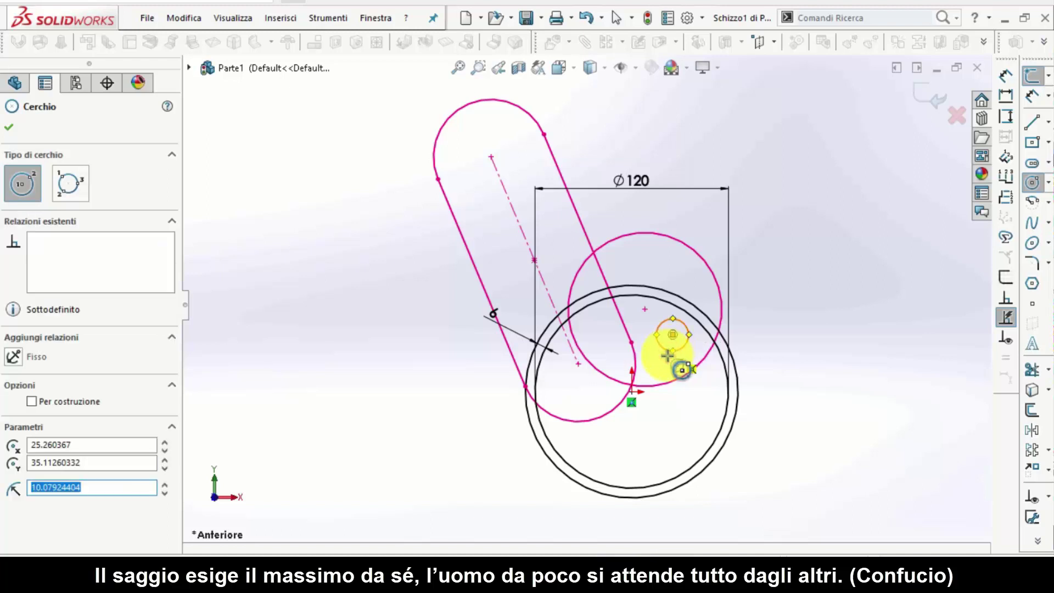
pyautogui.press('Escape')
pyautogui.scroll(-2, 714, 327)
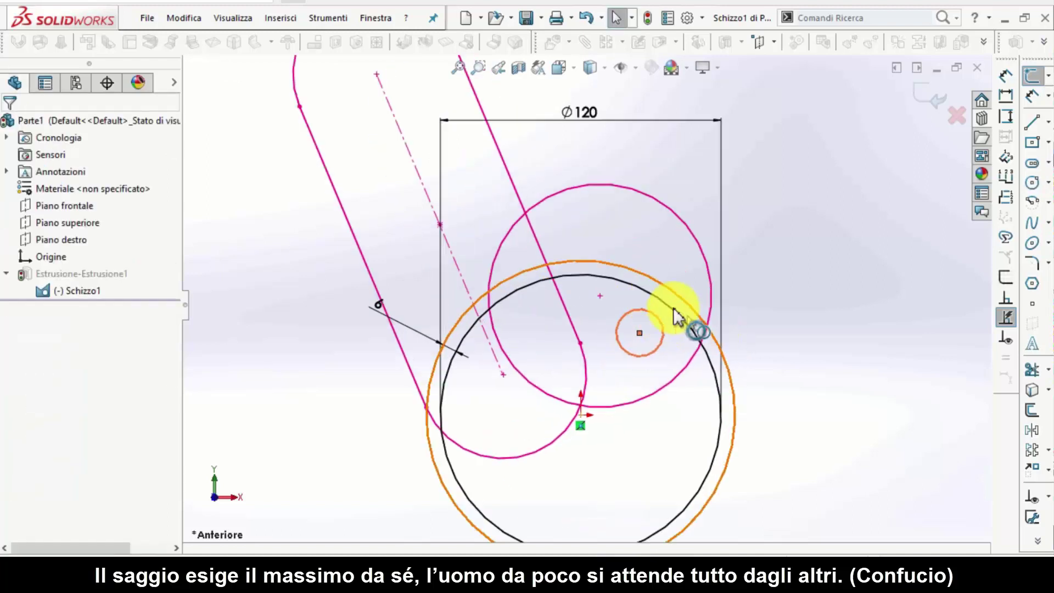
pyautogui.click(640, 333)
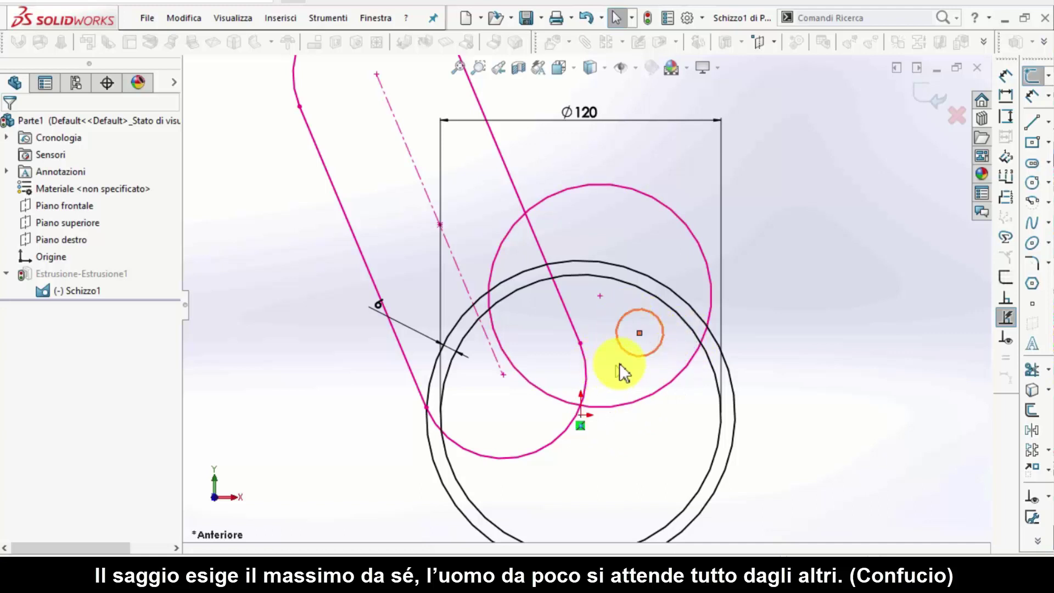
pyautogui.click(931, 98)
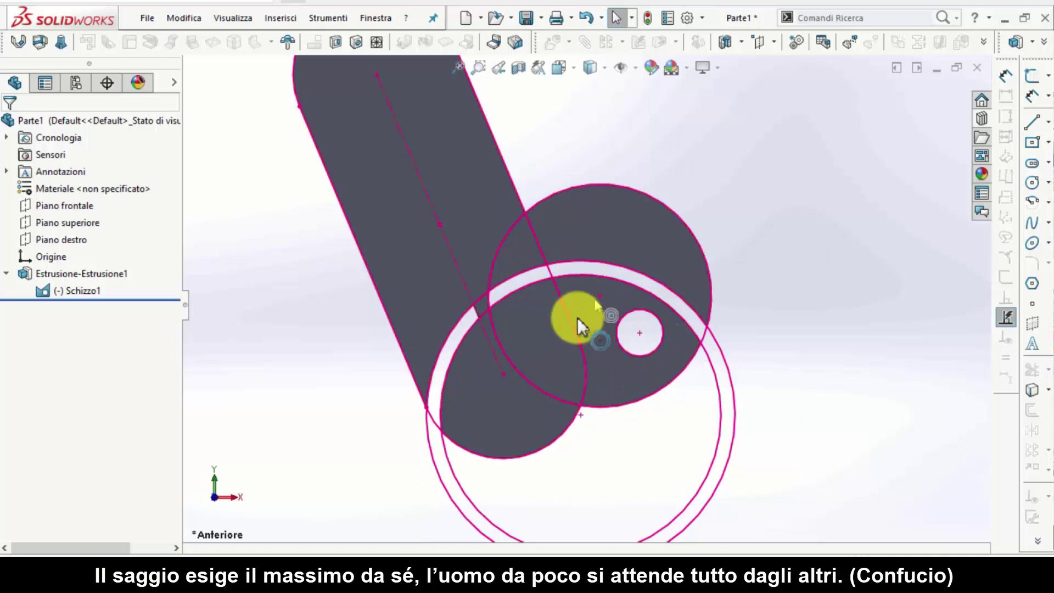
pyautogui.moveTo(641, 356)
pyautogui.mouseDown(button='middle')
pyautogui.moveTo(664, 299)
pyautogui.moveTo(807, 334)
pyautogui.moveTo(807, 322)
pyautogui.moveTo(325, 281)
pyautogui.moveTo(82, 289)
pyautogui.mouseUp(button='middle')
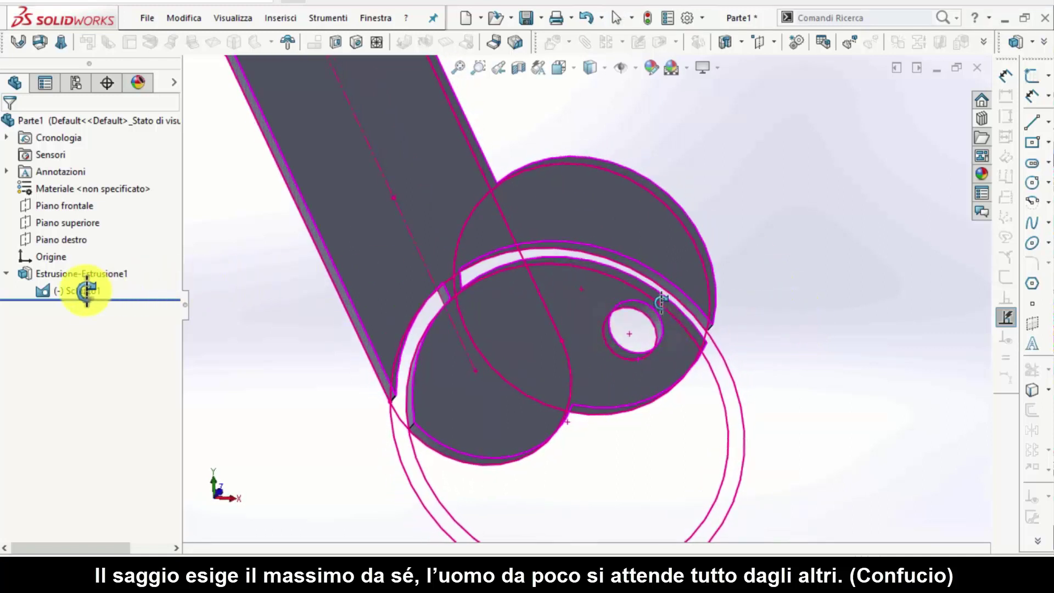
pyautogui.click(83, 289)
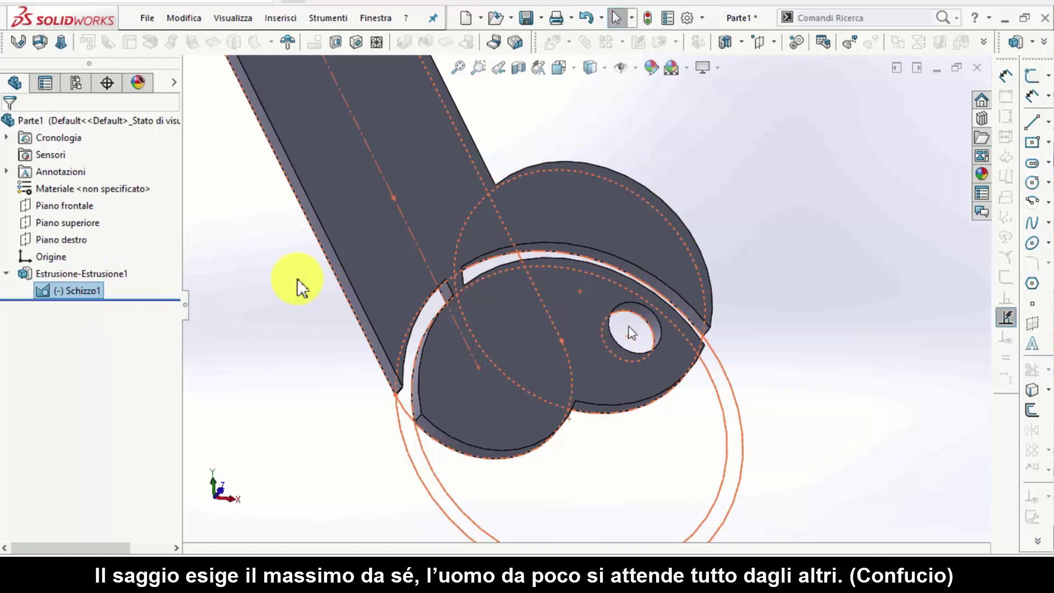
pyautogui.click(262, 290)
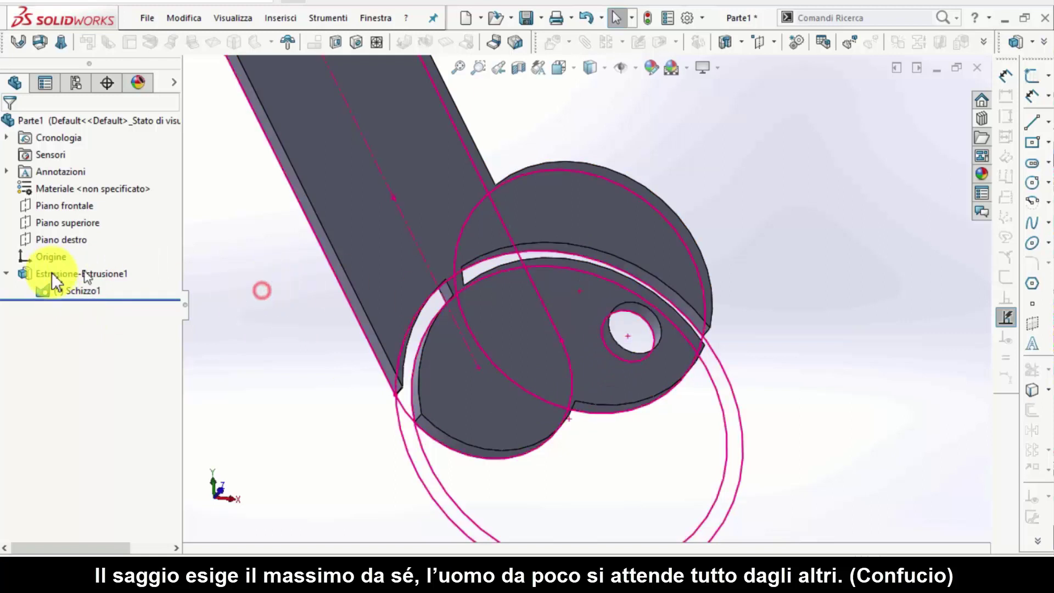
# Step: Extrude only Schizzo1's small circle region 41.10 mm as an unmerged pin, Estrusione2
pyautogui.click(88, 288)
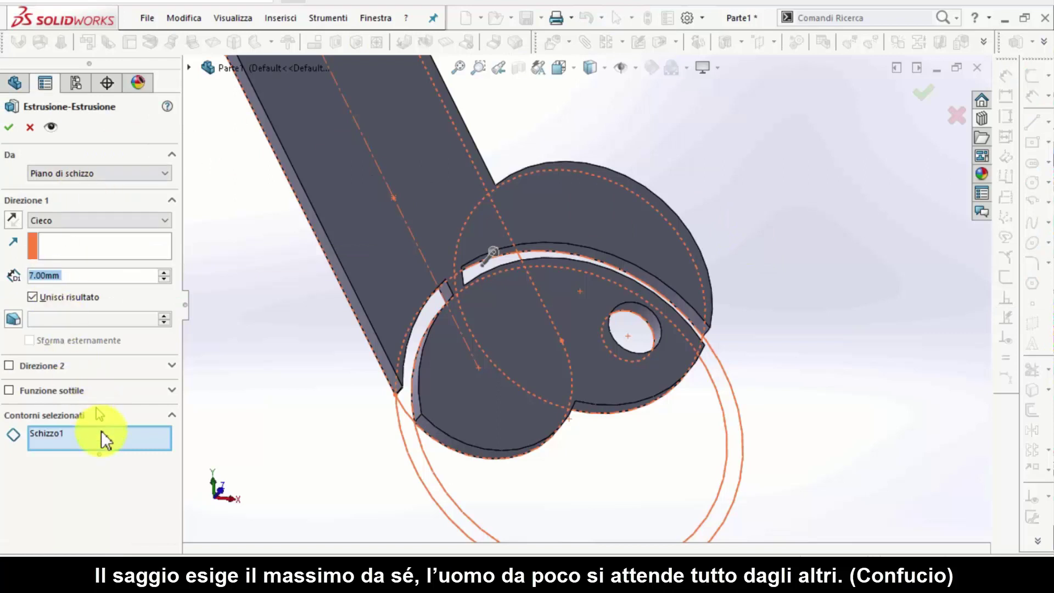
pyautogui.click(94, 434)
pyautogui.rightClick(94, 435)
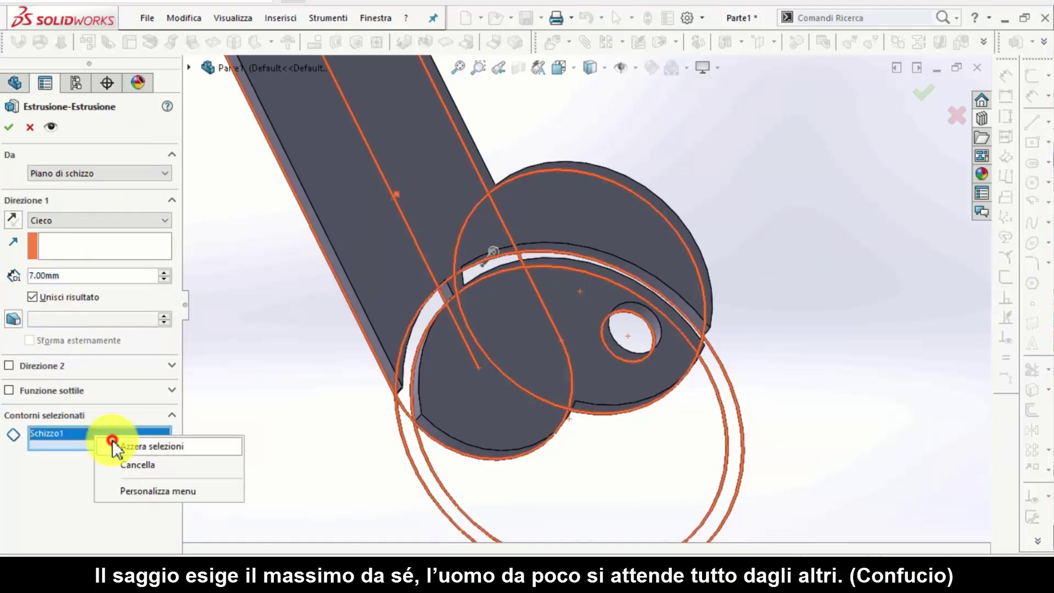
pyautogui.click(112, 440)
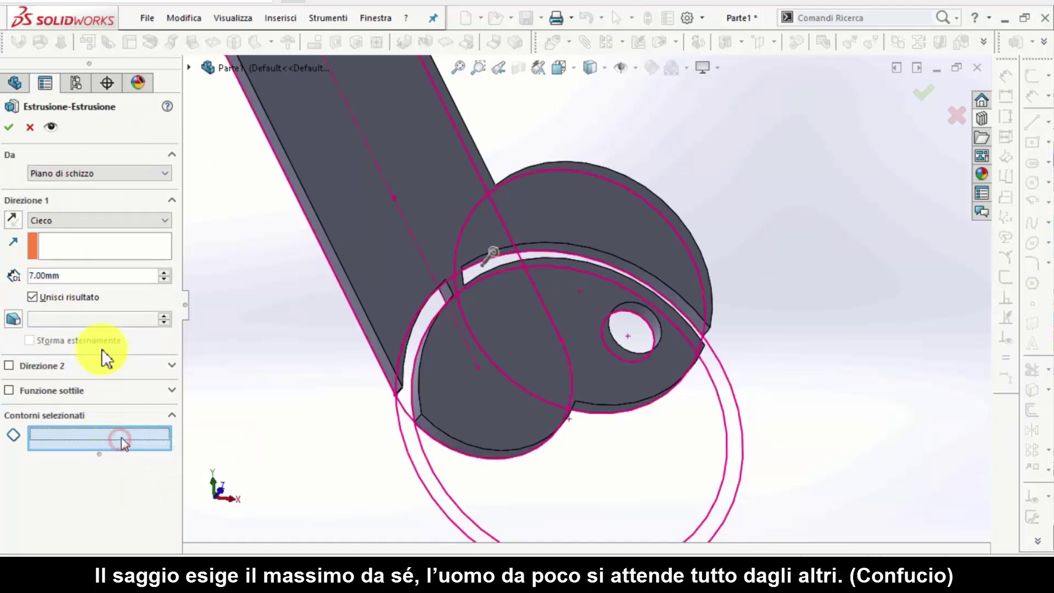
pyautogui.click(631, 324)
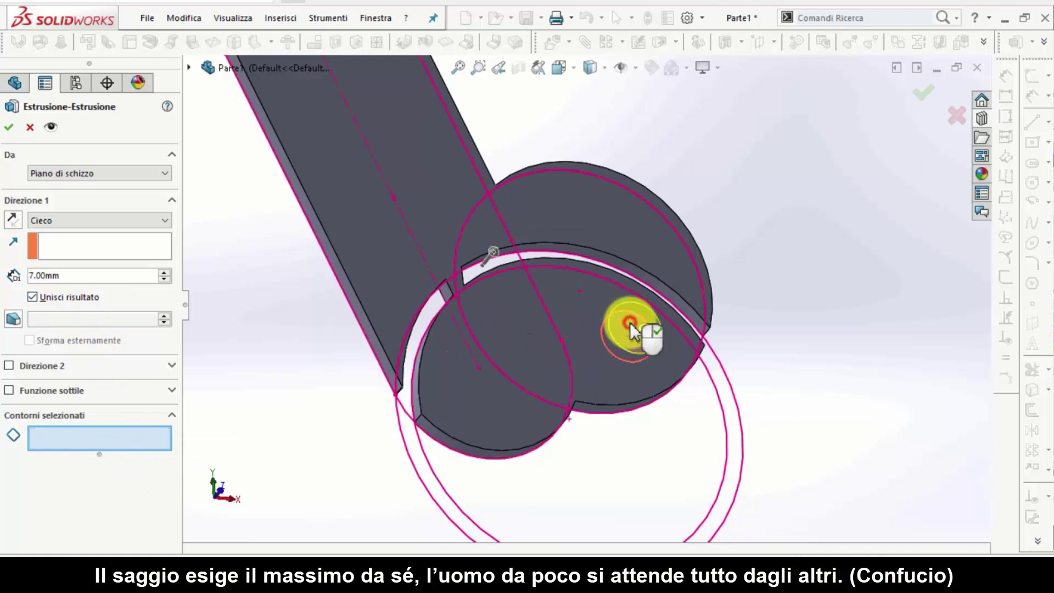
pyautogui.moveTo(630, 324)
pyautogui.mouseDown()
pyautogui.moveTo(673, 294)
pyautogui.moveTo(688, 298)
pyautogui.mouseUp()
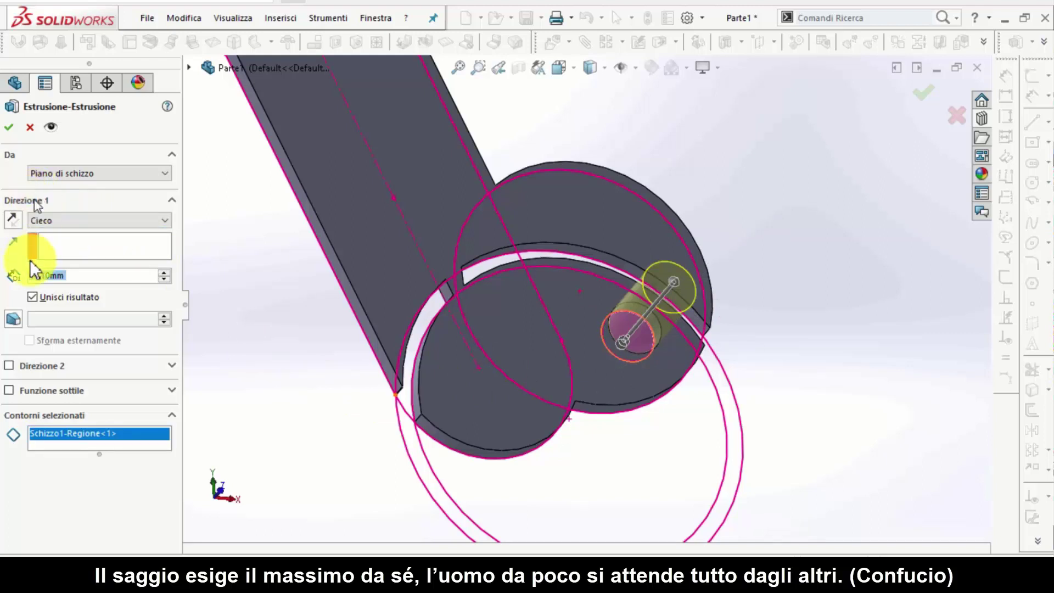
pyautogui.click(32, 297)
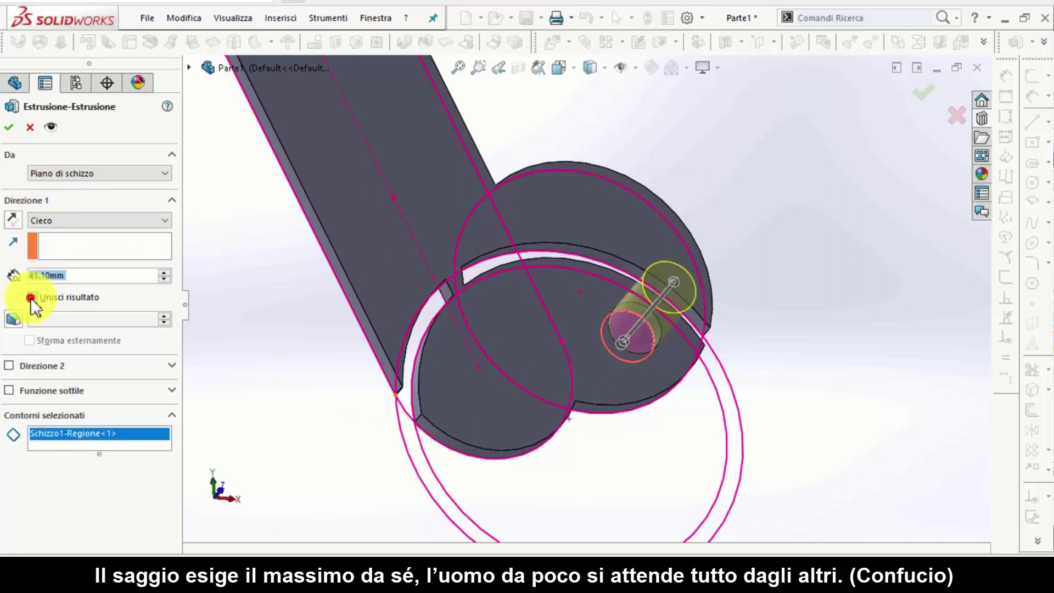
pyautogui.click(31, 297)
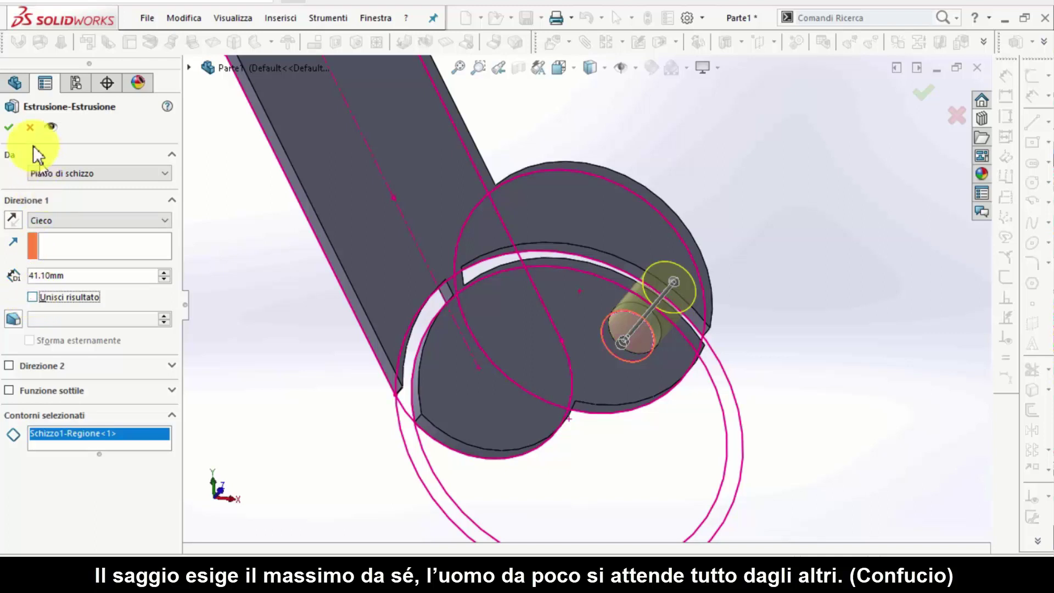
pyautogui.click(10, 127)
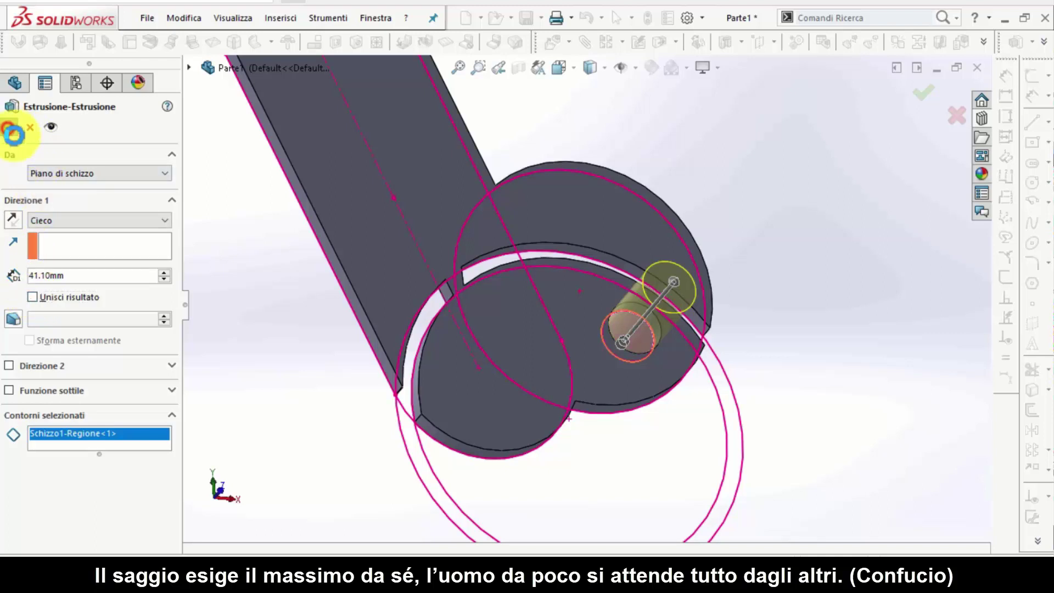
# Step: Expand Estrusione2 and compare both extrusions' sketches, confirming both use Schizzo1
pyautogui.click(249, 332)
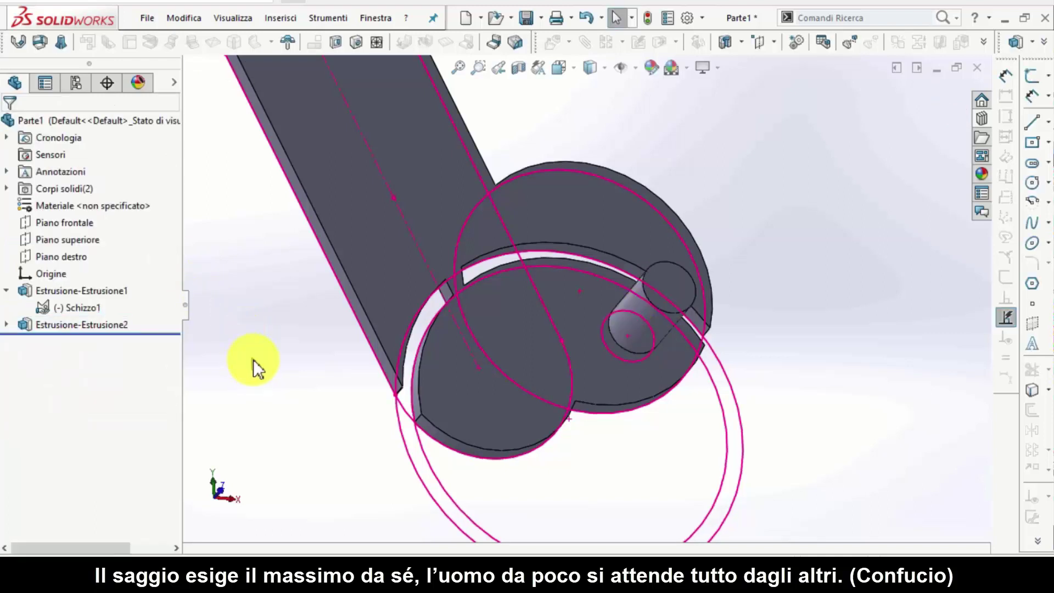
pyautogui.moveTo(253, 359)
pyautogui.mouseDown(button='middle')
pyautogui.moveTo(48, 310)
pyautogui.moveTo(12, 343)
pyautogui.mouseUp(button='middle')
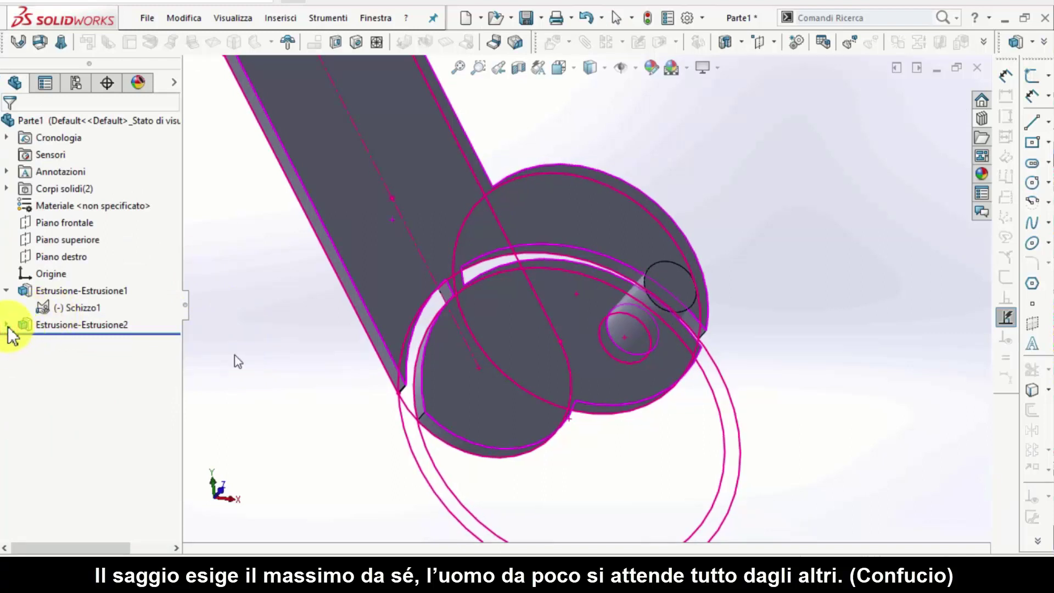
pyautogui.click(7, 325)
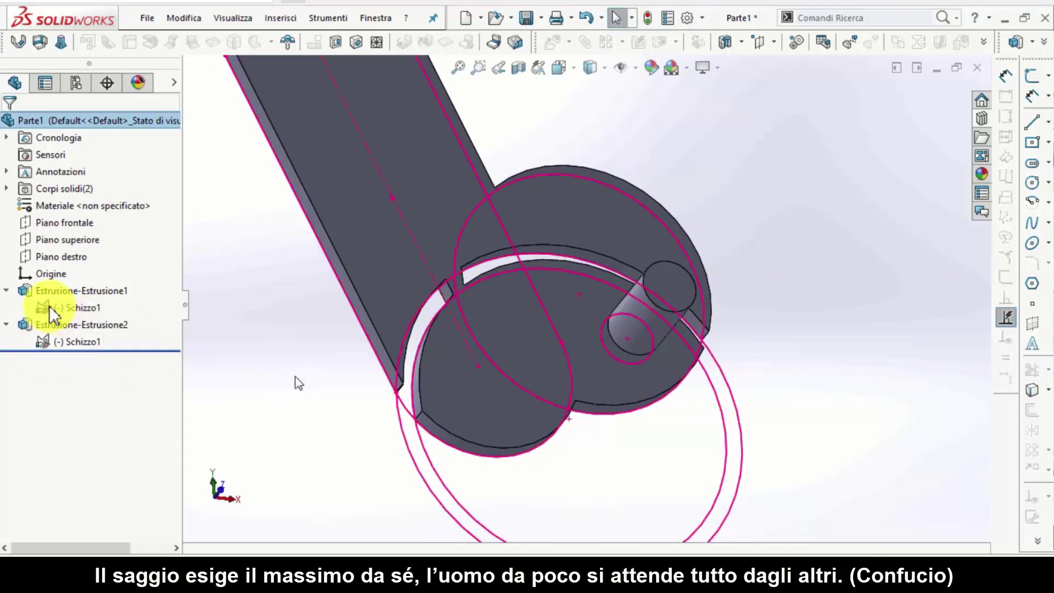
pyautogui.click(75, 308)
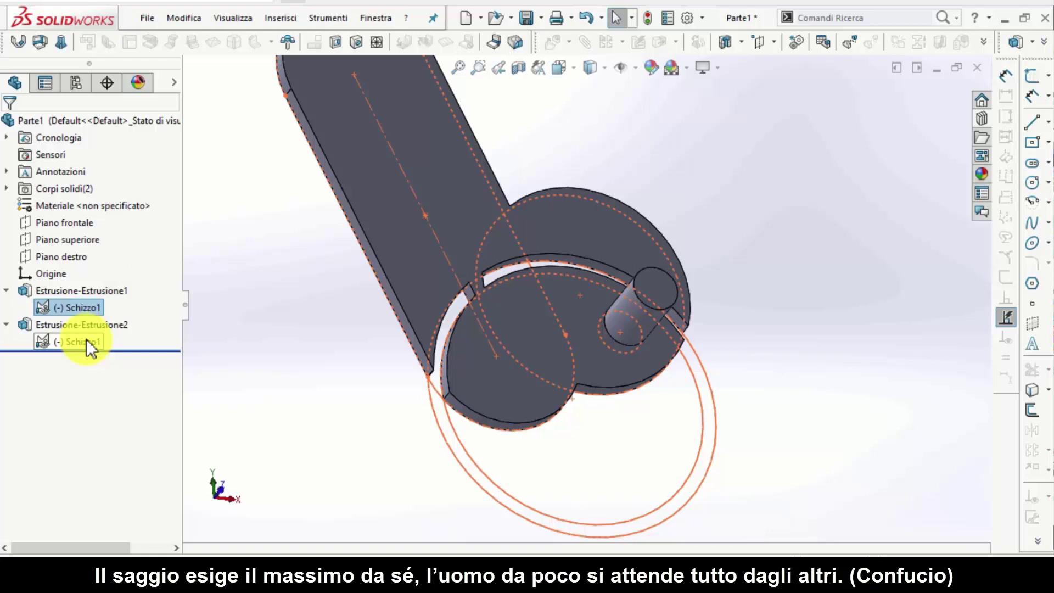
pyautogui.click(87, 338)
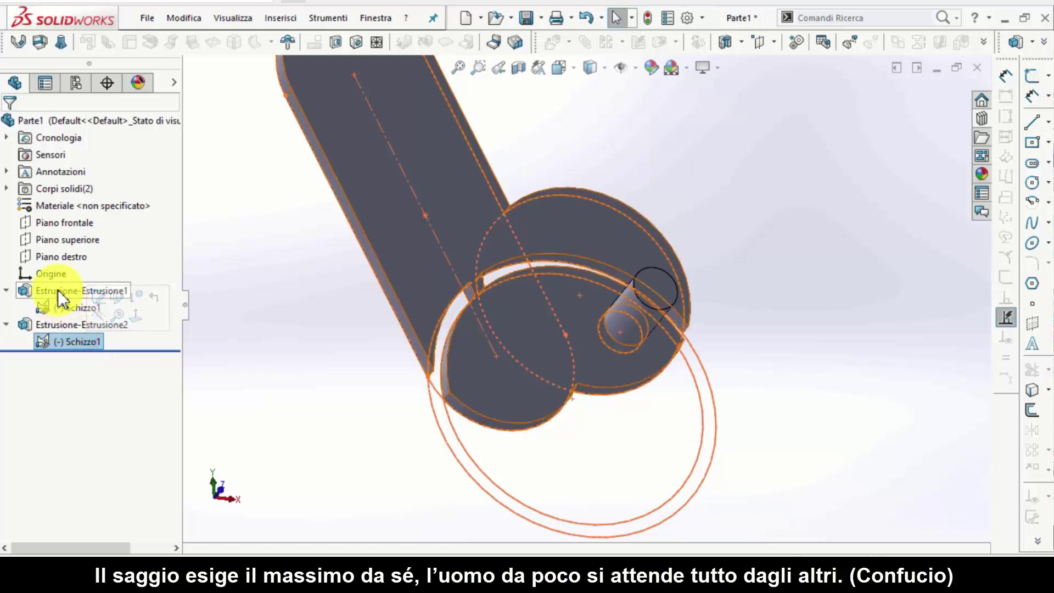
pyautogui.click(741, 383)
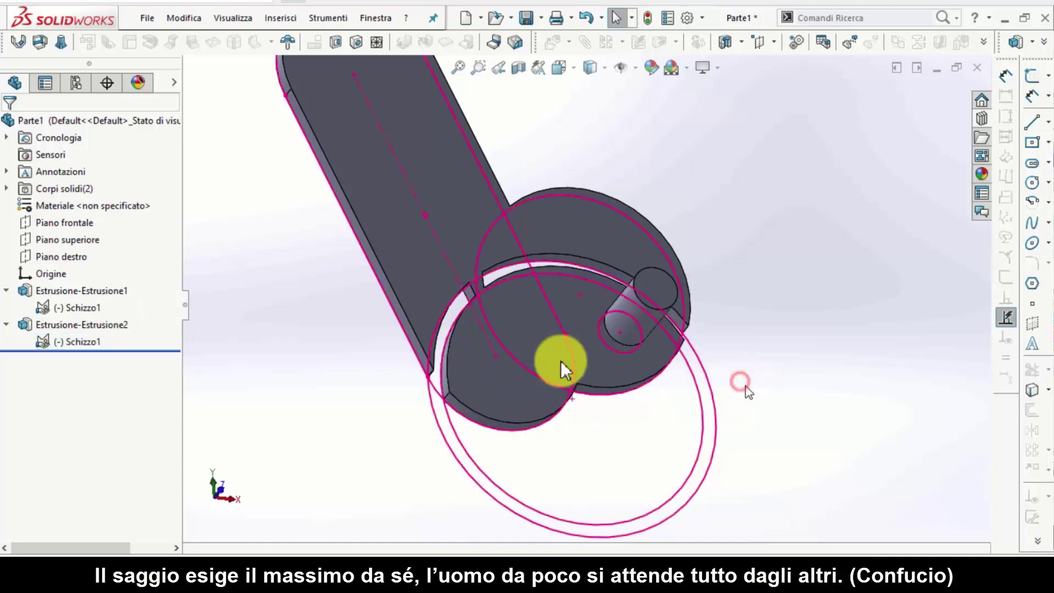
pyautogui.click(96, 304)
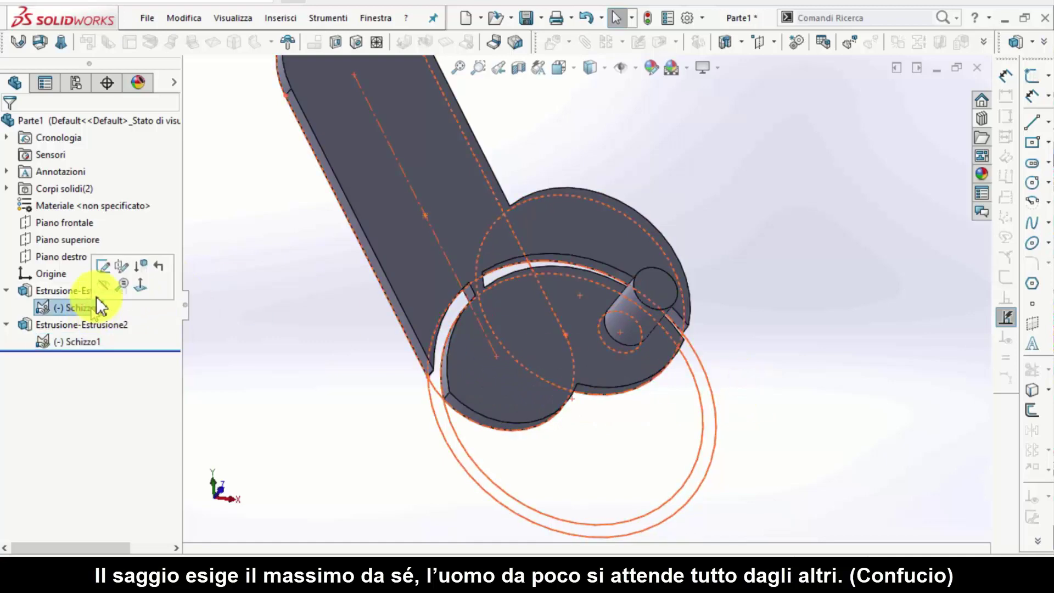
# Step: In Schizzo1, enlarge the small circle to about radius 15, move it left, and rebuild
pyautogui.click(110, 267)
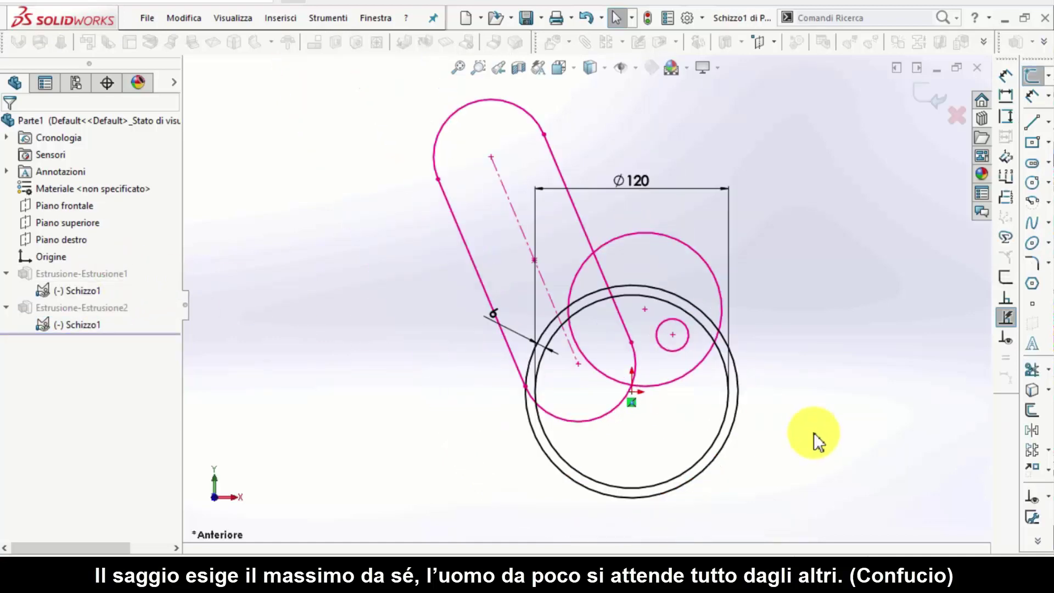
pyautogui.scroll(-3, 660, 313)
pyautogui.scroll(-2, 659, 329)
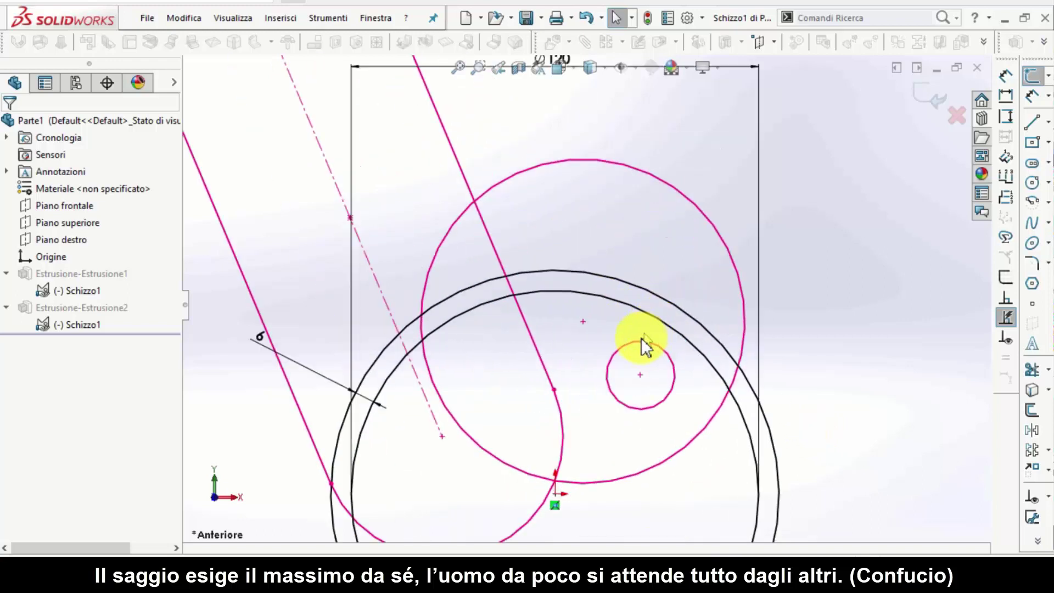
pyautogui.moveTo(639, 347)
pyautogui.mouseDown()
pyautogui.moveTo(619, 325)
pyautogui.moveTo(628, 332)
pyautogui.mouseUp()
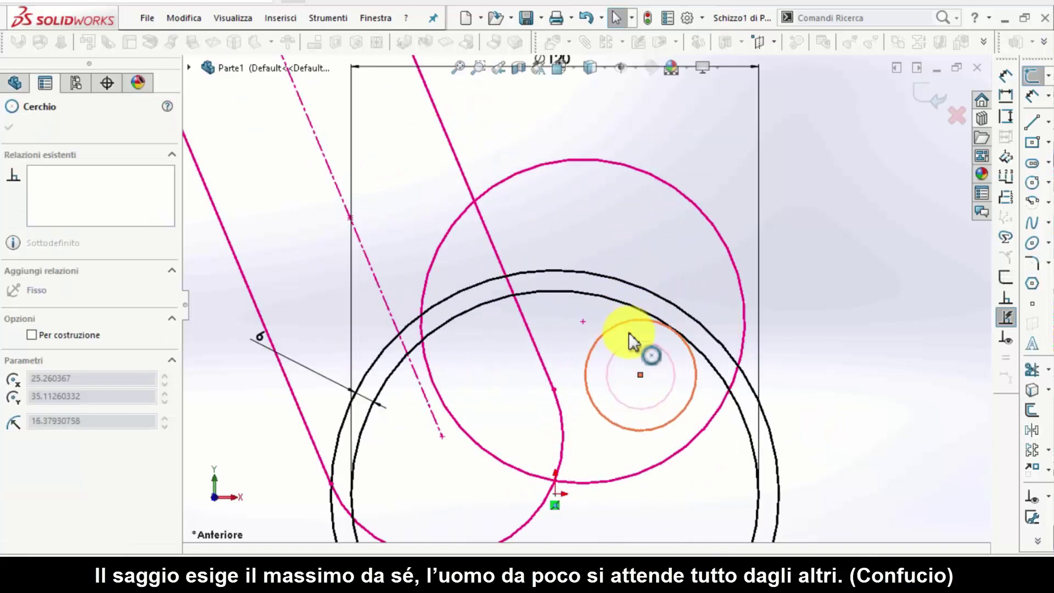
pyautogui.click(640, 371)
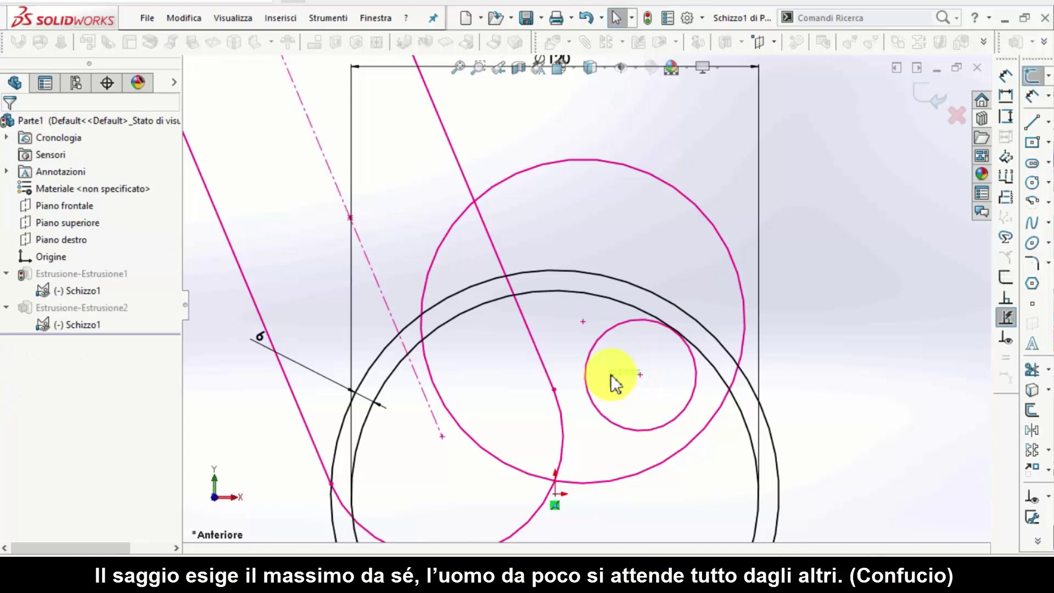
pyautogui.moveTo(641, 375); pyautogui.dragTo(618, 373)
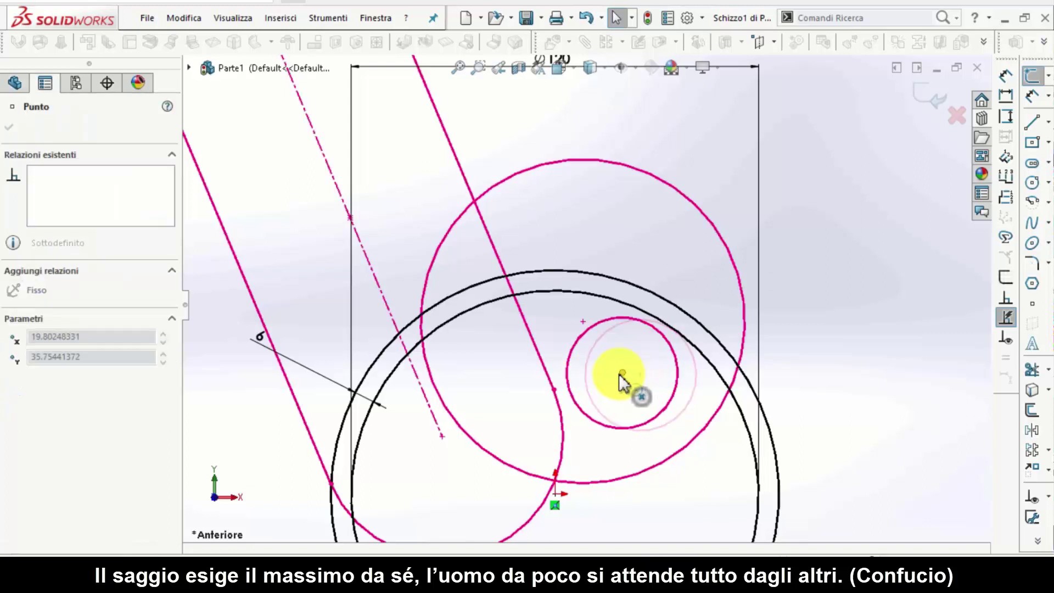
pyautogui.click(936, 96)
pyautogui.click(924, 99)
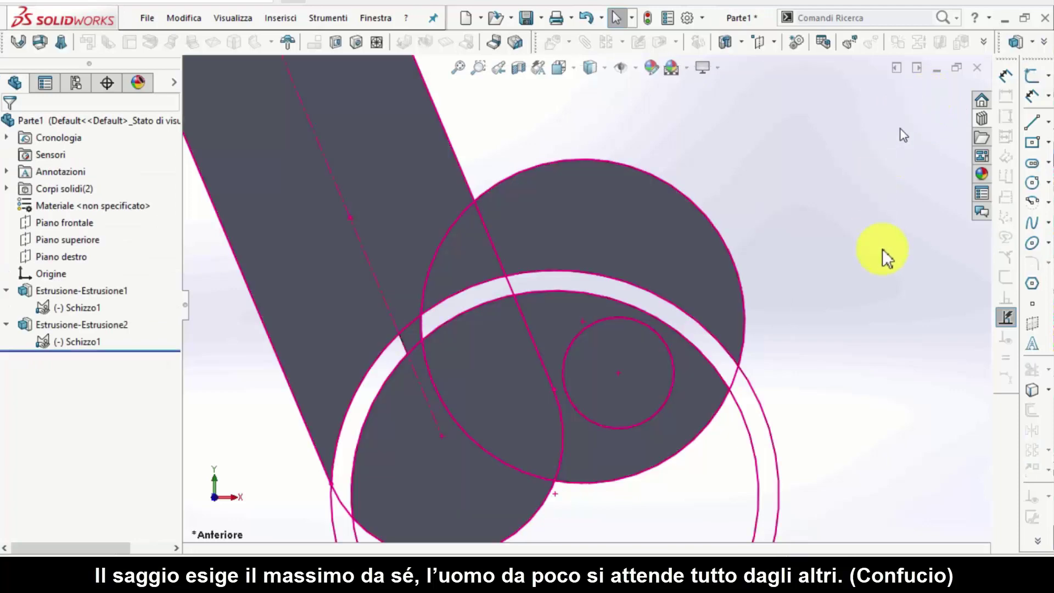
# Step: Orbit the rebuilt part and select each extrusion's sketch to display Schizzo1
pyautogui.moveTo(644, 365)
pyautogui.mouseDown(button='middle')
pyautogui.moveTo(838, 381)
pyautogui.moveTo(839, 393)
pyautogui.mouseUp(button='middle')
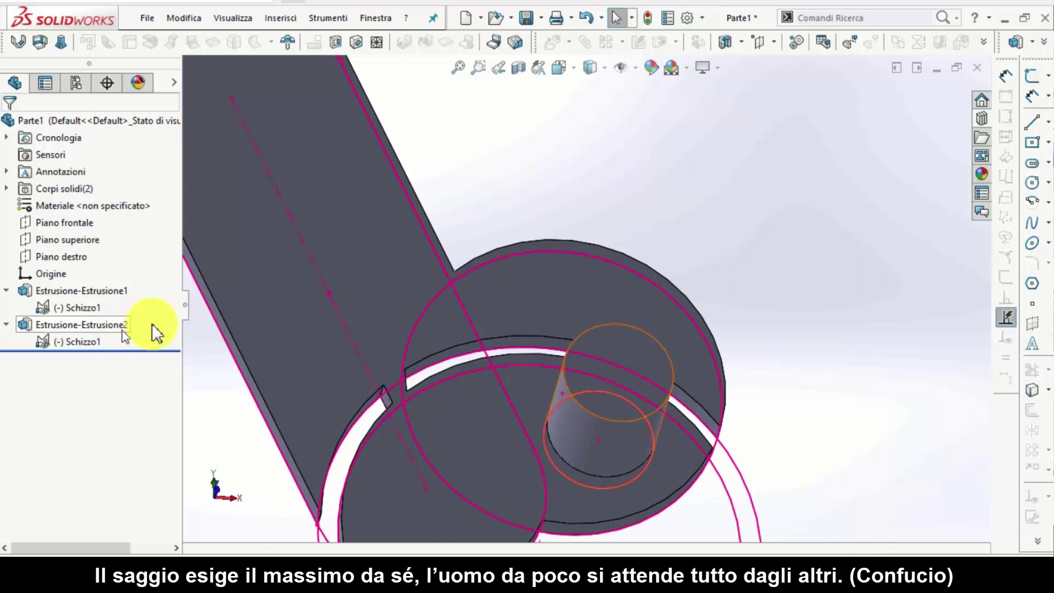
pyautogui.click(71, 341)
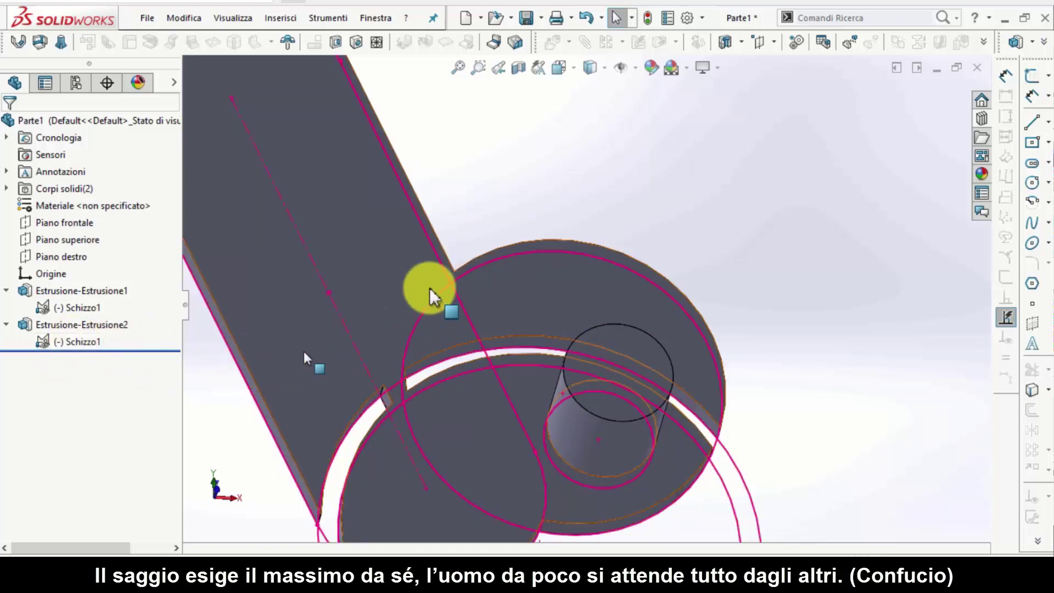
pyautogui.scroll(3, 433, 286)
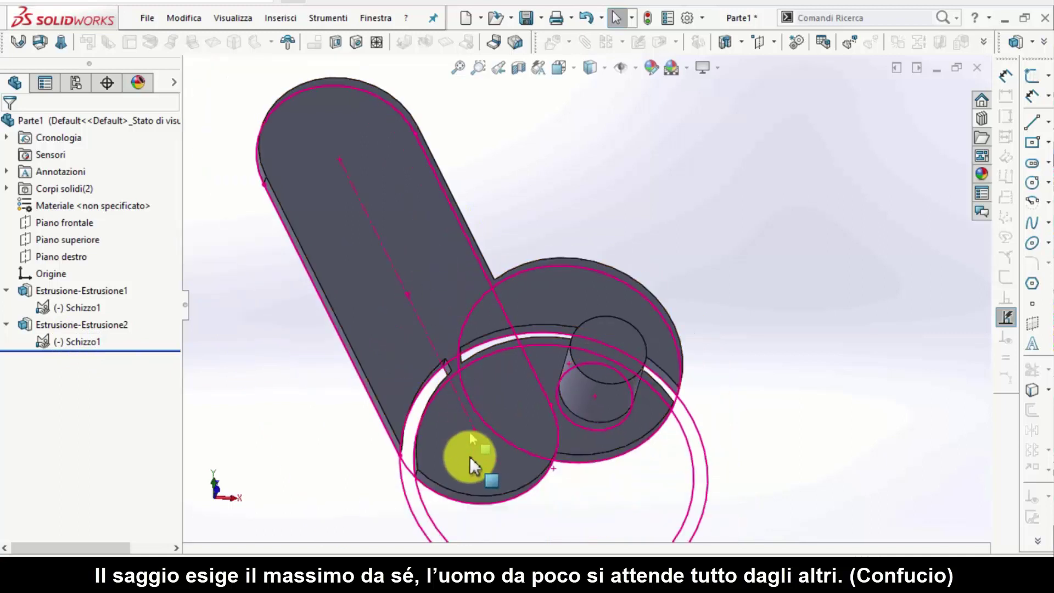
pyautogui.moveTo(492, 467)
pyautogui.mouseDown(button='middle')
pyautogui.moveTo(489, 483)
pyautogui.moveTo(522, 489)
pyautogui.moveTo(608, 488)
pyautogui.moveTo(682, 418)
pyautogui.moveTo(635, 376)
pyautogui.moveTo(565, 451)
pyautogui.moveTo(532, 397)
pyautogui.mouseUp(button='middle')
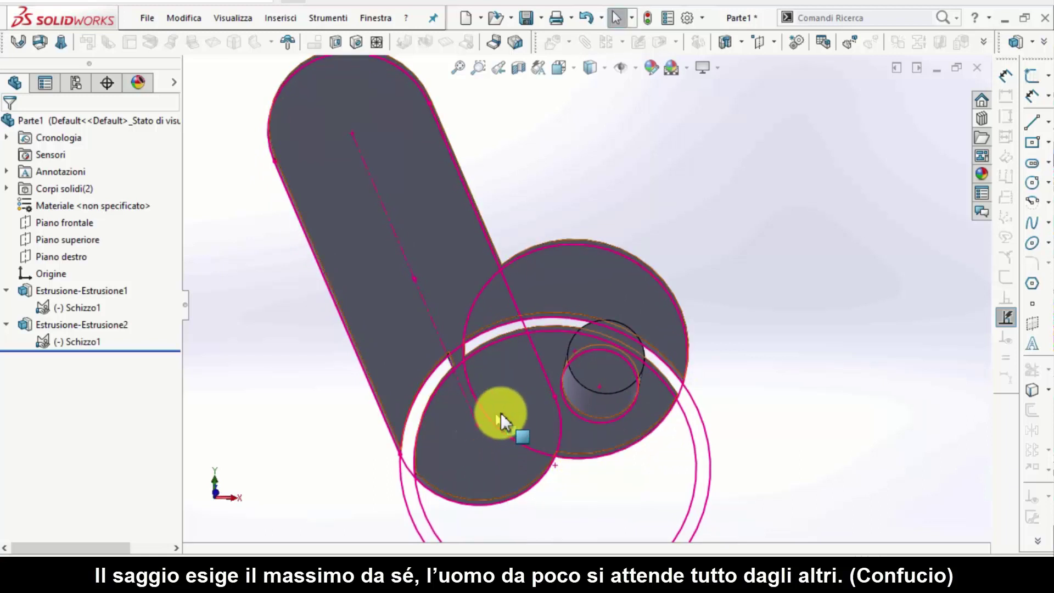
pyautogui.click(79, 307)
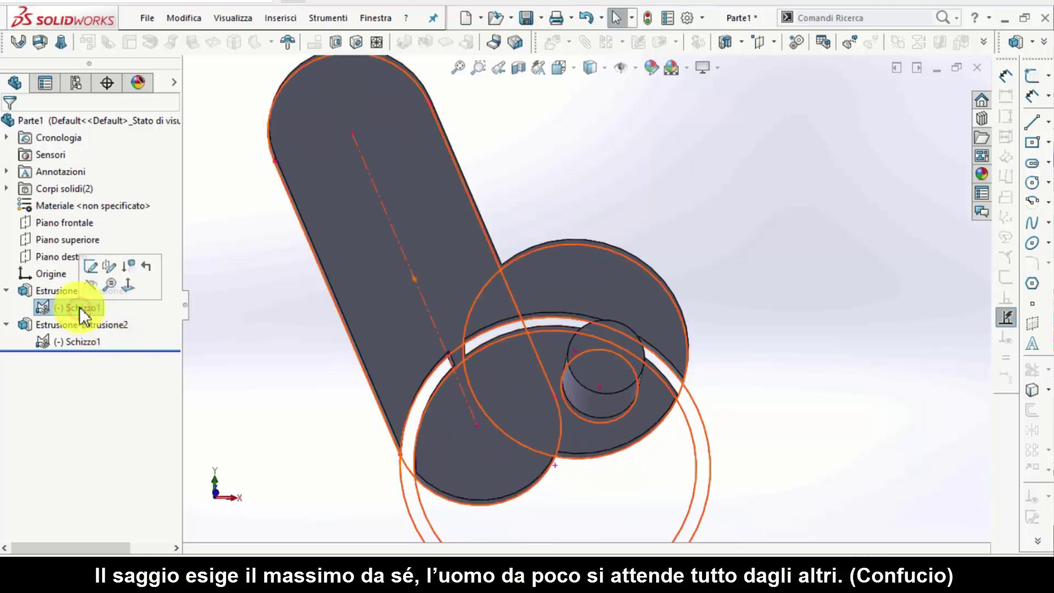
# Step: Draw an ellipse inside the base circle of Estrusione1's Schizzo1 and exit the sketch
pyautogui.click(93, 267)
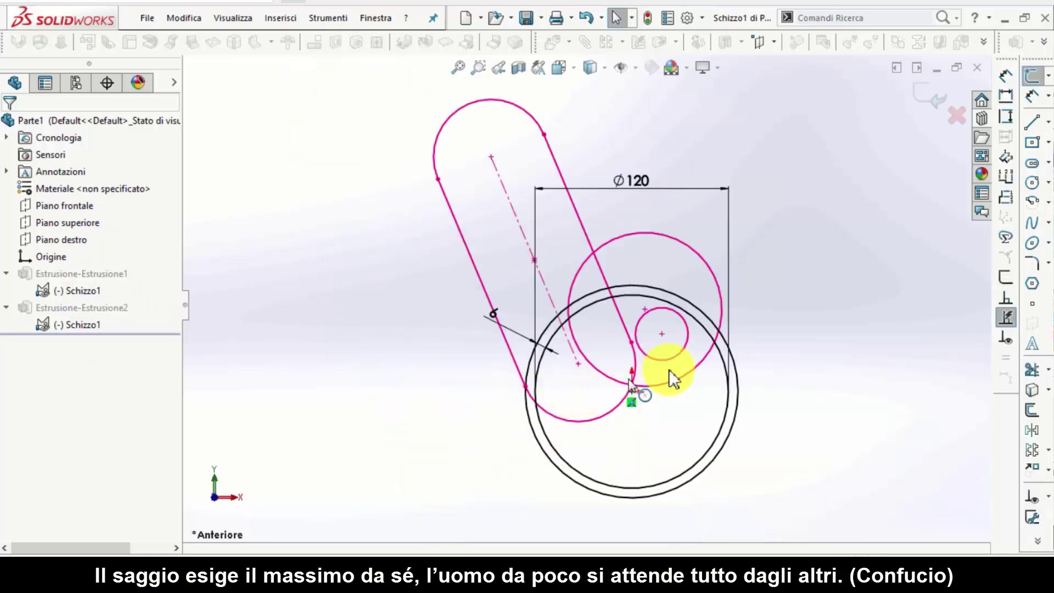
pyautogui.scroll(-2, 675, 342)
pyautogui.scroll(-2, 665, 307)
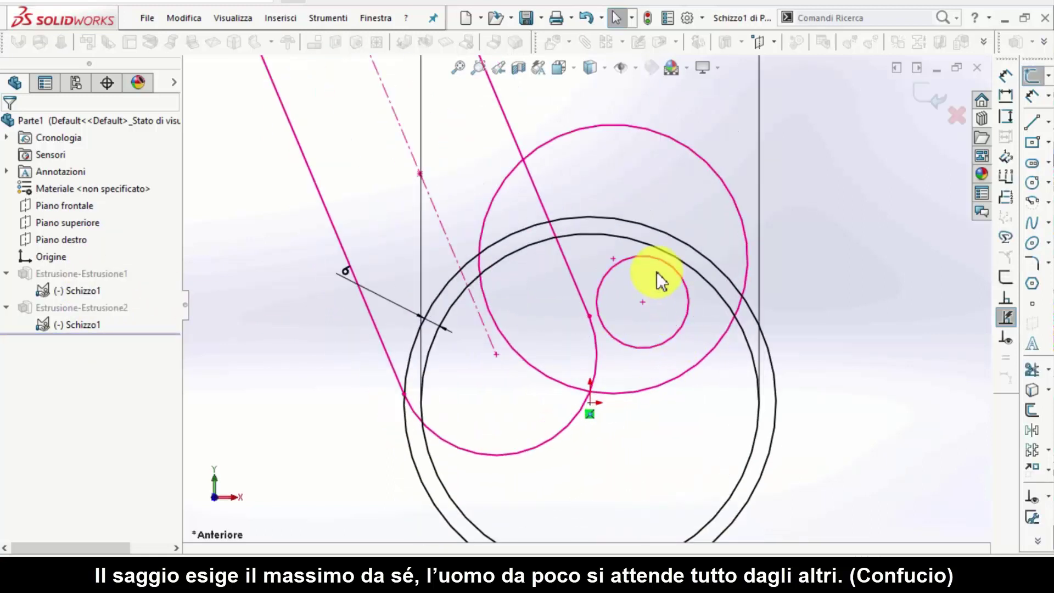
pyautogui.scroll(-2, 655, 273)
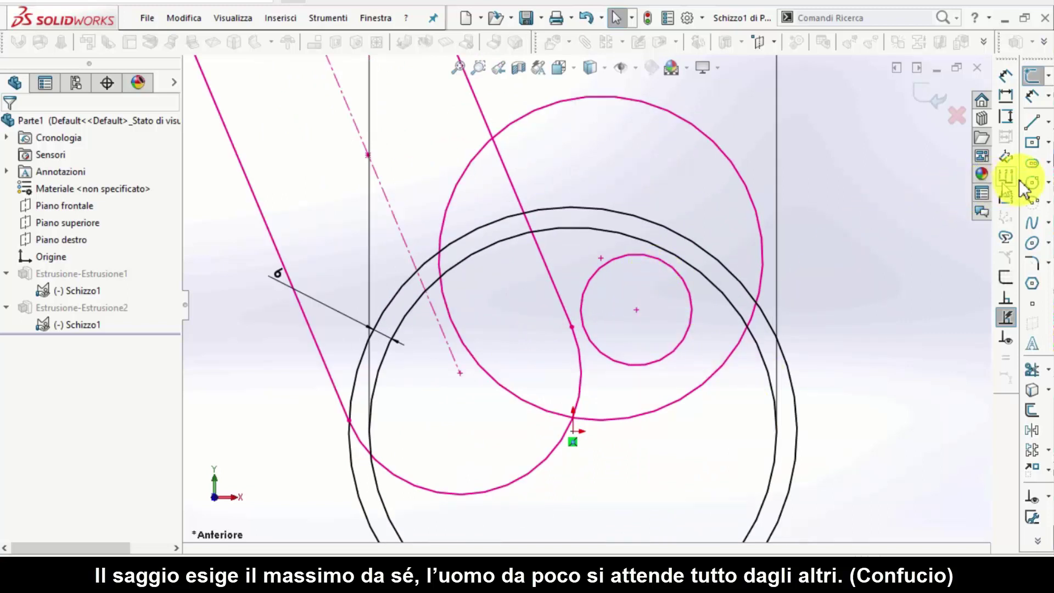
pyautogui.click(1032, 246)
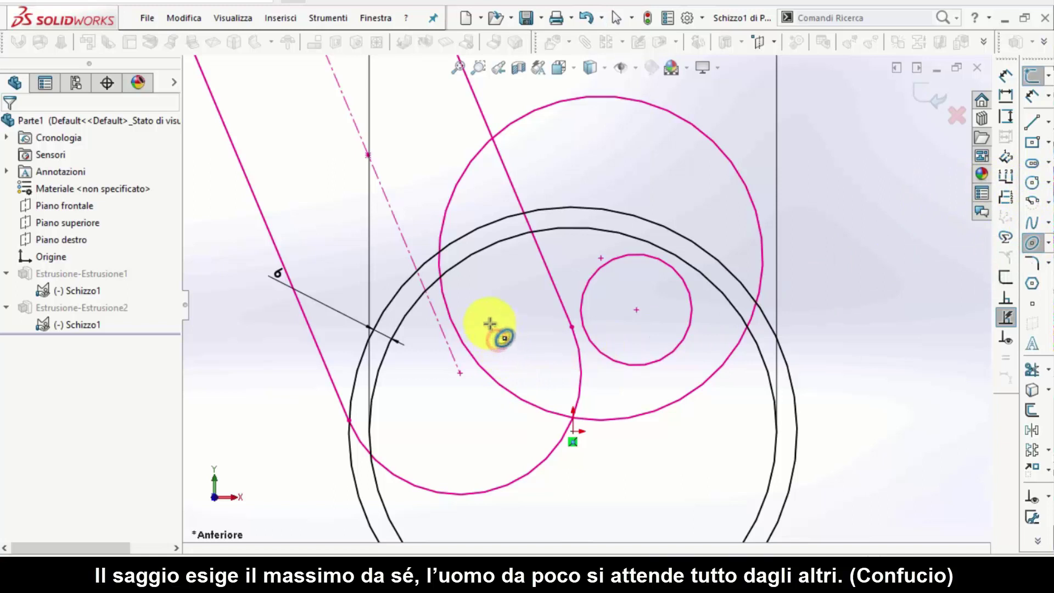
pyautogui.click(497, 339)
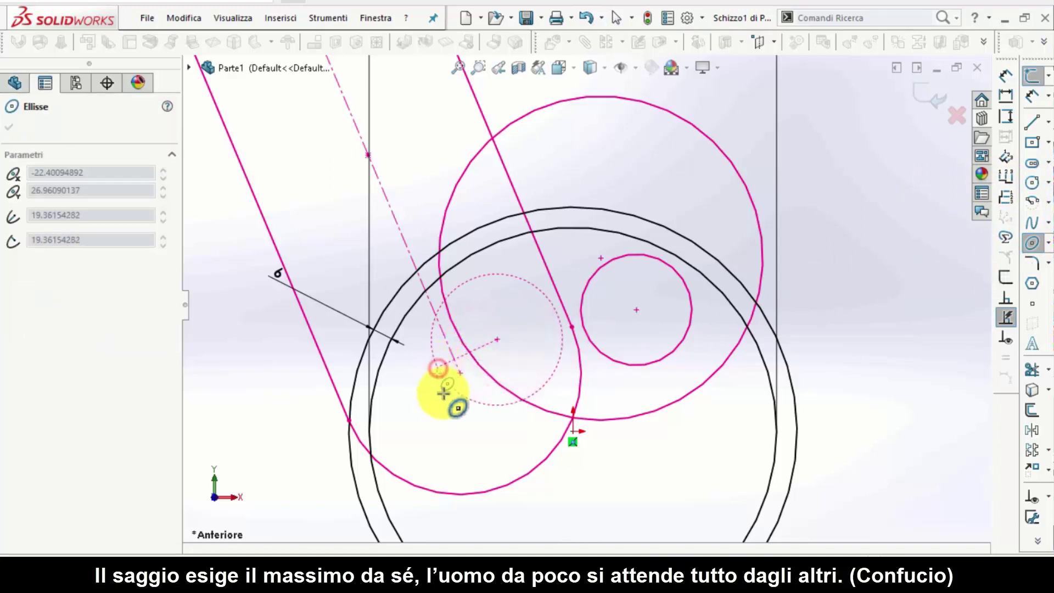
pyautogui.click(466, 399)
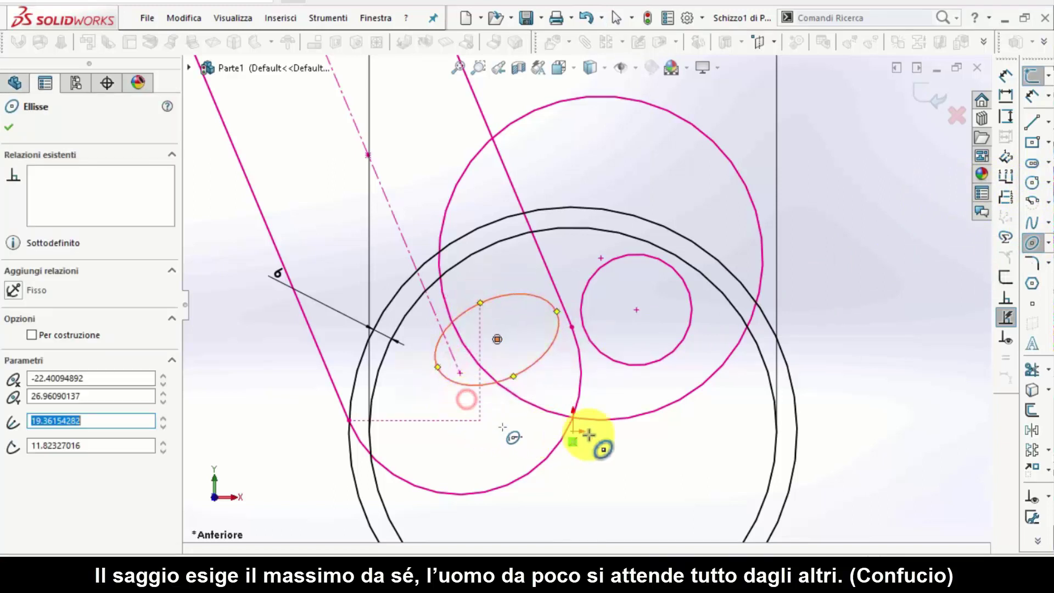
pyautogui.click(922, 92)
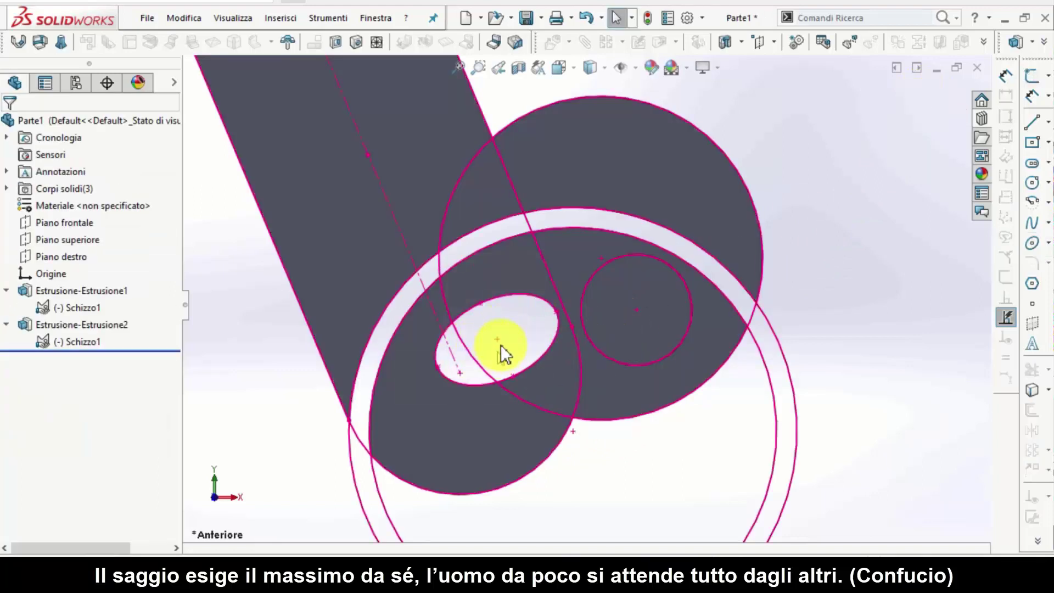
# Step: Orbit the rebuilt part, clear the selection, and select Estrusione1
pyautogui.moveTo(500, 345); pyautogui.dragTo(483, 369, button='middle')
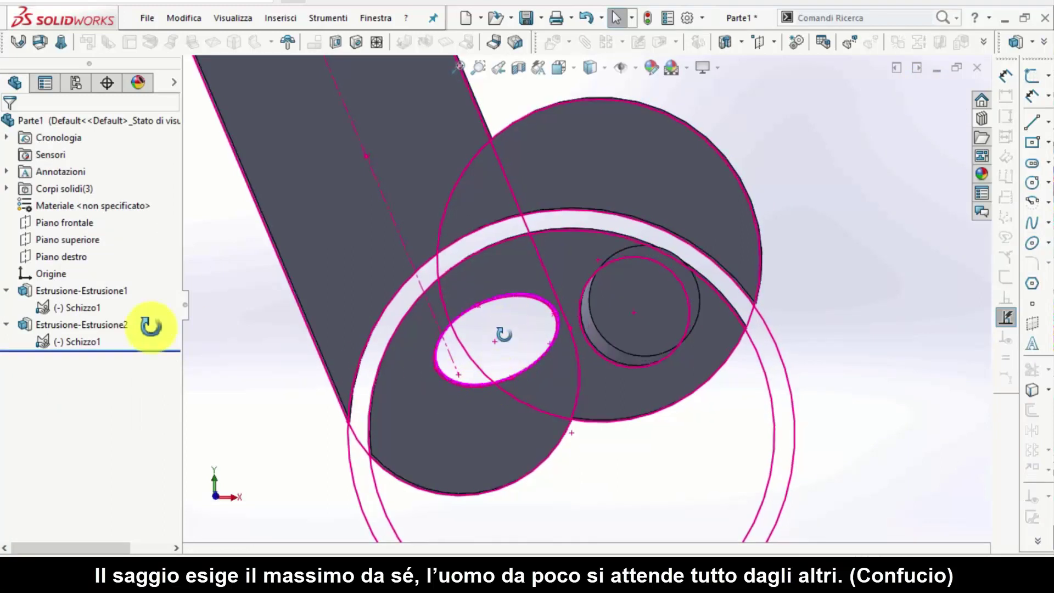
pyautogui.moveTo(151, 326)
pyautogui.mouseDown(button='middle')
pyautogui.moveTo(418, 441)
pyautogui.moveTo(470, 438)
pyautogui.mouseUp(button='middle')
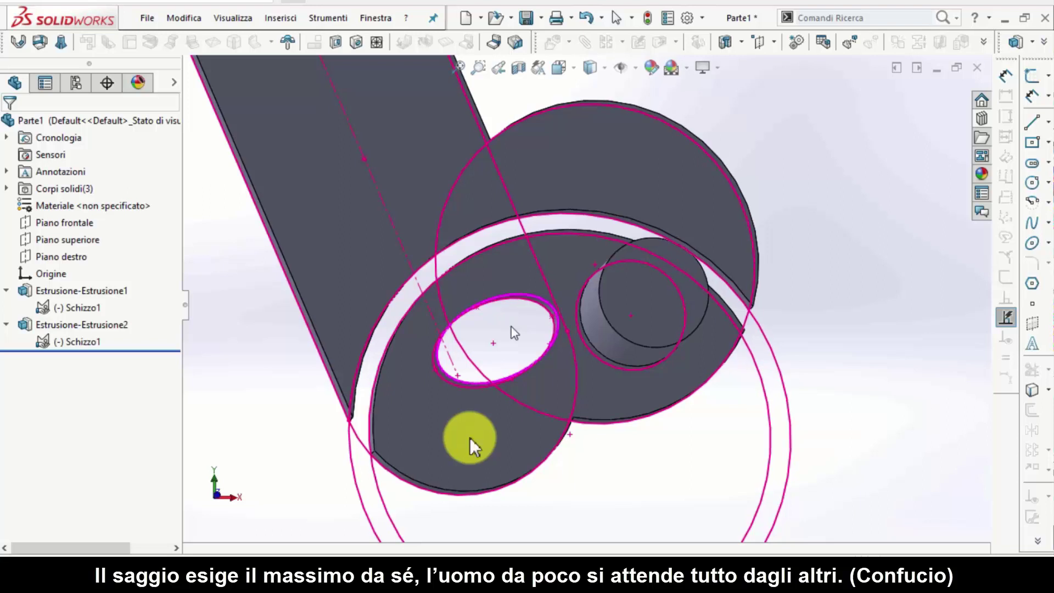
pyautogui.click(523, 360)
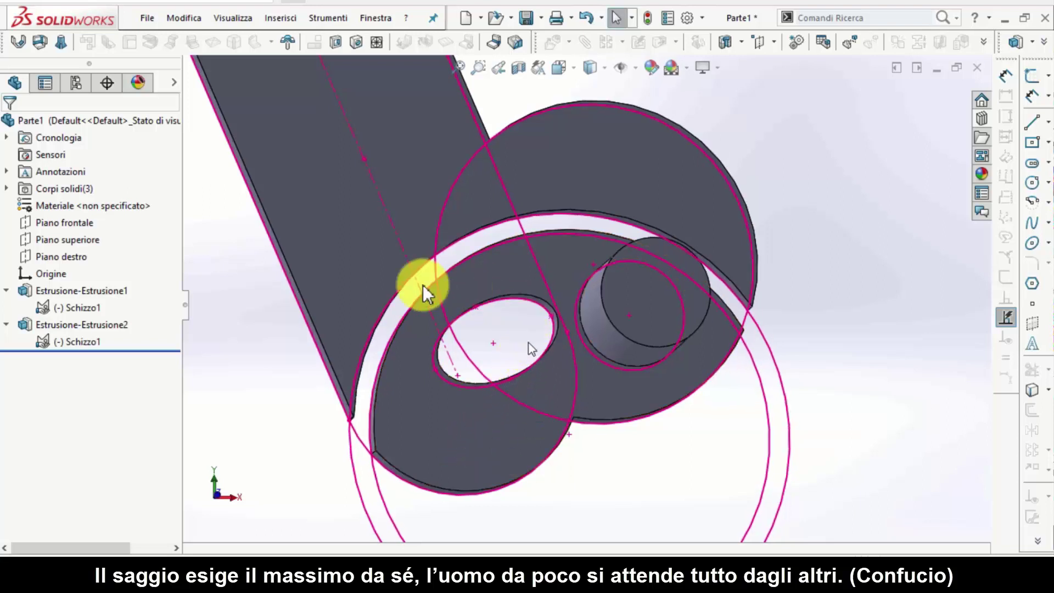
pyautogui.click(86, 292)
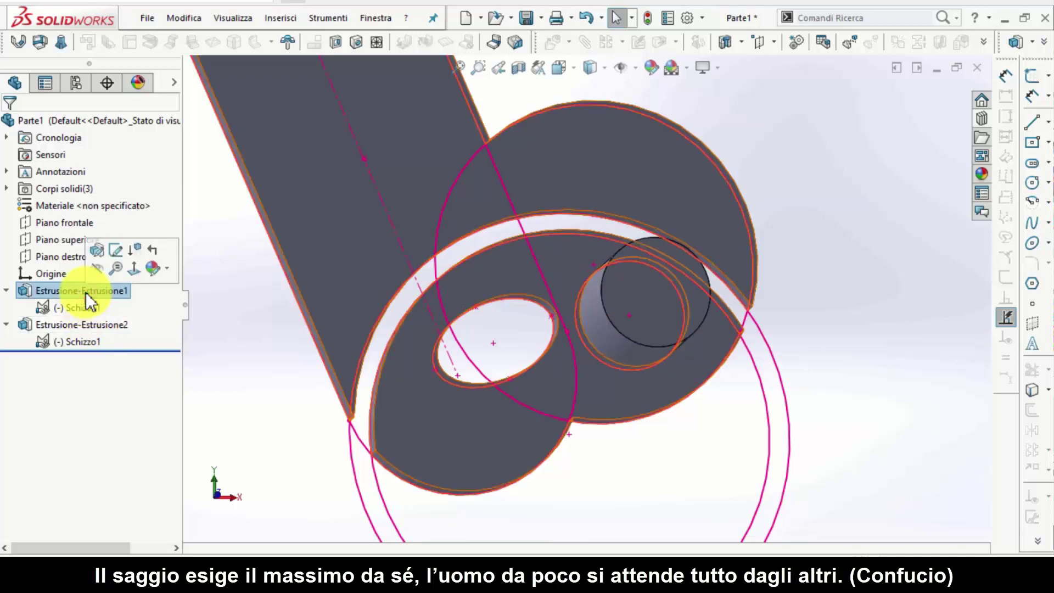
# Step: Edit Estrusione1's contours to include the region inside the ellipse and the sliver beside it
pyautogui.click(100, 252)
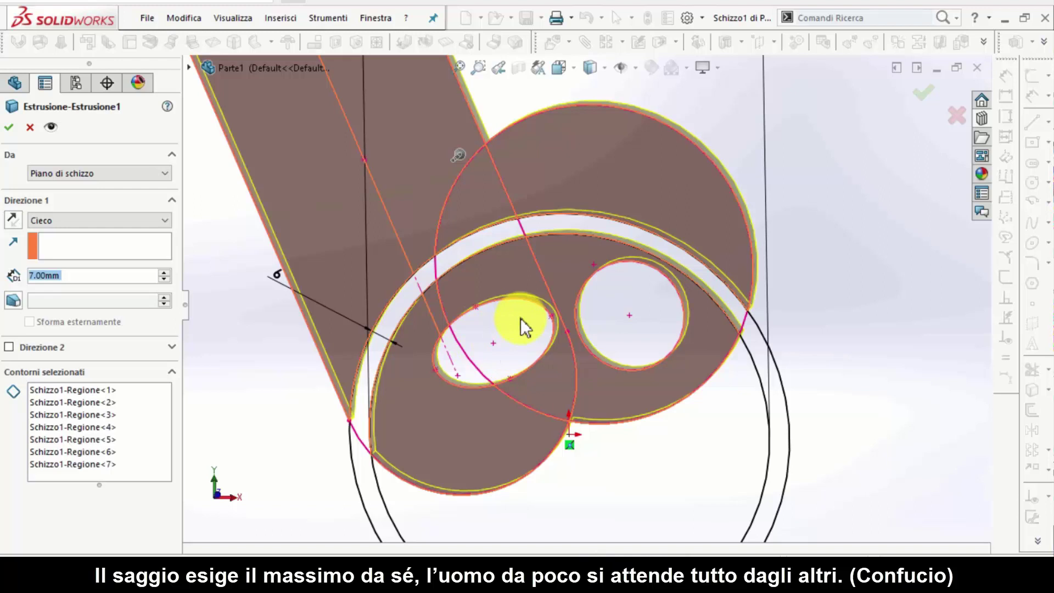
pyautogui.click(140, 407)
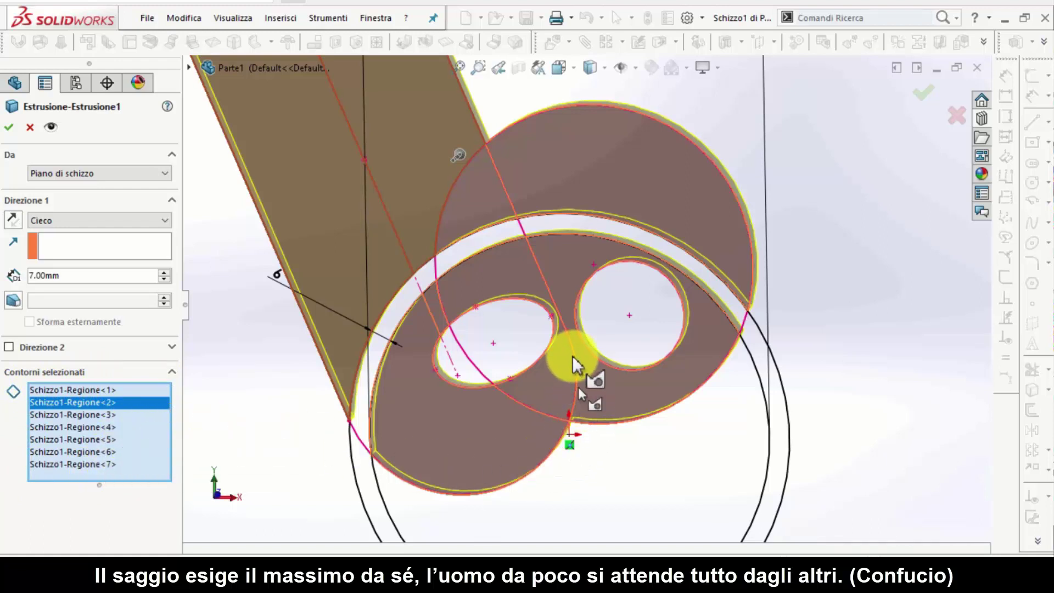
pyautogui.click(484, 347)
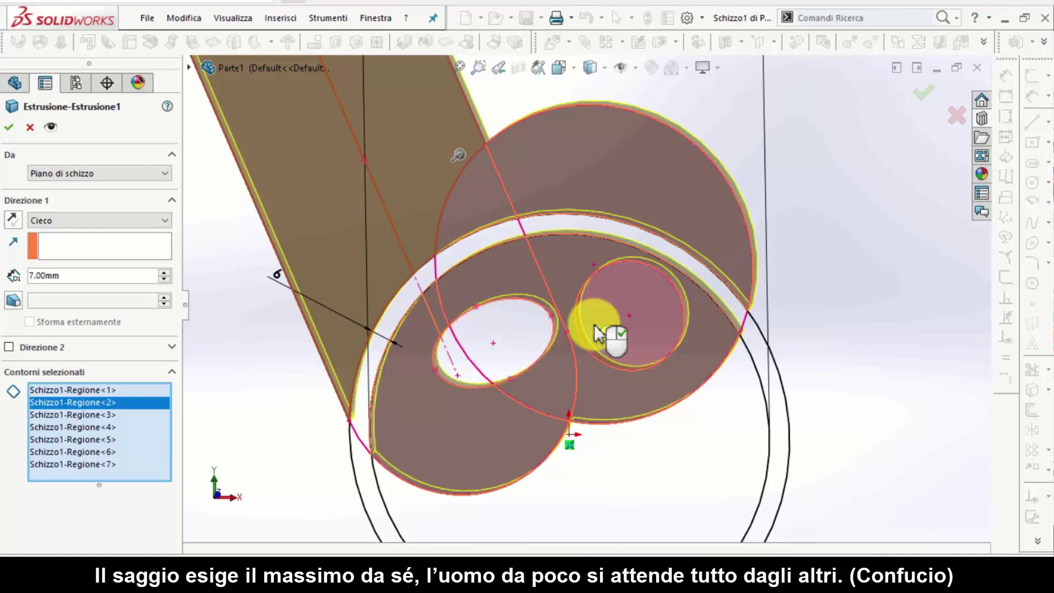
pyautogui.click(497, 331)
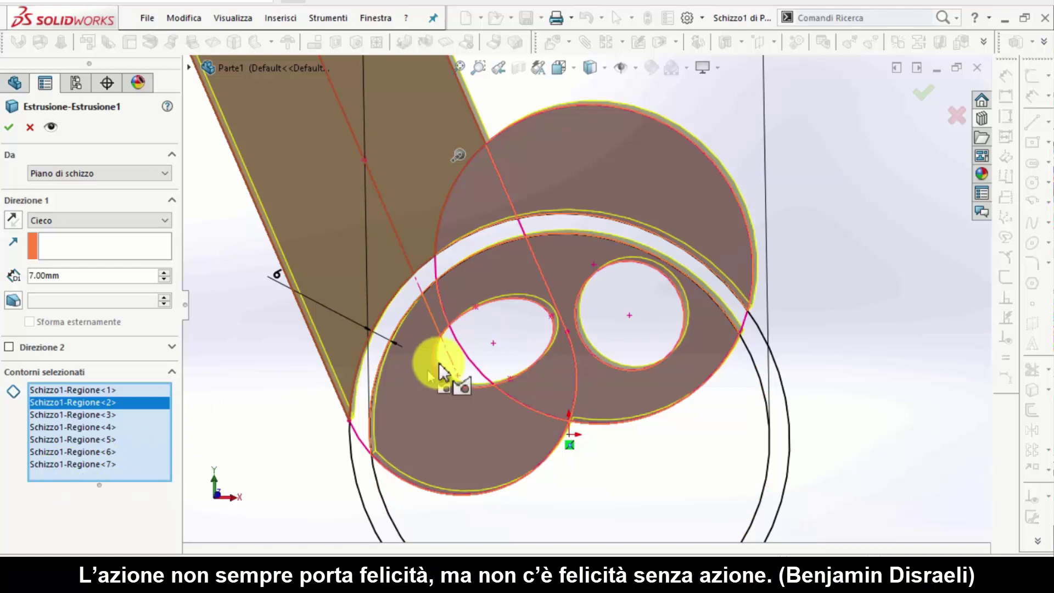
pyautogui.click(498, 330)
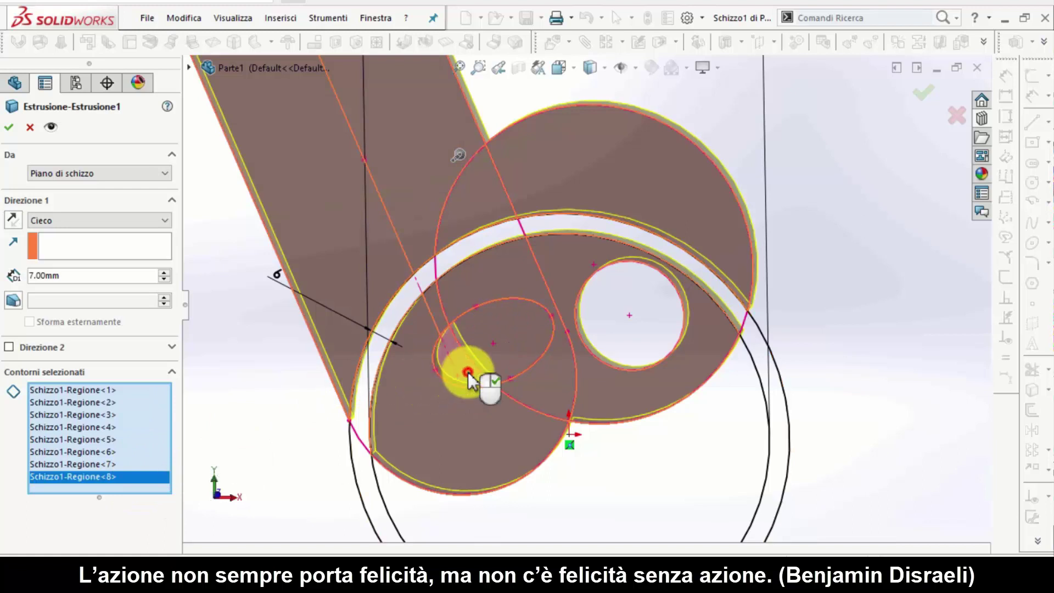
pyautogui.click(468, 372)
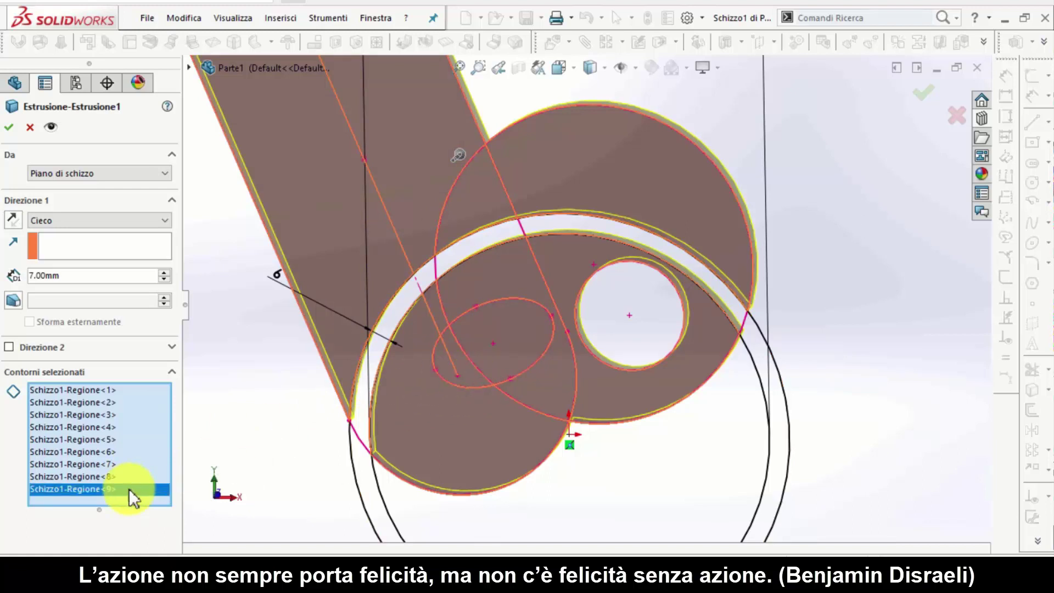
pyautogui.click(9, 128)
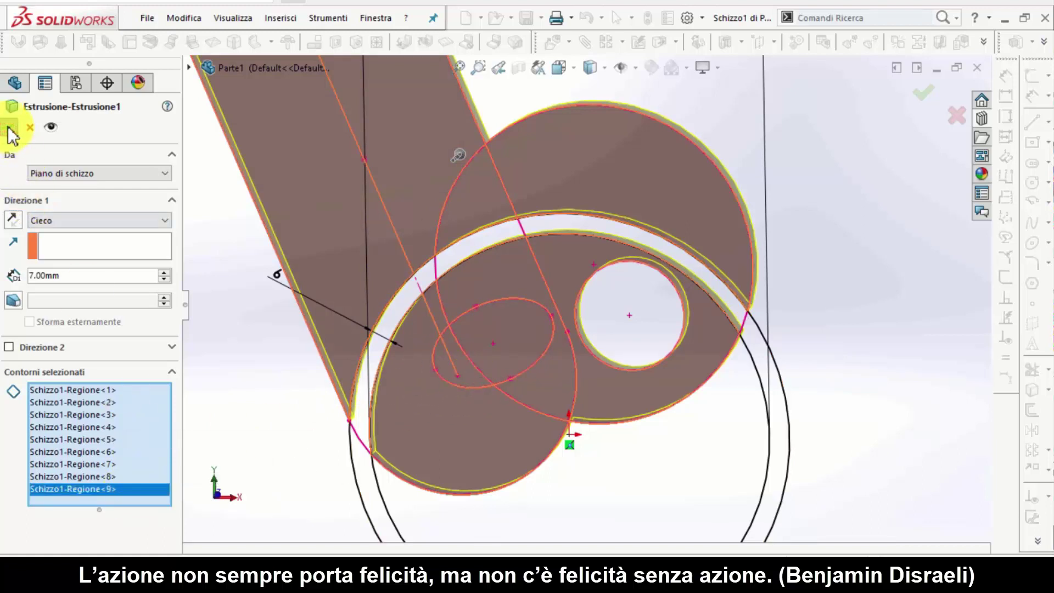
# Step: Orbit to inspect the result and select Schizzo1 under Estrusione1
pyautogui.click(612, 497)
pyautogui.moveTo(626, 481)
pyautogui.mouseDown(button='middle')
pyautogui.moveTo(565, 350)
pyautogui.moveTo(299, 369)
pyautogui.moveTo(571, 337)
pyautogui.moveTo(661, 267)
pyautogui.mouseUp(button='middle')
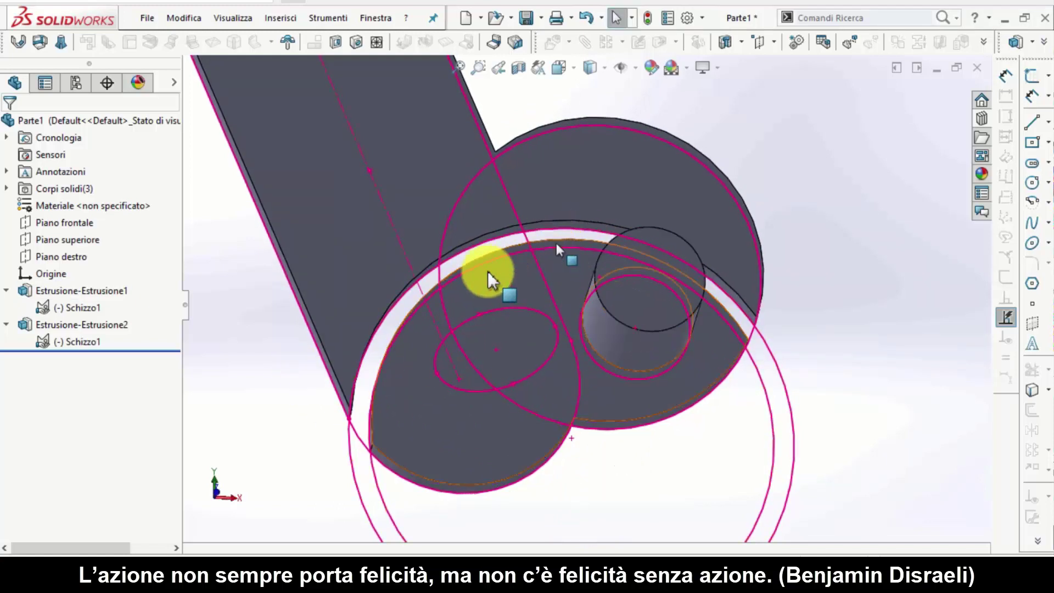
pyautogui.middleClick(632, 509)
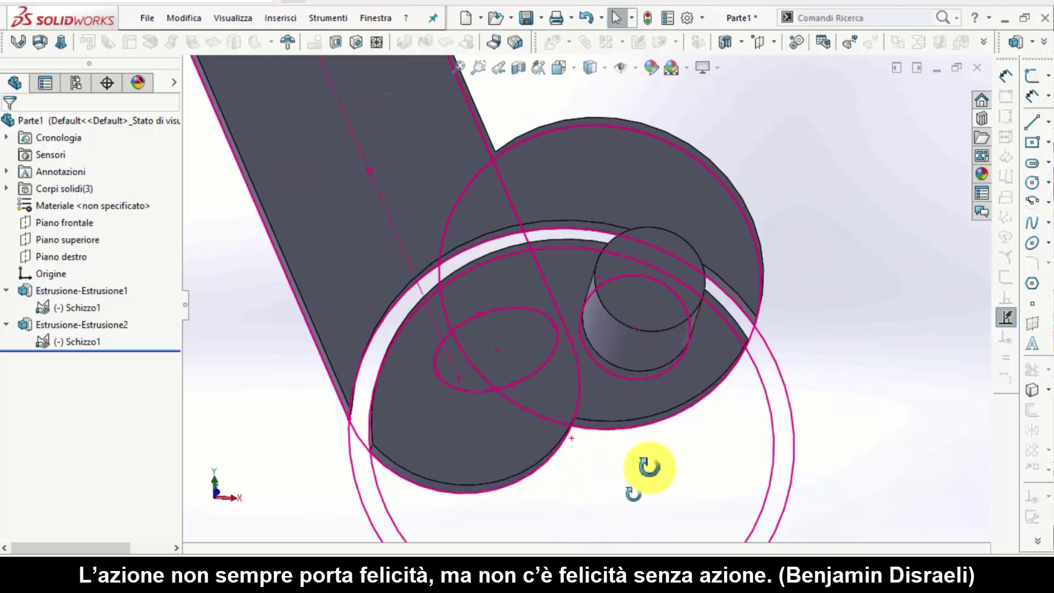
pyautogui.moveTo(633, 505); pyautogui.dragTo(637, 486, button='middle')
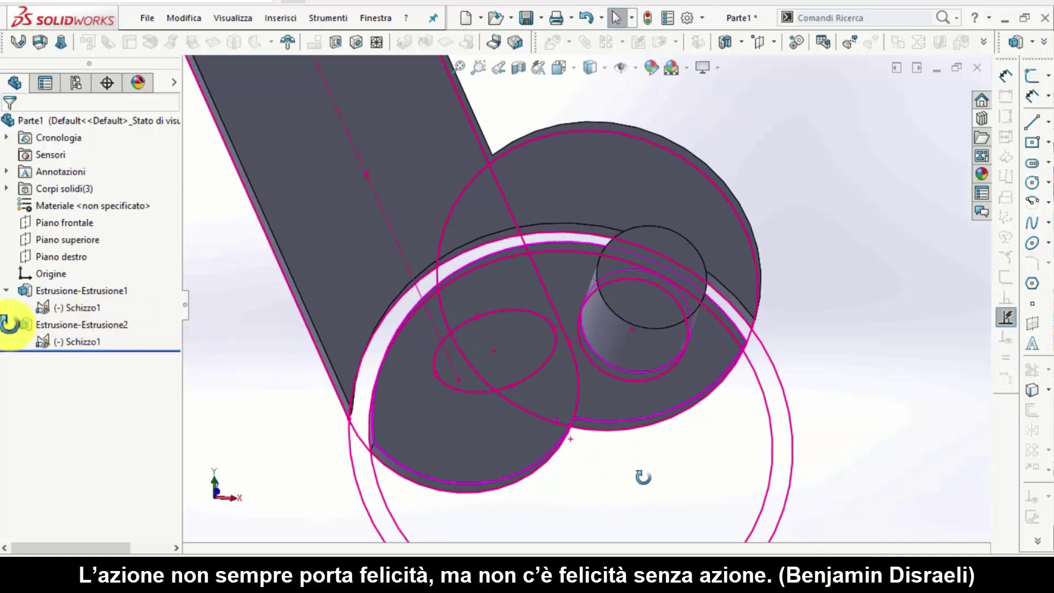
pyautogui.moveTo(40, 328); pyautogui.dragTo(507, 345, button='middle')
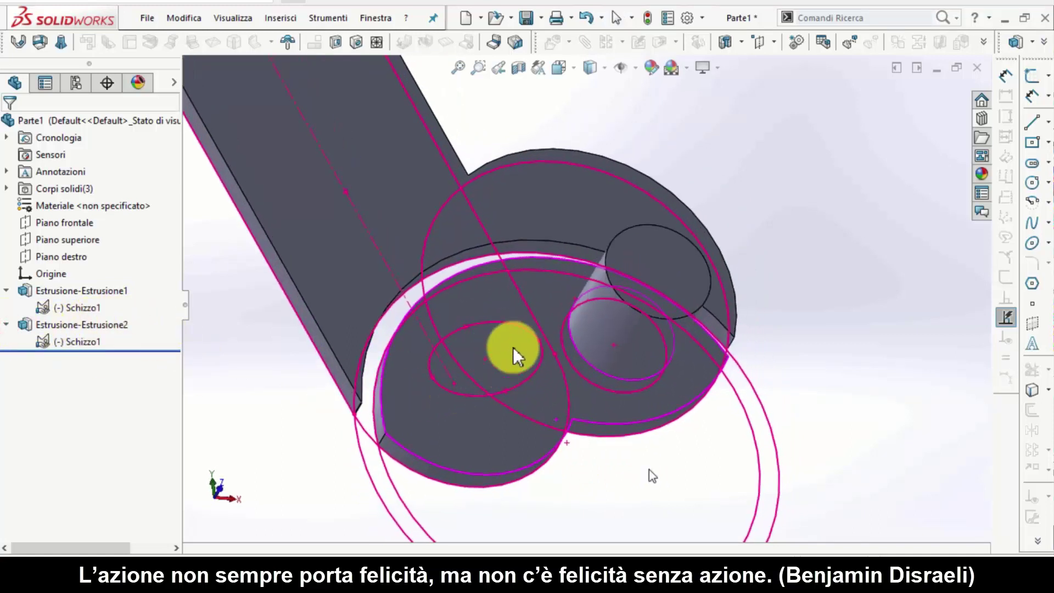
pyautogui.moveTo(508, 345); pyautogui.dragTo(412, 359, button='middle')
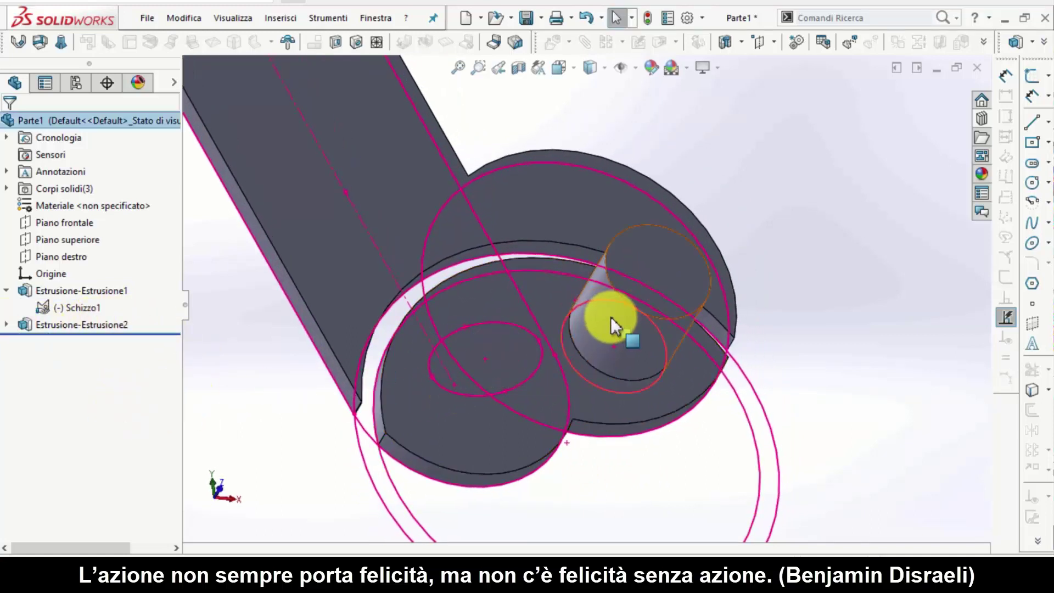
pyautogui.click(84, 309)
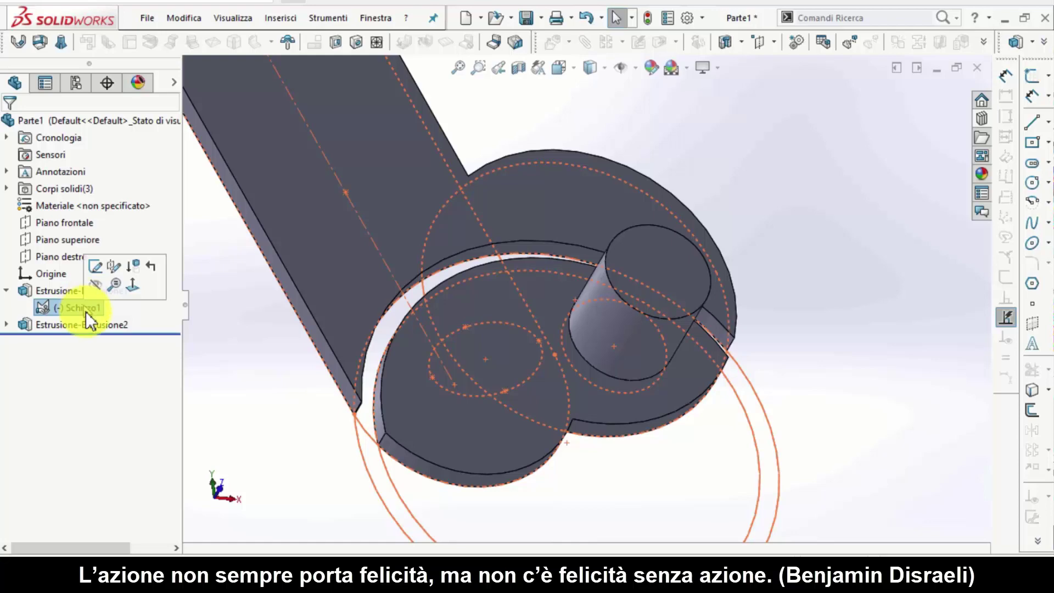
pyautogui.click(83, 306)
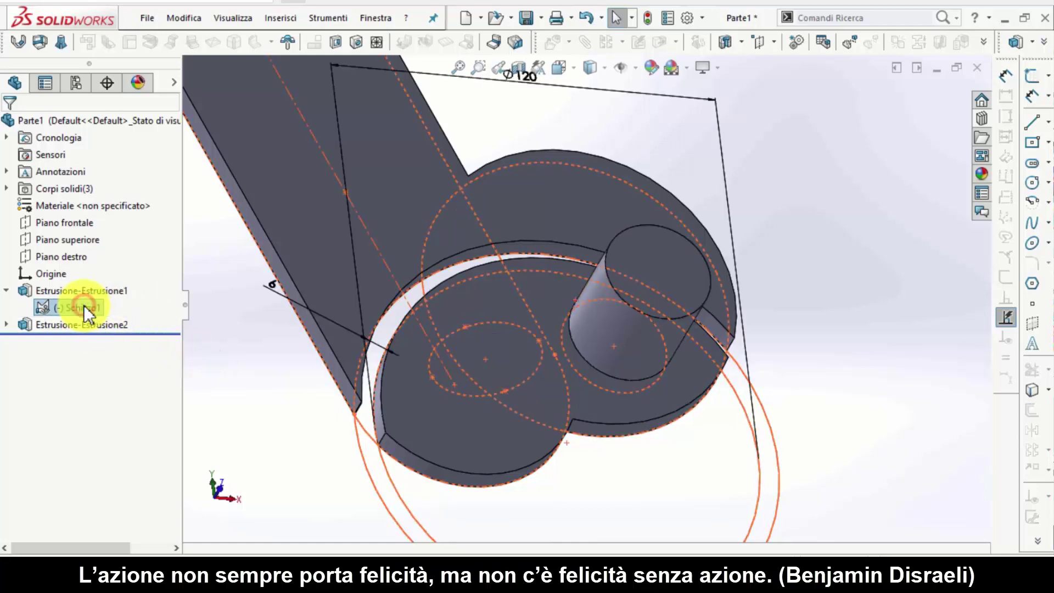
pyautogui.click(251, 356)
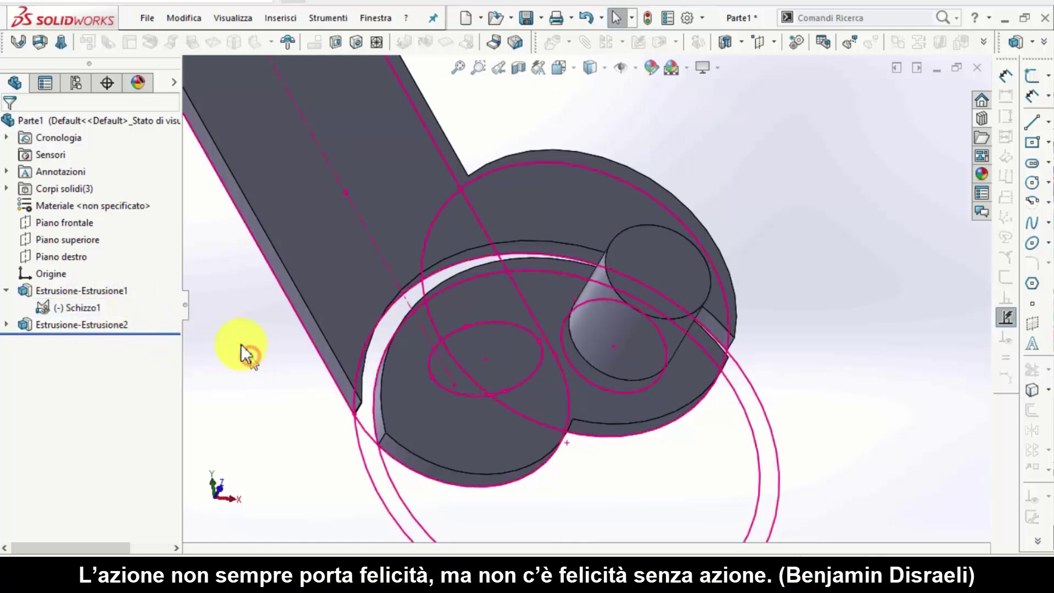
pyautogui.click(80, 305)
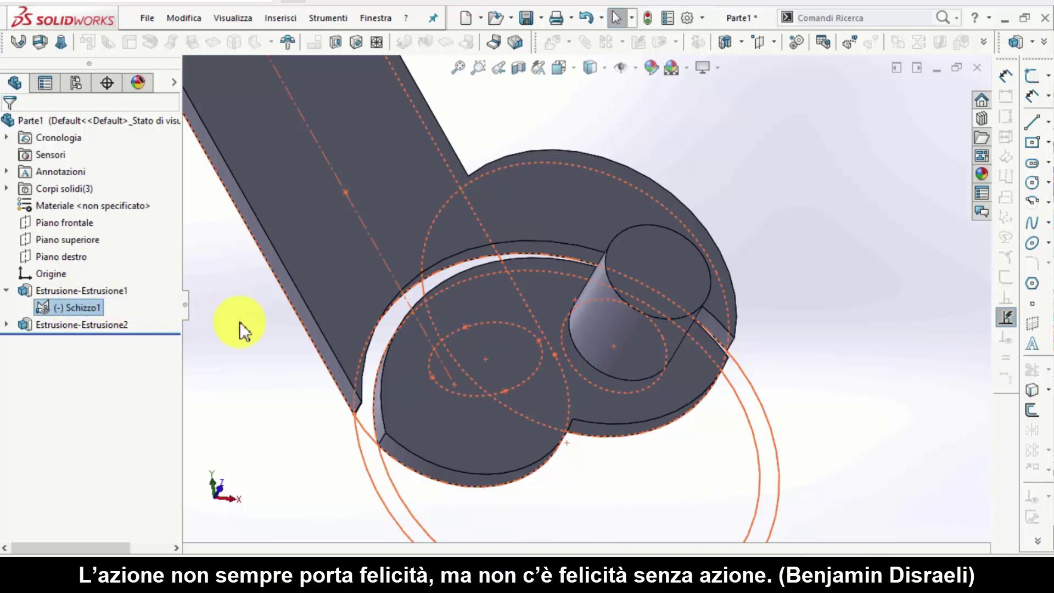
# Step: Cut the inner circle region of Schizzo1 Through All (Passante), with direction flipped
pyautogui.click(341, 41)
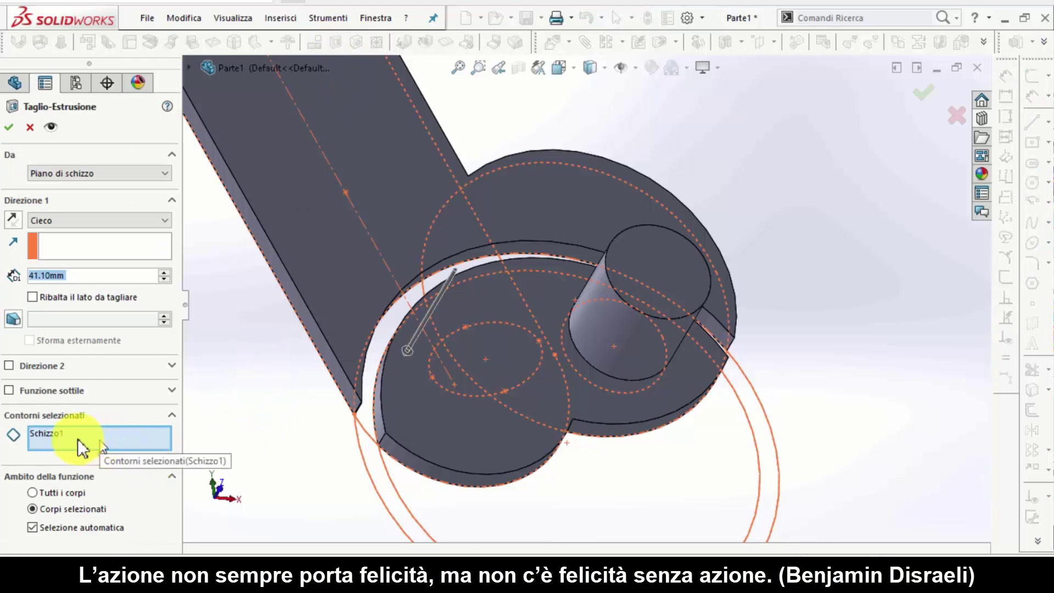
pyautogui.click(52, 436)
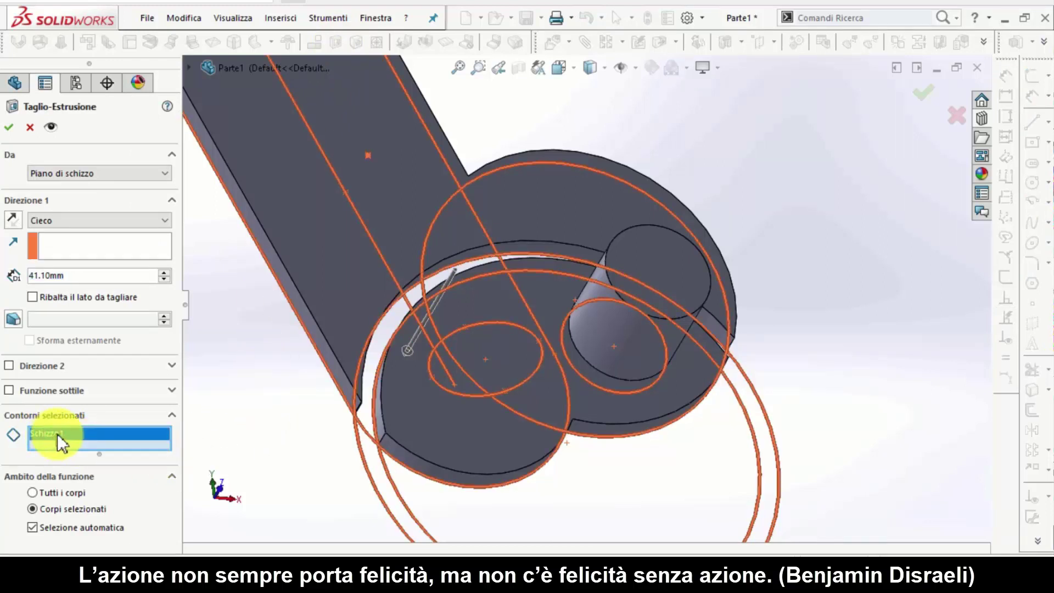
pyautogui.rightClick(57, 433)
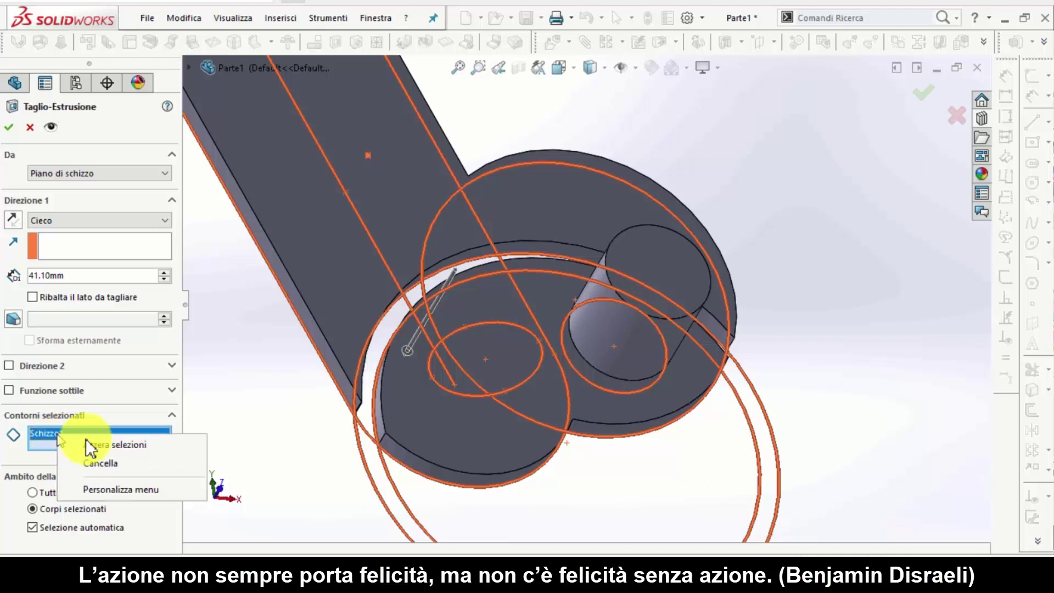
pyautogui.click(106, 442)
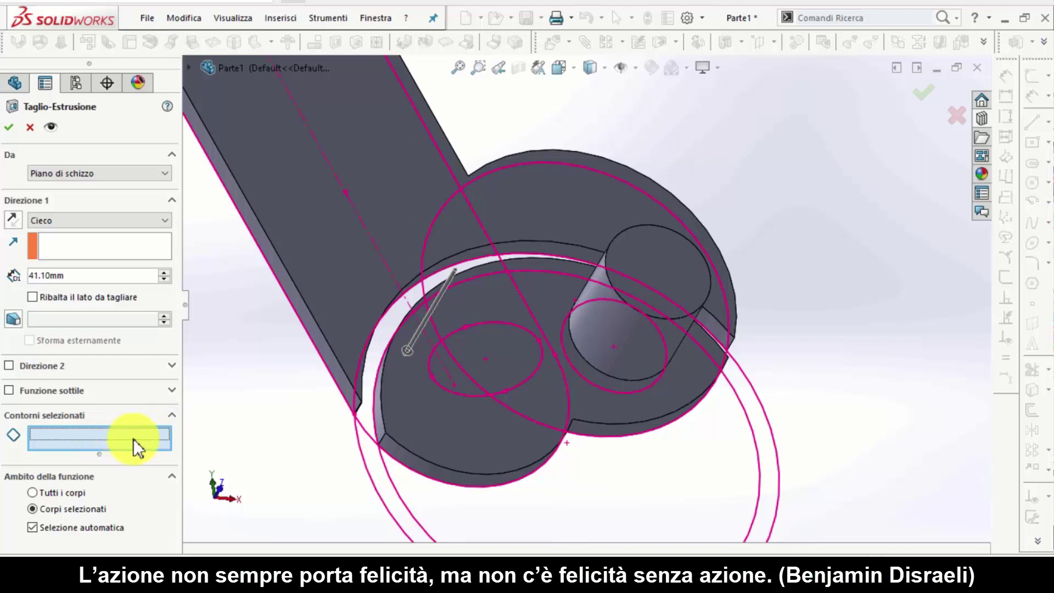
pyautogui.click(482, 347)
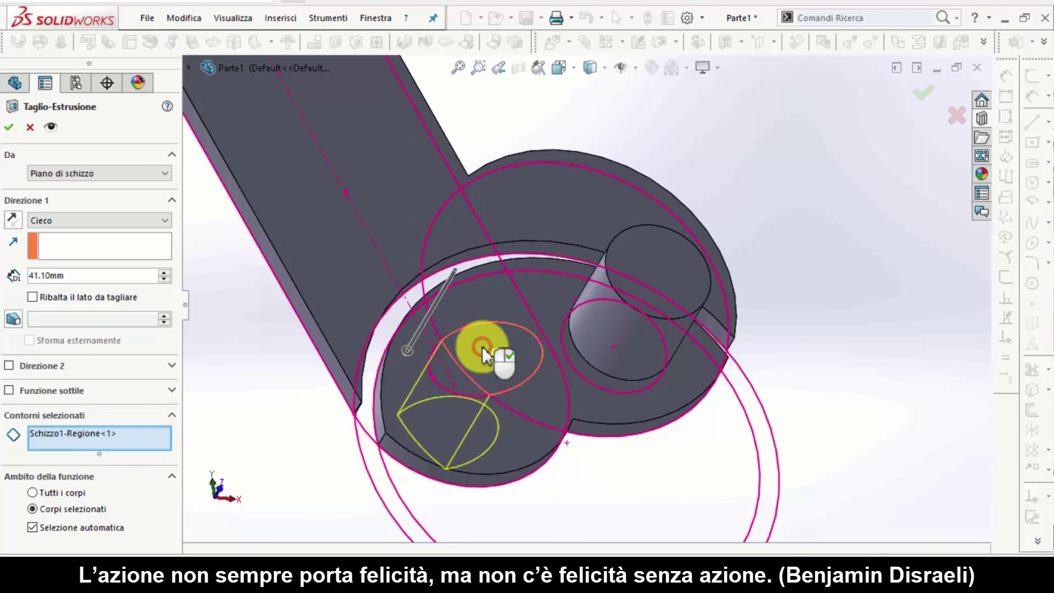
pyautogui.moveTo(482, 347)
pyautogui.mouseDown(button='middle')
pyautogui.moveTo(483, 317)
pyautogui.moveTo(51, 500)
pyautogui.moveTo(15, 217)
pyautogui.moveTo(52, 222)
pyautogui.mouseUp(button='middle')
pyautogui.click(52, 223)
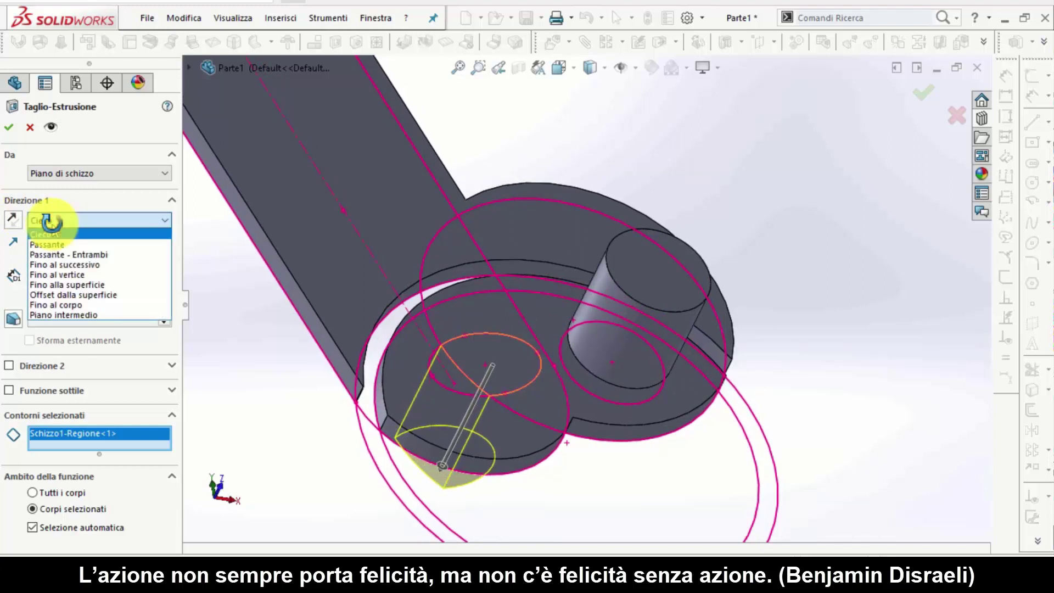
pyautogui.click(61, 245)
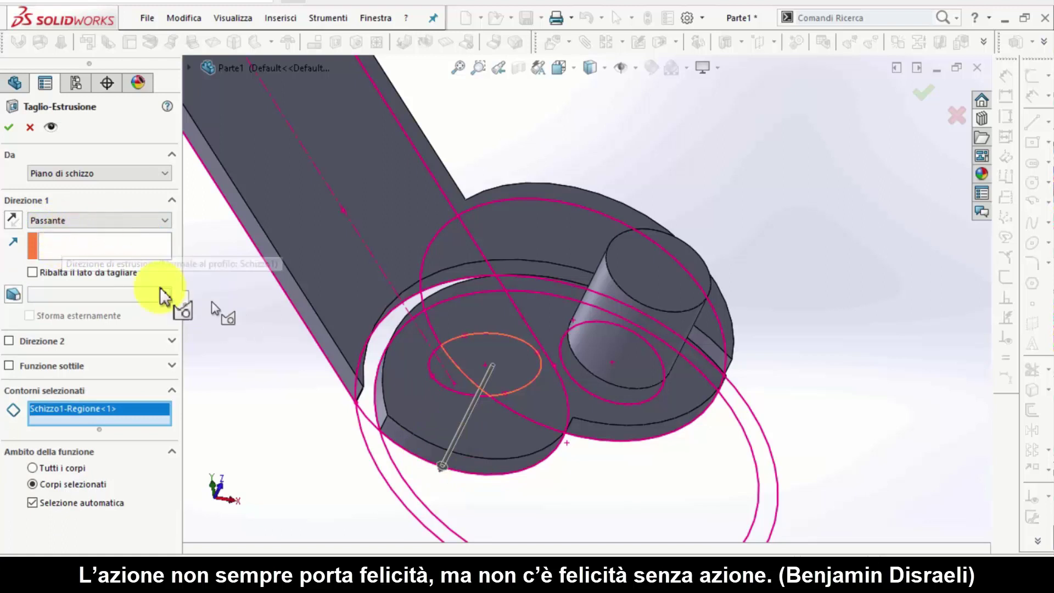
pyautogui.click(12, 217)
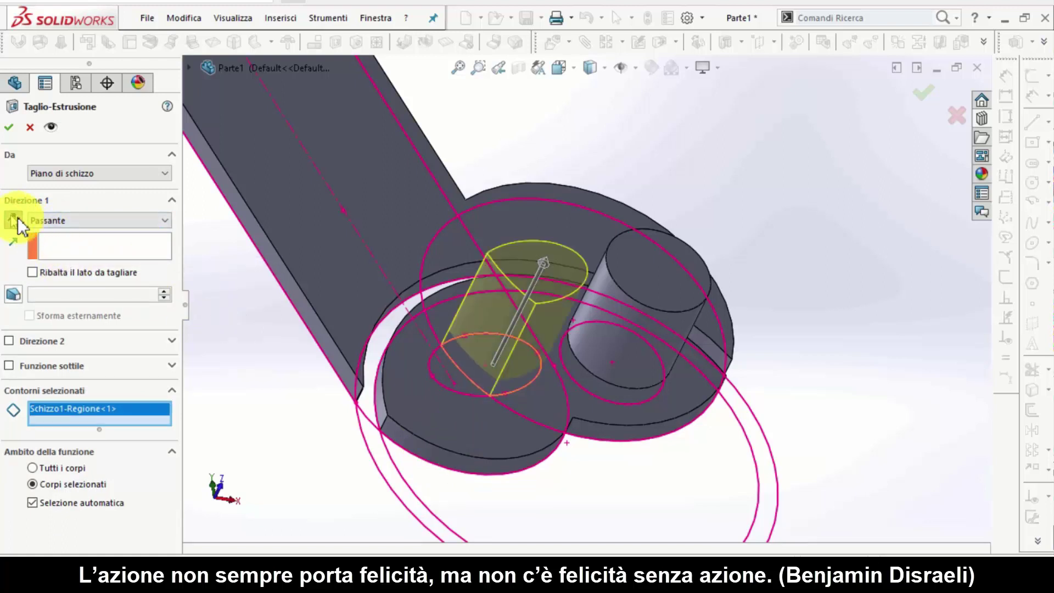
pyautogui.moveTo(411, 439)
pyautogui.mouseDown(button='middle')
pyautogui.moveTo(413, 402)
pyautogui.moveTo(322, 419)
pyautogui.moveTo(146, 482)
pyautogui.moveTo(59, 486)
pyautogui.moveTo(76, 486)
pyautogui.moveTo(73, 468)
pyautogui.mouseUp(button='middle')
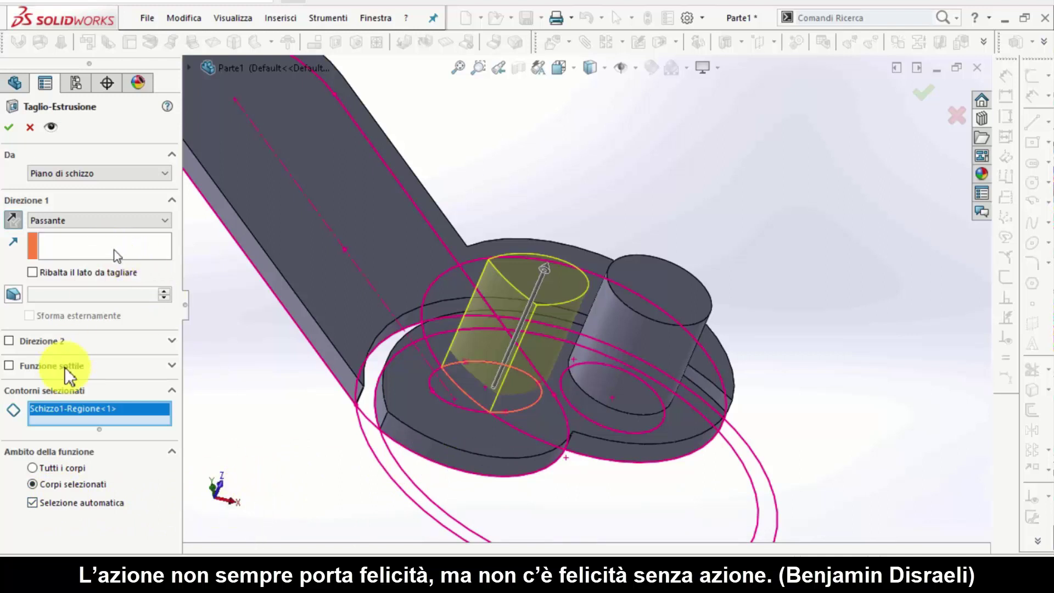
pyautogui.click(10, 128)
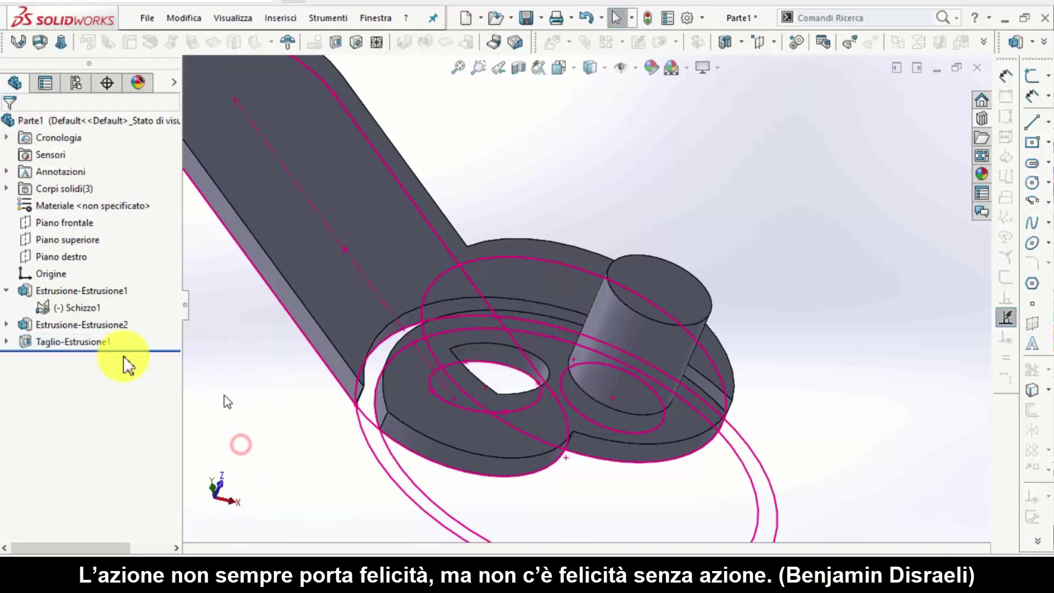
# Step: Expand Taglio-Estrusione1 and Estrusione2 to inspect their sketches
pyautogui.click(7, 341)
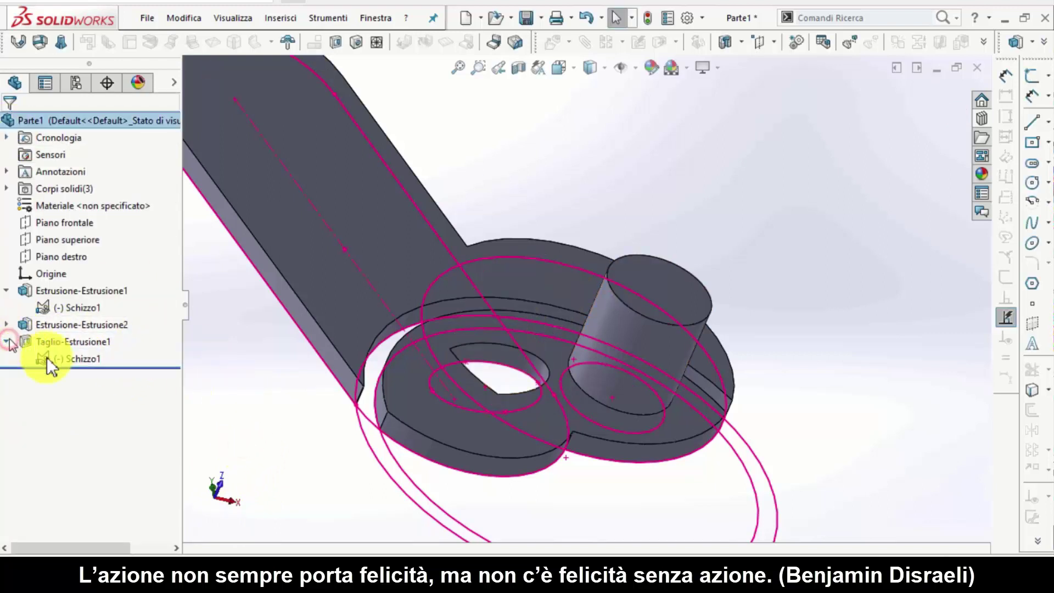
pyautogui.click(7, 324)
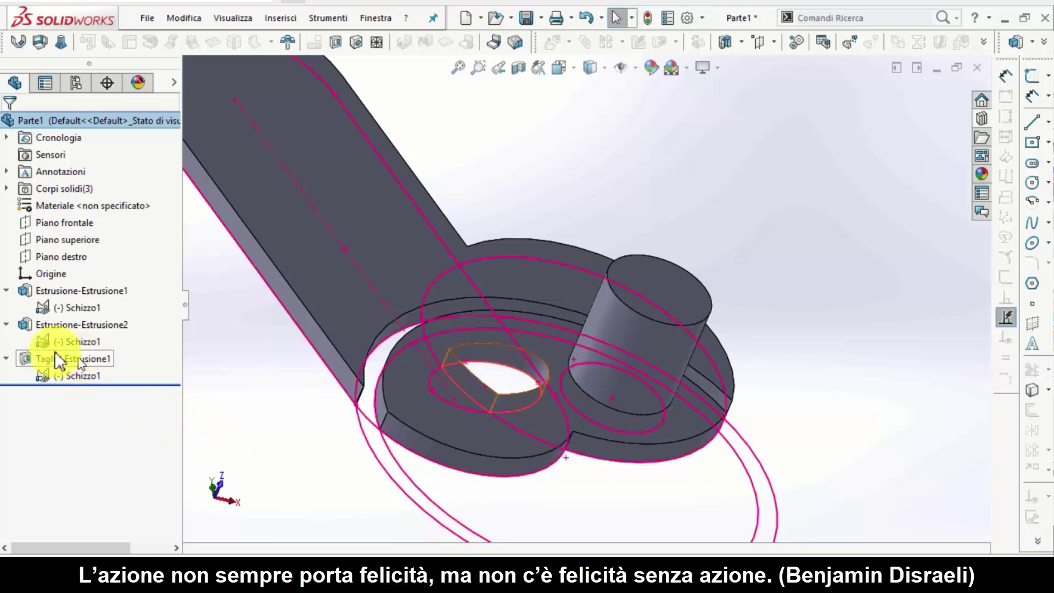
pyautogui.click(6, 358)
pyautogui.click(60, 357)
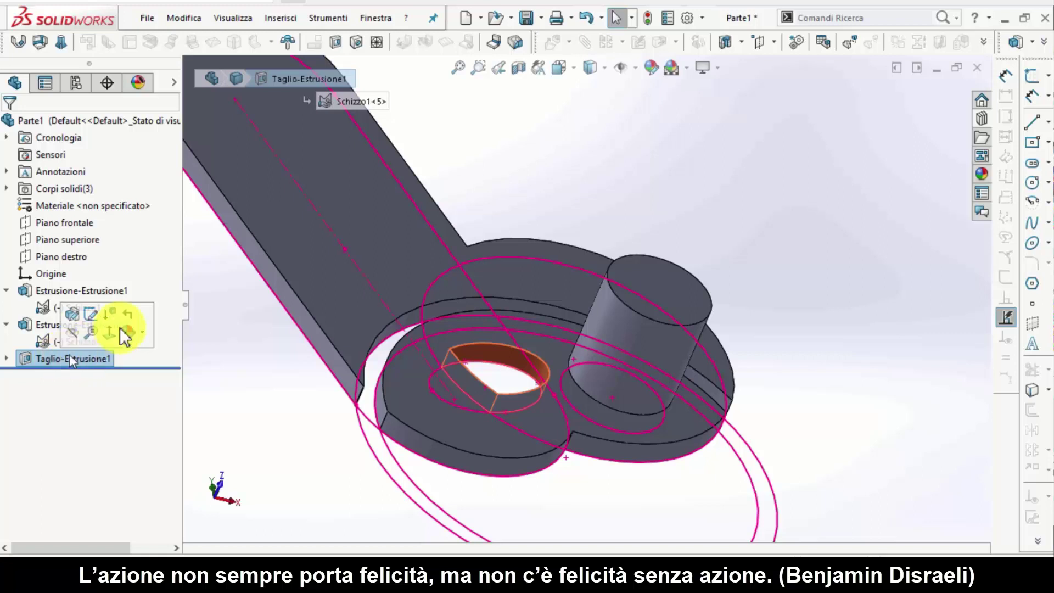
pyautogui.click(159, 450)
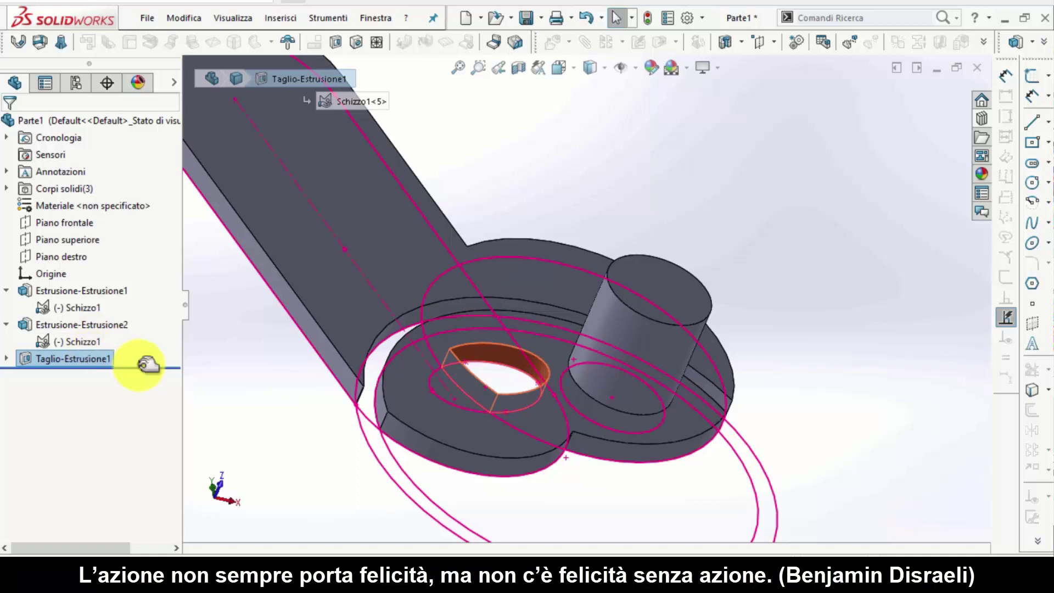
# Step: Roll the history back to before Taglio-Estrusione1 and zoom out to see the whole part
pyautogui.moveTo(148, 365)
pyautogui.mouseDown()
pyautogui.moveTo(155, 345)
pyautogui.moveTo(141, 377)
pyautogui.mouseUp()
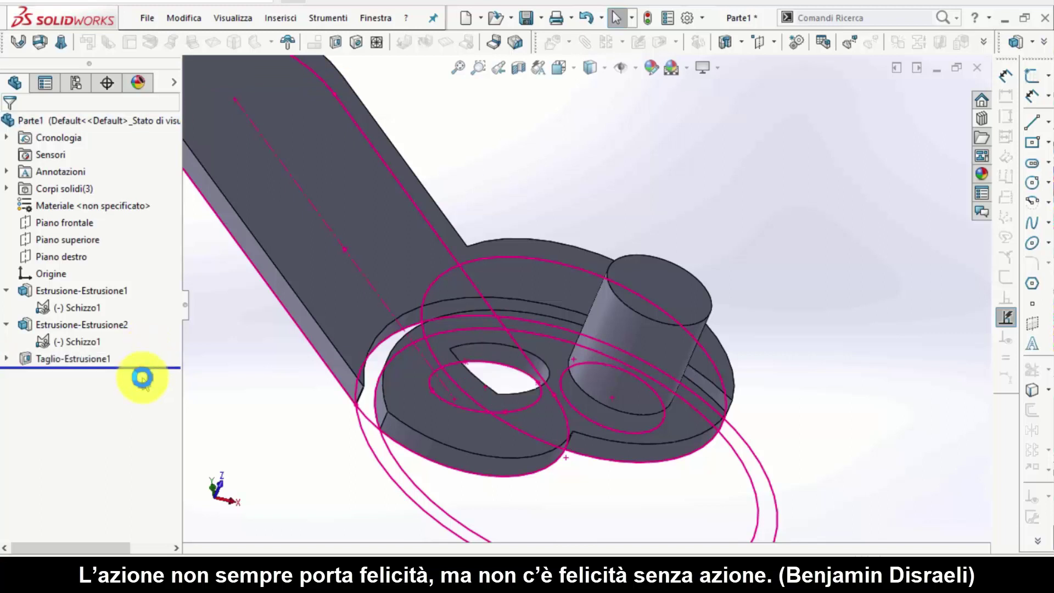
pyautogui.click(94, 357)
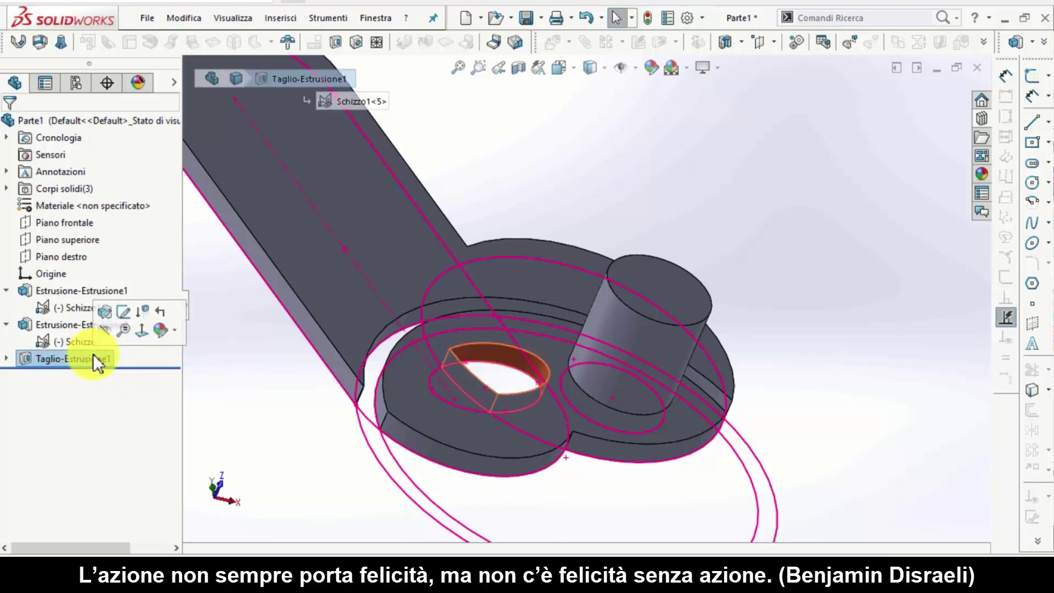
pyautogui.click(158, 311)
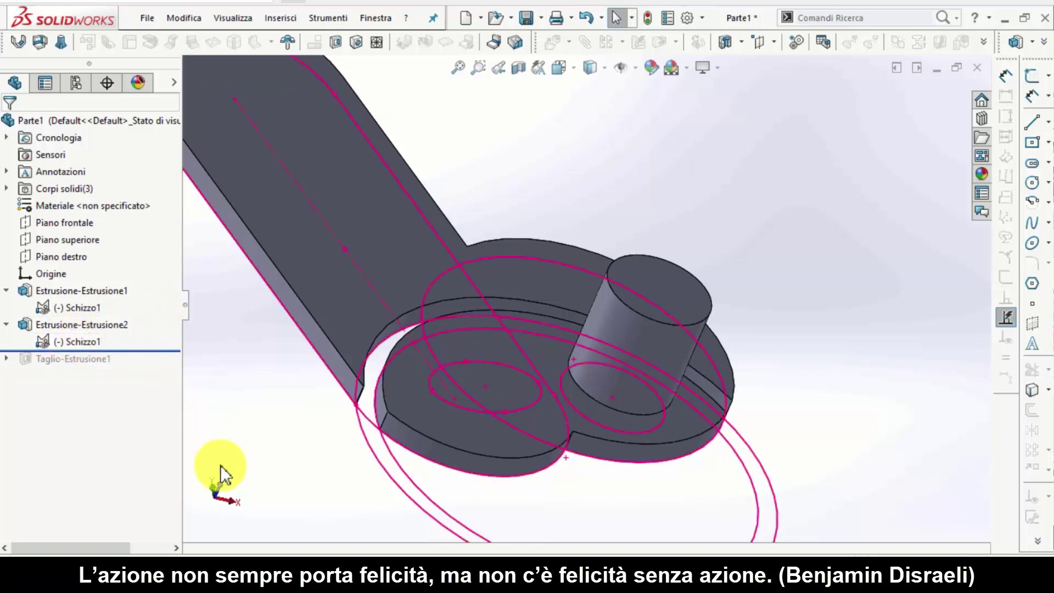
pyautogui.moveTo(309, 441); pyautogui.dragTo(287, 181, button='middle')
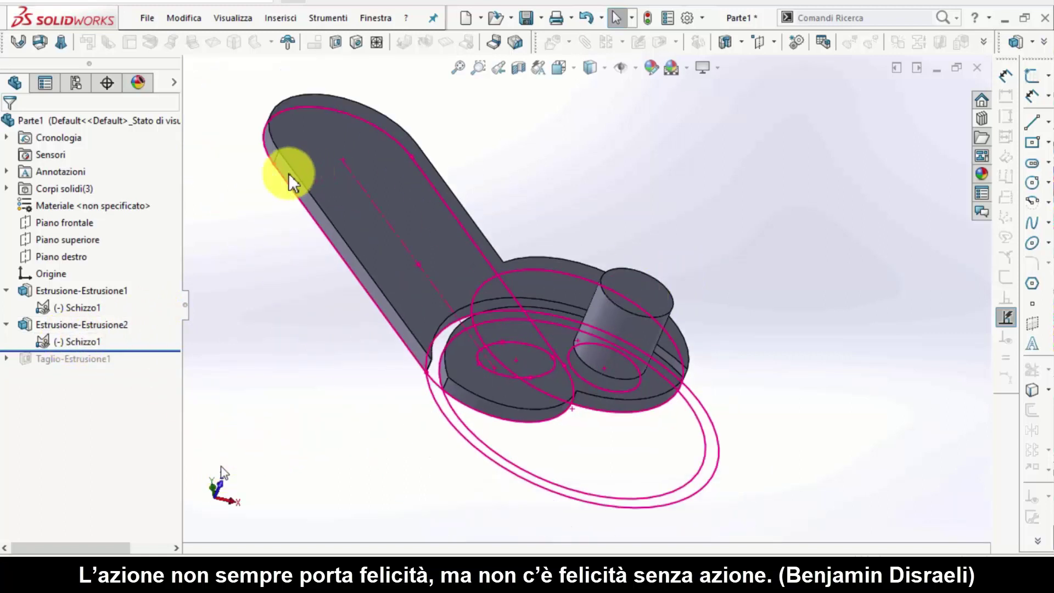
# Step: Start Schizzo2 on Piano superiore, viewed straight onto the plane
pyautogui.click(67, 240)
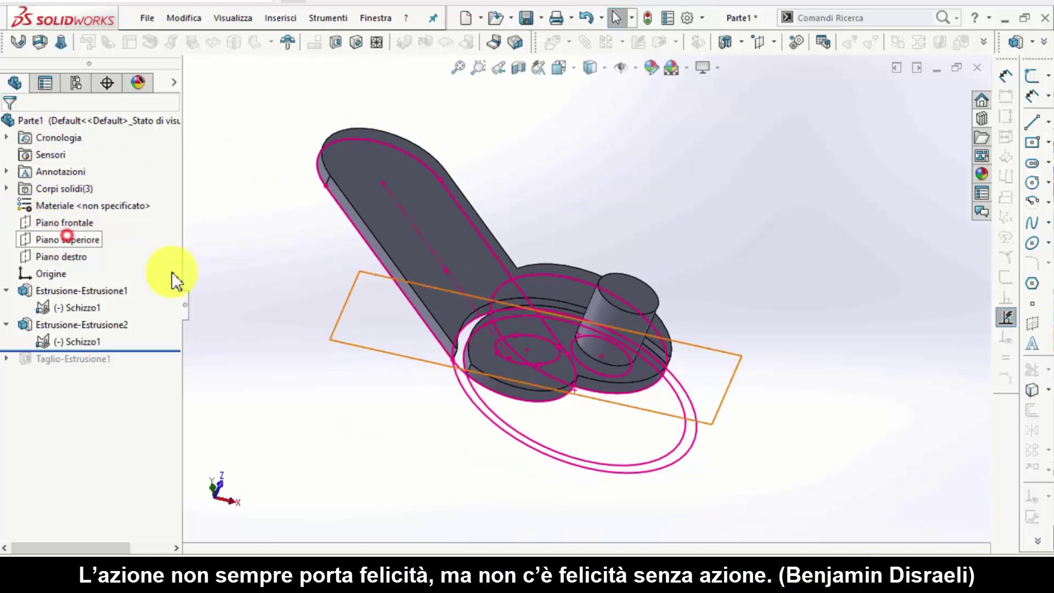
pyautogui.moveTo(422, 469)
pyautogui.mouseDown(button='middle')
pyautogui.moveTo(410, 397)
pyautogui.moveTo(421, 457)
pyautogui.mouseUp(button='middle')
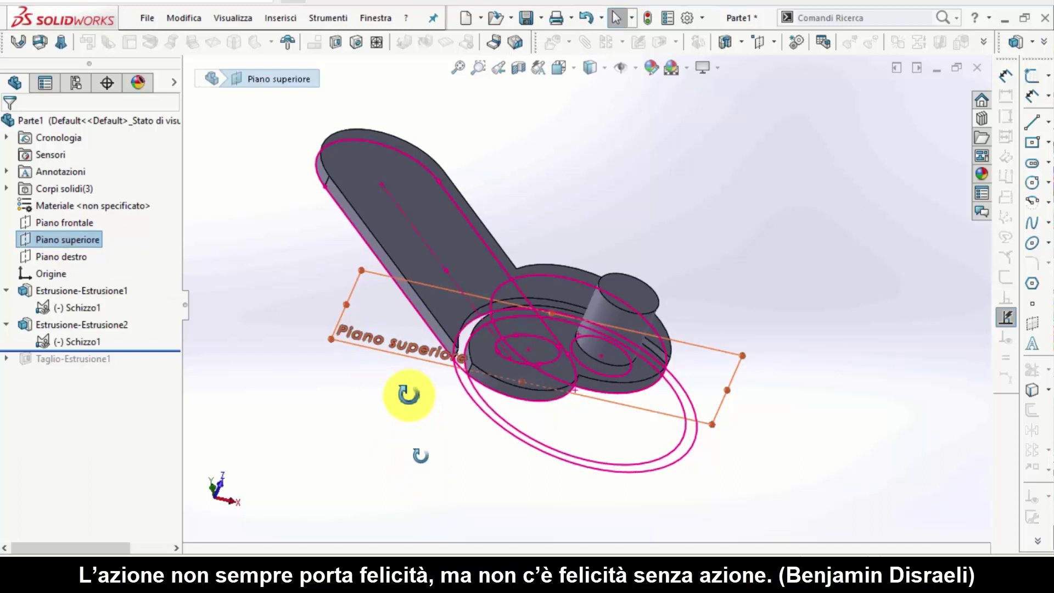
pyautogui.moveTo(409, 394)
pyautogui.mouseDown(button='middle')
pyautogui.moveTo(259, 264)
pyautogui.moveTo(252, 277)
pyautogui.moveTo(285, 307)
pyautogui.moveTo(238, 242)
pyautogui.moveTo(88, 236)
pyautogui.moveTo(263, 275)
pyautogui.mouseUp(button='middle')
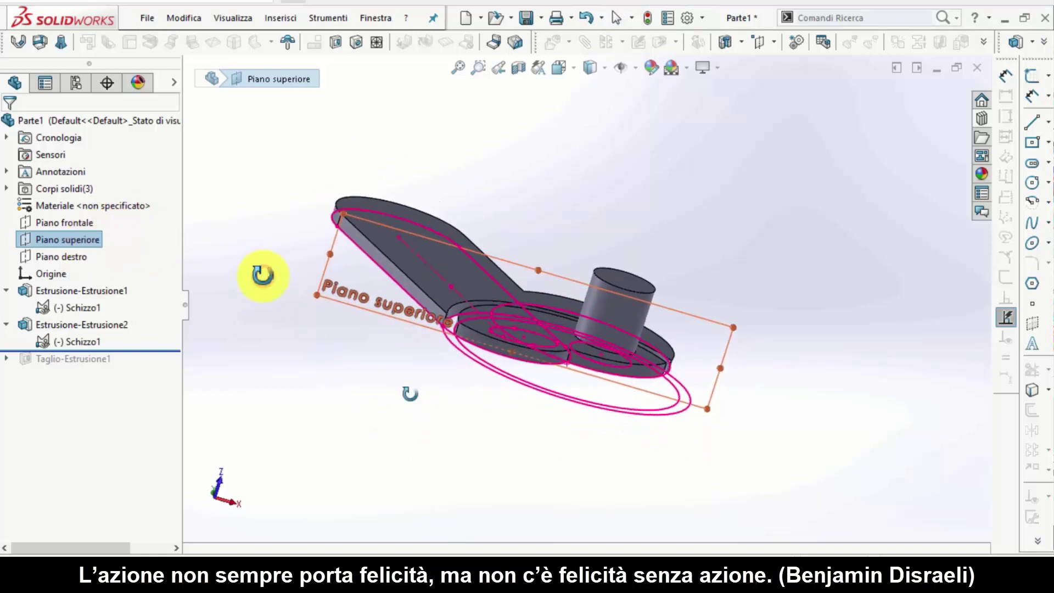
pyautogui.hotkey('ctrl', '5')
pyautogui.click(84, 237)
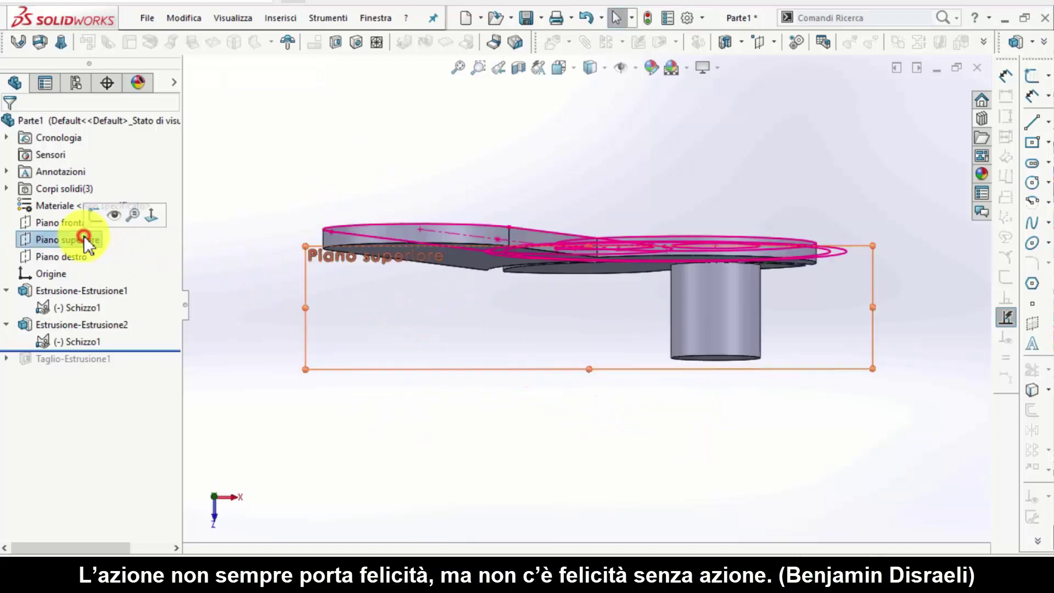
pyautogui.click(95, 216)
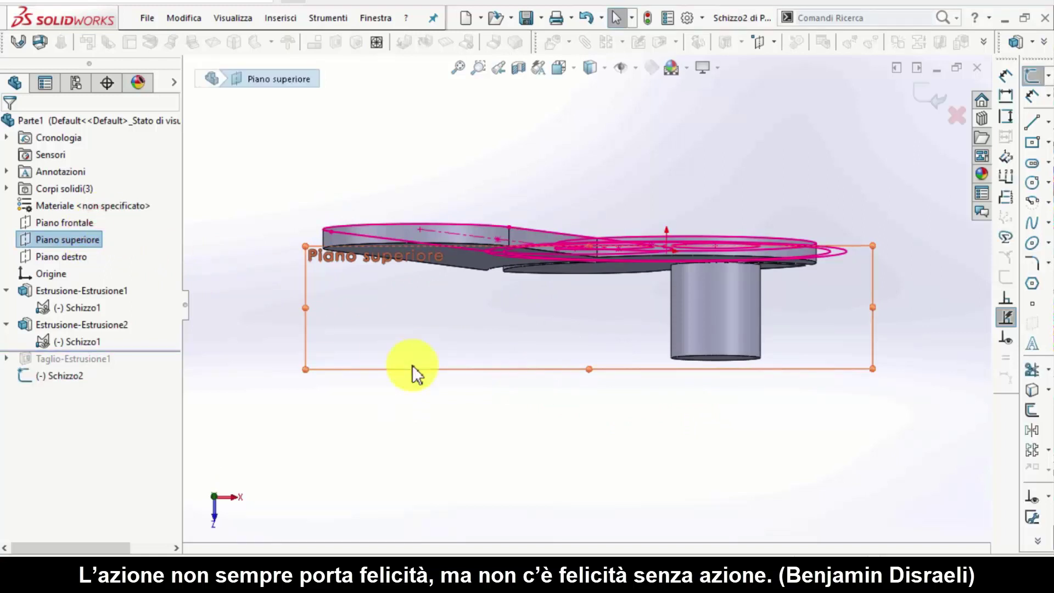
pyautogui.hotkey('ctrl', '5')
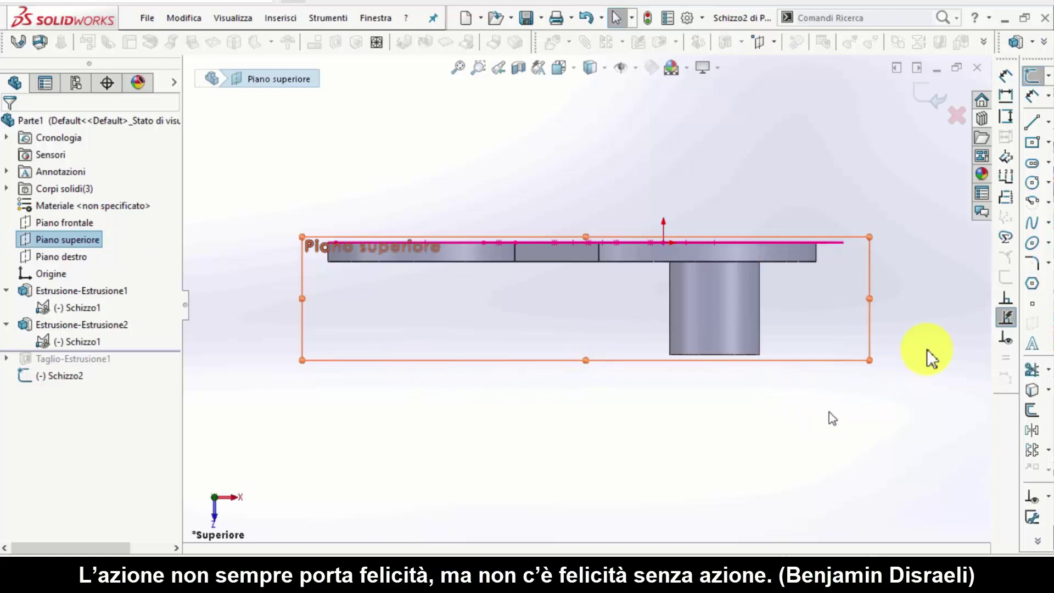
pyautogui.click(1032, 142)
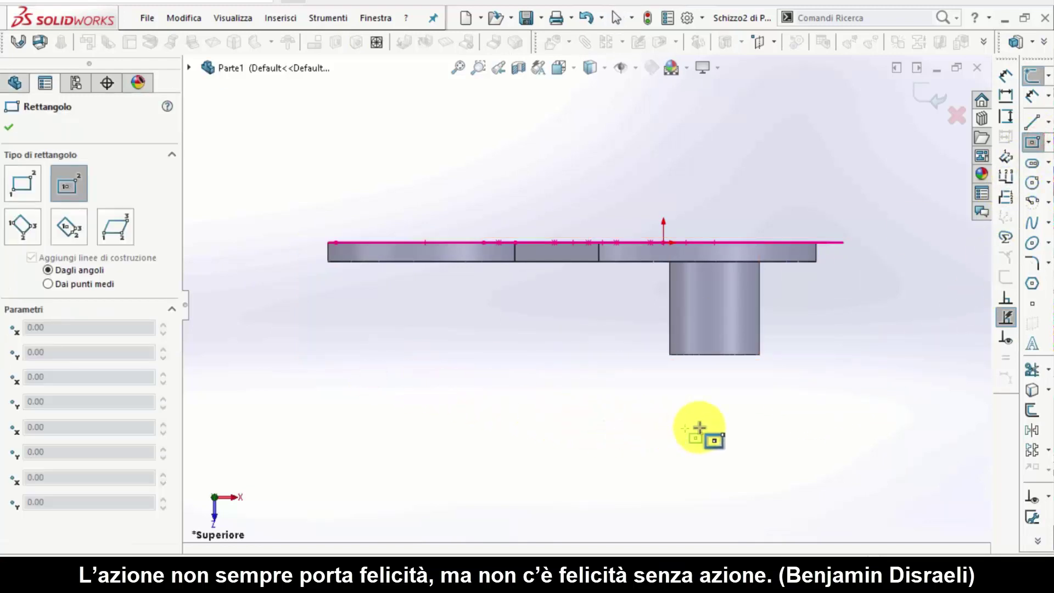
# Step: Draw a corner rectangle below the plate and pull its top-left corner outward
pyautogui.click(22, 190)
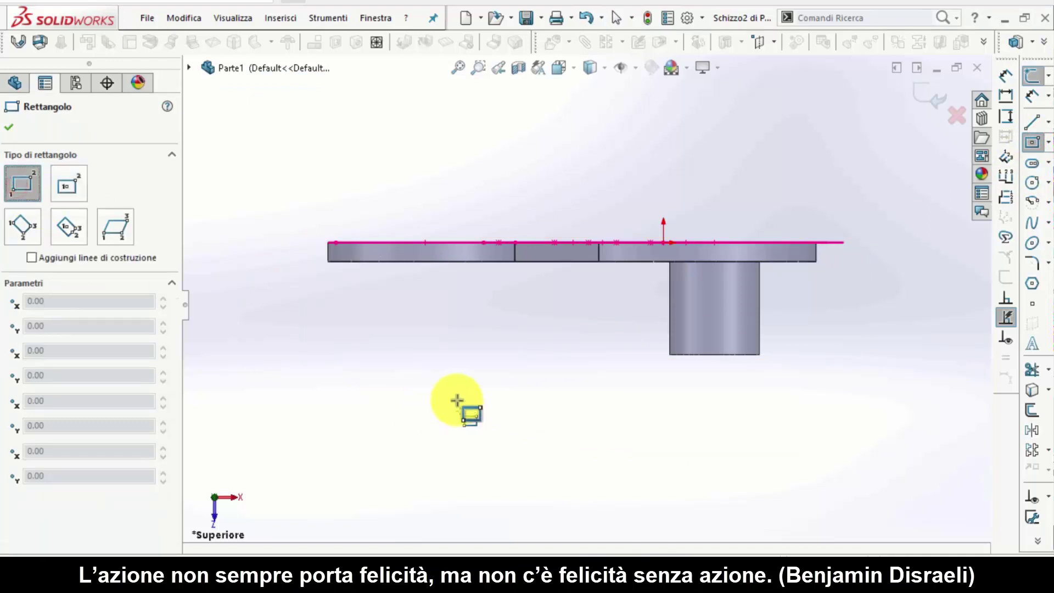
pyautogui.click(446, 373)
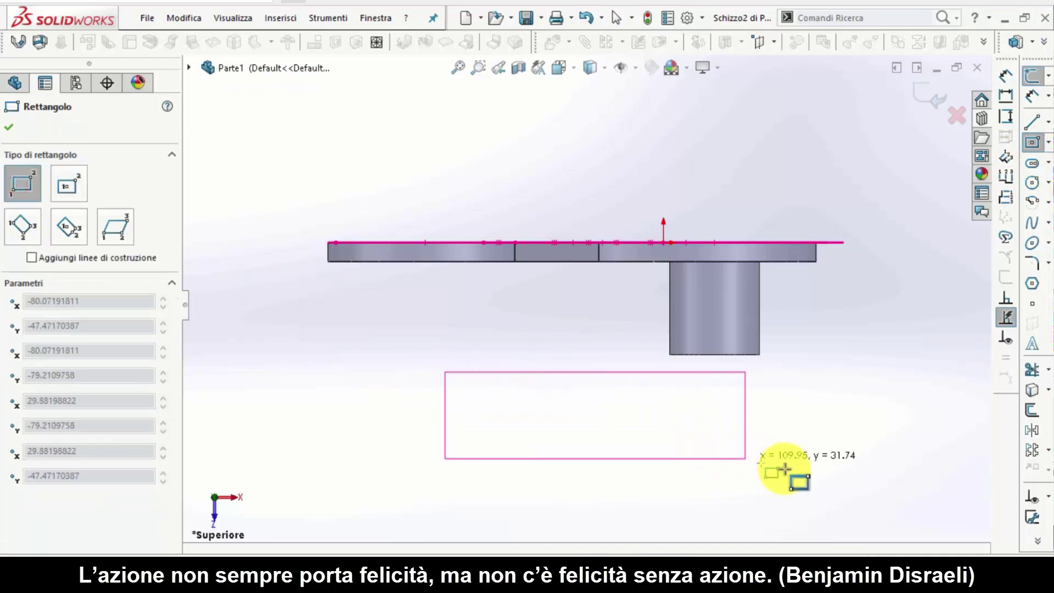
pyautogui.click(831, 479)
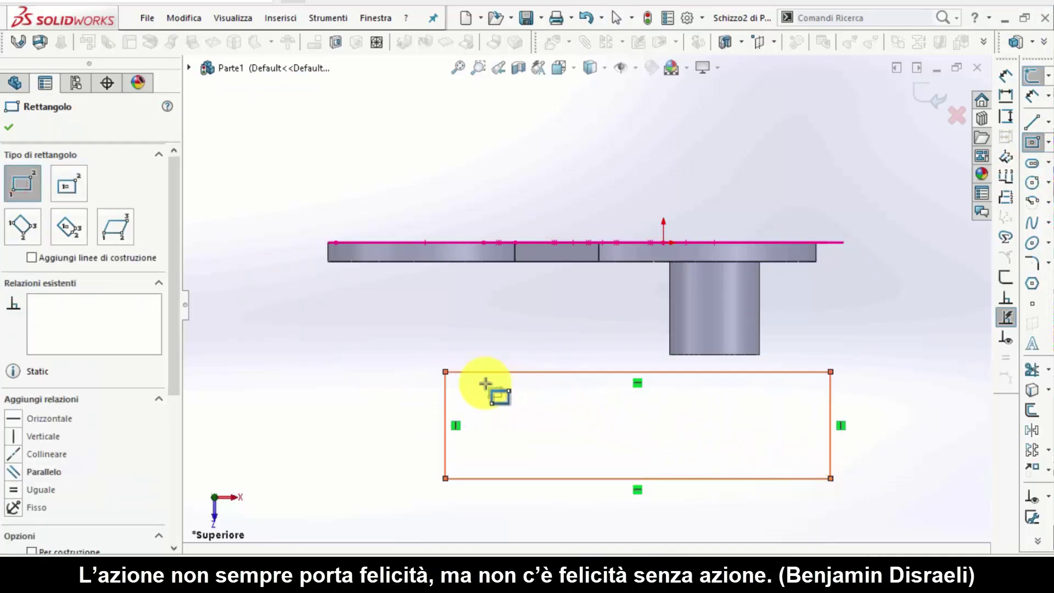
pyautogui.press('Escape')
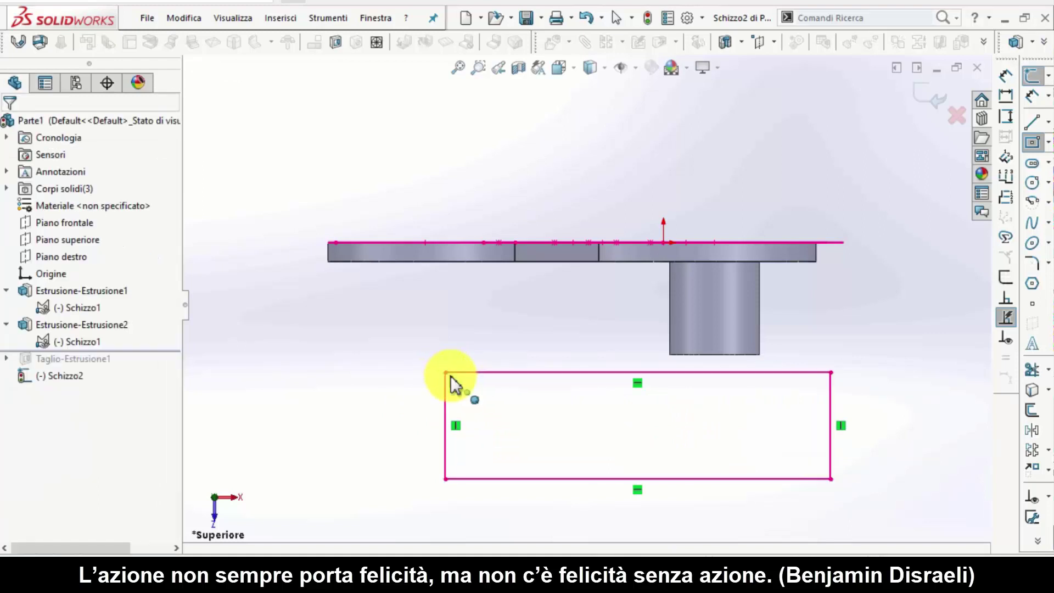
pyautogui.moveTo(445, 373); pyautogui.dragTo(396, 366)
pyautogui.click(394, 357)
pyautogui.moveTo(395, 359); pyautogui.dragTo(387, 383)
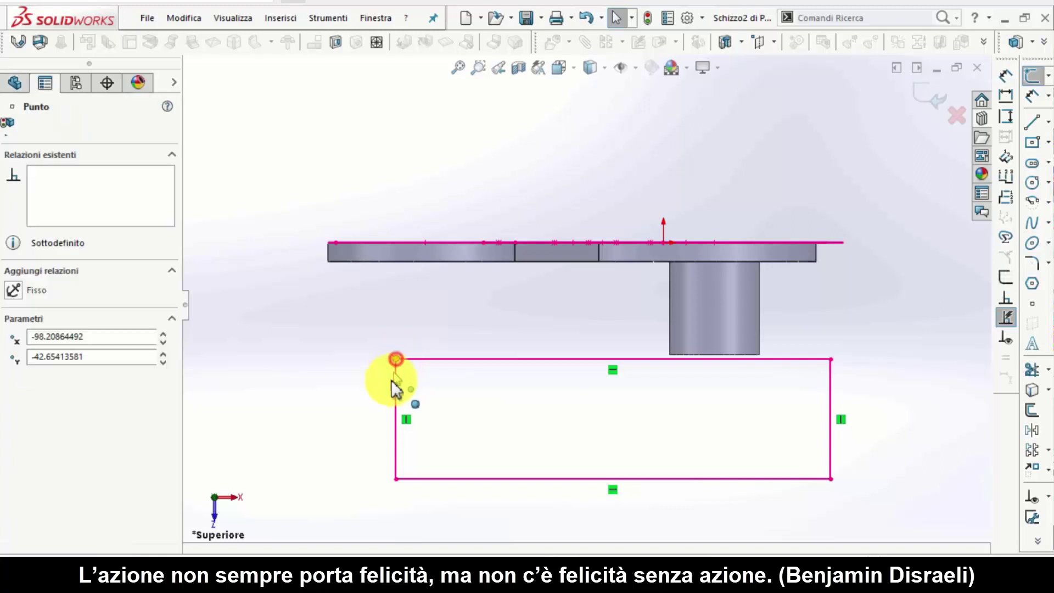
pyautogui.moveTo(532, 406)
pyautogui.mouseDown(button='middle')
pyautogui.moveTo(551, 455)
pyautogui.moveTo(572, 443)
pyautogui.mouseUp(button='middle')
# Step: Extrude the Schizzo2 rectangle with Piano intermedio to 160 mm, creating Estrusione-Estrusione3
pyautogui.press('e')
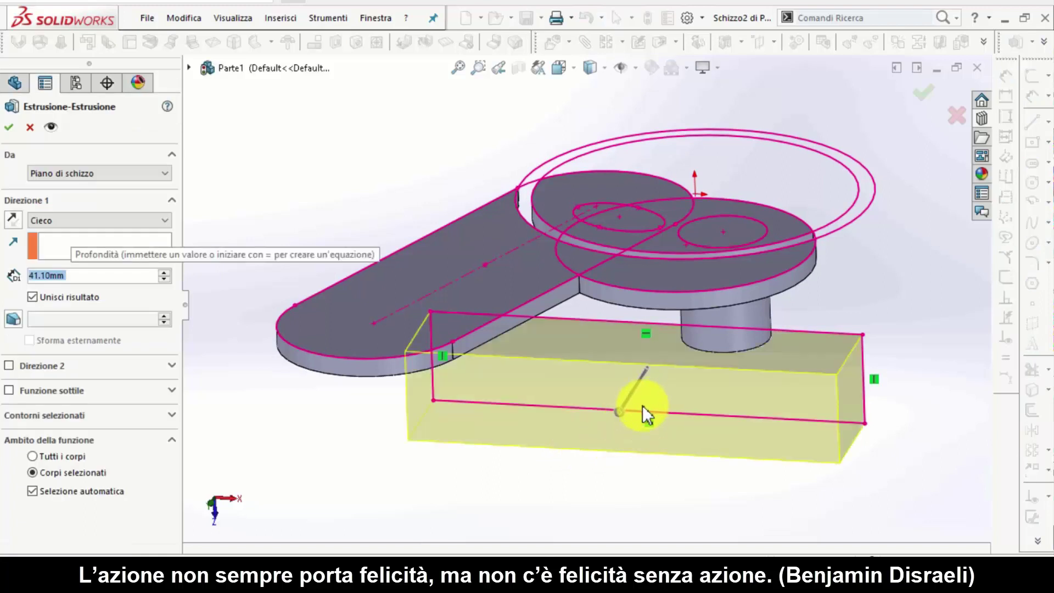
pyautogui.moveTo(643, 412)
pyautogui.mouseDown(button='middle')
pyautogui.moveTo(607, 435)
pyautogui.moveTo(108, 224)
pyautogui.mouseUp(button='middle')
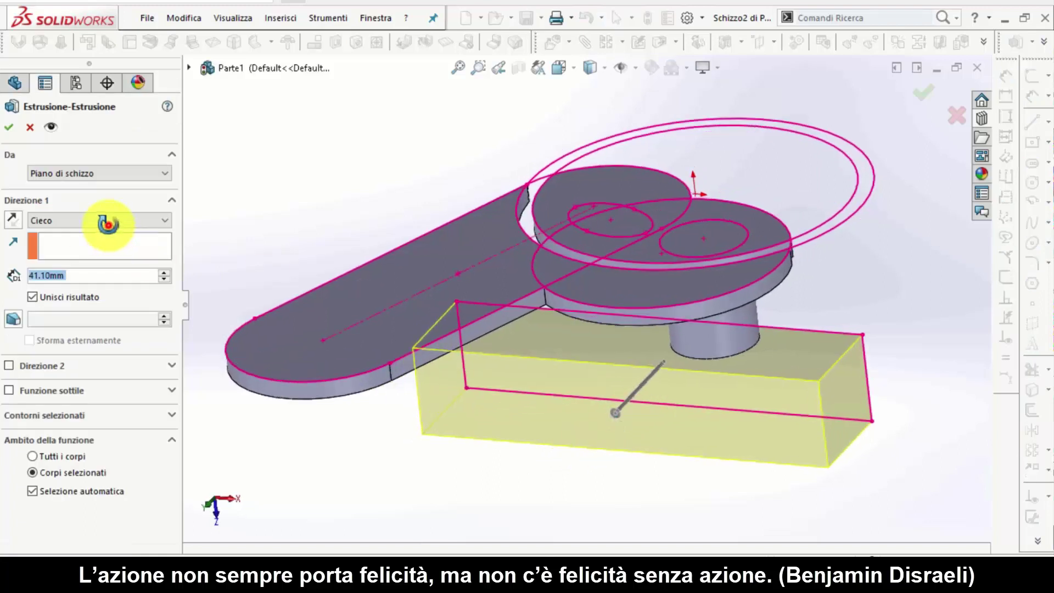
pyautogui.click(108, 222)
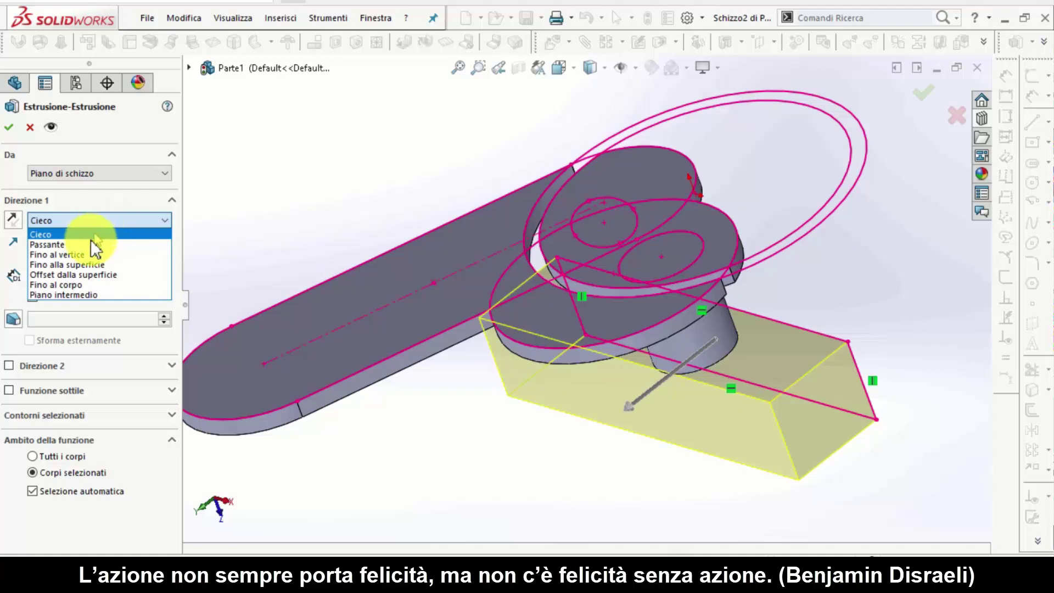
pyautogui.click(90, 241)
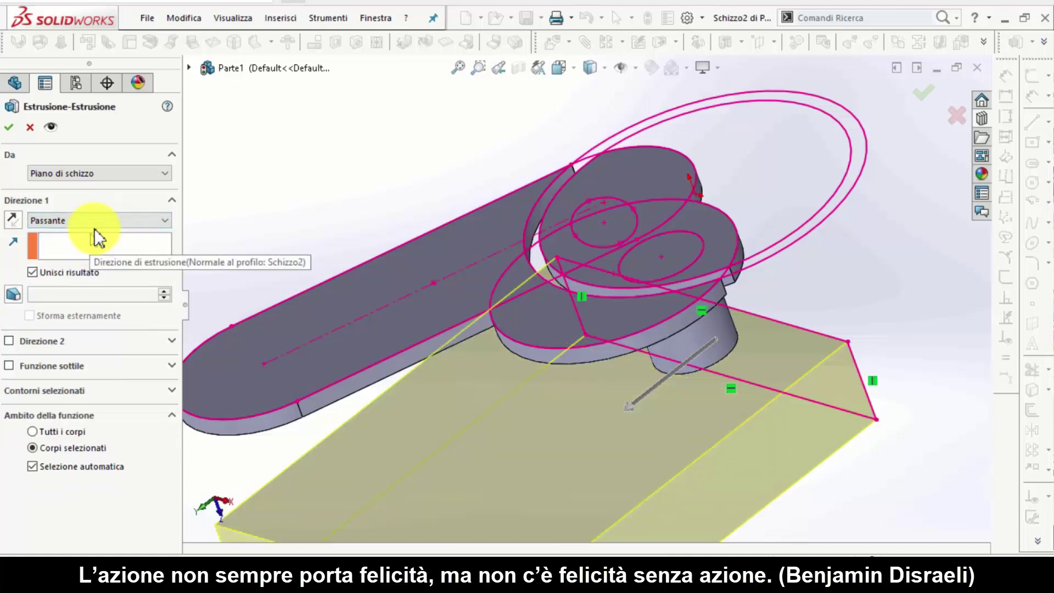
pyautogui.click(87, 217)
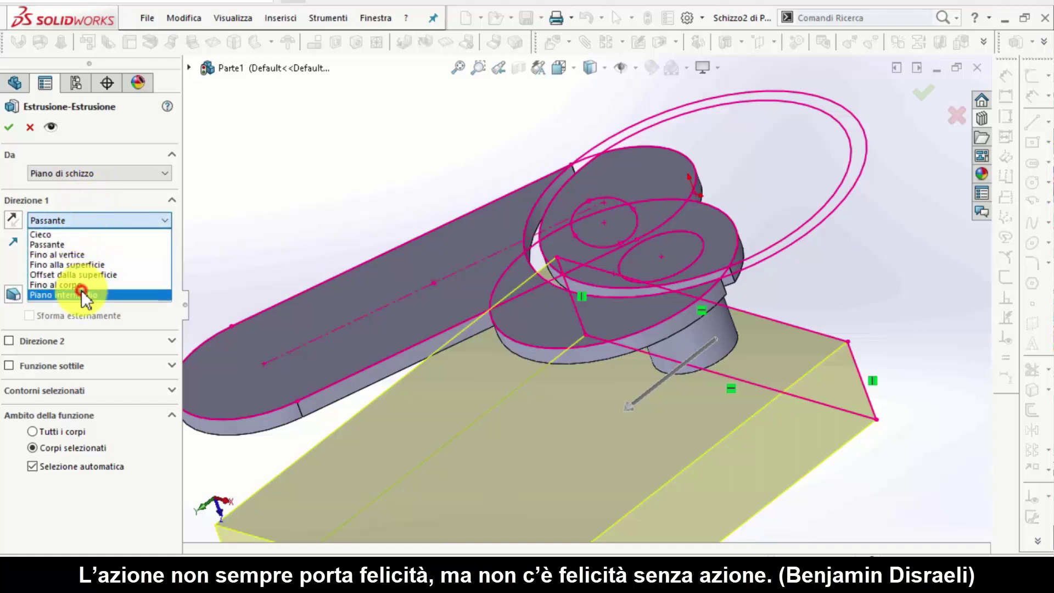
pyautogui.click(83, 294)
pyautogui.moveTo(527, 433)
pyautogui.mouseDown(button='middle')
pyautogui.moveTo(656, 390)
pyautogui.moveTo(685, 367)
pyautogui.mouseUp(button='middle')
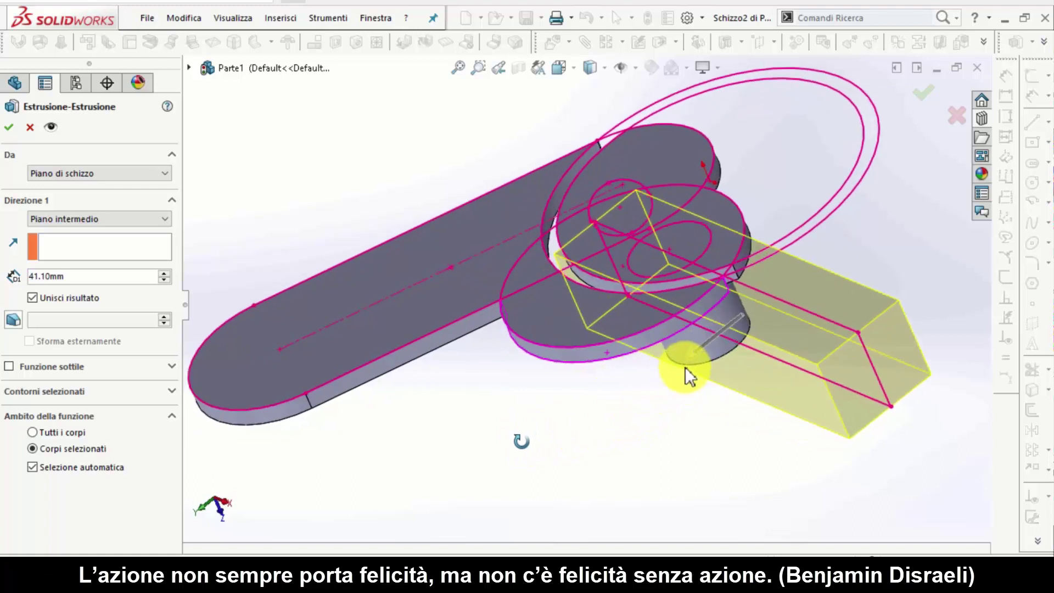
pyautogui.moveTo(692, 360); pyautogui.dragTo(613, 449)
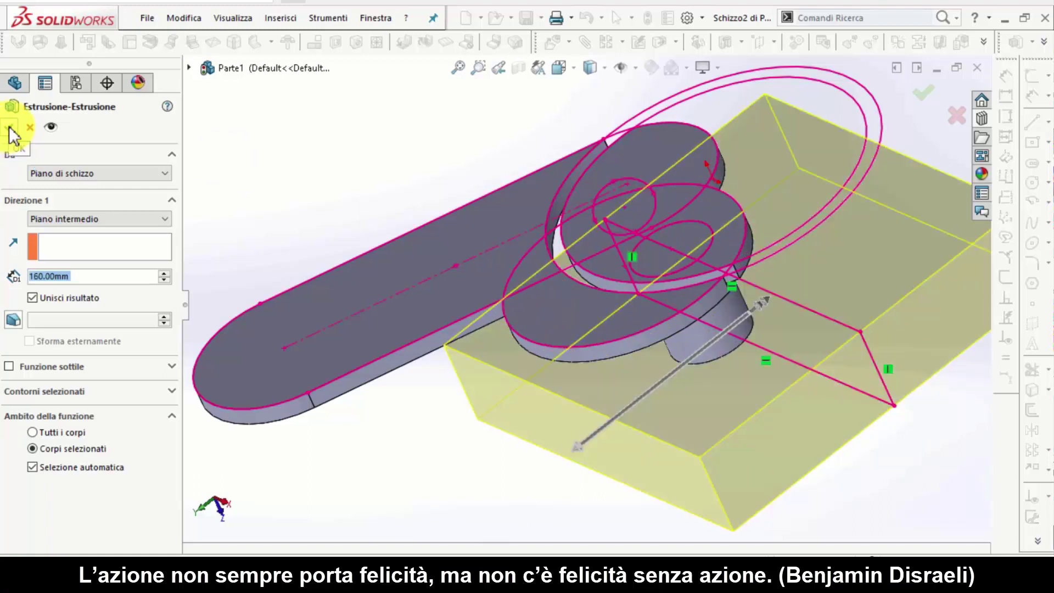
pyautogui.click(254, 174)
pyautogui.press('Return')
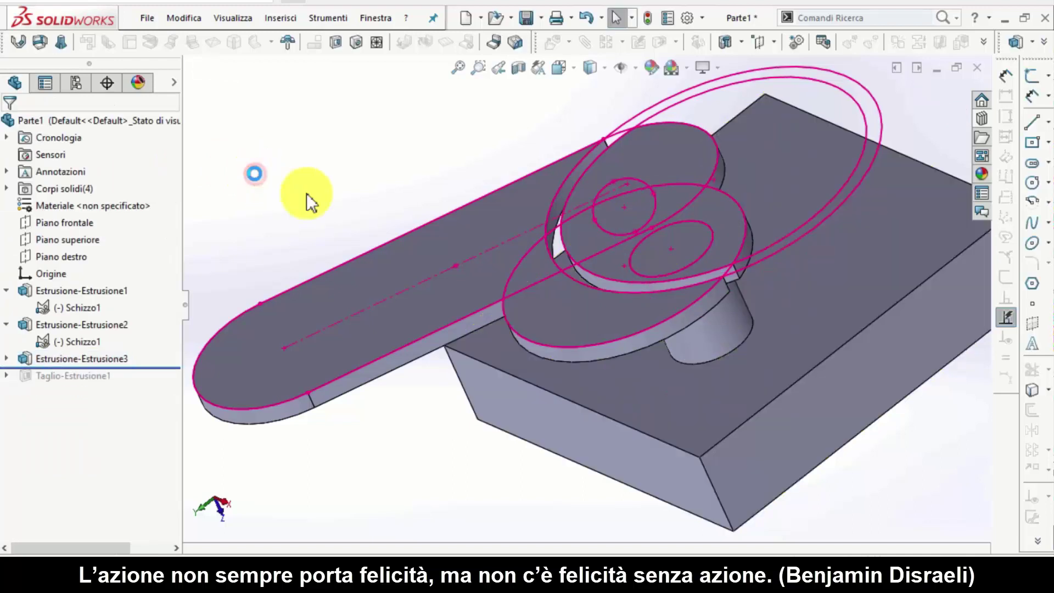
pyautogui.hotkey('ctrl', '1')
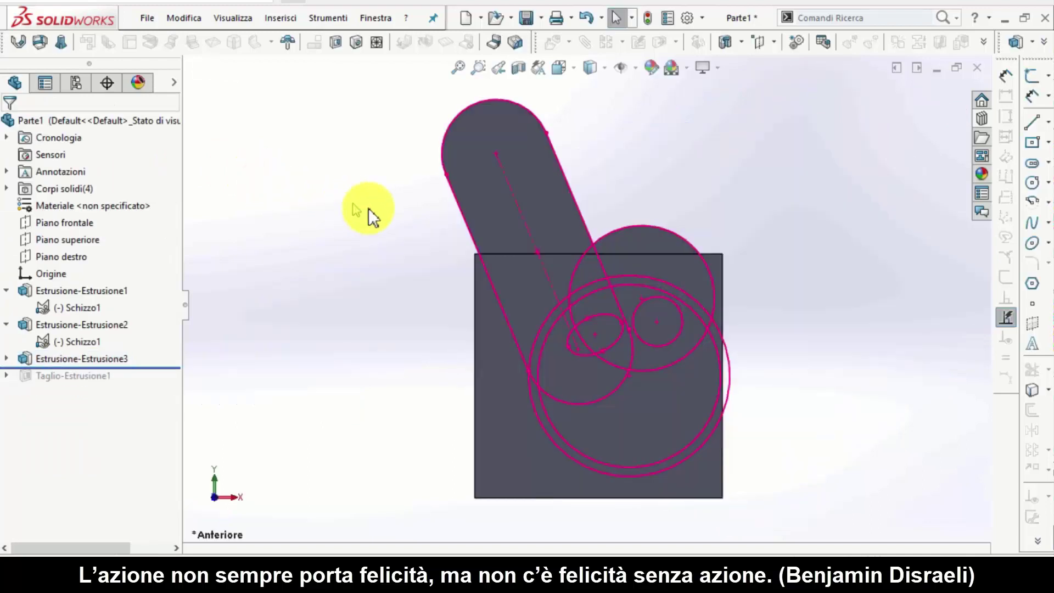
pyautogui.click(233, 496)
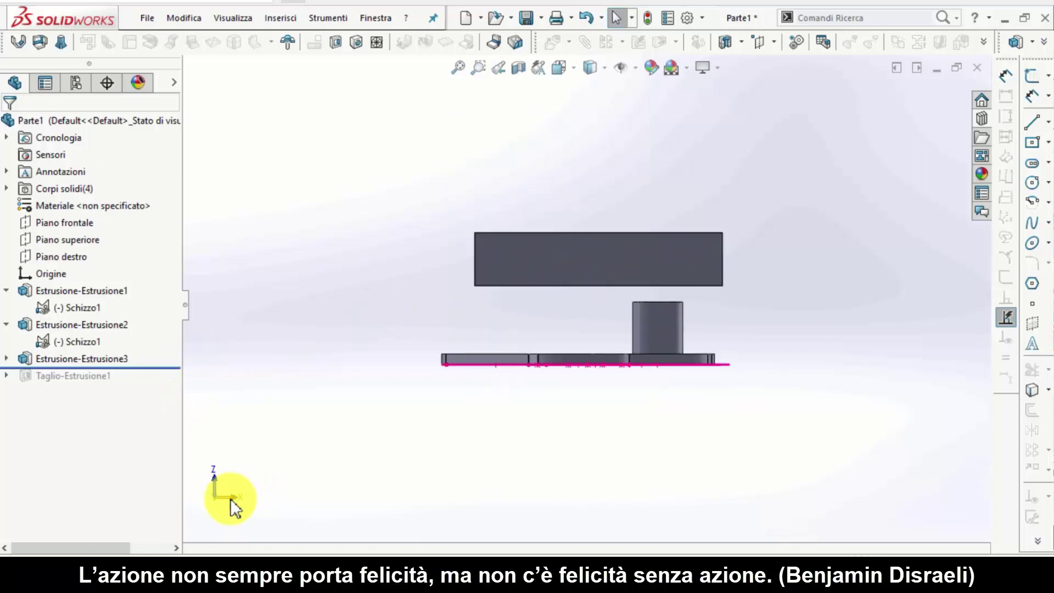
pyautogui.click(71, 227)
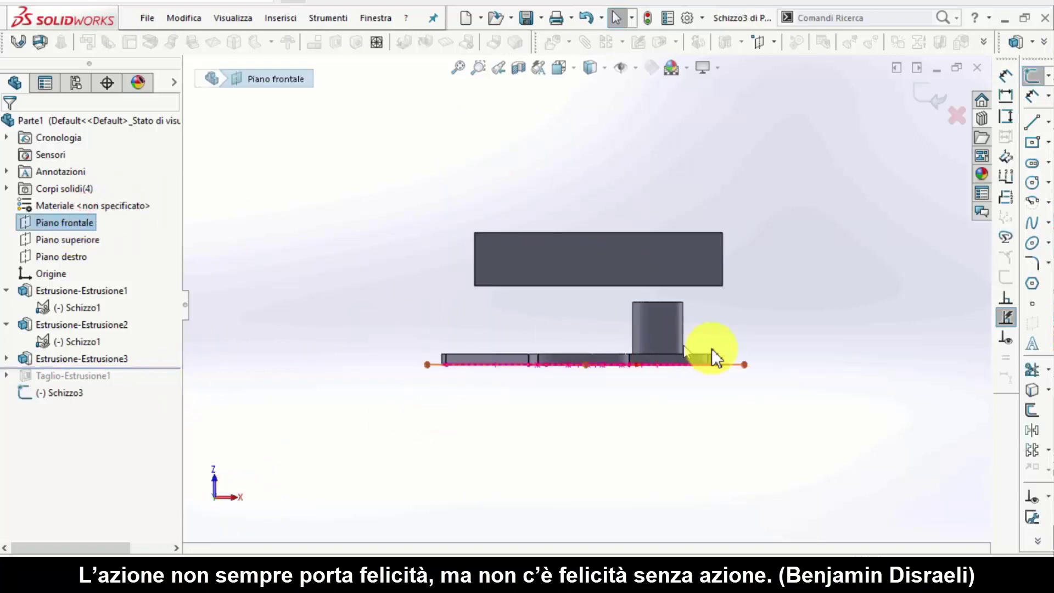
pyautogui.click(1032, 164)
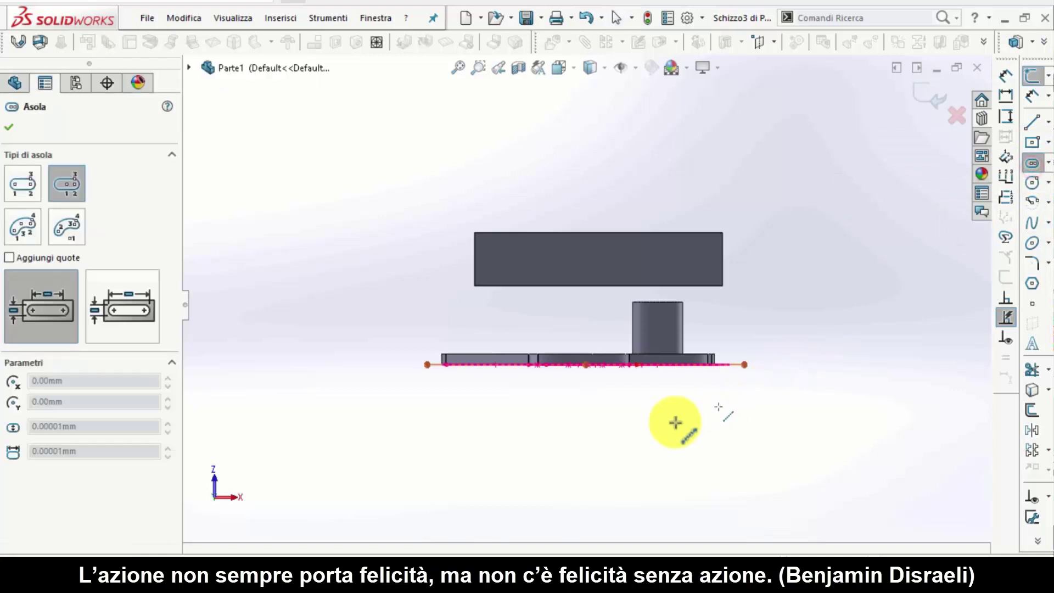
pyautogui.press('Escape')
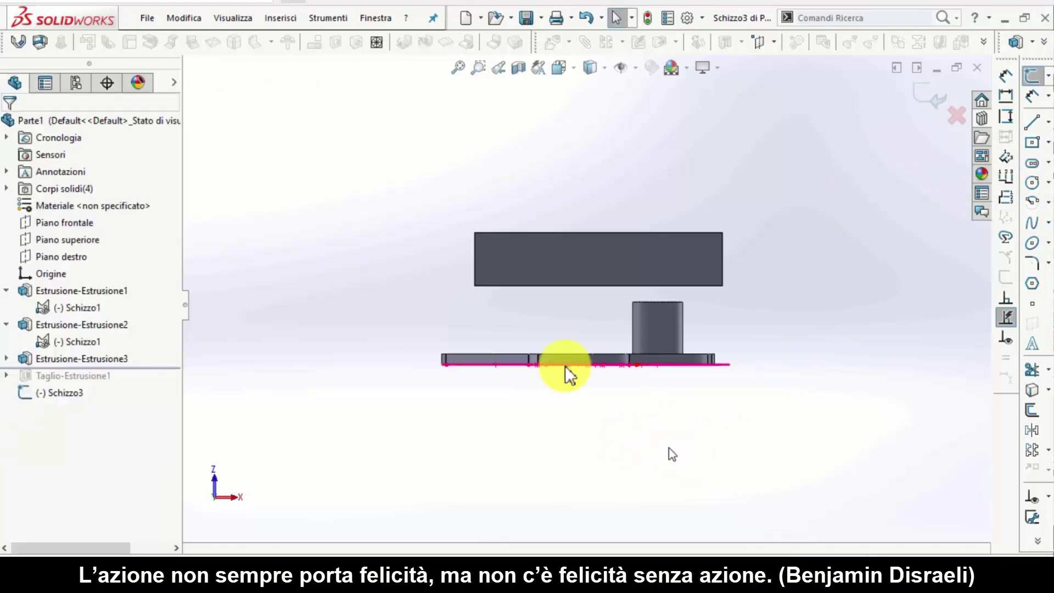
pyautogui.click(949, 107)
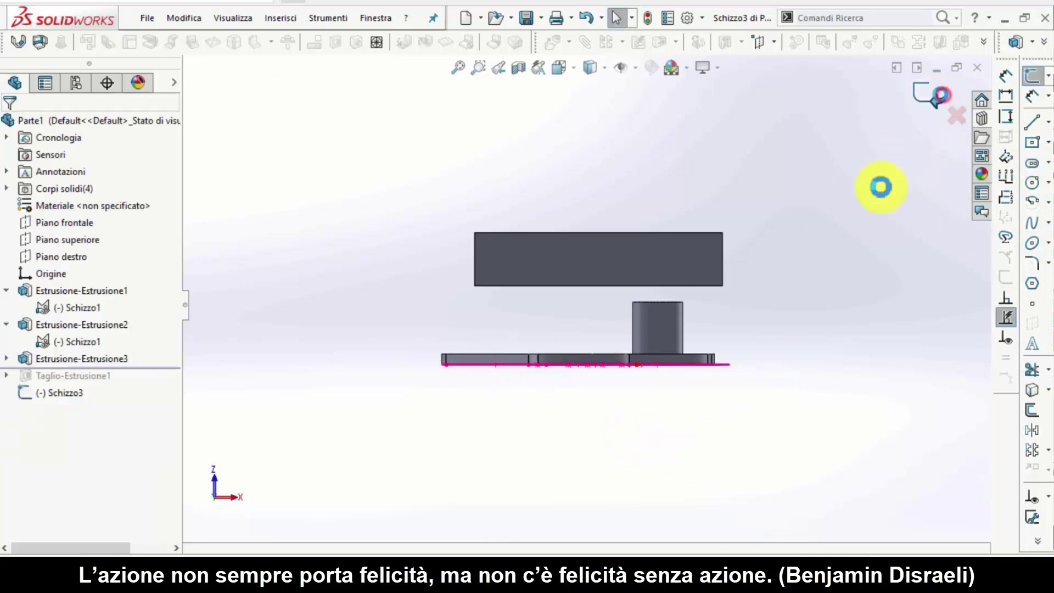
# Step: On Piano superiore, draw a horizontal straight slot below the origin and begin extruding it
pyautogui.click(72, 234)
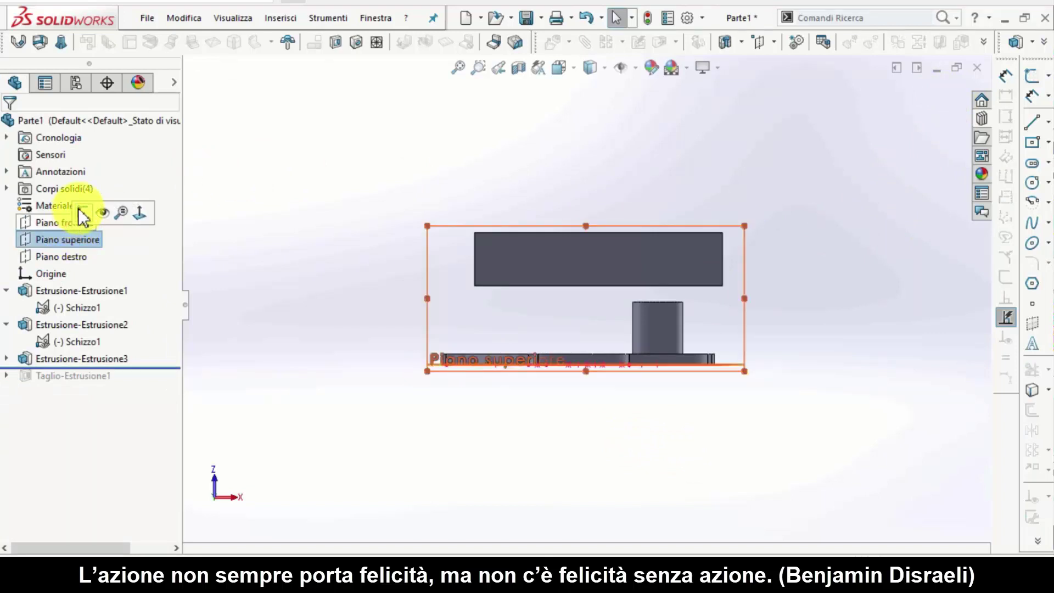
pyautogui.click(82, 212)
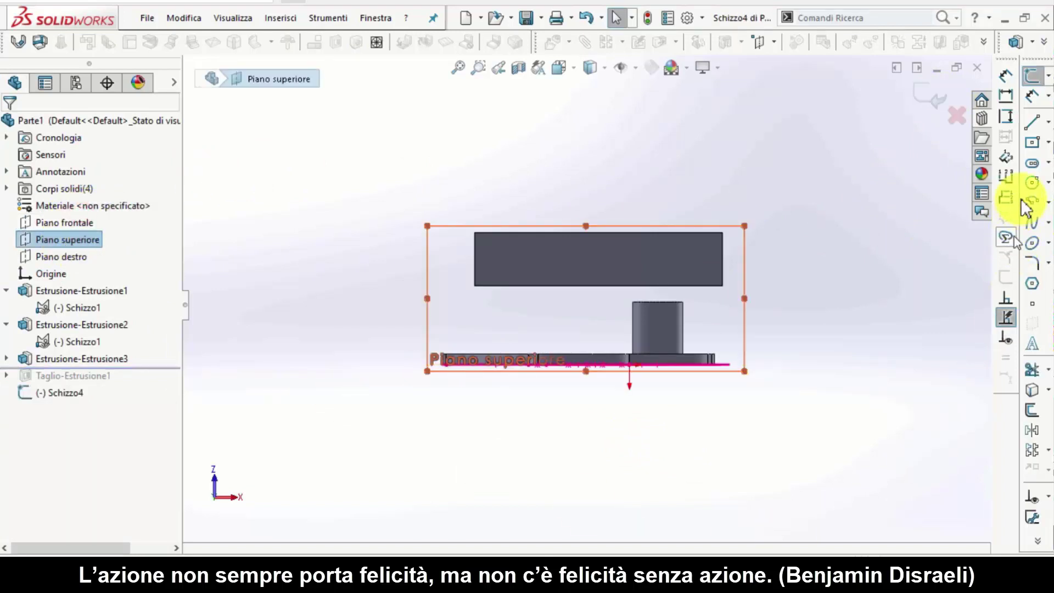
pyautogui.click(1032, 162)
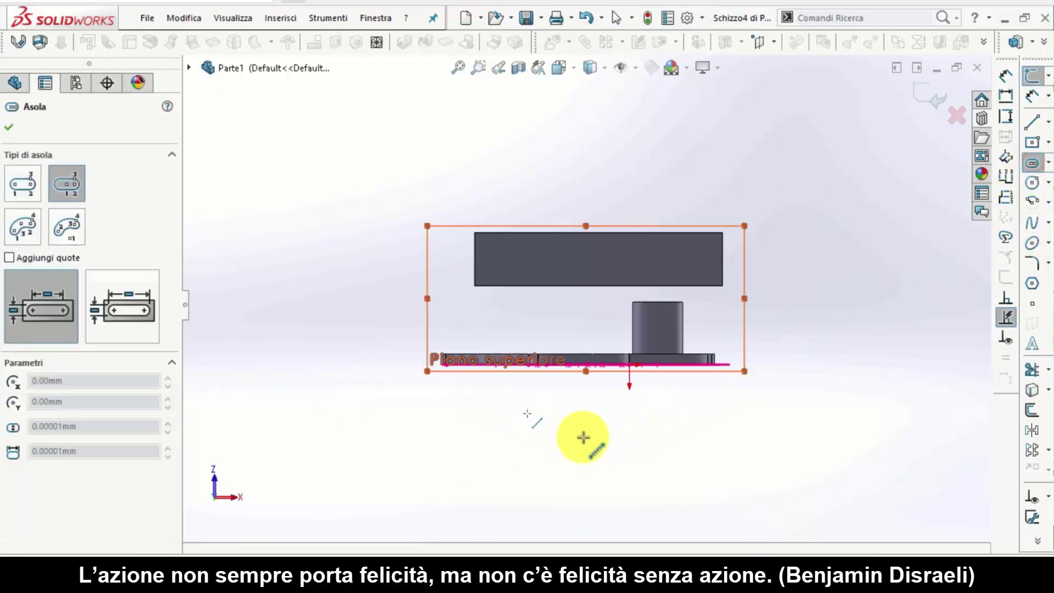
pyautogui.click(630, 450)
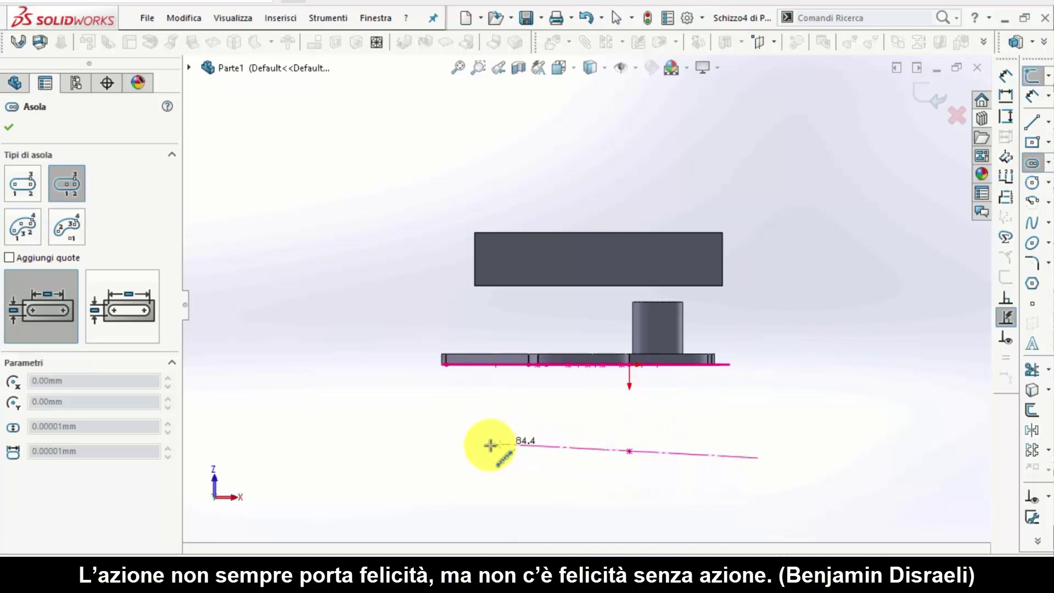
pyautogui.click(486, 446)
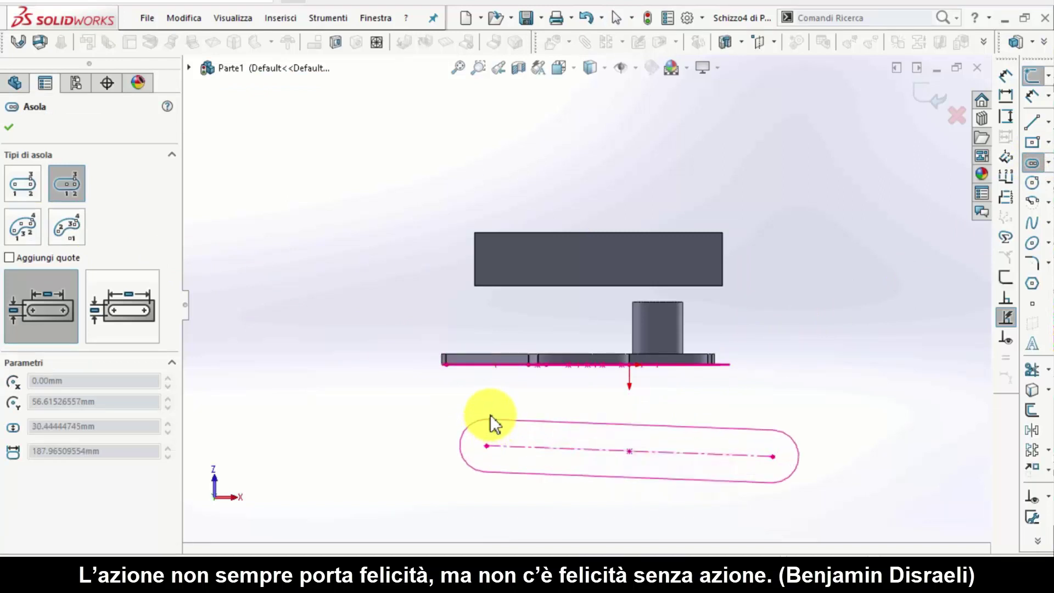
pyautogui.click(489, 415)
pyautogui.press('Escape')
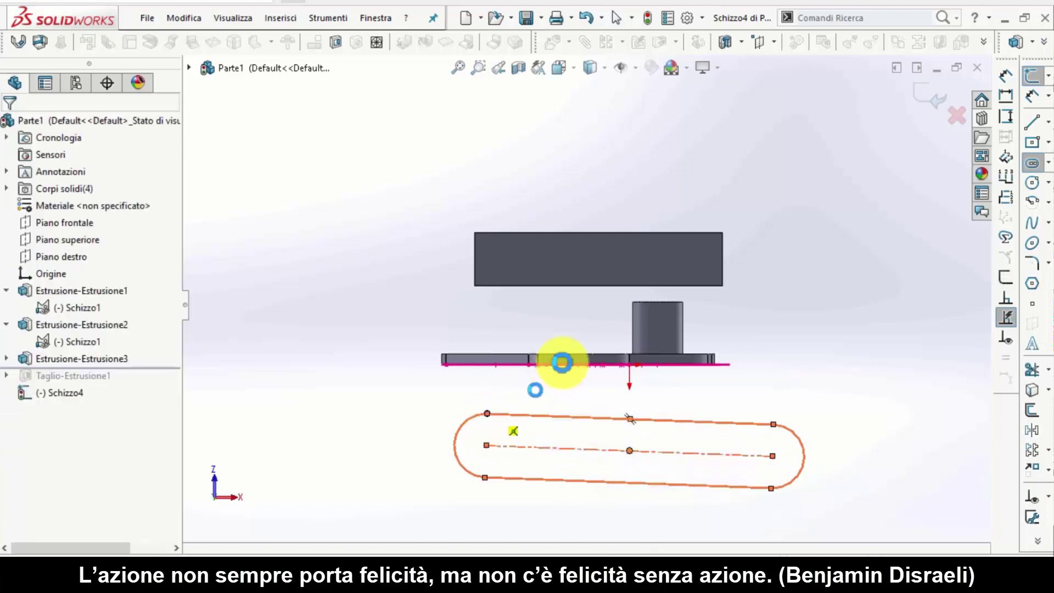
pyautogui.moveTo(588, 351); pyautogui.dragTo(118, 217, button='middle')
# Step: Extrude the slot symmetrically about its plane, creating body Estrusione-Estrusione4
pyautogui.click(119, 220)
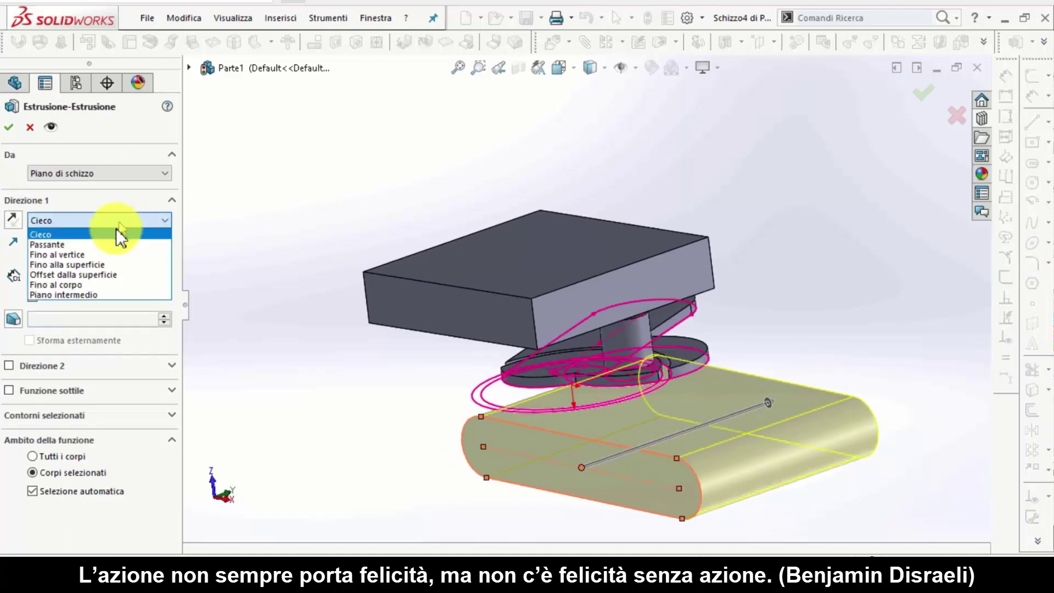
pyautogui.click(91, 295)
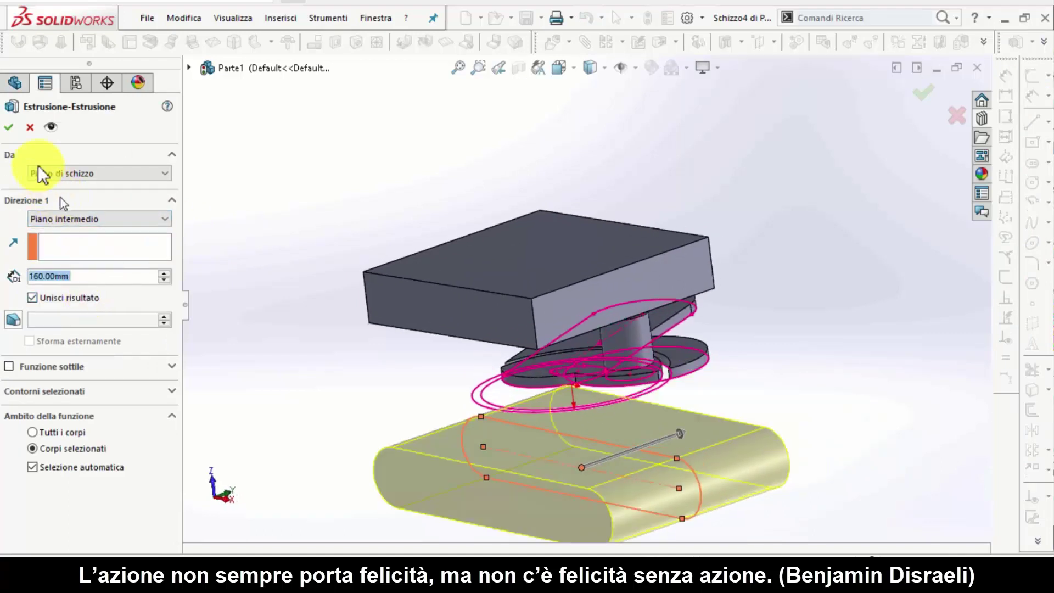
pyautogui.click(11, 127)
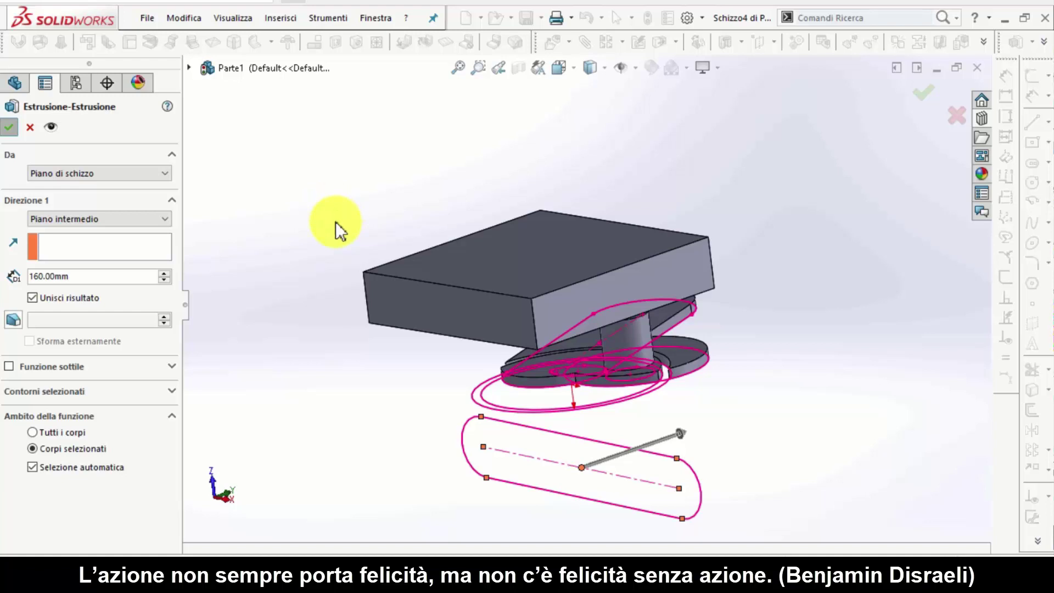
pyautogui.click(333, 208)
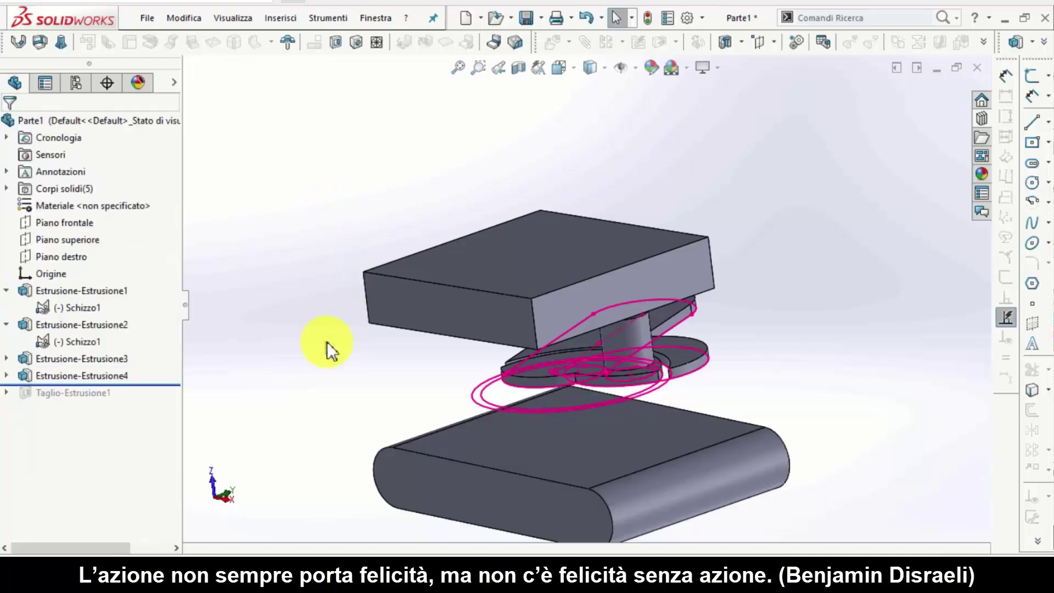
# Step: Highlight each solid body in Corpi solidi, from Estrusione-Estrusione1[1] through Estrusione-Estrusione4
pyautogui.click(82, 362)
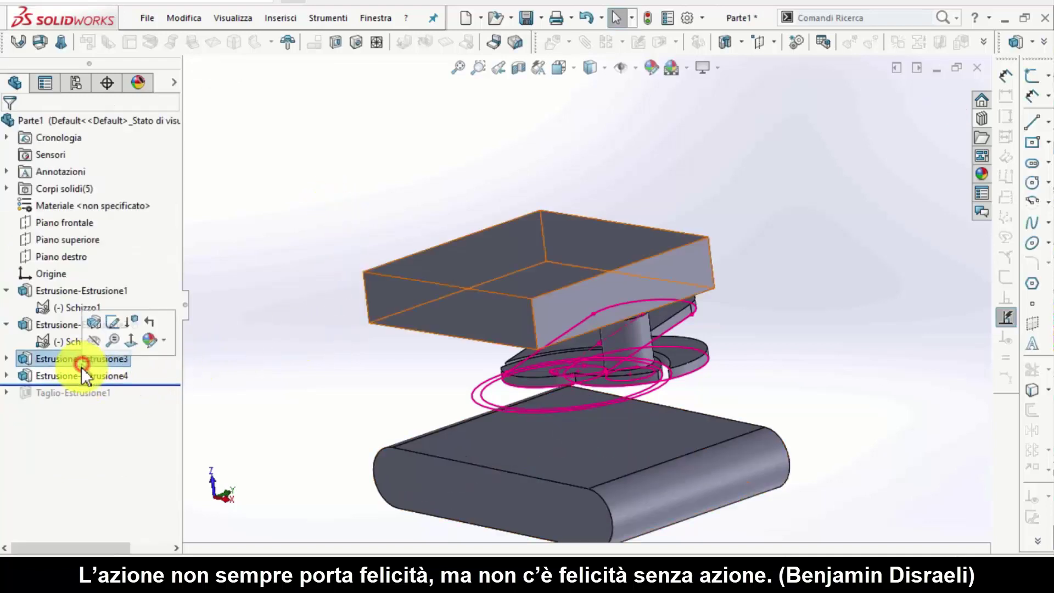
pyautogui.click(81, 376)
pyautogui.click(263, 309)
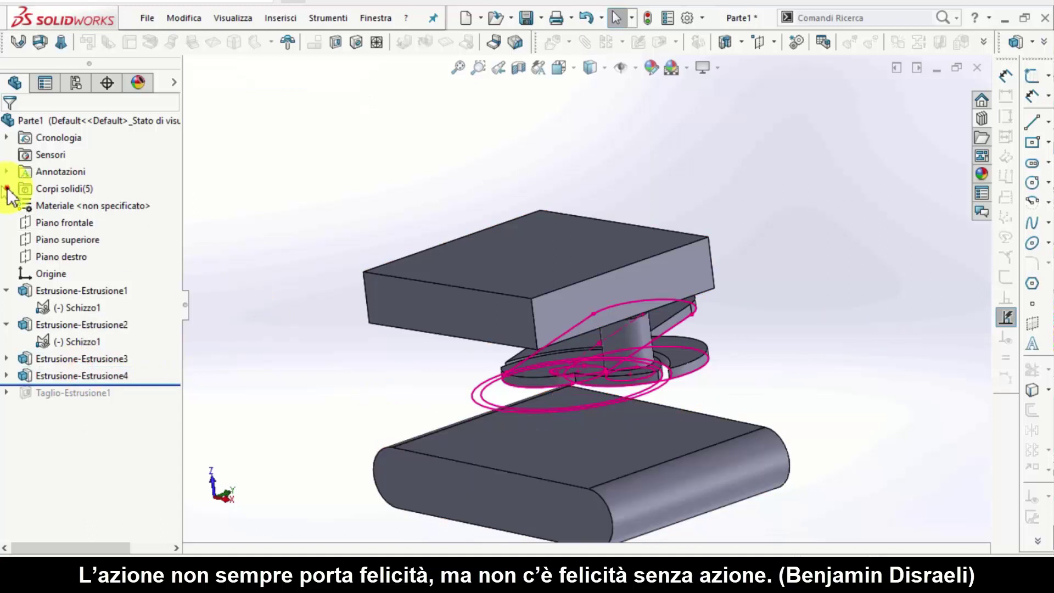
pyautogui.click(7, 189)
pyautogui.click(99, 204)
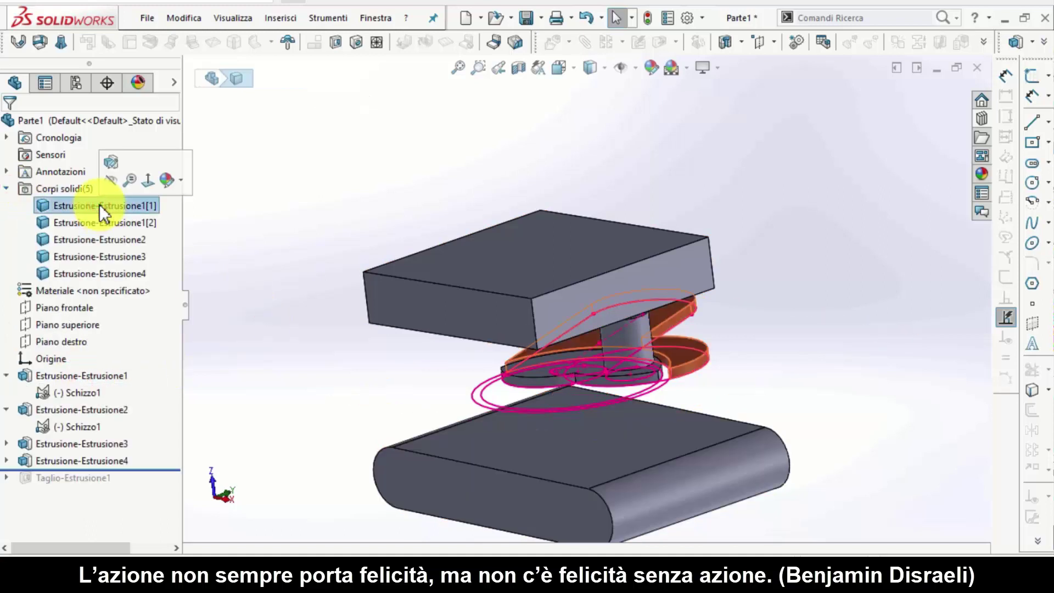
pyautogui.click(100, 219)
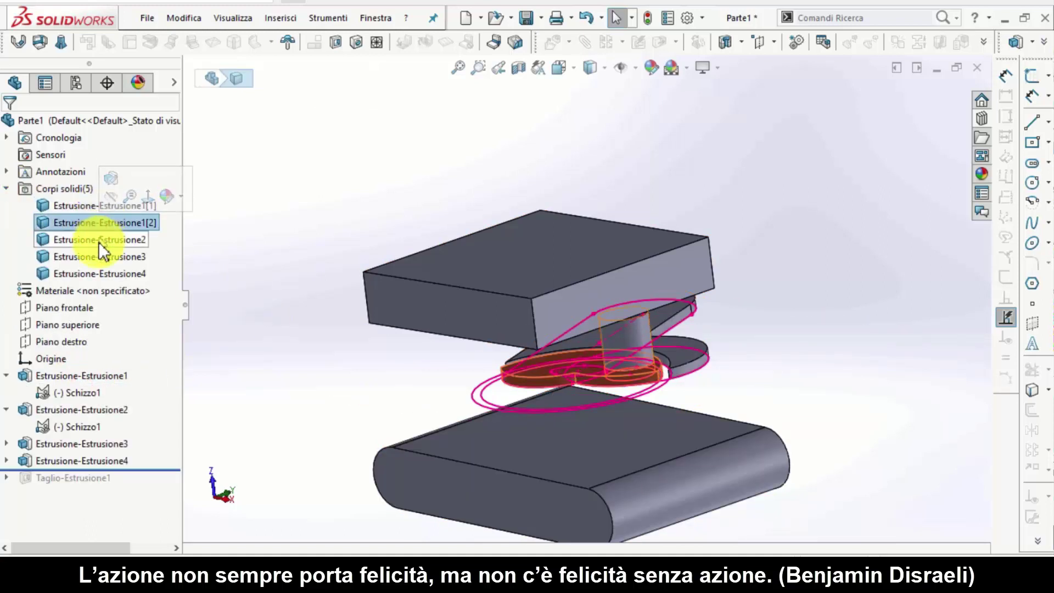
pyautogui.click(99, 242)
pyautogui.click(97, 256)
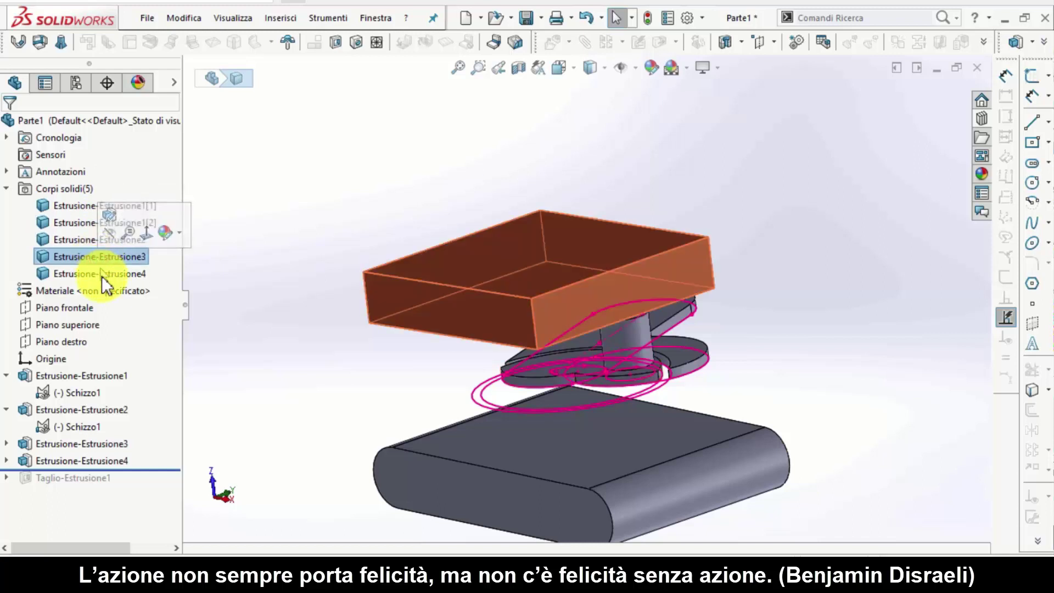
pyautogui.click(101, 274)
pyautogui.click(317, 240)
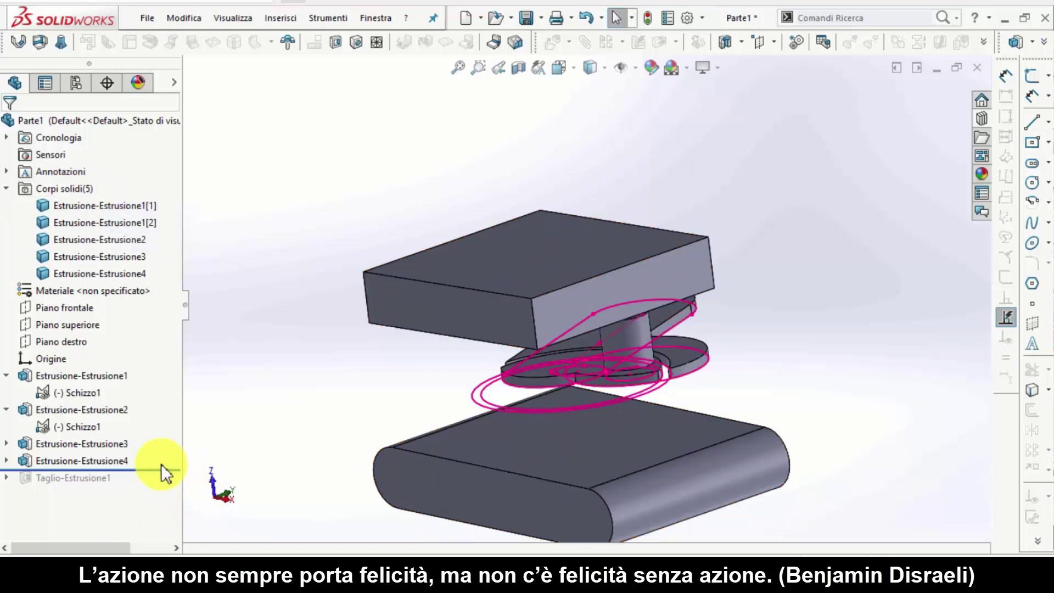
# Step: Roll the history forward to include Taglio-Estrusione1 and open it for editing
pyautogui.moveTo(159, 469); pyautogui.dragTo(168, 498)
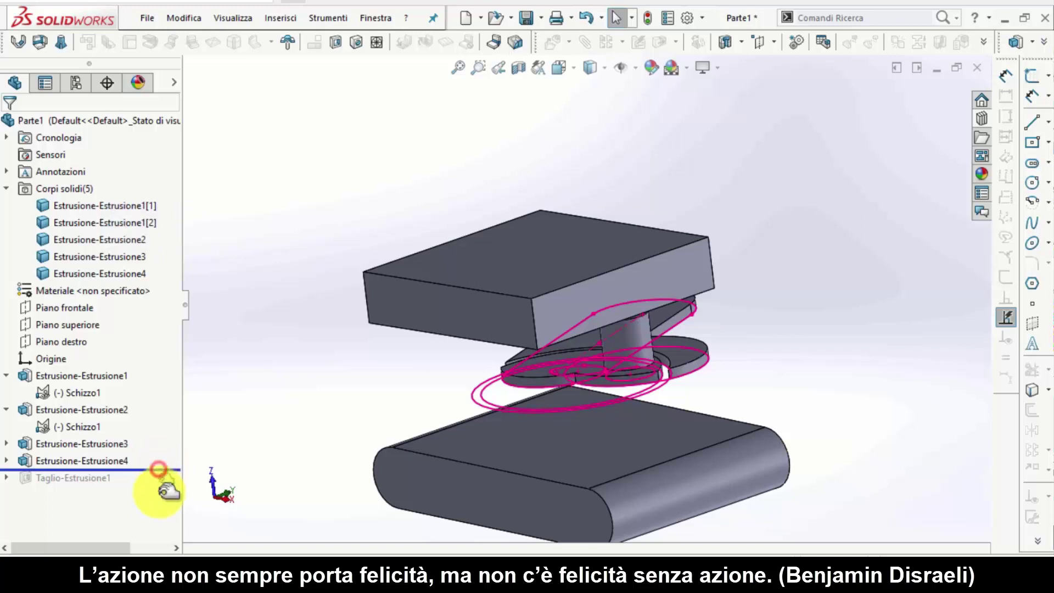
pyautogui.click(51, 475)
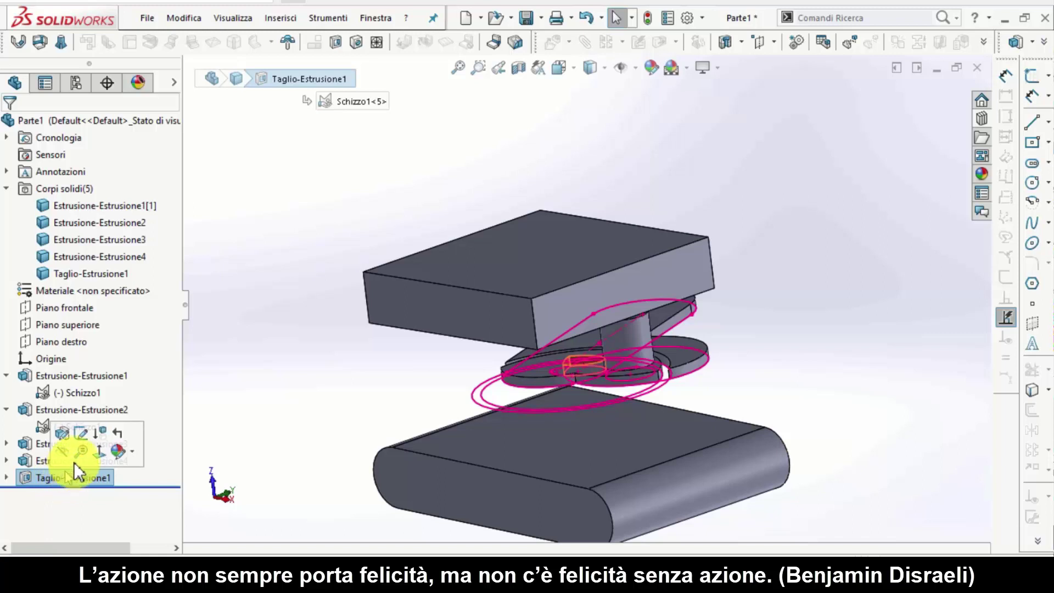
pyautogui.click(66, 433)
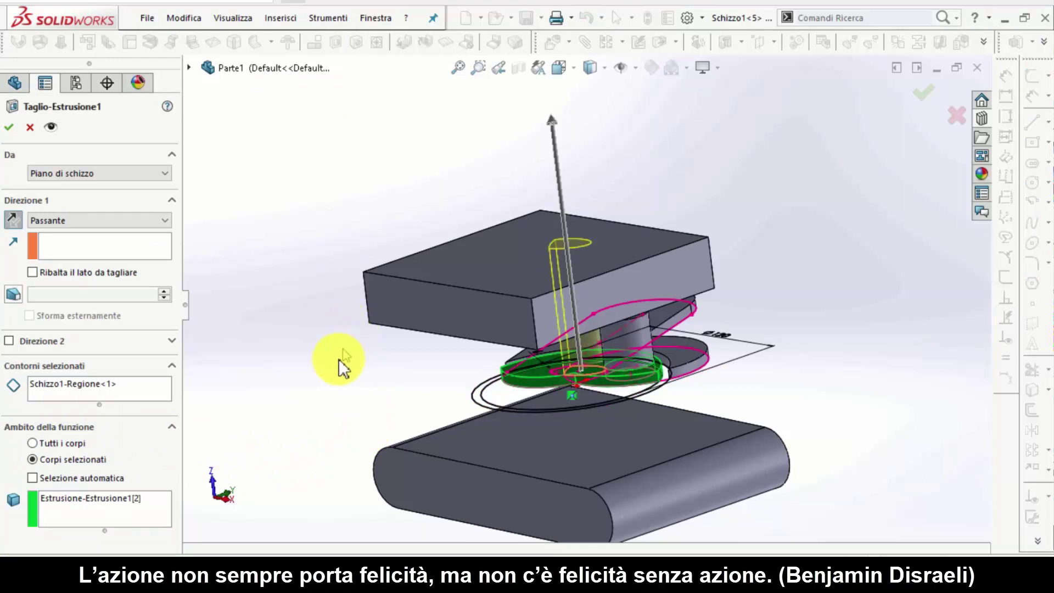
# Step: Set the cut to Passante - Entrambi with Feature Scope Tutti i corpi
pyautogui.click(122, 222)
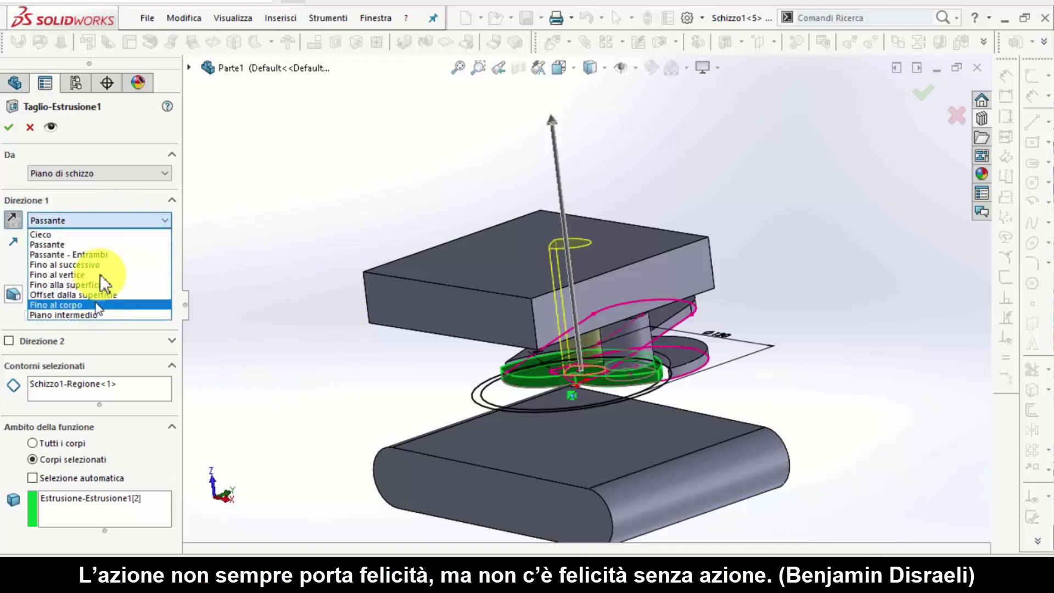
pyautogui.click(107, 245)
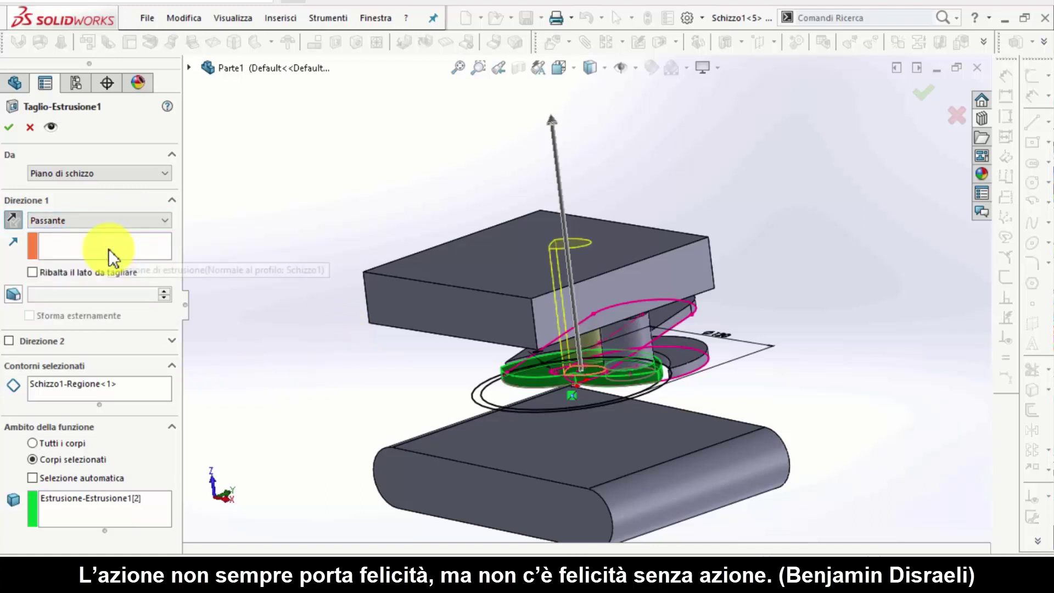
pyautogui.click(111, 222)
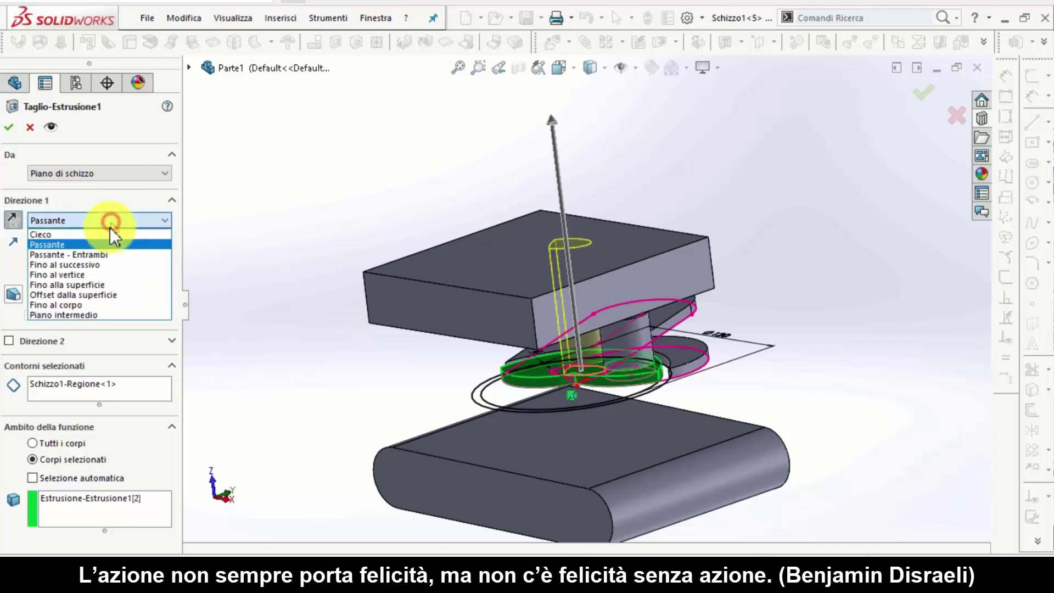
pyautogui.click(100, 254)
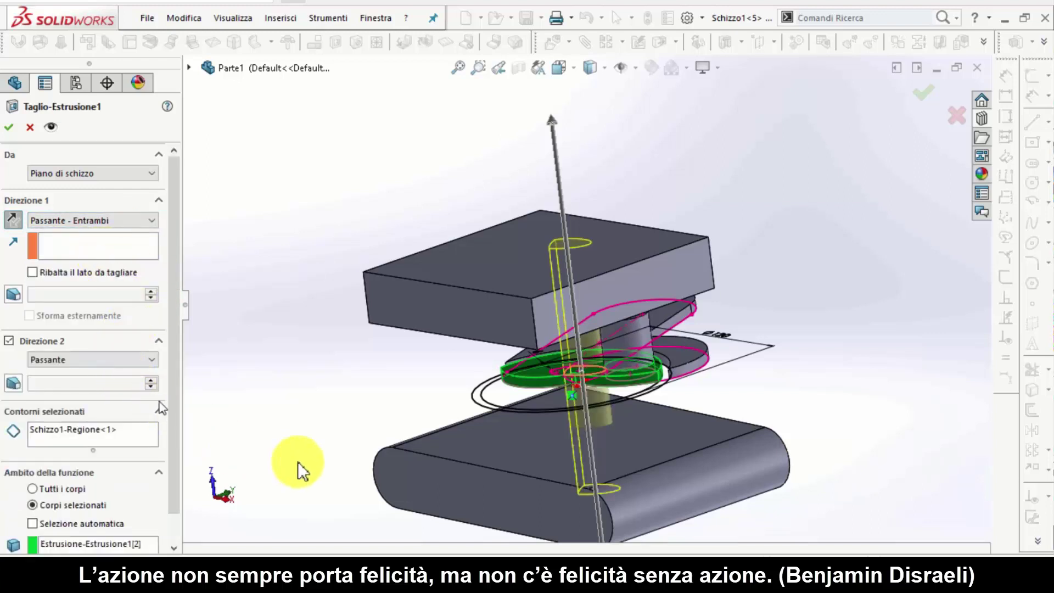
pyautogui.moveTo(300, 471)
pyautogui.mouseDown(button='middle')
pyautogui.moveTo(59, 493)
pyautogui.moveTo(35, 483)
pyautogui.moveTo(47, 487)
pyautogui.mouseUp(button='middle')
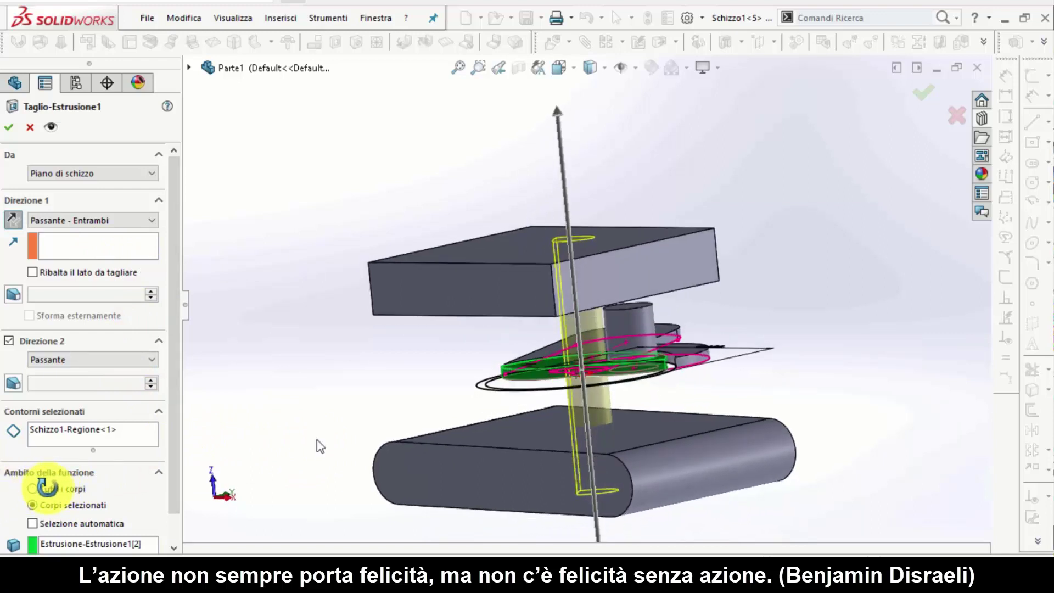
pyautogui.click(47, 488)
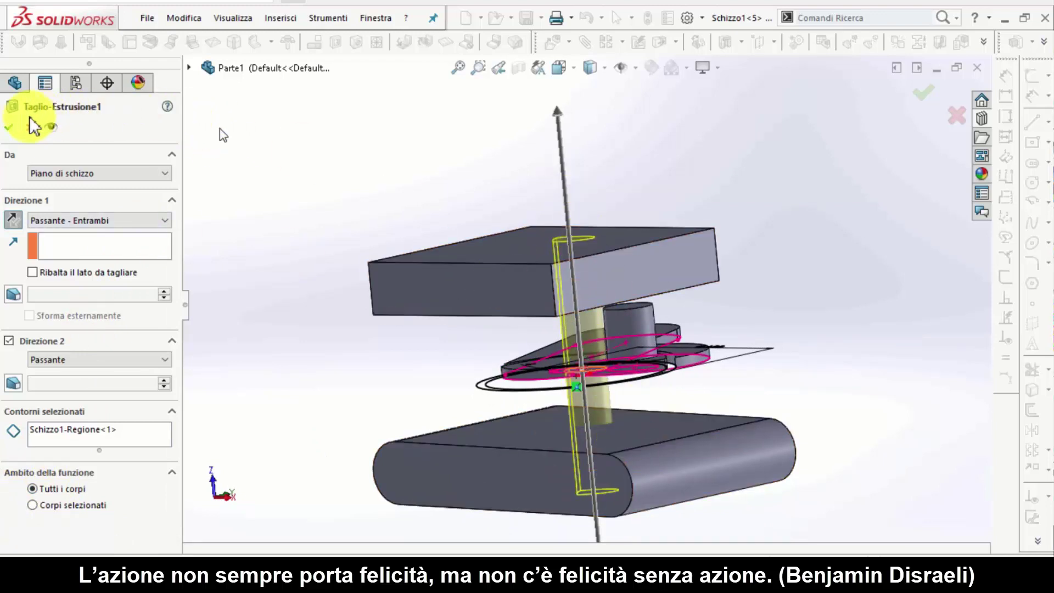
pyautogui.click(9, 126)
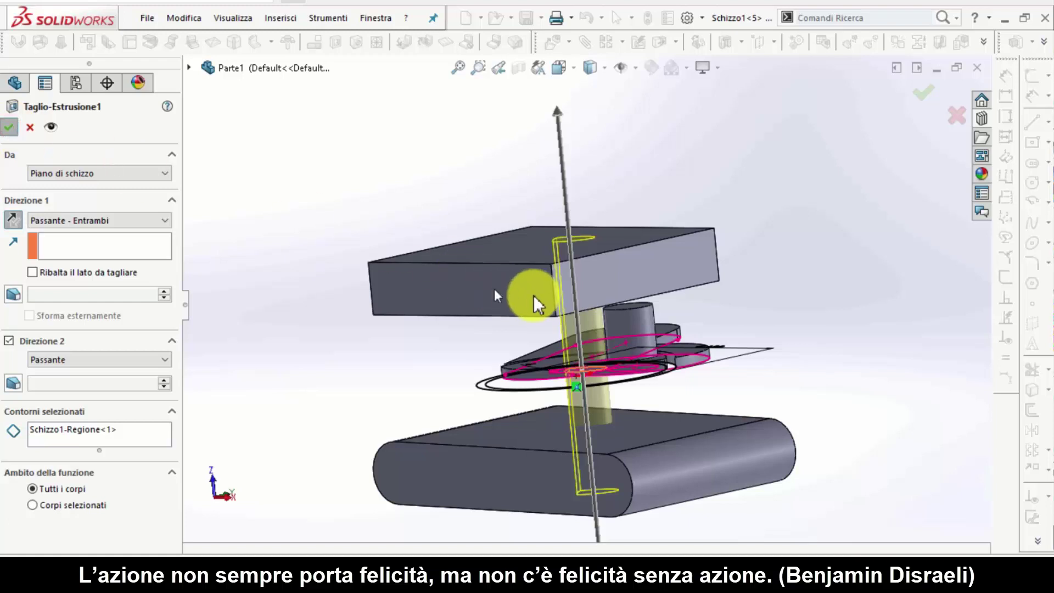
pyautogui.moveTo(514, 156)
pyautogui.mouseDown(button='middle')
pyautogui.moveTo(509, 299)
pyautogui.moveTo(525, 286)
pyautogui.moveTo(553, 301)
pyautogui.moveTo(541, 265)
pyautogui.moveTo(548, 273)
pyautogui.moveTo(523, 287)
pyautogui.moveTo(541, 281)
pyautogui.mouseUp(button='middle')
pyautogui.click(541, 281)
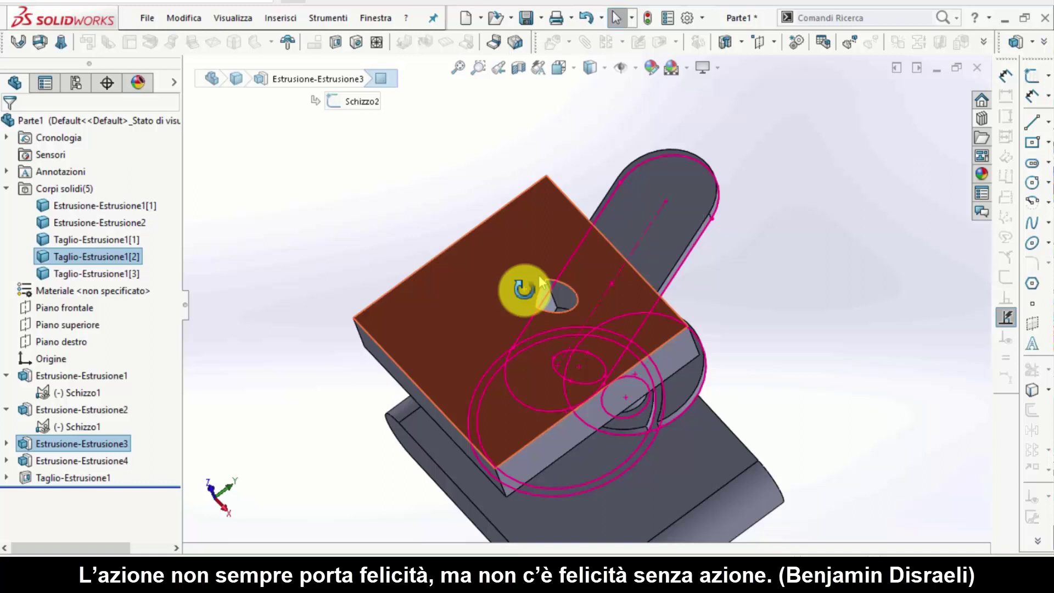
pyautogui.hotkey('ctrl', '8')
pyautogui.click(679, 166)
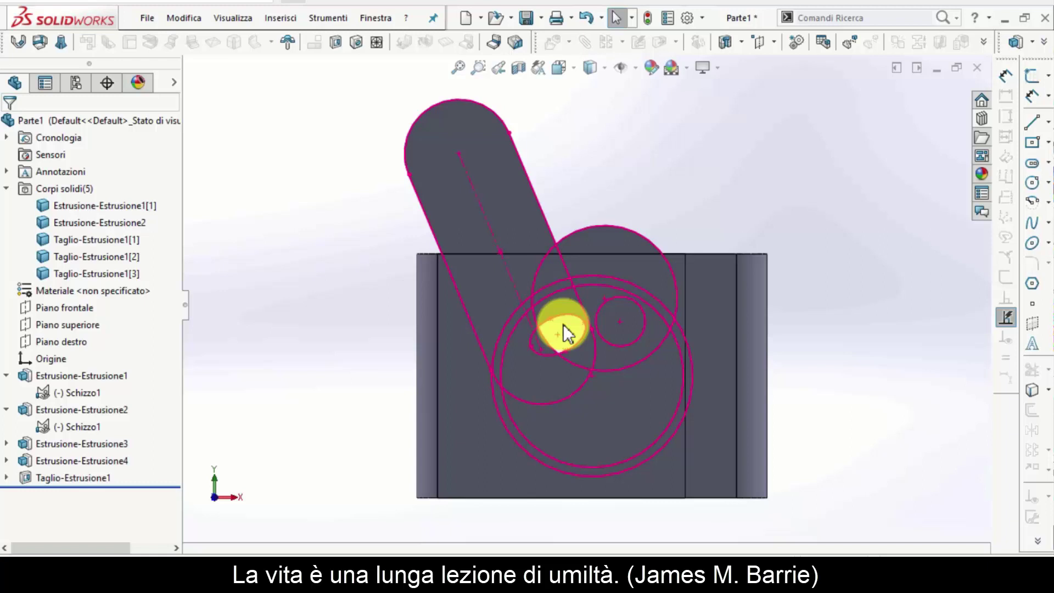
pyautogui.click(354, 389)
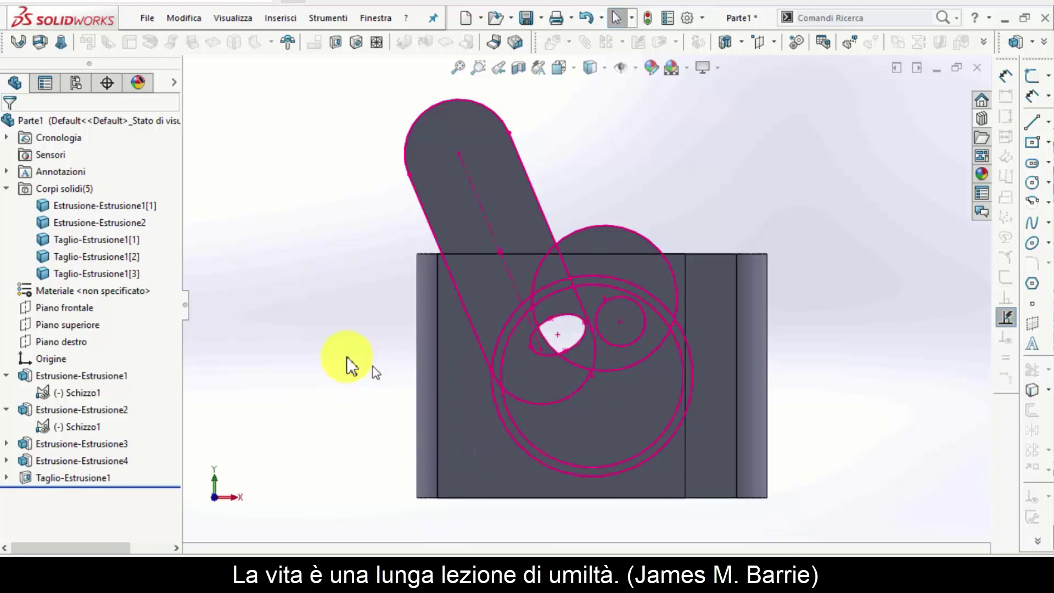
pyautogui.moveTo(348, 371)
pyautogui.mouseDown(button='middle')
pyautogui.moveTo(363, 316)
pyautogui.moveTo(357, 252)
pyautogui.mouseUp(button='middle')
# Step: Re-edit Taglio-Estrusione1 with Corpi selezionati scope, cutting only Estrusione-Estrusione4
pyautogui.click(65, 478)
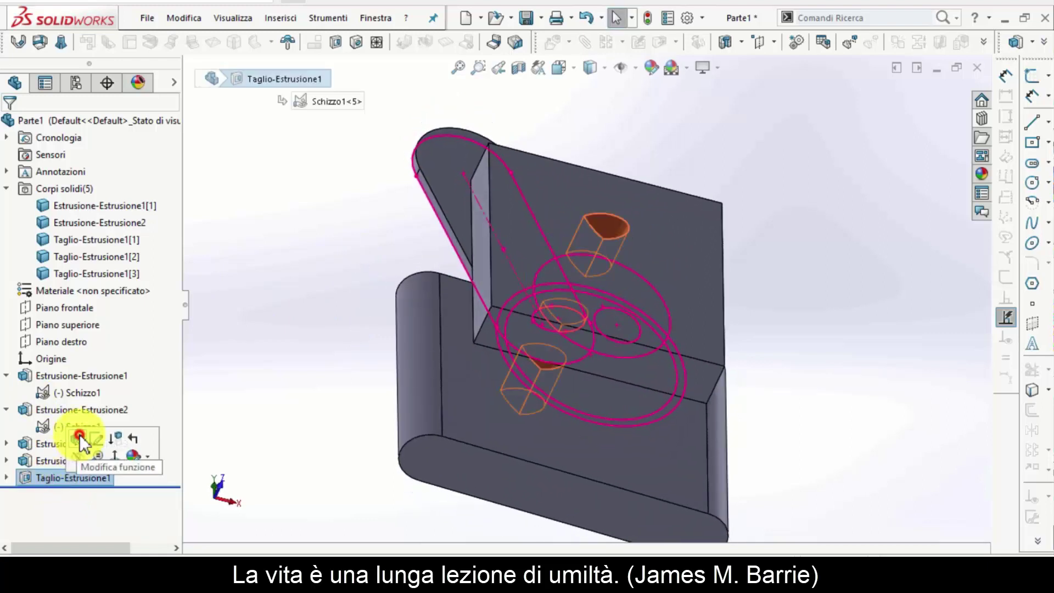
pyautogui.click(80, 434)
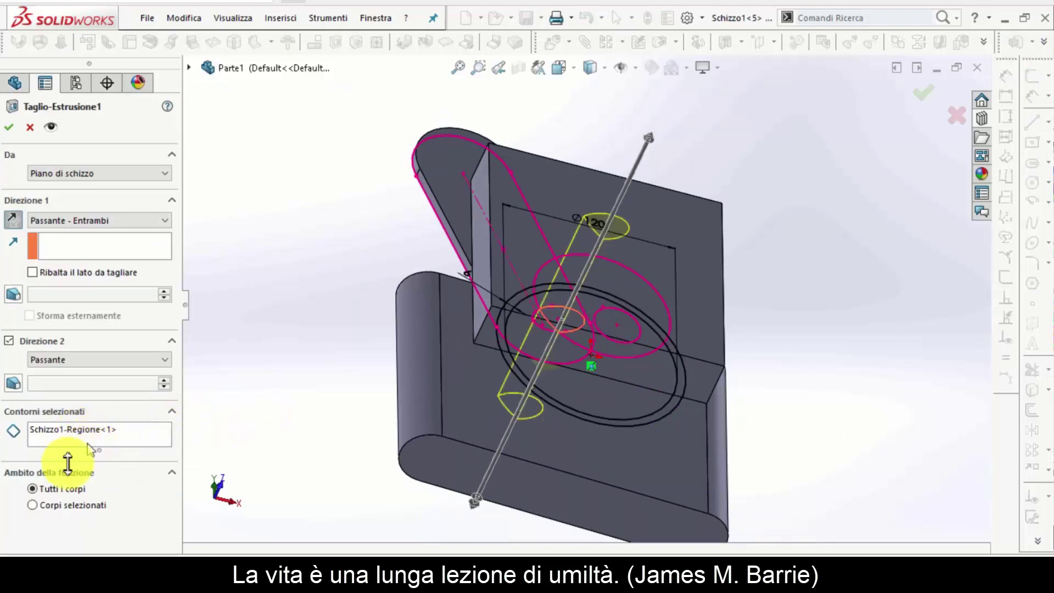
pyautogui.click(57, 505)
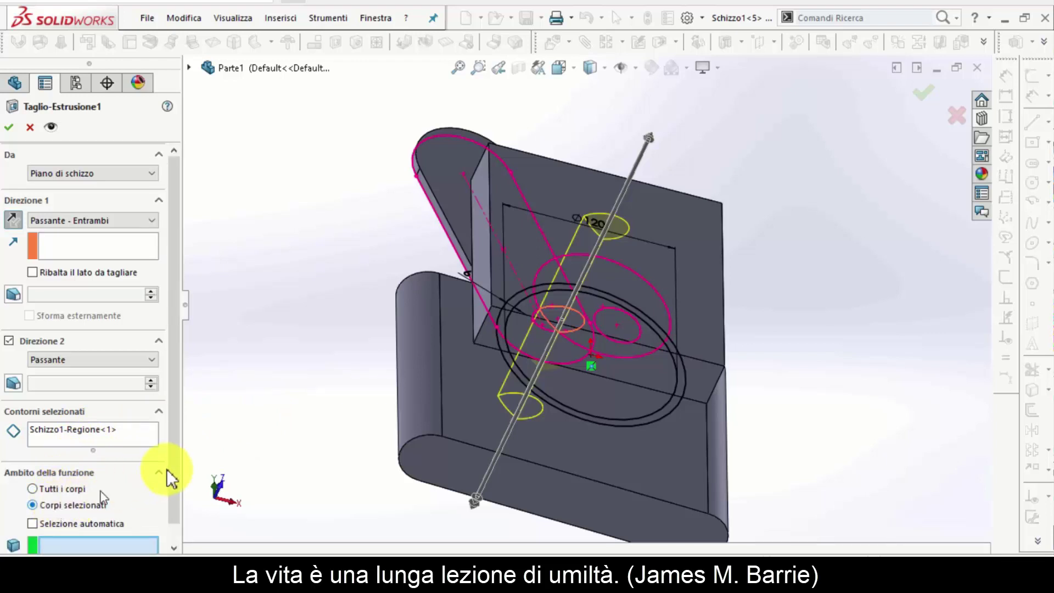
pyautogui.moveTo(174, 462); pyautogui.dragTo(169, 518)
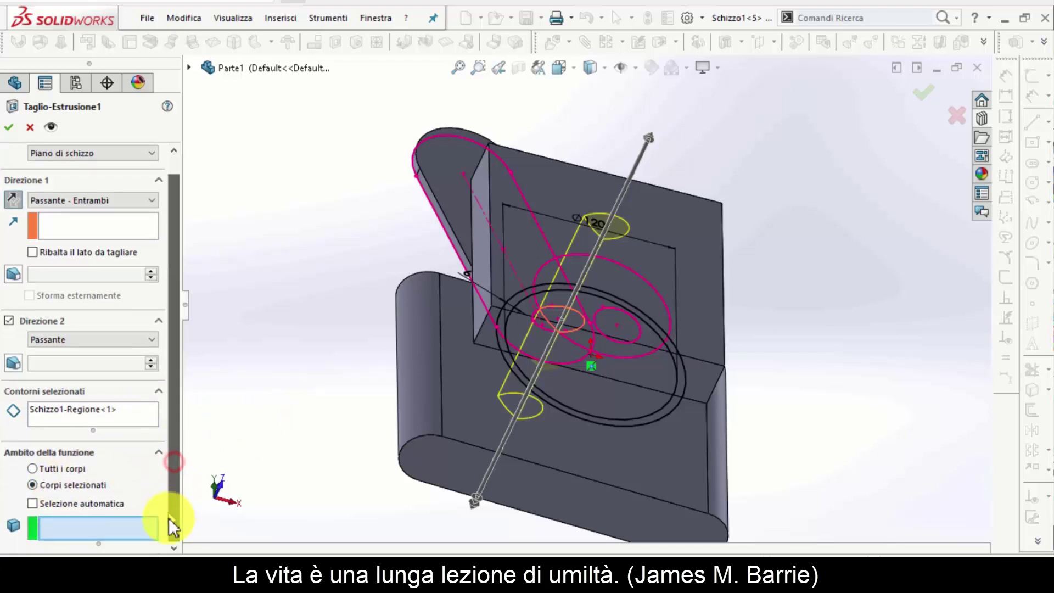
pyautogui.click(37, 503)
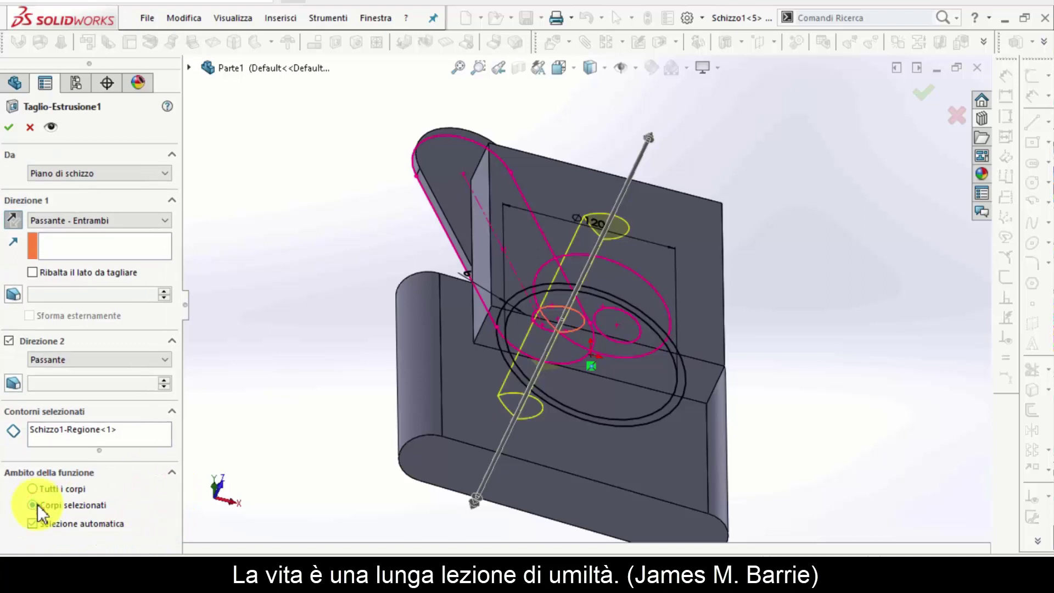
pyautogui.click(32, 523)
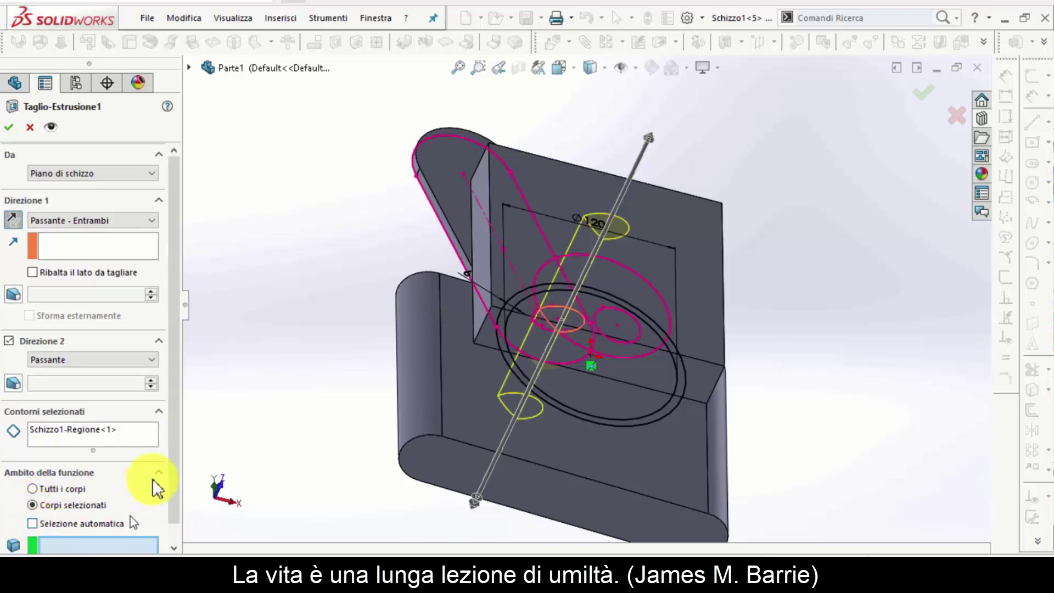
pyautogui.moveTo(176, 459); pyautogui.dragTo(168, 501)
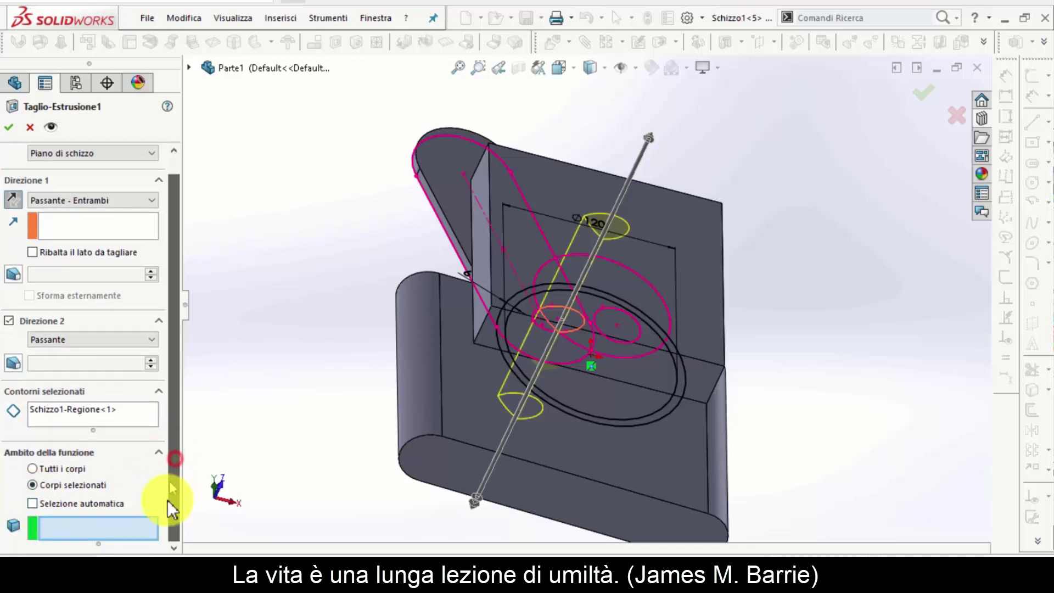
pyautogui.click(140, 522)
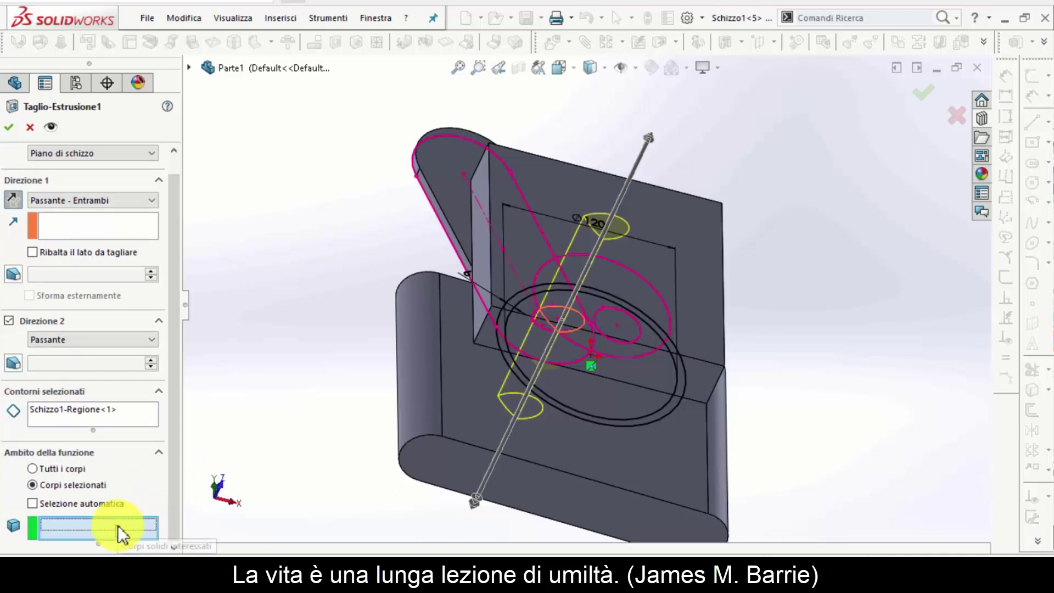
pyautogui.click(444, 427)
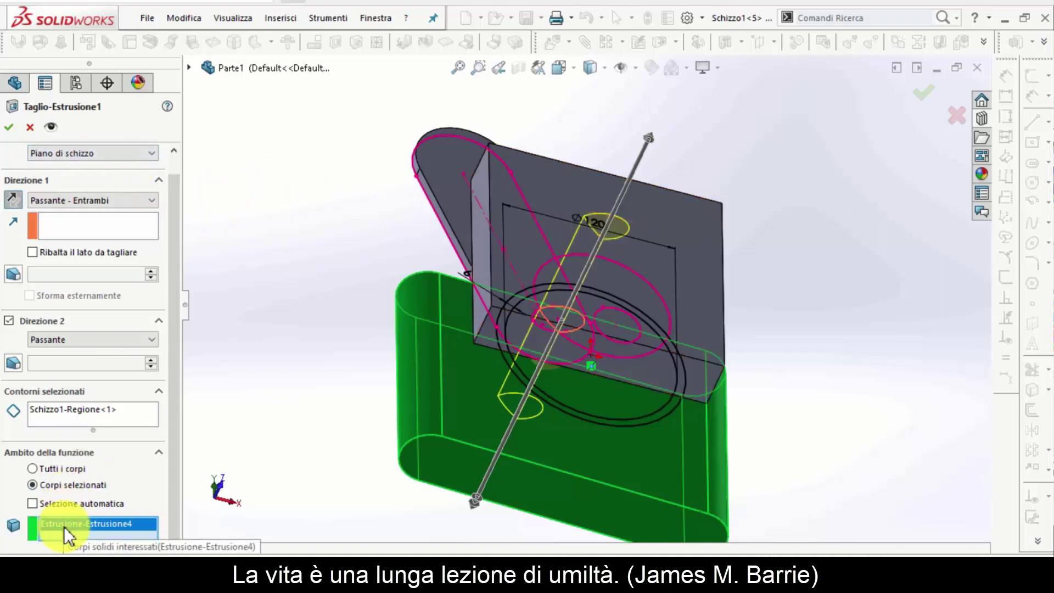
pyautogui.click(11, 127)
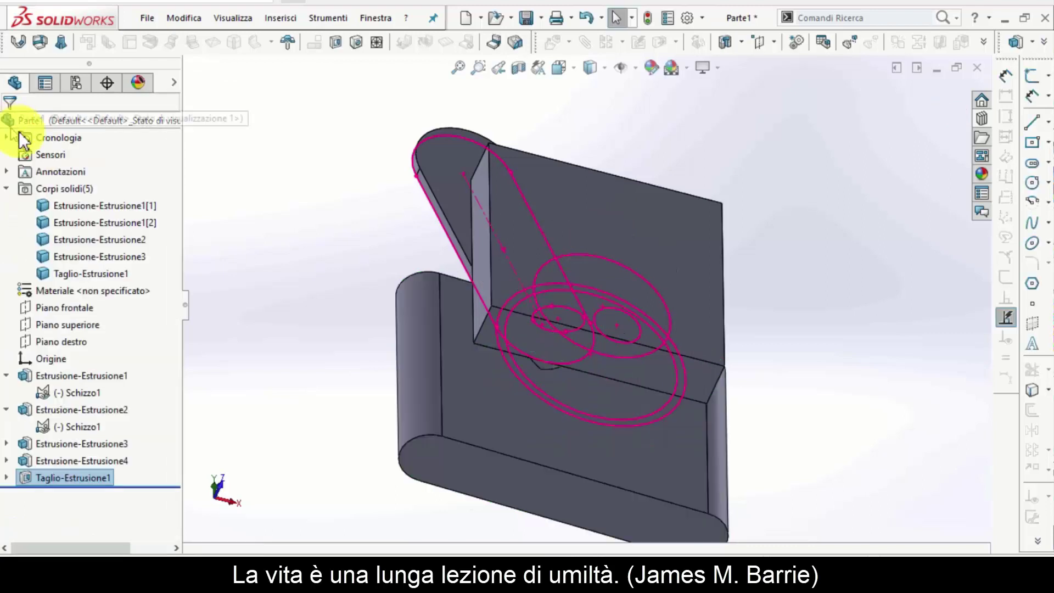
pyautogui.click(268, 206)
pyautogui.moveTo(314, 330)
pyautogui.mouseDown(button='middle')
pyautogui.moveTo(372, 294)
pyautogui.moveTo(673, 247)
pyautogui.moveTo(643, 287)
pyautogui.moveTo(482, 416)
pyautogui.moveTo(453, 409)
pyautogui.moveTo(552, 370)
pyautogui.mouseUp(button='middle')
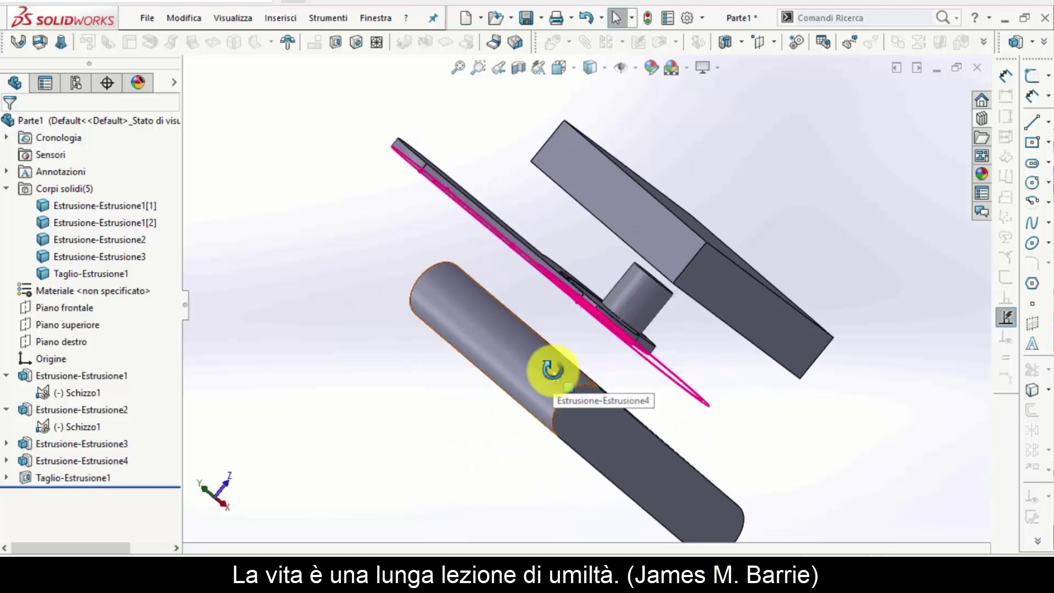
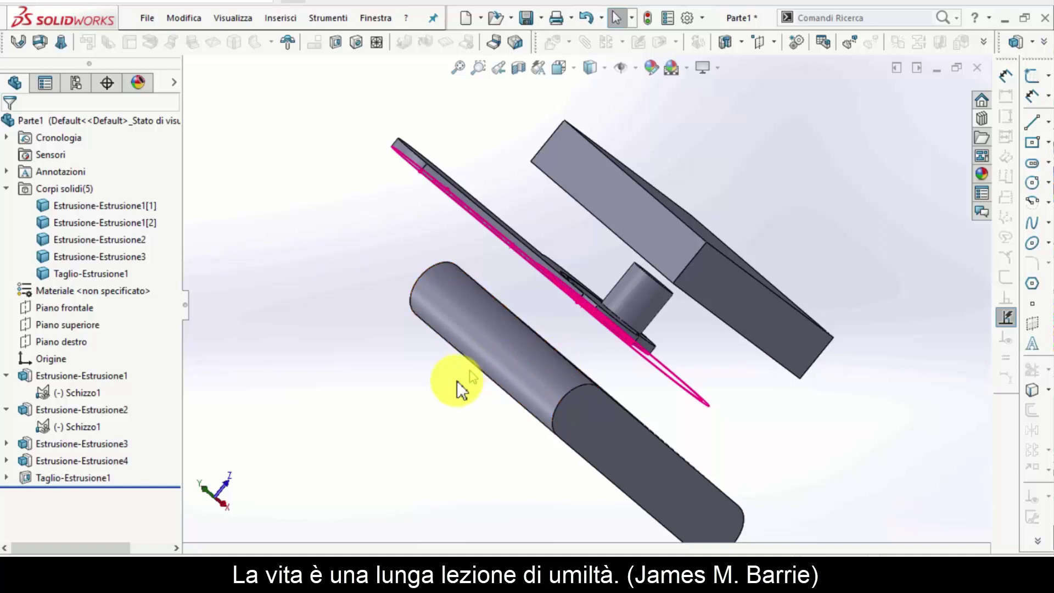
# Step: Roll the part back above Taglio-Estrusione1 so the hole disappears, leaving five bodies
pyautogui.moveTo(420, 395)
pyautogui.mouseDown()
pyautogui.moveTo(514, 374)
pyautogui.moveTo(536, 286)
pyautogui.moveTo(530, 252)
pyautogui.mouseUp()
pyautogui.press('Escape')
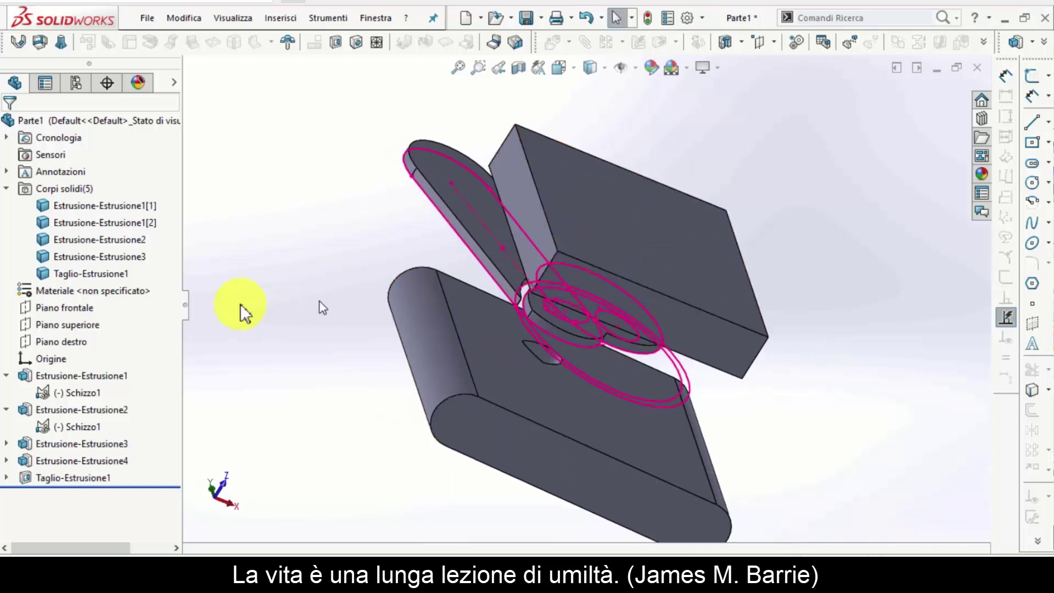
pyautogui.click(69, 257)
pyautogui.click(75, 269)
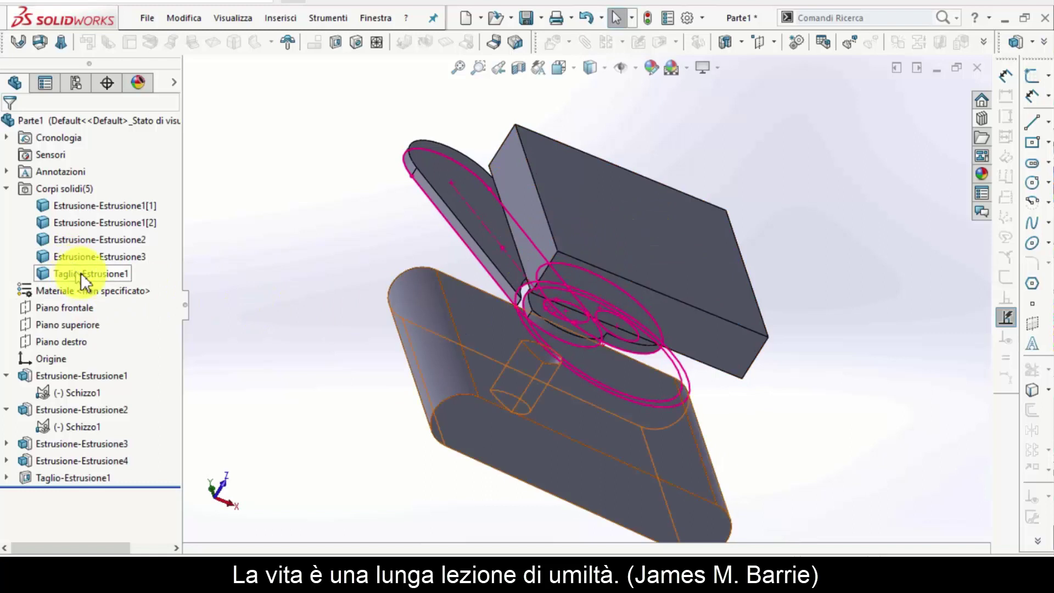
pyautogui.click(240, 301)
pyautogui.click(77, 427)
pyautogui.click(81, 472)
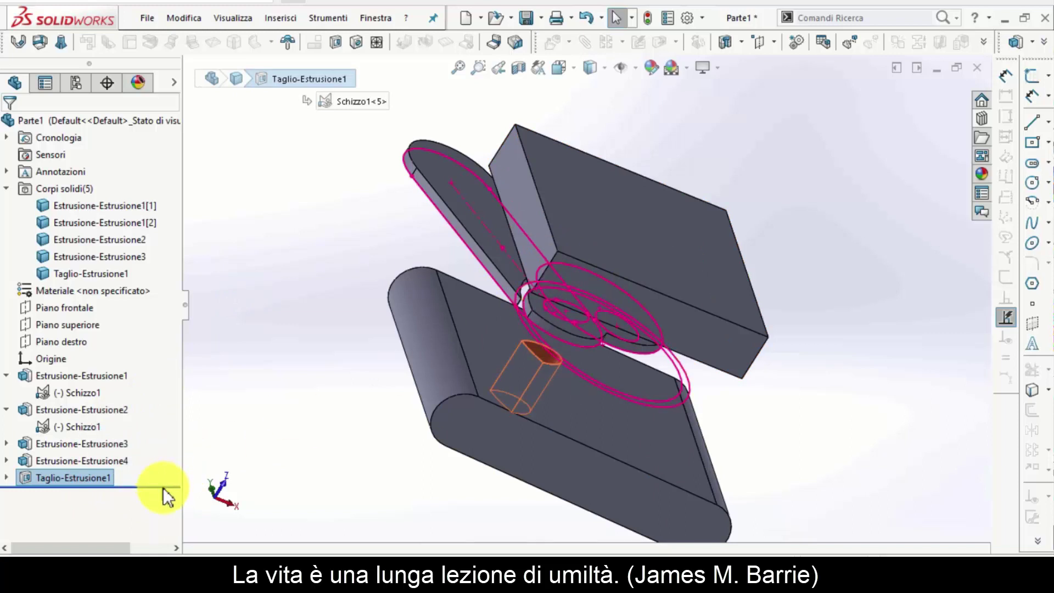
pyautogui.rightClick(107, 475)
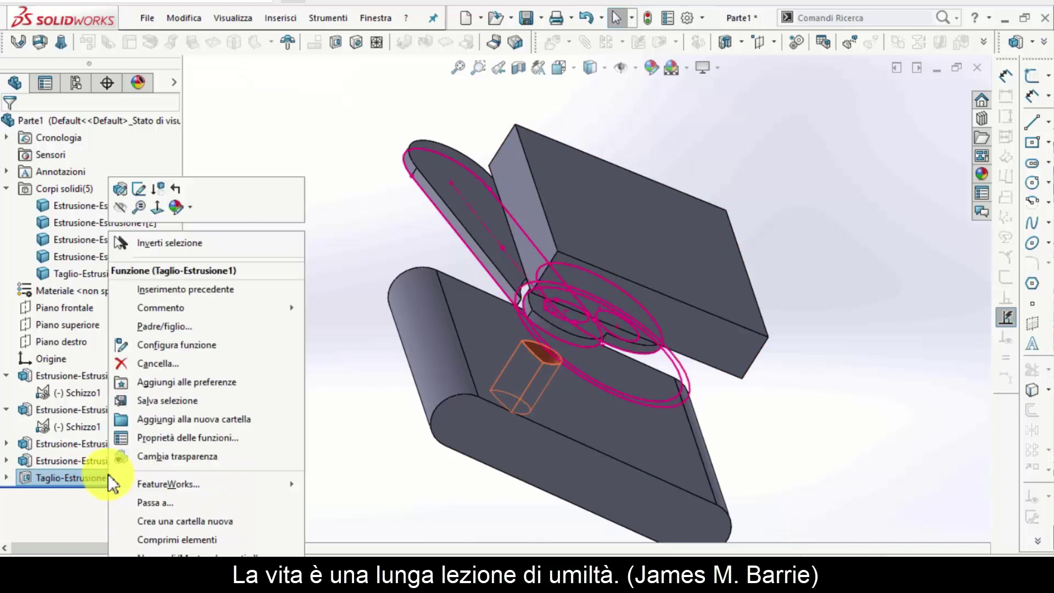
pyautogui.click(179, 189)
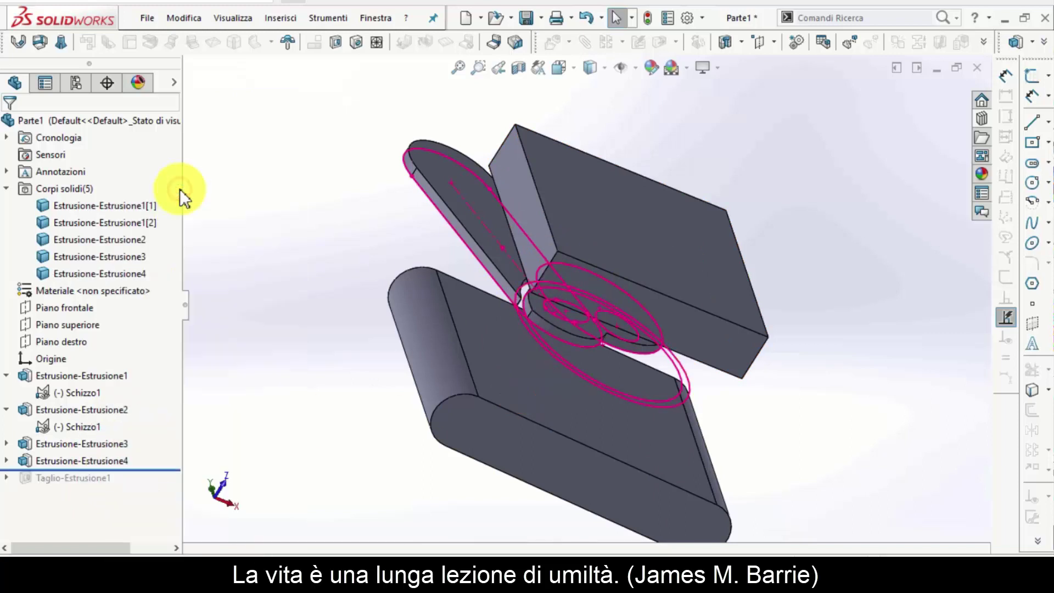
# Step: Clear the upper Estrusione-Estrusione3 box selection and bring up the Inserisci > Funzioni commands
pyautogui.click(324, 258)
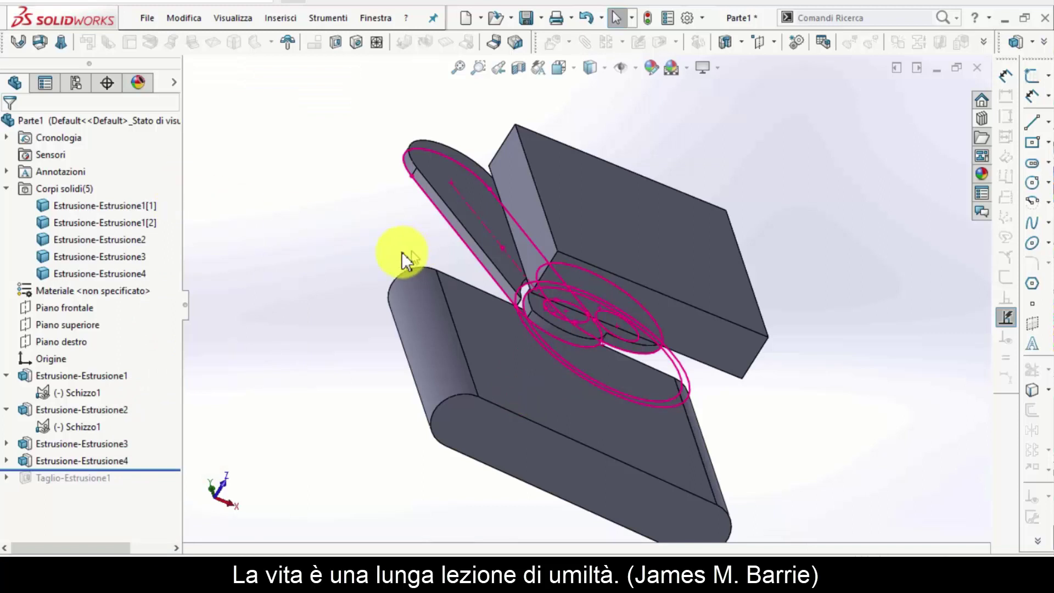
pyautogui.click(581, 229)
pyautogui.click(391, 221)
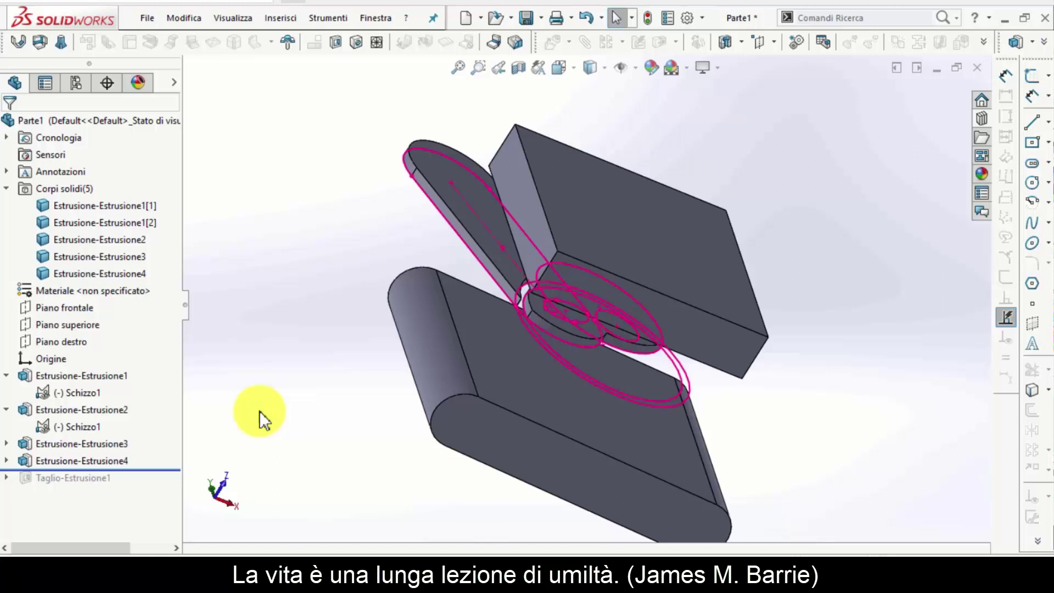
pyautogui.click(274, 367)
pyautogui.click(562, 226)
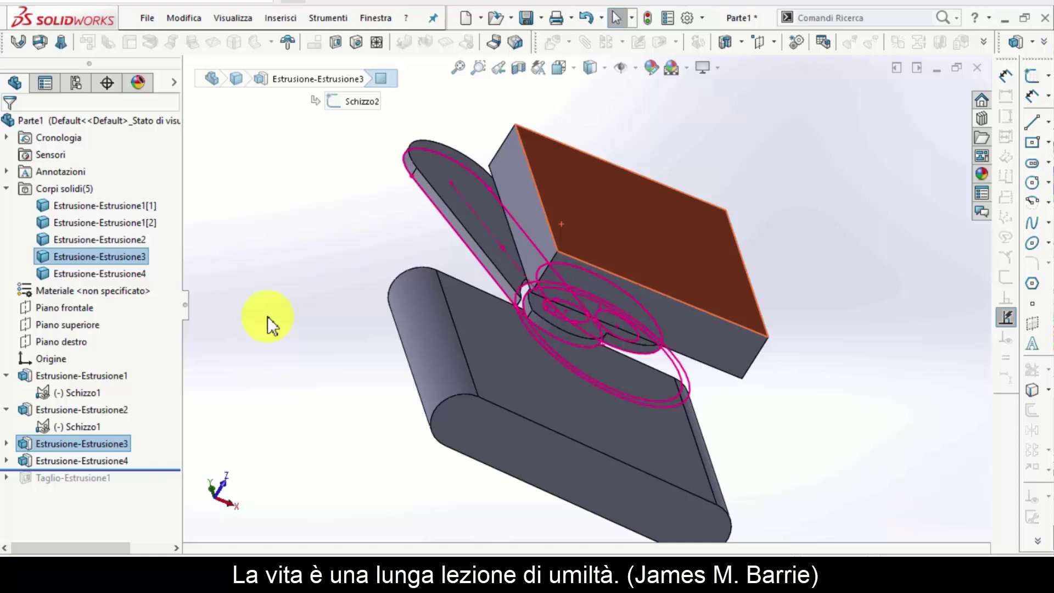
pyautogui.click(270, 313)
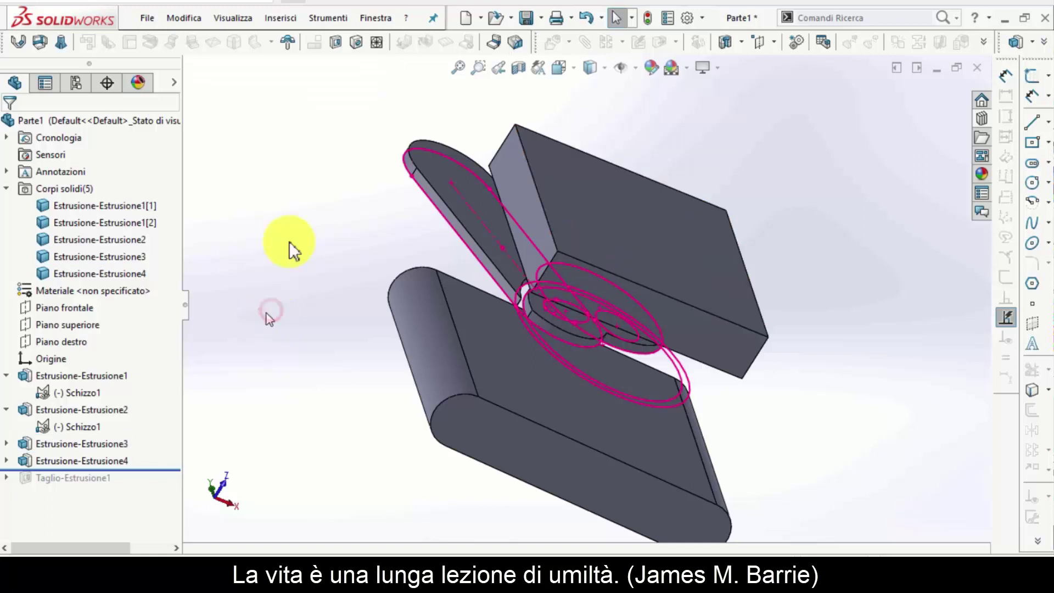
pyautogui.click(279, 18)
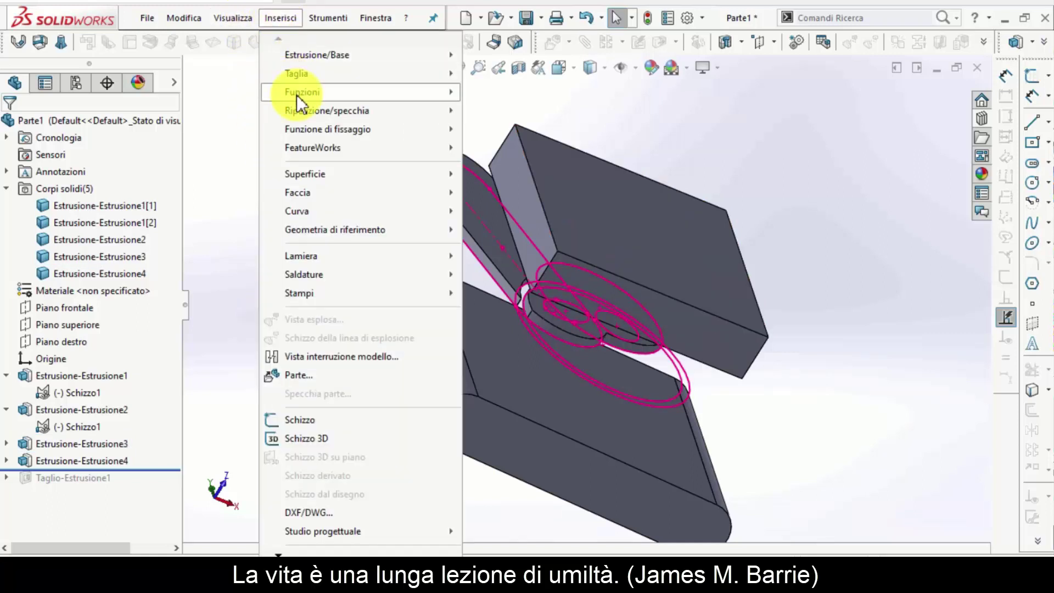
pyautogui.moveTo(302, 91)
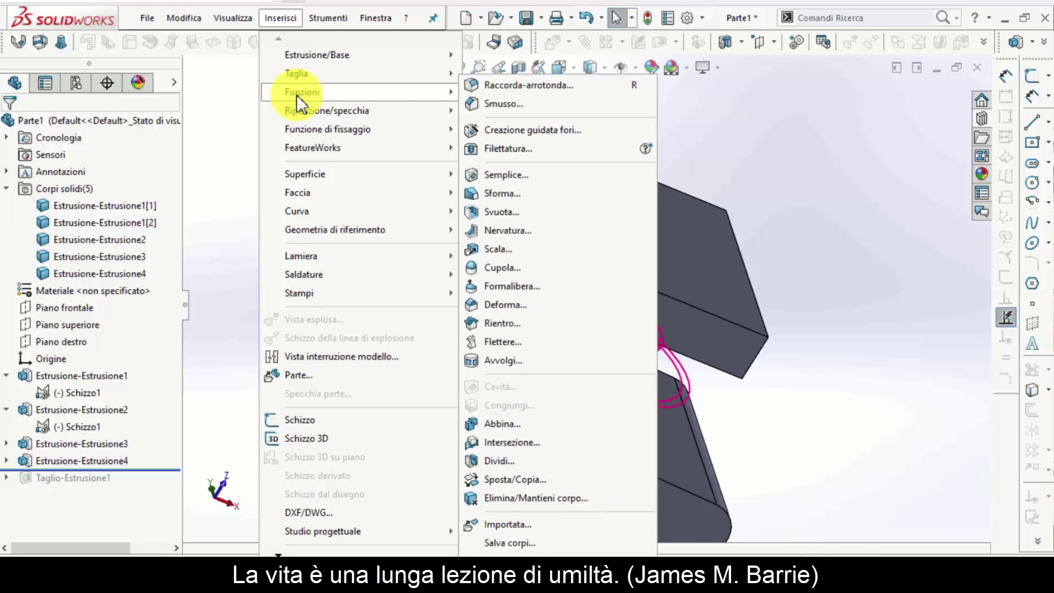
# Step: Start Sposta/Copia body in Trasforma/Ruota mode, with ΔX, ΔY and ΔZ at 0.00mm
pyautogui.click(543, 479)
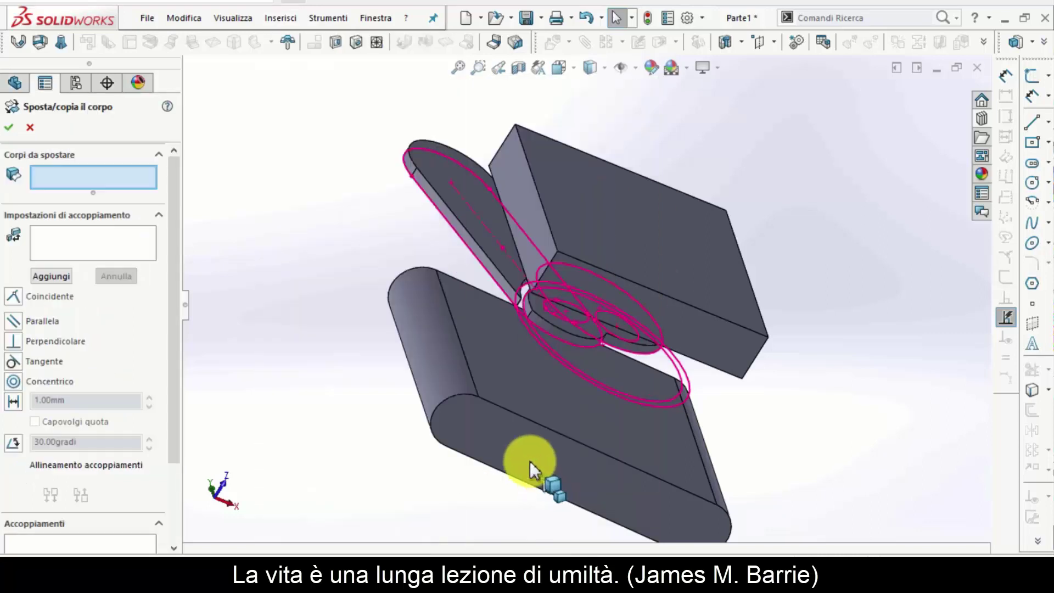
pyautogui.click(109, 182)
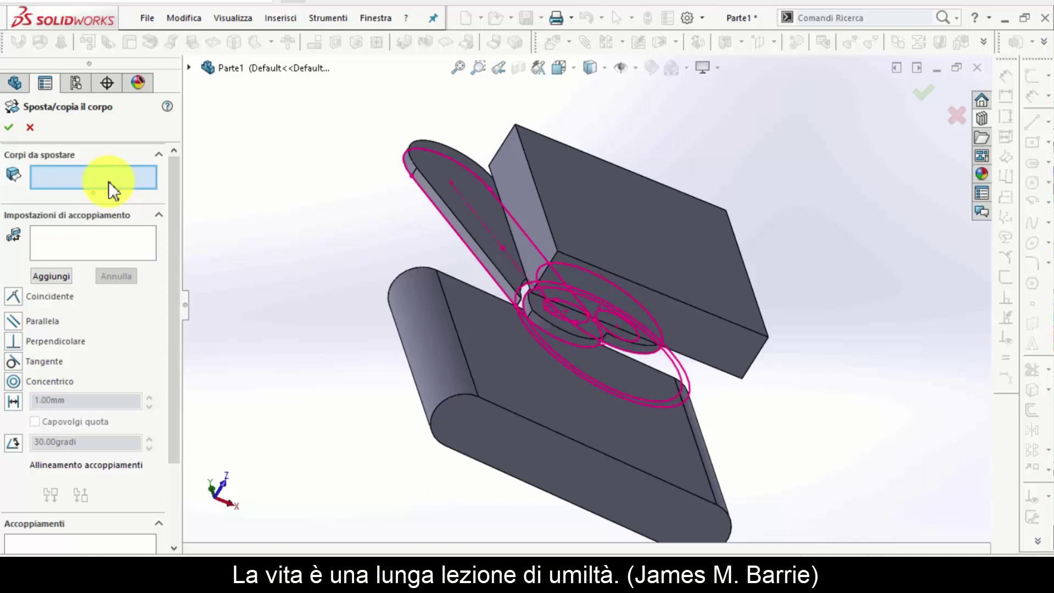
pyautogui.moveTo(173, 208); pyautogui.dragTo(175, 302)
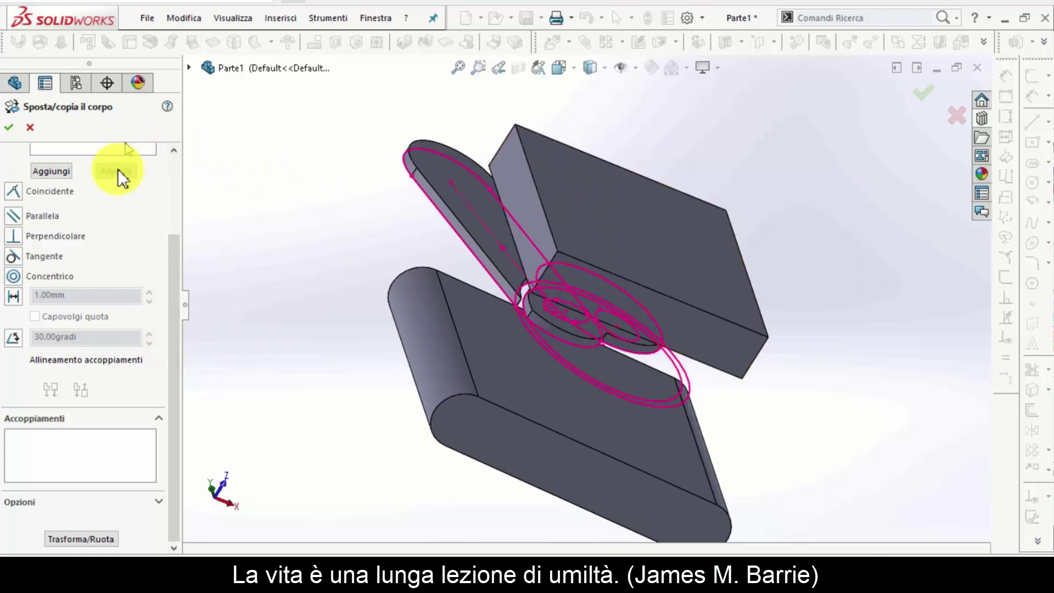
pyautogui.click(94, 535)
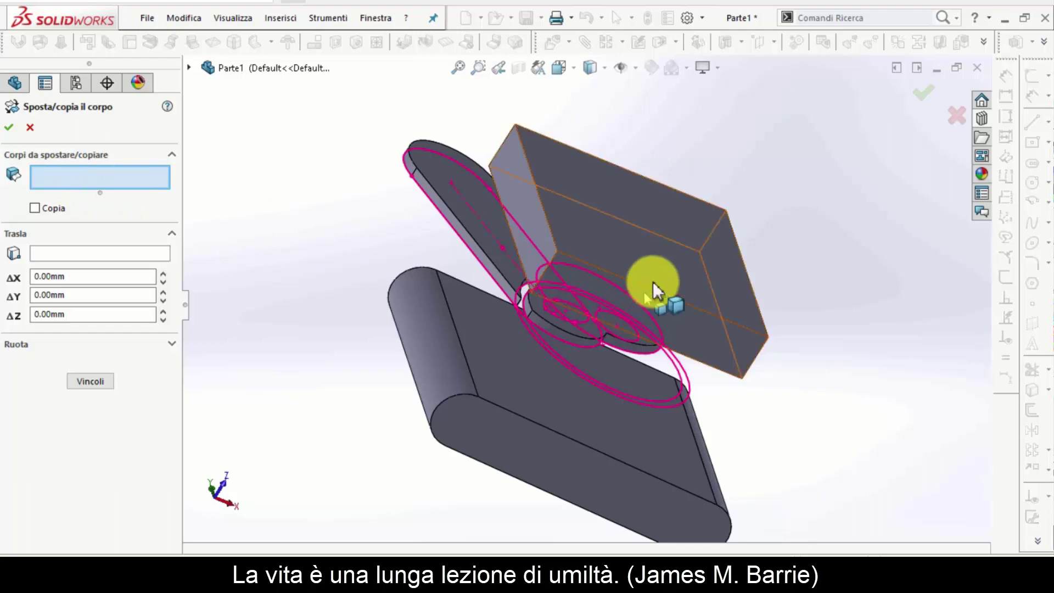
# Step: Pick the Estrusione-Estrusione3 box, offset it along Z, and switch to copying with 2 instances
pyautogui.click(658, 266)
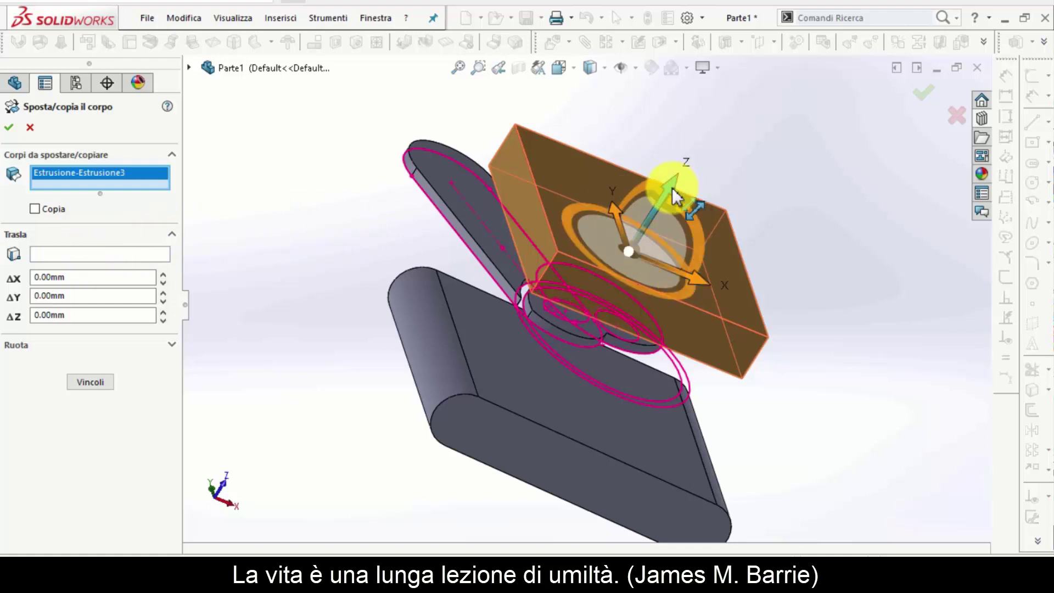
pyautogui.moveTo(672, 189)
pyautogui.mouseDown()
pyautogui.moveTo(726, 137)
pyautogui.moveTo(647, 169)
pyautogui.mouseUp()
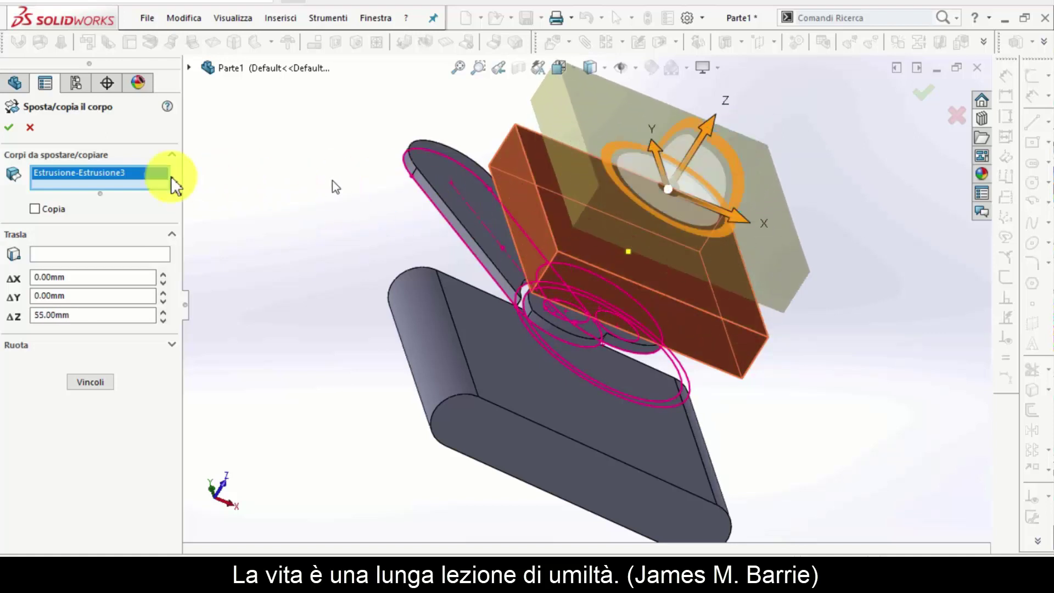
pyautogui.click(35, 210)
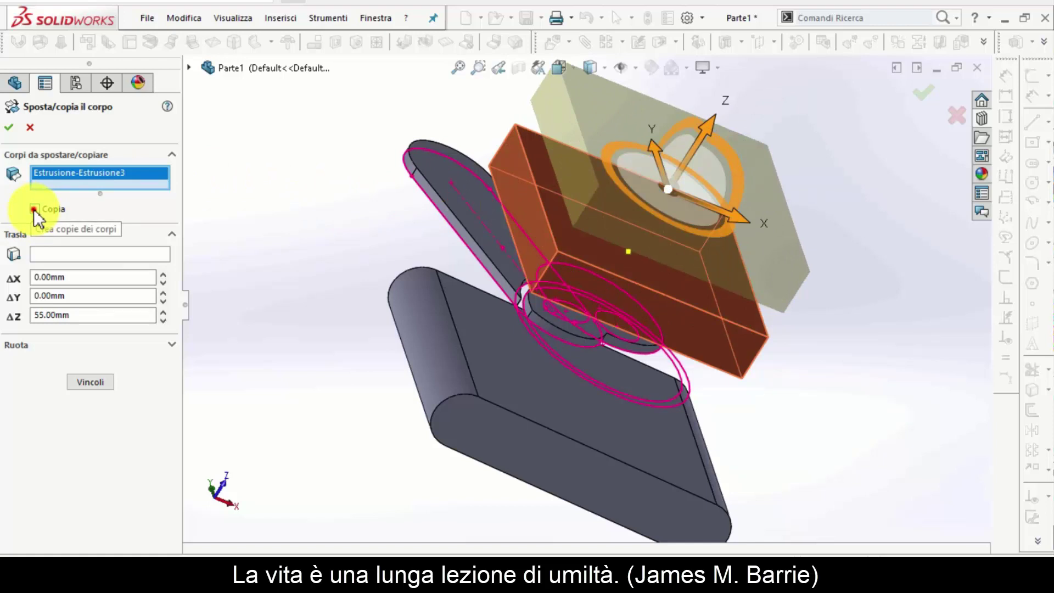
pyautogui.click(34, 209)
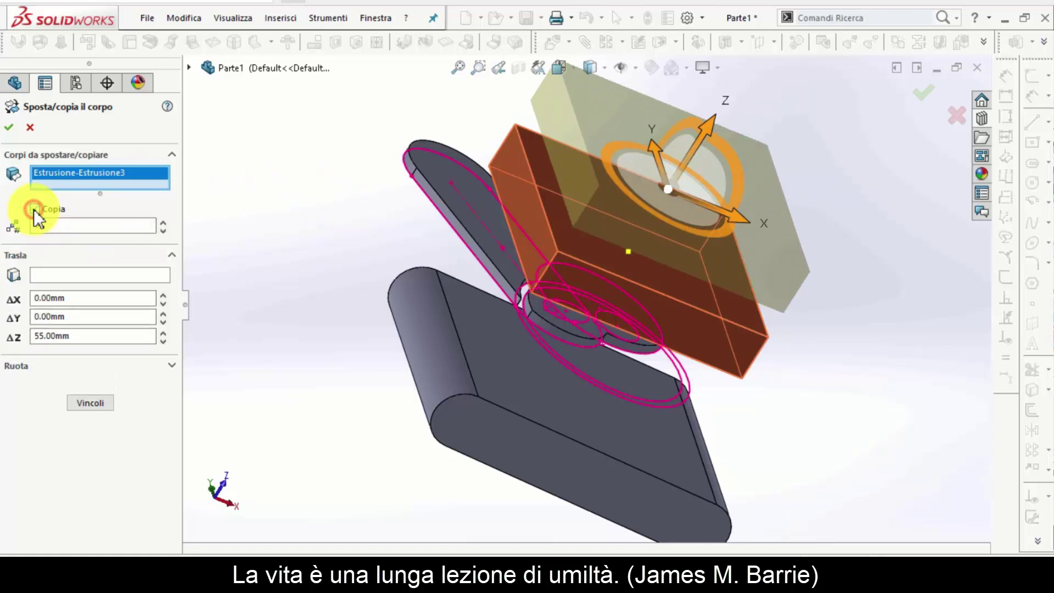
pyautogui.click(161, 221)
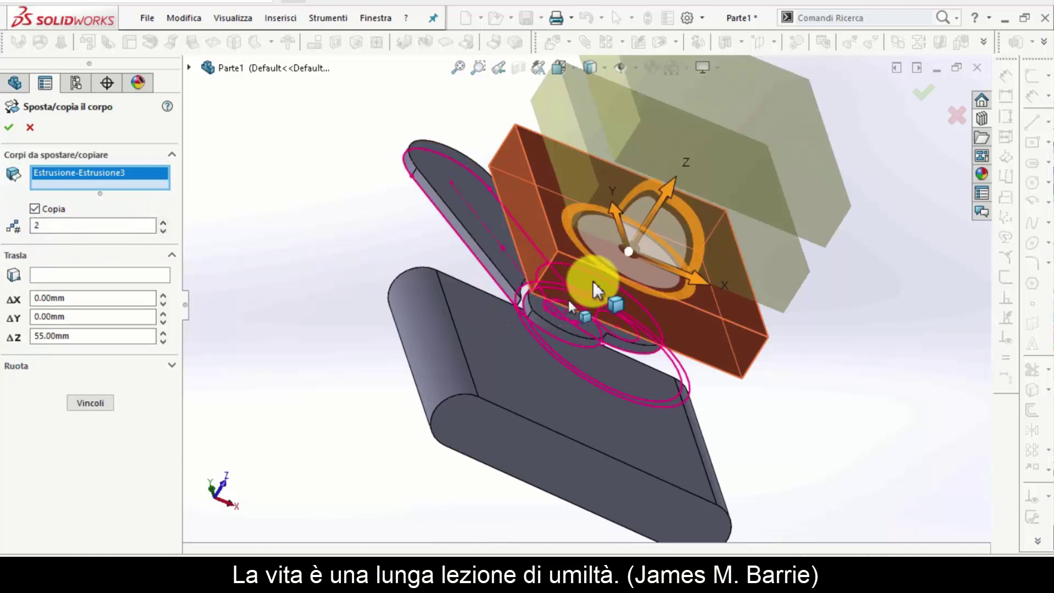
# Step: Widen the Z spacing to 75.47618853 mm and raise the copy count to 3
pyautogui.scroll(2, 593, 281)
pyautogui.scroll(2, 658, 242)
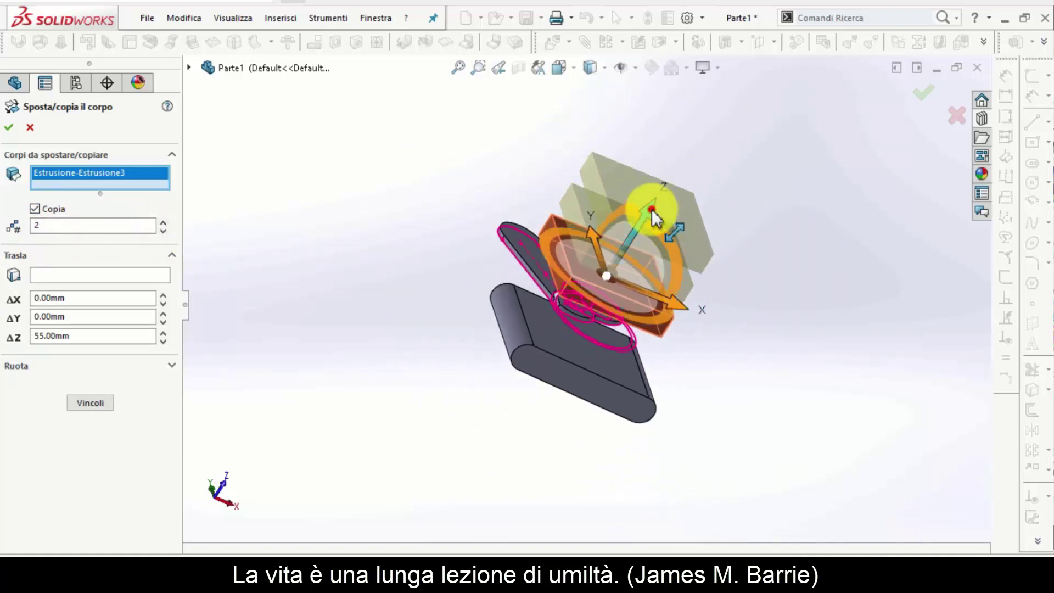
pyautogui.moveTo(653, 211)
pyautogui.mouseDown()
pyautogui.moveTo(663, 200)
pyautogui.moveTo(89, 336)
pyautogui.mouseUp()
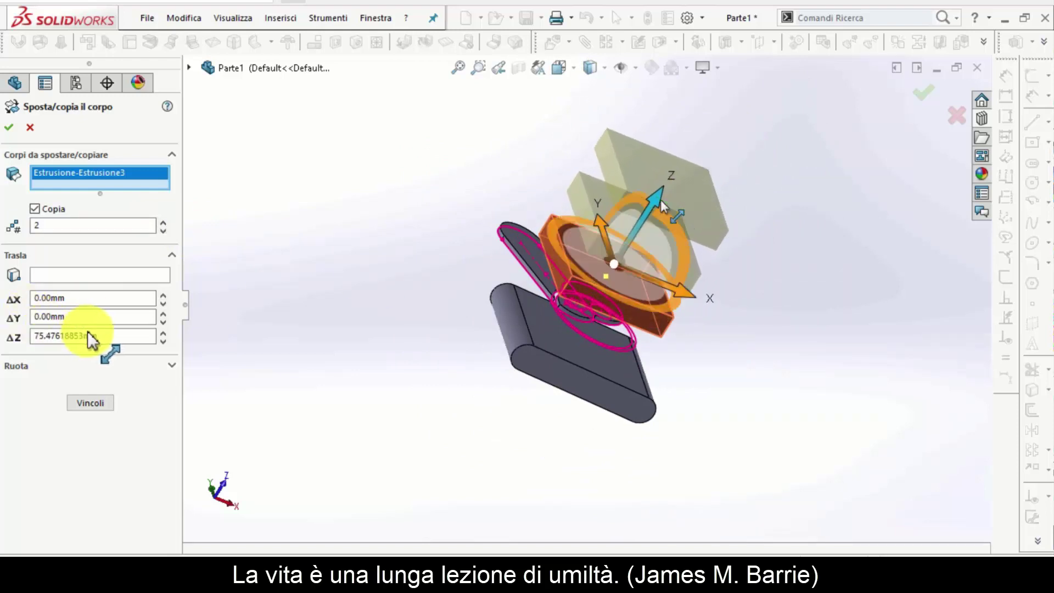
pyautogui.click(163, 221)
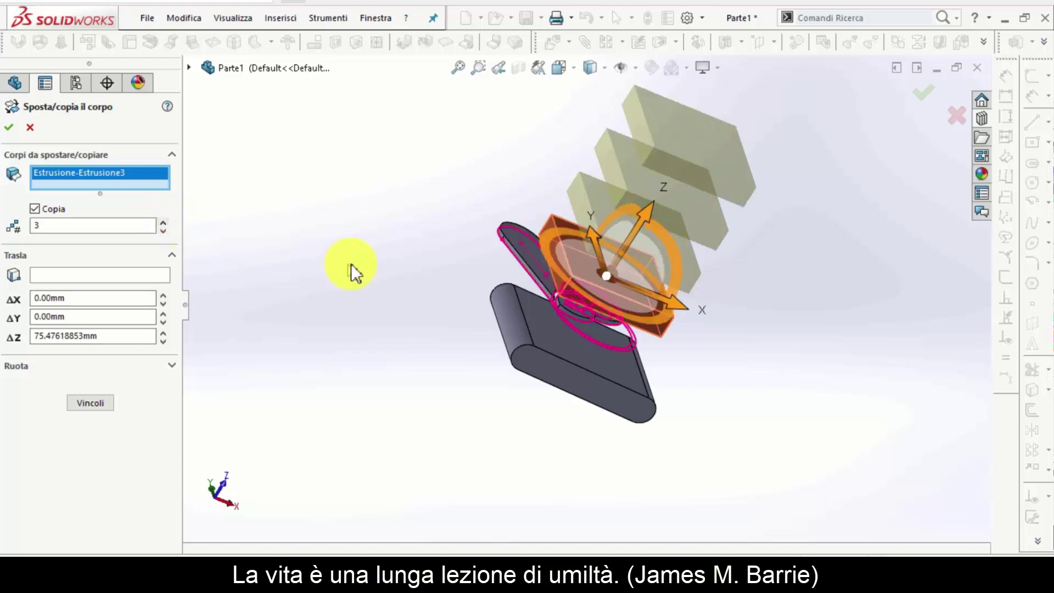
pyautogui.moveTo(637, 241)
pyautogui.mouseDown()
pyautogui.moveTo(648, 264)
pyautogui.moveTo(677, 254)
pyautogui.mouseUp()
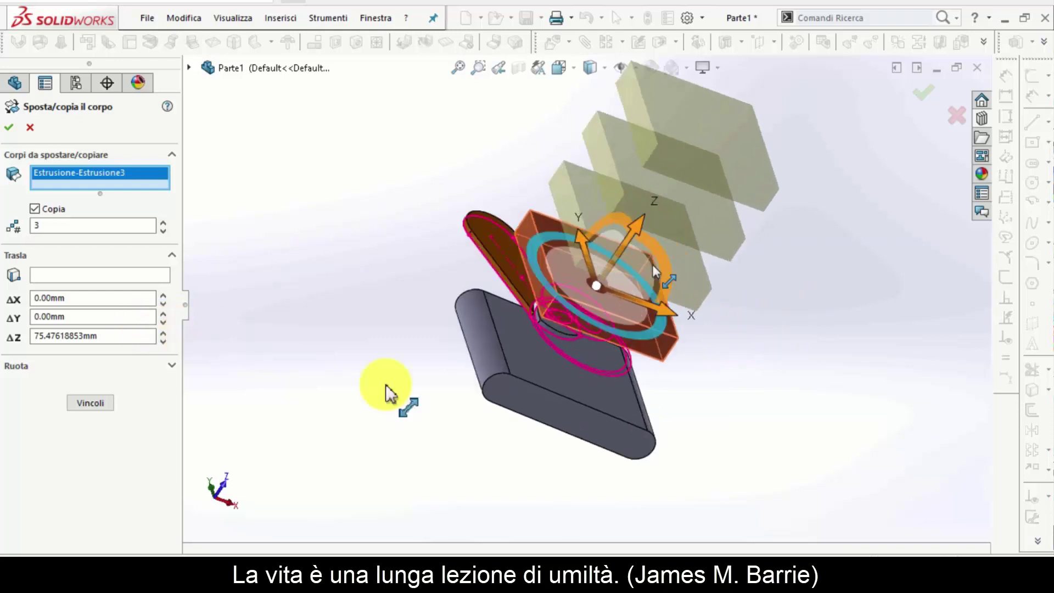
pyautogui.moveTo(675, 348); pyautogui.dragTo(393, 393, button='middle')
# Step: Rotate the three Estrusione-Estrusione3 copies 319 degrees about Y
pyautogui.click(171, 366)
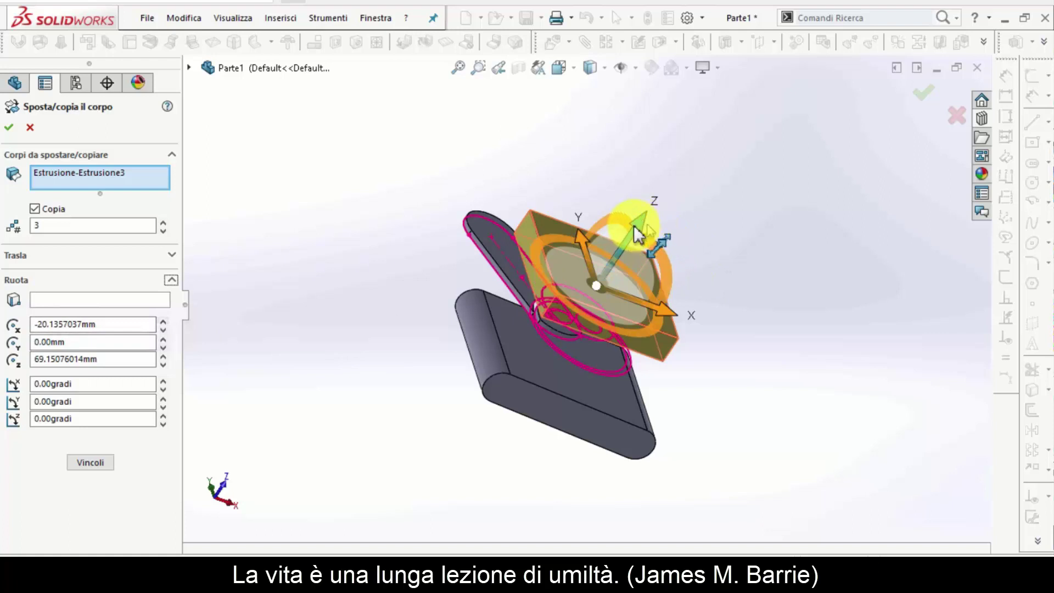
pyautogui.moveTo(637, 229)
pyautogui.mouseDown()
pyautogui.moveTo(686, 193)
pyautogui.moveTo(736, 129)
pyautogui.moveTo(661, 258)
pyautogui.moveTo(732, 199)
pyautogui.moveTo(752, 146)
pyautogui.moveTo(717, 176)
pyautogui.moveTo(719, 195)
pyautogui.moveTo(805, 204)
pyautogui.moveTo(700, 202)
pyautogui.moveTo(807, 237)
pyautogui.mouseUp()
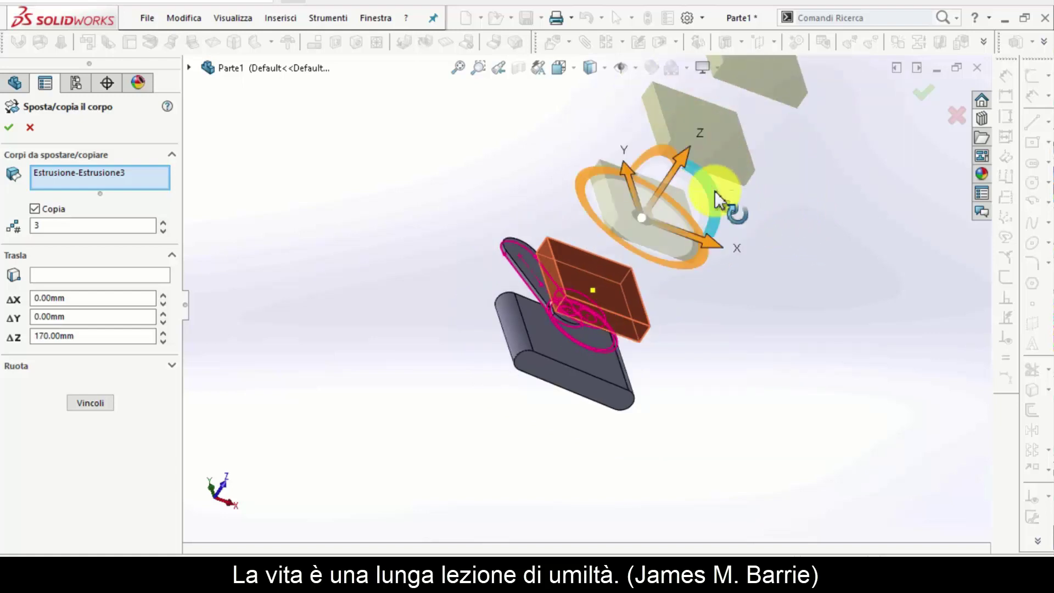
pyautogui.moveTo(715, 190); pyautogui.dragTo(681, 164)
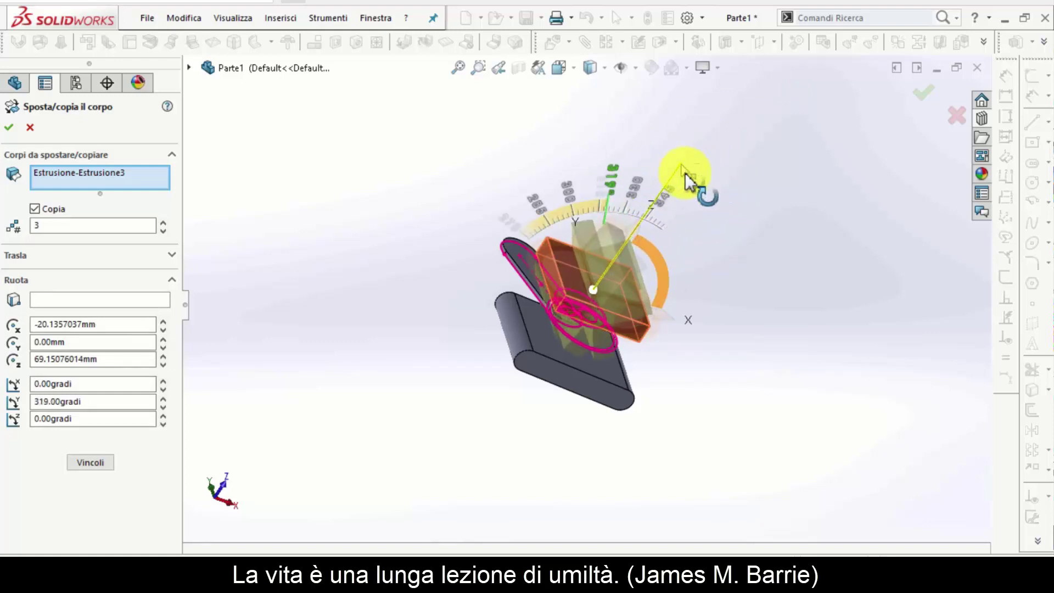
pyautogui.moveTo(680, 164); pyautogui.dragTo(685, 173)
pyautogui.scroll(-1, 713, 271)
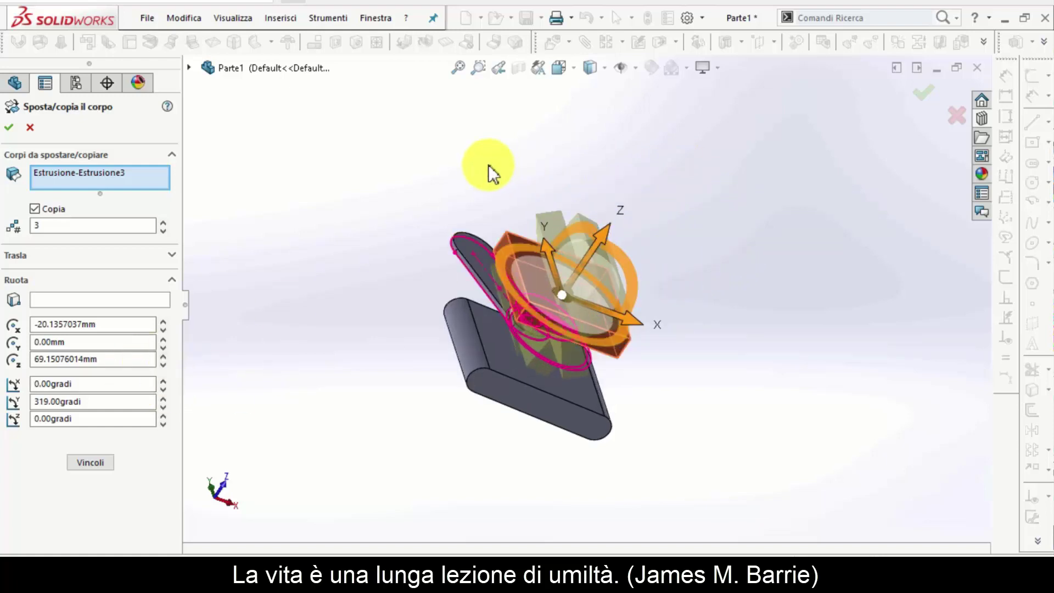
# Step: Orbit the view to check the fanned copies in the preview
pyautogui.click(465, 168)
pyautogui.scroll(-2, 497, 181)
pyautogui.scroll(-1, 546, 231)
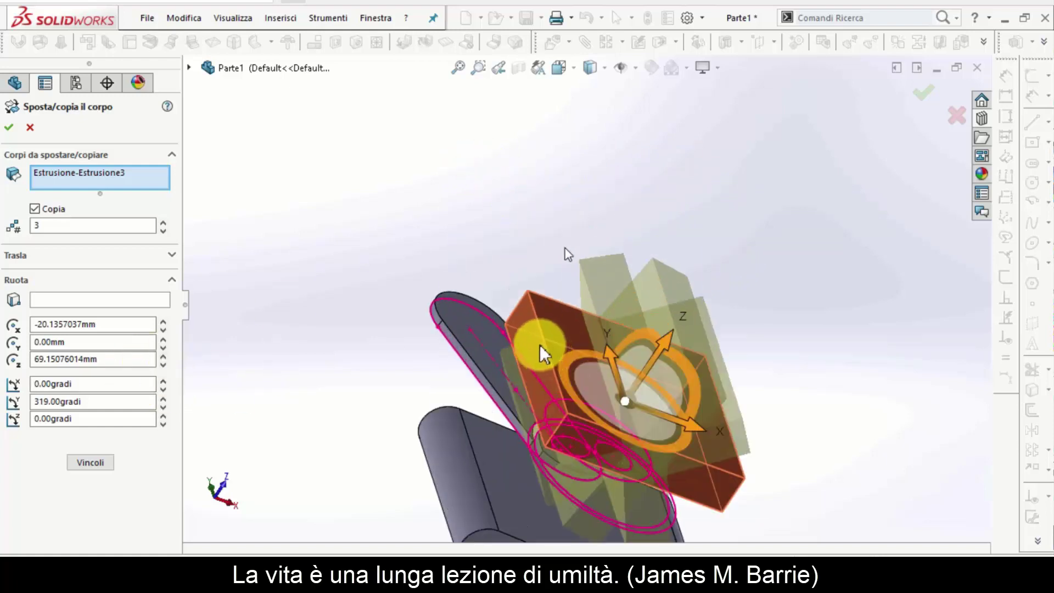
pyautogui.scroll(-1, 564, 248)
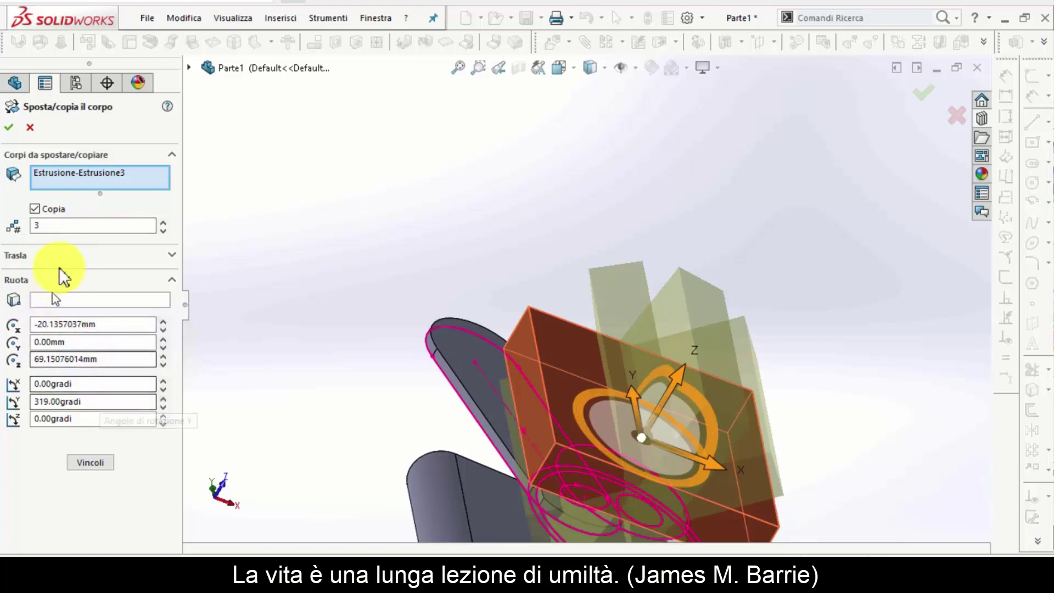
pyautogui.moveTo(658, 384)
pyautogui.mouseDown(button='middle')
pyautogui.moveTo(503, 301)
pyautogui.moveTo(107, 324)
pyautogui.mouseUp(button='middle')
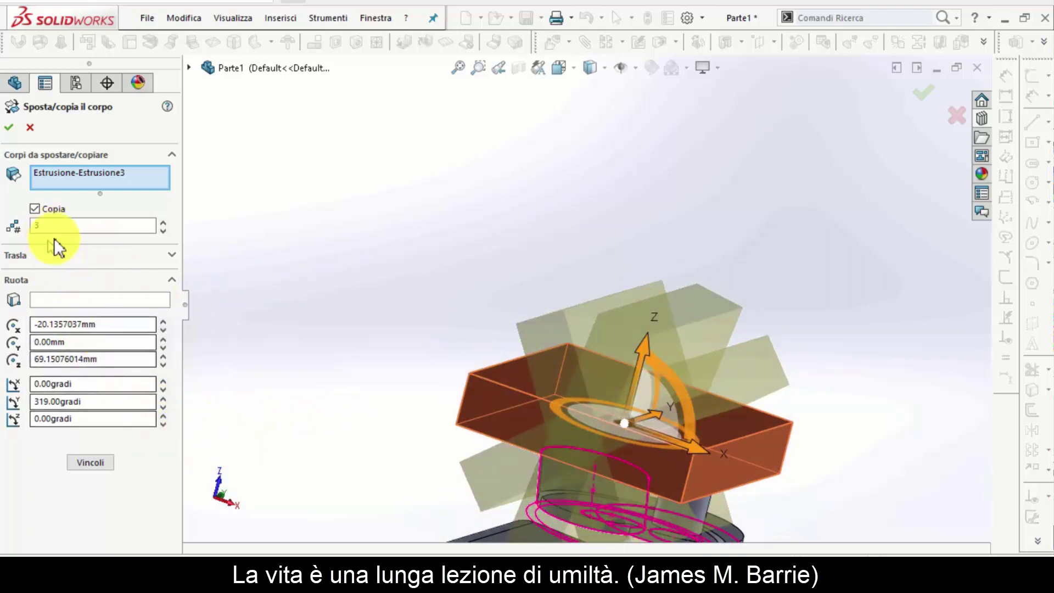
pyautogui.click(117, 324)
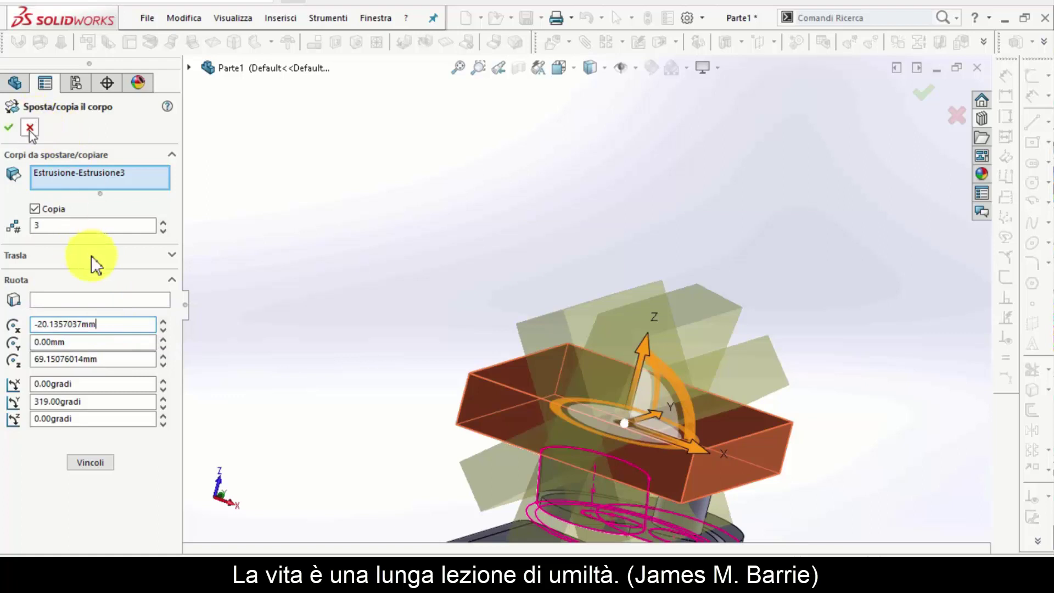
# Step: Reset the rotation X and Z values to 0
pyautogui.moveTo(118, 325); pyautogui.dragTo(27, 321)
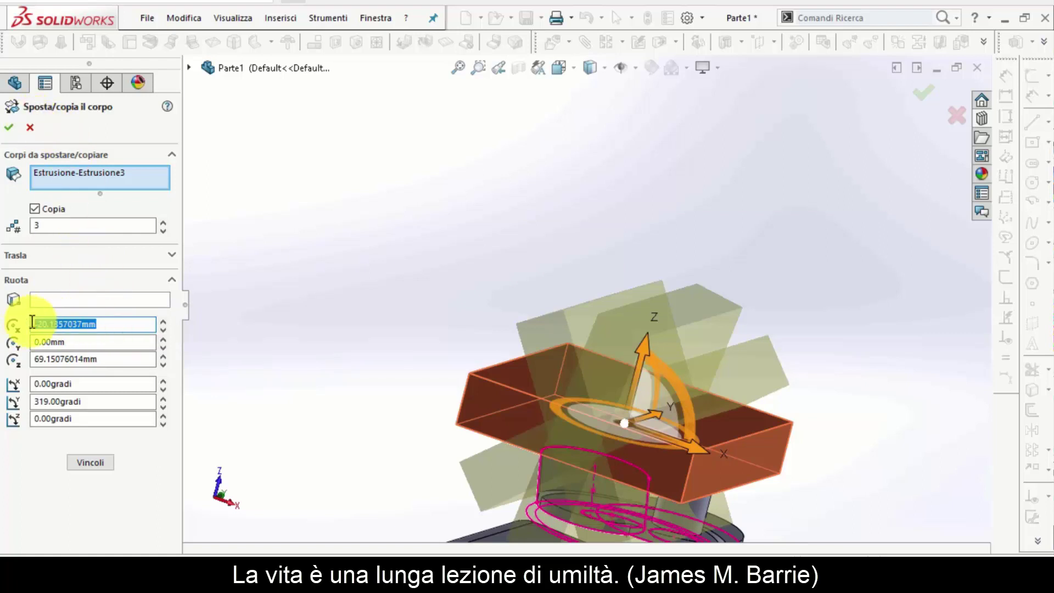
pyautogui.write('0')
pyautogui.press('Return')
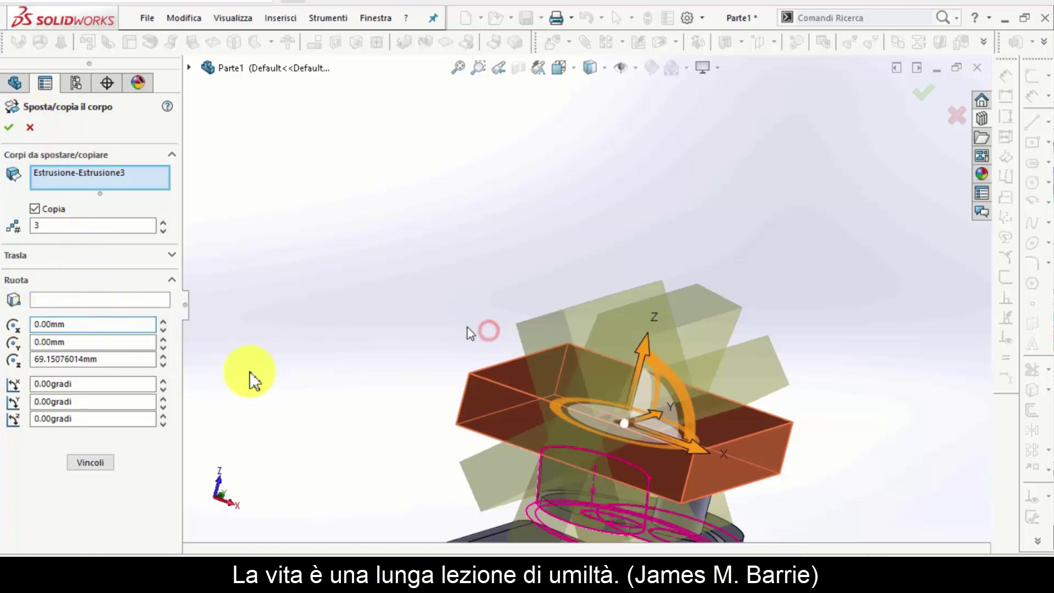
pyautogui.click(114, 357)
pyautogui.moveTo(85, 359); pyautogui.dragTo(6, 359)
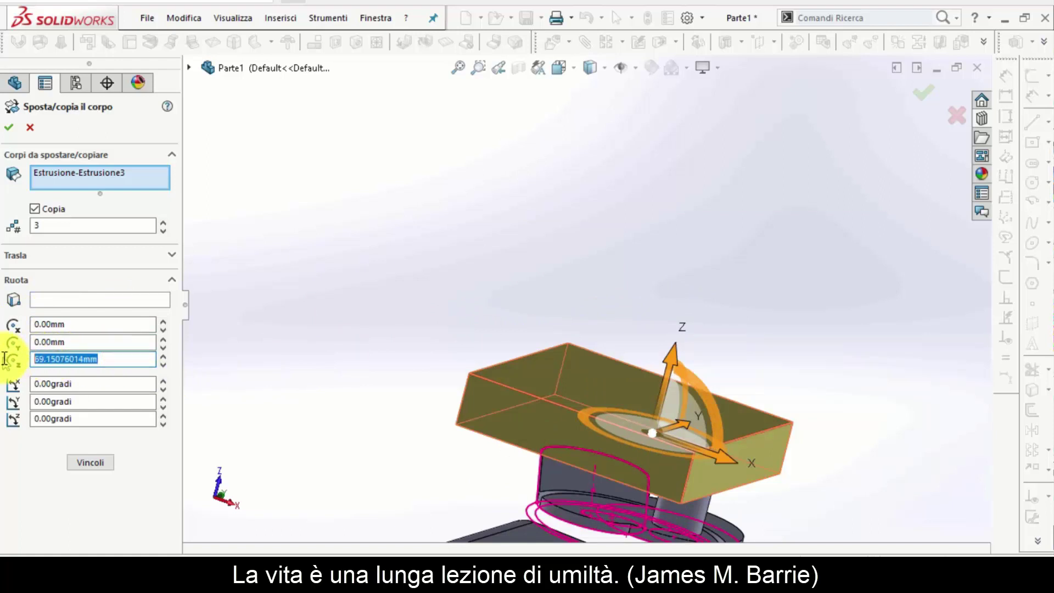
pyautogui.write('0')
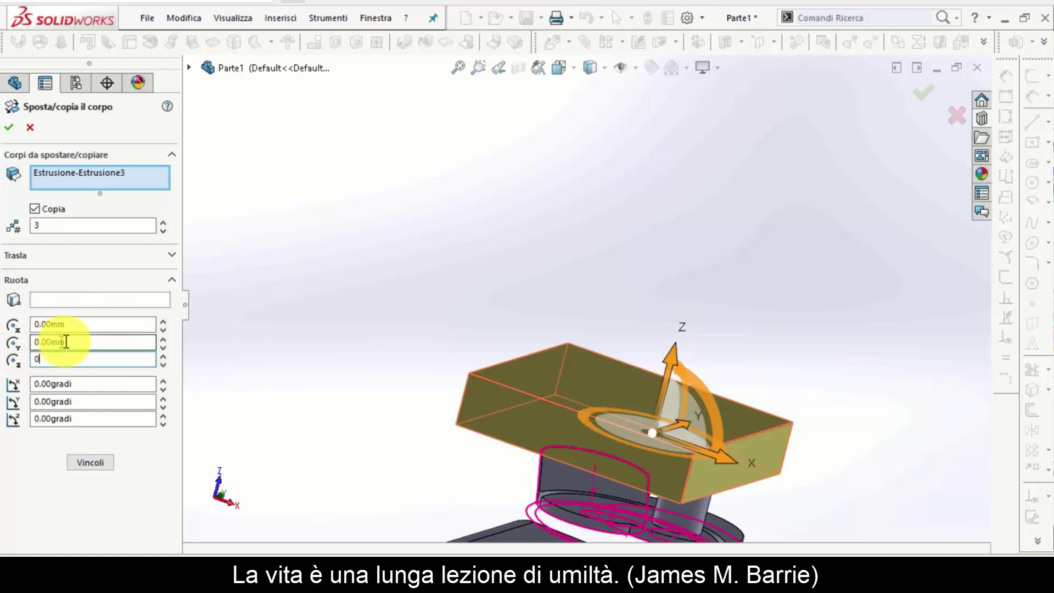
pyautogui.press('Return')
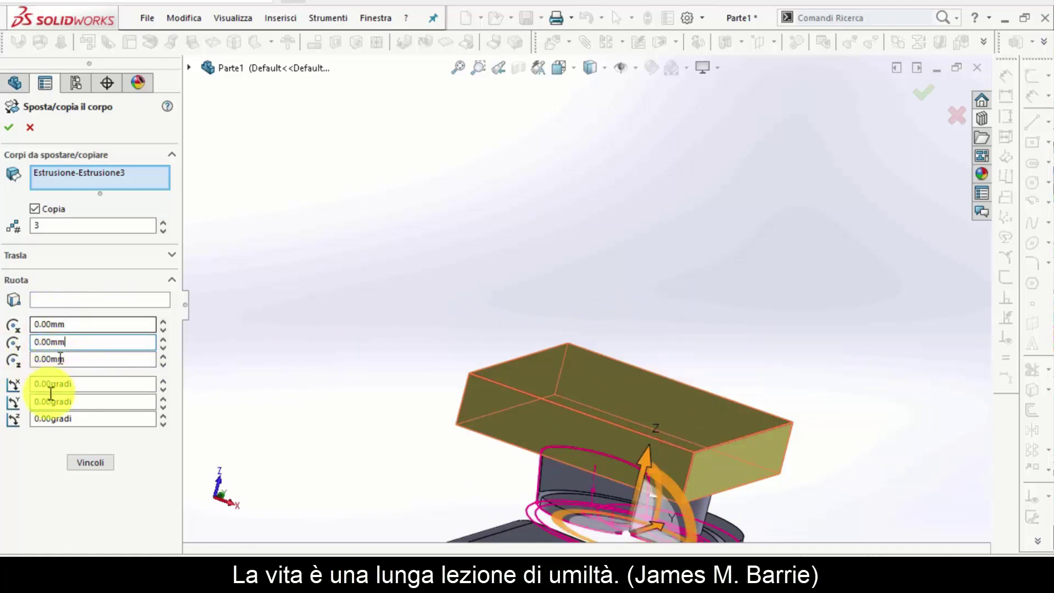
# Step: Switch to translation and set the ΔZ spacing to 100 mm
pyautogui.click(31, 260)
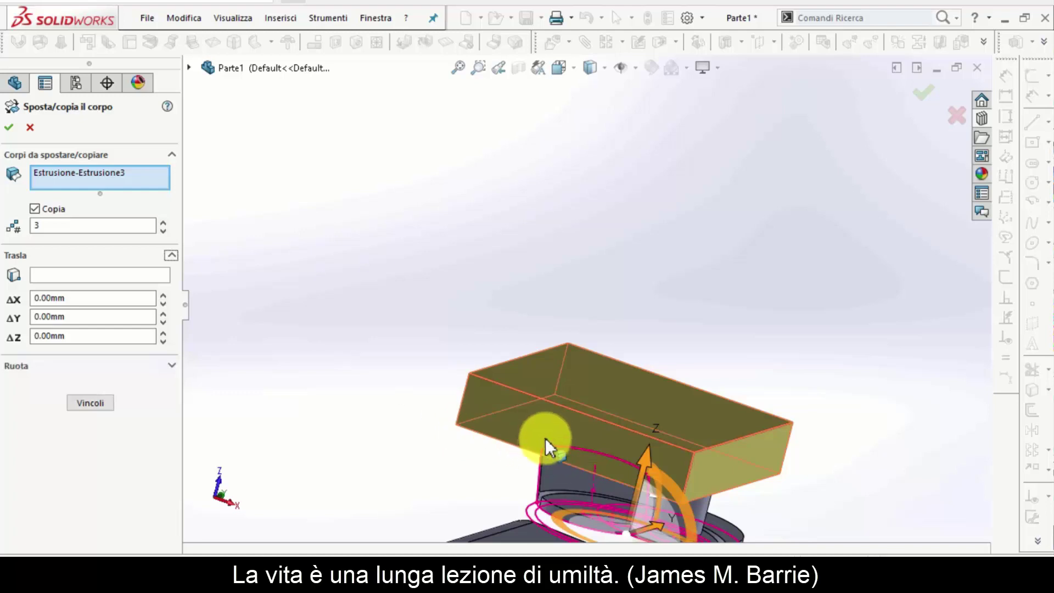
pyautogui.scroll(1, 581, 451)
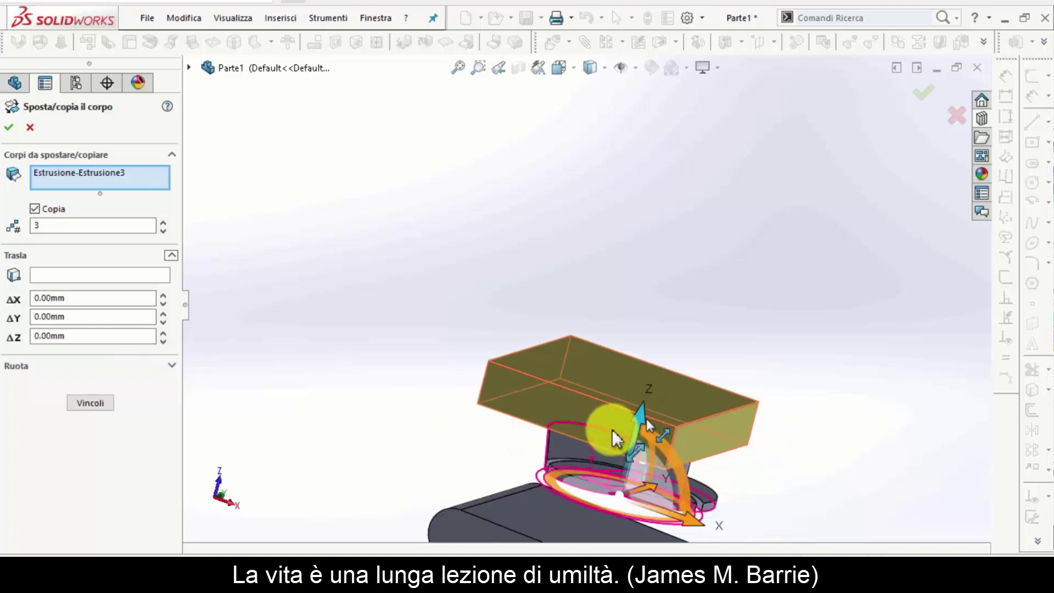
pyautogui.scroll(1, 607, 419)
pyautogui.scroll(-1, 620, 419)
pyautogui.scroll(-1, 654, 419)
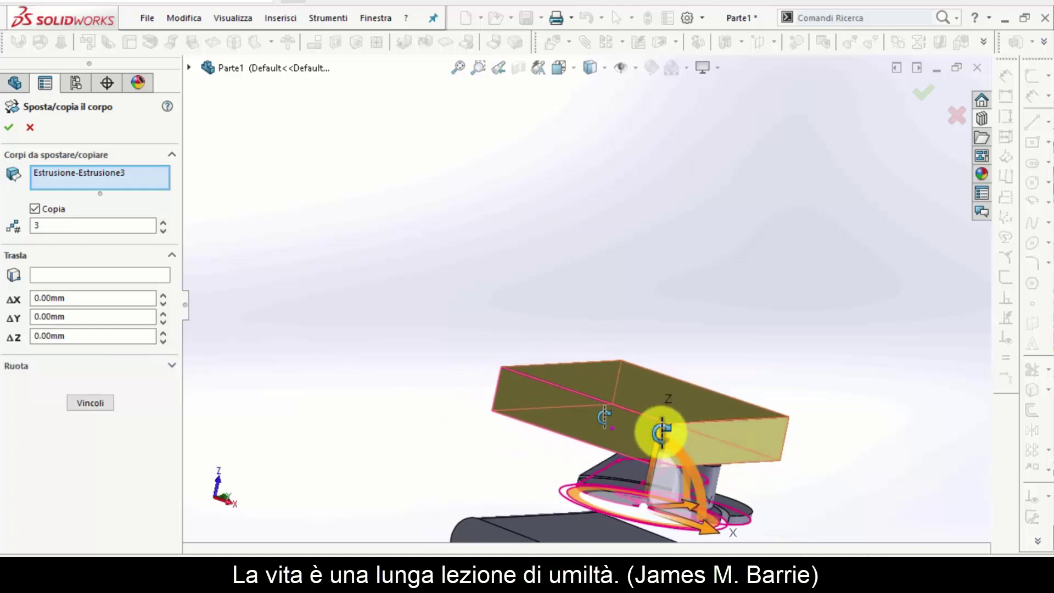
pyautogui.scroll(-1, 666, 426)
pyautogui.scroll(-1, 666, 437)
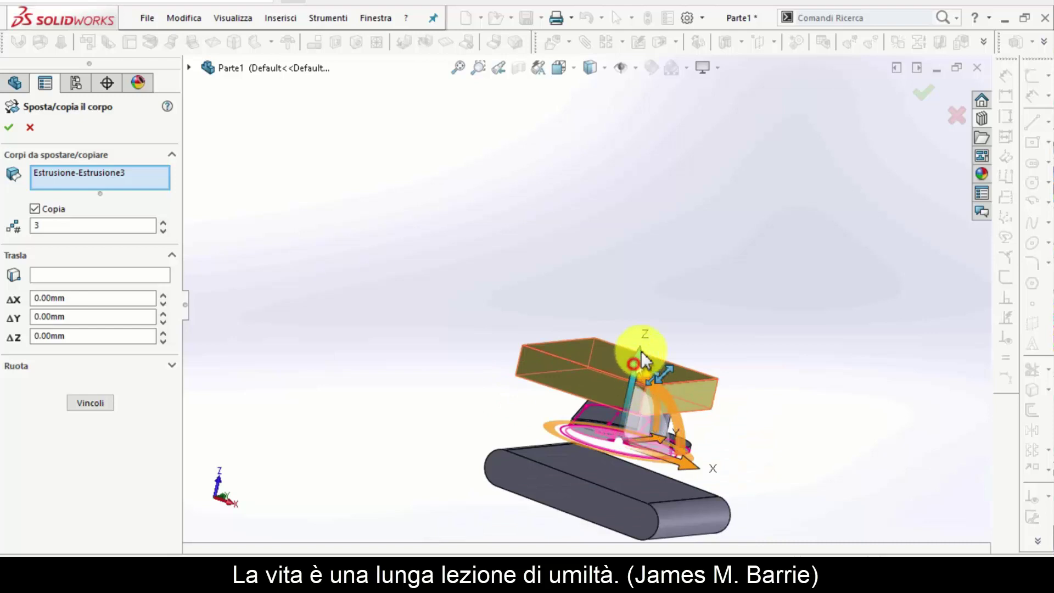
pyautogui.moveTo(638, 357)
pyautogui.mouseDown()
pyautogui.moveTo(680, 299)
pyautogui.moveTo(689, 260)
pyautogui.mouseUp()
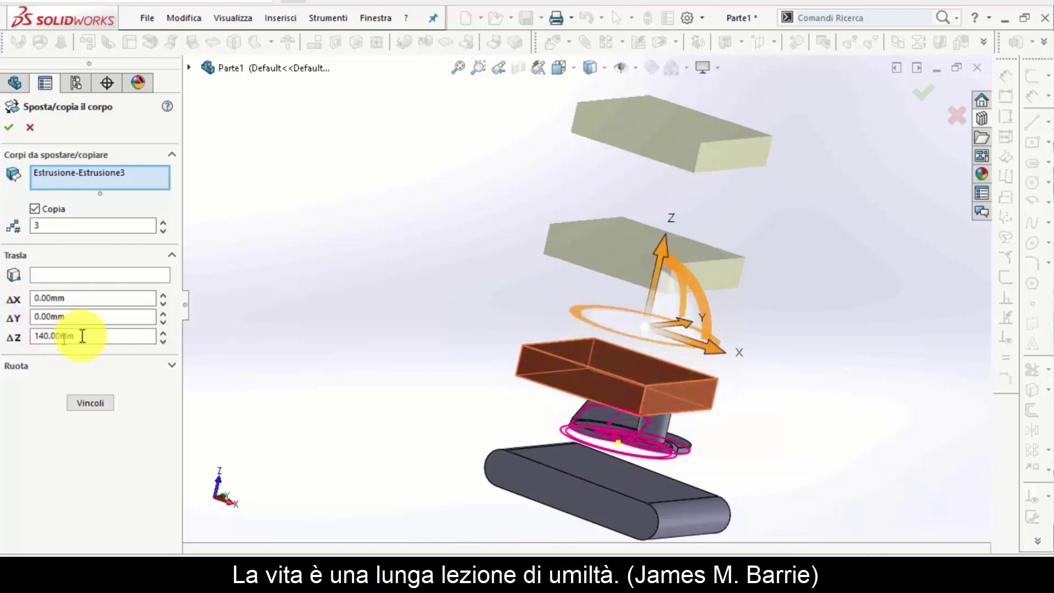
pyautogui.moveTo(82, 335); pyautogui.dragTo(6, 332)
pyautogui.write('1')
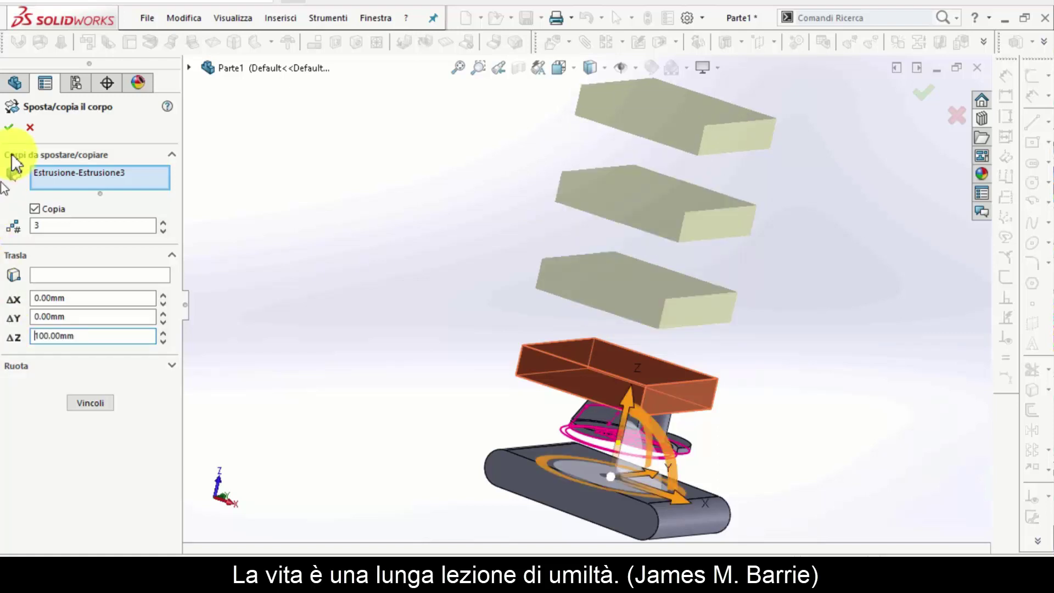
# Step: Confirm the Move/Copy Body and identify the copies in the Corpi solidi folder
pyautogui.click(10, 128)
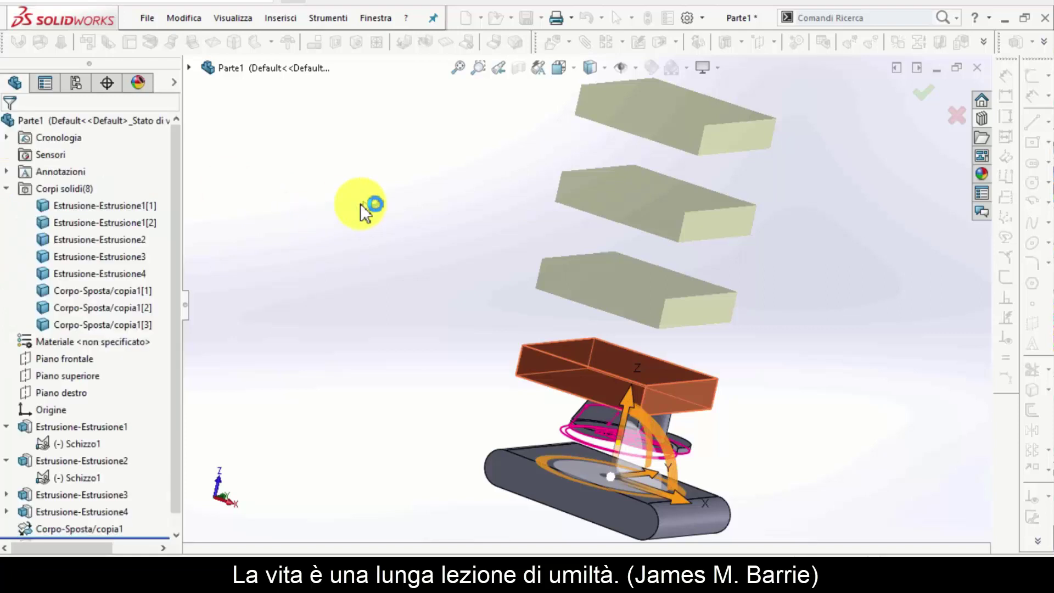
pyautogui.scroll(3, 546, 305)
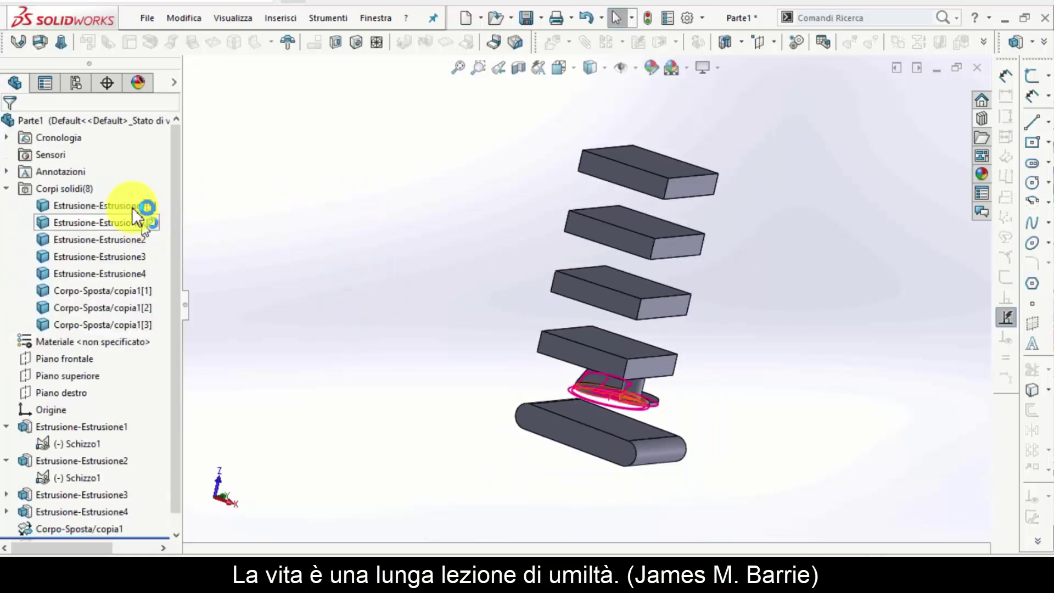
pyautogui.click(110, 289)
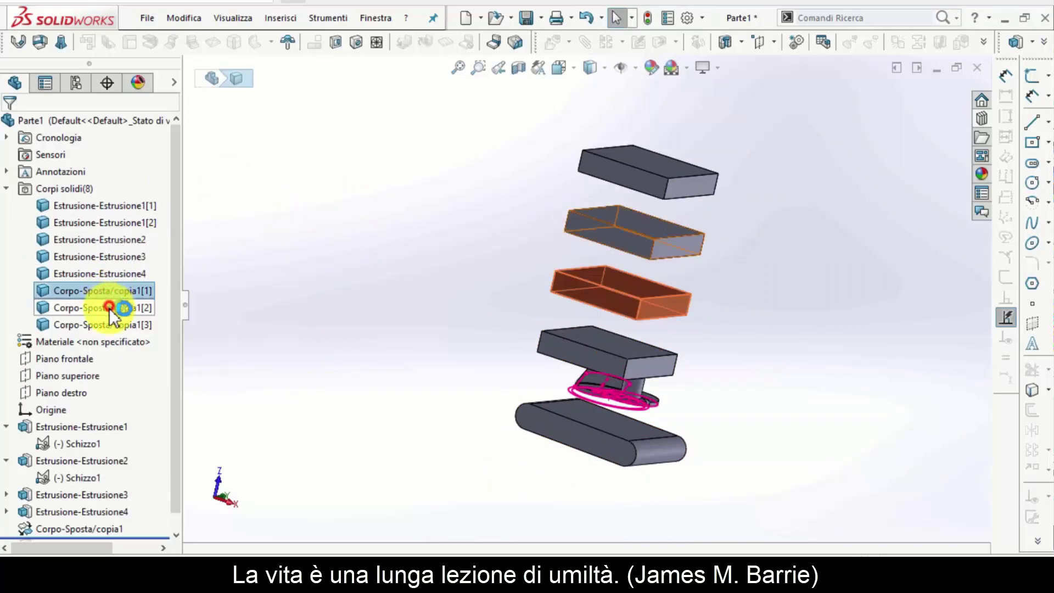
pyautogui.click(110, 308)
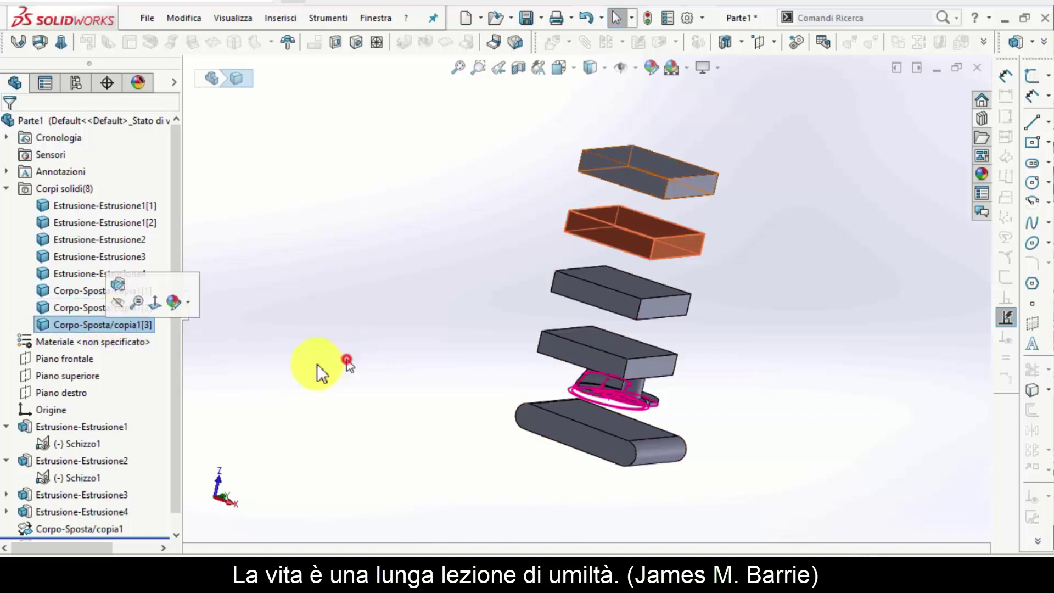
# Step: Roll the feature history forward to include Taglio-Estrusione1
pyautogui.click(346, 359)
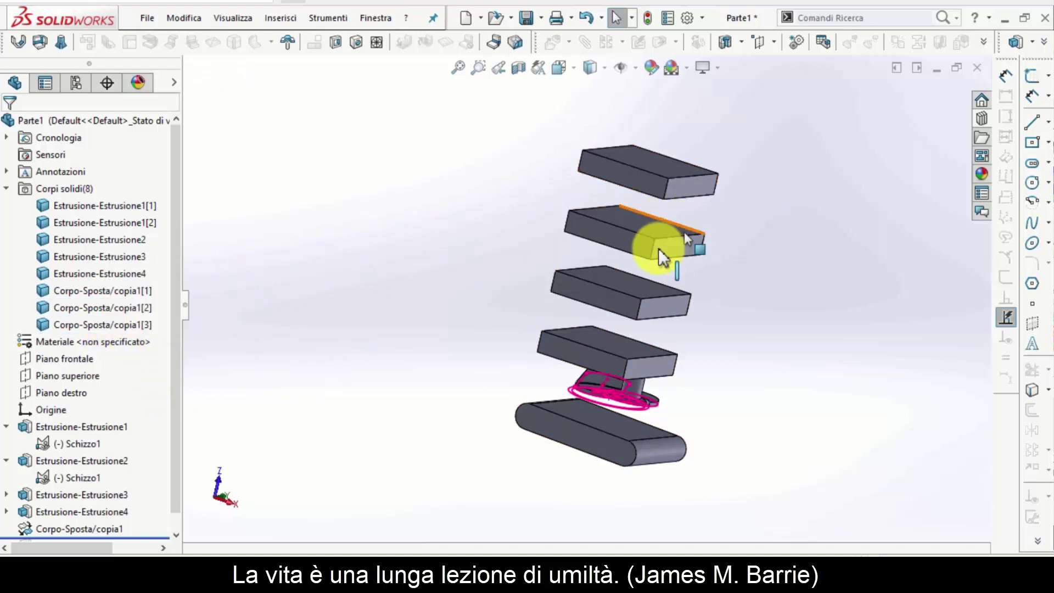
pyautogui.click(667, 183)
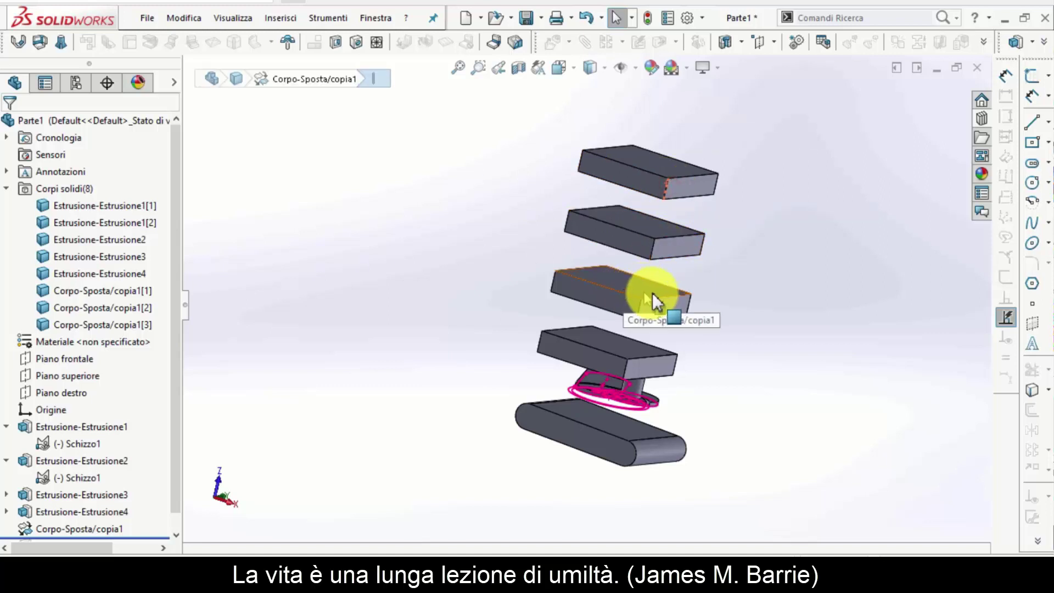
pyautogui.moveTo(176, 360); pyautogui.dragTo(176, 394)
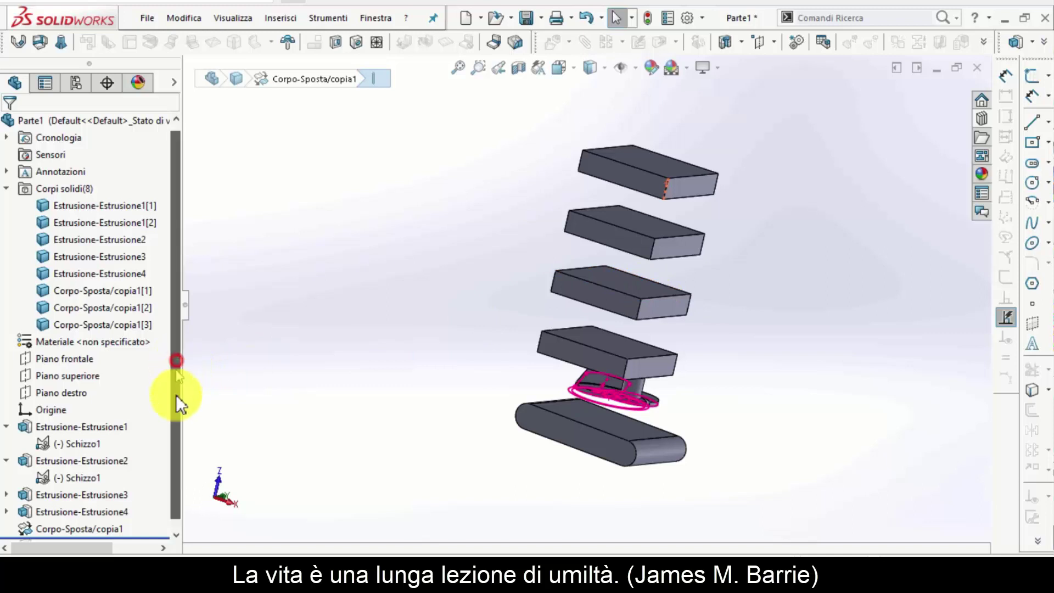
pyautogui.click(143, 520)
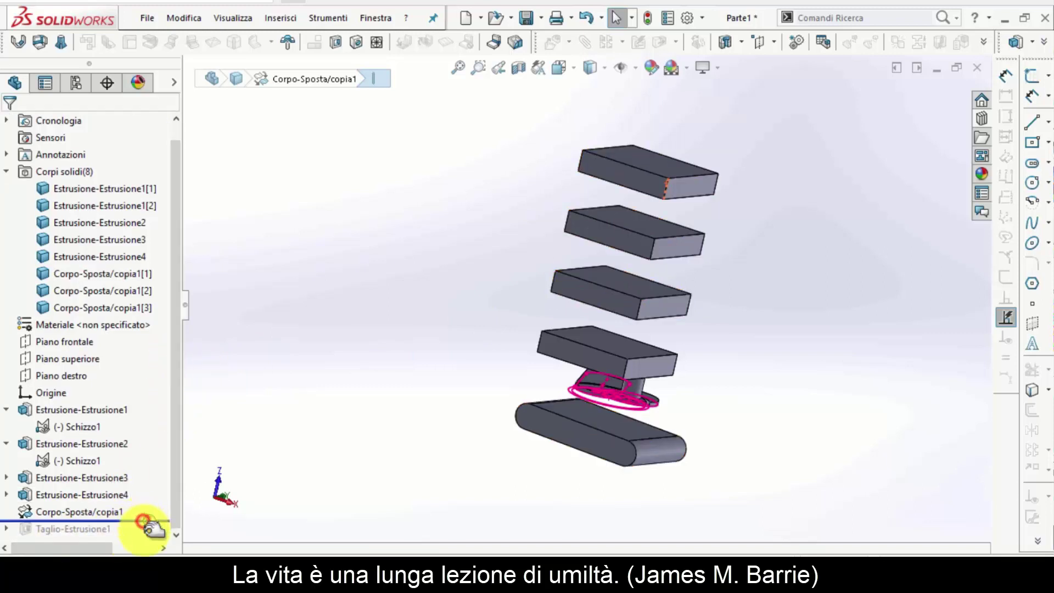
pyautogui.moveTo(143, 522); pyautogui.dragTo(155, 536)
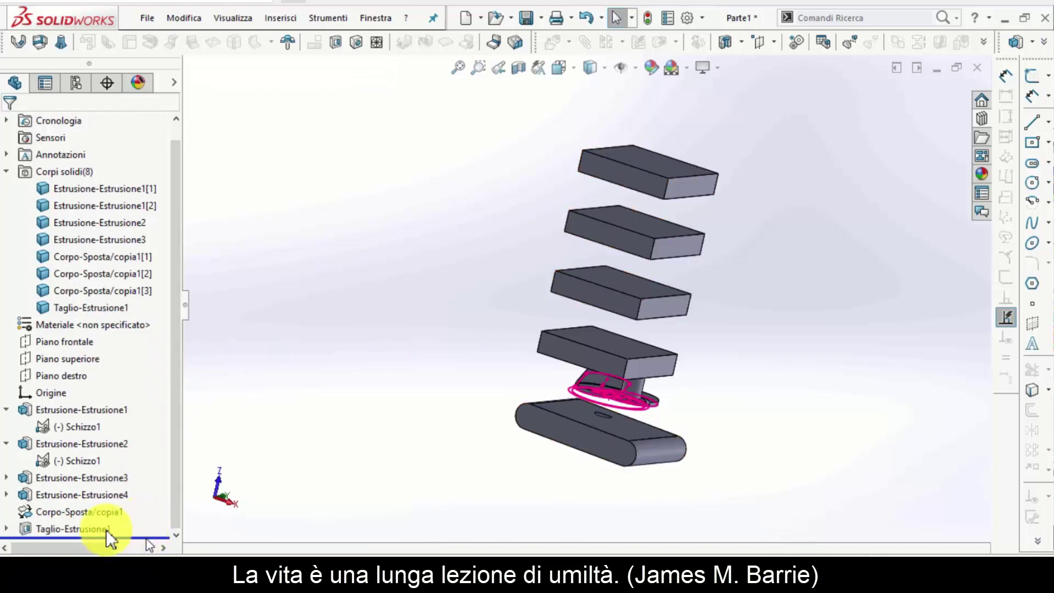
# Step: Edit Taglio-Estrusione1 to also cut Corpo-Sposta/copia1[1] and [3], then apply
pyautogui.click(70, 529)
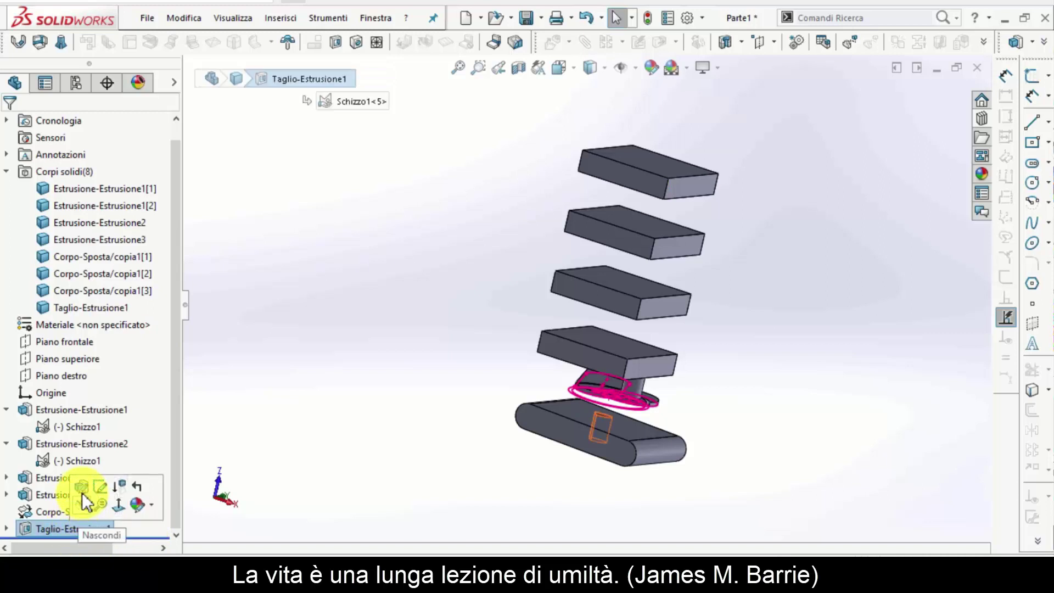
pyautogui.click(81, 487)
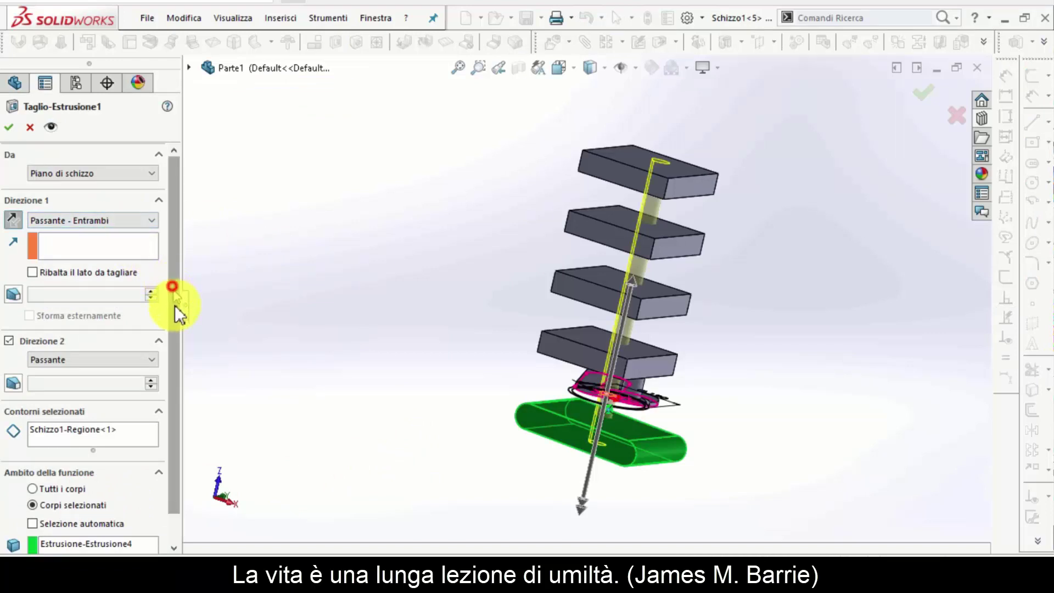
pyautogui.scroll(-2, 166, 348)
pyautogui.click(97, 518)
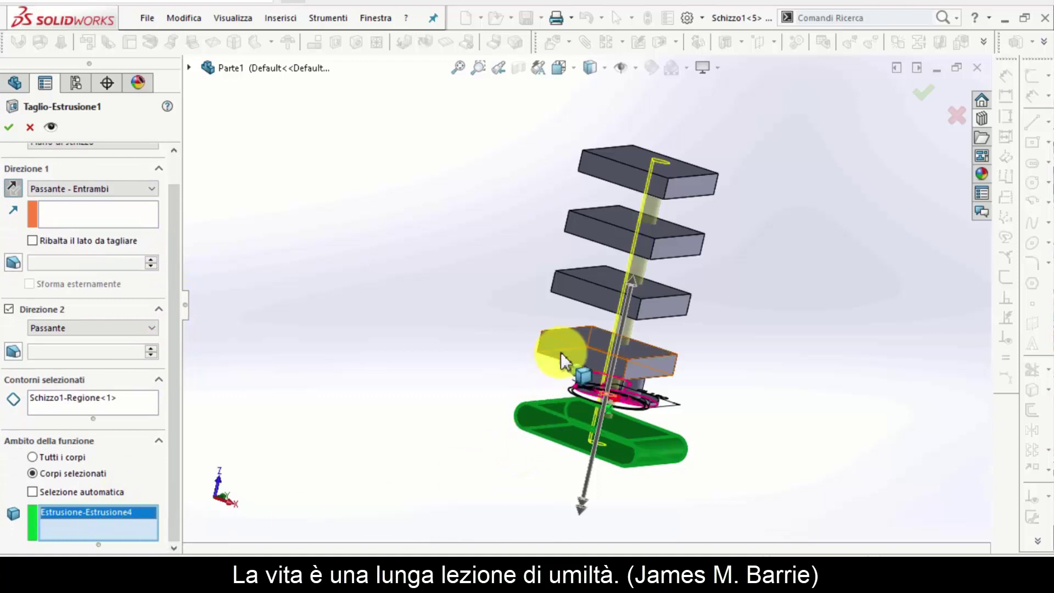
pyautogui.click(574, 291)
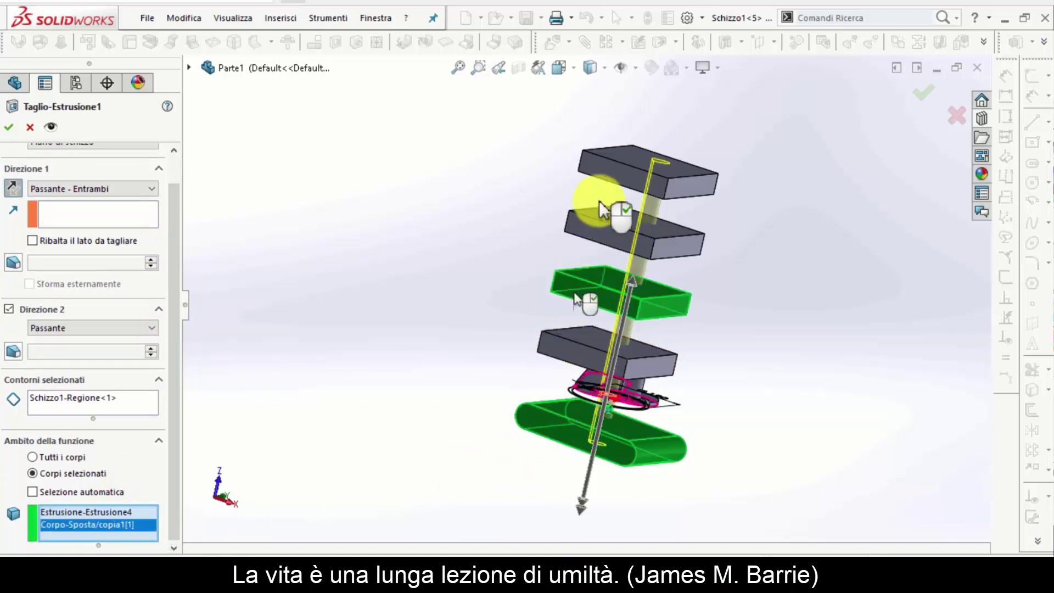
pyautogui.click(612, 163)
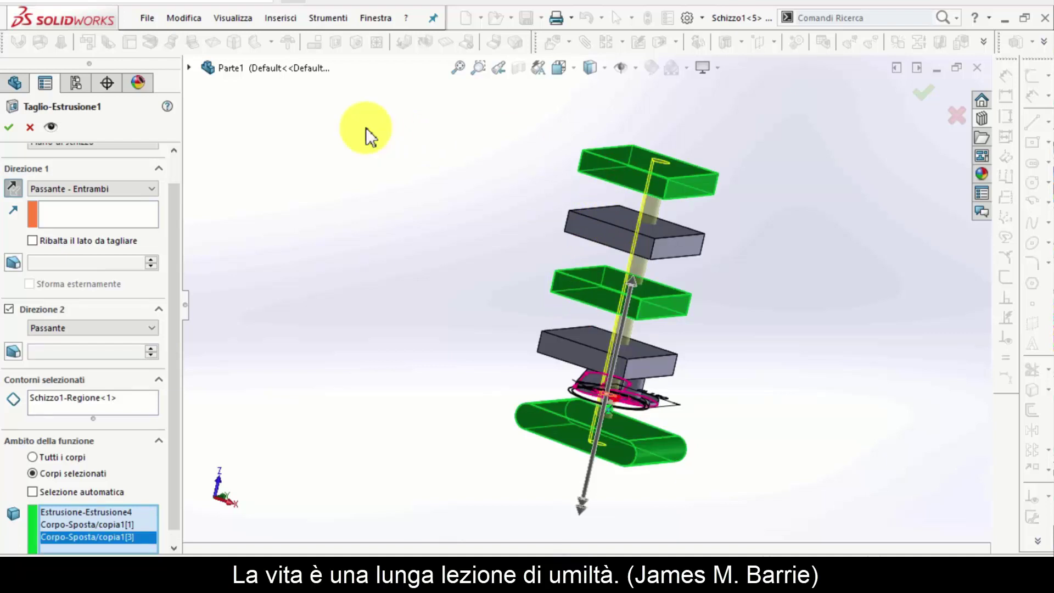
pyautogui.click(9, 127)
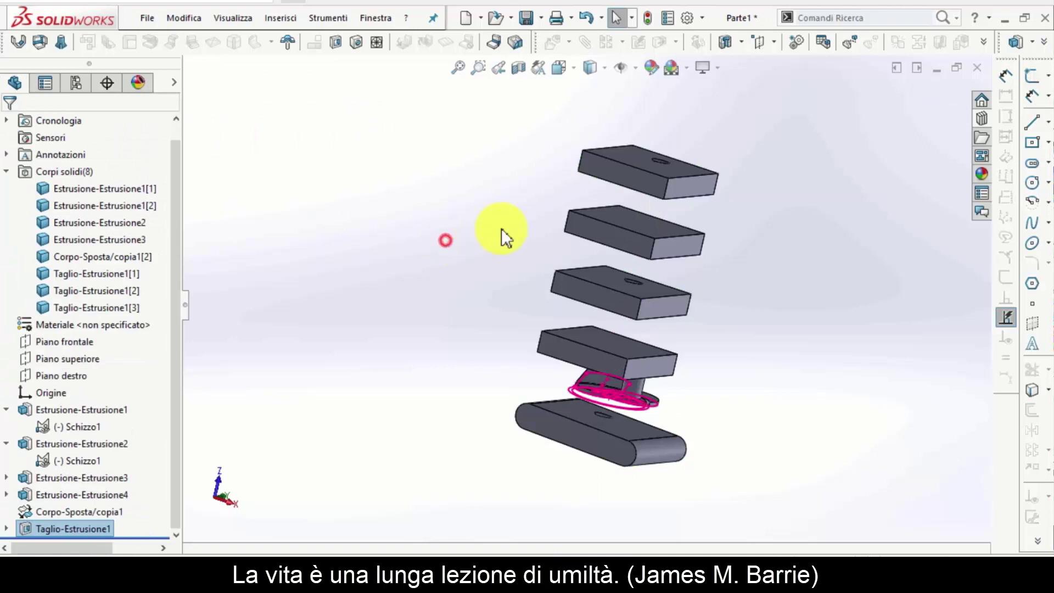
pyautogui.moveTo(506, 237)
pyautogui.mouseDown(button='middle')
pyautogui.moveTo(529, 247)
pyautogui.moveTo(516, 333)
pyautogui.moveTo(605, 287)
pyautogui.moveTo(631, 252)
pyautogui.moveTo(729, 367)
pyautogui.mouseUp(button='middle')
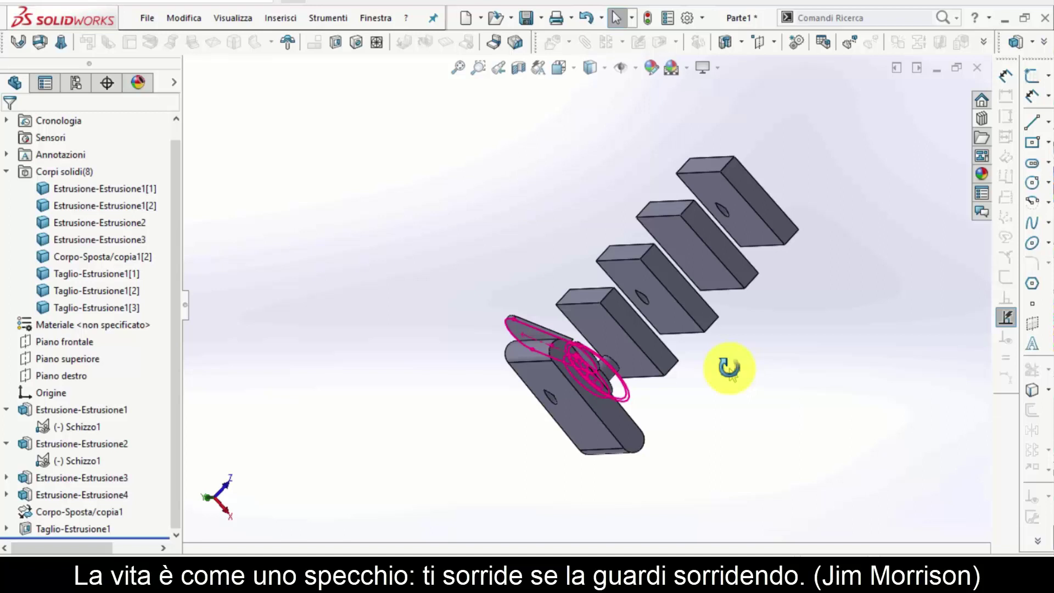
# Step: Highlight Schizzo1, Estrusione-Estrusione3's Schizzo2 and Taglio-Estrusione1 to compare their sketches
pyautogui.click(64, 420)
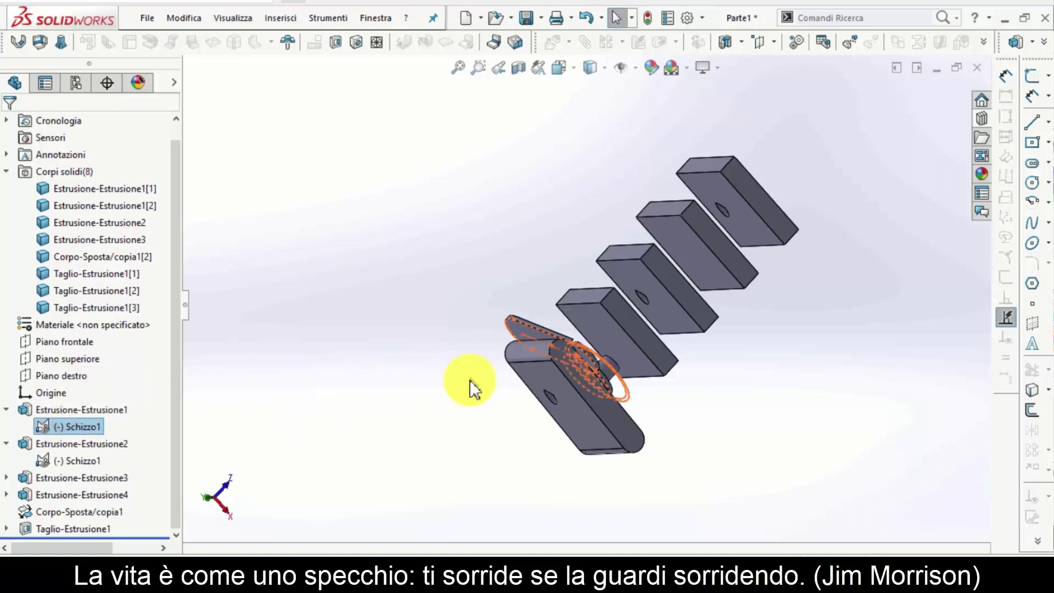
pyautogui.moveTo(469, 380)
pyautogui.mouseDown(button='middle')
pyautogui.moveTo(340, 404)
pyautogui.moveTo(87, 486)
pyautogui.moveTo(77, 434)
pyautogui.moveTo(29, 449)
pyautogui.moveTo(12, 471)
pyautogui.moveTo(61, 424)
pyautogui.mouseUp(button='middle')
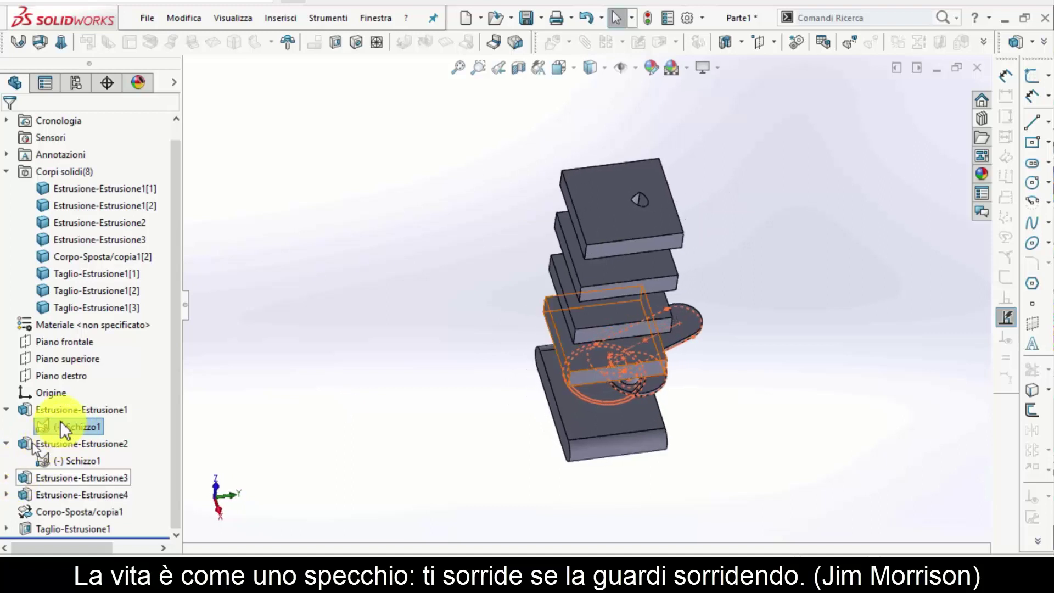
pyautogui.click(11, 477)
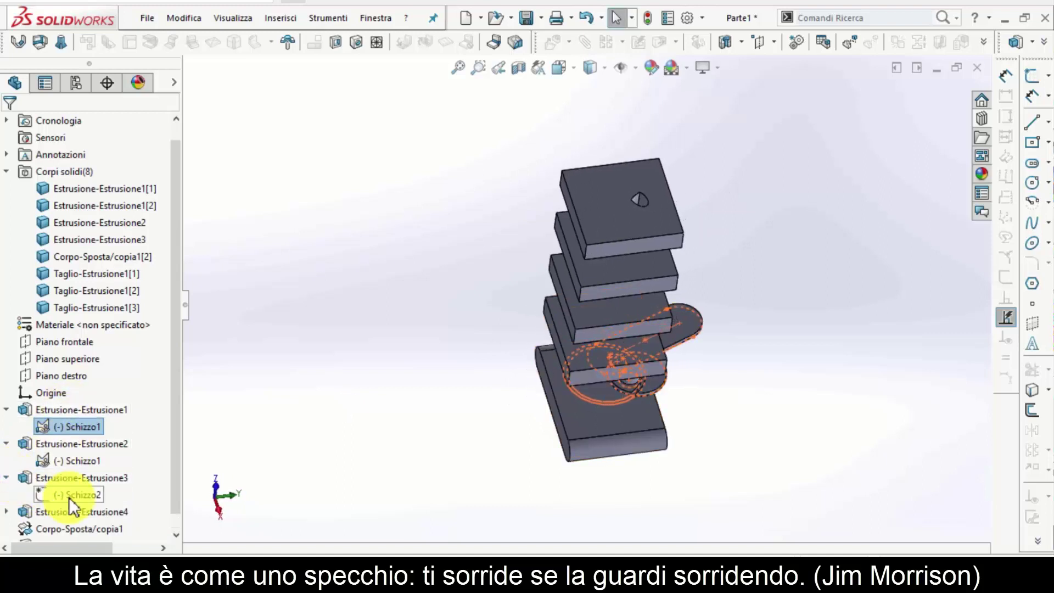
pyautogui.scroll(-1, 81, 460)
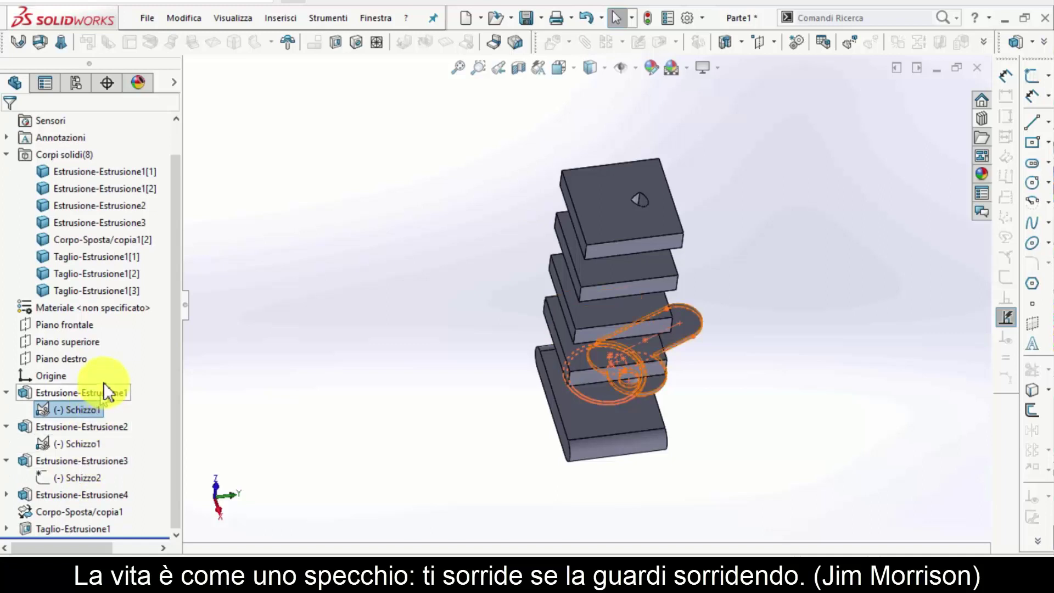
pyautogui.click(95, 406)
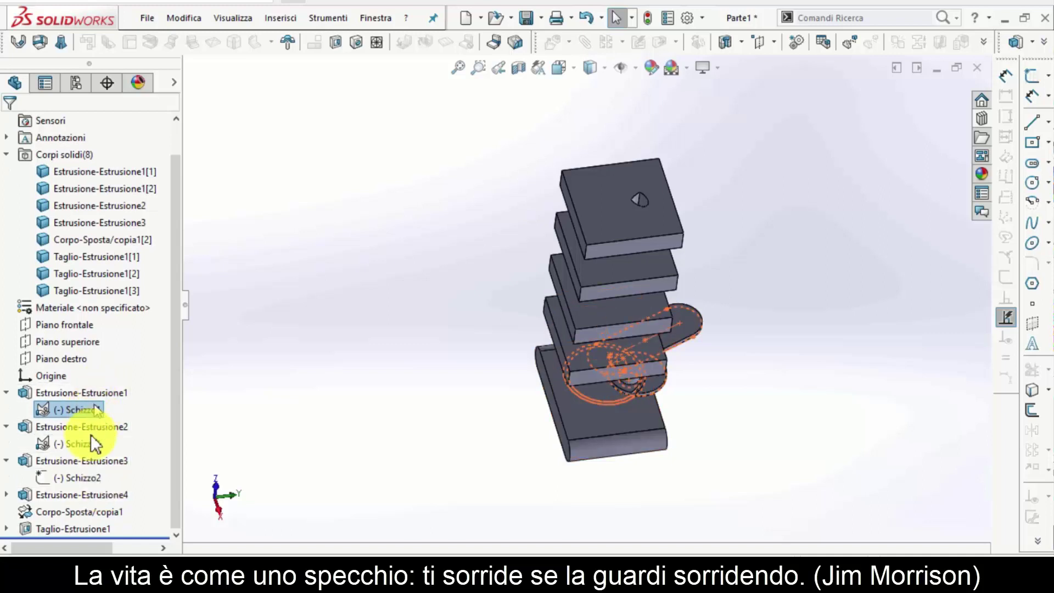
pyautogui.click(84, 479)
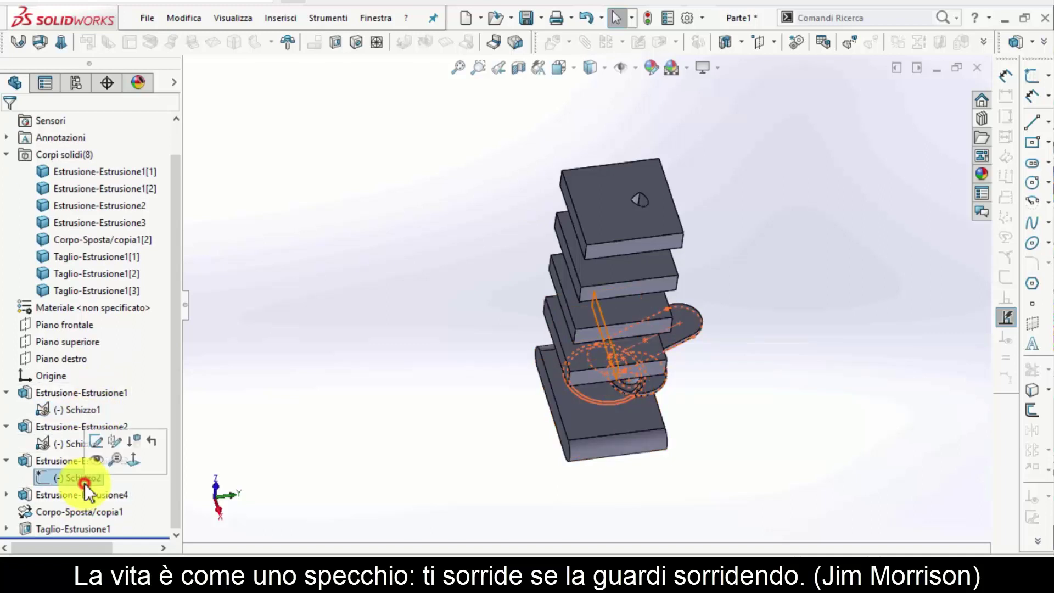
pyautogui.click(92, 527)
# Step: Rename sketch Schizzo1 under Estrusione1 to pippo
pyautogui.click(8, 523)
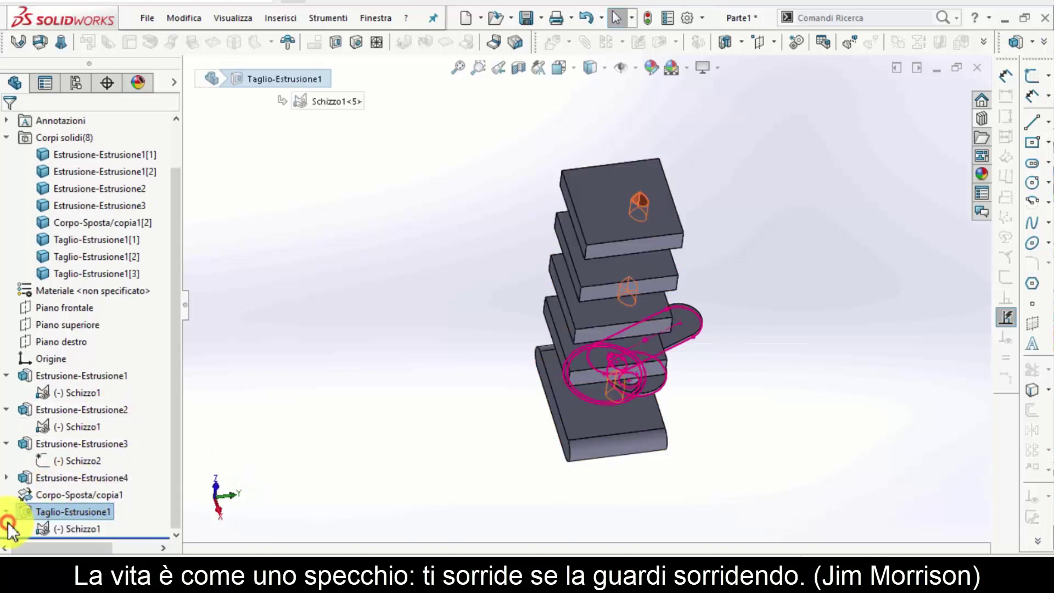
pyautogui.click(86, 390)
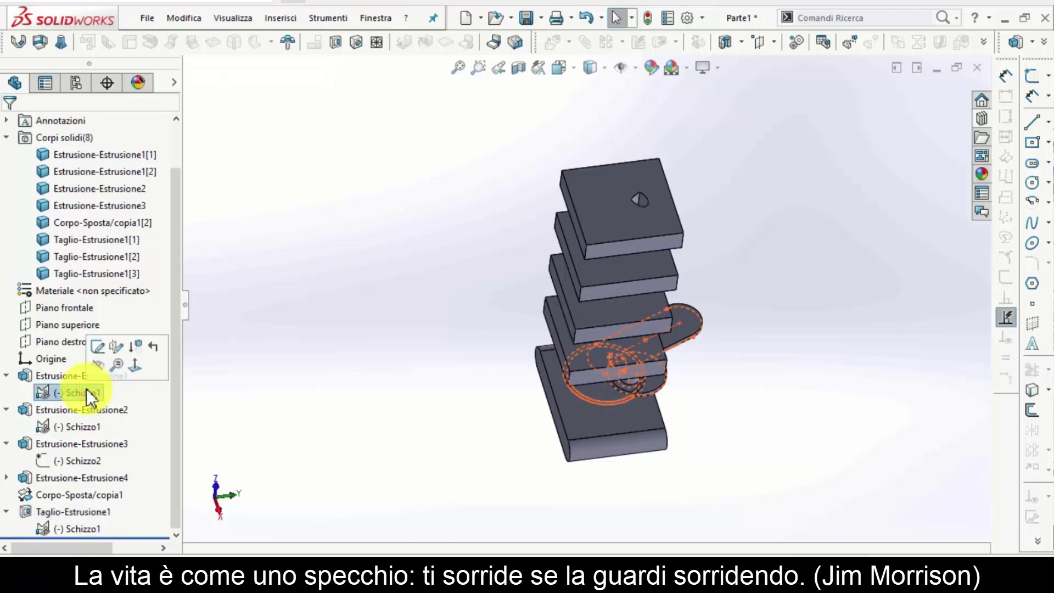
pyautogui.click(86, 390)
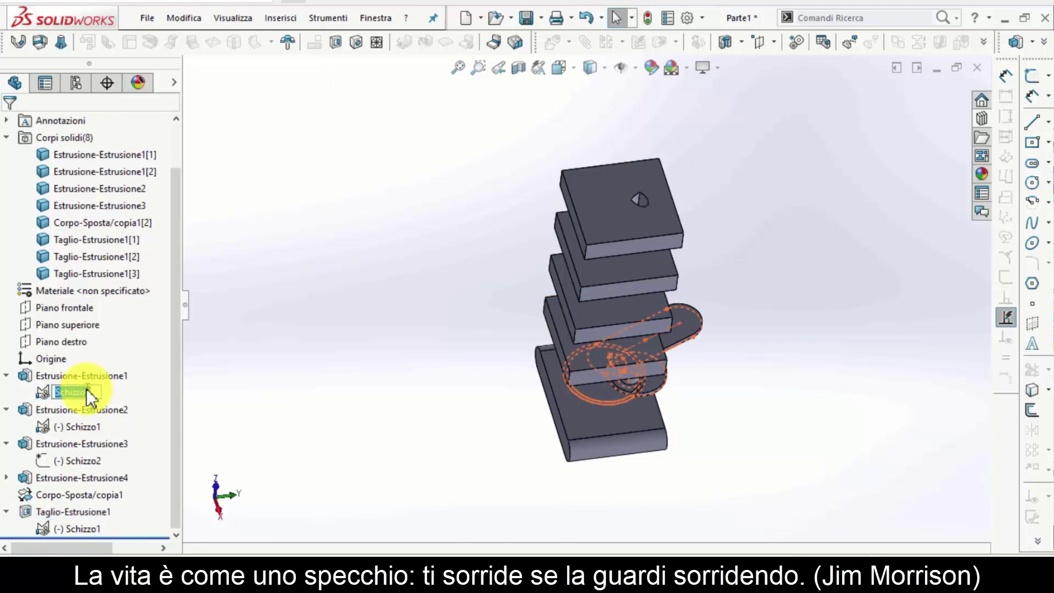
pyautogui.write('pippo')
pyautogui.press('Return')
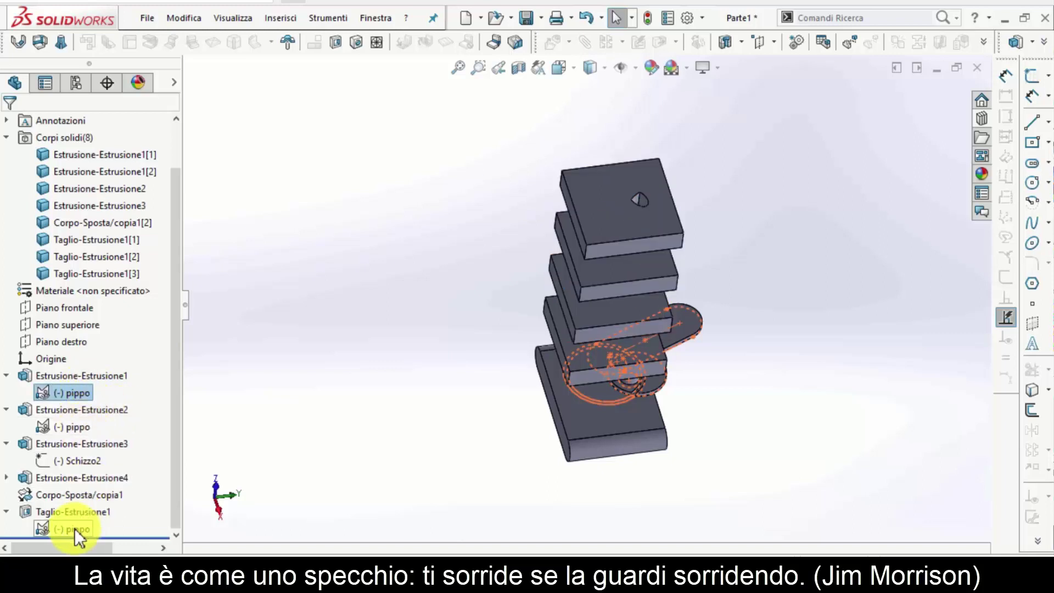
# Step: Reselect sketch pippo to highlight the features that use it
pyautogui.click(285, 404)
pyautogui.click(68, 393)
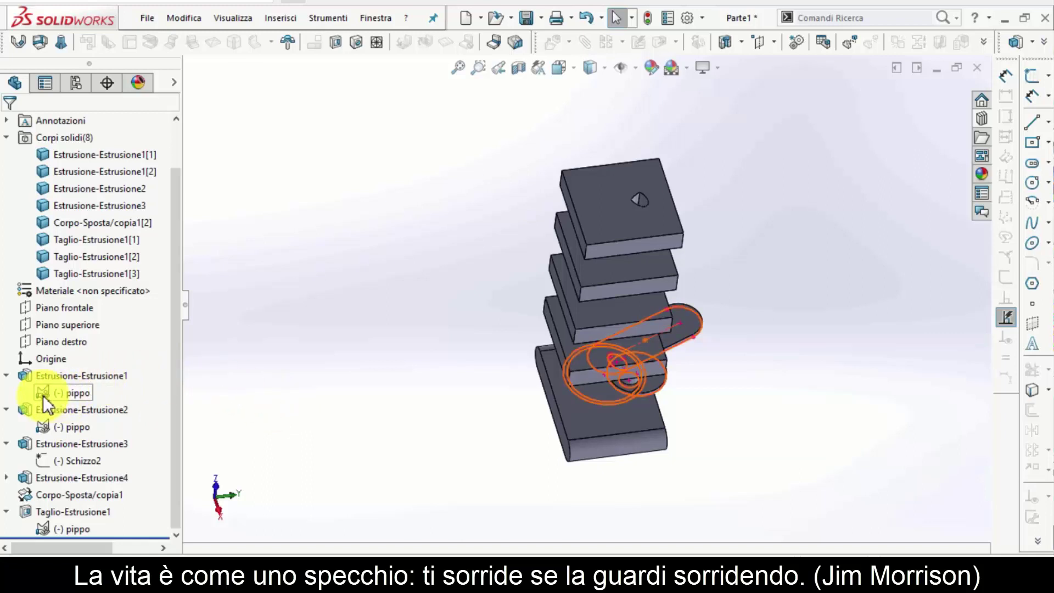
pyautogui.click(443, 334)
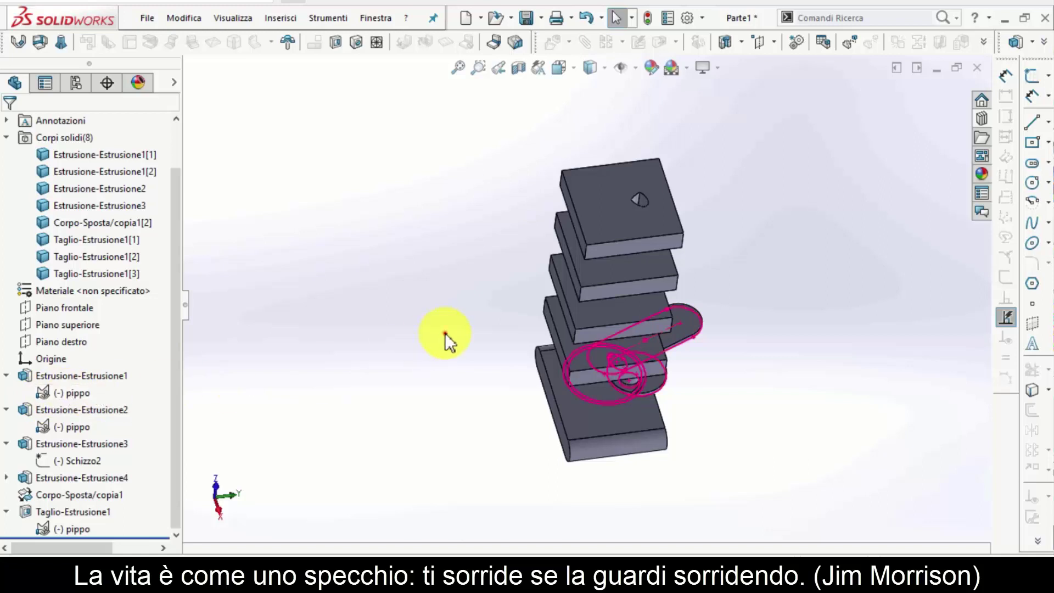
pyautogui.click(80, 393)
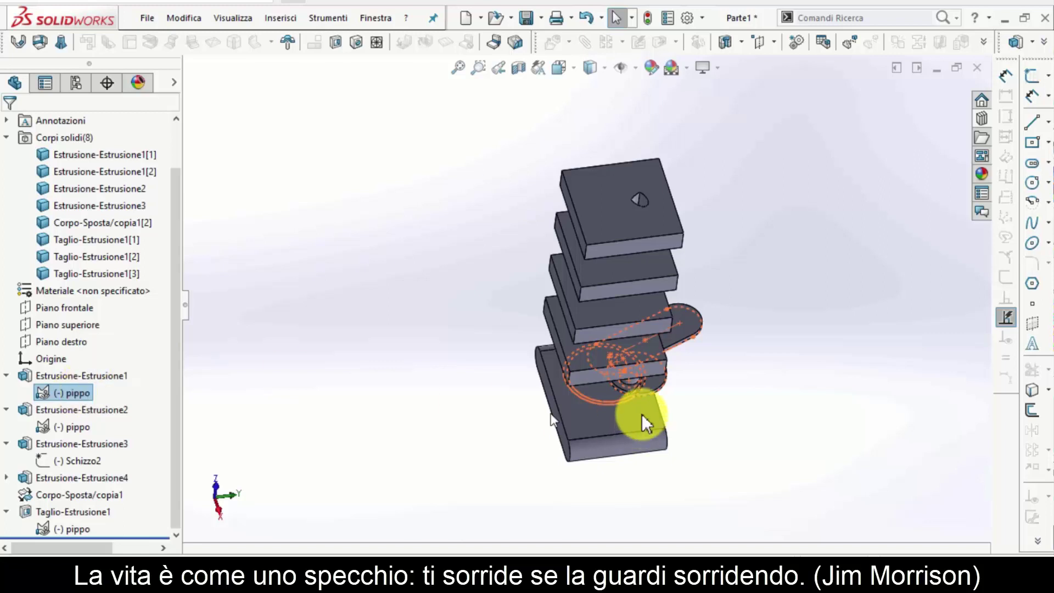
pyautogui.click(484, 305)
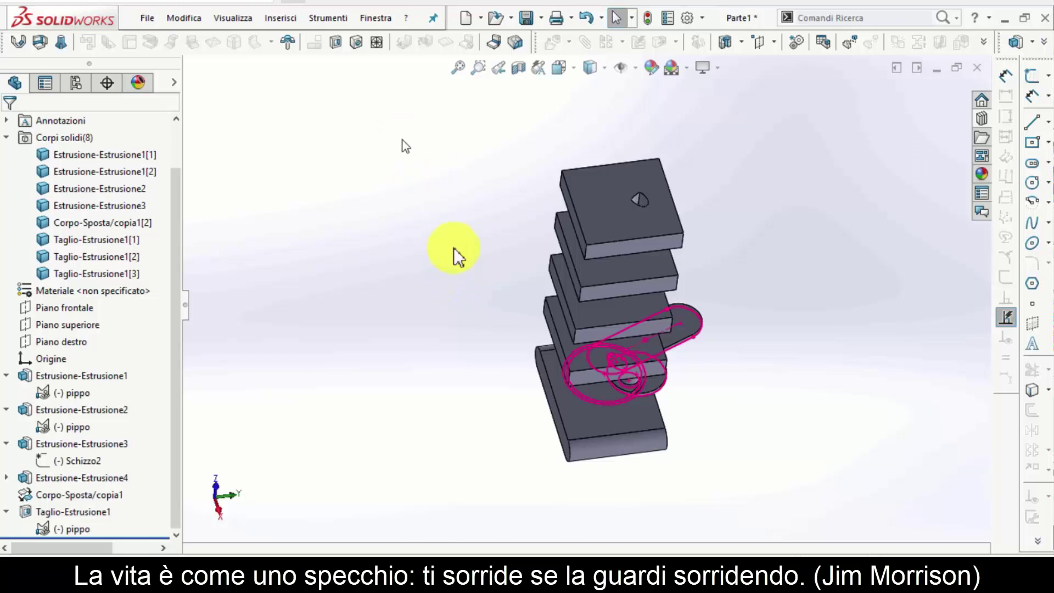
# Step: Create a new Parte document, Parte2, from File > Nuovo
pyautogui.click(147, 18)
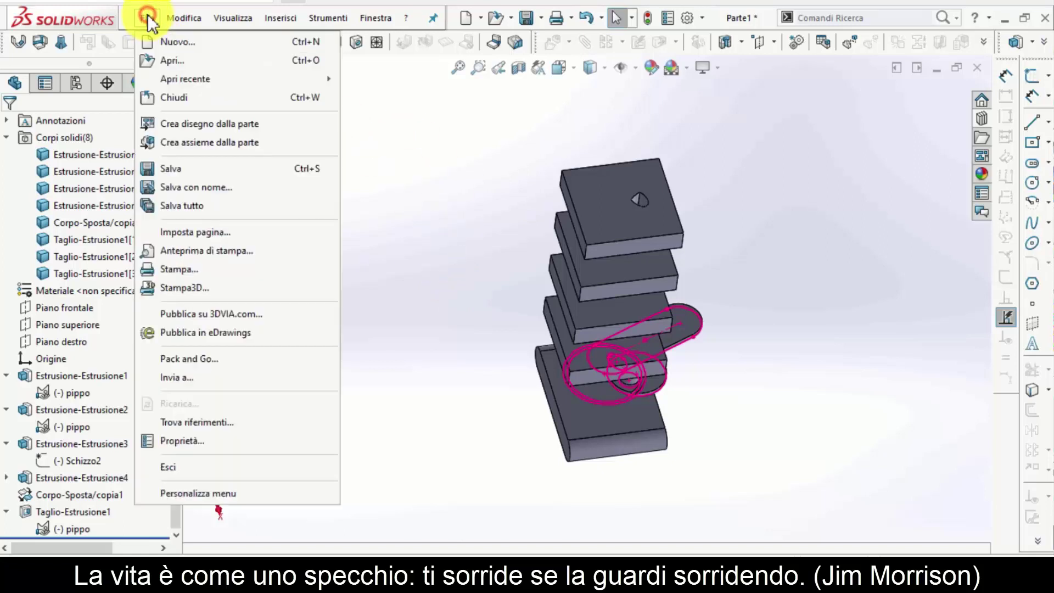
pyautogui.click(190, 41)
pyautogui.click(303, 185)
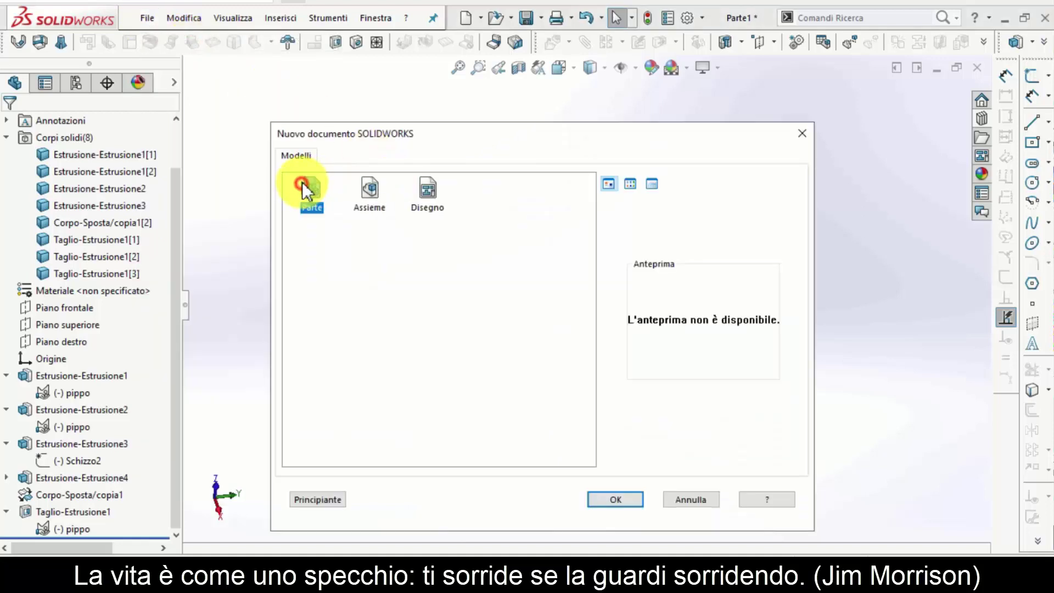
pyautogui.click(628, 498)
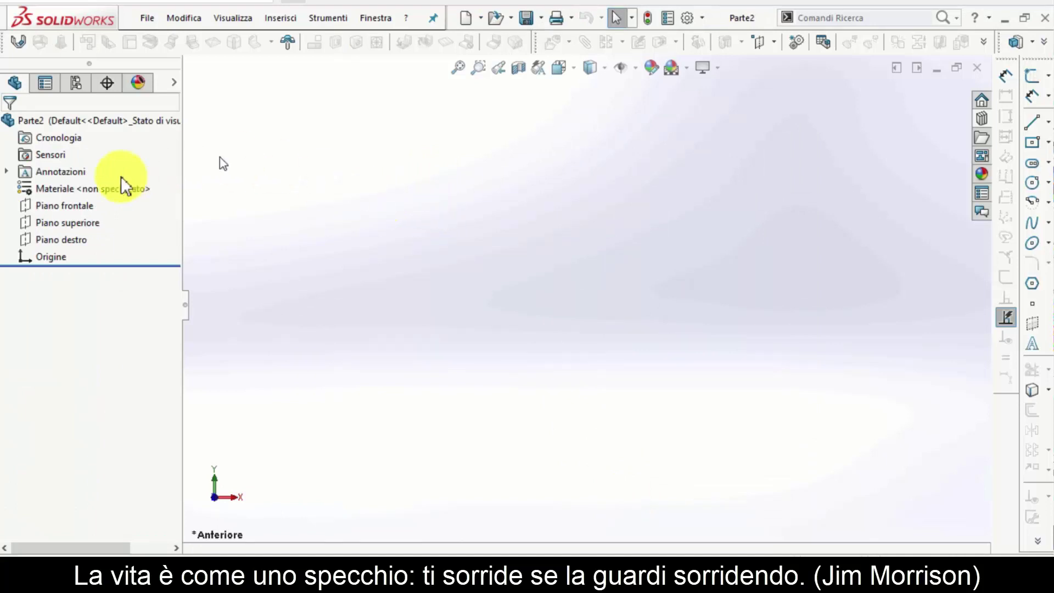
# Step: Sketch two concentric circles centred at the origin on Piano frontale
pyautogui.click(84, 205)
pyautogui.click(96, 183)
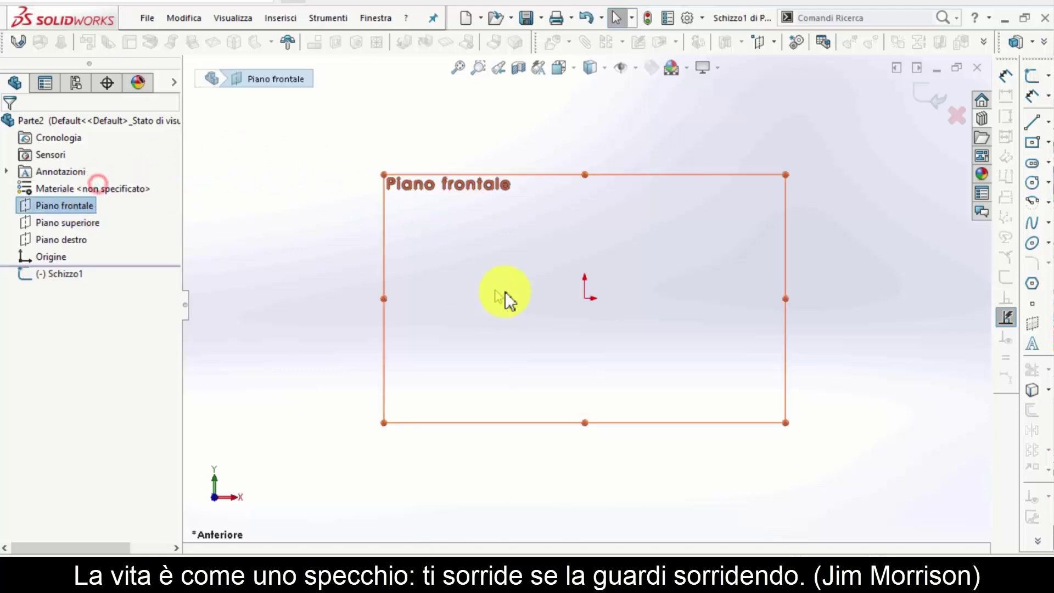
pyautogui.press('c')
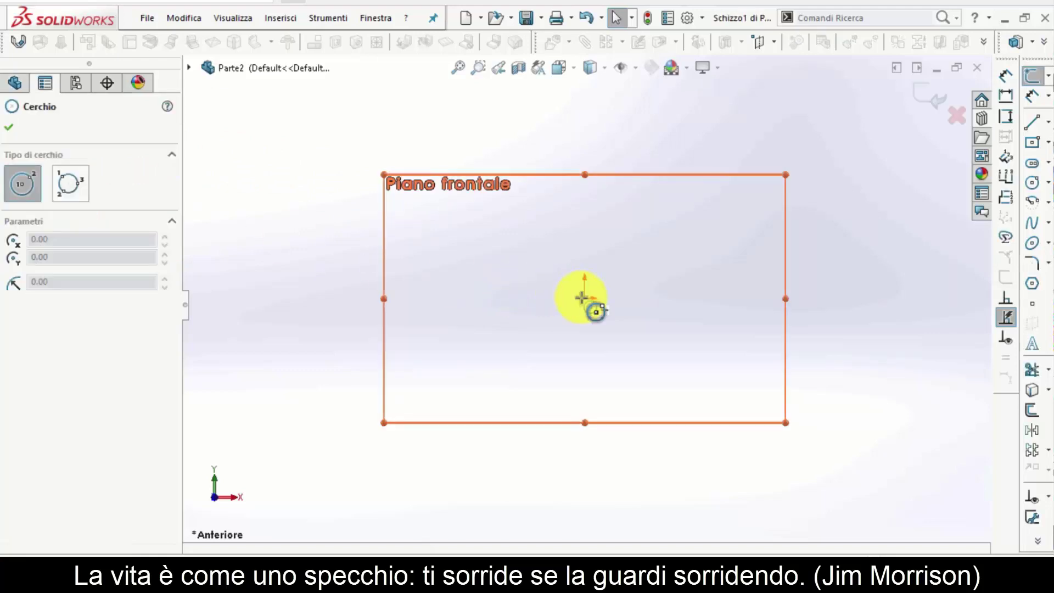
pyautogui.click(584, 298)
pyautogui.click(485, 240)
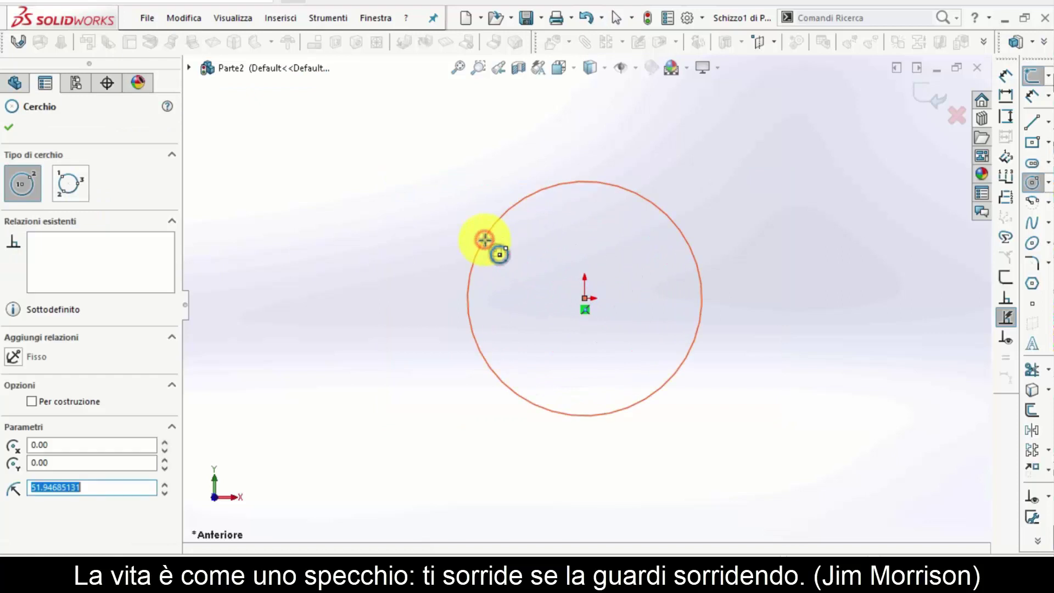
pyautogui.press('Escape')
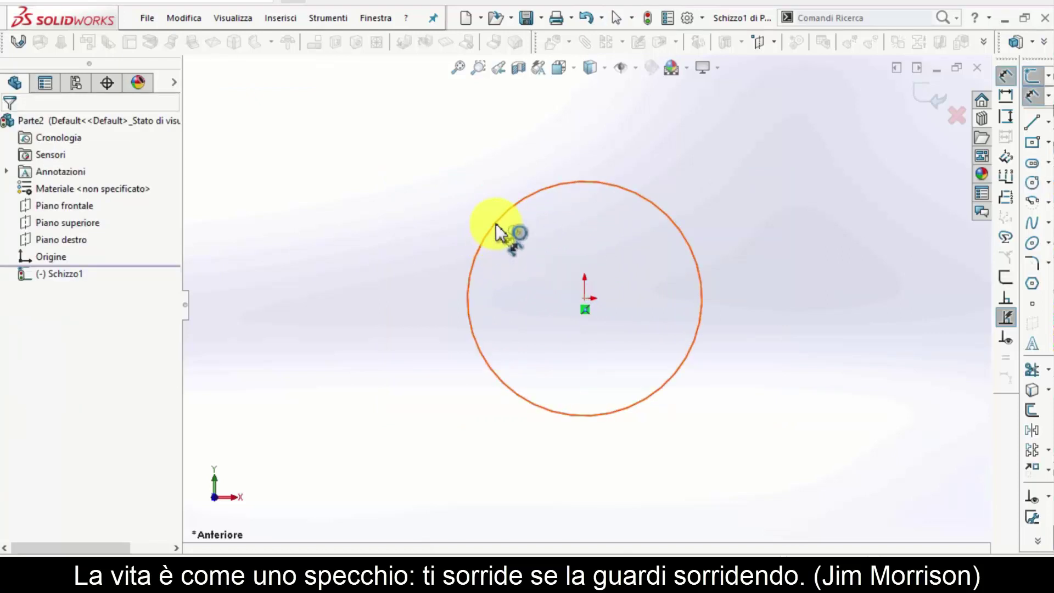
pyautogui.press('c')
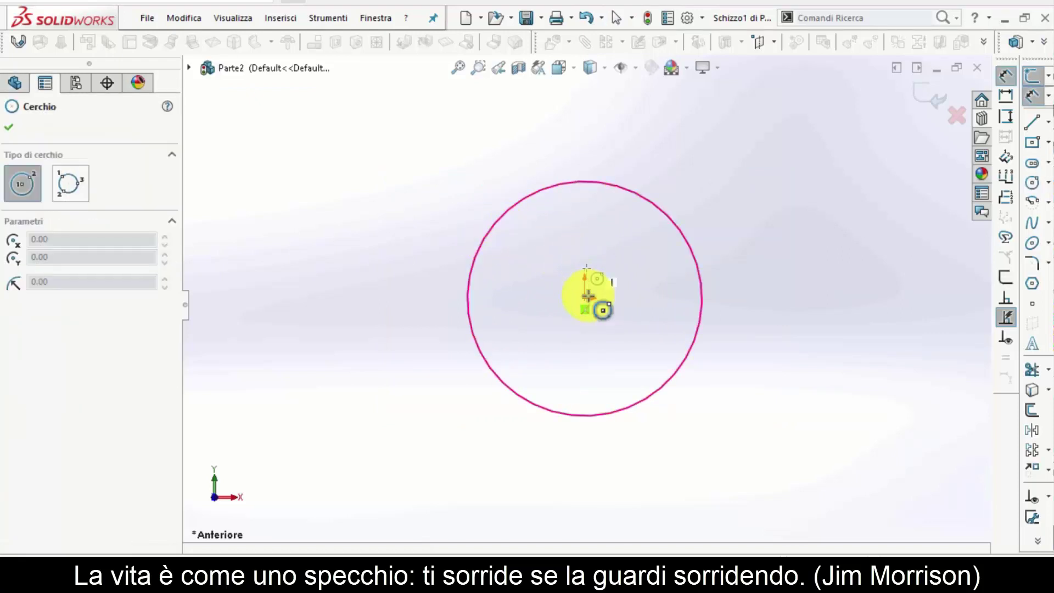
pyautogui.click(584, 298)
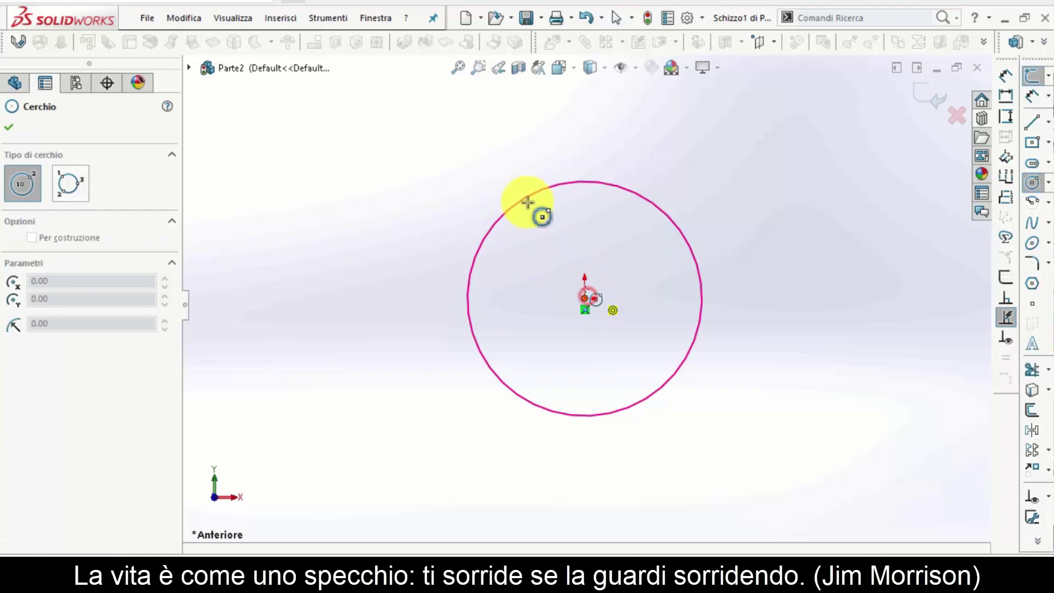
pyautogui.click(500, 179)
pyautogui.press('Escape')
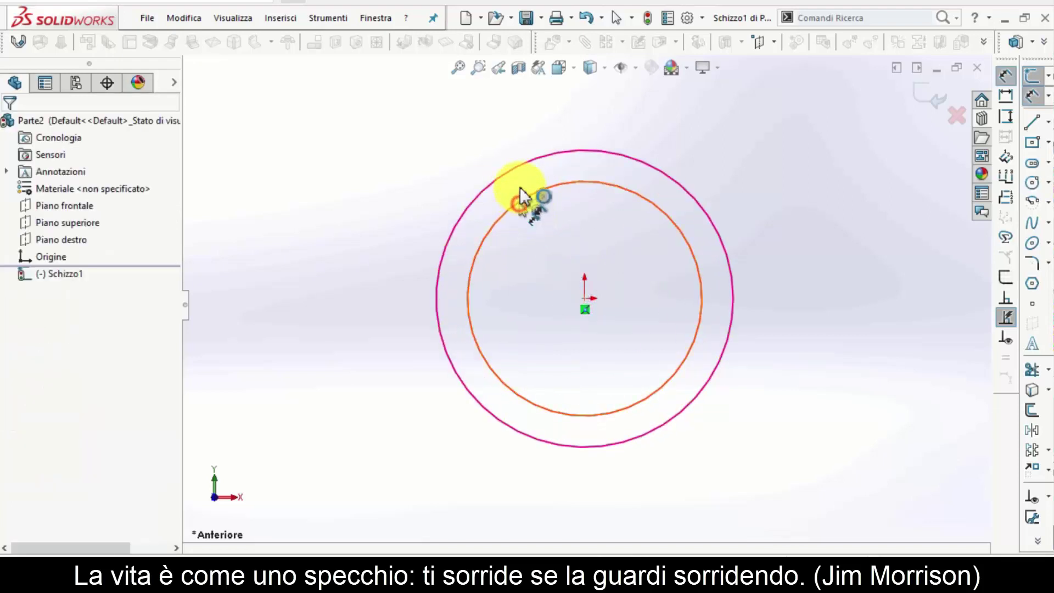
# Step: Dimension the ring with a 10 mm gap and a Ø100 inner diameter, then preview an extrusion
pyautogui.click(519, 170)
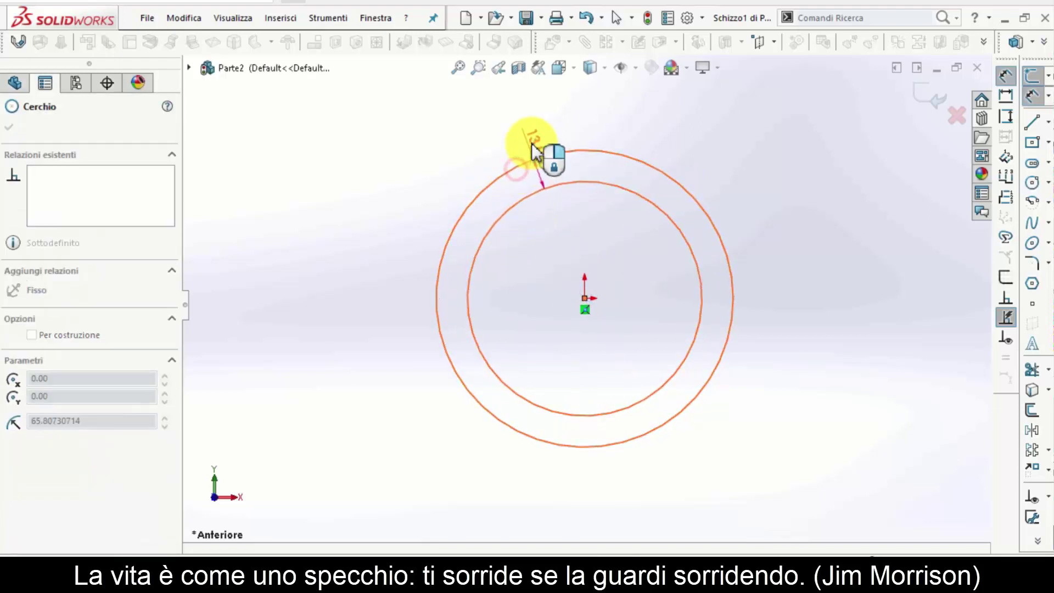
pyautogui.click(536, 144)
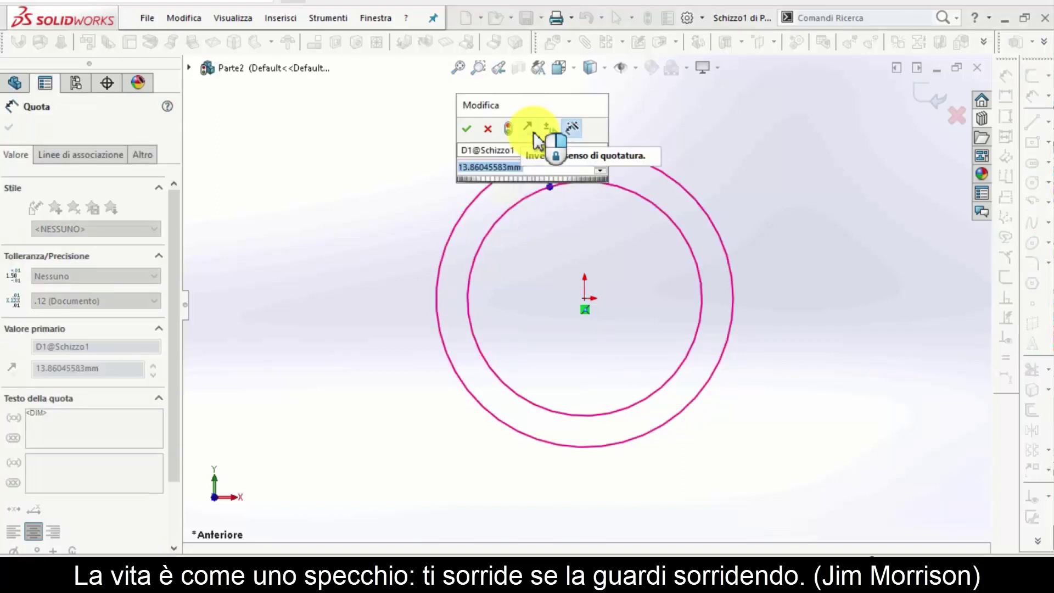
pyautogui.write('10')
pyautogui.press('Return')
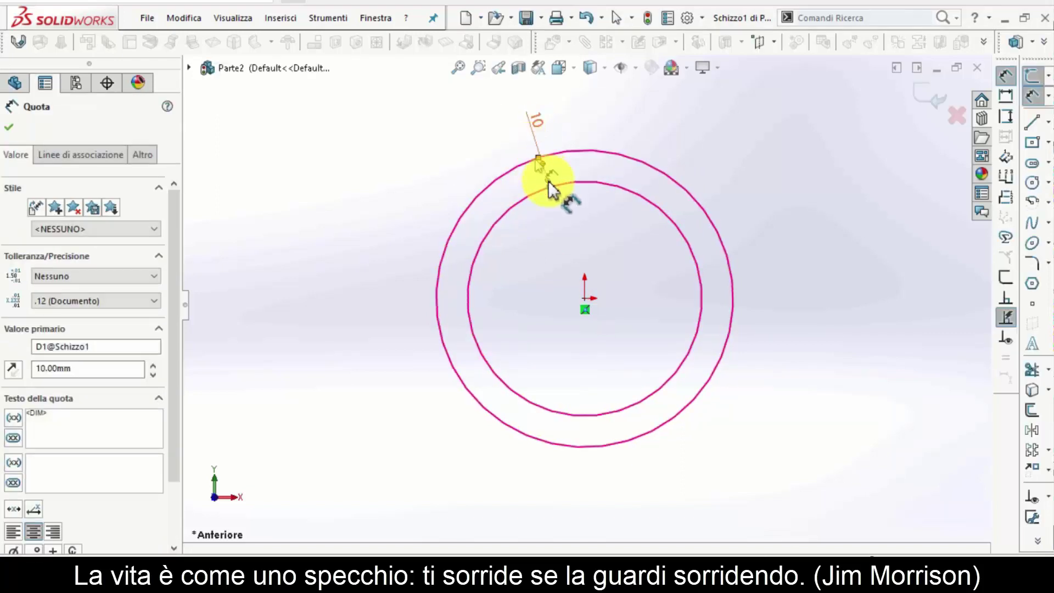
pyautogui.click(538, 200)
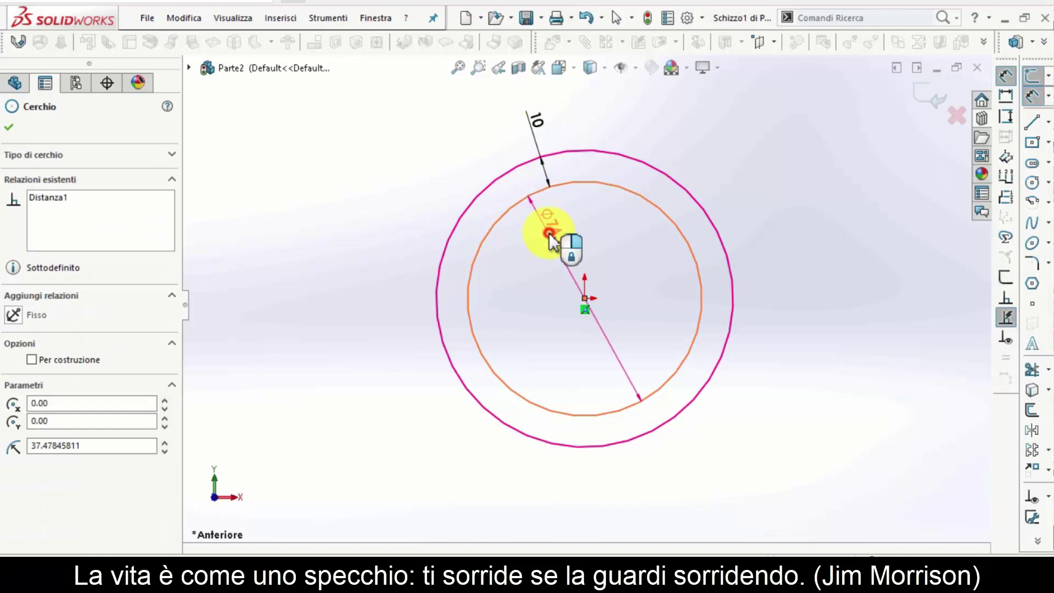
pyautogui.click(549, 233)
pyautogui.write('100')
pyautogui.press('Return')
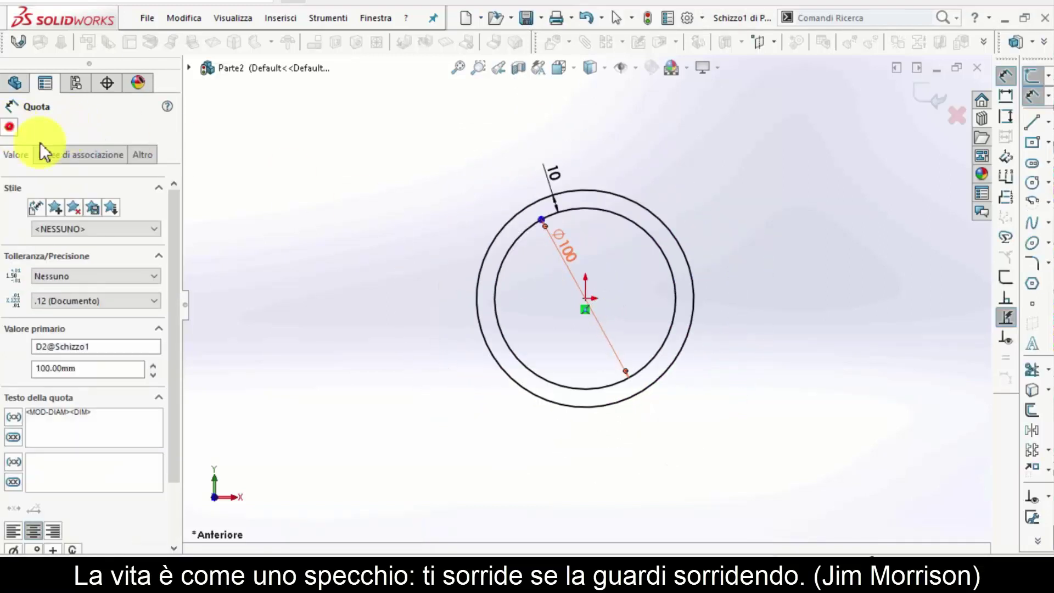
pyautogui.click(8, 127)
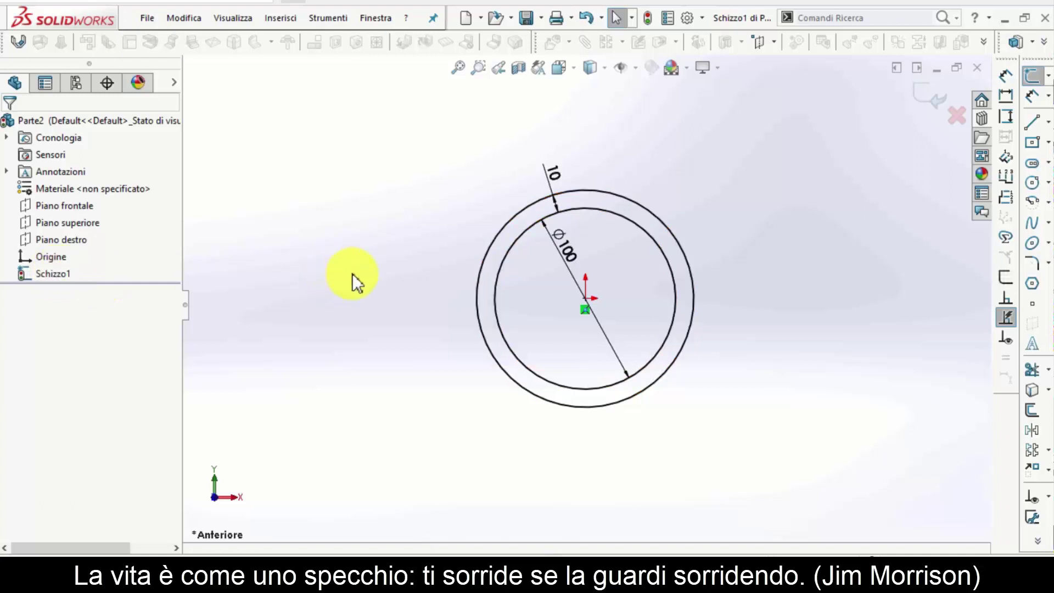
pyautogui.moveTo(351, 273); pyautogui.dragTo(323, 269, button='right')
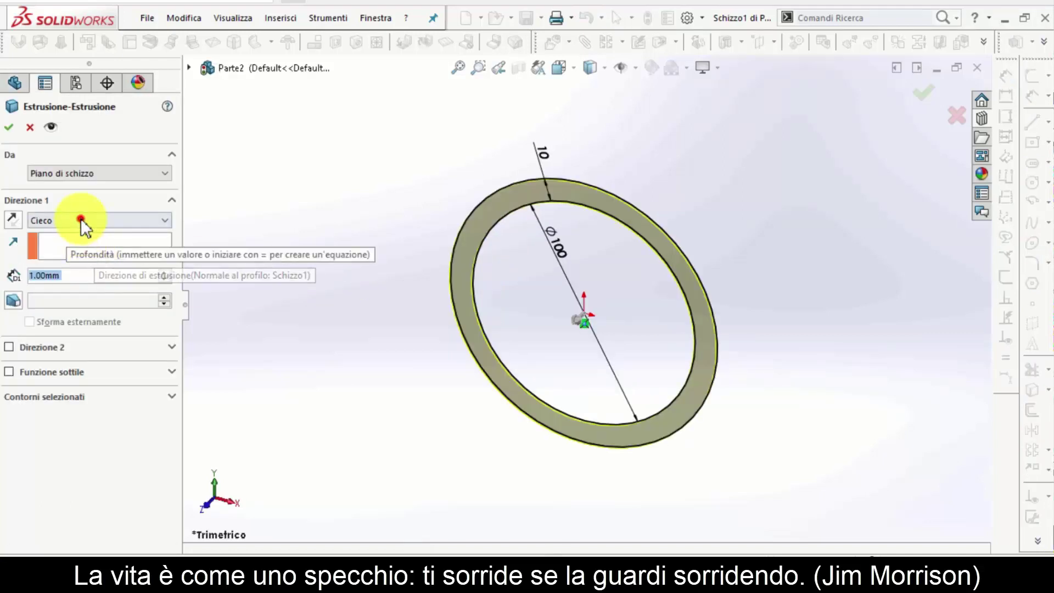
# Step: Extrude the ring 3 mm with Mid Plane, then orbit to inspect the solid
pyautogui.click(81, 219)
pyautogui.click(77, 286)
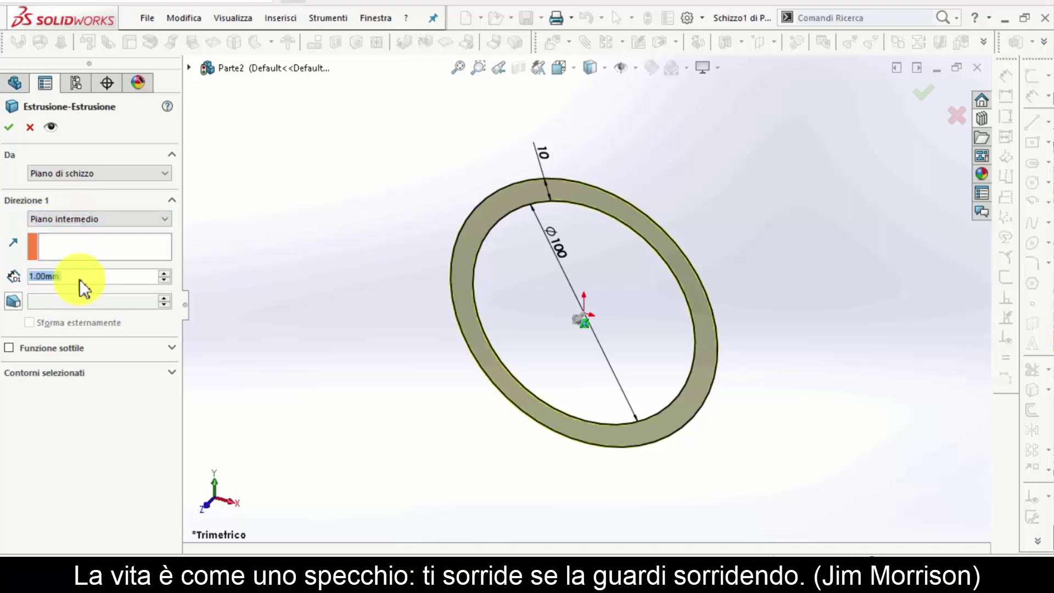
pyautogui.scroll(2, 79, 278)
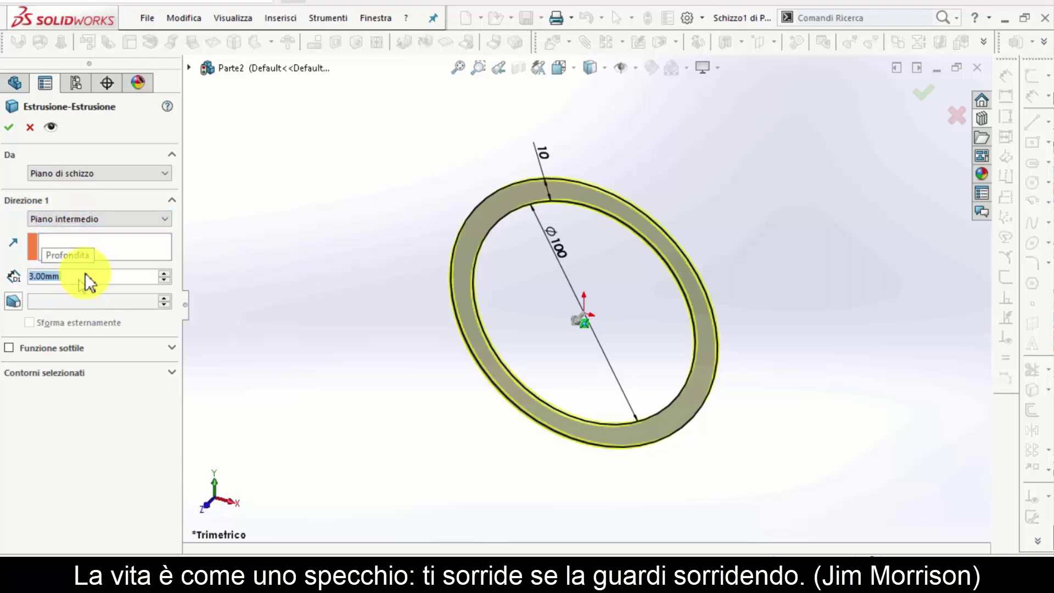
pyautogui.click(9, 126)
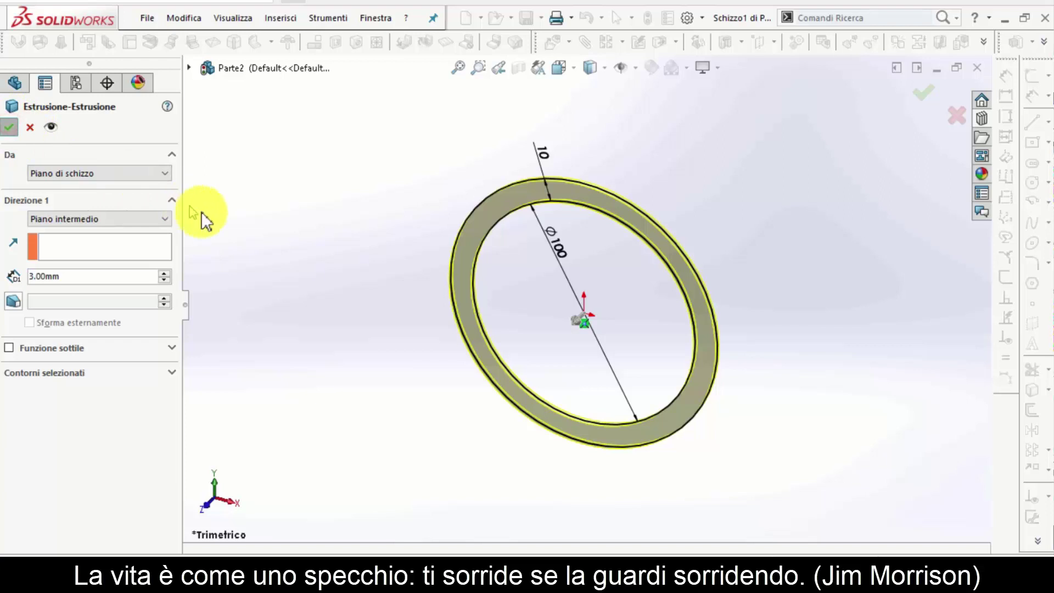
pyautogui.click(252, 228)
pyautogui.moveTo(268, 273)
pyautogui.mouseDown(button='middle')
pyautogui.moveTo(335, 261)
pyautogui.moveTo(548, 328)
pyautogui.moveTo(627, 313)
pyautogui.moveTo(600, 310)
pyautogui.moveTo(595, 262)
pyautogui.mouseUp(button='middle')
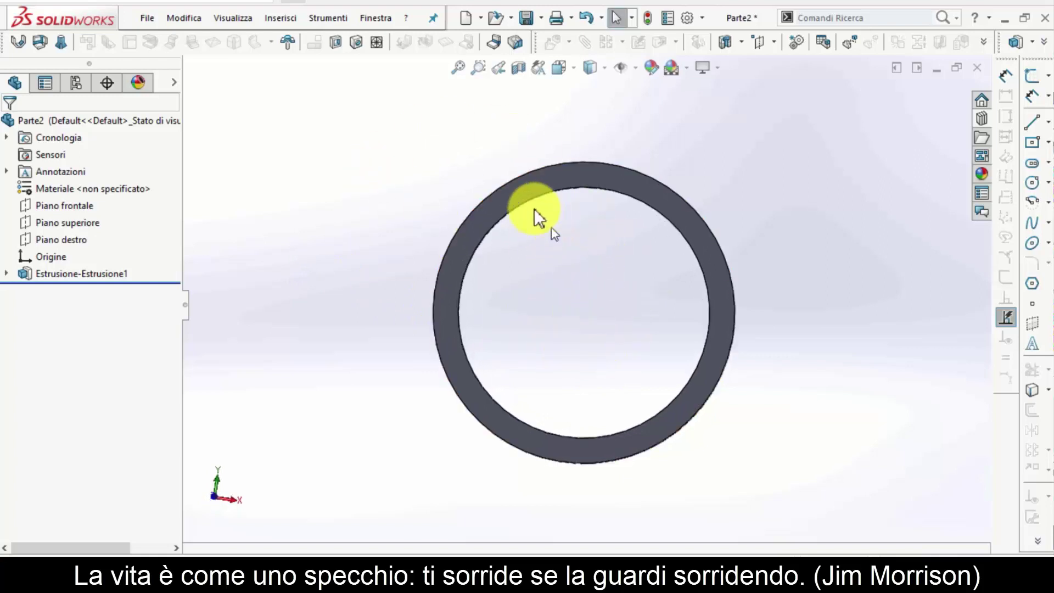
pyautogui.moveTo(523, 315)
pyautogui.mouseDown(button='middle')
pyautogui.moveTo(548, 327)
pyautogui.moveTo(557, 287)
pyautogui.moveTo(564, 306)
pyautogui.moveTo(359, 228)
pyautogui.moveTo(15, 270)
pyautogui.mouseUp(button='middle')
# Step: Reuse Schizzo1 for a new extrusion, with only the inner disc region as the selected contour
pyautogui.click(6, 273)
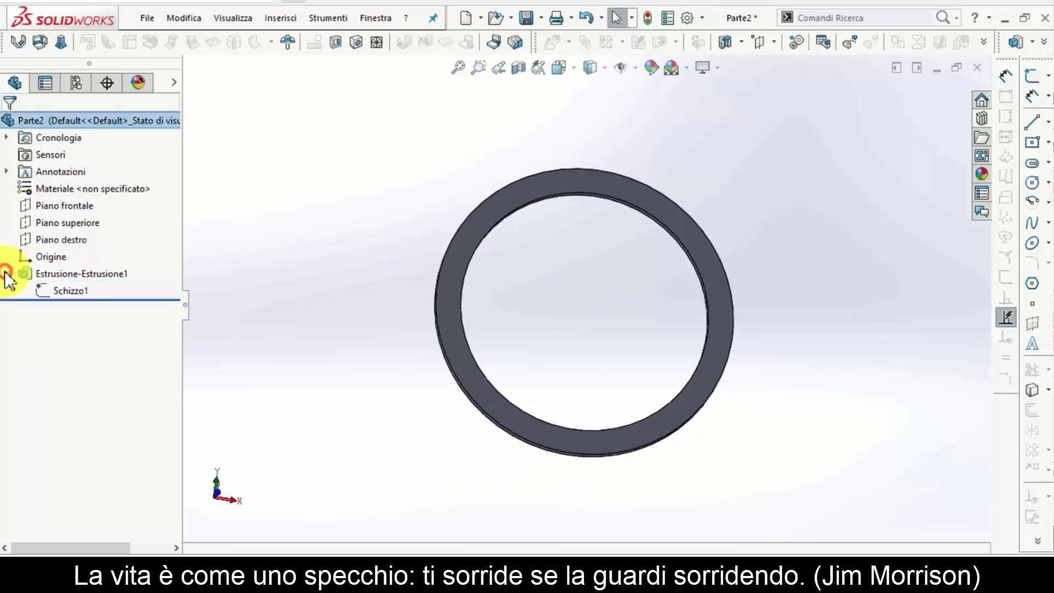
pyautogui.click(71, 288)
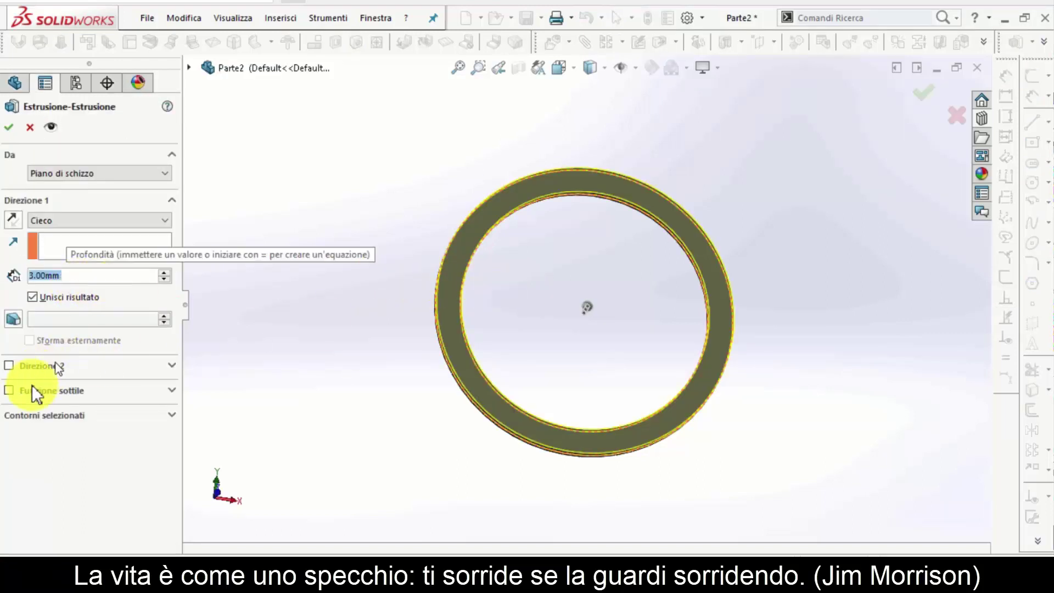
pyautogui.click(53, 413)
pyautogui.click(77, 429)
pyautogui.rightClick(82, 430)
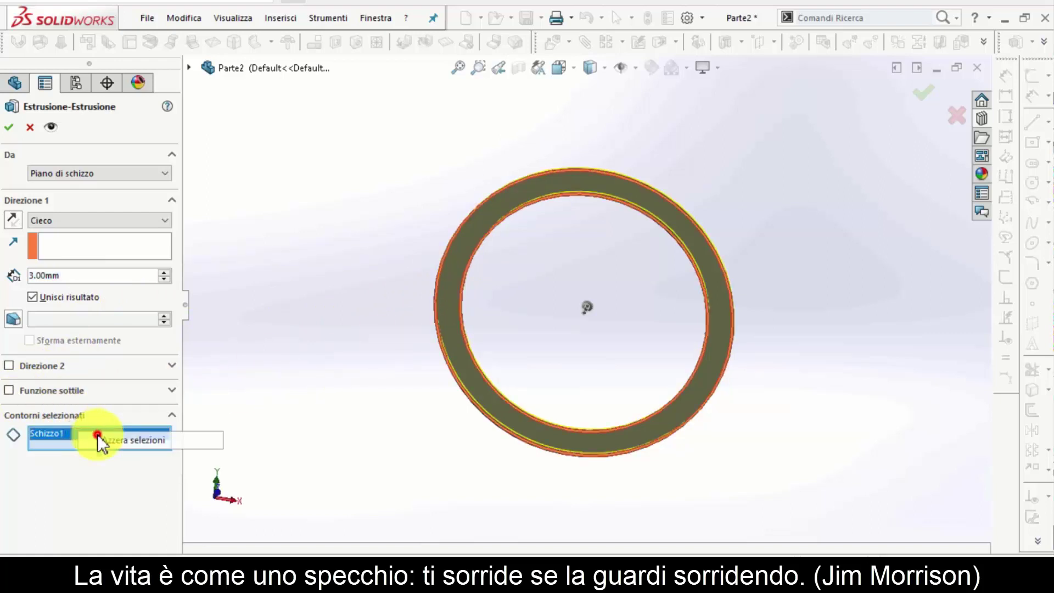
pyautogui.click(97, 433)
pyautogui.click(497, 327)
pyautogui.moveTo(513, 327)
pyautogui.mouseDown(button='middle')
pyautogui.moveTo(524, 273)
pyautogui.moveTo(593, 309)
pyautogui.moveTo(613, 301)
pyautogui.moveTo(393, 336)
pyautogui.moveTo(110, 267)
pyautogui.mouseUp(button='middle')
# Step: Set the disc extrusion depth to 40 mm, uncheck Merge result, and accept
pyautogui.click(112, 276)
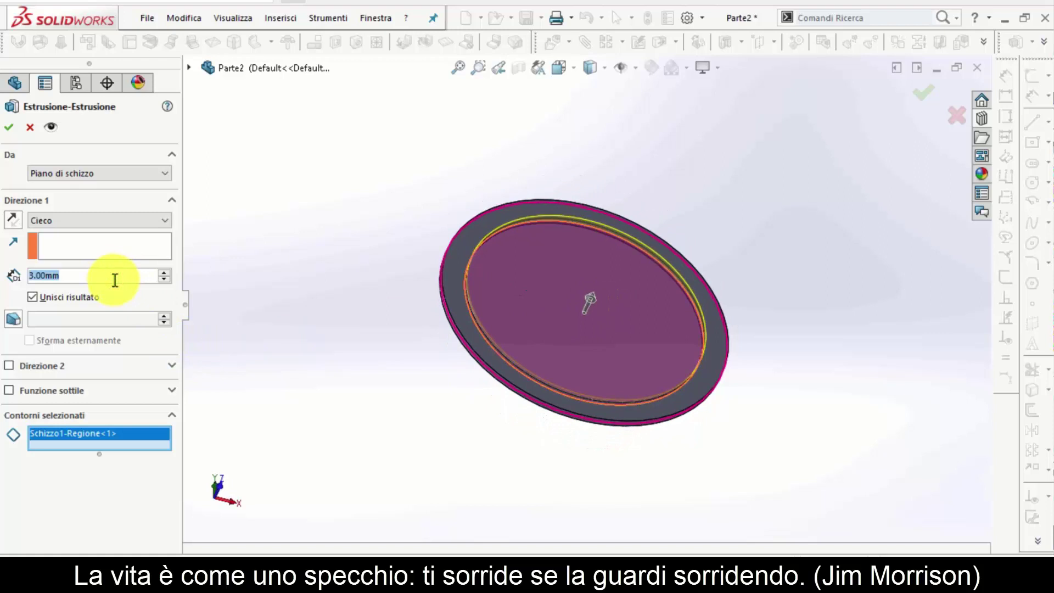
pyautogui.write('5')
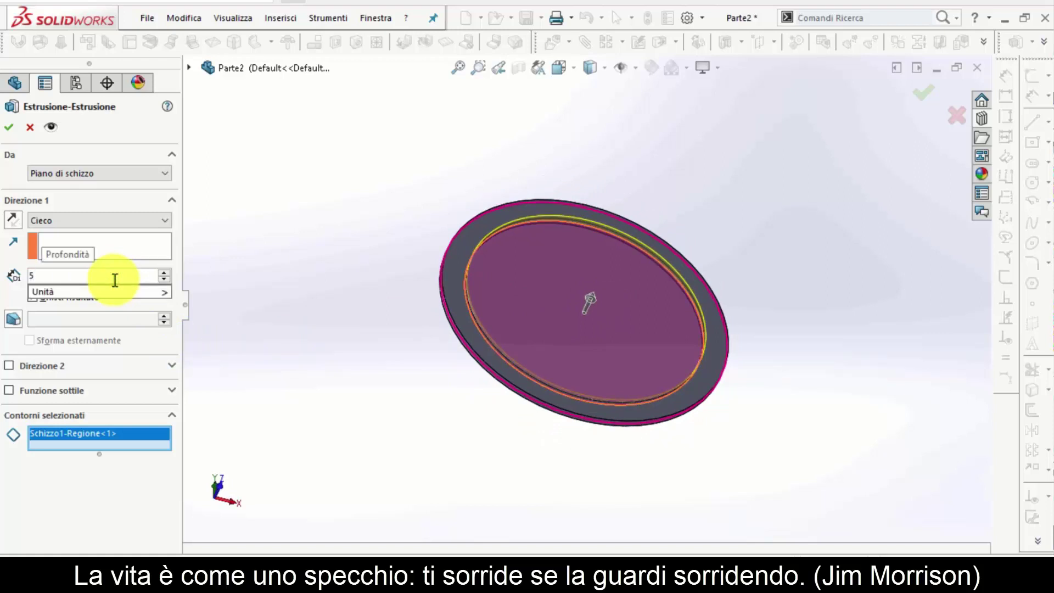
pyautogui.press('BackSpace')
pyautogui.write('40')
pyautogui.press('Return')
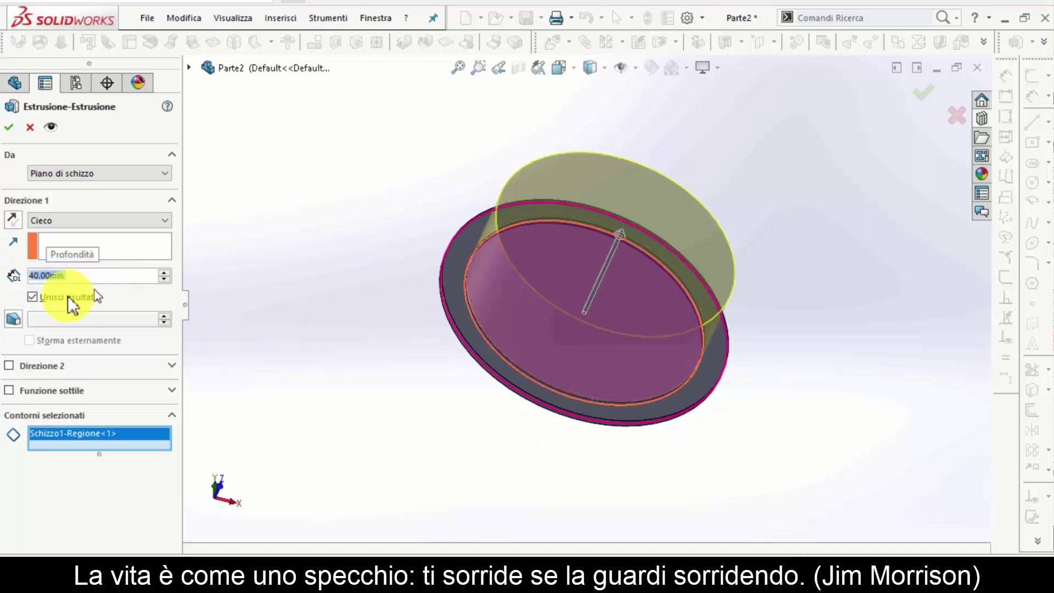
pyautogui.click(67, 297)
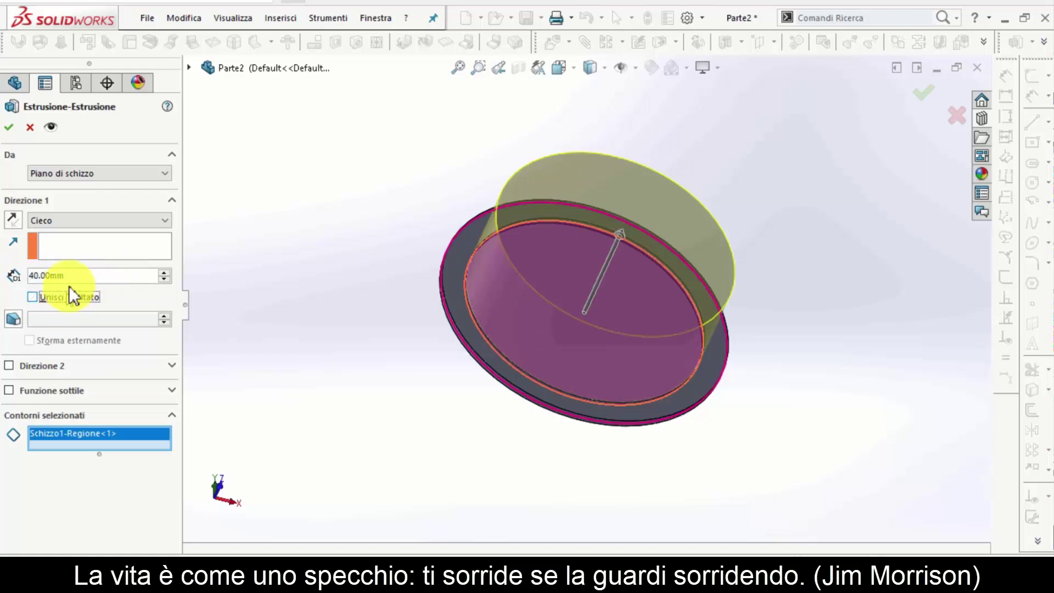
pyautogui.click(9, 128)
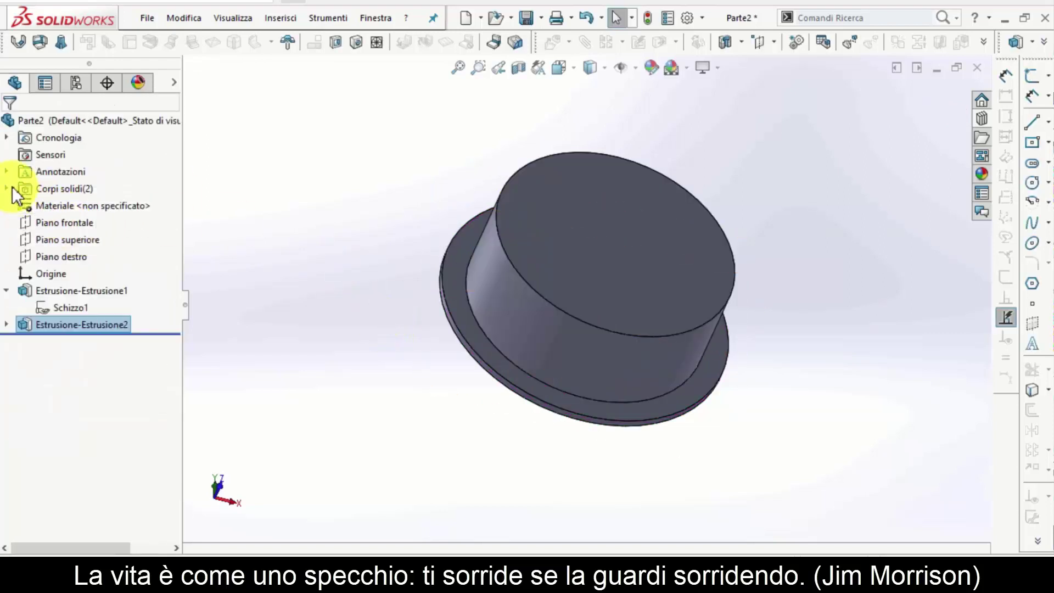
# Step: Apply a dark grey appearance to the ring body Estrusione-Estrusione1
pyautogui.click(7, 188)
pyautogui.click(103, 204)
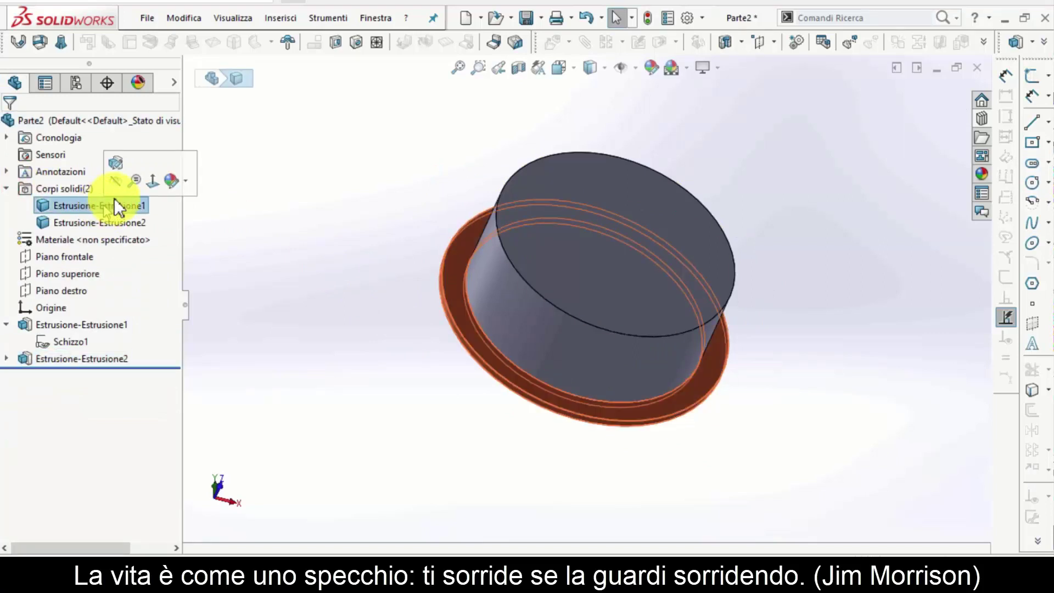
pyautogui.click(176, 82)
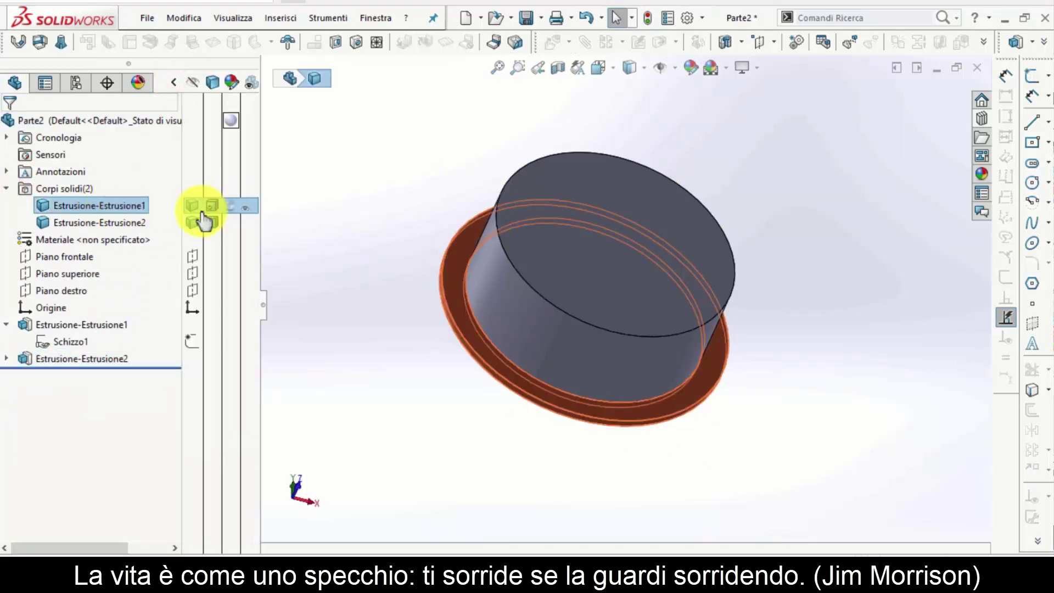
pyautogui.click(228, 206)
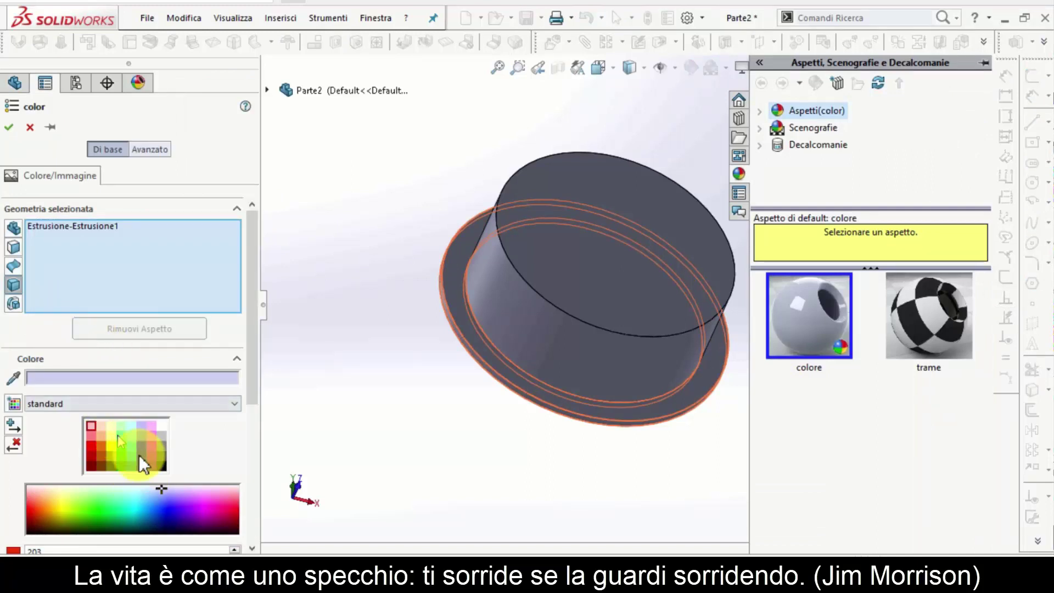
pyautogui.click(162, 451)
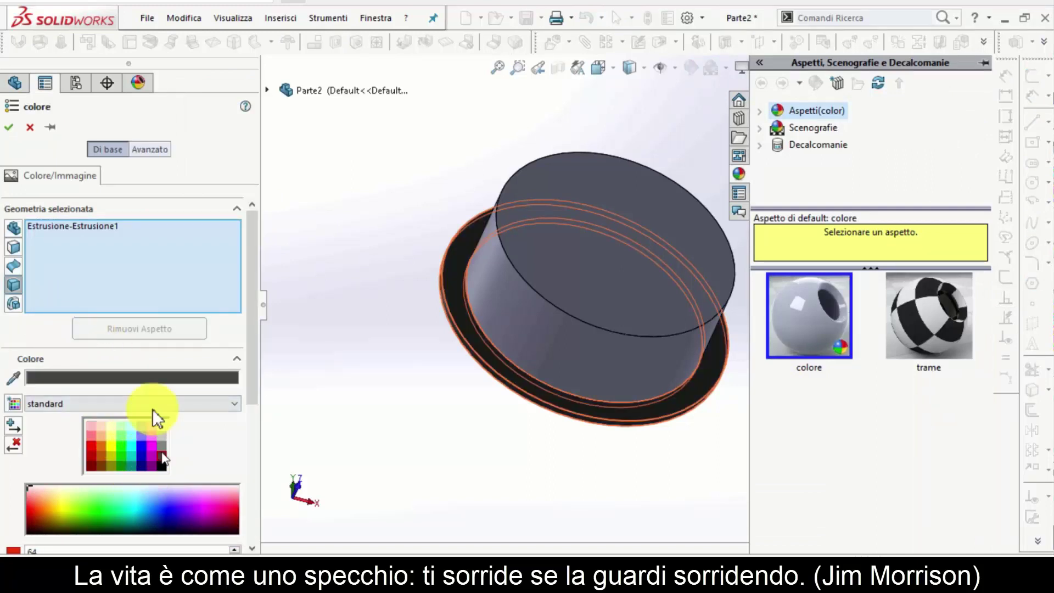
pyautogui.click(10, 121)
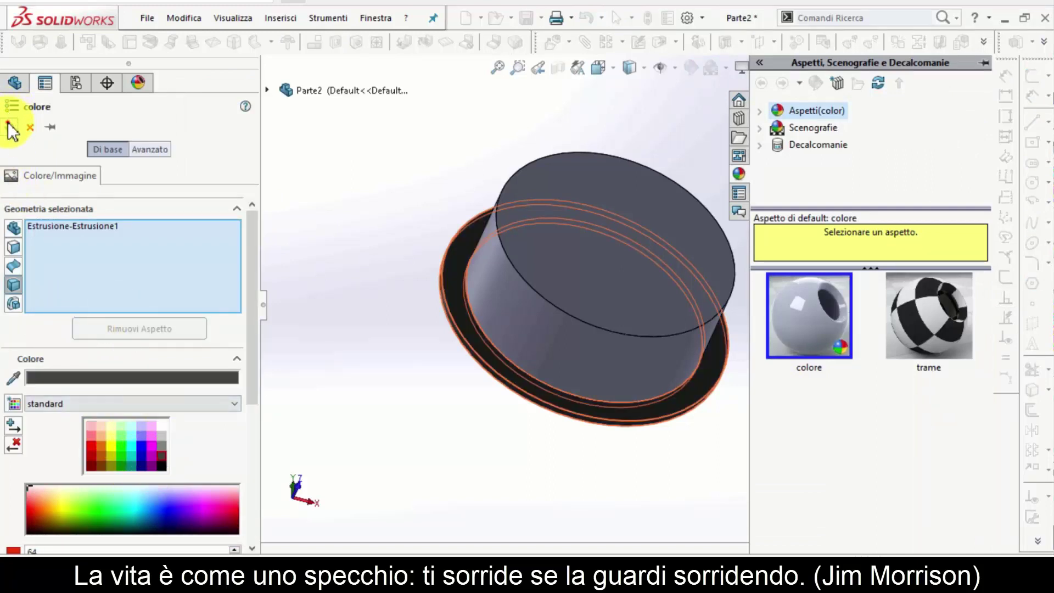
pyautogui.moveTo(612, 345); pyautogui.dragTo(475, 332, button='middle')
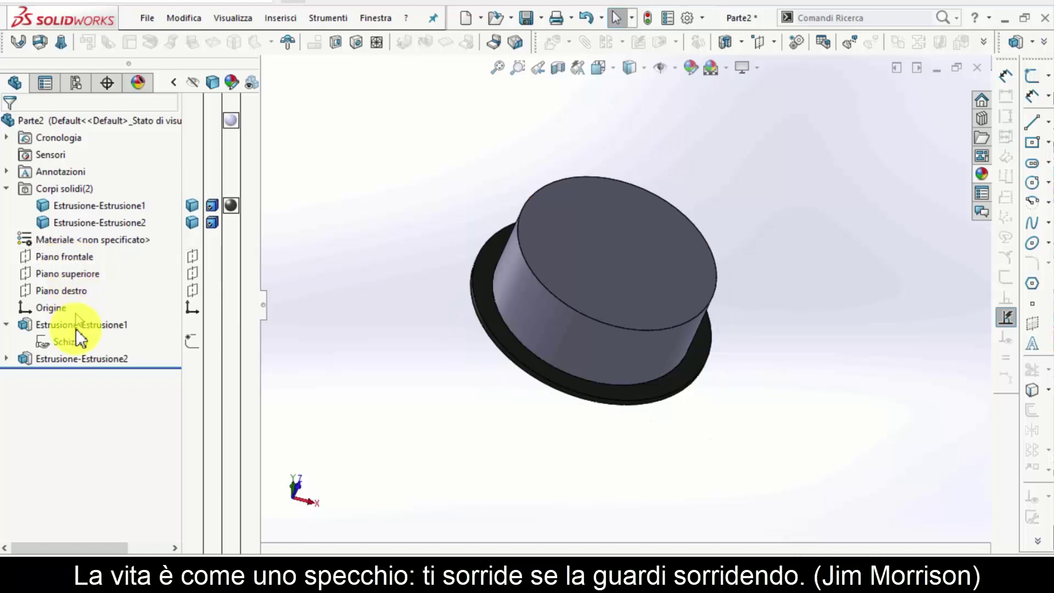
# Step: Edit Schizzo1 to add an outer circle 30 mm away from the ring
pyautogui.click(75, 342)
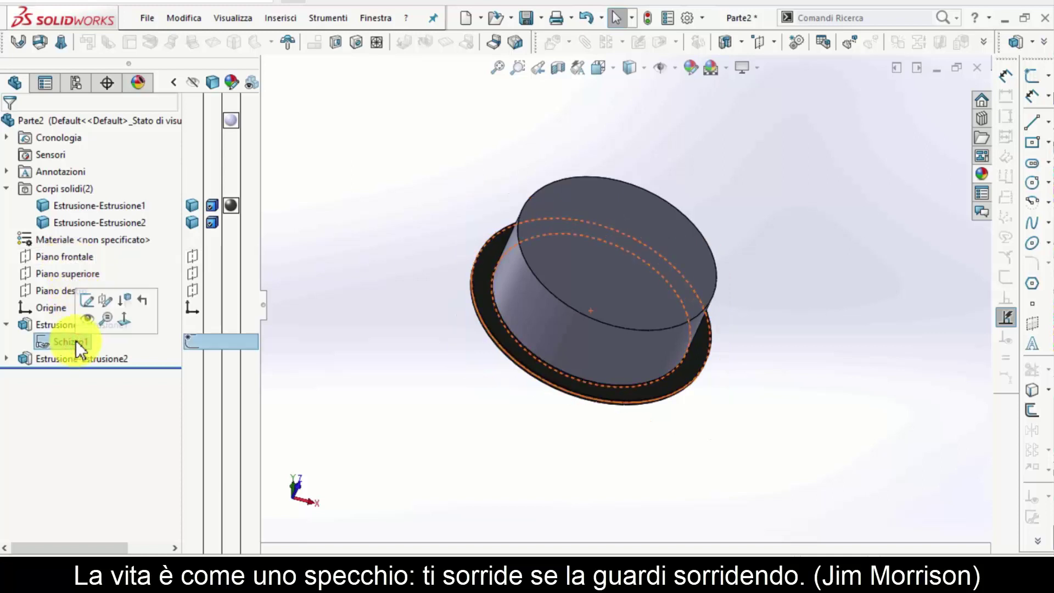
pyautogui.click(91, 298)
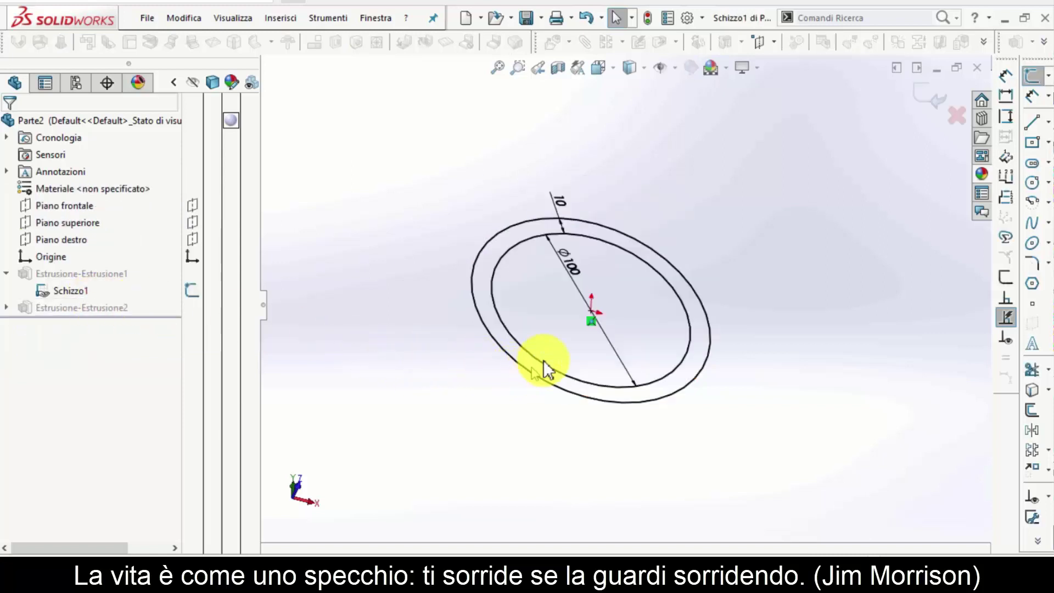
pyautogui.press('c')
pyautogui.click(591, 311)
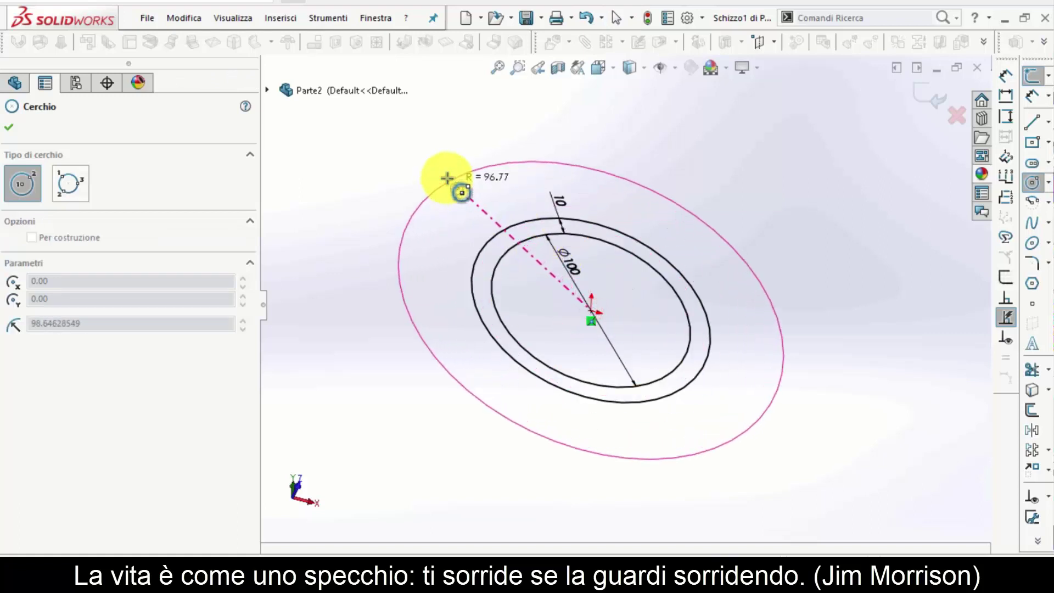
pyautogui.click(466, 192)
pyautogui.press('Escape')
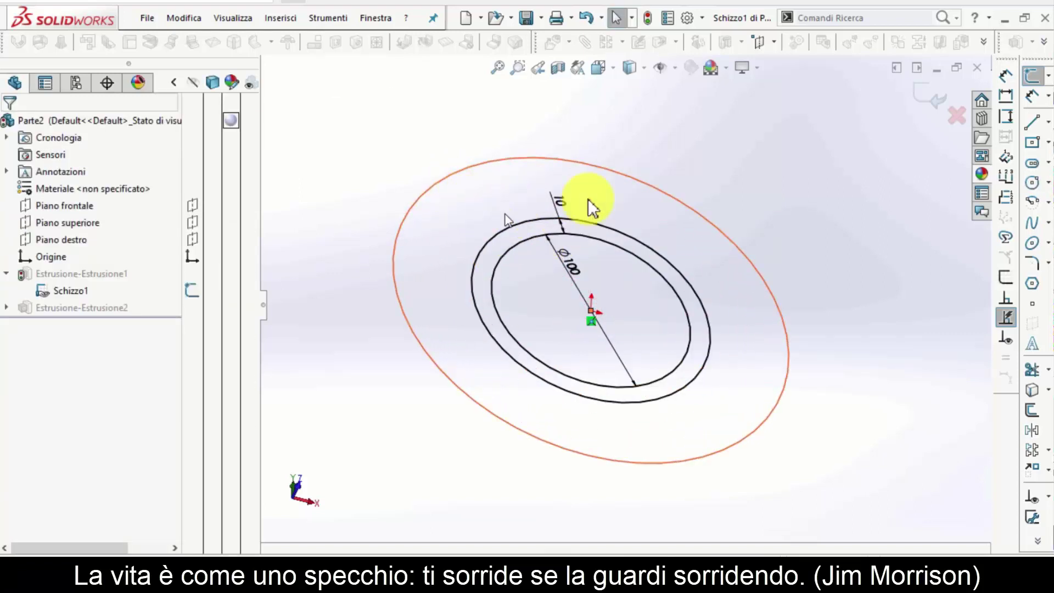
pyautogui.click(675, 253)
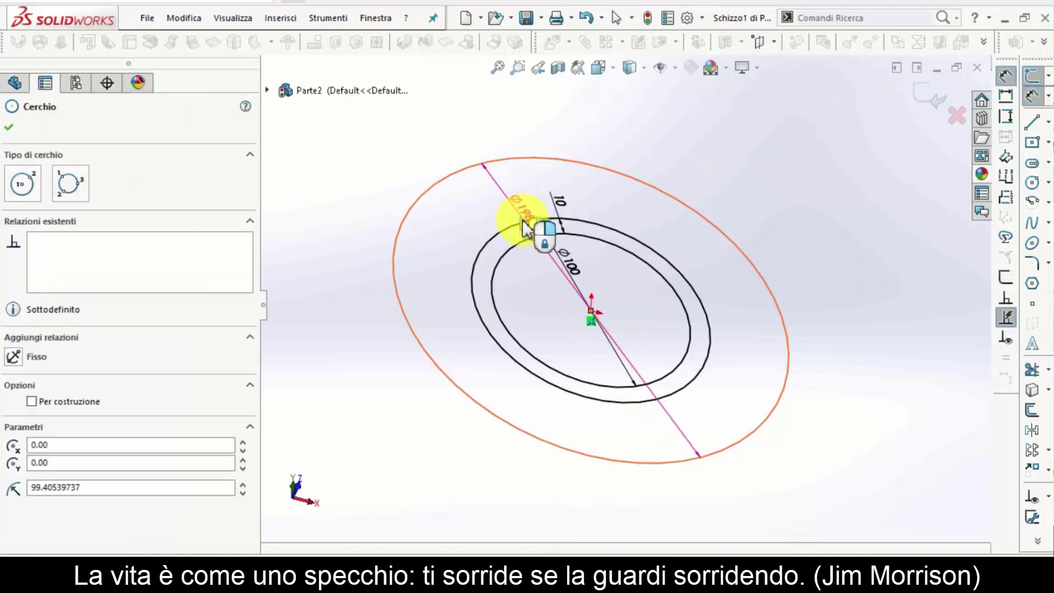
pyautogui.click(518, 207)
pyautogui.doubleClick(521, 200)
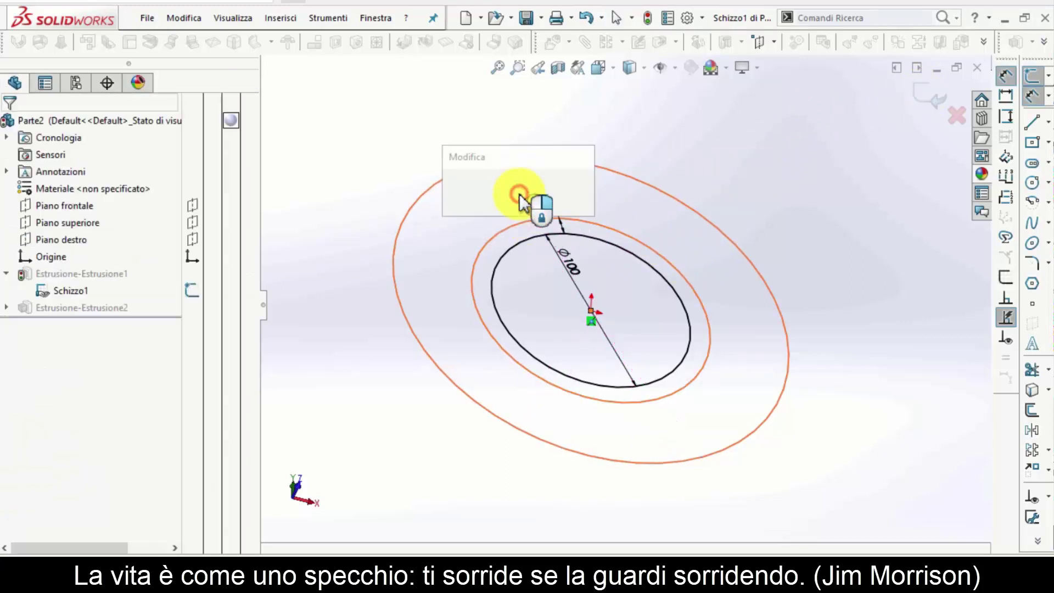
pyautogui.write('30')
pyautogui.press('Return')
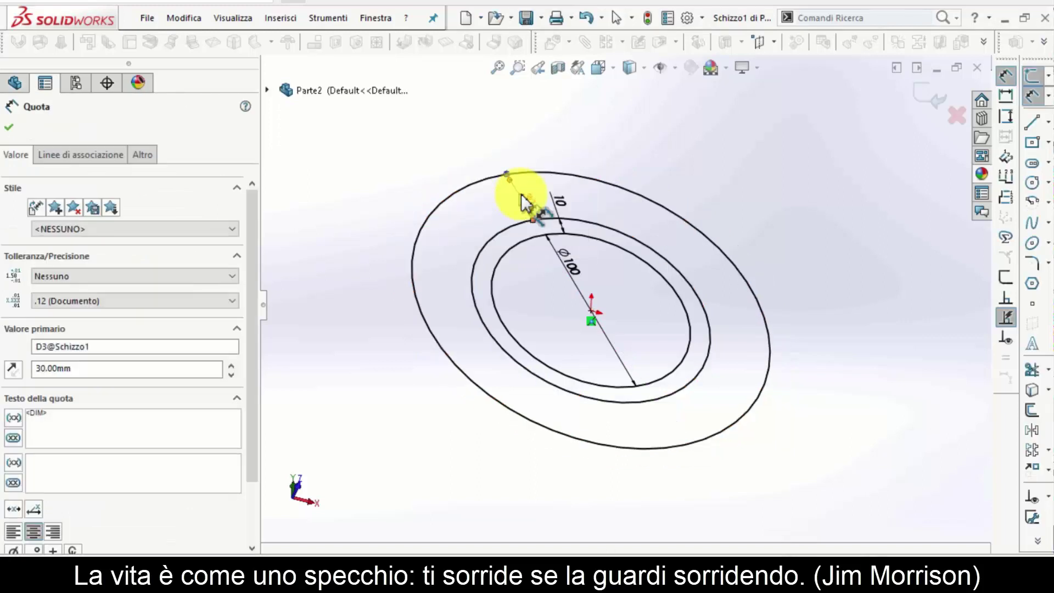
# Step: Attempt to exit and repair the sketch twice, then discard the sketch changes
pyautogui.click(926, 98)
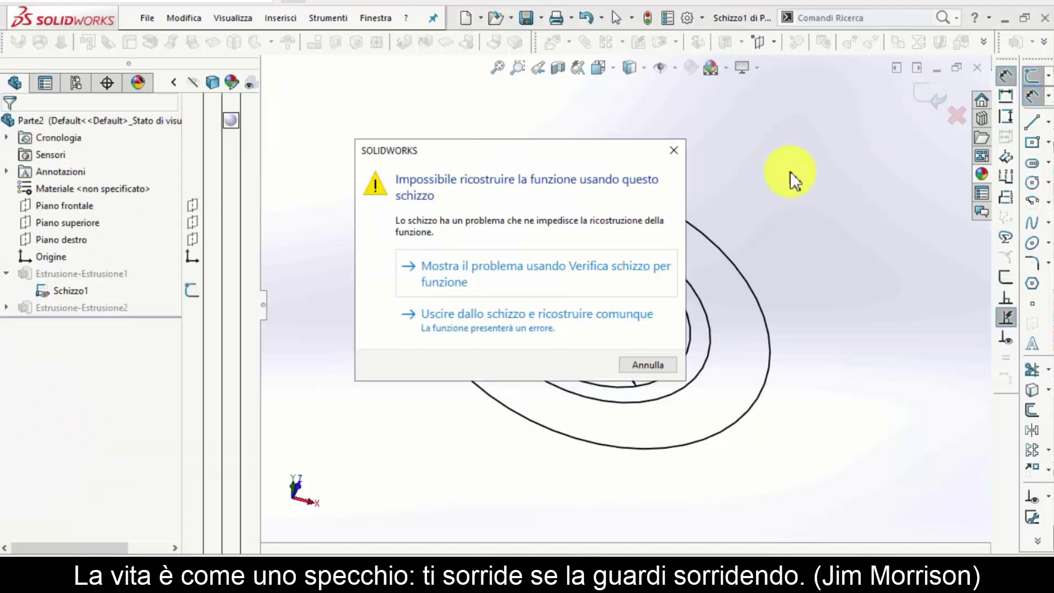
pyautogui.click(599, 268)
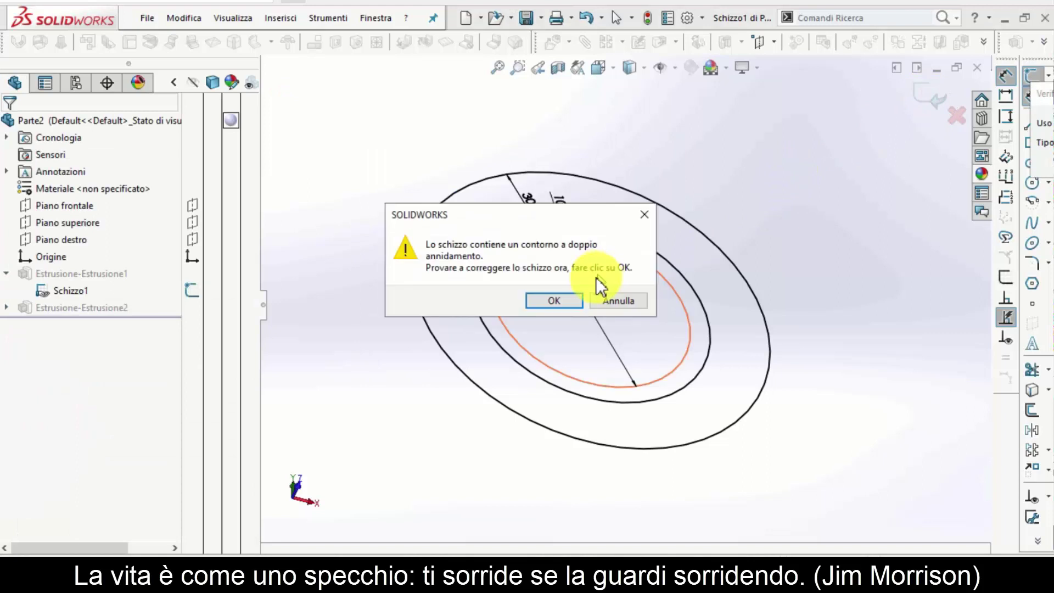
pyautogui.click(574, 299)
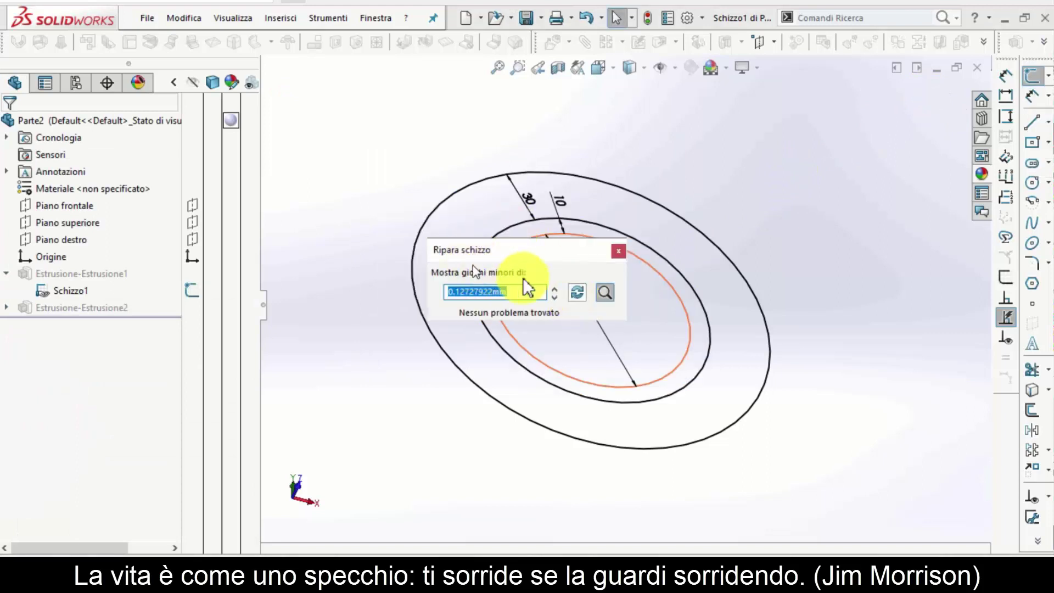
pyautogui.click(604, 293)
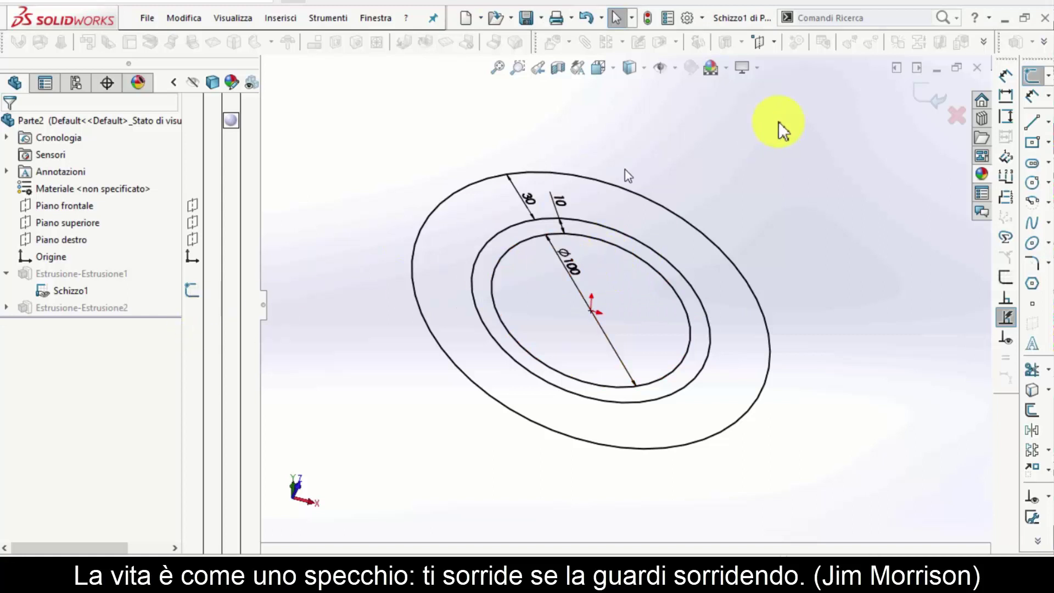
pyautogui.click(924, 96)
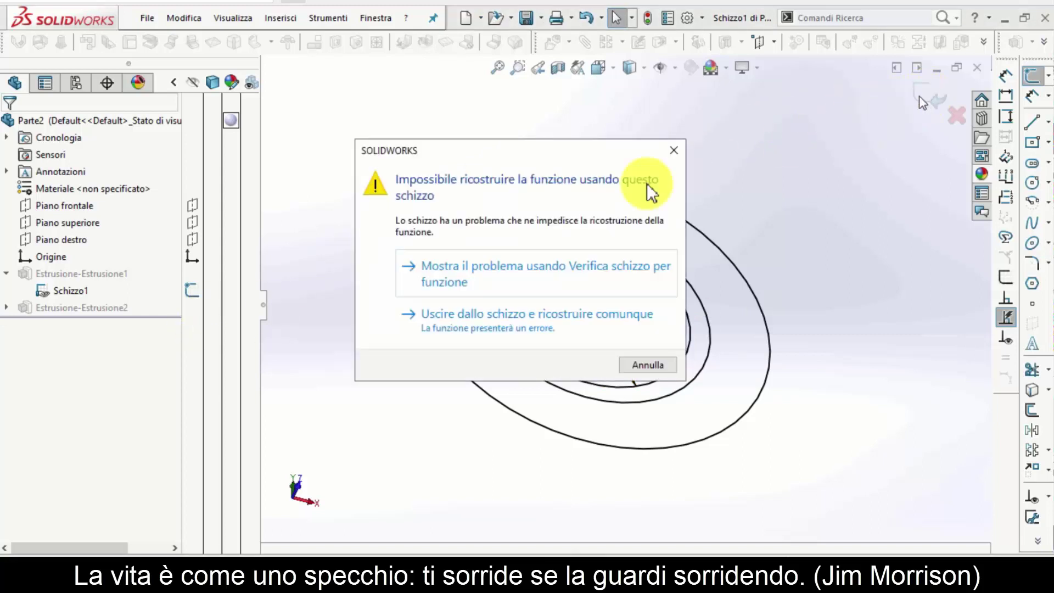
pyautogui.click(477, 274)
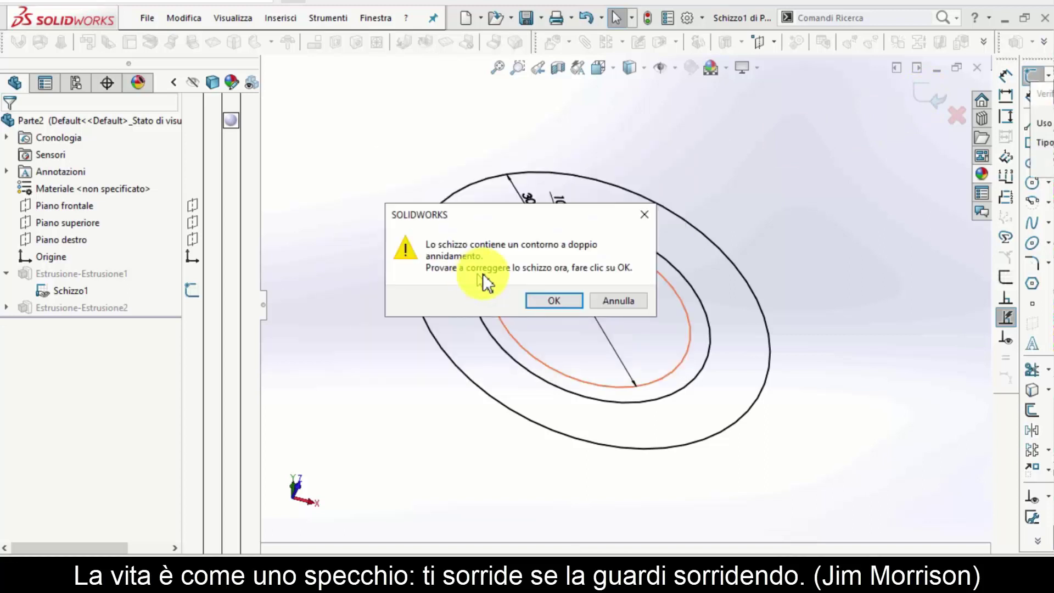
pyautogui.click(574, 300)
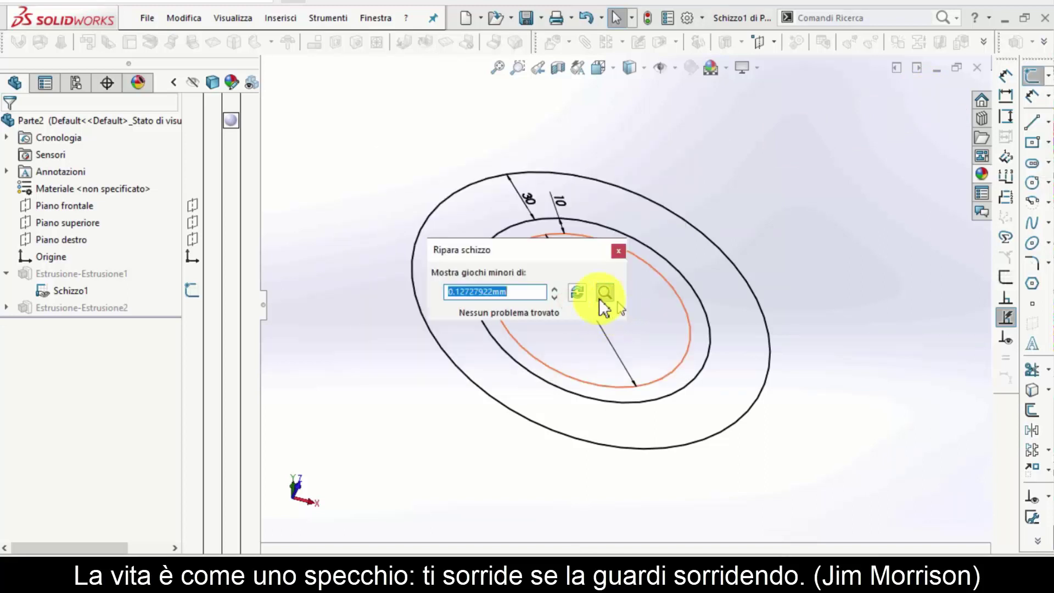
pyautogui.click(618, 251)
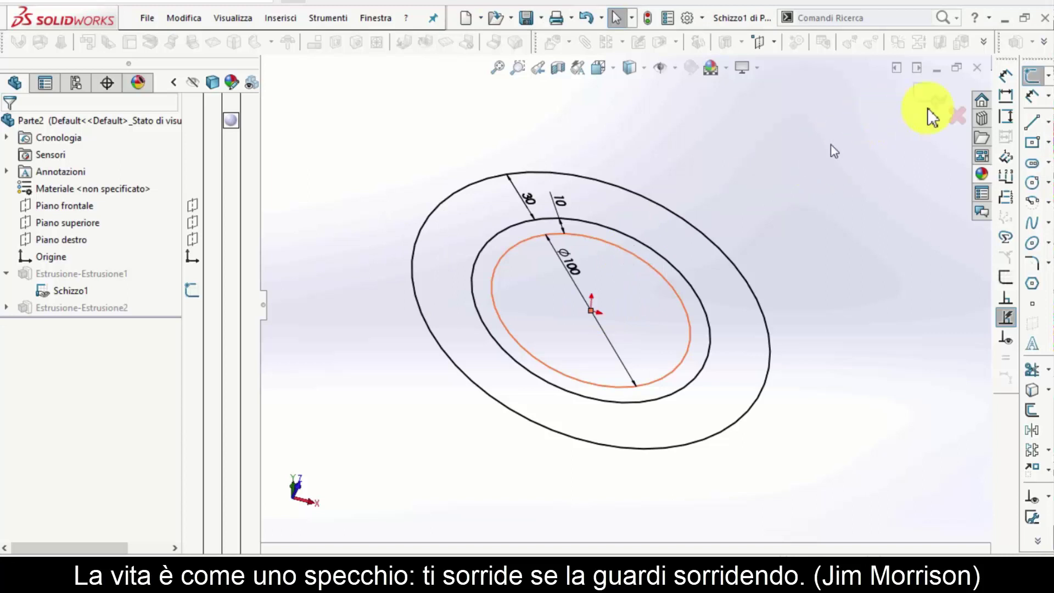
pyautogui.click(944, 114)
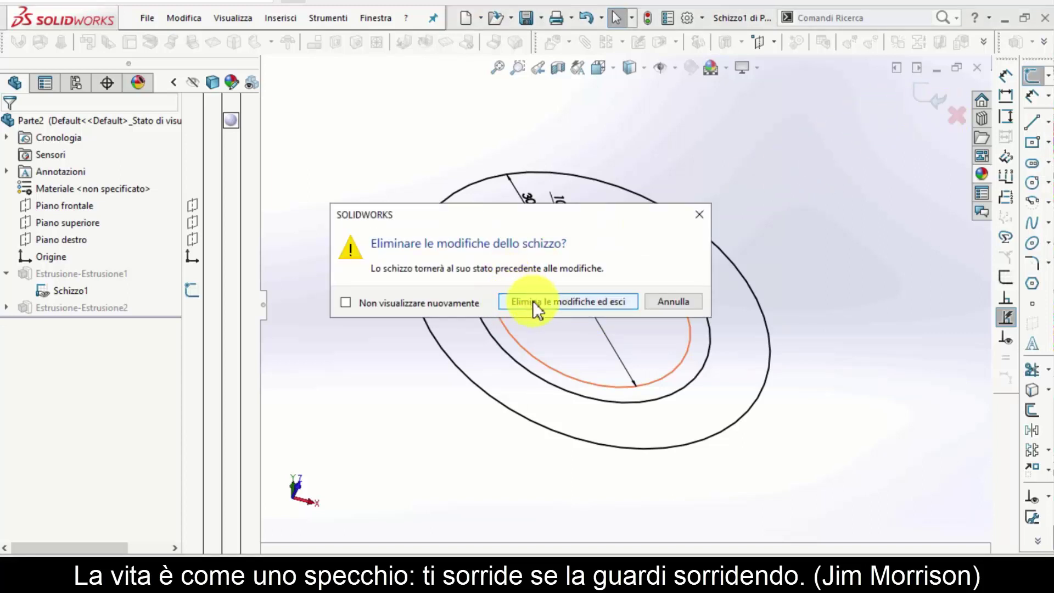
pyautogui.click(532, 301)
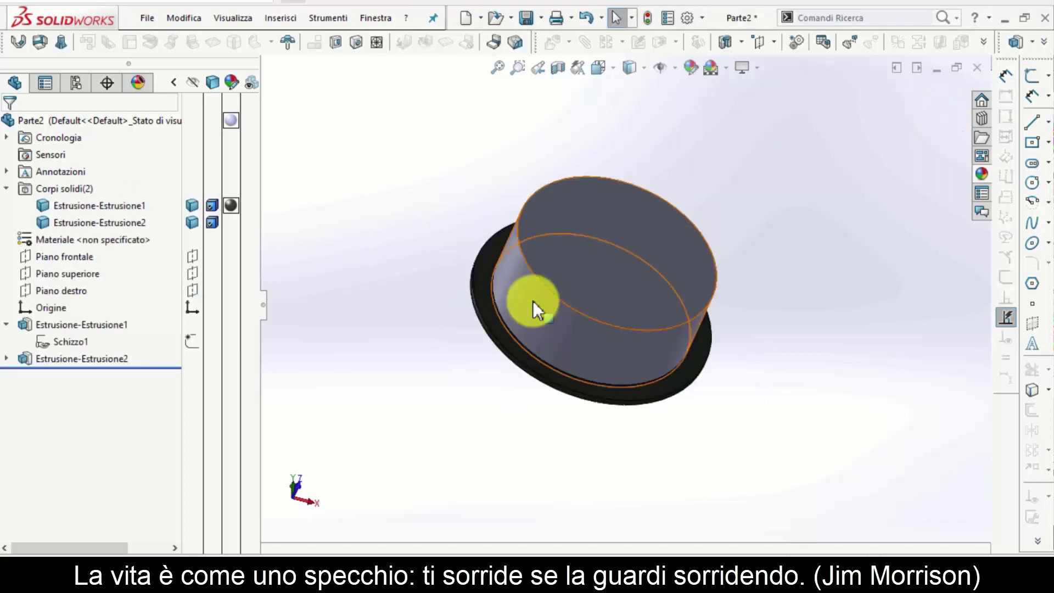
# Step: Edit Schizzo1 and add an origin-centred circle of radius about 76
pyautogui.click(81, 341)
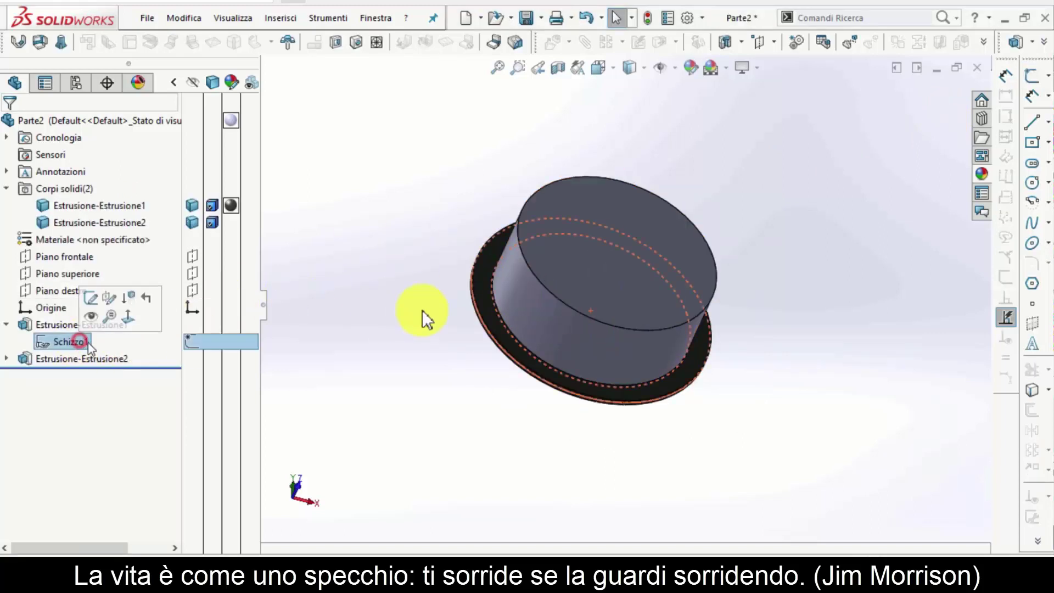
pyautogui.rightClick(76, 340)
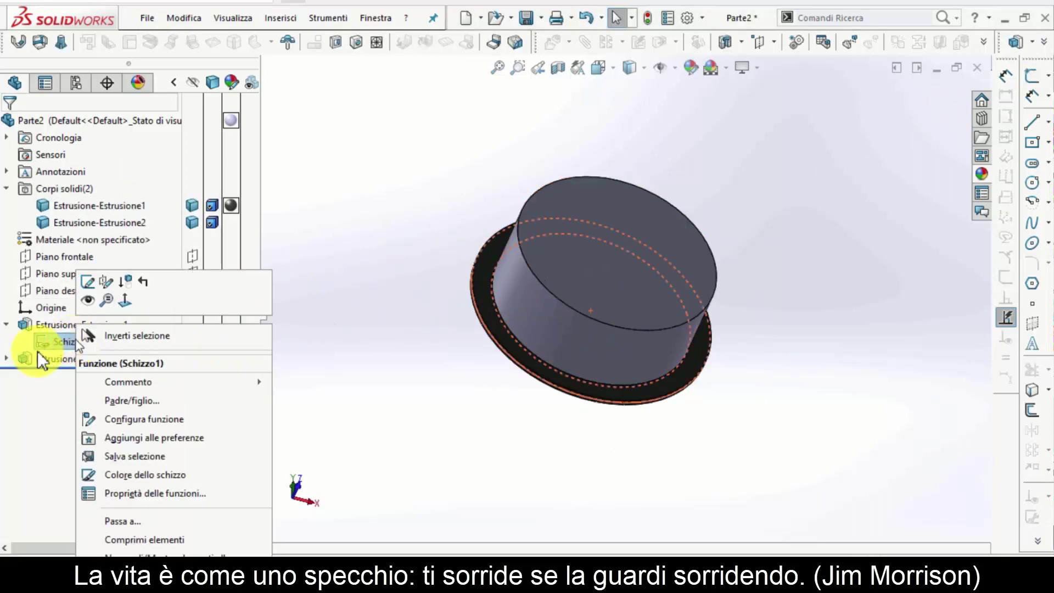
pyautogui.click(11, 359)
pyautogui.rightClick(80, 341)
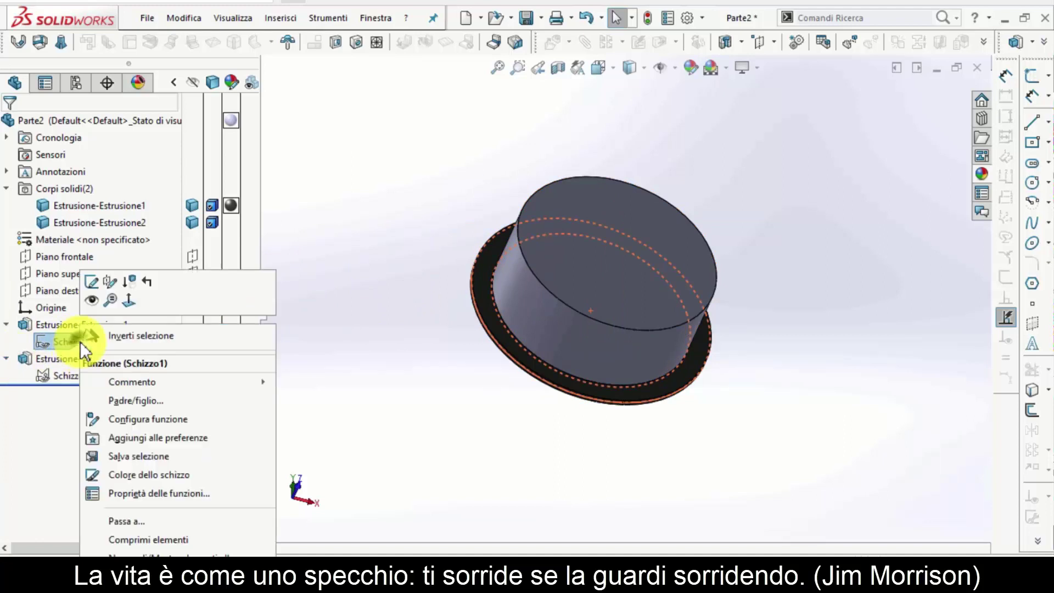
pyautogui.click(92, 282)
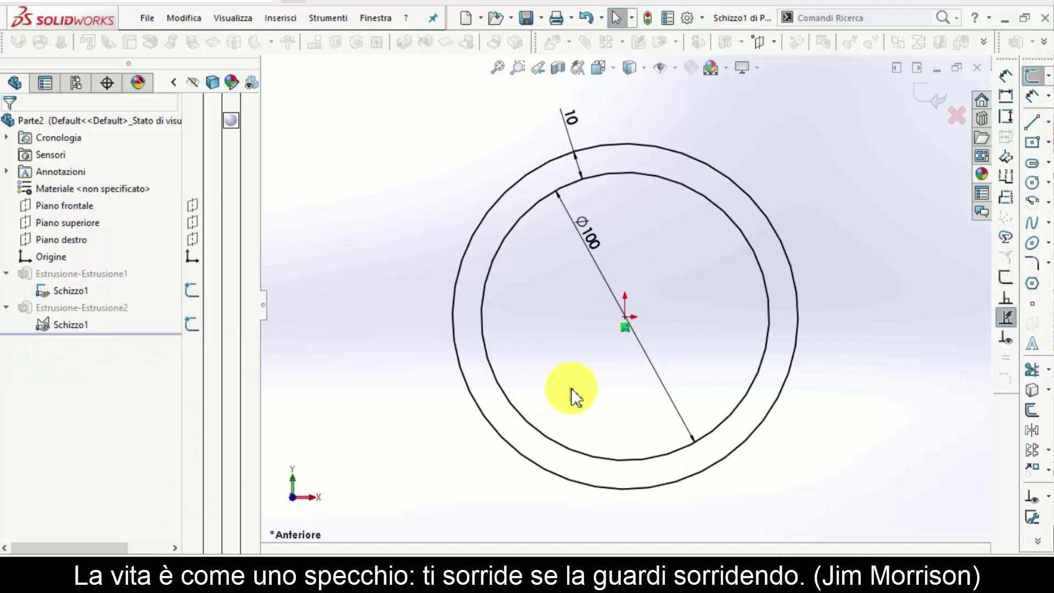
pyautogui.press('c')
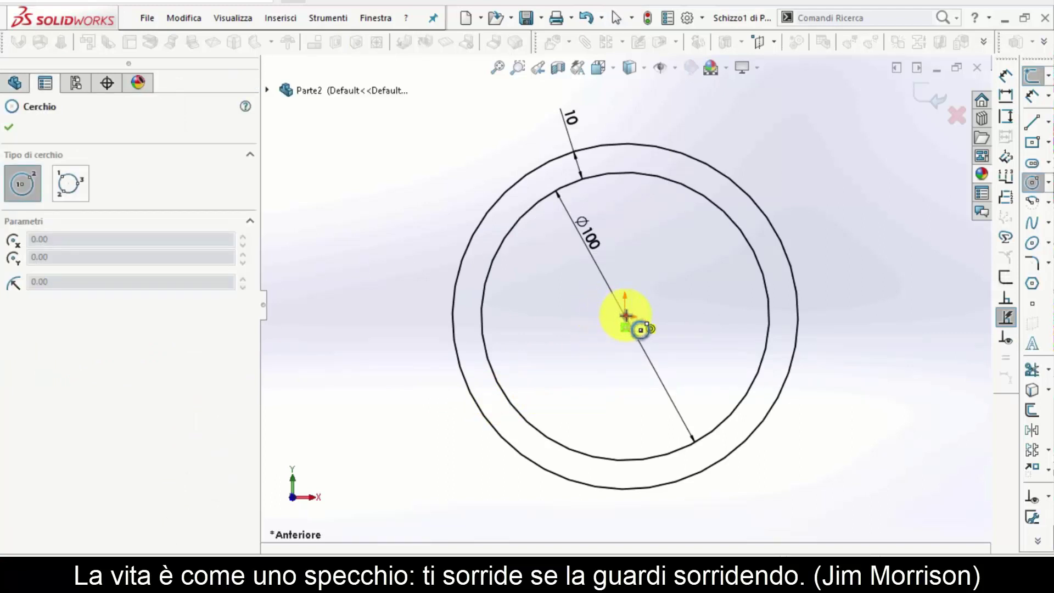
pyautogui.click(626, 315)
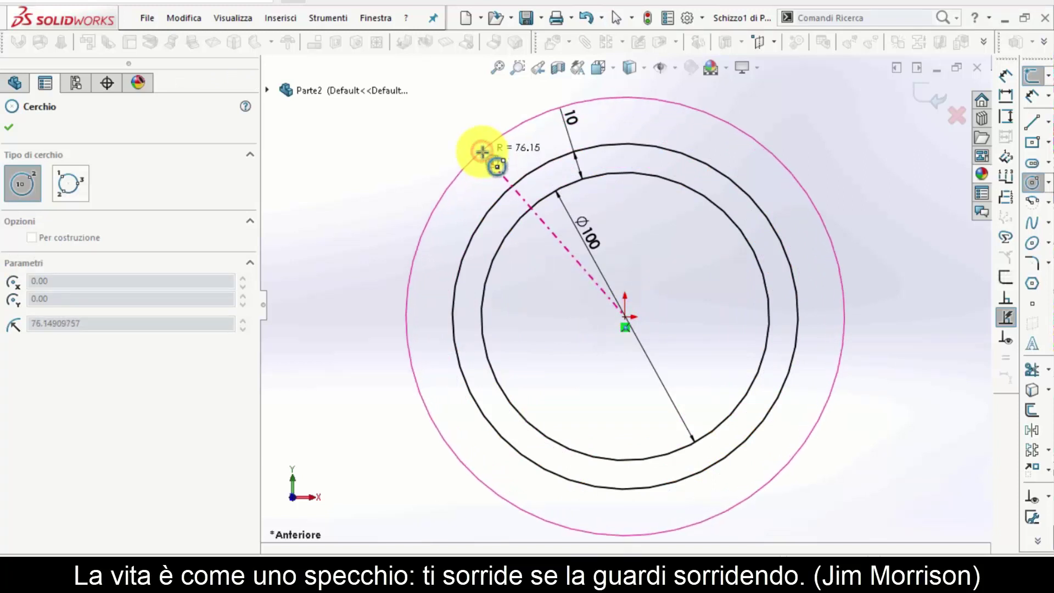
pyautogui.click(482, 151)
pyautogui.press('Escape')
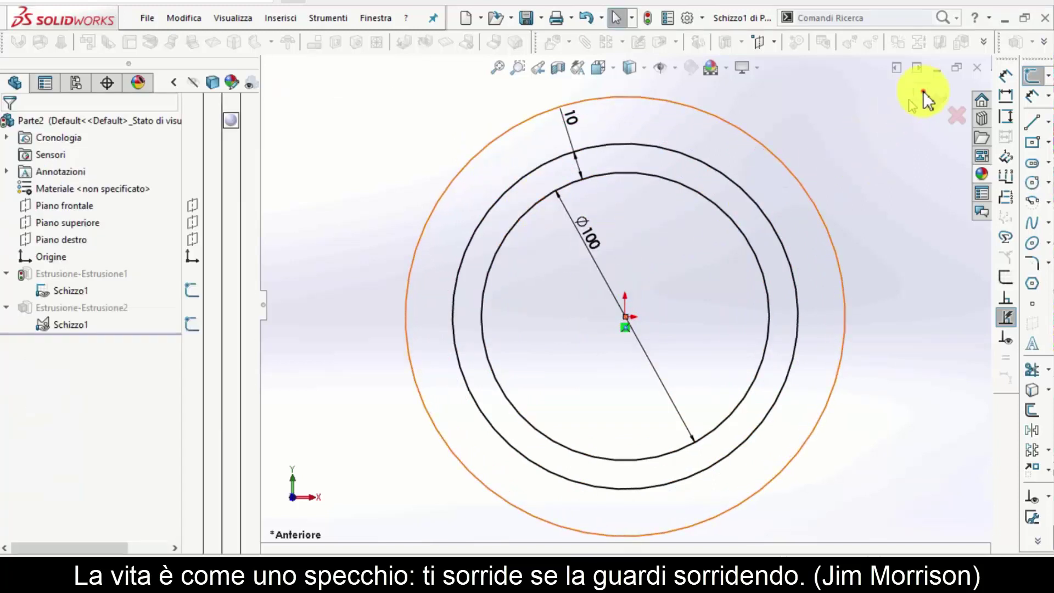
# Step: Exit the sketch and rebuild anyway past the repair prompts, continuing despite the error
pyautogui.click(923, 91)
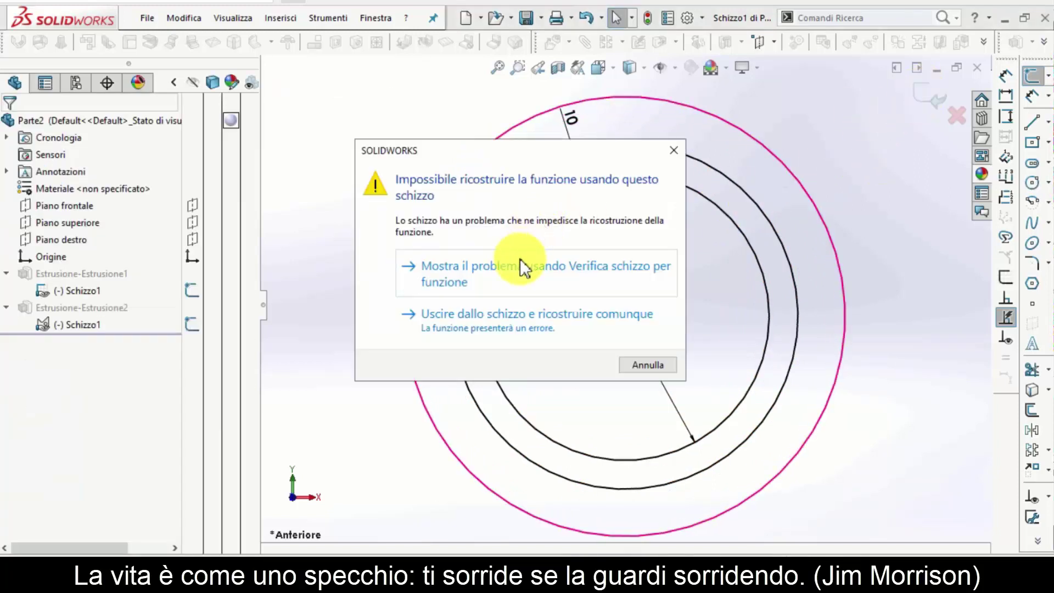
pyautogui.click(518, 265)
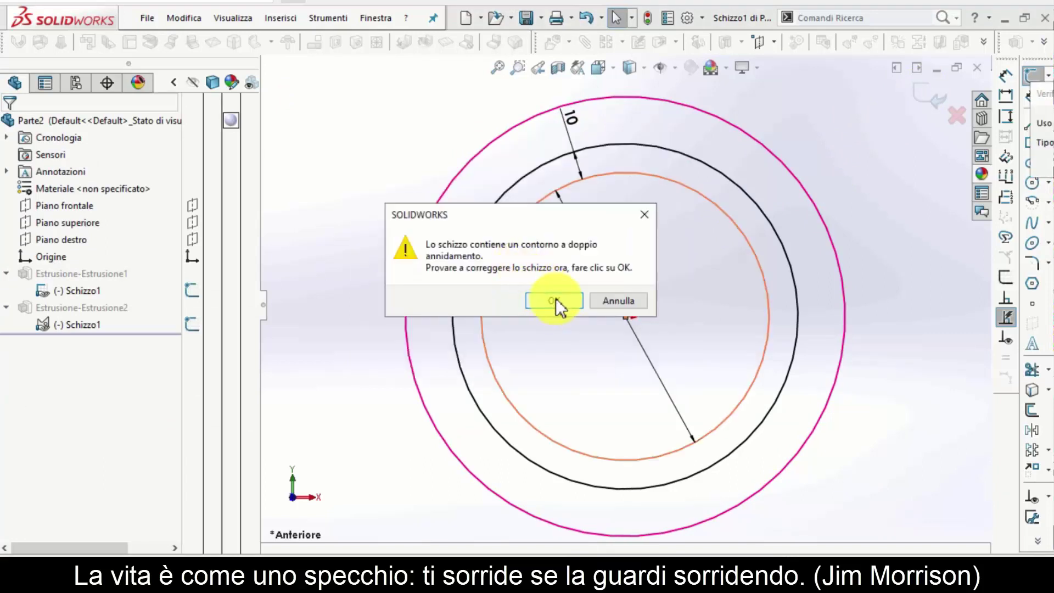
pyautogui.click(554, 301)
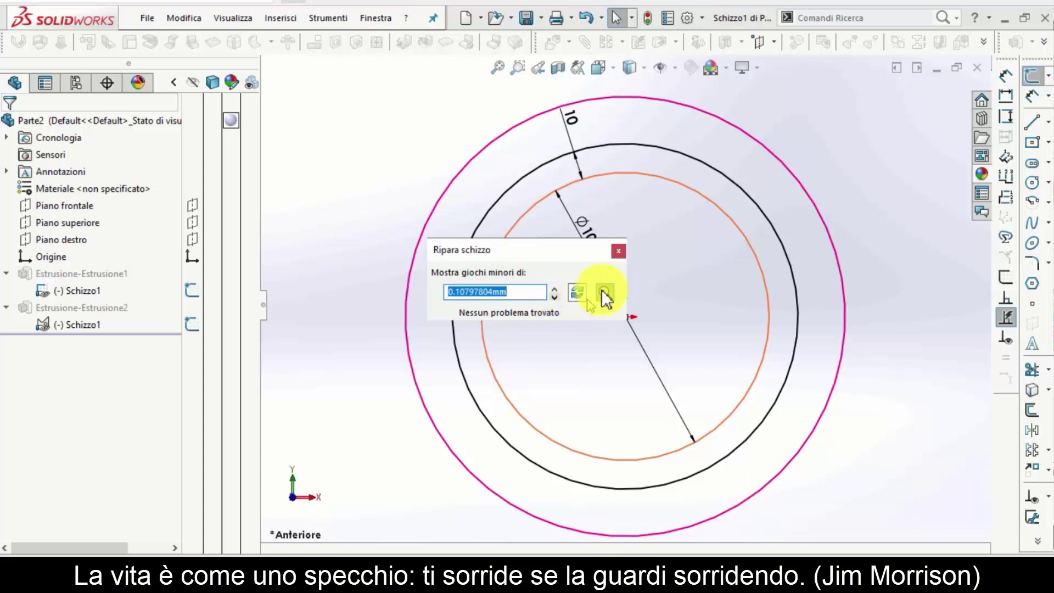
pyautogui.click(618, 252)
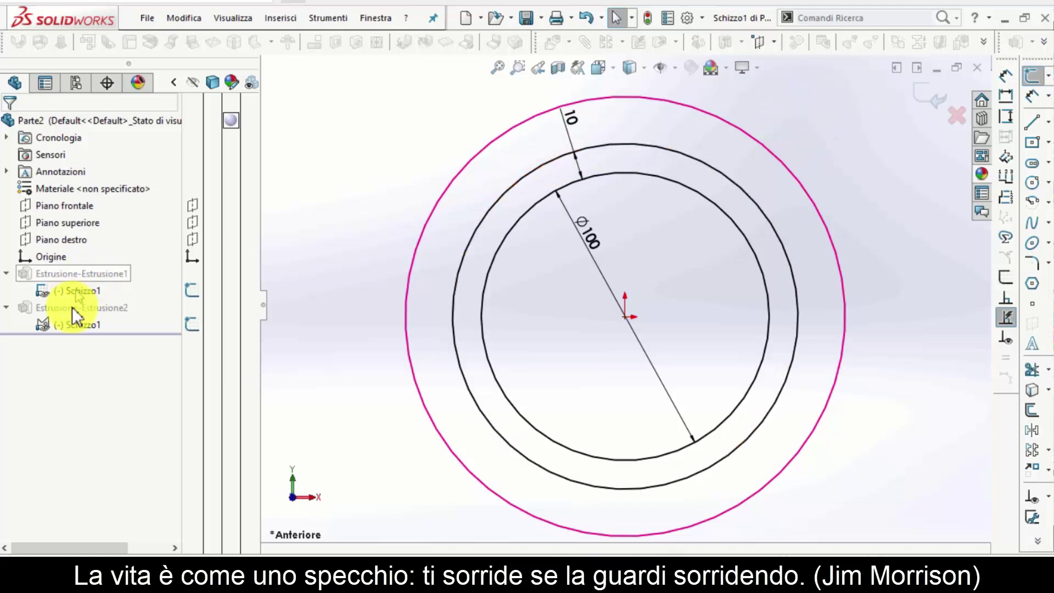
pyautogui.click(929, 94)
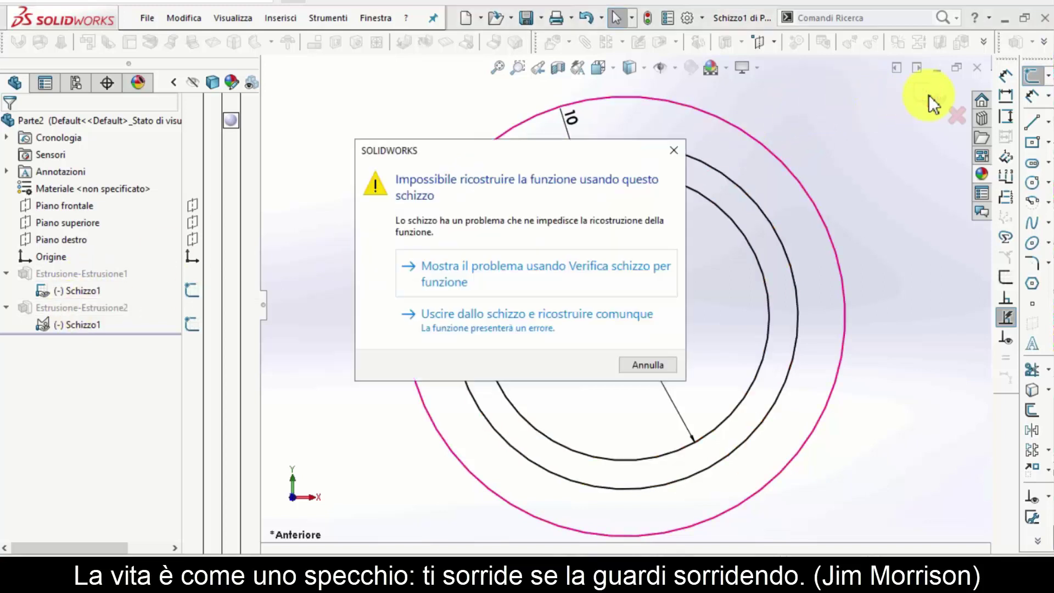
pyautogui.click(482, 315)
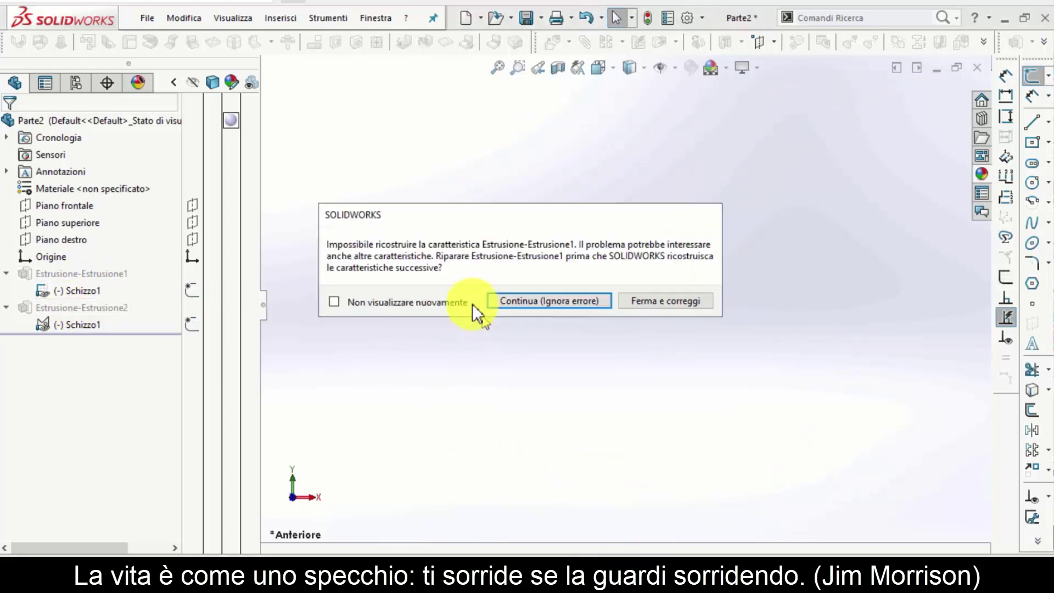
pyautogui.click(536, 303)
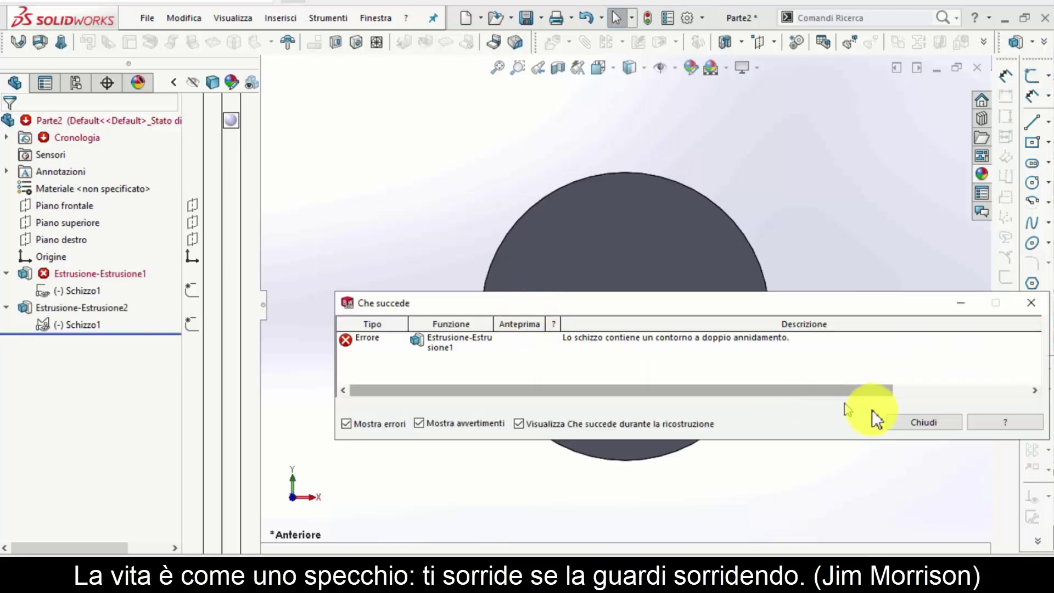
# Step: Reopen Estrusione-Estrusione1's sketch and shrink the outer circle to radius about 70
pyautogui.click(913, 423)
pyautogui.click(81, 272)
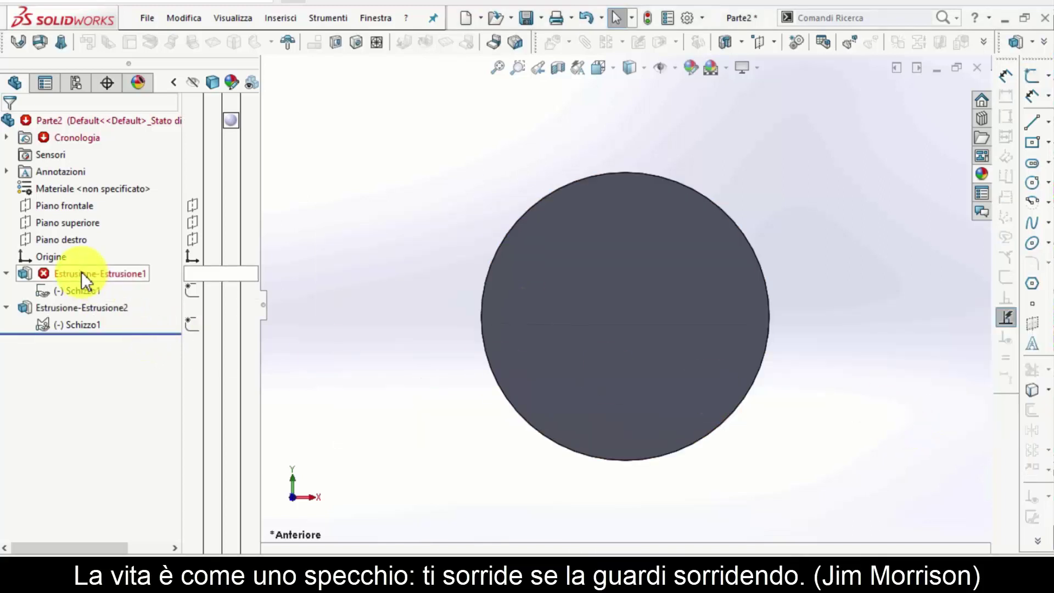
pyautogui.click(56, 289)
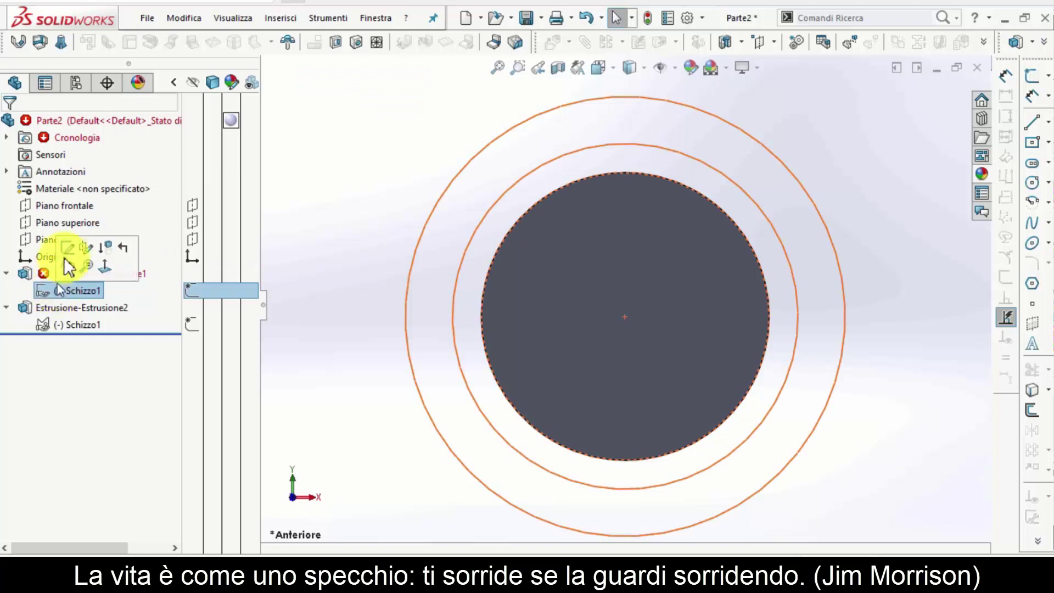
pyautogui.click(72, 319)
pyautogui.click(332, 210)
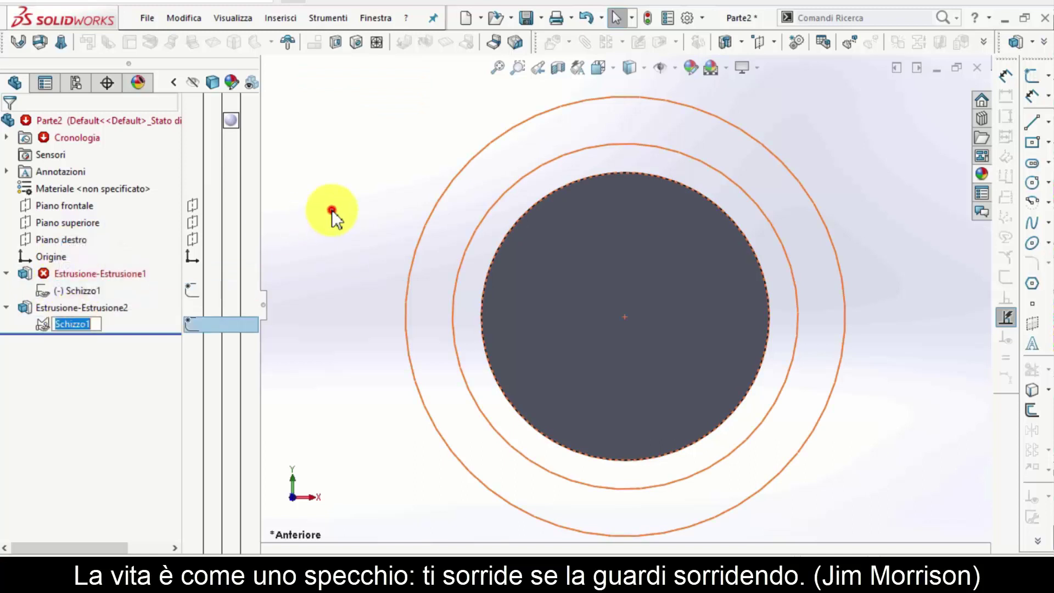
pyautogui.click(83, 288)
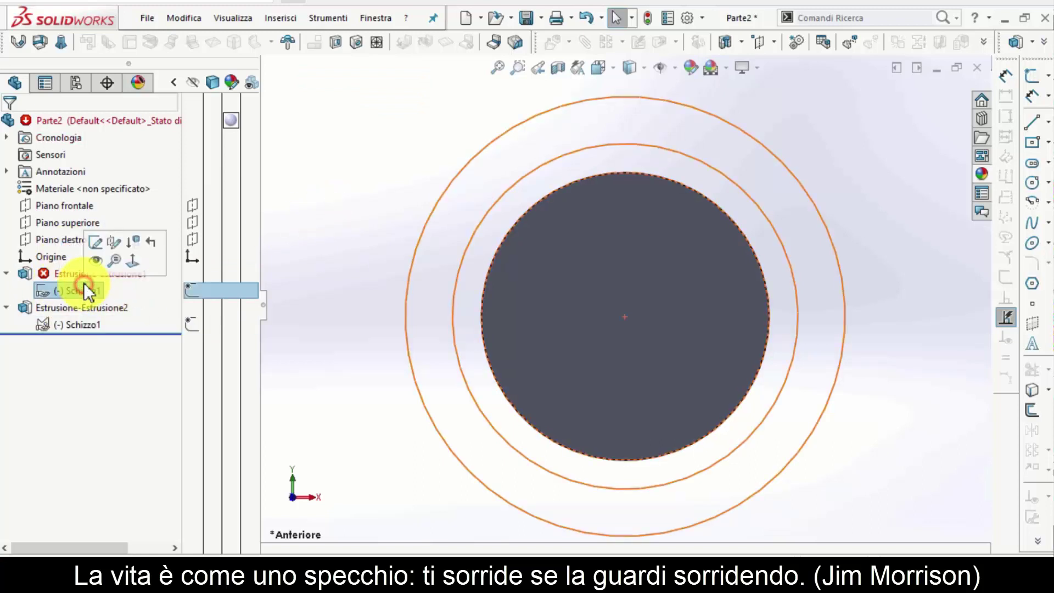
pyautogui.click(93, 247)
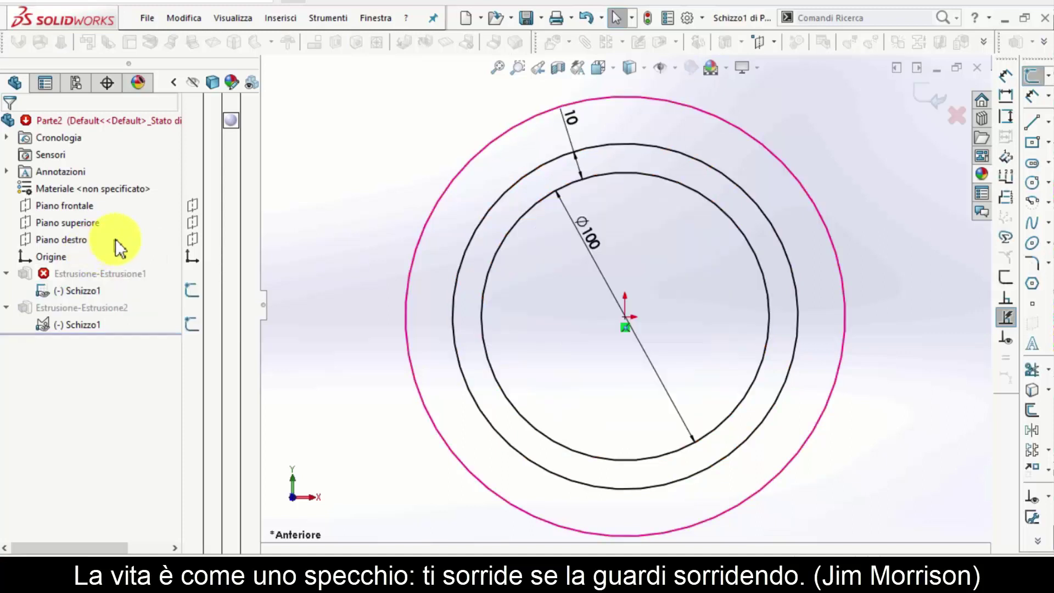
pyautogui.moveTo(446, 190)
pyautogui.mouseDown()
pyautogui.moveTo(459, 210)
pyautogui.moveTo(429, 182)
pyautogui.mouseUp()
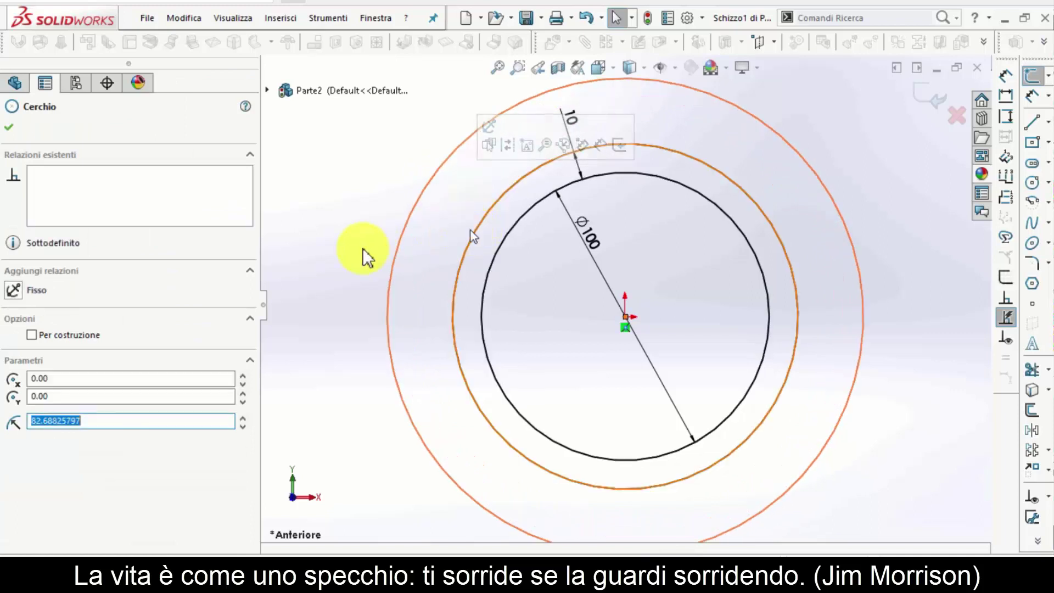
pyautogui.click(14, 125)
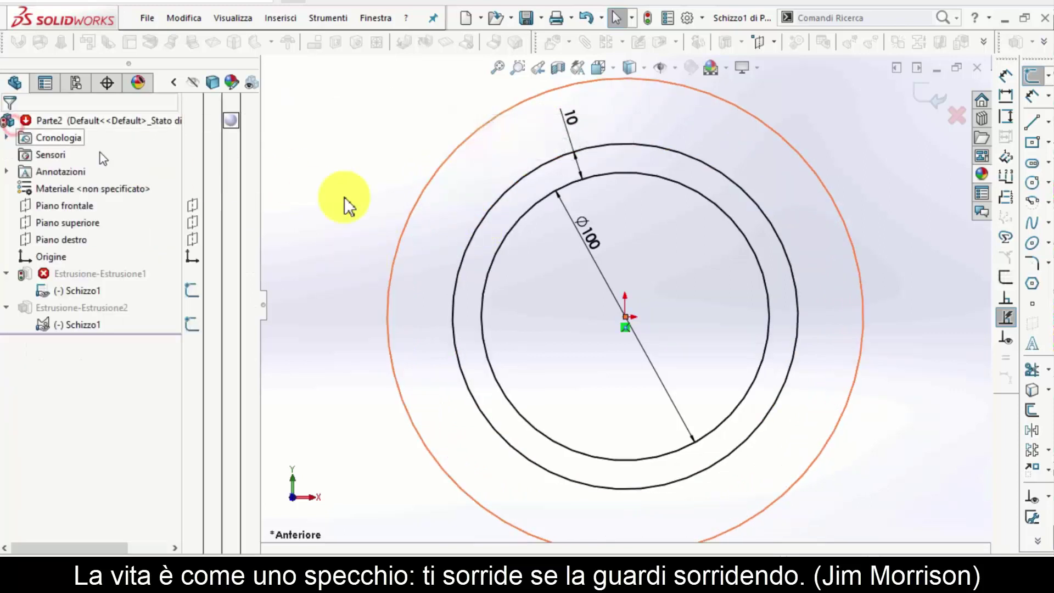
# Step: Exit the sketch, rebuild ignoring the error, and show Schizzo1's circles
pyautogui.click(934, 94)
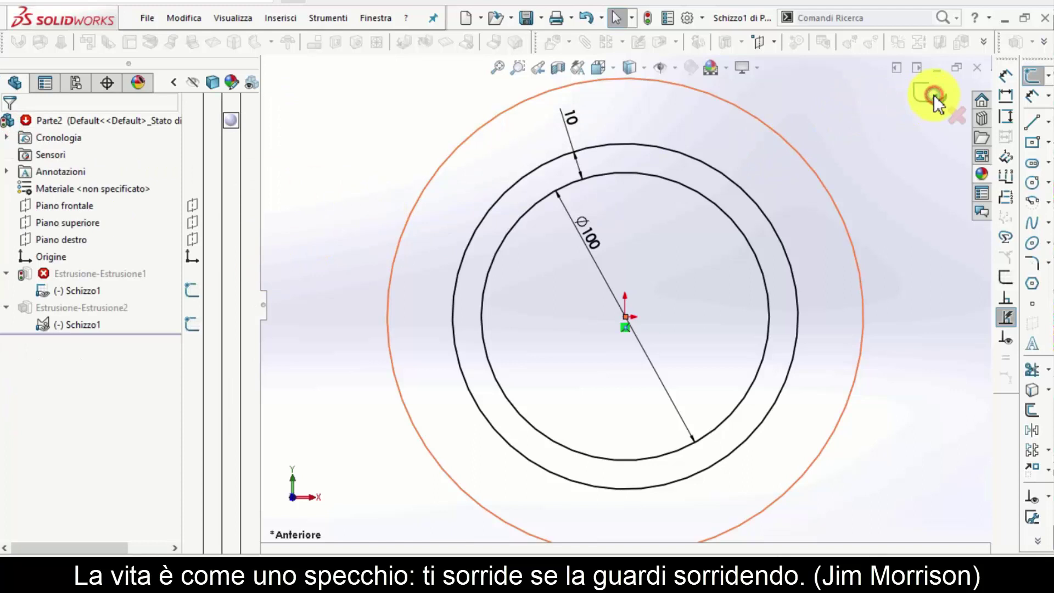
pyautogui.click(519, 329)
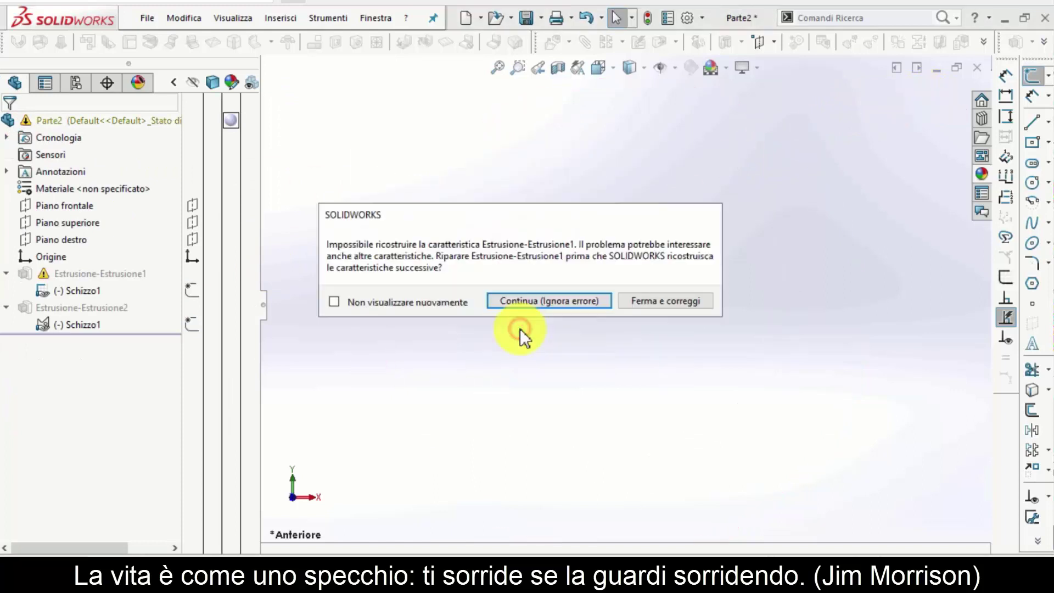
pyautogui.click(553, 301)
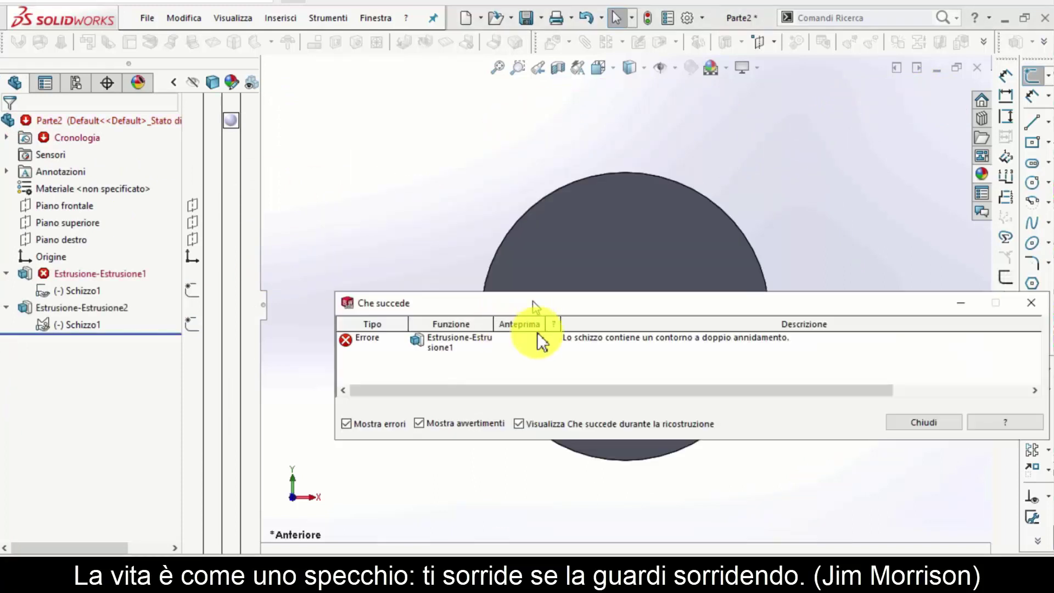
pyautogui.click(918, 419)
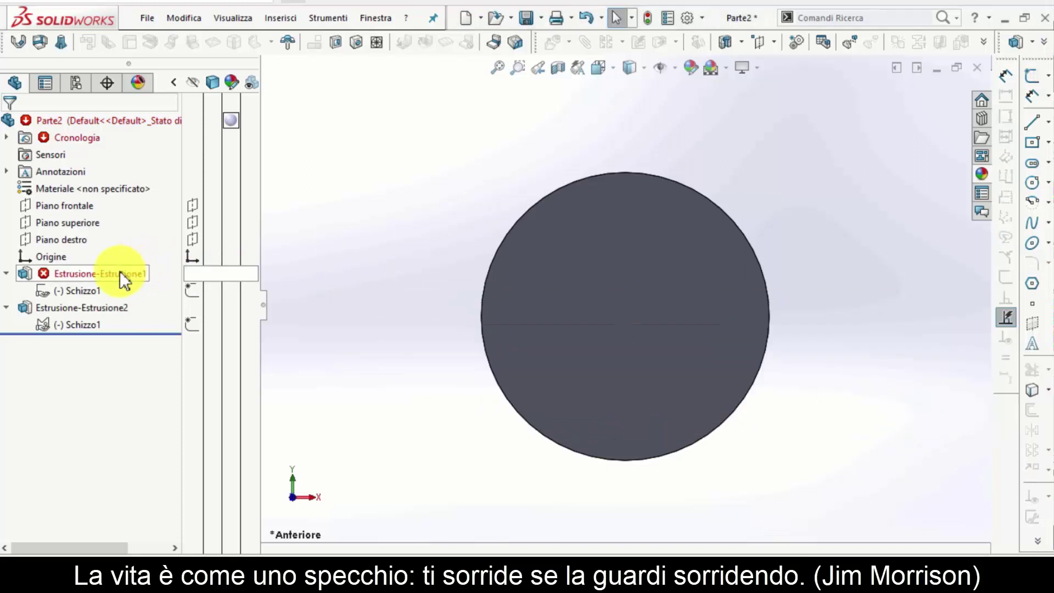
pyautogui.click(86, 290)
pyautogui.click(94, 264)
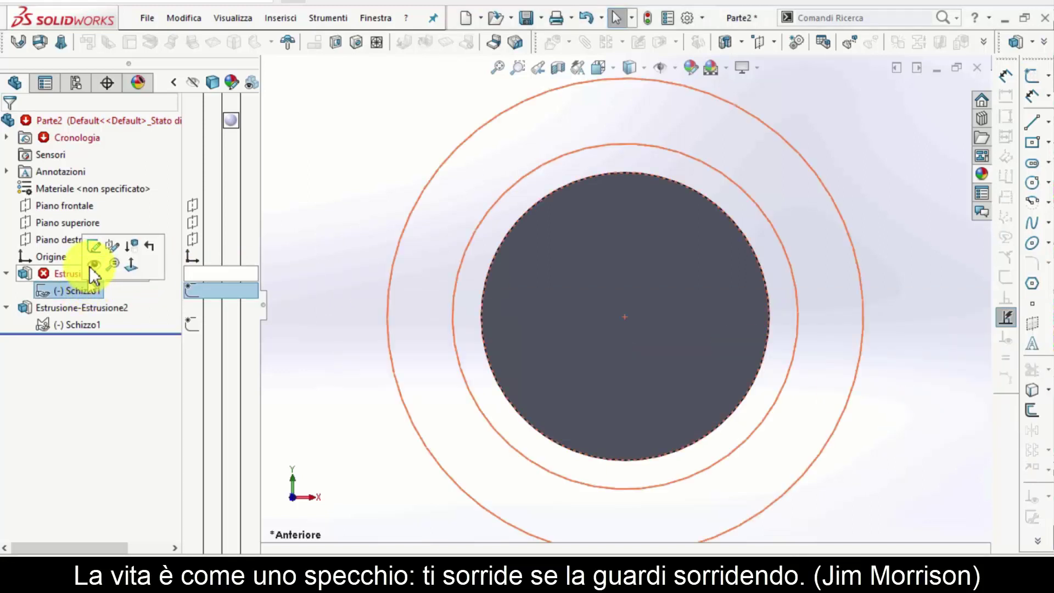
pyautogui.click(433, 317)
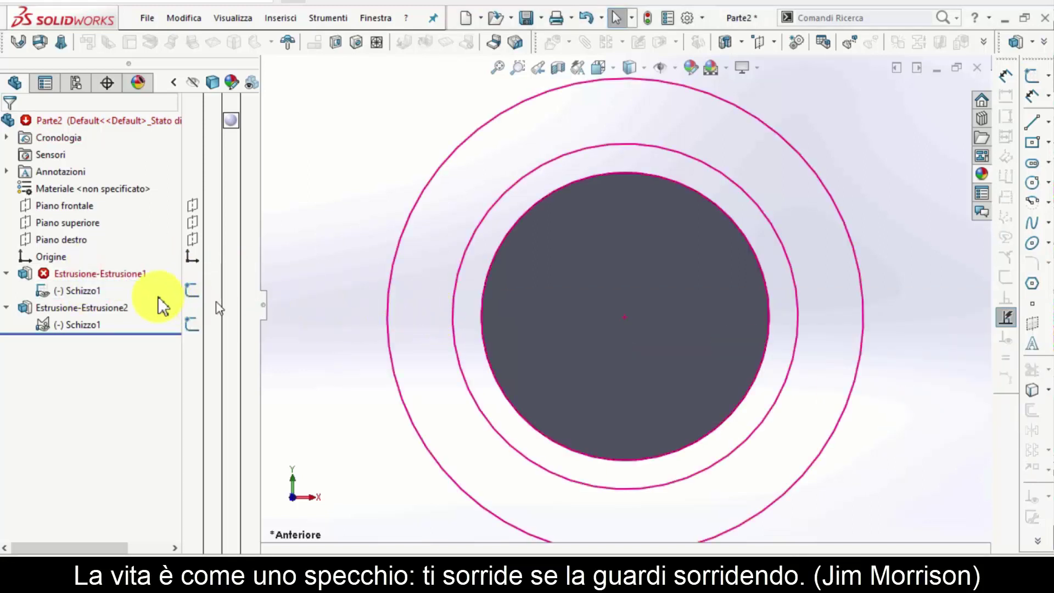
# Step: Redefine Estrusione-Estrusione1 to extrude only the 10 mm ring between the inner circles
pyautogui.moveTo(100, 274)
pyautogui.click(87, 275)
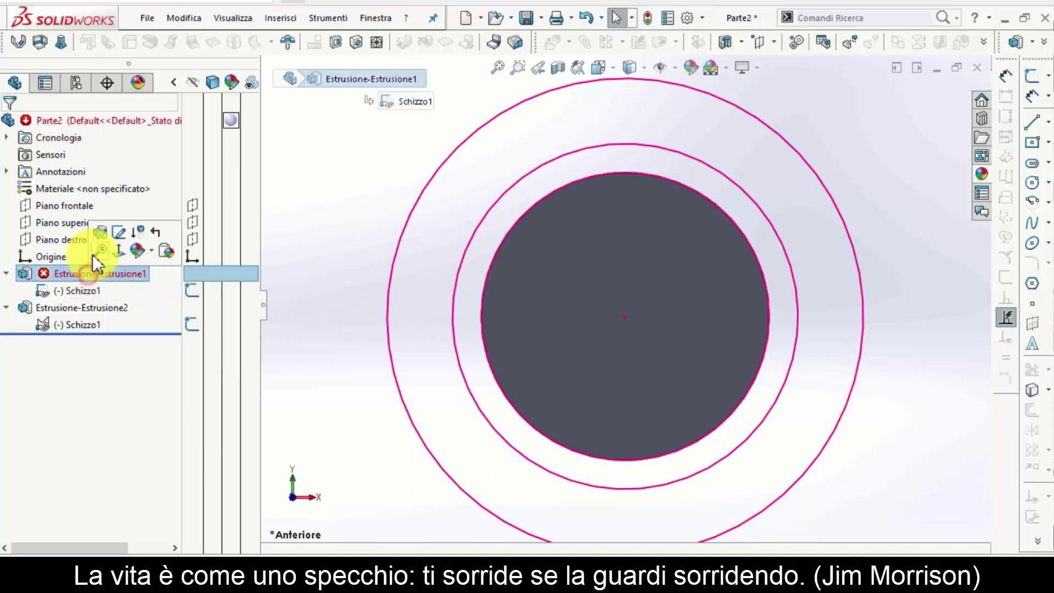
pyautogui.click(101, 228)
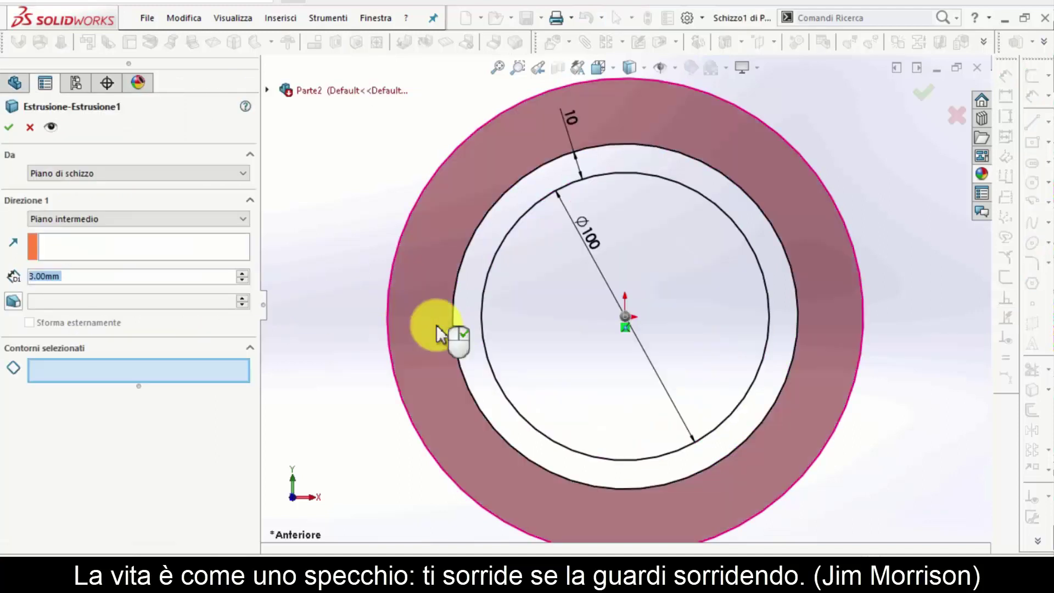
pyautogui.click(469, 299)
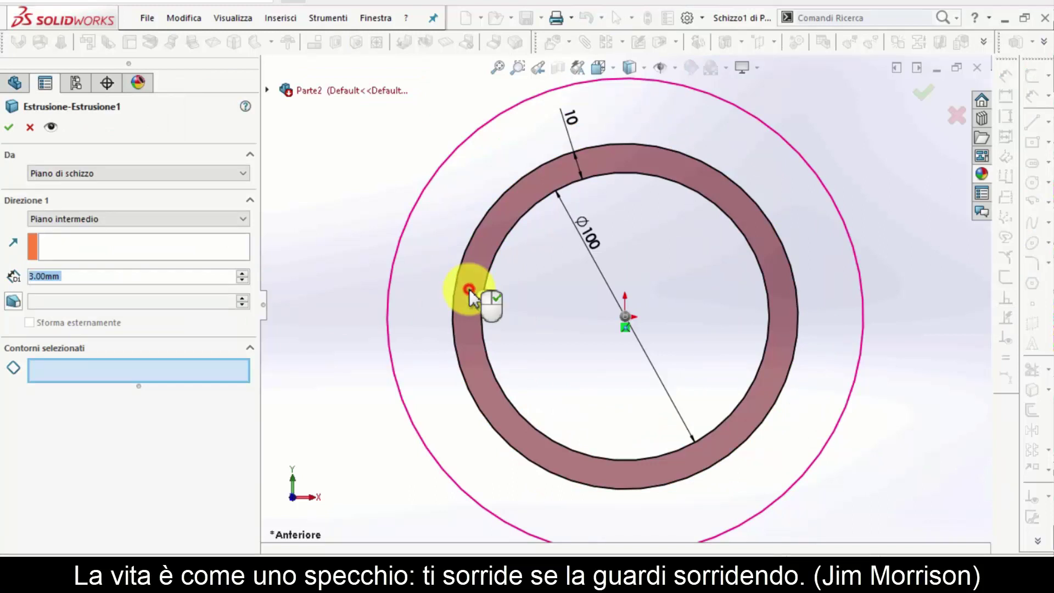
pyautogui.rightClick(470, 291)
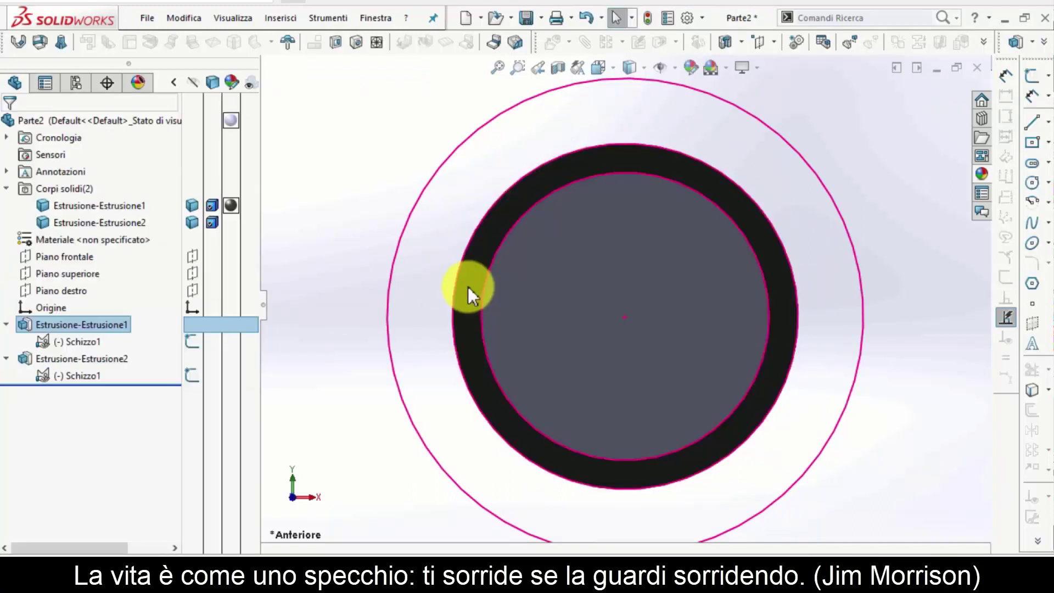
pyautogui.click(341, 210)
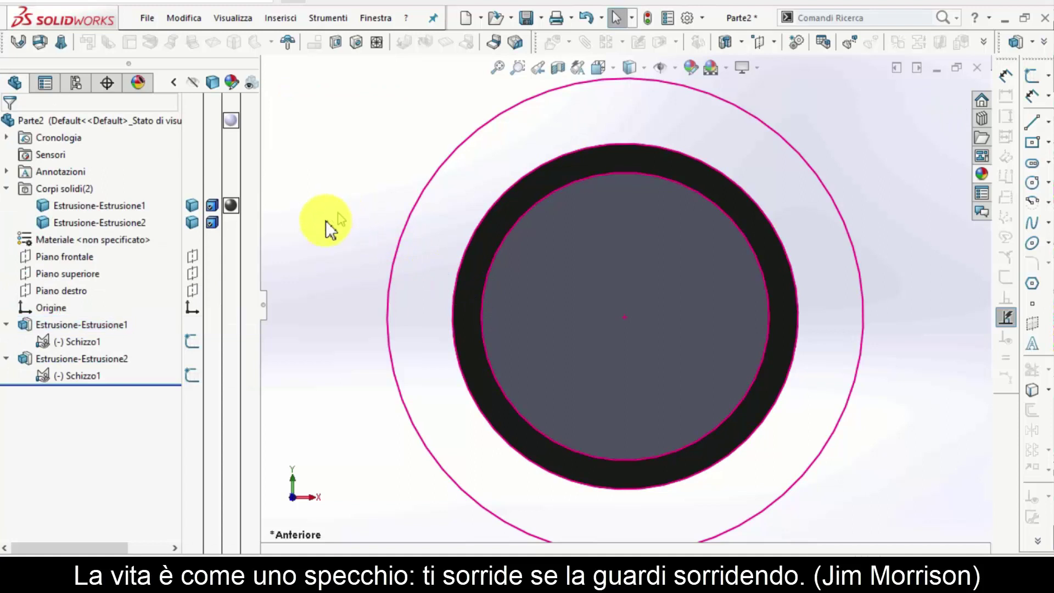
pyautogui.click(84, 337)
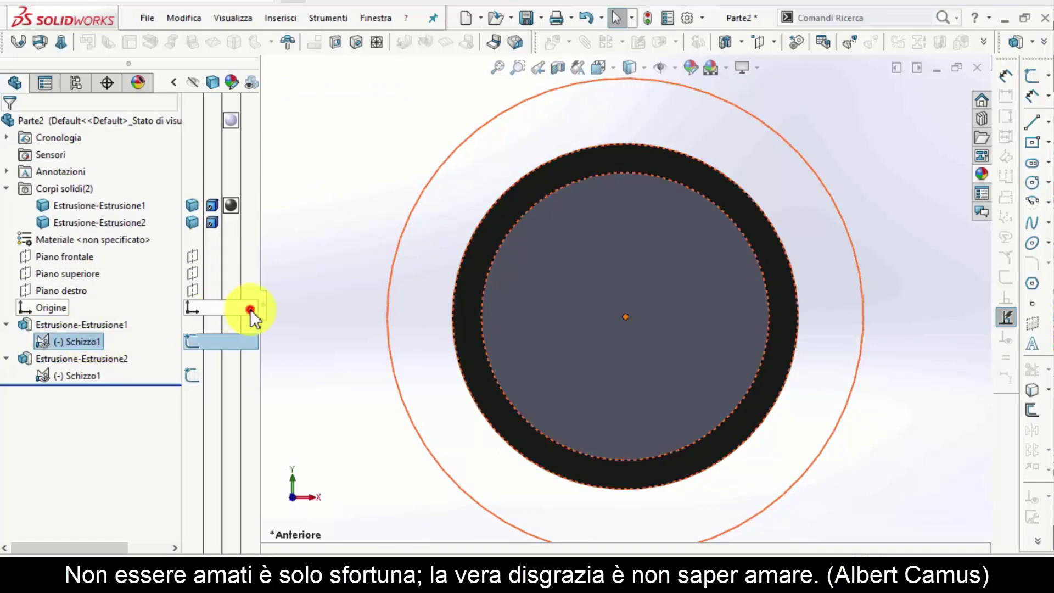
pyautogui.click(344, 321)
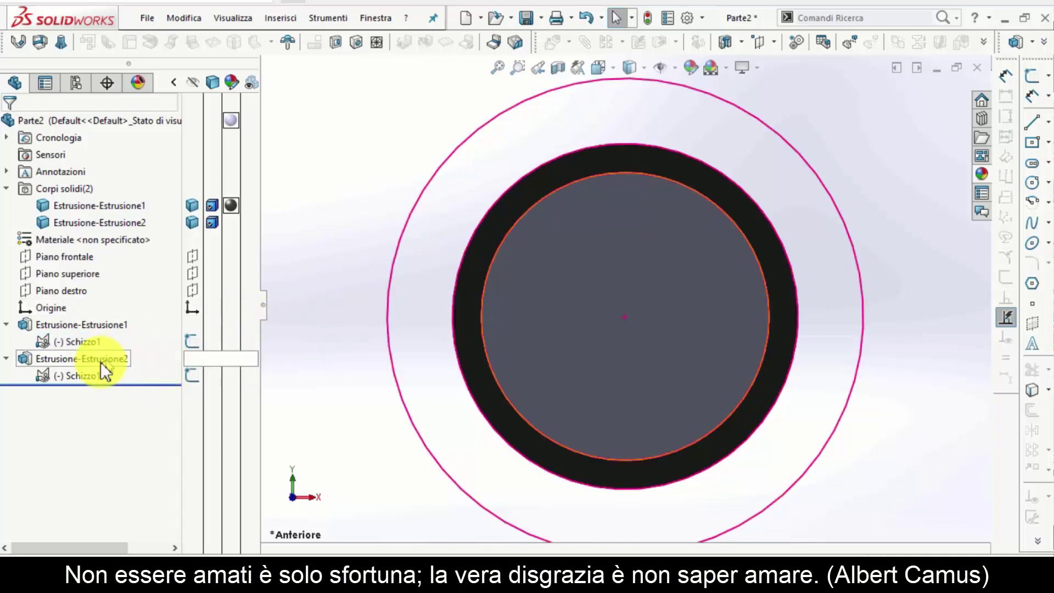
# Step: Orbit to an angled view showing the cylinder top and select Schizzo1
pyautogui.moveTo(413, 411)
pyautogui.mouseDown(button='middle')
pyautogui.moveTo(418, 323)
pyautogui.moveTo(405, 309)
pyautogui.moveTo(51, 341)
pyautogui.moveTo(85, 340)
pyautogui.mouseUp(button='middle')
pyautogui.moveTo(417, 377); pyautogui.dragTo(420, 335, button='middle')
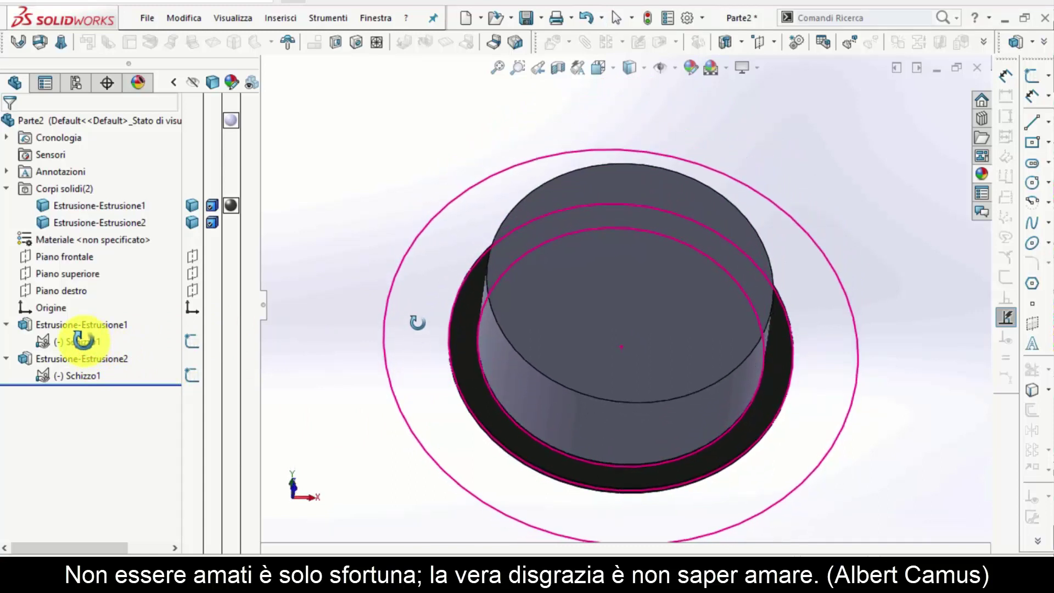
pyautogui.click(82, 340)
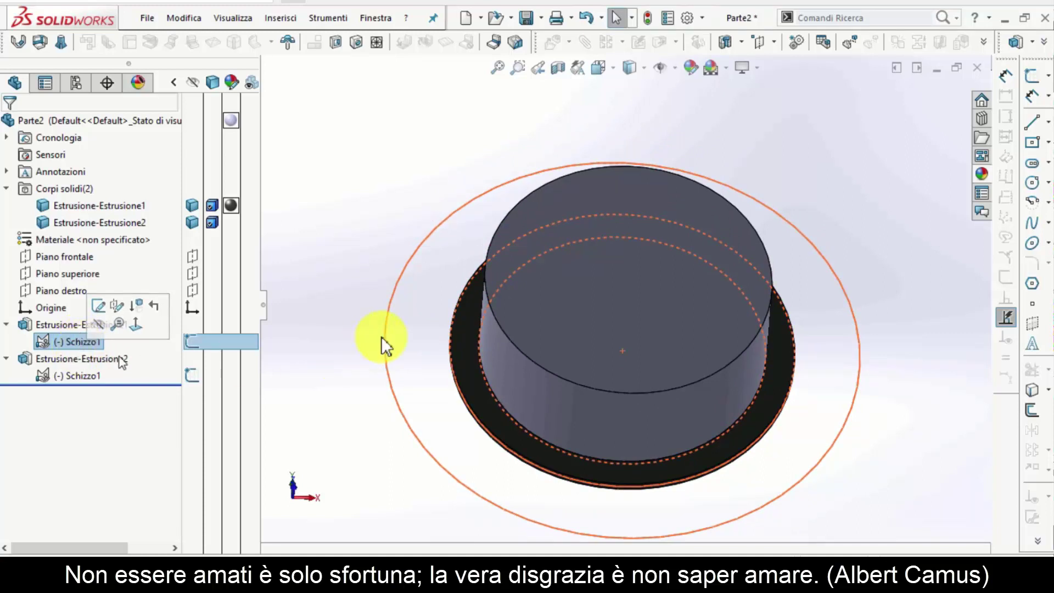
pyautogui.click(362, 284)
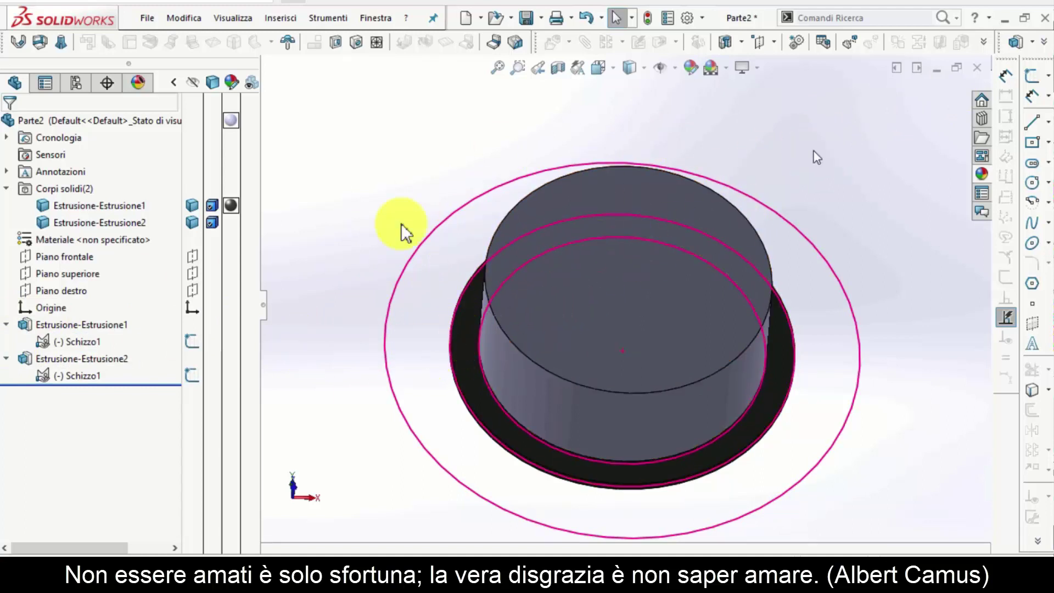
pyautogui.click(332, 188)
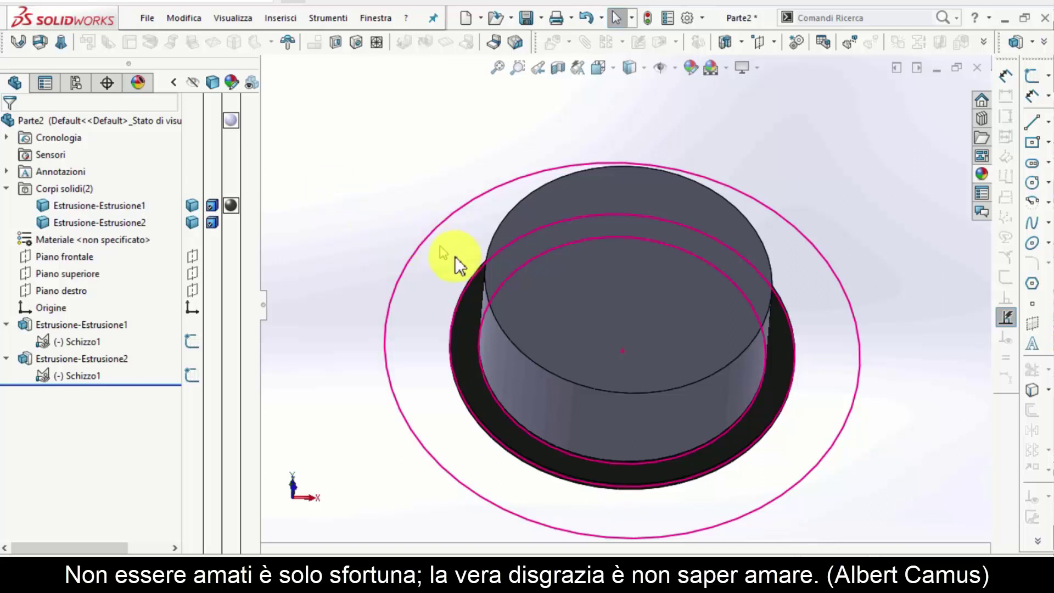
# Step: Extrude Schizzo1's outer region up to the cylinder's top face, unmerged, as Estrusione3
pyautogui.click(451, 215)
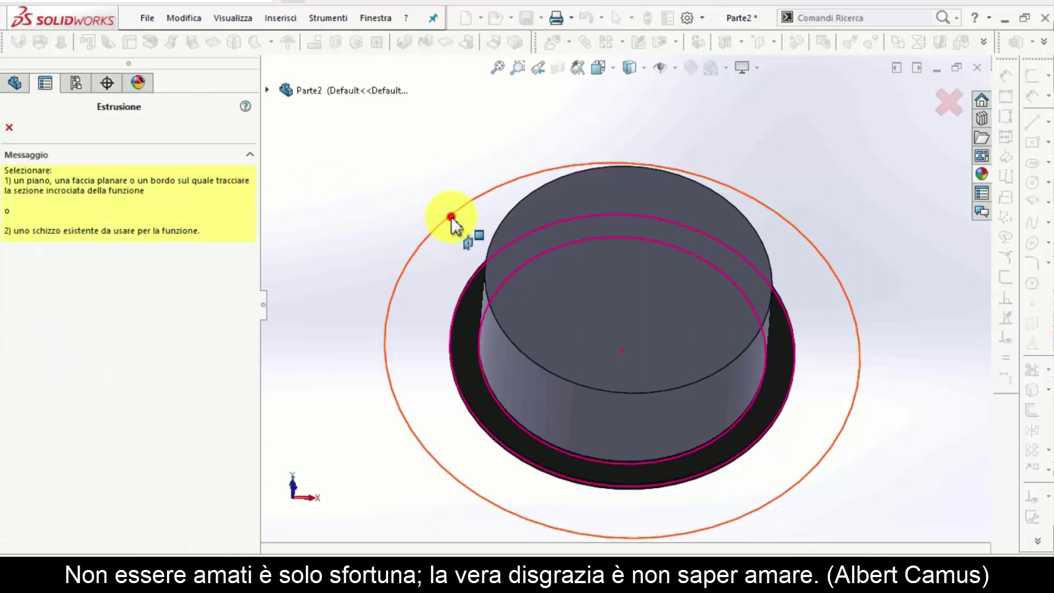
pyautogui.click(453, 240)
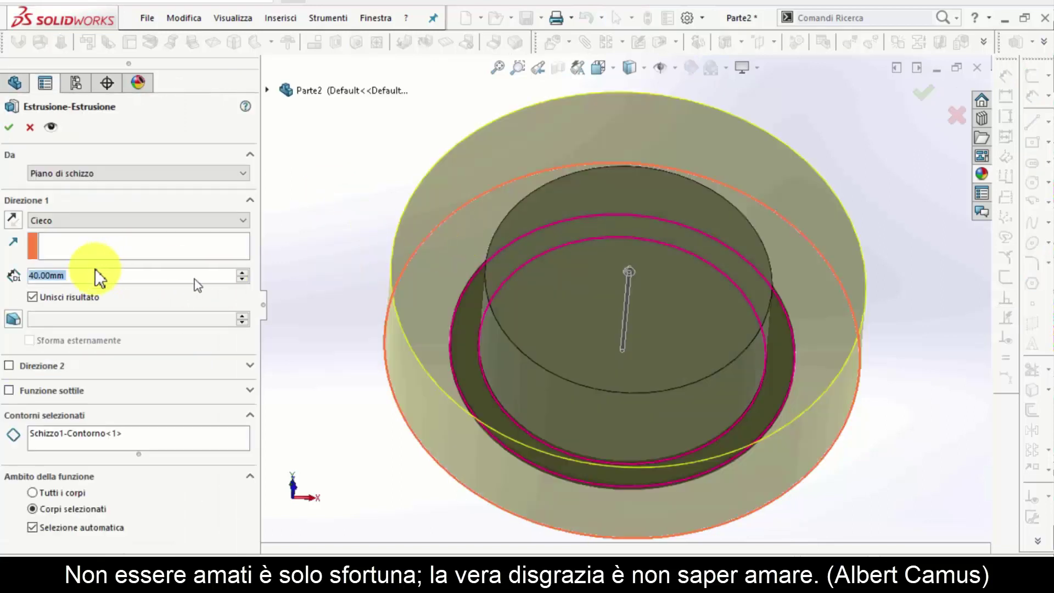
pyautogui.rightClick(114, 432)
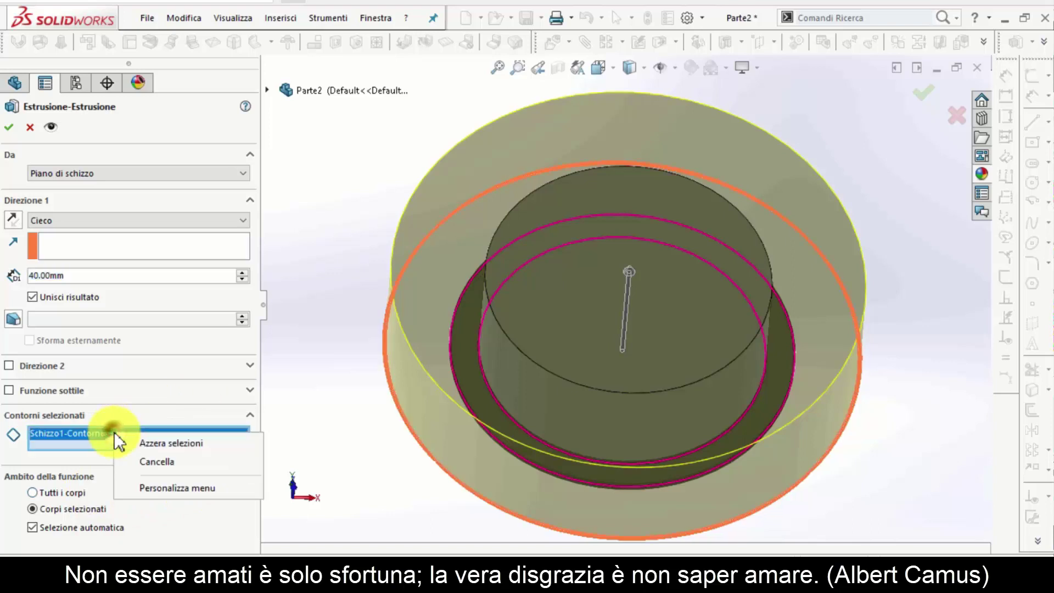
pyautogui.click(154, 456)
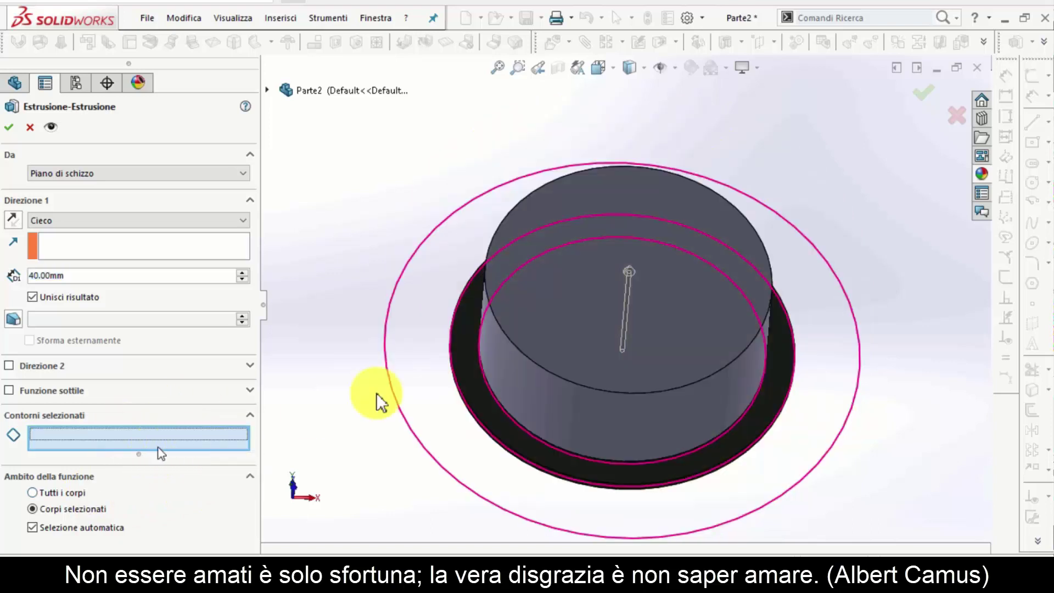
pyautogui.click(424, 377)
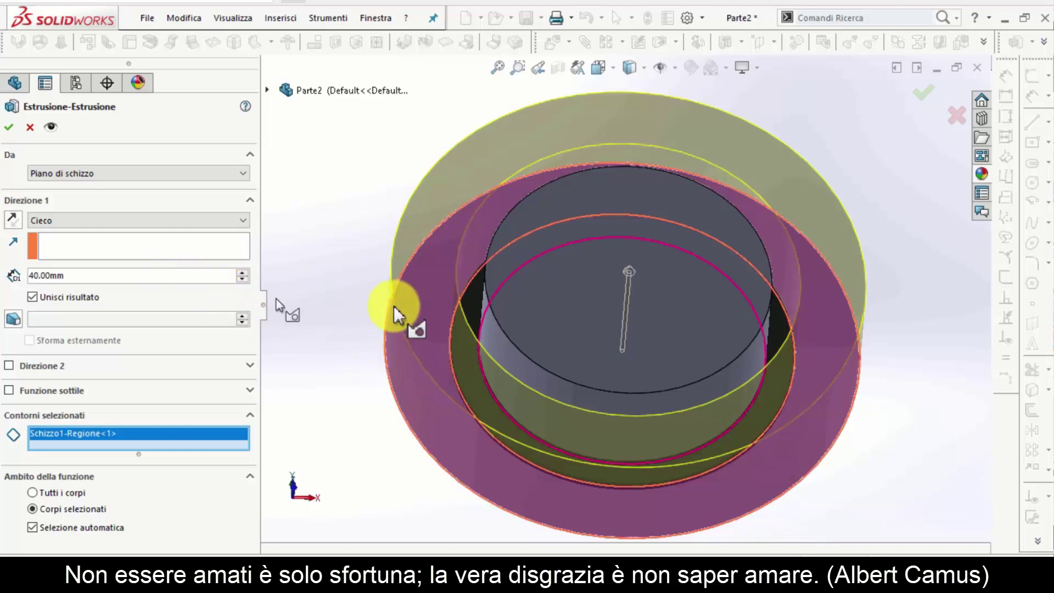
pyautogui.click(87, 223)
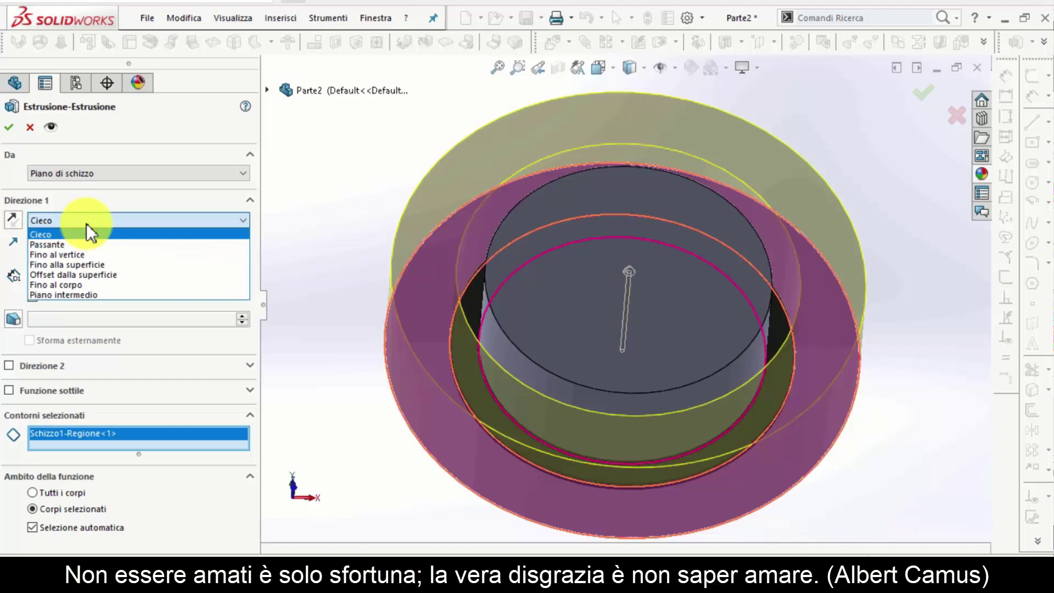
pyautogui.click(96, 265)
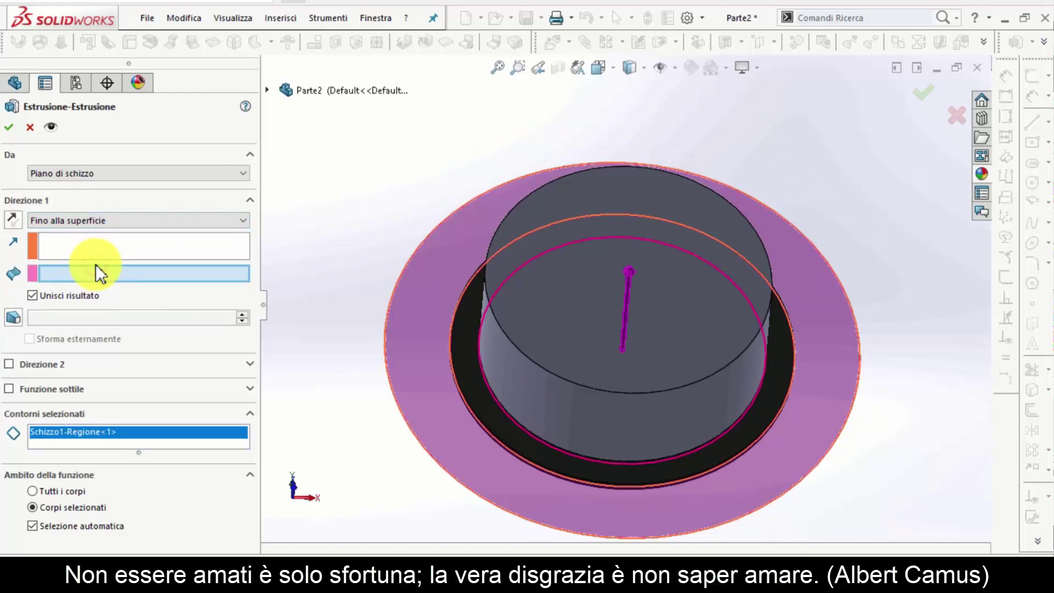
pyautogui.click(575, 326)
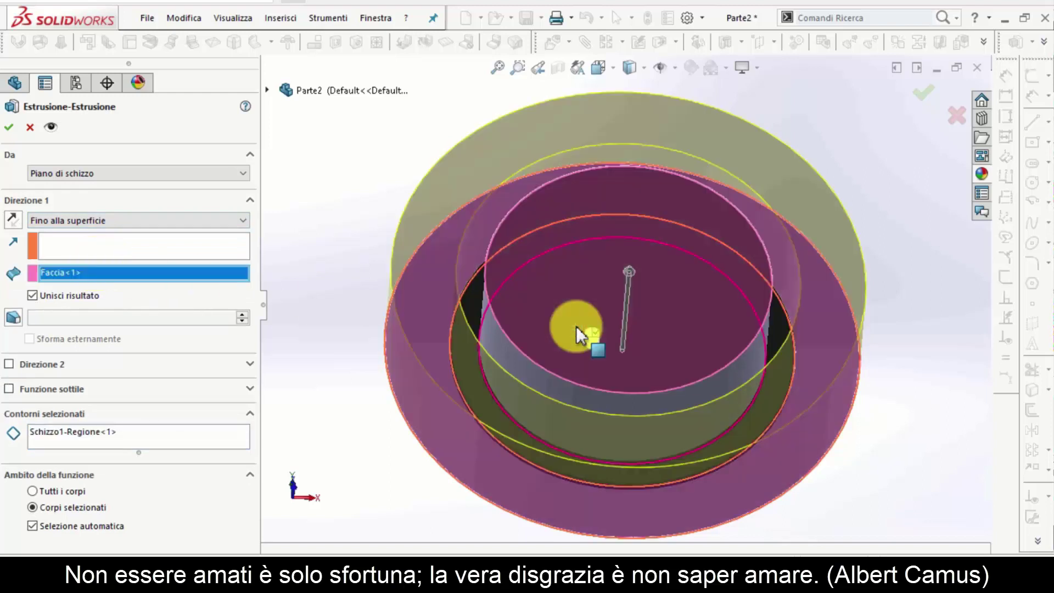
pyautogui.click(67, 294)
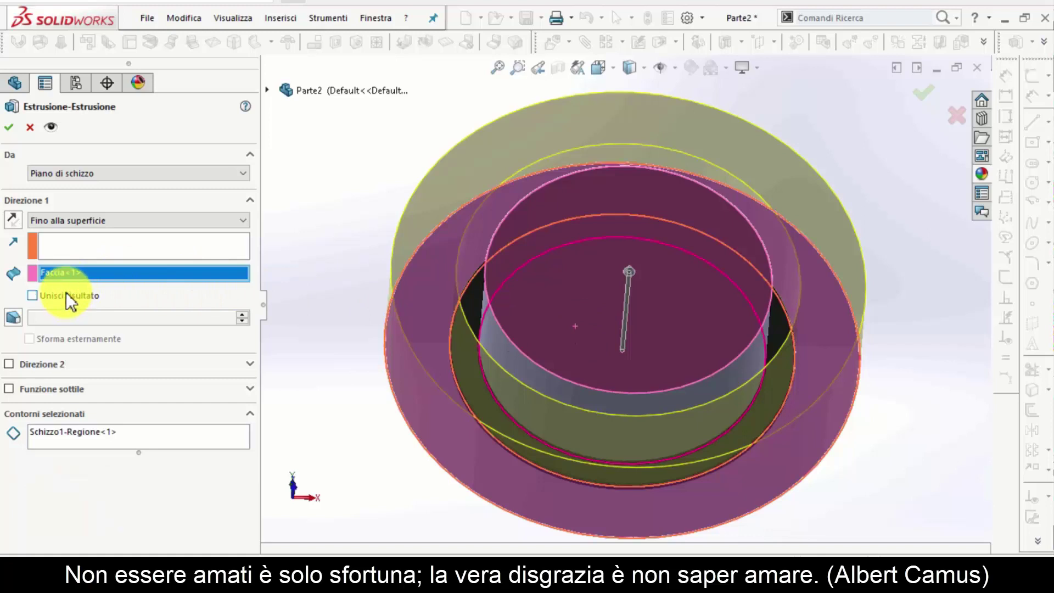
pyautogui.click(7, 128)
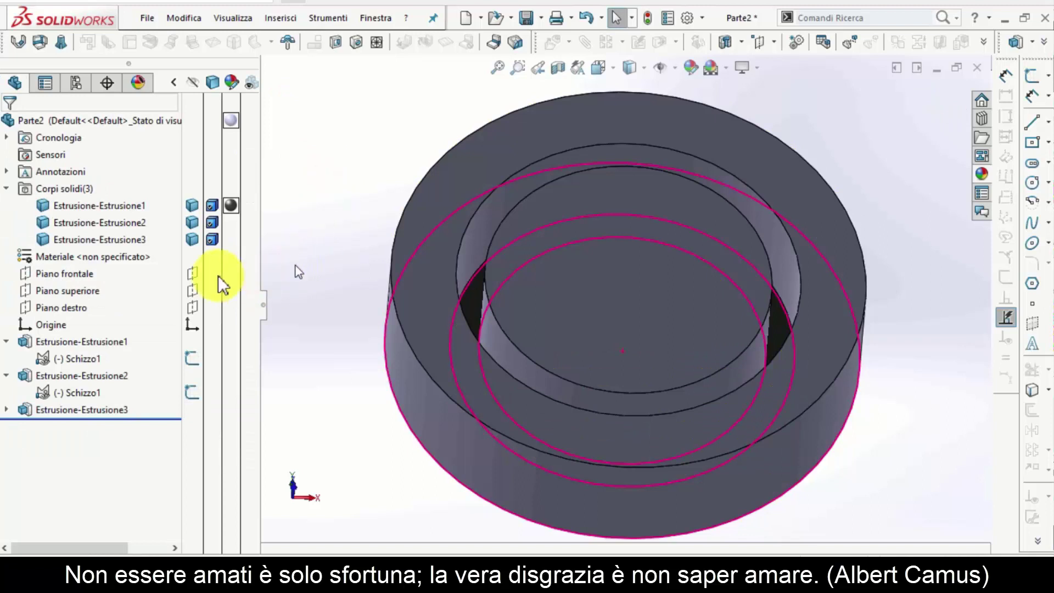
# Step: Orbit to the mold's top face and start a new sketch, Schizzo2, on it
pyautogui.moveTo(503, 337)
pyautogui.mouseDown(button='middle')
pyautogui.moveTo(536, 238)
pyautogui.moveTo(607, 226)
pyautogui.moveTo(614, 306)
pyautogui.moveTo(546, 301)
pyautogui.moveTo(564, 313)
pyautogui.moveTo(489, 336)
pyautogui.moveTo(477, 397)
pyautogui.mouseUp(button='middle')
pyautogui.moveTo(476, 398)
pyautogui.mouseDown(button='middle')
pyautogui.moveTo(576, 302)
pyautogui.moveTo(572, 176)
pyautogui.moveTo(463, 275)
pyautogui.moveTo(632, 355)
pyautogui.moveTo(522, 197)
pyautogui.moveTo(563, 222)
pyautogui.moveTo(555, 247)
pyautogui.moveTo(572, 280)
pyautogui.moveTo(532, 258)
pyautogui.moveTo(480, 281)
pyautogui.moveTo(466, 306)
pyautogui.moveTo(466, 207)
pyautogui.moveTo(454, 201)
pyautogui.mouseUp(button='middle')
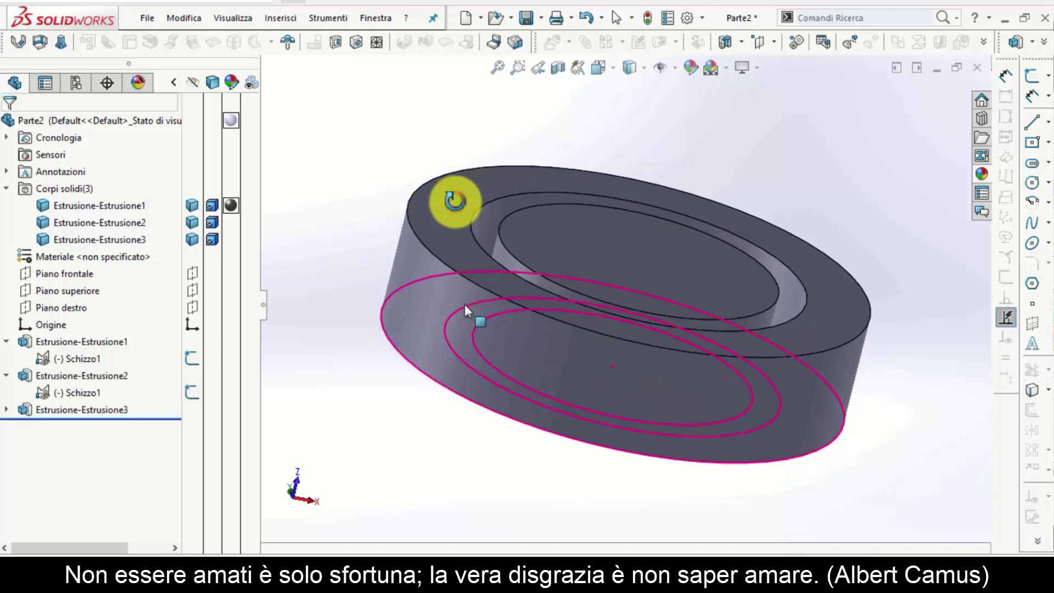
pyautogui.click(454, 200)
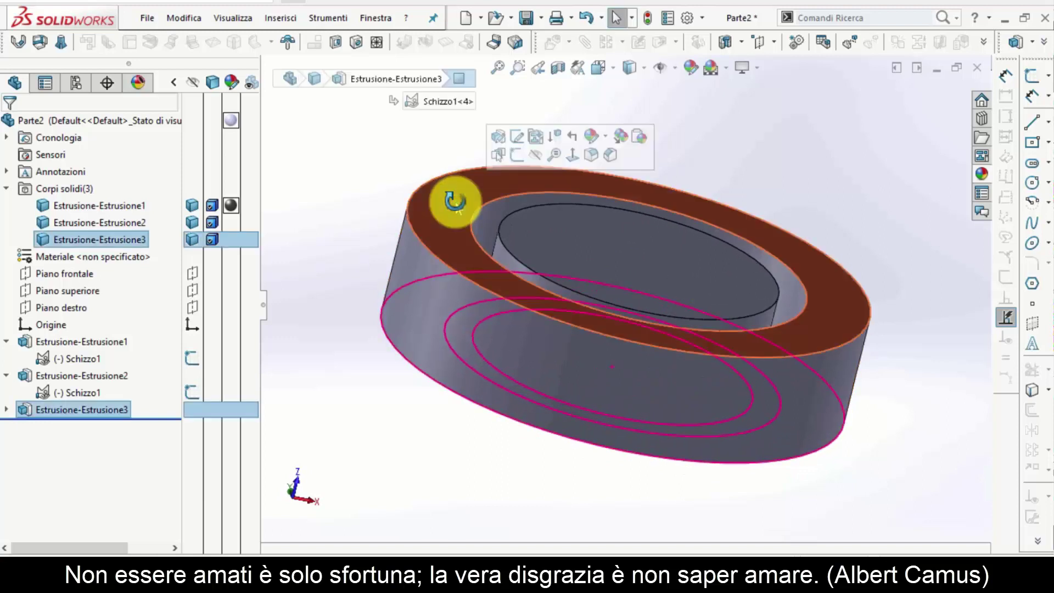
pyautogui.click(516, 155)
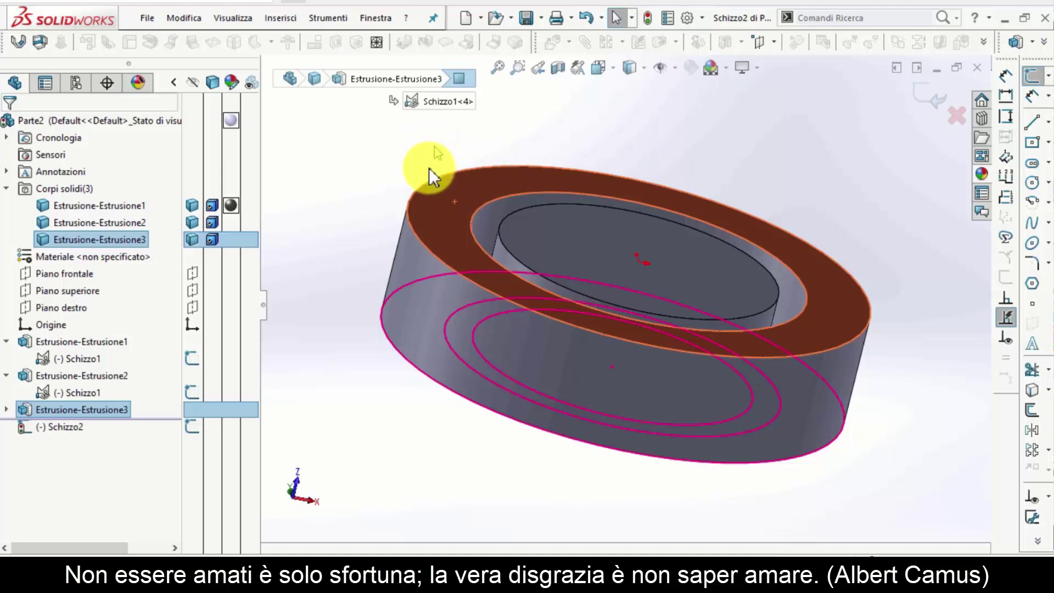
# Step: Convert the ring's outer top edge into Schizzo2 sketch geometry with Convert Entities
pyautogui.click(415, 234)
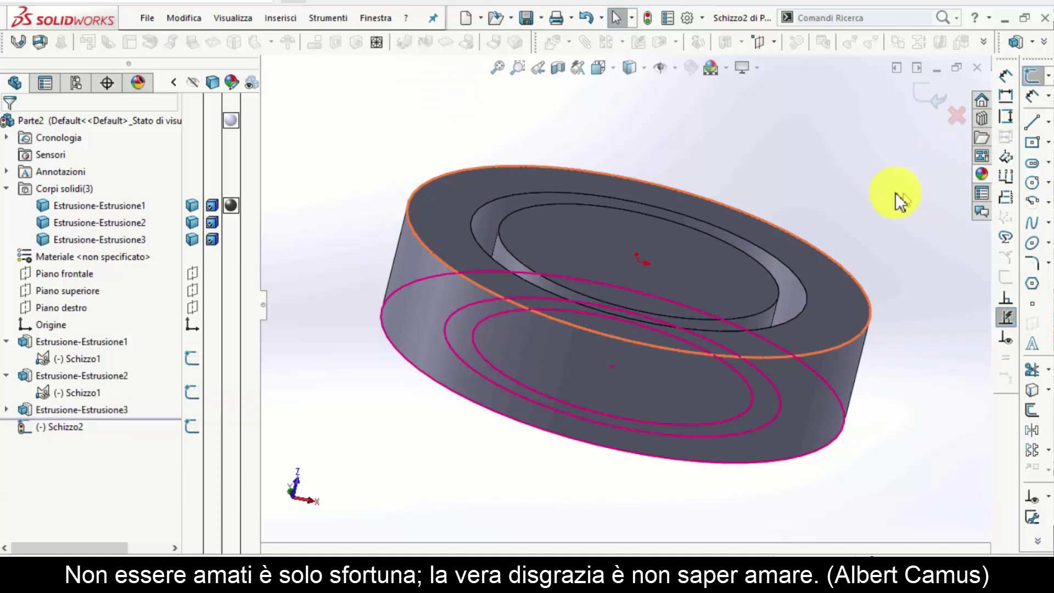
pyautogui.click(837, 189)
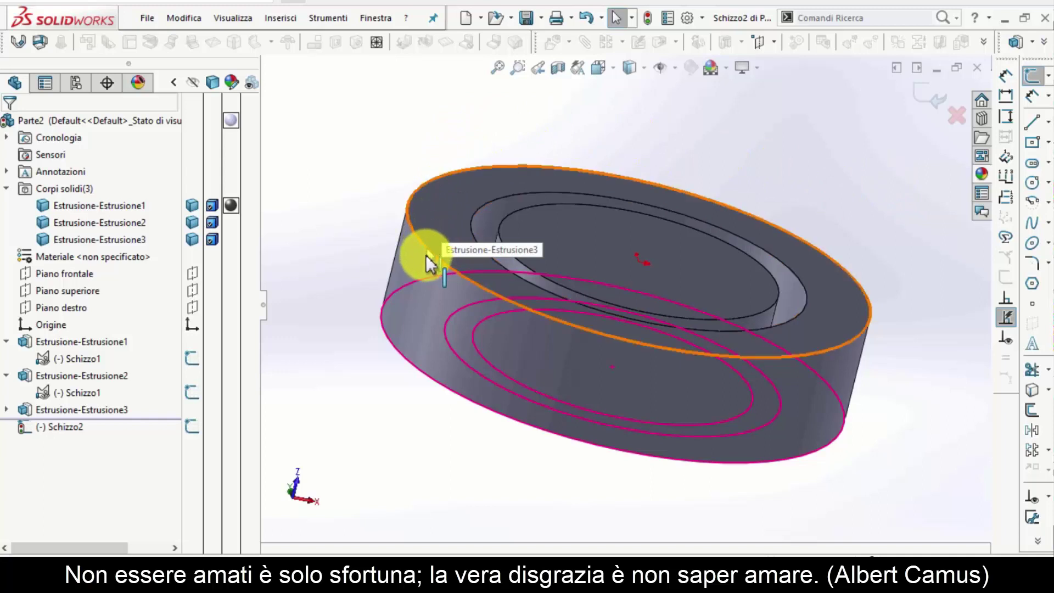
pyautogui.moveTo(428, 254)
pyautogui.mouseDown()
pyautogui.moveTo(436, 263)
pyautogui.moveTo(420, 246)
pyautogui.mouseUp()
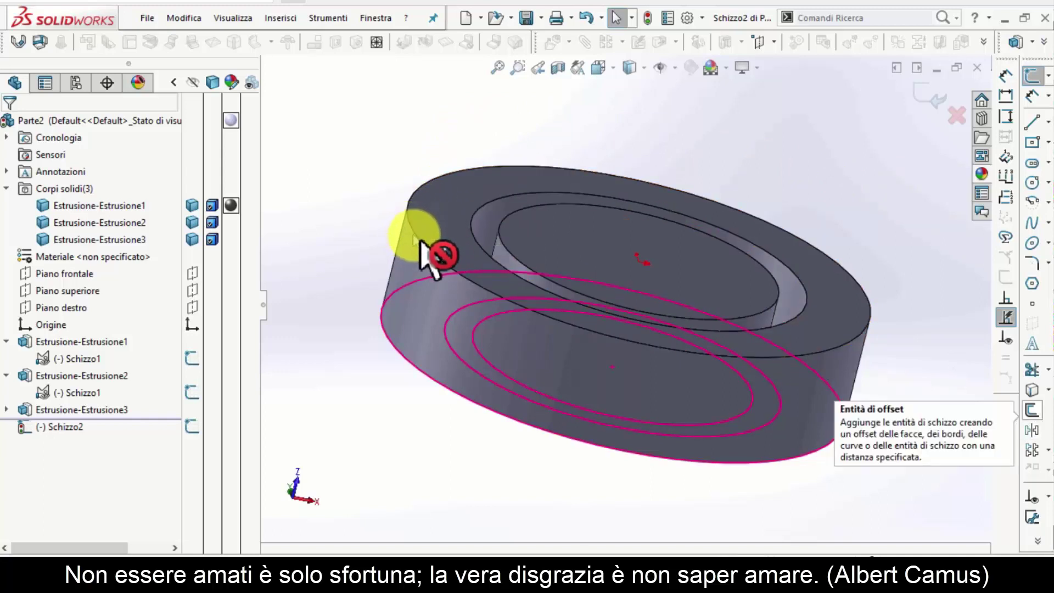
pyautogui.moveTo(423, 250)
pyautogui.mouseDown()
pyautogui.moveTo(434, 228)
pyautogui.moveTo(834, 394)
pyautogui.mouseUp()
pyautogui.click(825, 422)
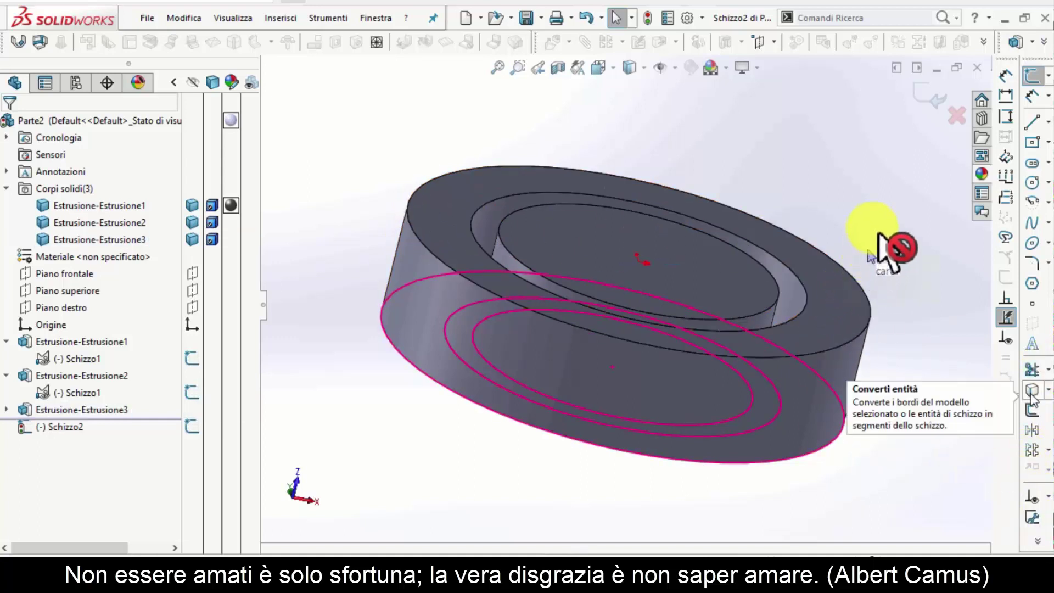
pyautogui.moveTo(582, 331); pyautogui.dragTo(424, 245)
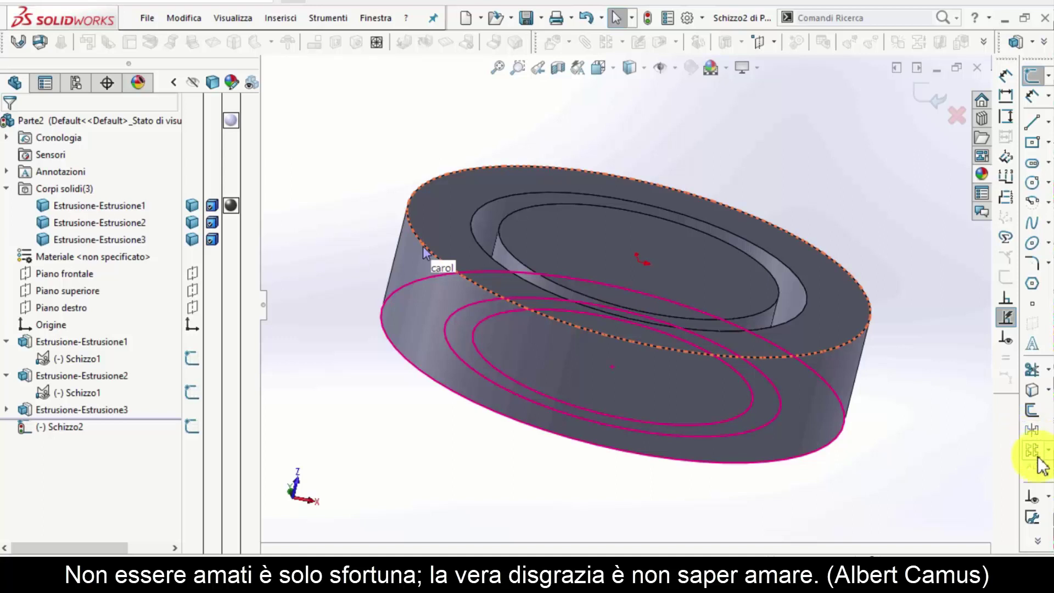
pyautogui.click(1034, 394)
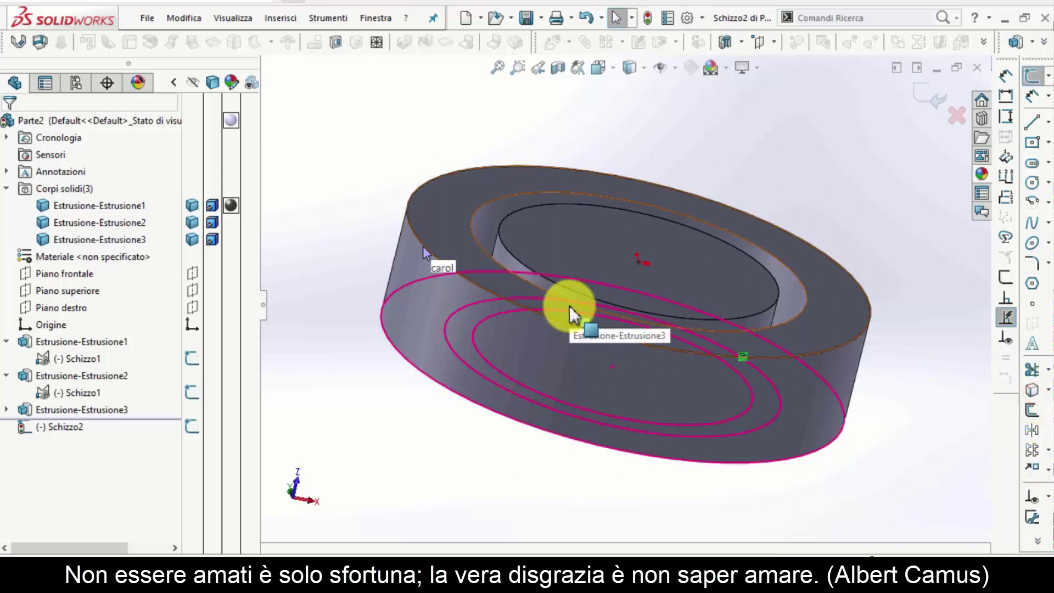
pyautogui.press('e')
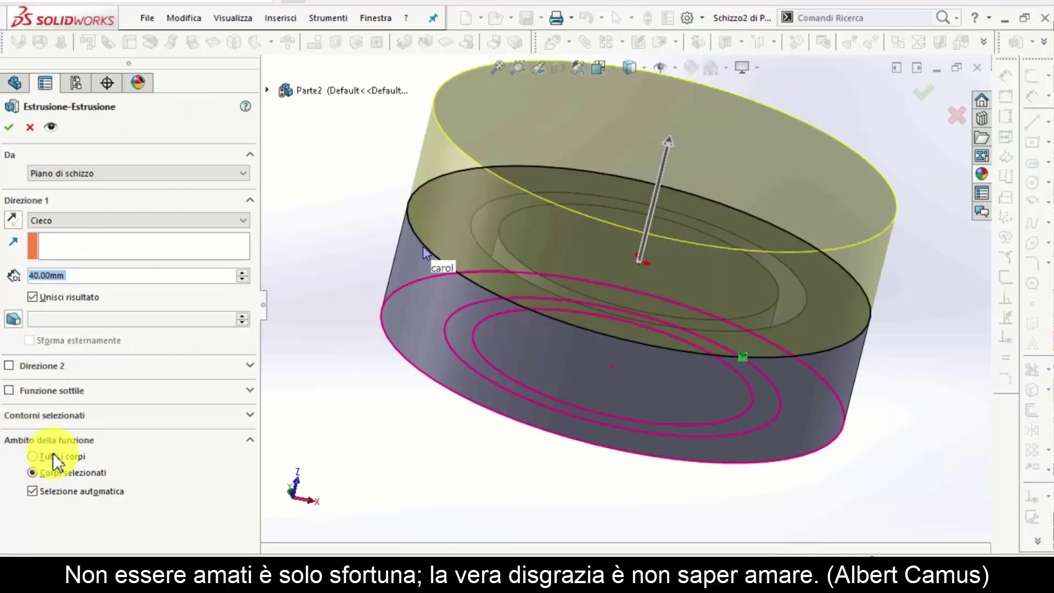
# Step: Extrude the outer circle blind 40 mm, merging only bodies Estrusione3 and Estrusione2
pyautogui.click(45, 489)
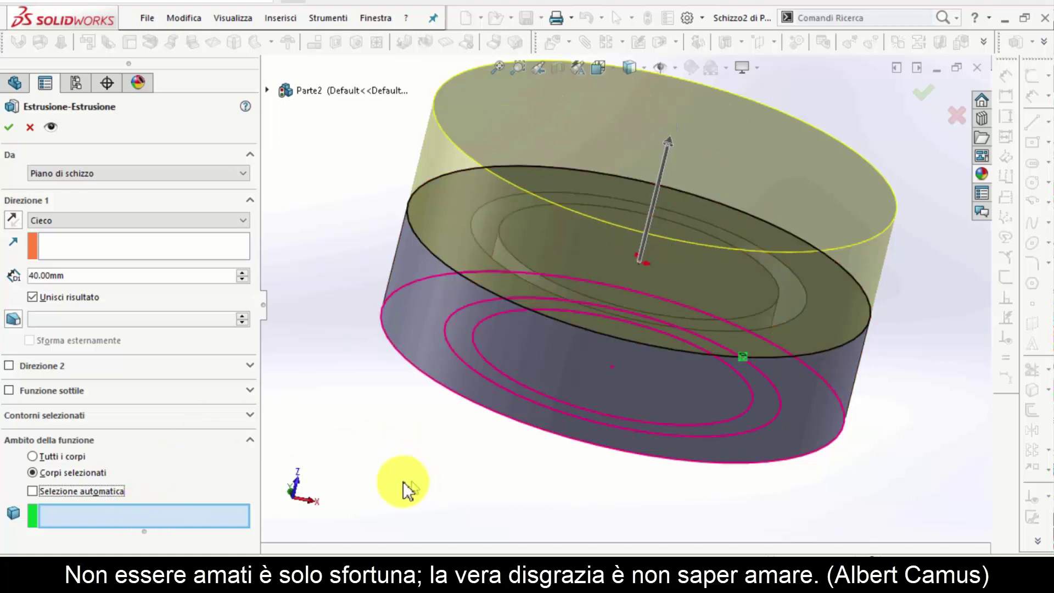
pyautogui.click(434, 294)
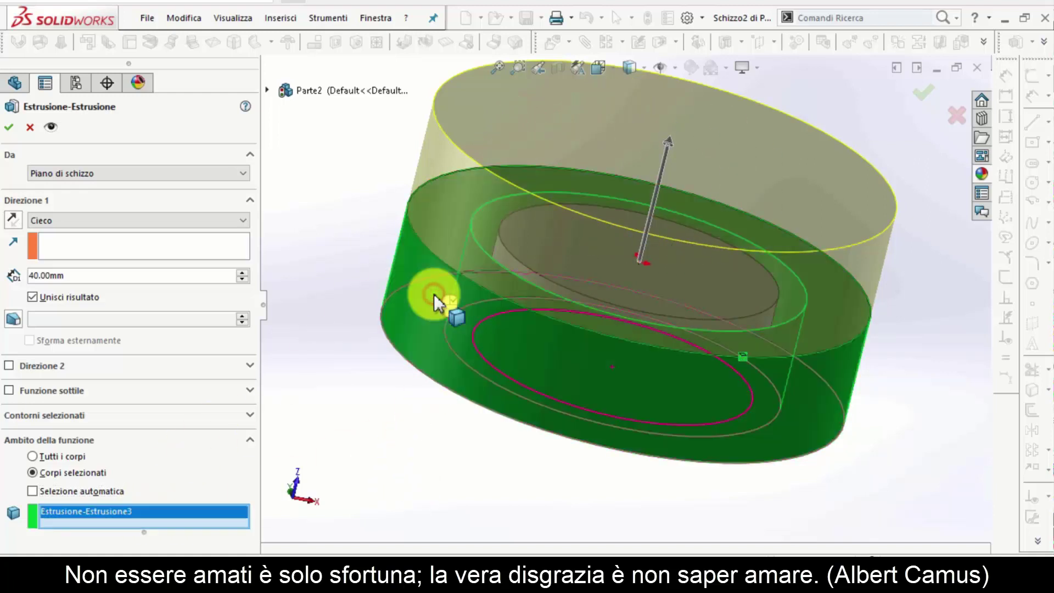
pyautogui.click(562, 252)
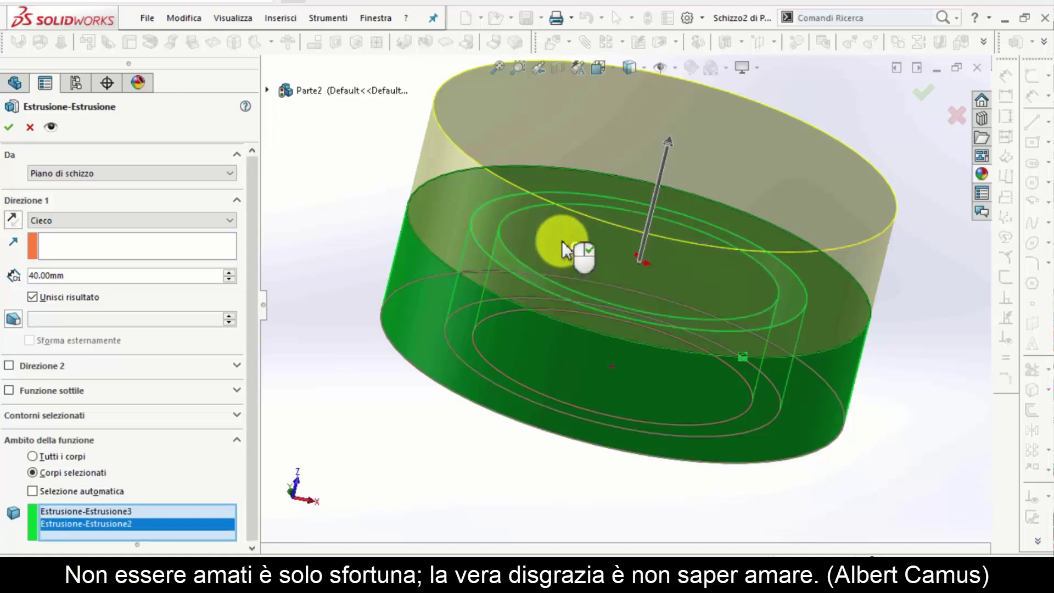
pyautogui.rightClick(562, 242)
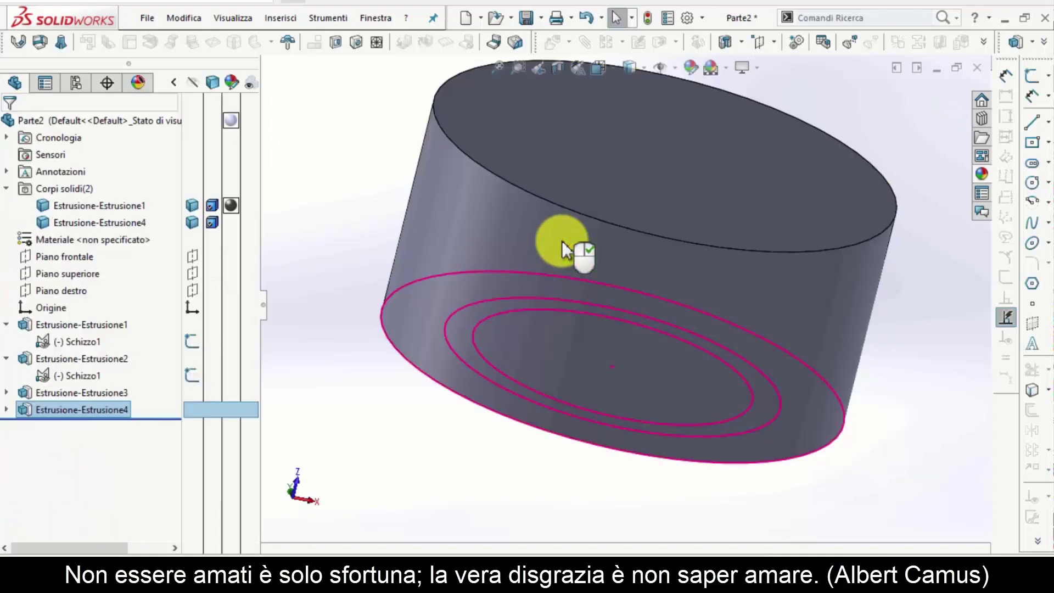
pyautogui.moveTo(428, 395); pyautogui.dragTo(583, 88, button='middle')
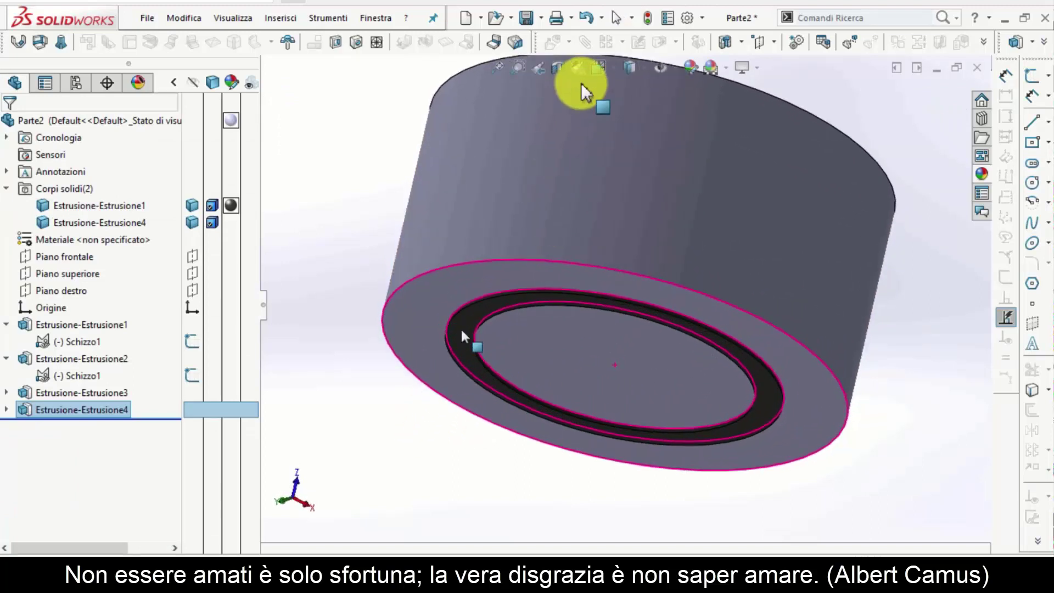
pyautogui.click(592, 178)
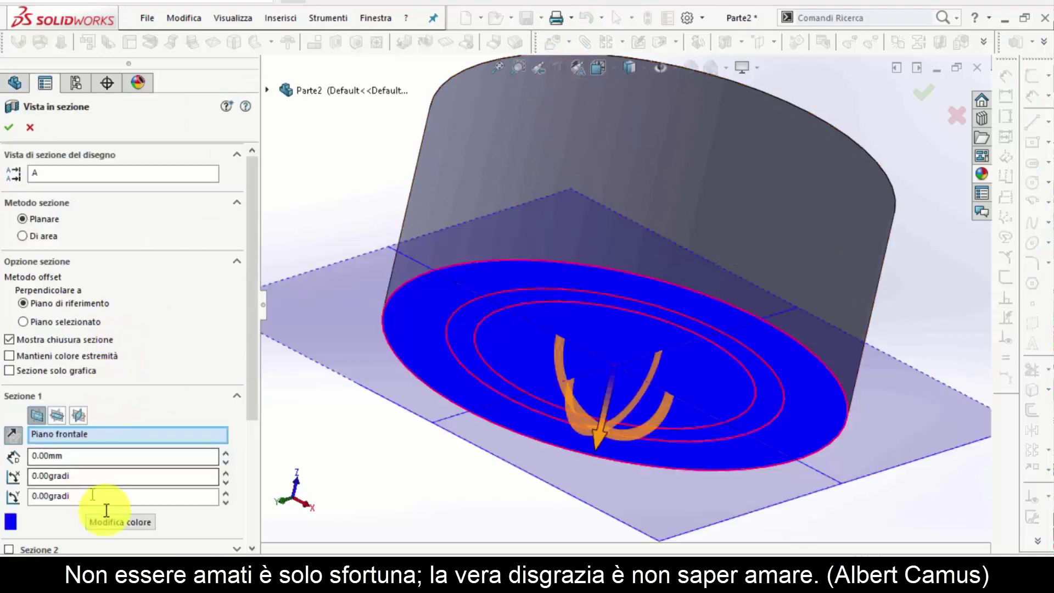
# Step: Show a section view of the block cut along the Top Plane
pyautogui.click(55, 415)
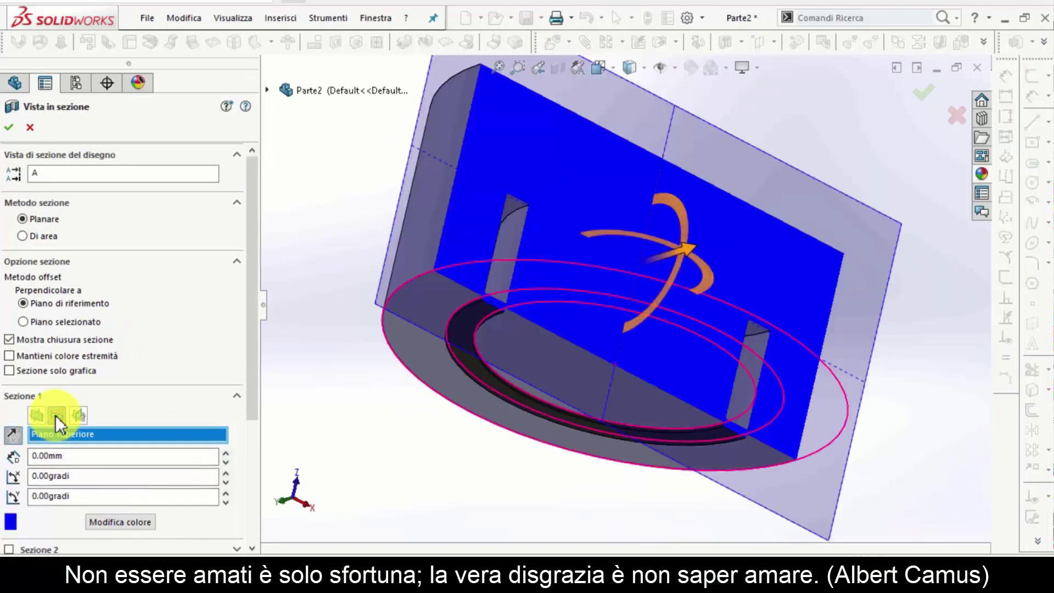
pyautogui.click(12, 123)
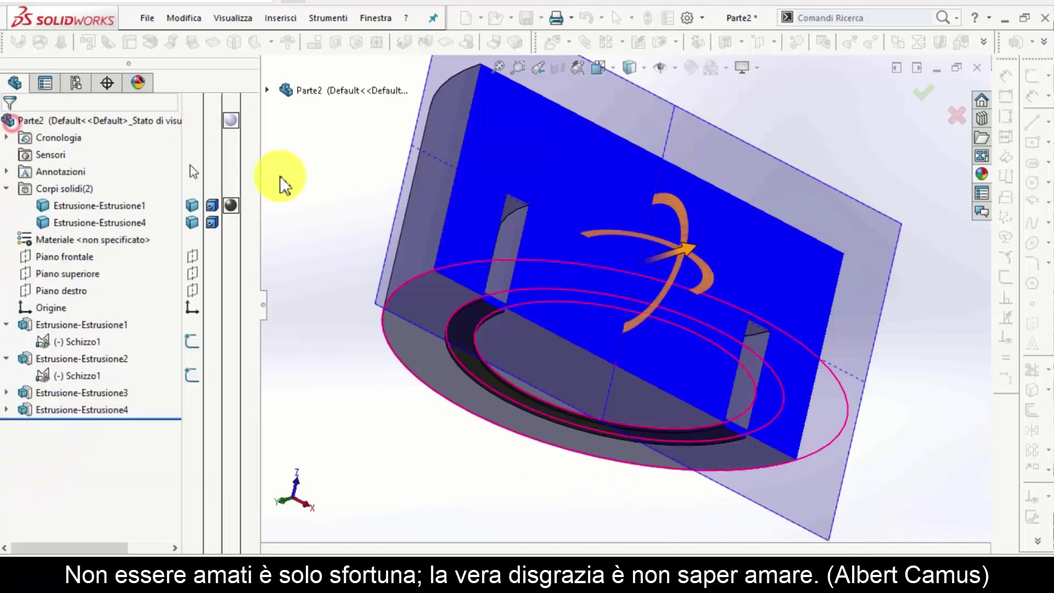
pyautogui.moveTo(546, 253)
pyautogui.mouseDown(button='middle')
pyautogui.moveTo(513, 305)
pyautogui.moveTo(482, 325)
pyautogui.moveTo(472, 308)
pyautogui.moveTo(463, 335)
pyautogui.mouseUp(button='middle')
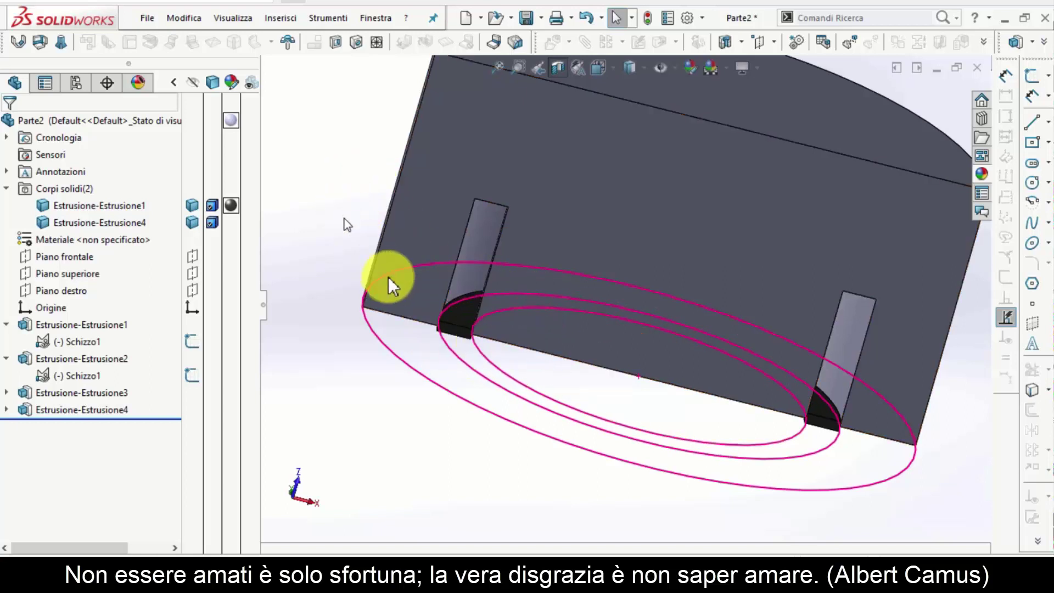
pyautogui.scroll(2, 516, 298)
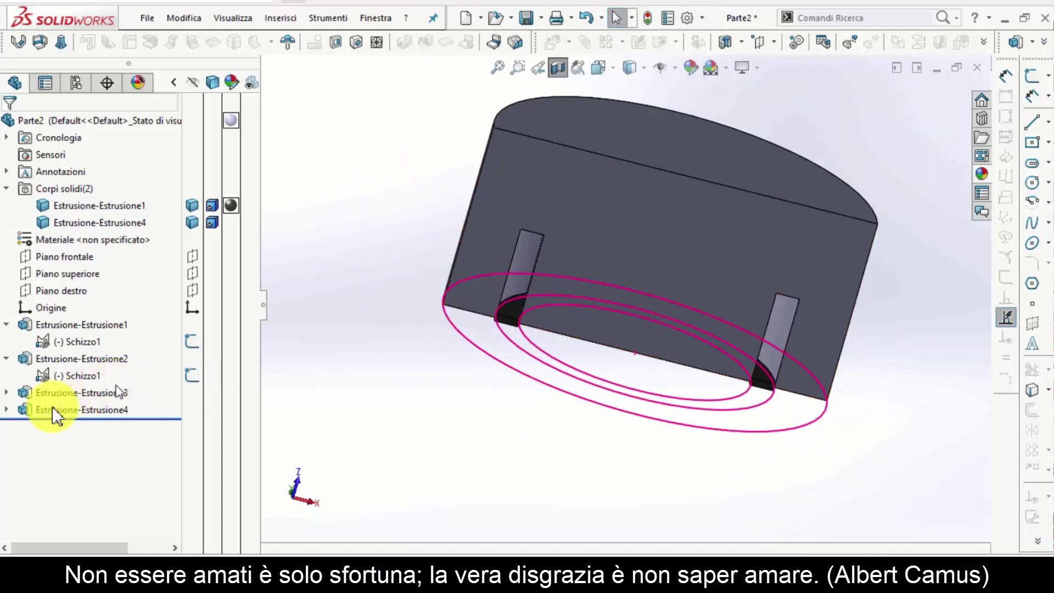
# Step: Expand Estrusione3 and Estrusione4 in the tree and check sketches Schizzo2 and Schizzo1
pyautogui.click(7, 410)
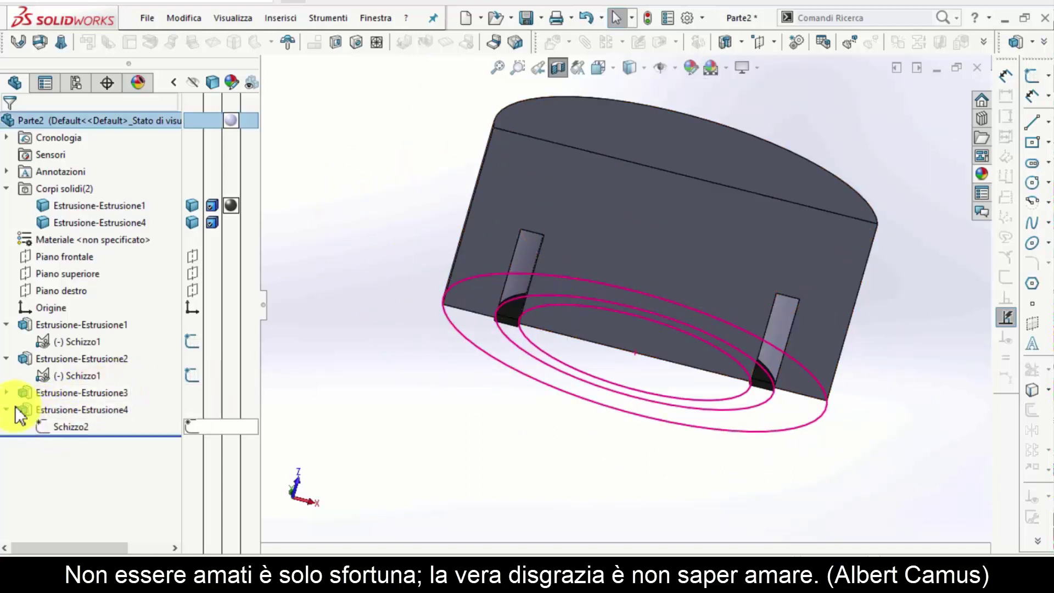
pyautogui.click(7, 392)
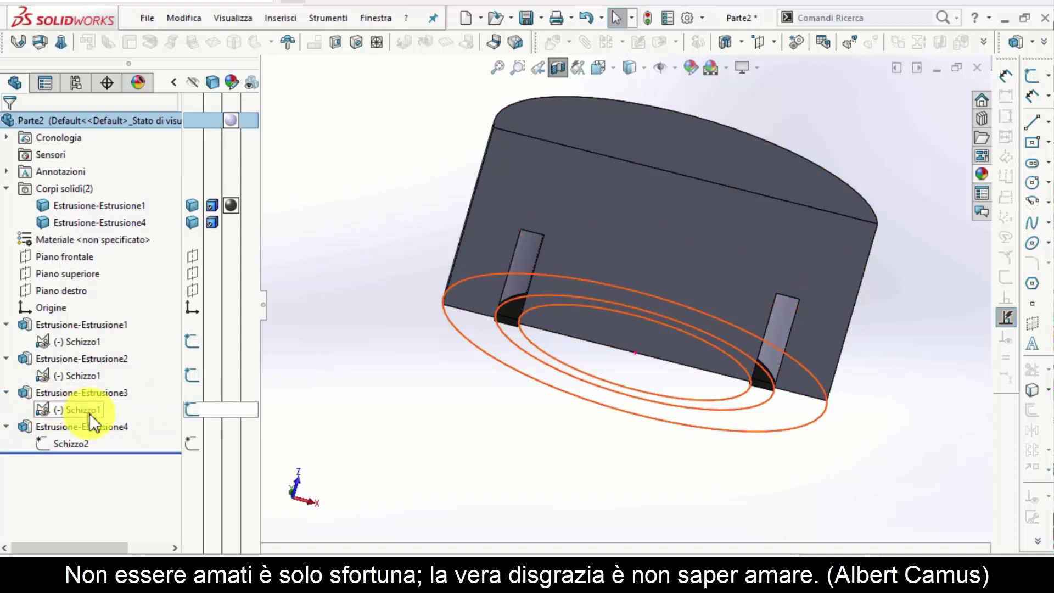
pyautogui.click(78, 442)
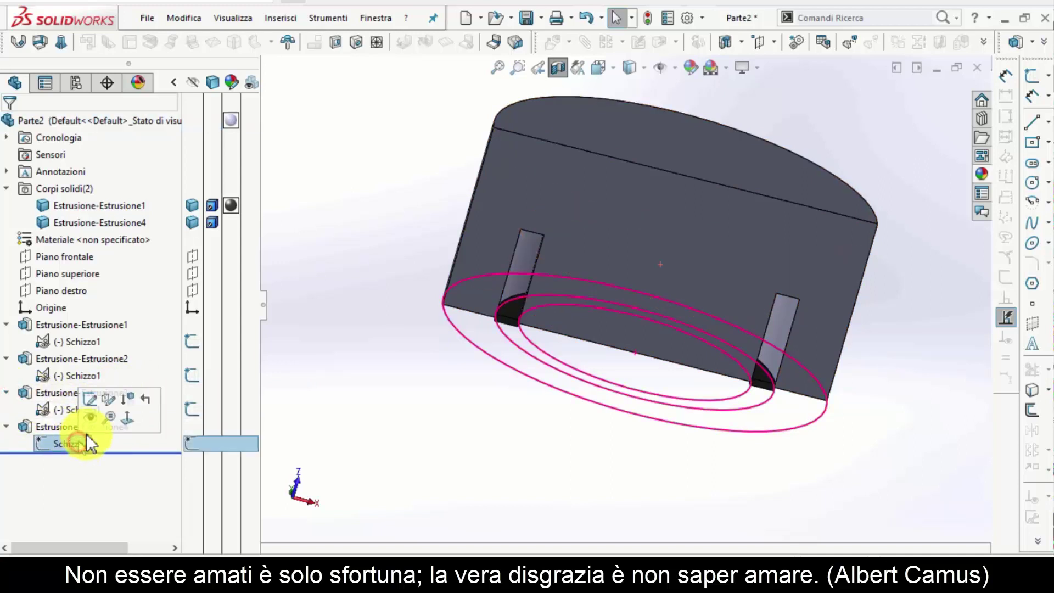
pyautogui.click(83, 342)
pyautogui.click(380, 442)
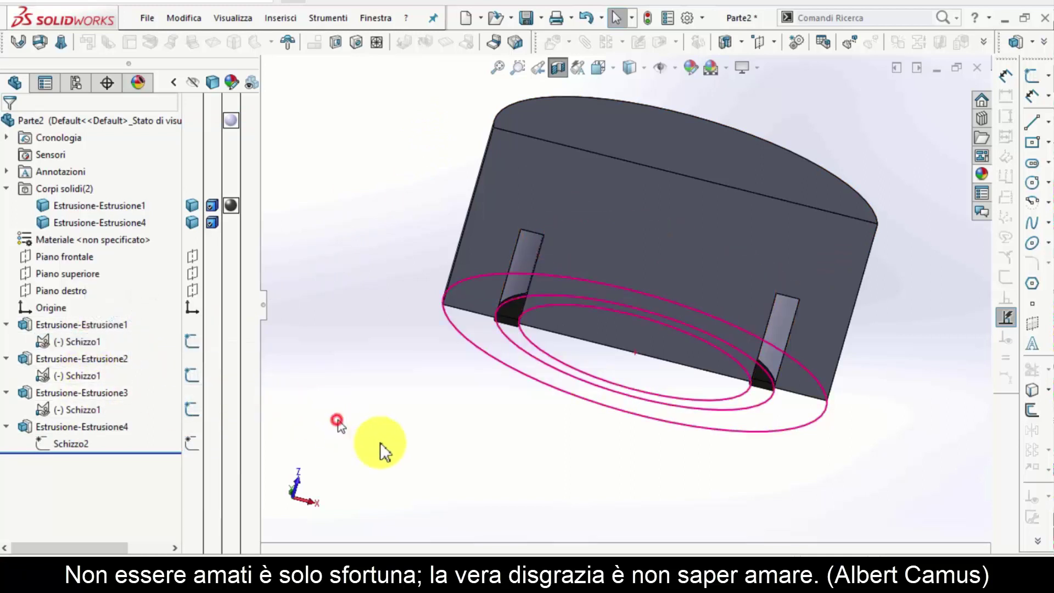
pyautogui.scroll(2, 385, 433)
pyautogui.scroll(2, 387, 432)
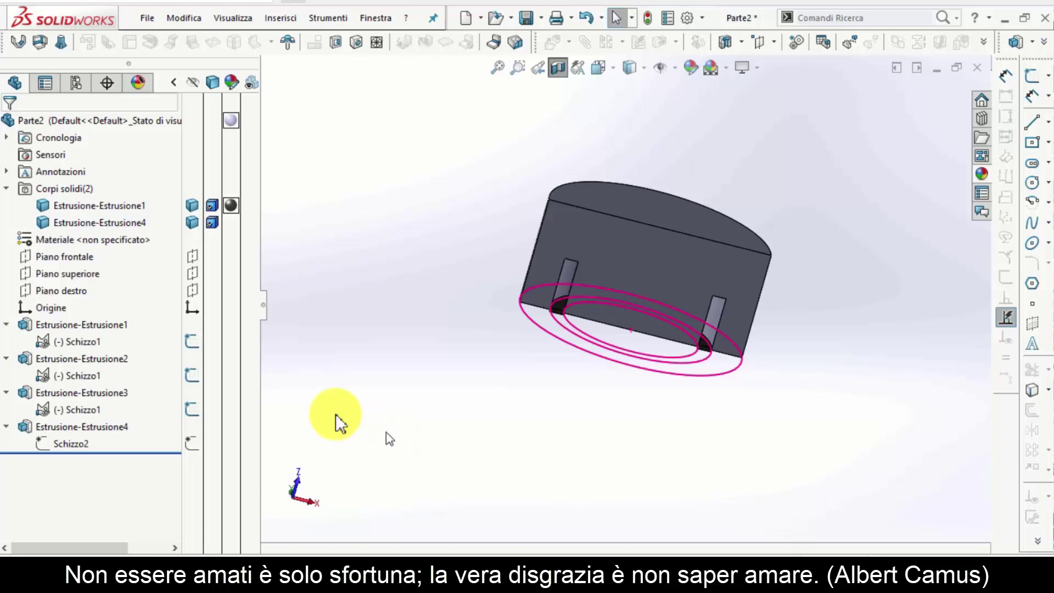
# Step: Edit Schizzo1 in front view and change the 100 mm diameter to 80 mm
pyautogui.click(68, 341)
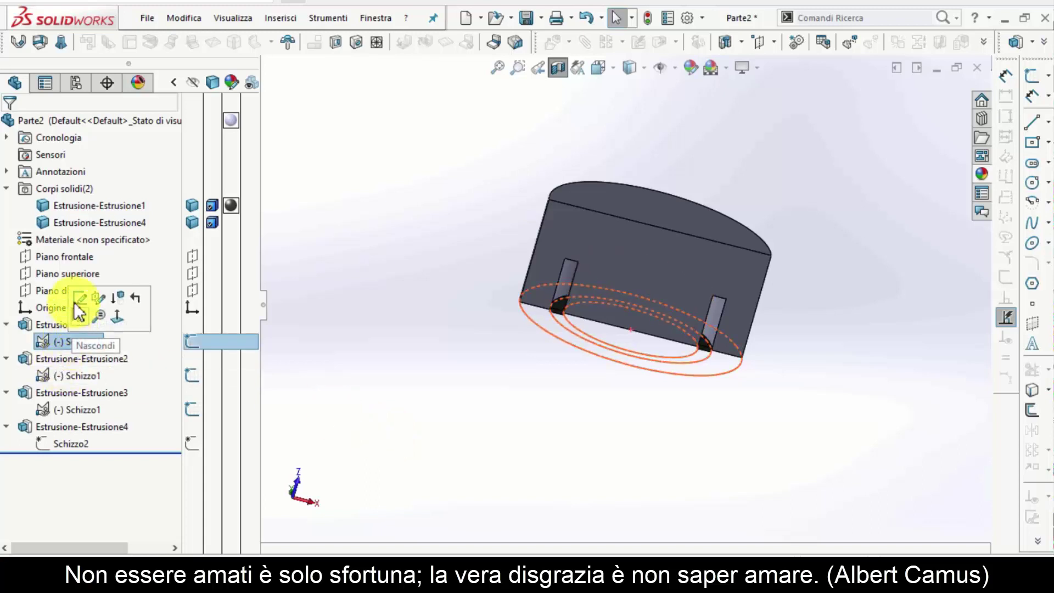
pyautogui.click(77, 299)
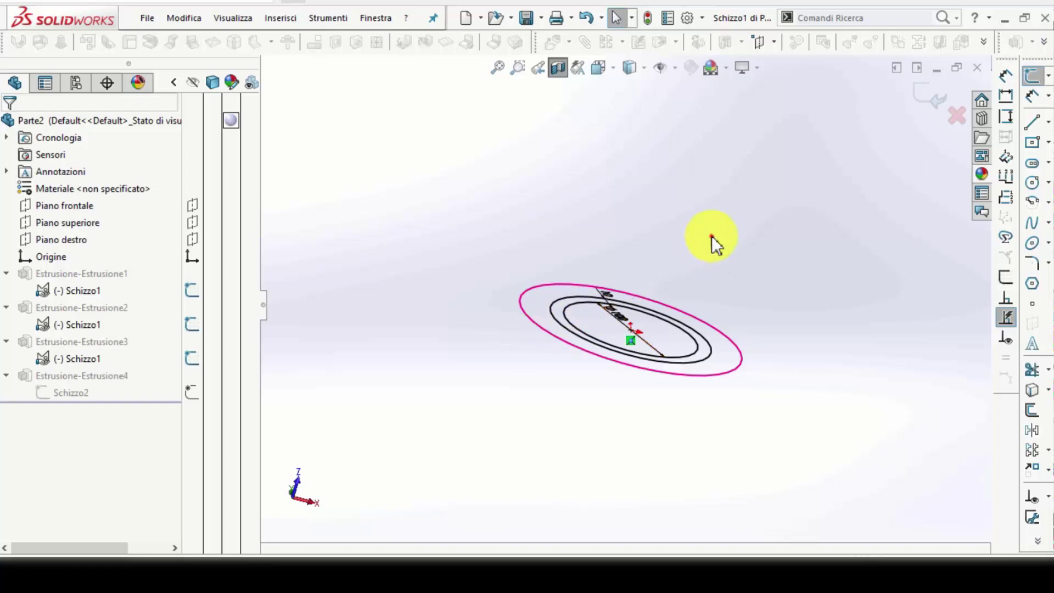
pyautogui.hotkey('ctrl', '1')
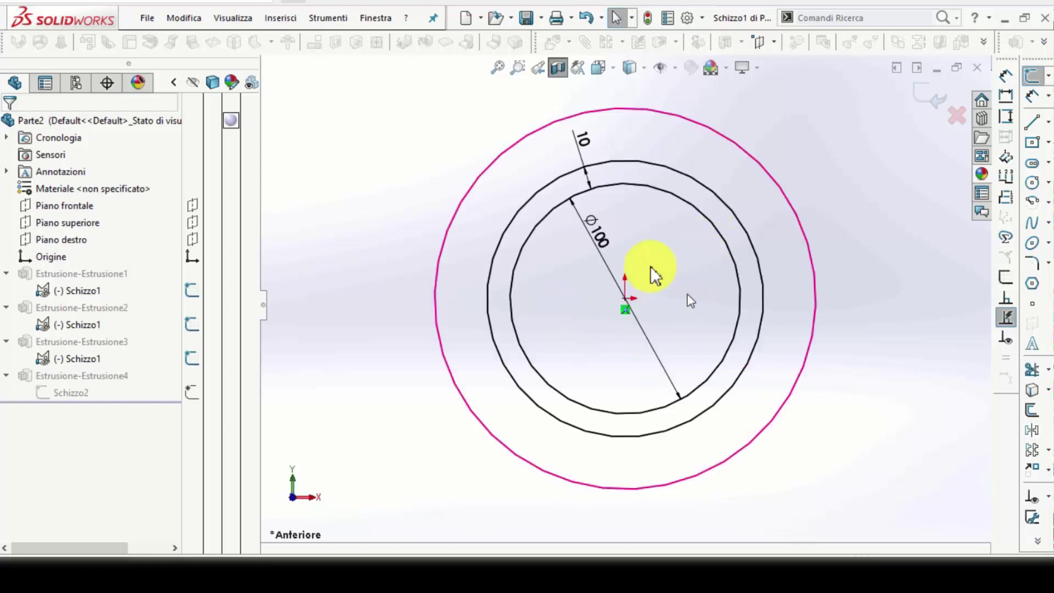
pyautogui.doubleClick(606, 239)
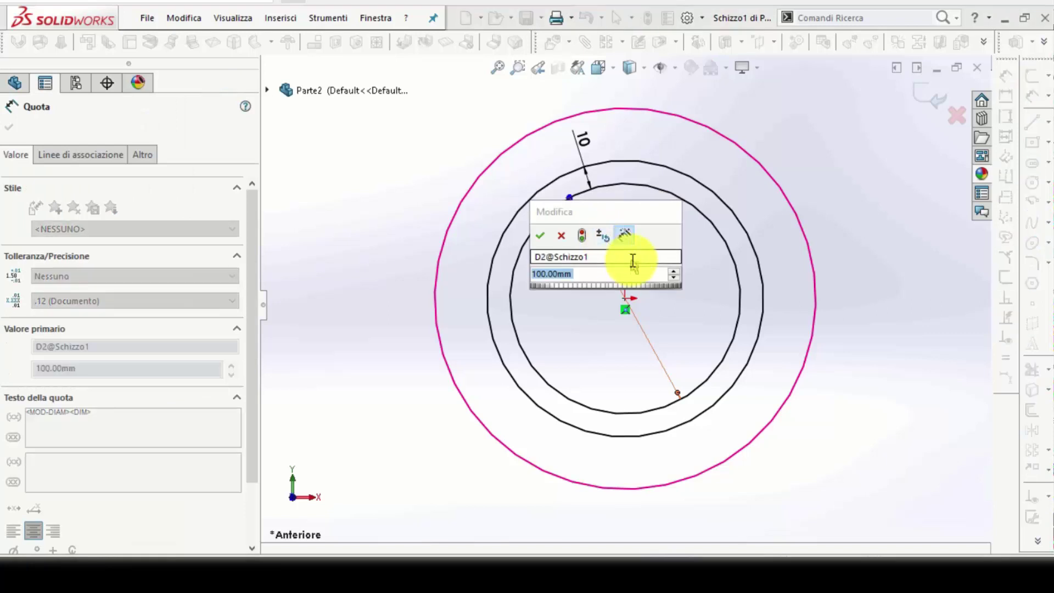
pyautogui.write('80')
pyautogui.click(542, 236)
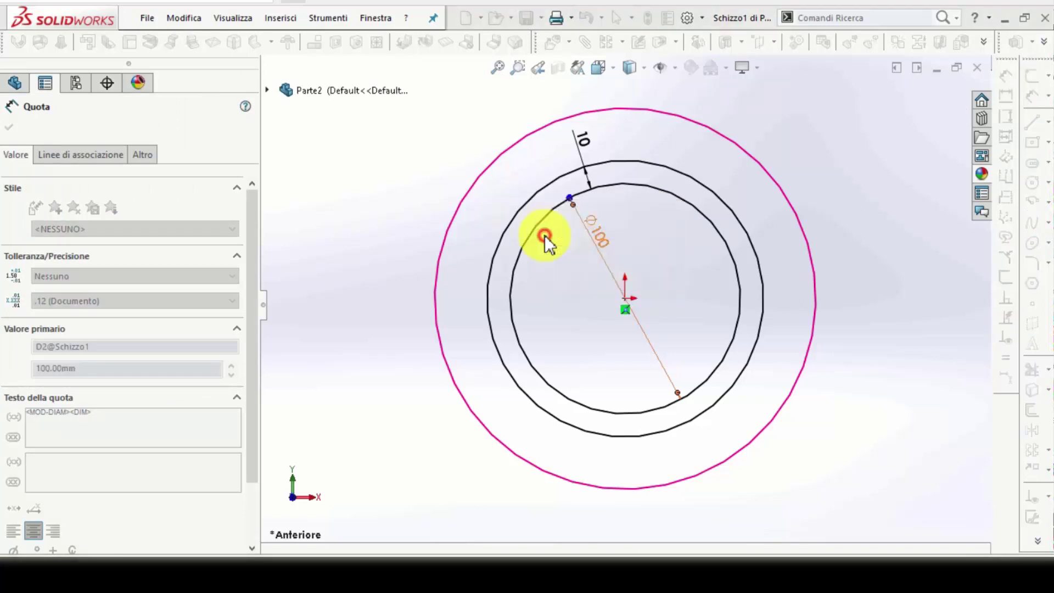
# Step: Change the 10 mm ring width to 15 mm and exit the sketch to rebuild
pyautogui.doubleClick(598, 170)
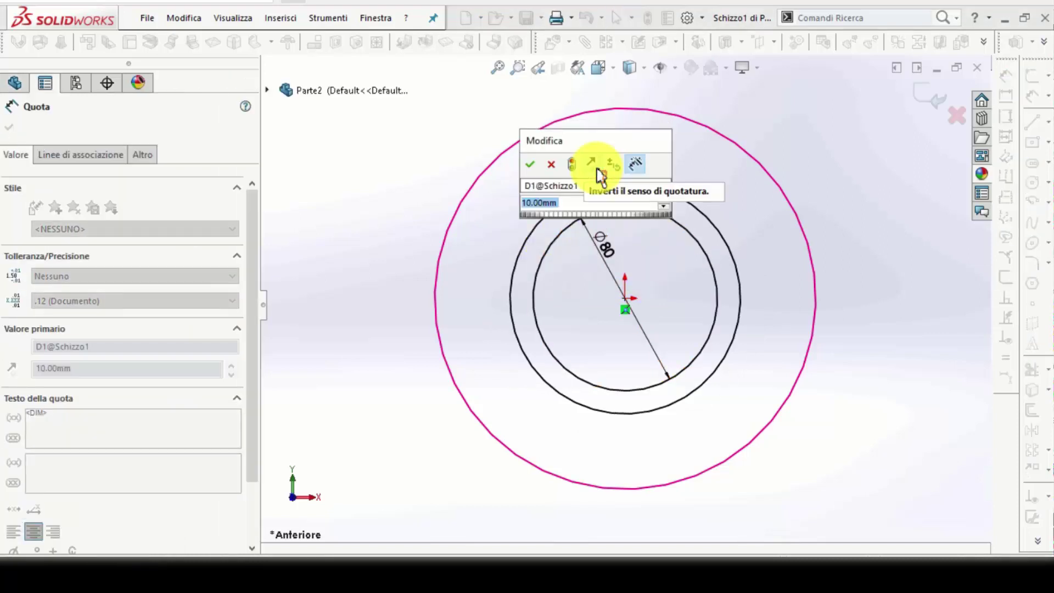
pyautogui.write('15')
pyautogui.press('Return')
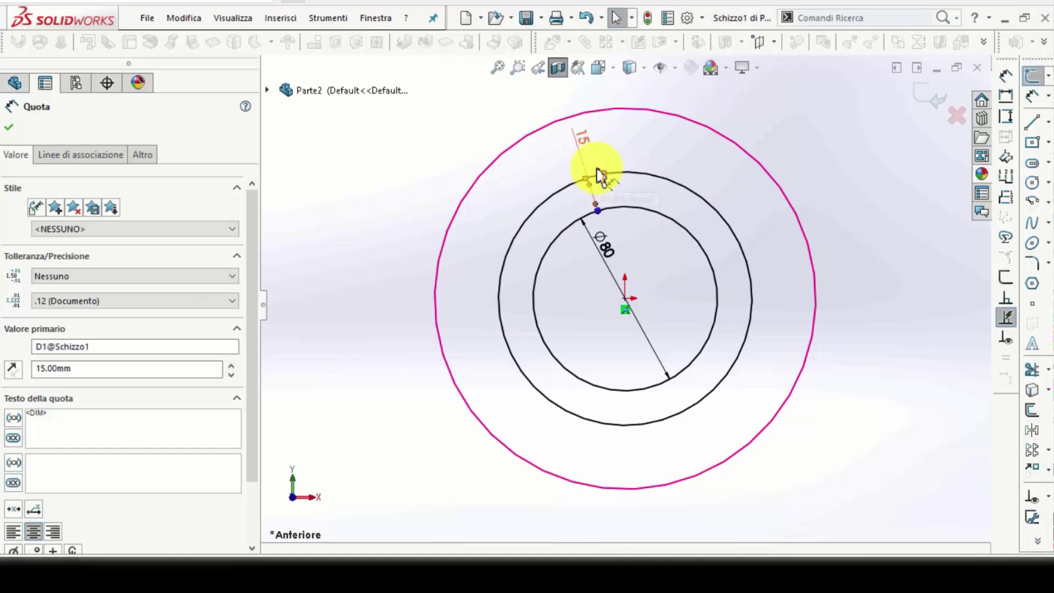
pyautogui.click(12, 124)
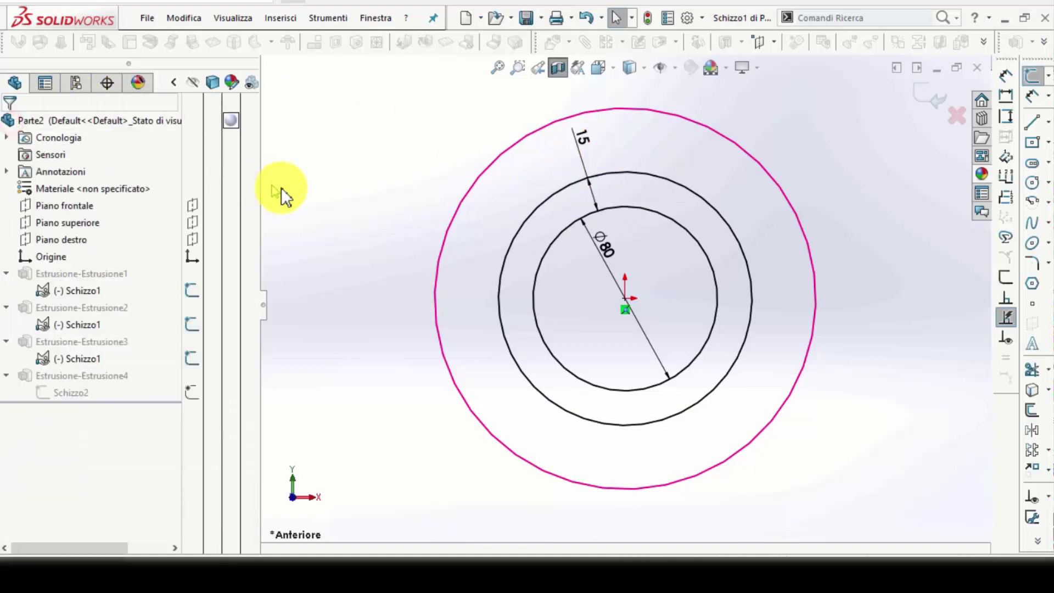
pyautogui.click(924, 98)
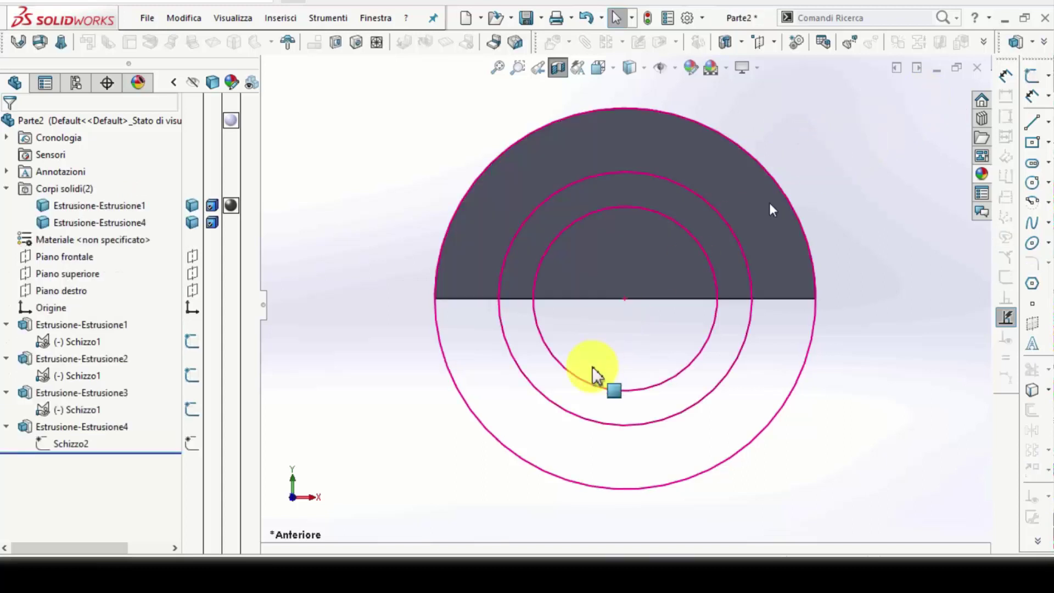
# Step: Orbit the closed mold block, with Estrusione-Estrusione4 selected, to inspect the plate and ring
pyautogui.moveTo(600, 317)
pyautogui.mouseDown(button='middle')
pyautogui.moveTo(626, 146)
pyautogui.moveTo(627, 296)
pyautogui.moveTo(471, 336)
pyautogui.moveTo(522, 357)
pyautogui.moveTo(534, 330)
pyautogui.moveTo(449, 302)
pyautogui.moveTo(612, 322)
pyautogui.moveTo(684, 284)
pyautogui.mouseUp(button='middle')
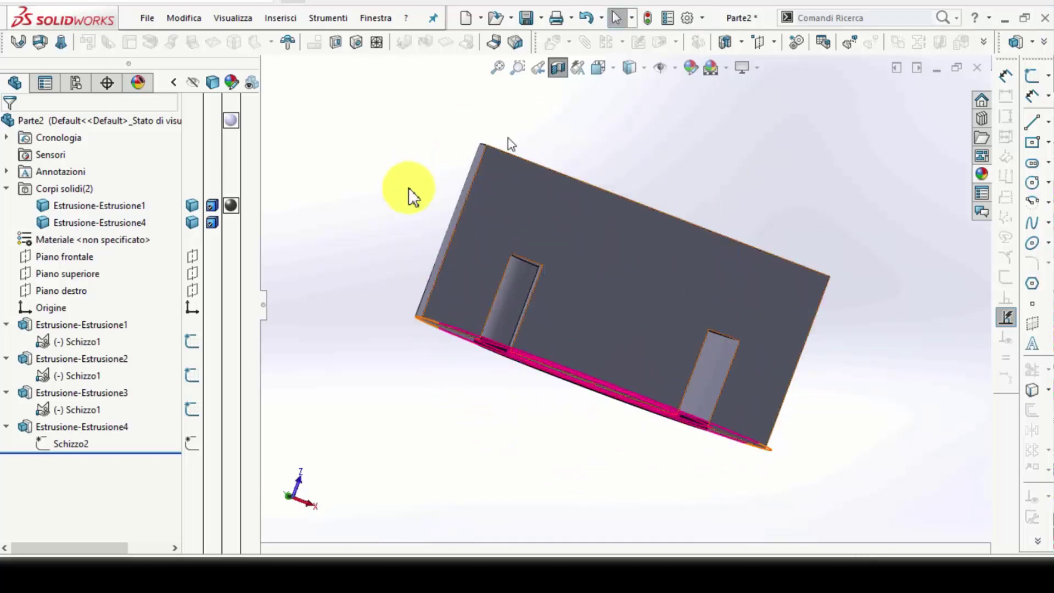
pyautogui.click(62, 427)
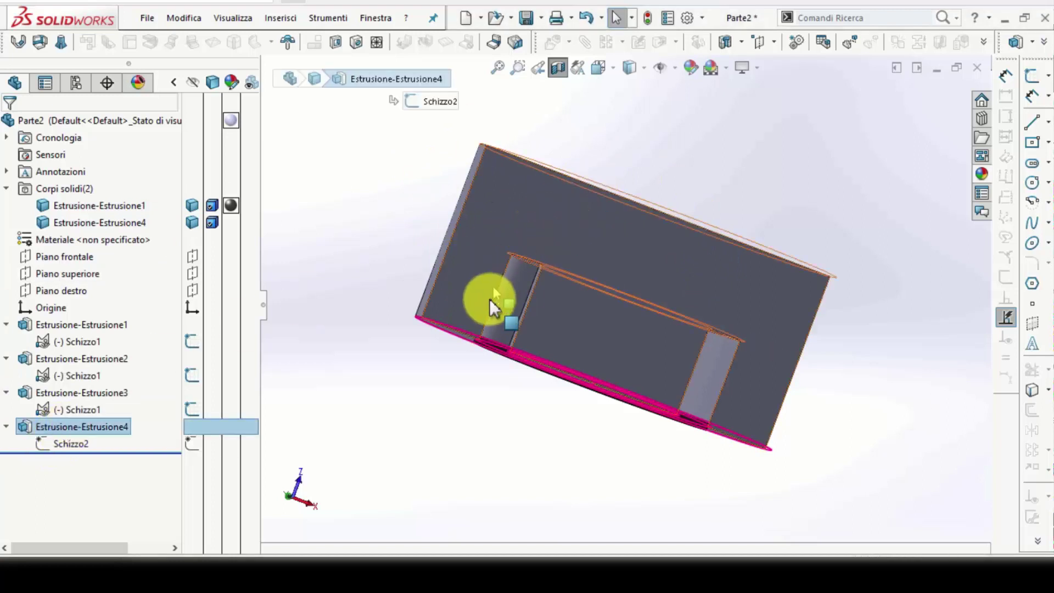
pyautogui.moveTo(510, 413)
pyautogui.mouseDown(button='middle')
pyautogui.moveTo(524, 376)
pyautogui.moveTo(493, 420)
pyautogui.mouseUp(button='middle')
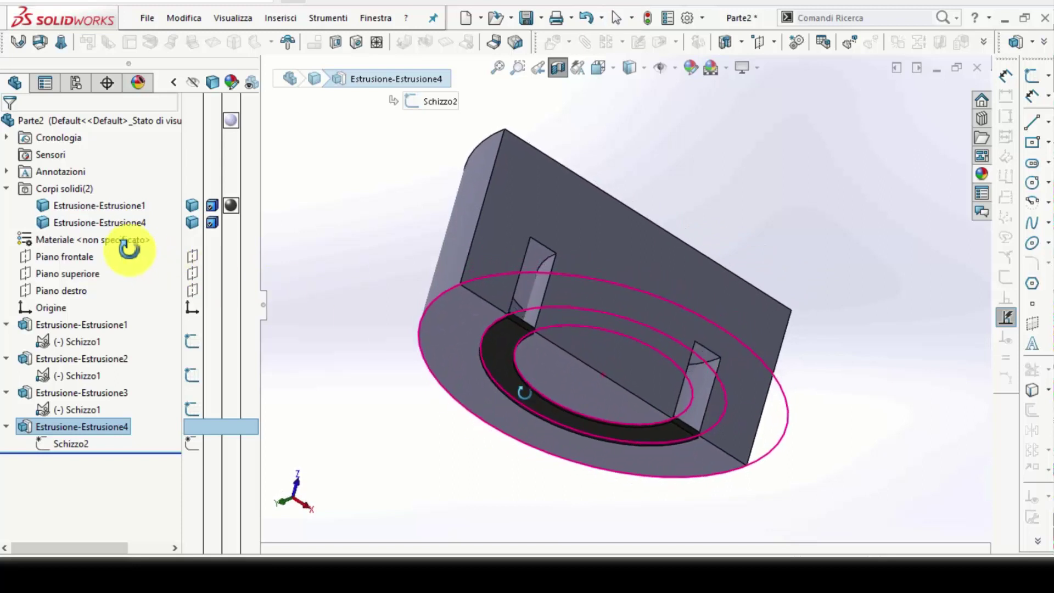
pyautogui.moveTo(528, 374); pyautogui.dragTo(520, 397, button='middle')
pyautogui.moveTo(806, 217)
pyautogui.mouseDown(button='middle')
pyautogui.moveTo(788, 176)
pyautogui.moveTo(99, 224)
pyautogui.mouseUp(button='middle')
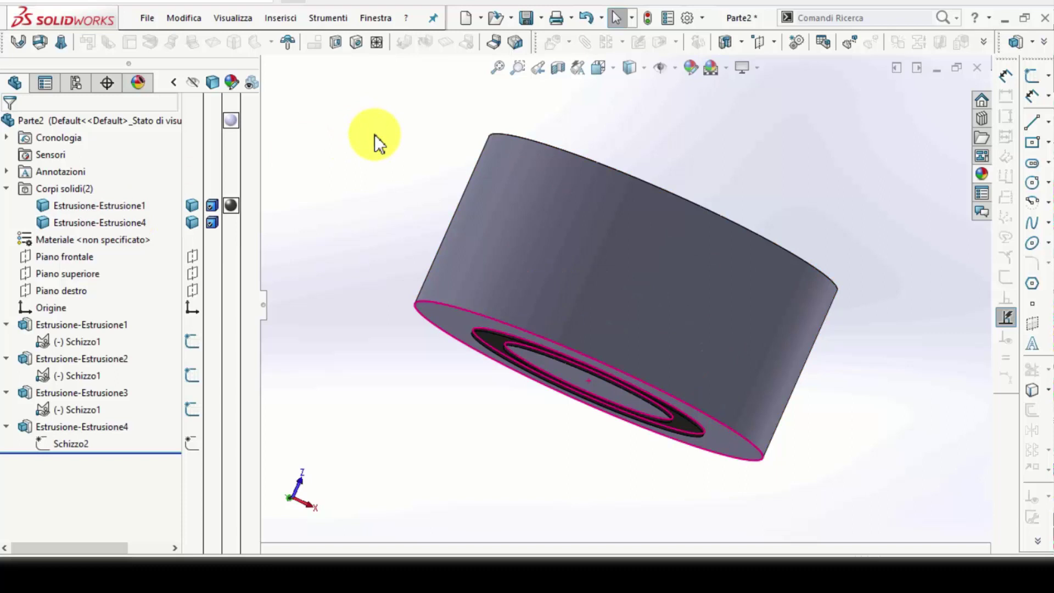
# Step: Save the part as st01.SLDPRT
pyautogui.hotkey('ctrl', 's')
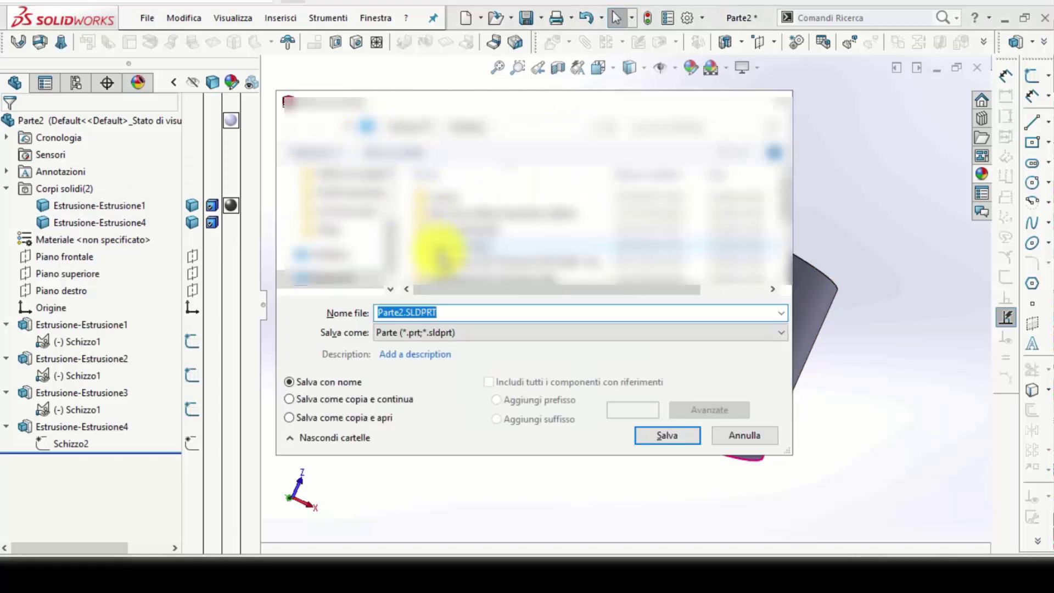
pyautogui.write('st01')
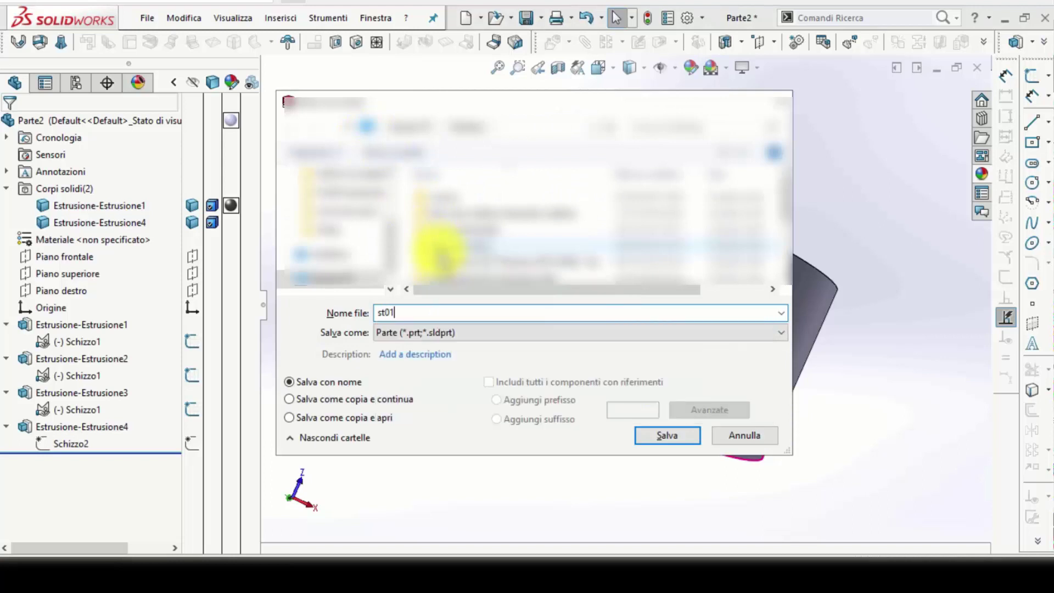
pyautogui.click(652, 436)
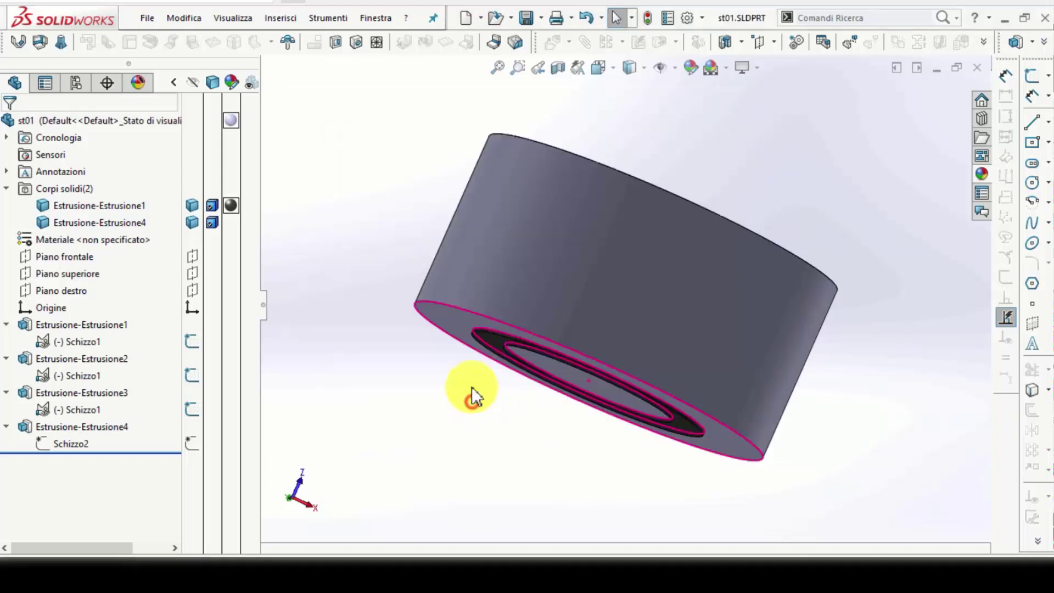
pyautogui.click(104, 219)
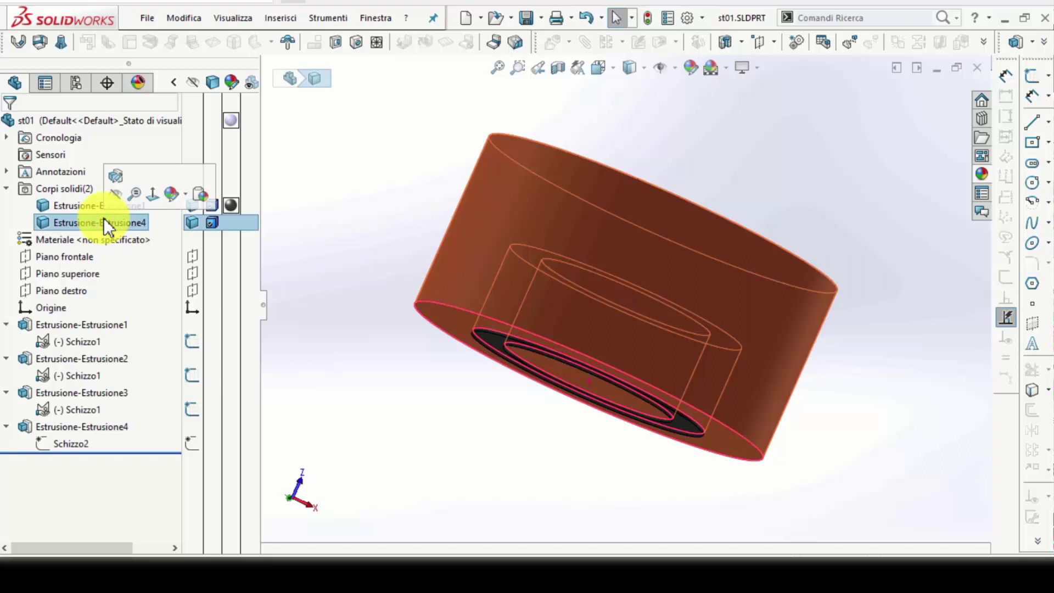
# Step: Rename the Estrusione-Estrusione4 solid body to stampo
pyautogui.rightClick(103, 217)
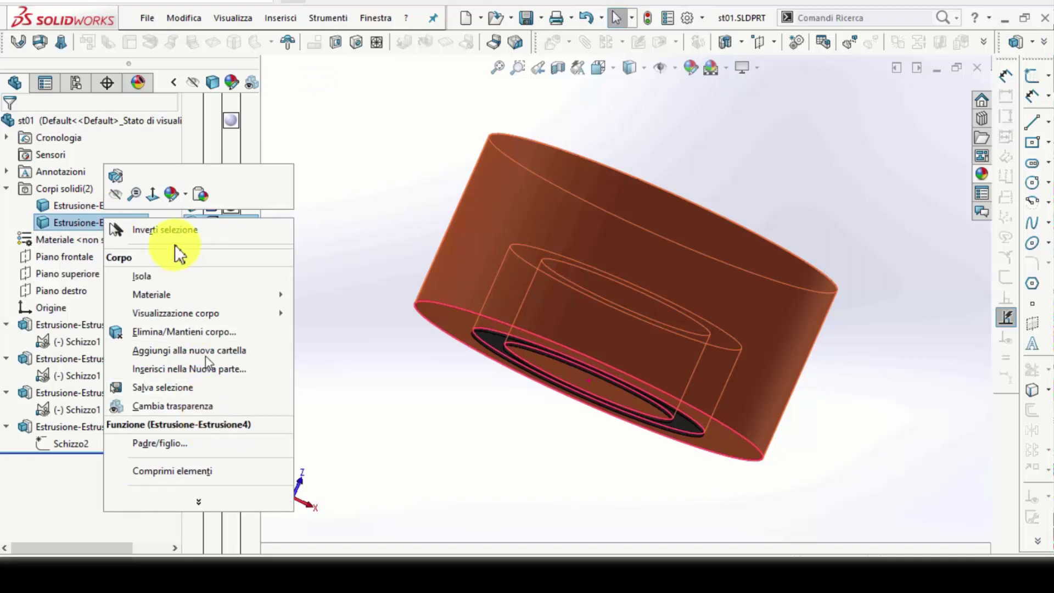
pyautogui.click(198, 501)
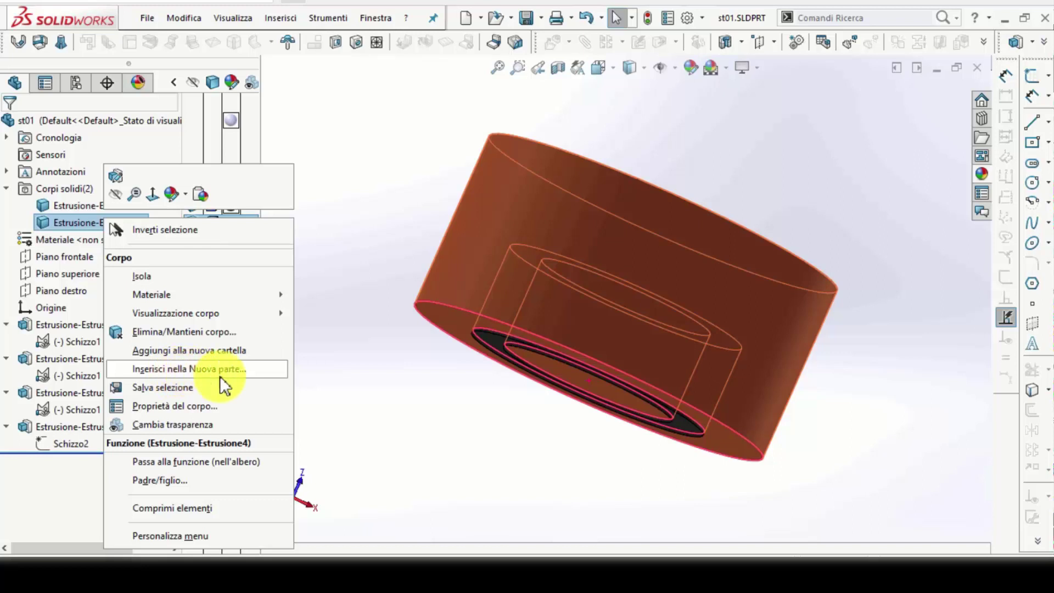
pyautogui.click(387, 419)
pyautogui.click(126, 205)
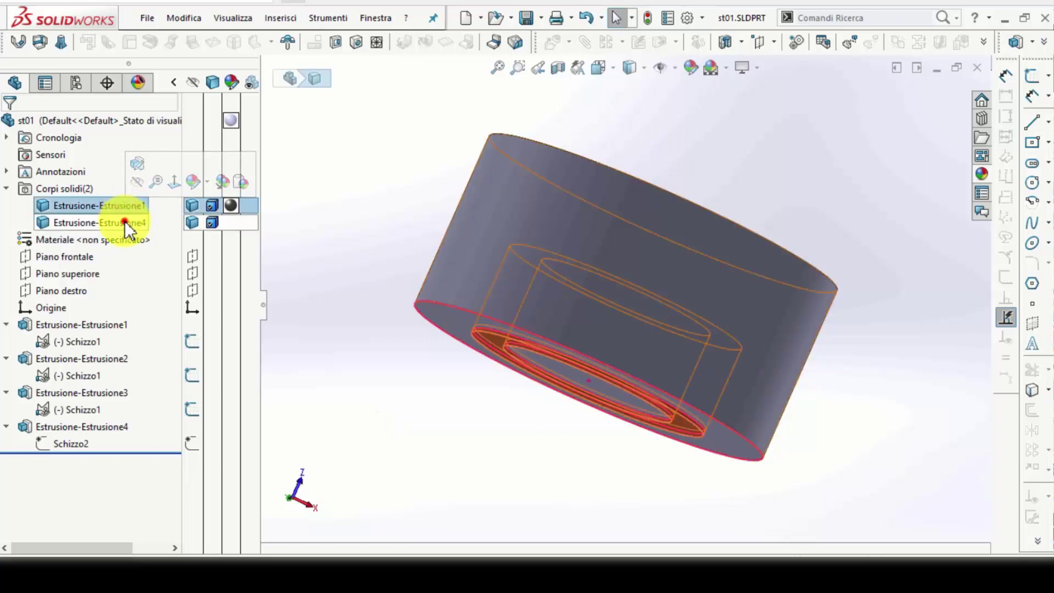
pyautogui.click(124, 220)
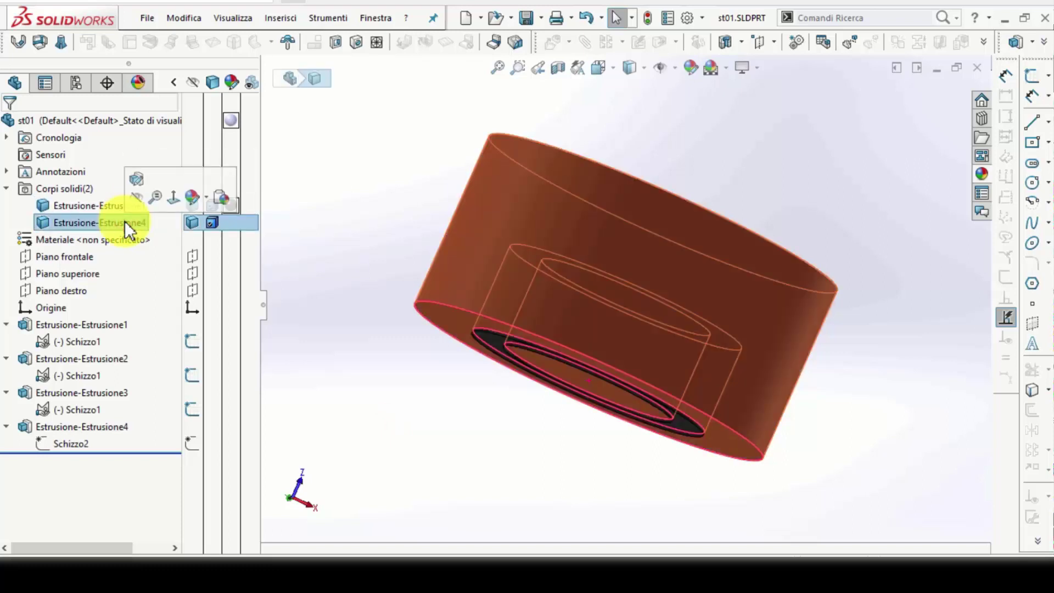
pyautogui.click(124, 221)
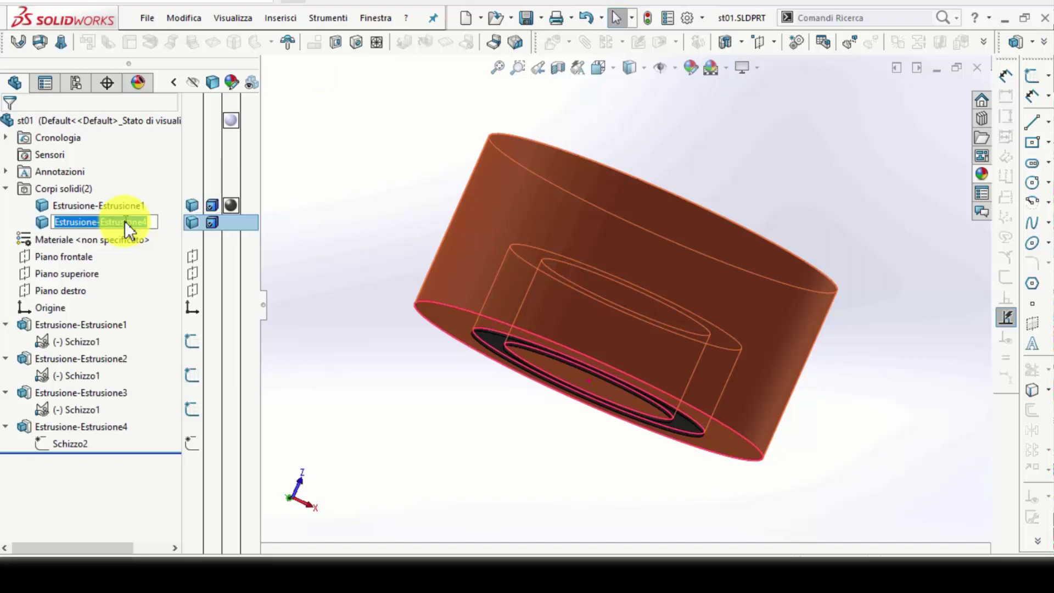
pyautogui.write('stampo')
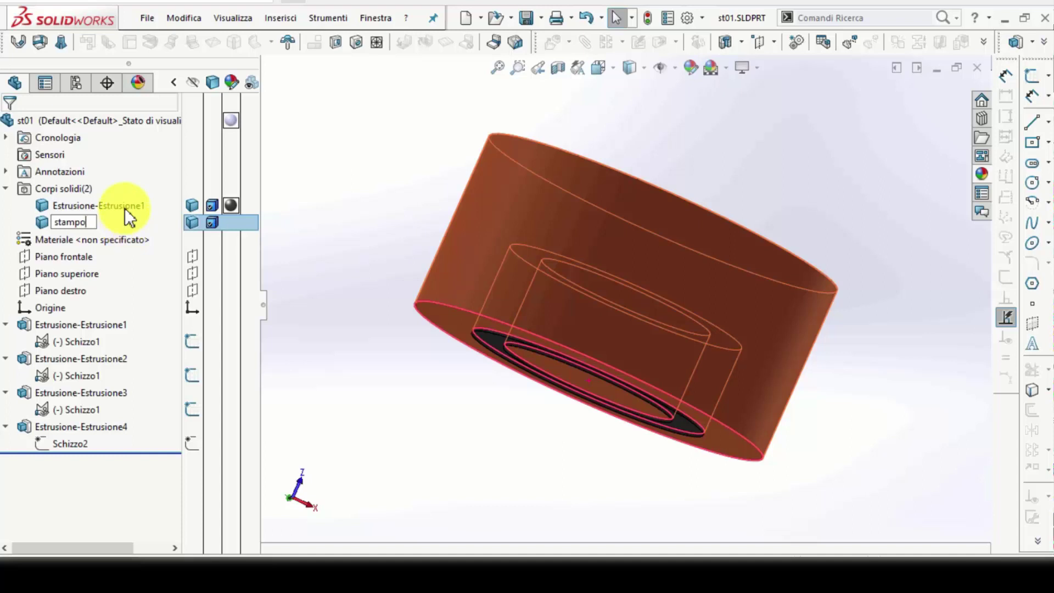
pyautogui.click(124, 208)
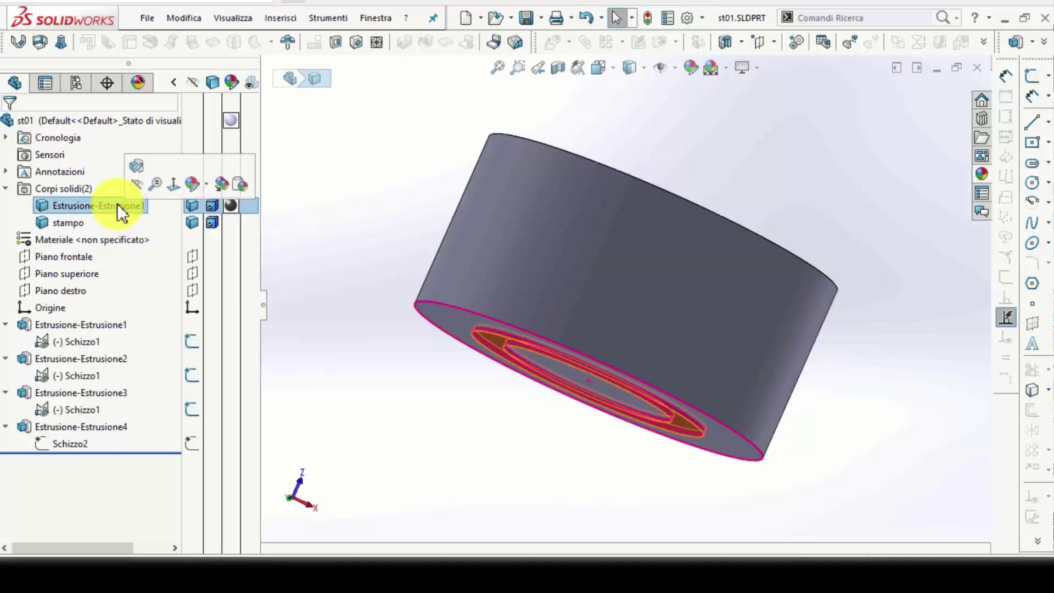
# Step: Rename the Estrusione-Estrusione1 body to guarnizione, then reselect the stampo body
pyautogui.click(117, 205)
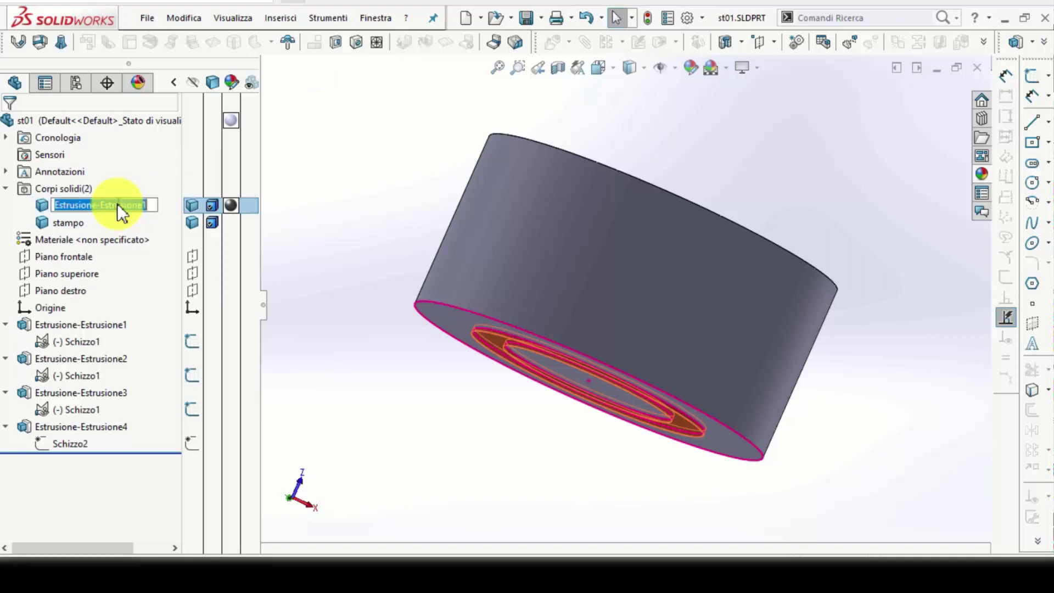
pyautogui.write('guarnizione')
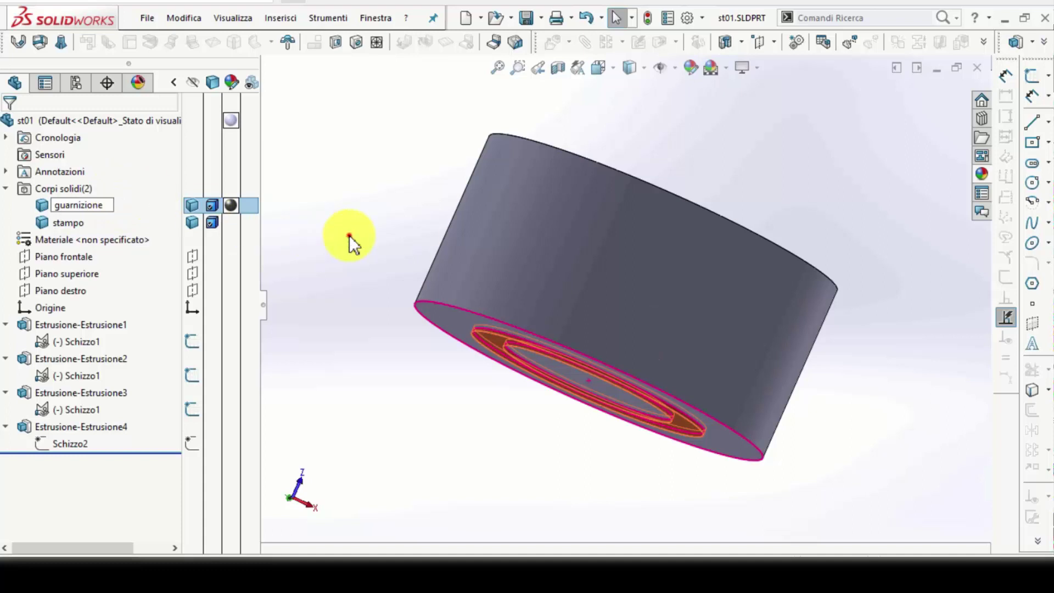
pyautogui.click(349, 235)
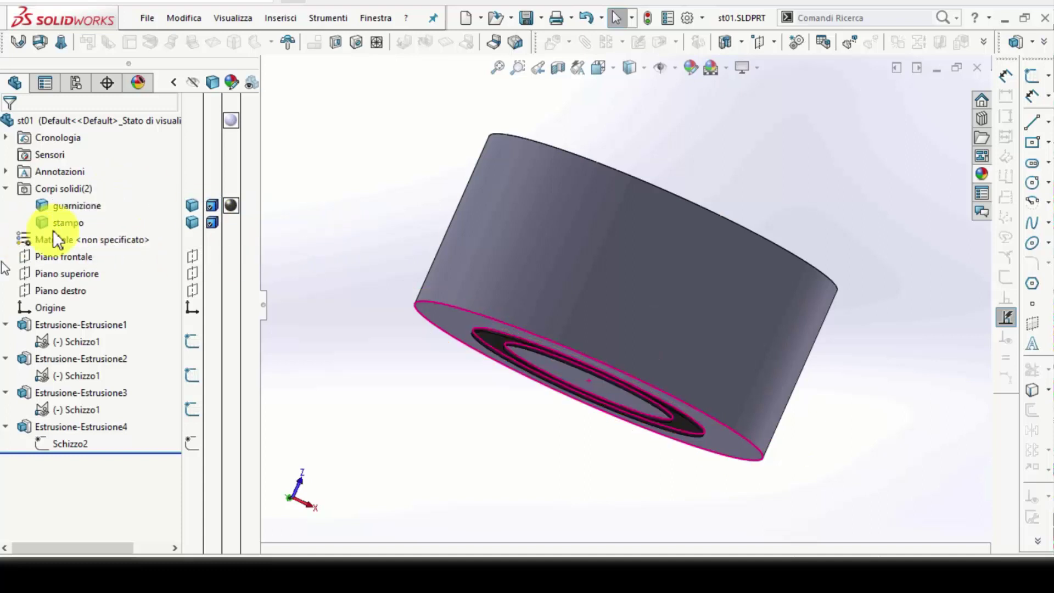
pyautogui.click(72, 206)
pyautogui.click(71, 223)
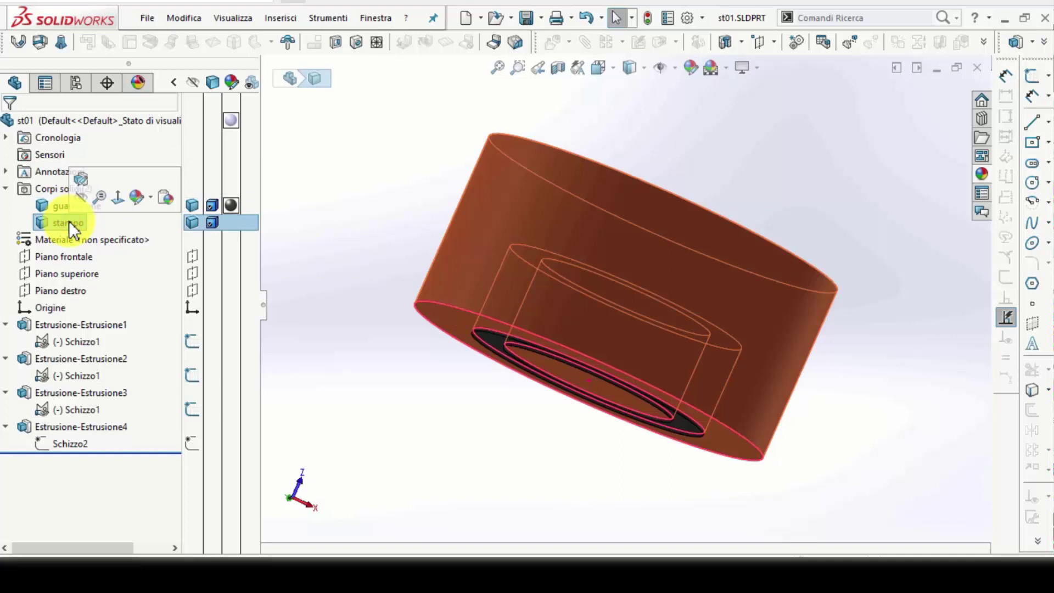
pyautogui.rightClick(69, 222)
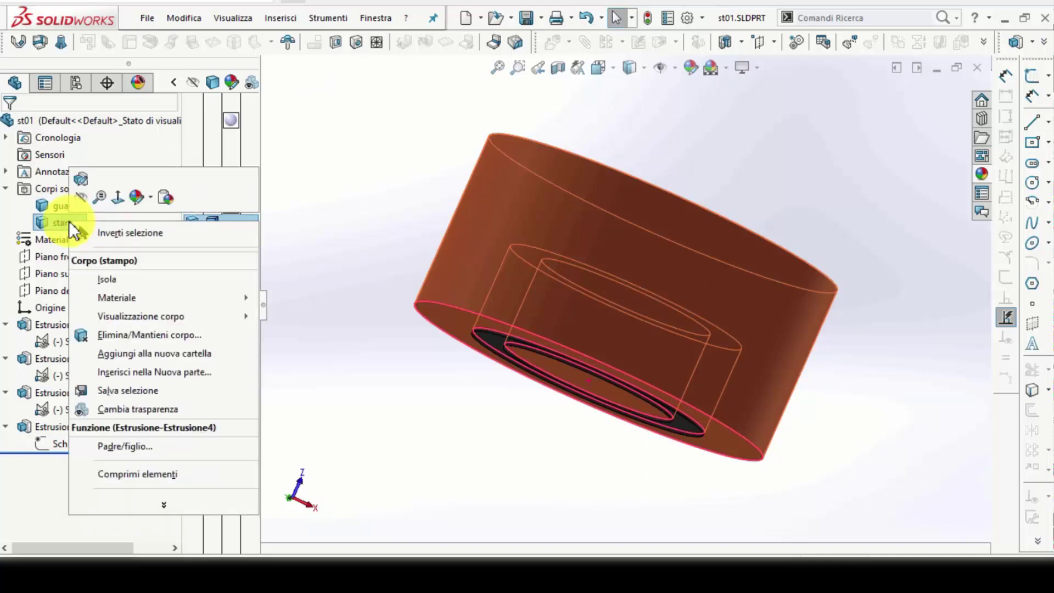
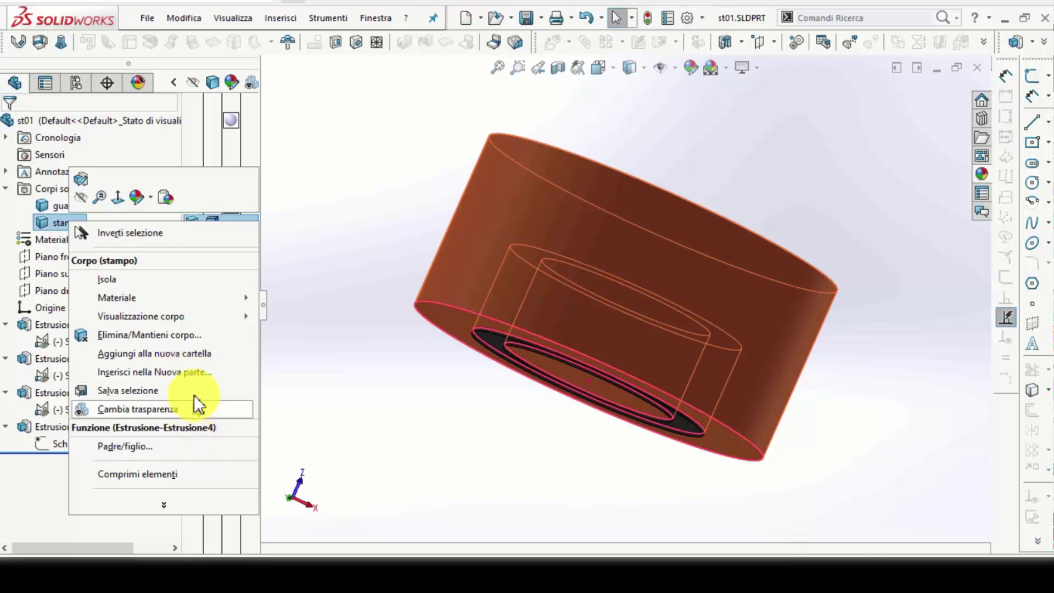
# Step: Copy the stampo body into a new part and save it as st01-stampo
pyautogui.click(202, 374)
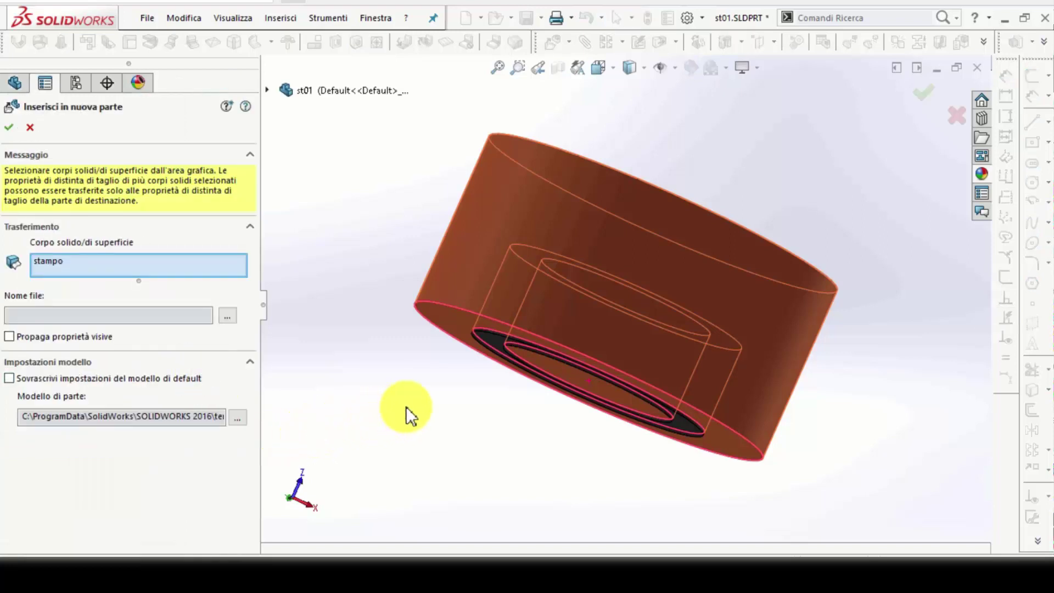
pyautogui.click(55, 259)
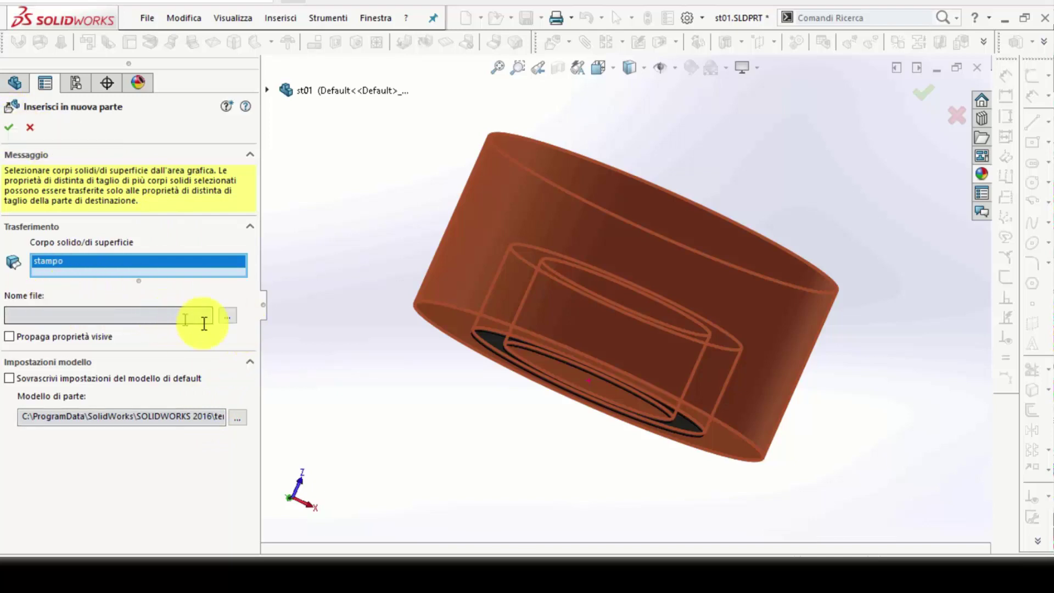
pyautogui.click(15, 129)
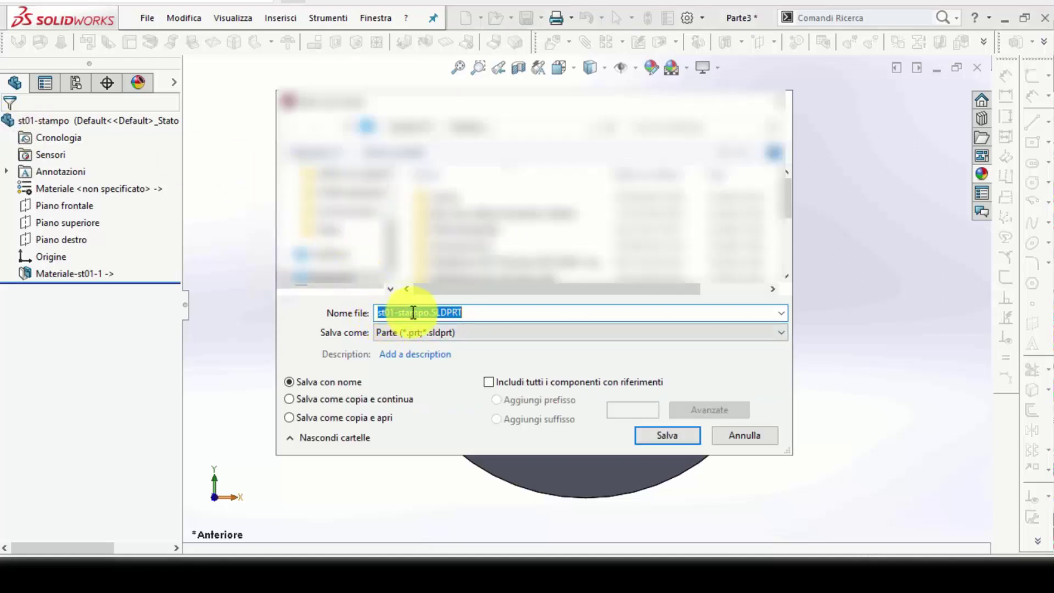
pyautogui.click(654, 436)
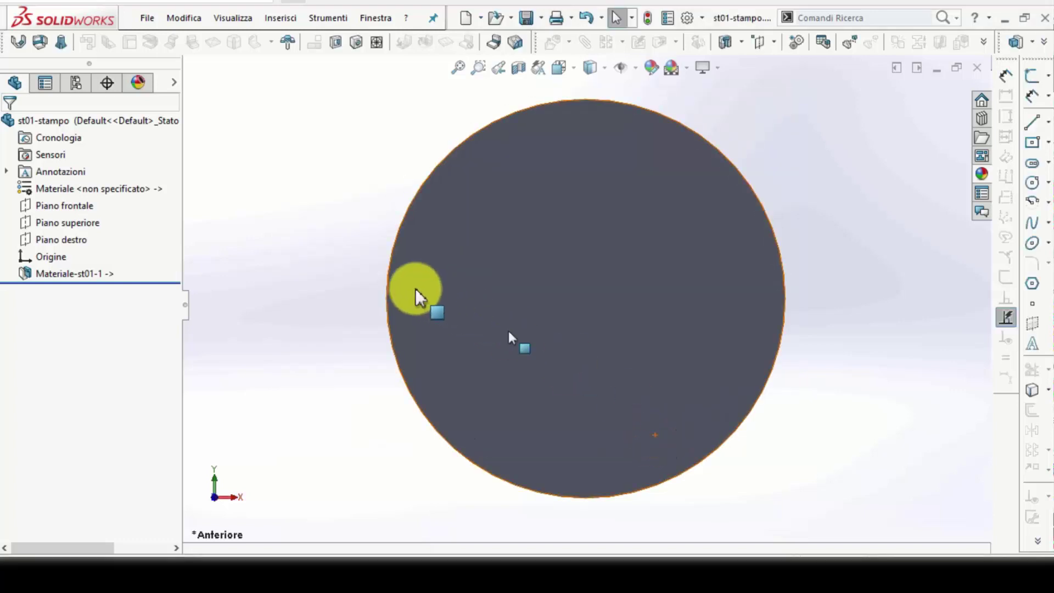
# Step: Finish saving st01-stampo, look over the cylindrical body, and select one end's circular rim
pyautogui.click(342, 266)
pyautogui.moveTo(263, 241)
pyautogui.mouseDown(button='middle')
pyautogui.moveTo(456, 197)
pyautogui.moveTo(711, 235)
pyautogui.moveTo(353, 204)
pyautogui.moveTo(61, 252)
pyautogui.moveTo(106, 287)
pyautogui.mouseUp(button='middle')
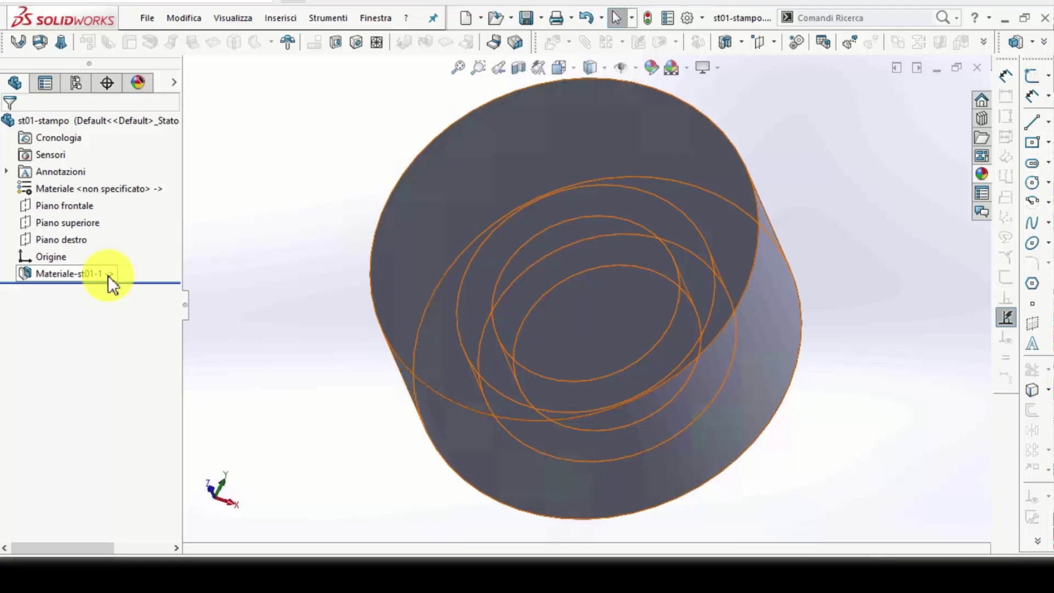
pyautogui.click(64, 272)
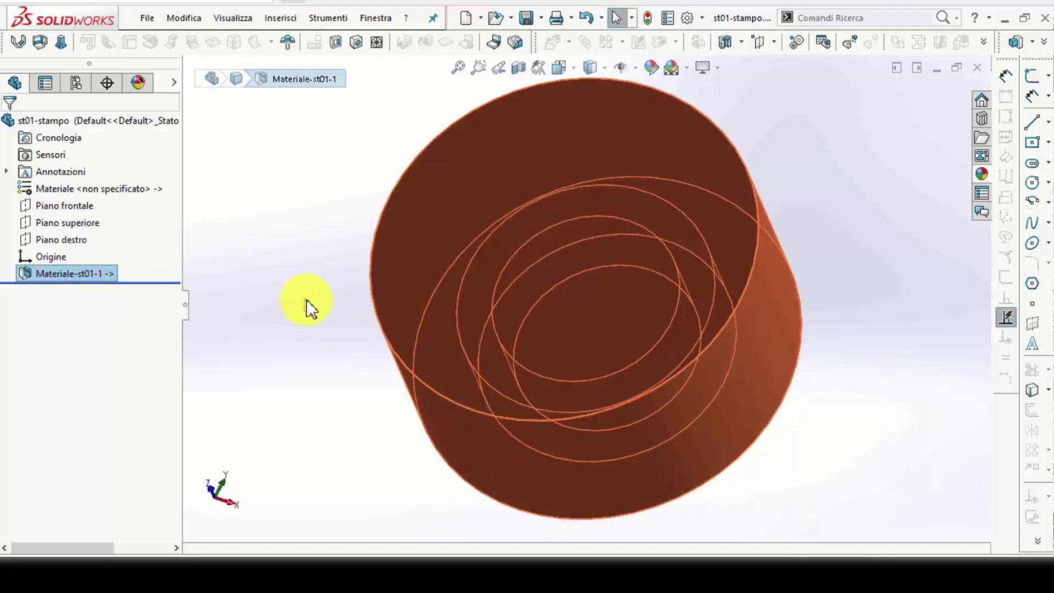
pyautogui.moveTo(306, 299)
pyautogui.mouseDown(button='middle')
pyautogui.moveTo(216, 295)
pyautogui.moveTo(104, 348)
pyautogui.moveTo(104, 282)
pyautogui.moveTo(104, 383)
pyautogui.moveTo(118, 388)
pyautogui.moveTo(330, 263)
pyautogui.moveTo(649, 205)
pyautogui.moveTo(650, 183)
pyautogui.moveTo(317, 286)
pyautogui.moveTo(600, 181)
pyautogui.moveTo(584, 160)
pyautogui.mouseUp(button='middle')
pyautogui.press('Escape')
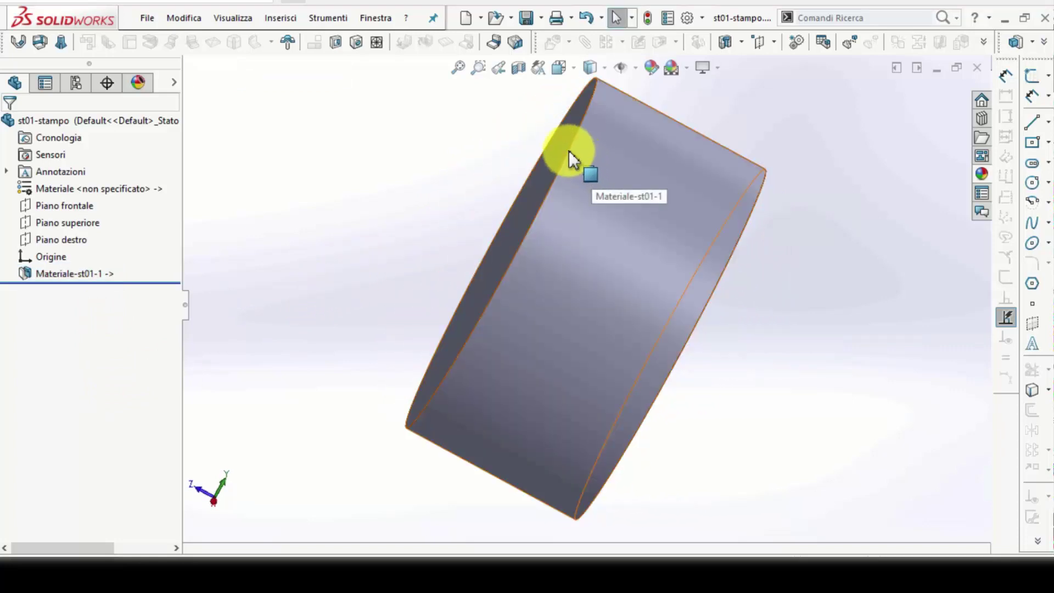
pyautogui.click(568, 151)
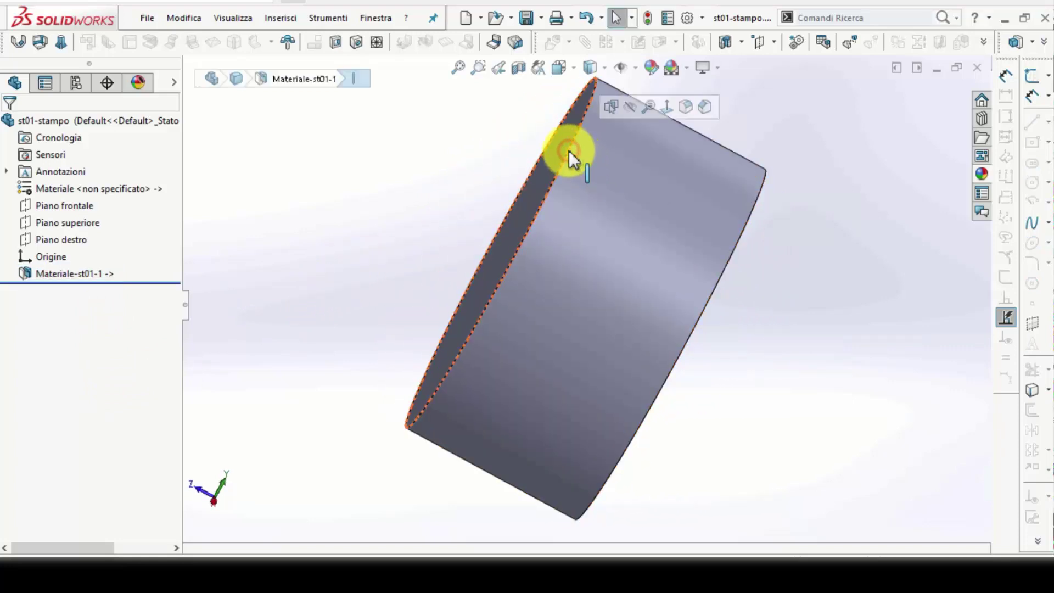
# Step: Apply a 20 mm fillet (Raccordo1) to the cylinder's end rim, then select the front face
pyautogui.click(687, 104)
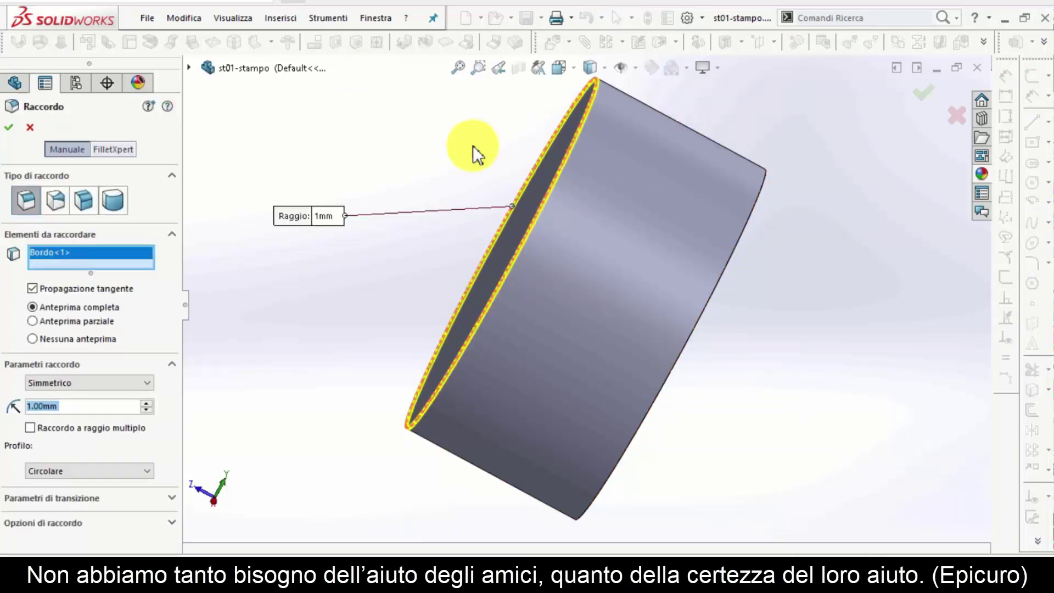
pyautogui.write('20')
pyautogui.press('Return')
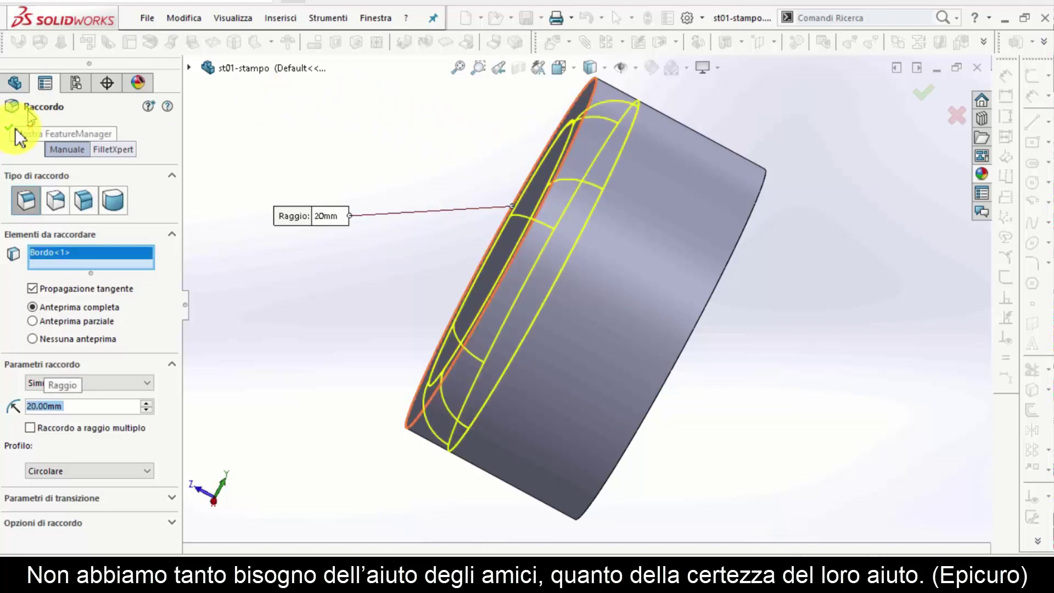
pyautogui.click(334, 218)
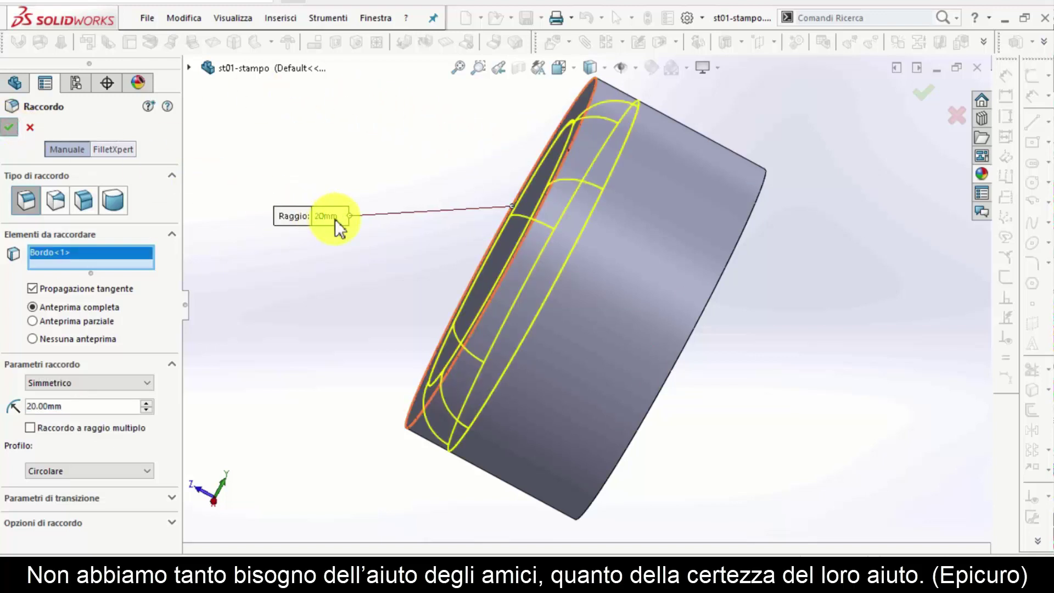
pyautogui.press('Return')
pyautogui.moveTo(384, 256)
pyautogui.mouseDown(button='middle')
pyautogui.moveTo(356, 225)
pyautogui.moveTo(522, 306)
pyautogui.moveTo(558, 315)
pyautogui.moveTo(566, 282)
pyautogui.moveTo(631, 313)
pyautogui.moveTo(607, 275)
pyautogui.moveTo(617, 301)
pyautogui.mouseUp(button='middle')
pyautogui.click(617, 301)
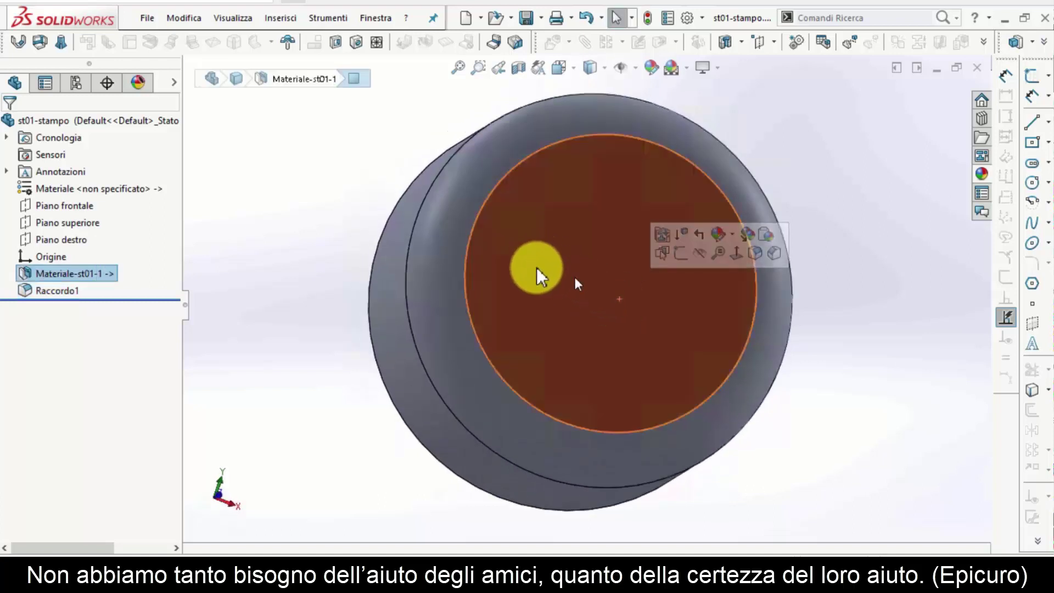
# Step: View the front face head-on in wireframe and select it for sketching
pyautogui.hotkey('ctrl', '8')
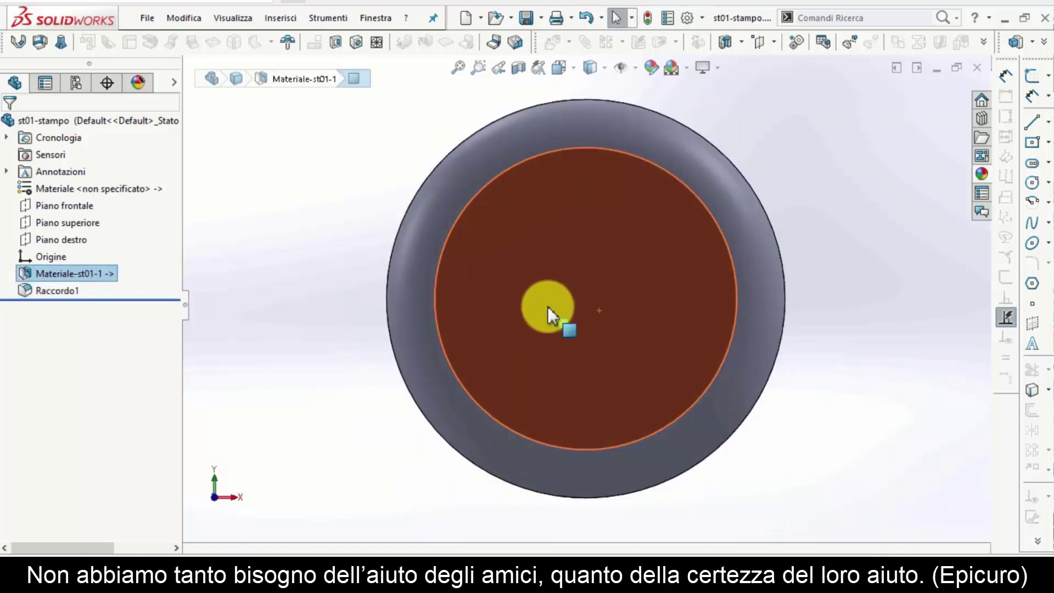
pyautogui.click(333, 214)
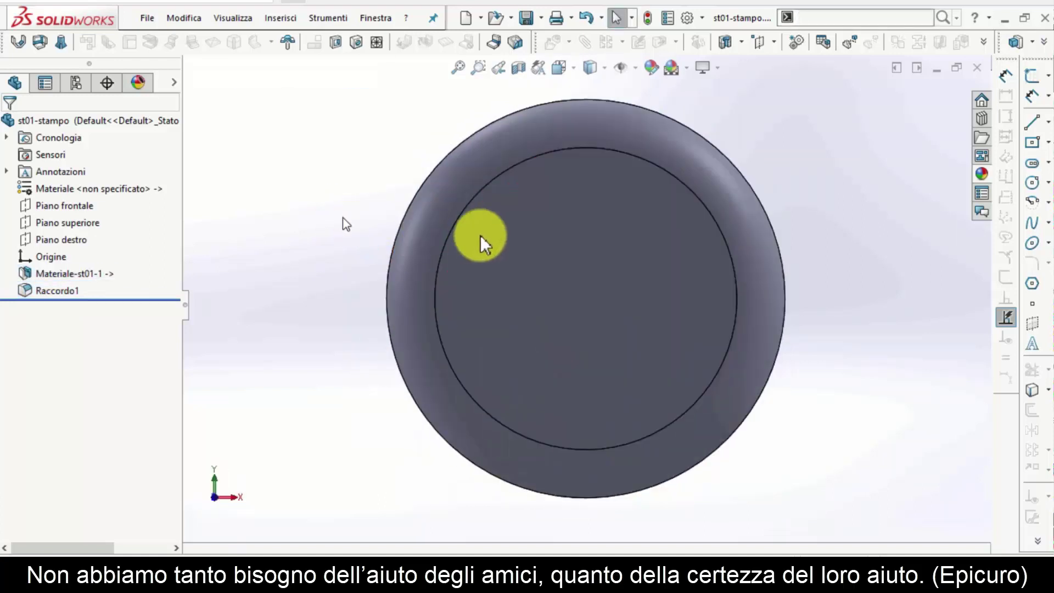
pyautogui.click(601, 67)
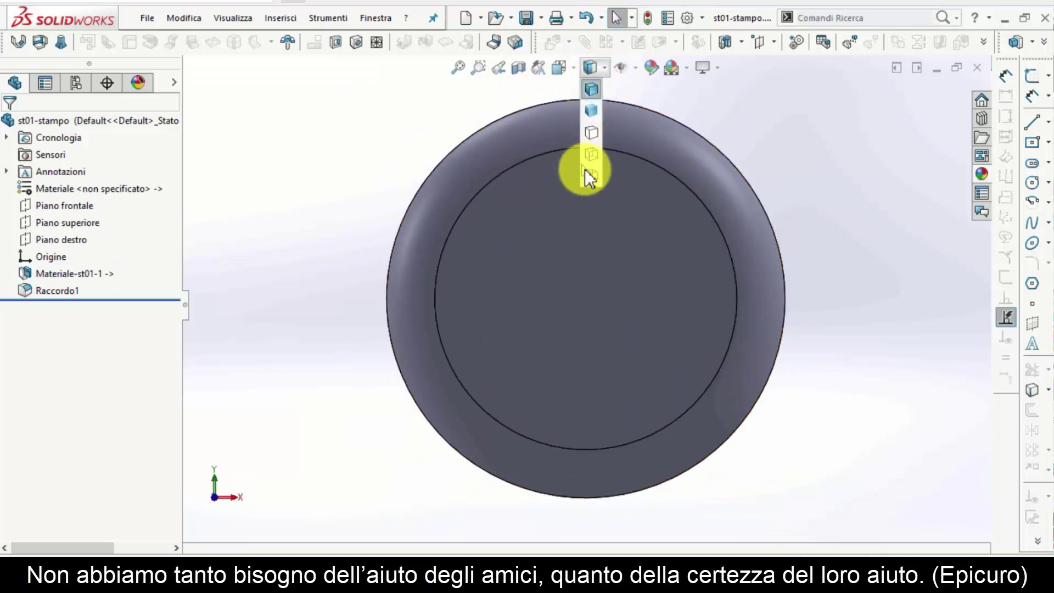
pyautogui.click(586, 172)
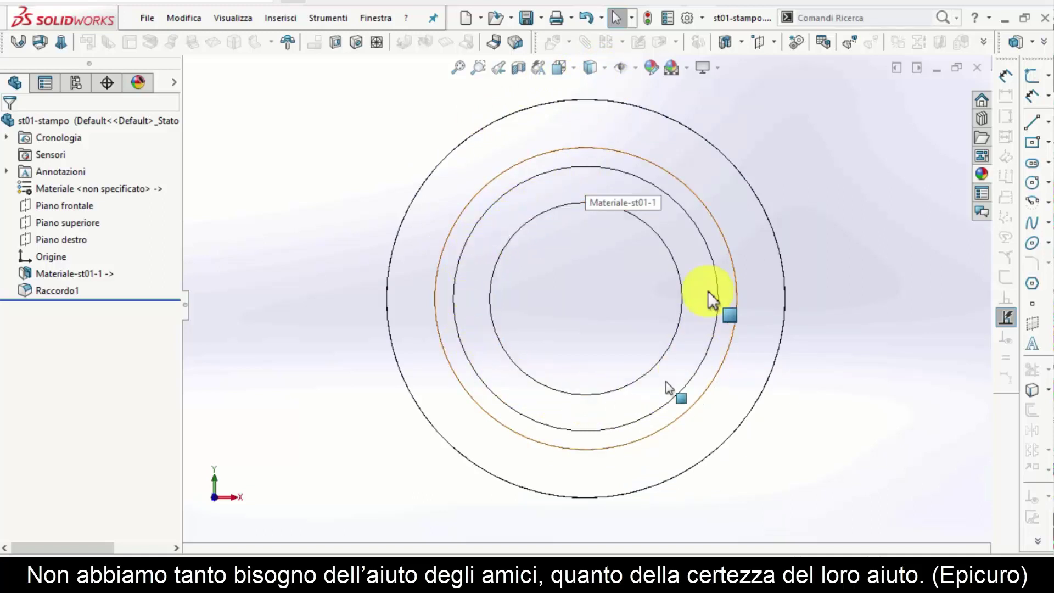
pyautogui.click(503, 216)
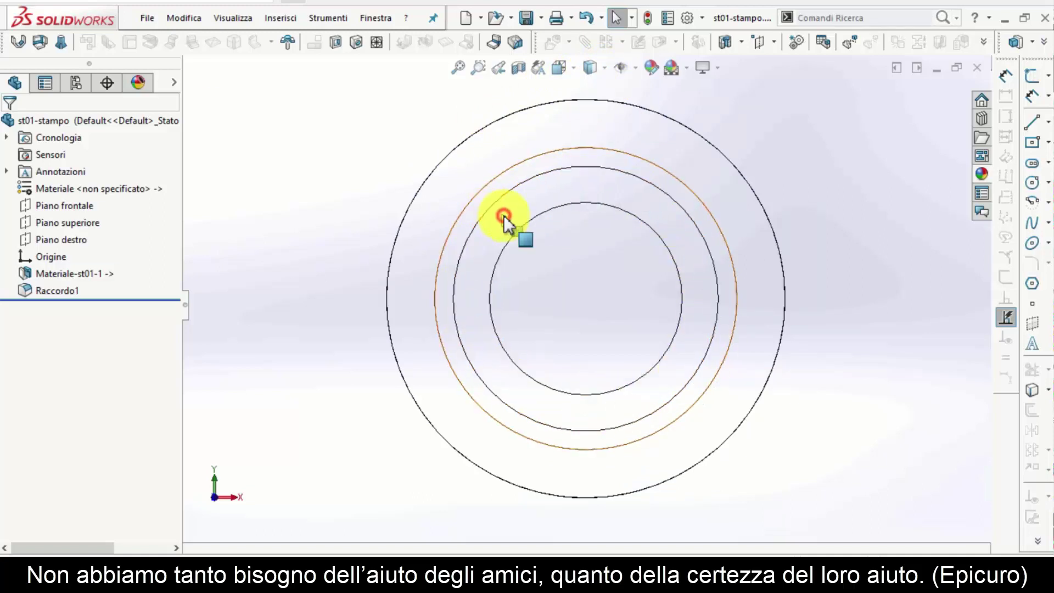
# Step: Sketch a 10 mm diameter circle near the top of the front face
pyautogui.press('c')
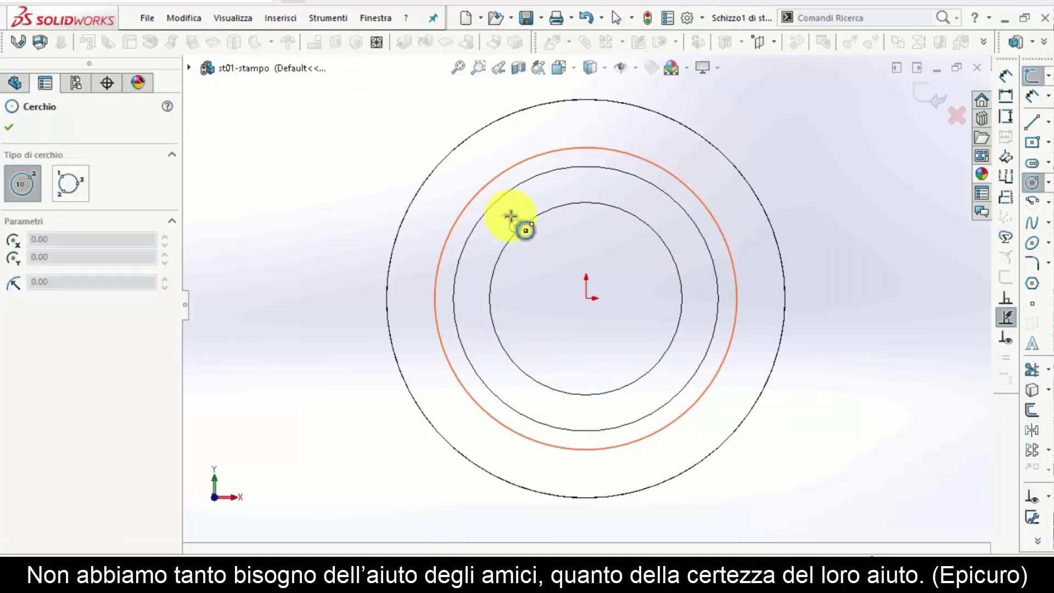
pyautogui.click(542, 213)
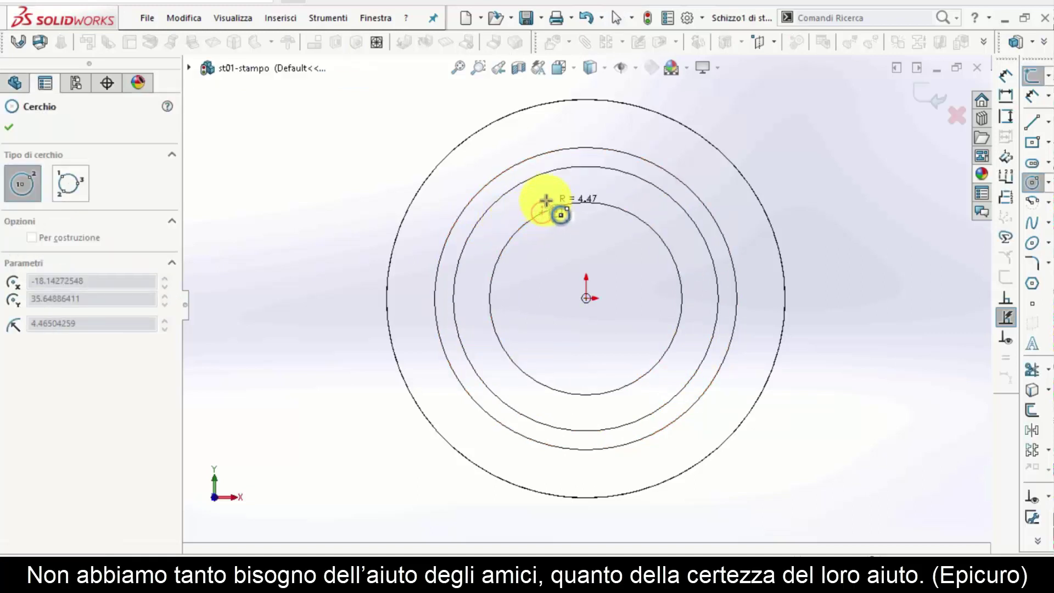
pyautogui.click(553, 213)
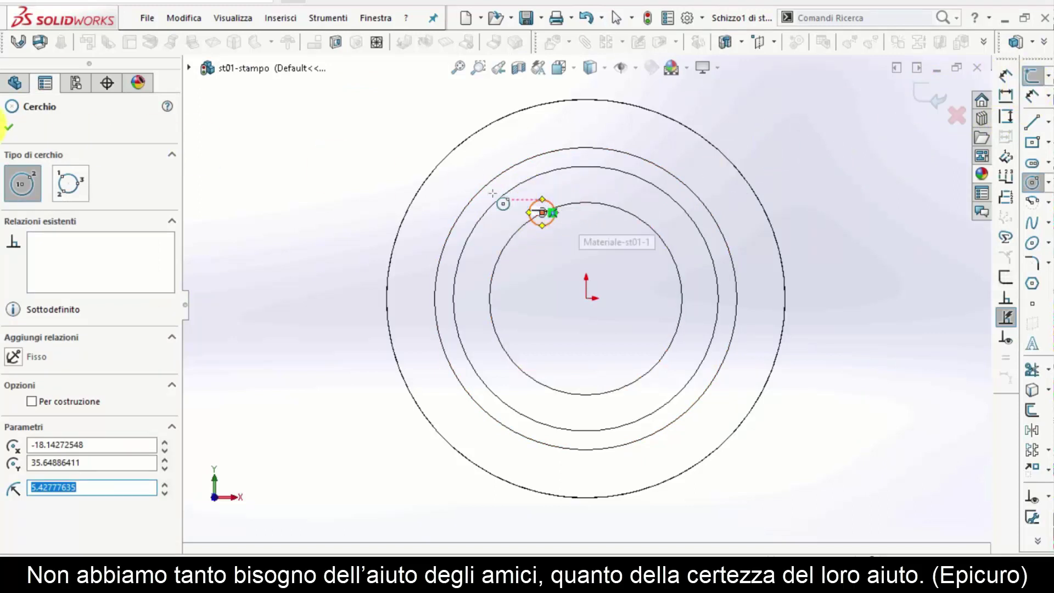
pyautogui.click(9, 127)
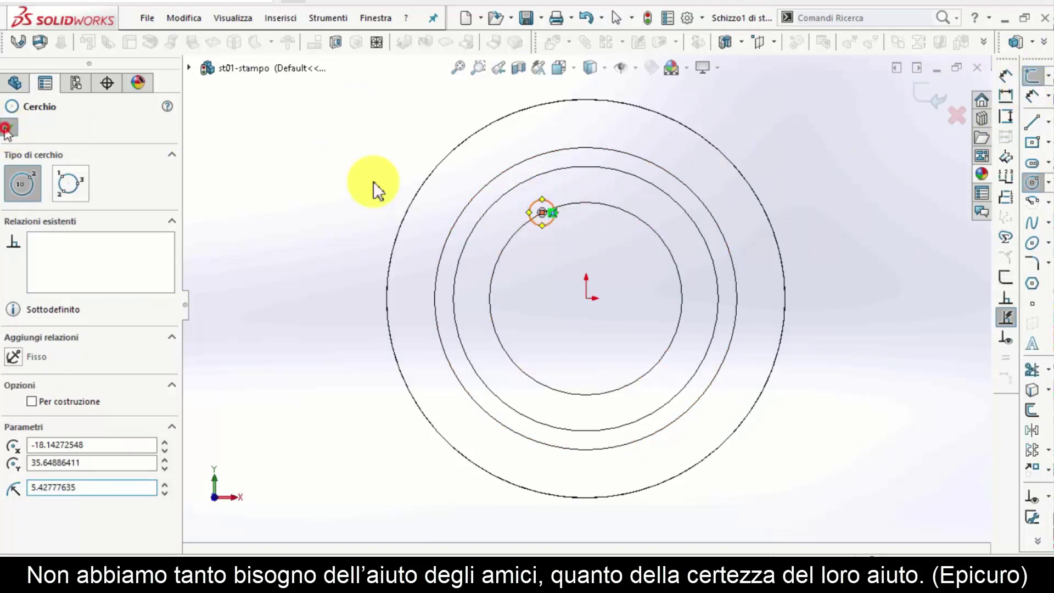
pyautogui.click(1005, 75)
pyautogui.click(549, 202)
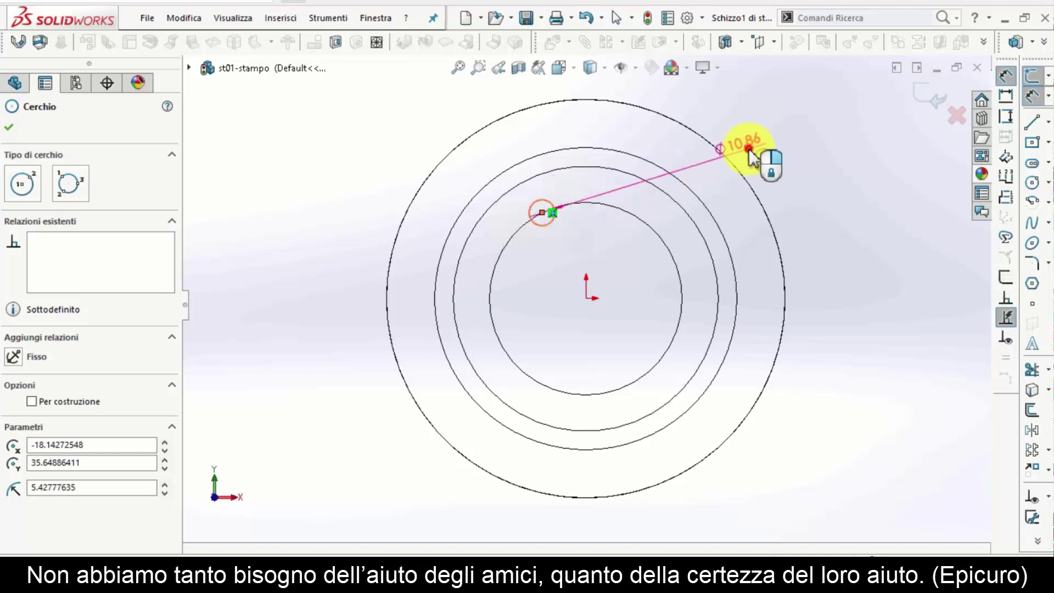
pyautogui.click(736, 148)
pyautogui.write('10')
pyautogui.click(682, 145)
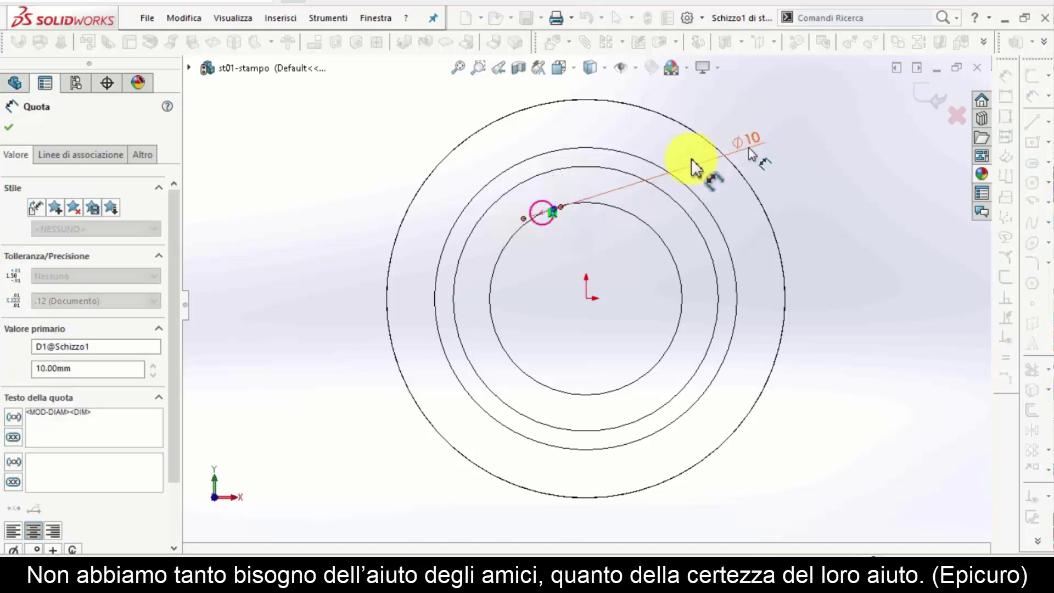
pyautogui.moveTo(811, 282); pyautogui.dragTo(821, 229, button='middle')
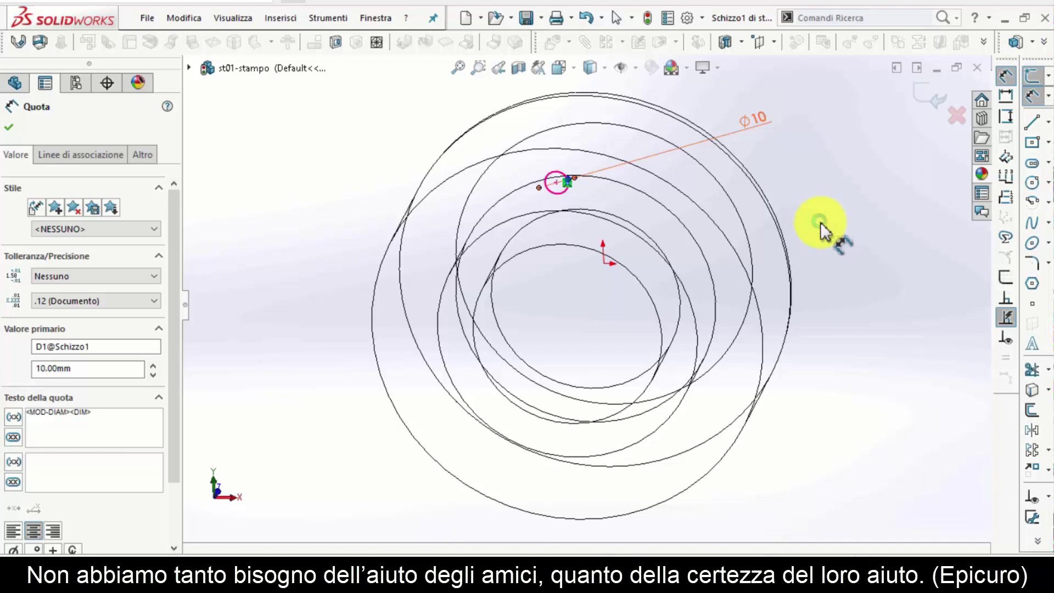
pyautogui.moveTo(778, 298); pyautogui.dragTo(635, 223, button='right')
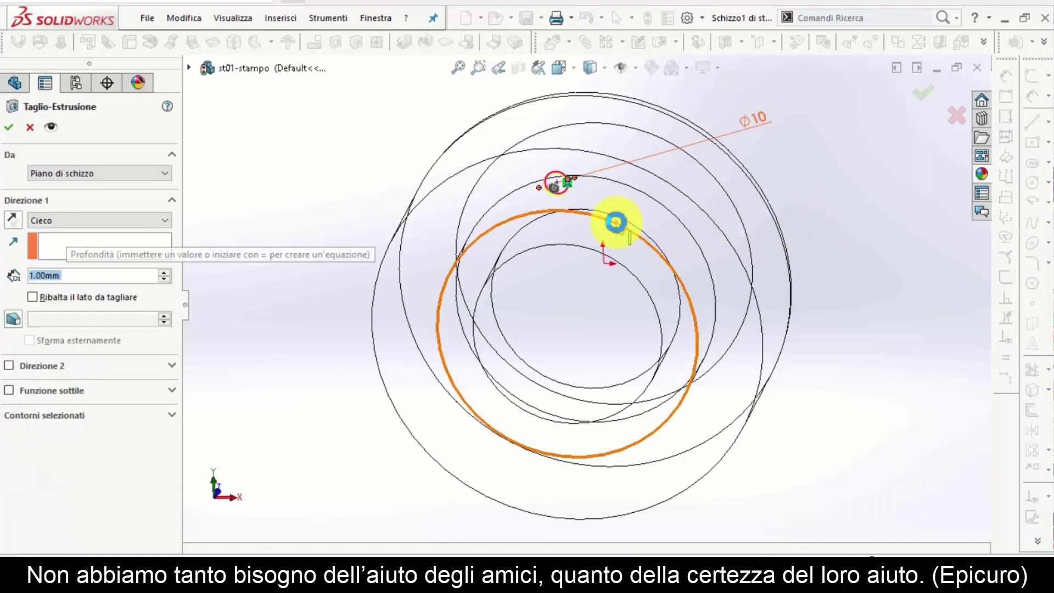
# Step: Set the extruded cut to Through All to bore the 10 mm hole
pyautogui.click(58, 217)
pyautogui.click(56, 243)
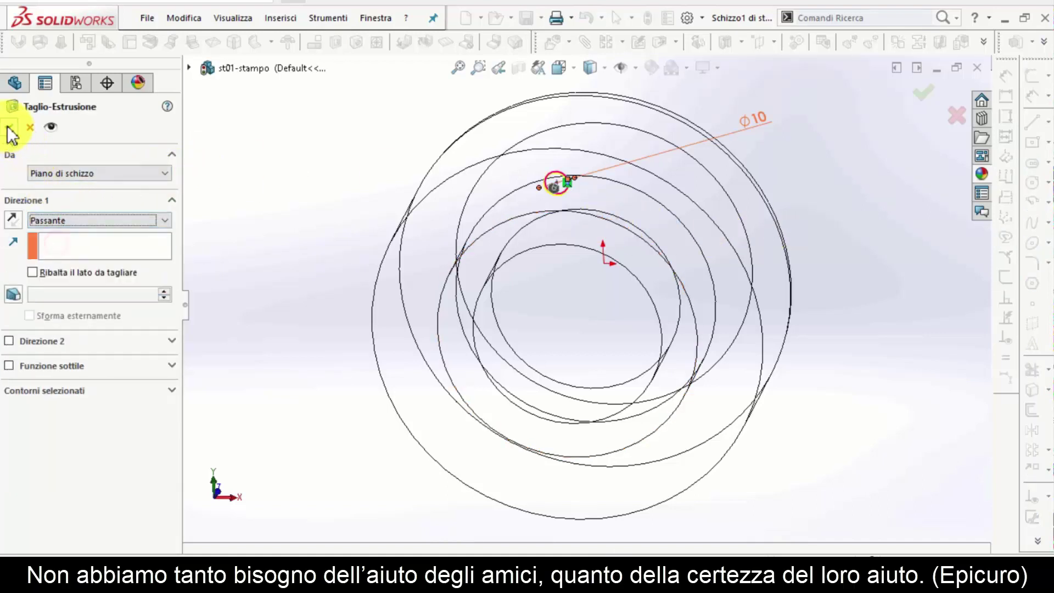
pyautogui.rightClick(300, 214)
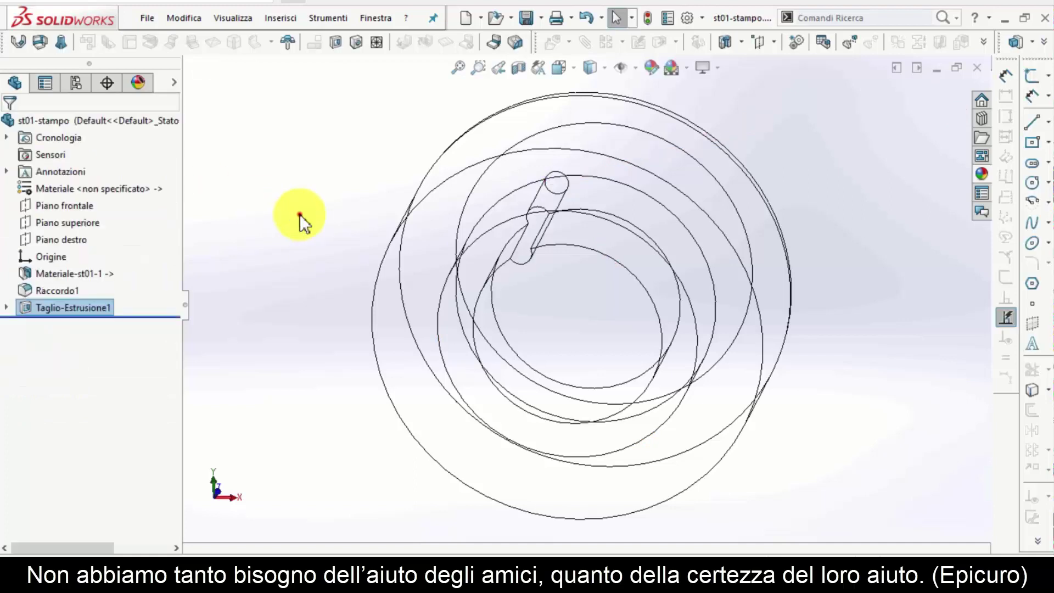
pyautogui.click(300, 214)
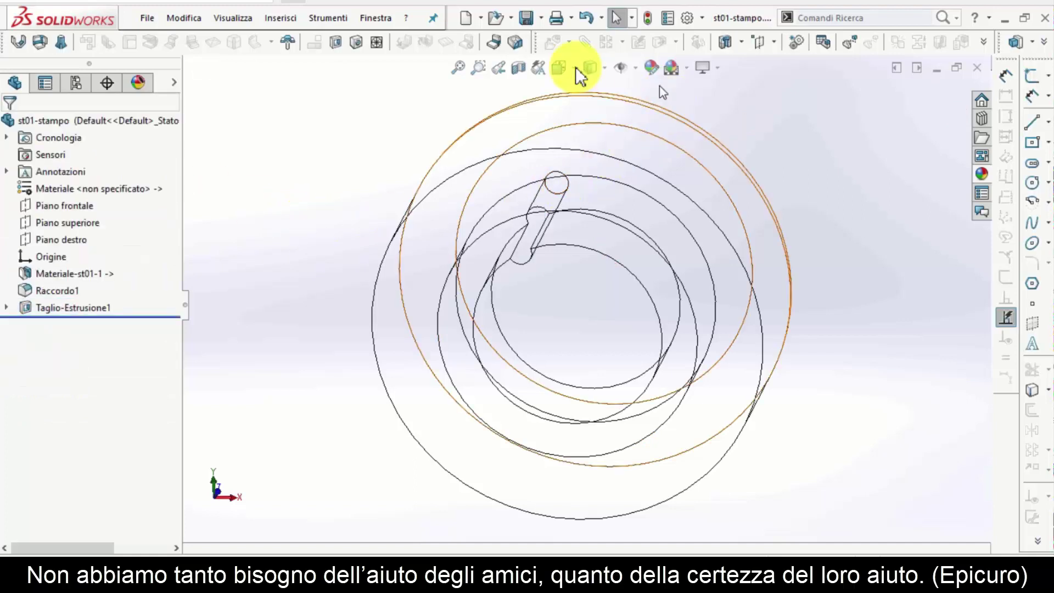
# Step: Restore shaded-with-edges display and inspect the new hole and side wall
pyautogui.click(597, 68)
pyautogui.click(591, 108)
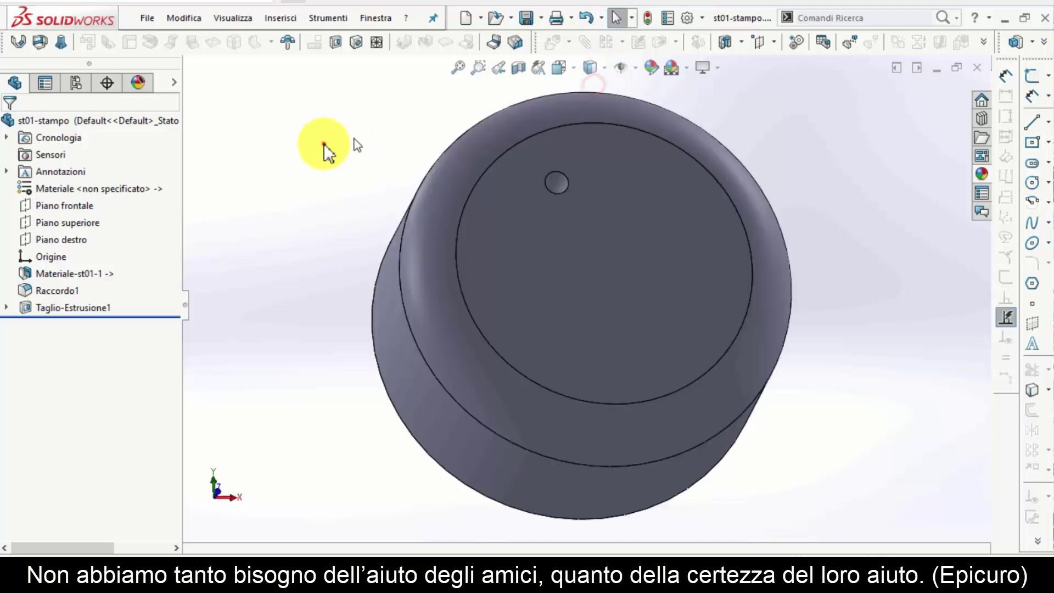
pyautogui.moveTo(367, 276); pyautogui.dragTo(372, 302, button='middle')
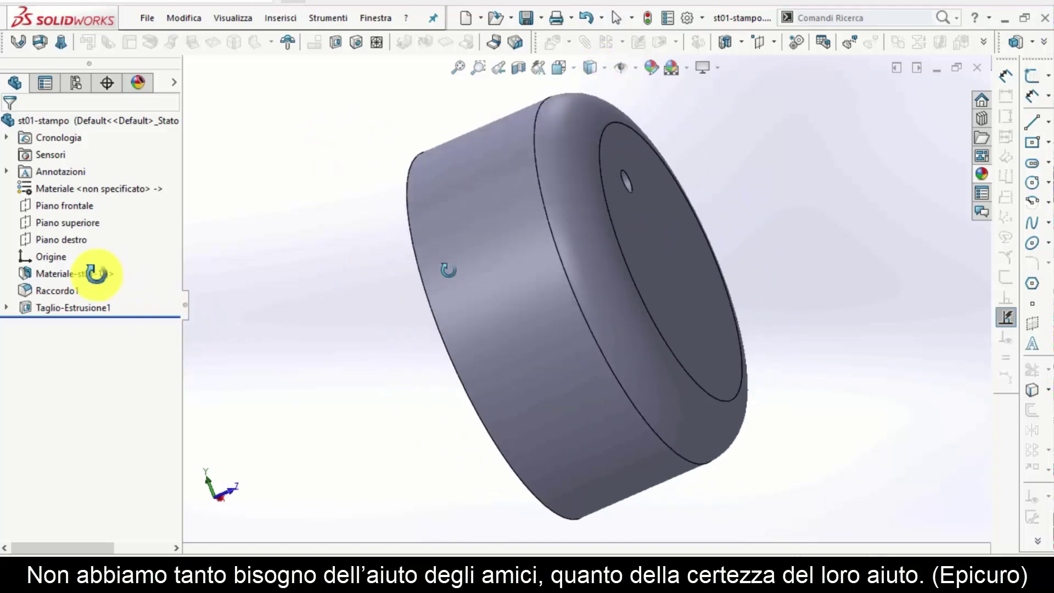
pyautogui.moveTo(372, 302)
pyautogui.mouseDown(button='middle')
pyautogui.moveTo(473, 264)
pyautogui.moveTo(453, 342)
pyautogui.mouseUp(button='middle')
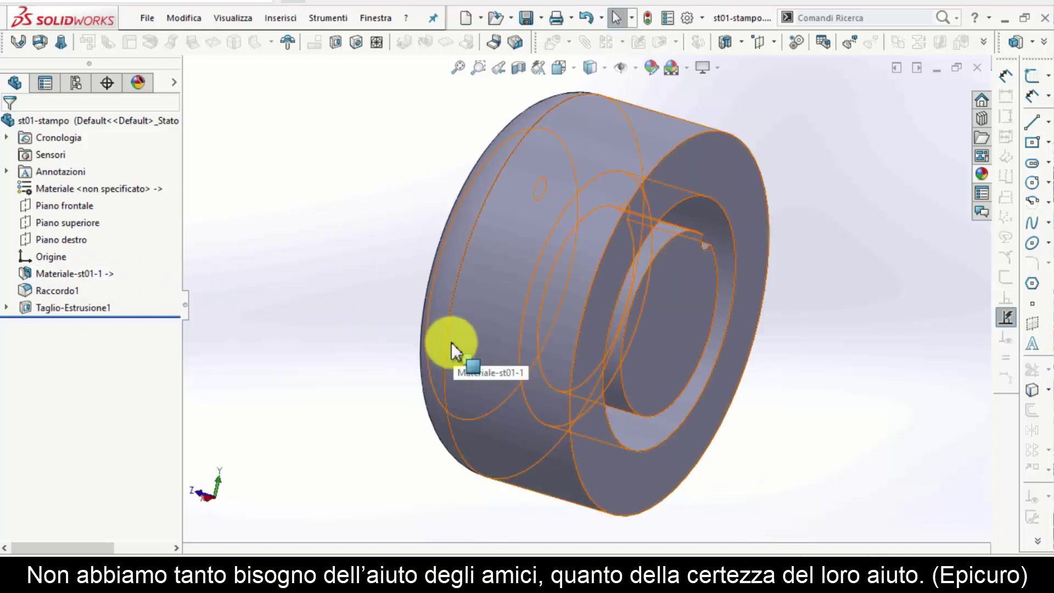
pyautogui.moveTo(451, 346)
pyautogui.mouseDown()
pyautogui.moveTo(446, 305)
pyautogui.moveTo(114, 271)
pyautogui.mouseUp()
# Step: Bring up the context menu of the Materiale-st01-1 feature
pyautogui.click(111, 272)
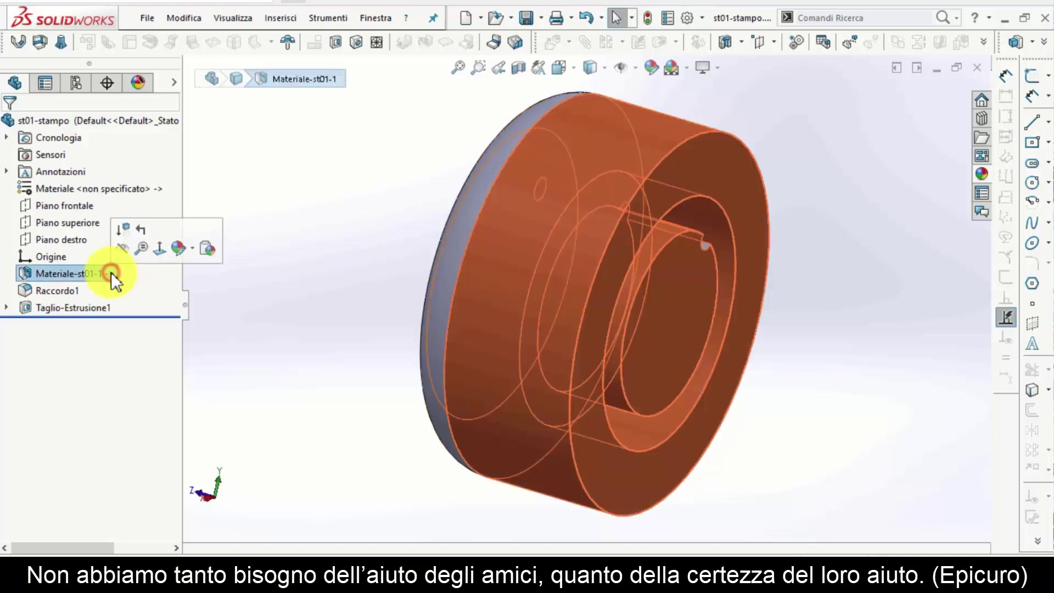
pyautogui.click(327, 225)
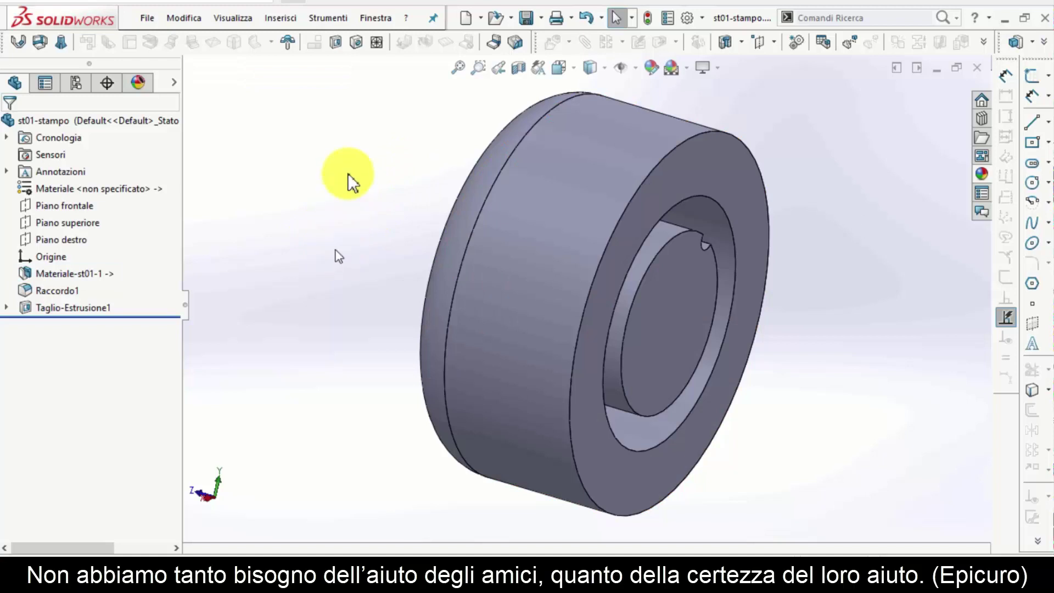
pyautogui.click(390, 21)
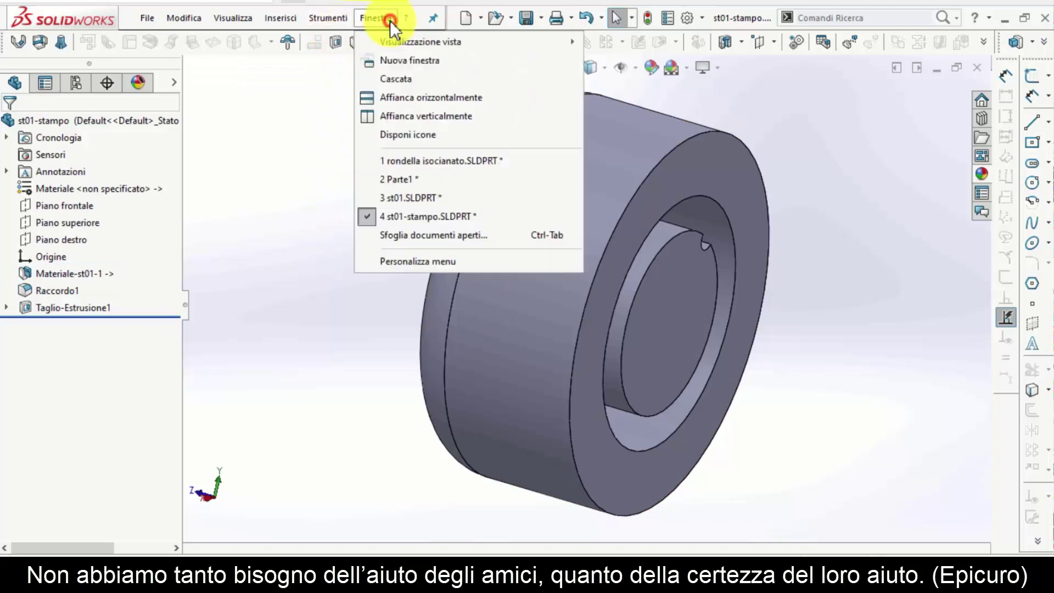
pyautogui.click(251, 168)
pyautogui.click(100, 274)
pyautogui.rightClick(100, 274)
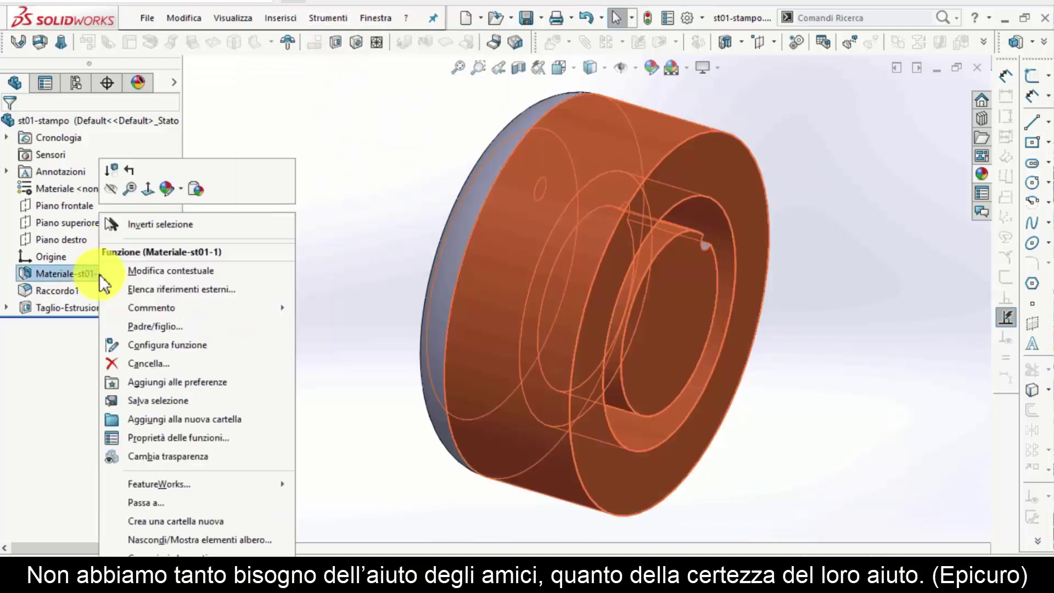
# Step: Open source part st01 via Modifica contestuale and edit Schizzo1 of Estrusione1
pyautogui.click(197, 275)
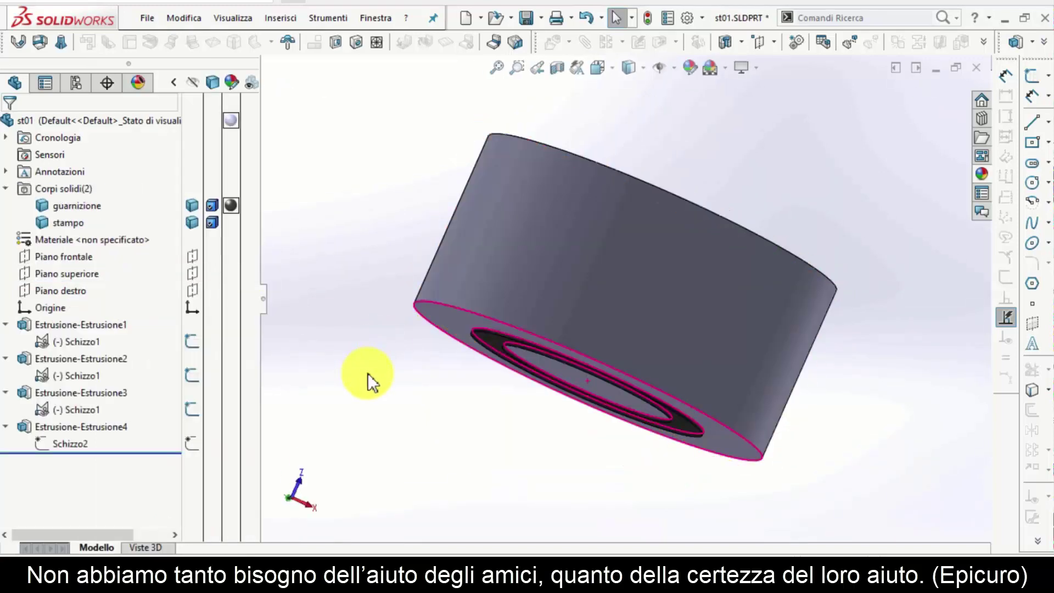
pyautogui.moveTo(367, 373)
pyautogui.mouseDown(button='middle')
pyautogui.moveTo(570, 206)
pyautogui.moveTo(509, 247)
pyautogui.moveTo(509, 204)
pyautogui.moveTo(530, 172)
pyautogui.moveTo(456, 229)
pyautogui.mouseUp(button='middle')
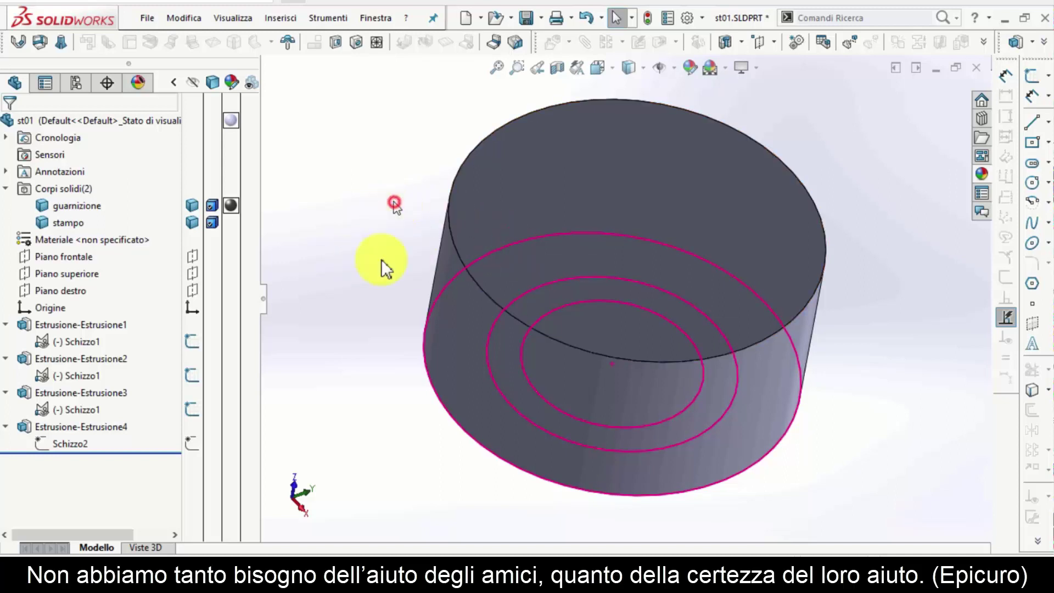
pyautogui.moveTo(341, 373)
pyautogui.mouseDown(button='middle')
pyautogui.moveTo(372, 263)
pyautogui.moveTo(415, 306)
pyautogui.mouseUp(button='middle')
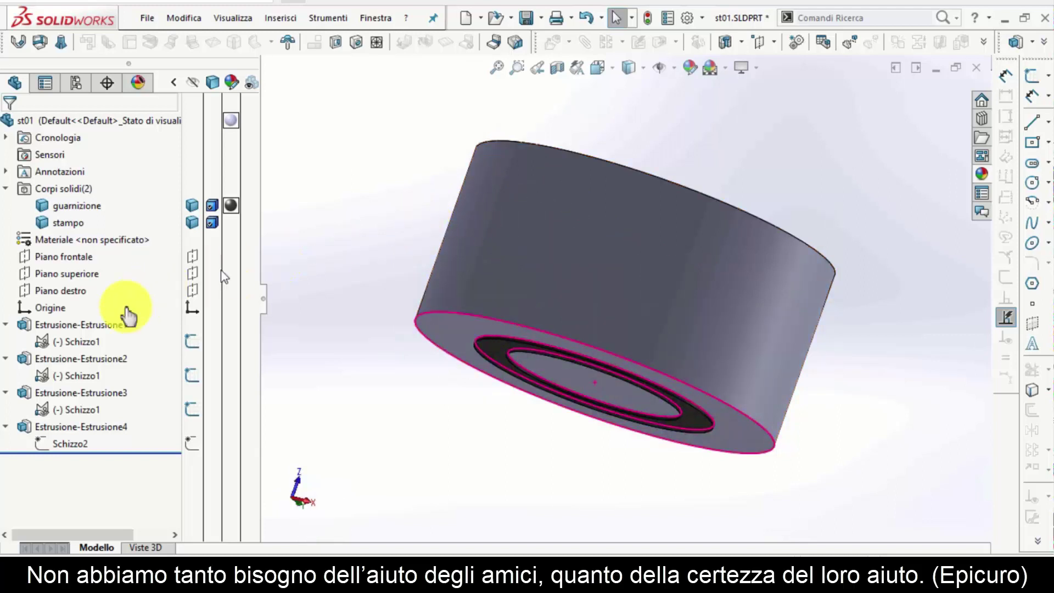
pyautogui.click(63, 345)
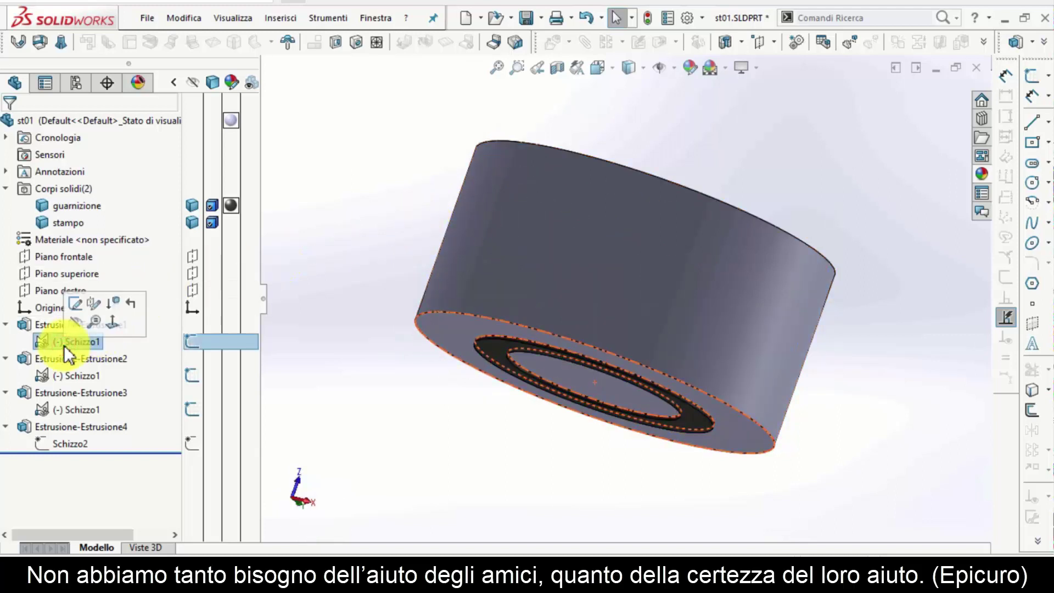
pyautogui.click(77, 303)
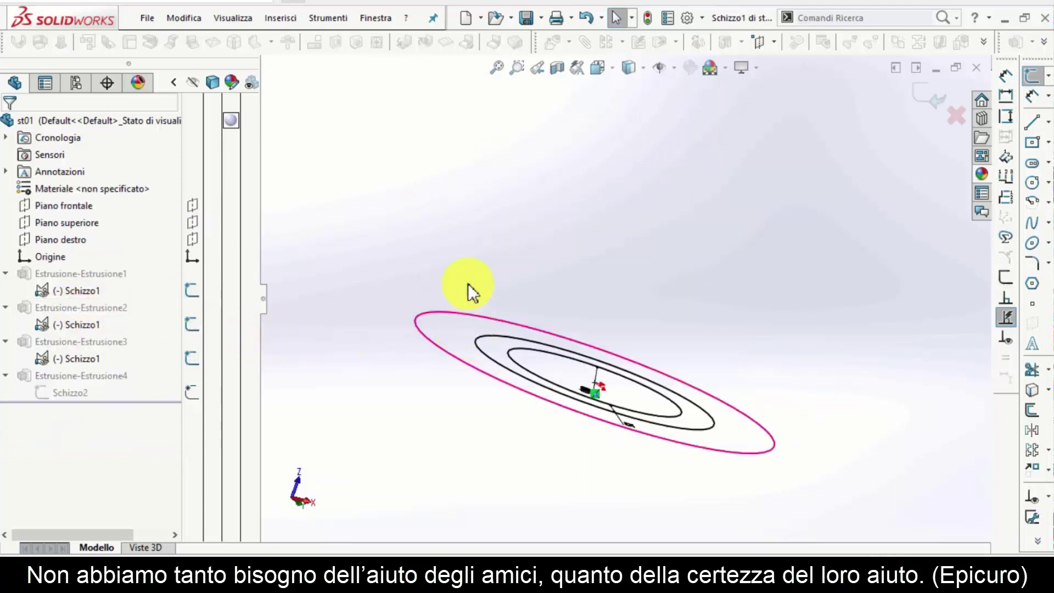
# Step: Change the inner circle's diameter from 80 mm to 120 mm
pyautogui.hotkey('ctrl', '1')
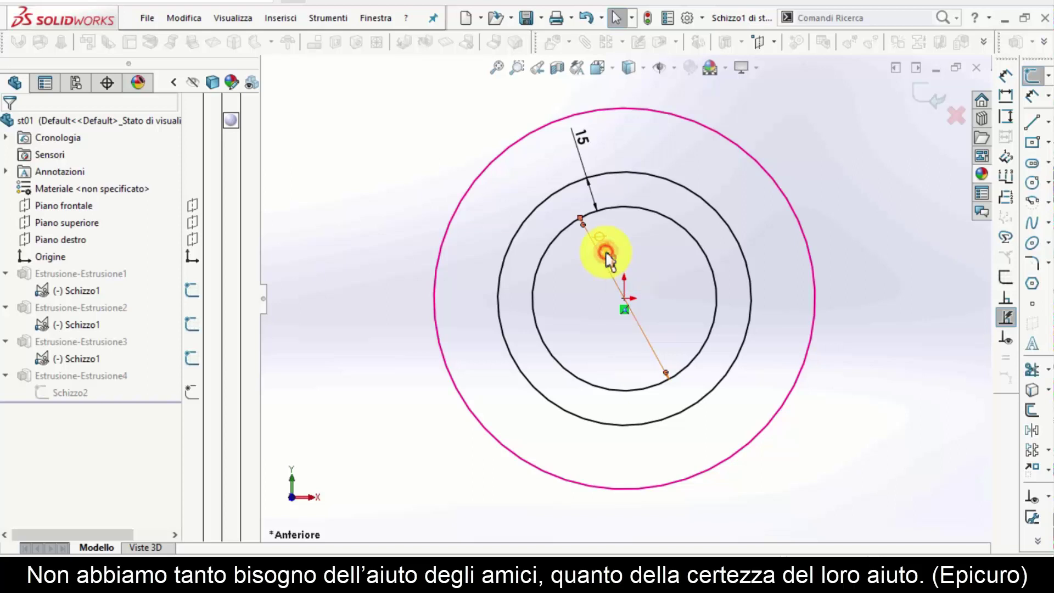
pyautogui.doubleClick(607, 255)
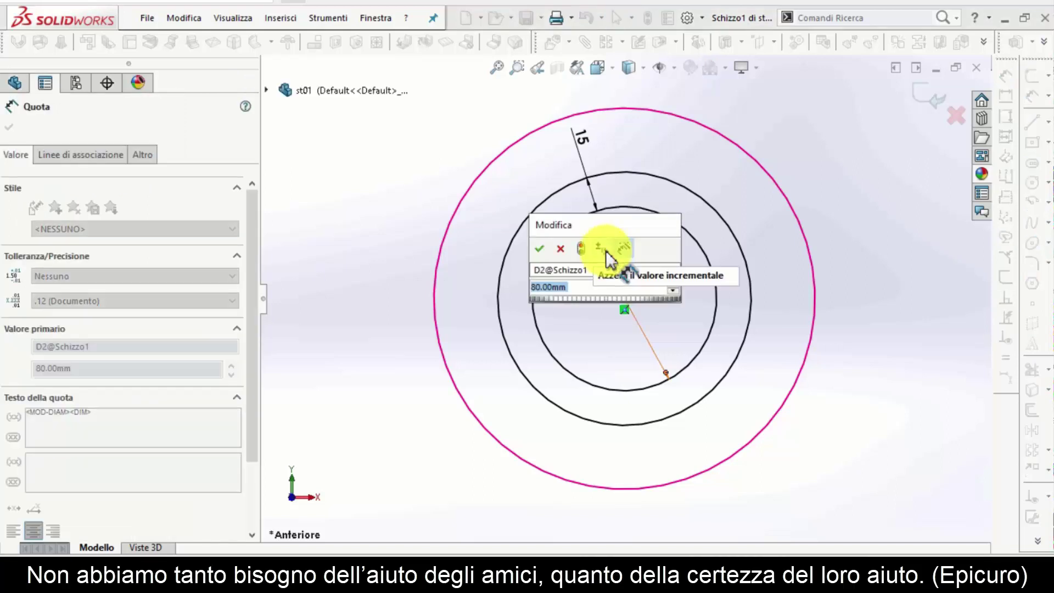
pyautogui.write('120')
pyautogui.press('Return')
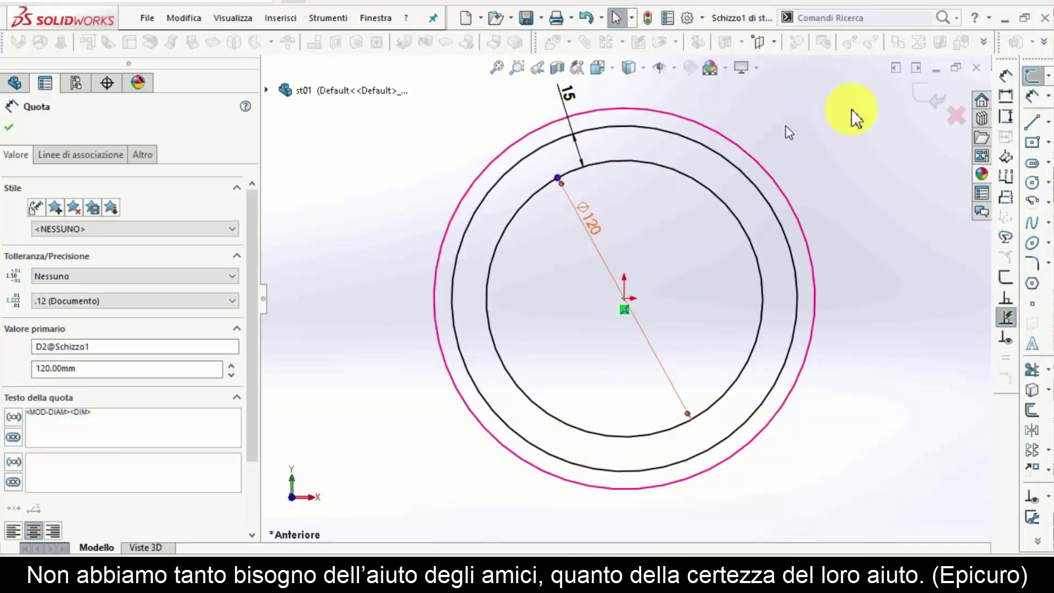
pyautogui.click(573, 97)
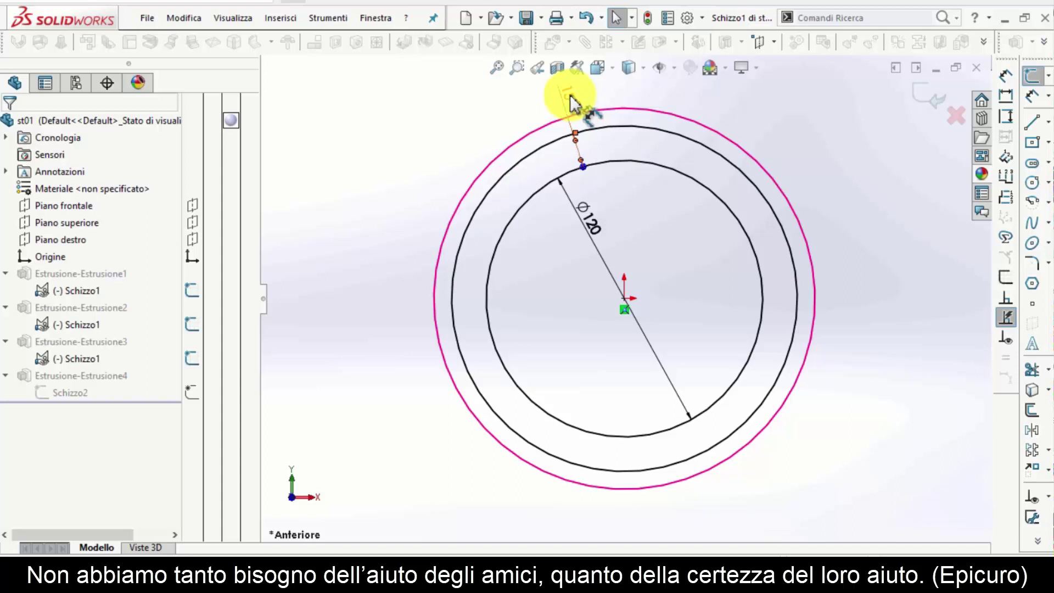
# Step: Change the gap between the inner circles from 15 mm to 10 mm
pyautogui.click(571, 97)
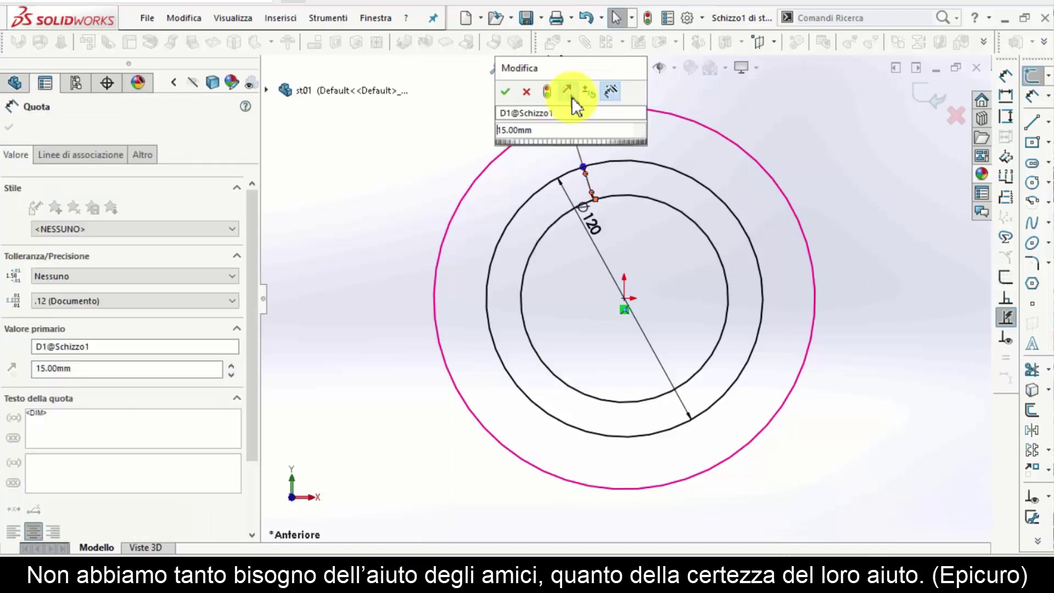
pyautogui.doubleClick(556, 132)
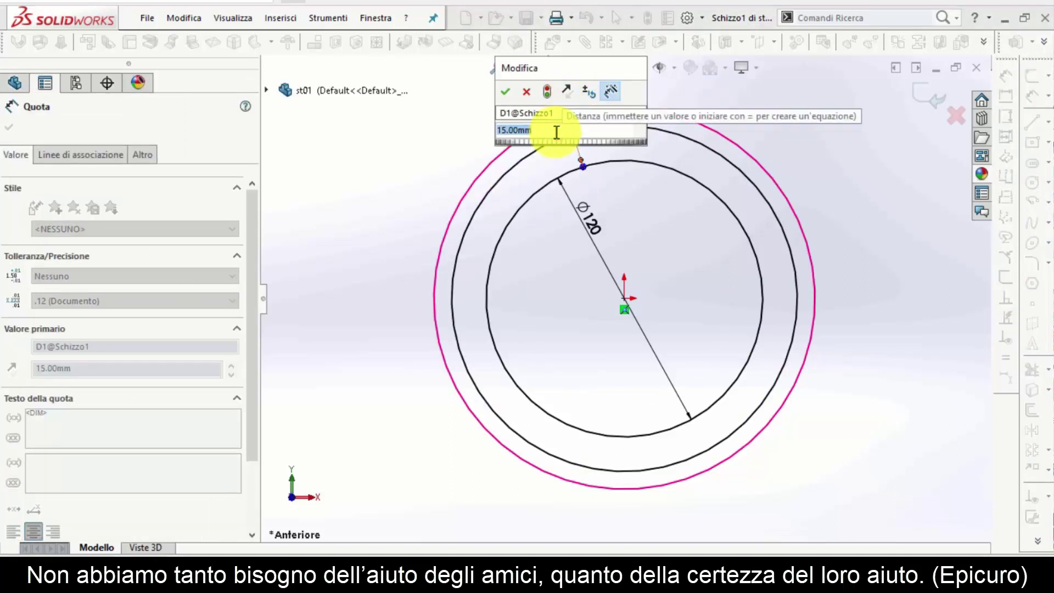
pyautogui.write('10')
pyautogui.press('Return')
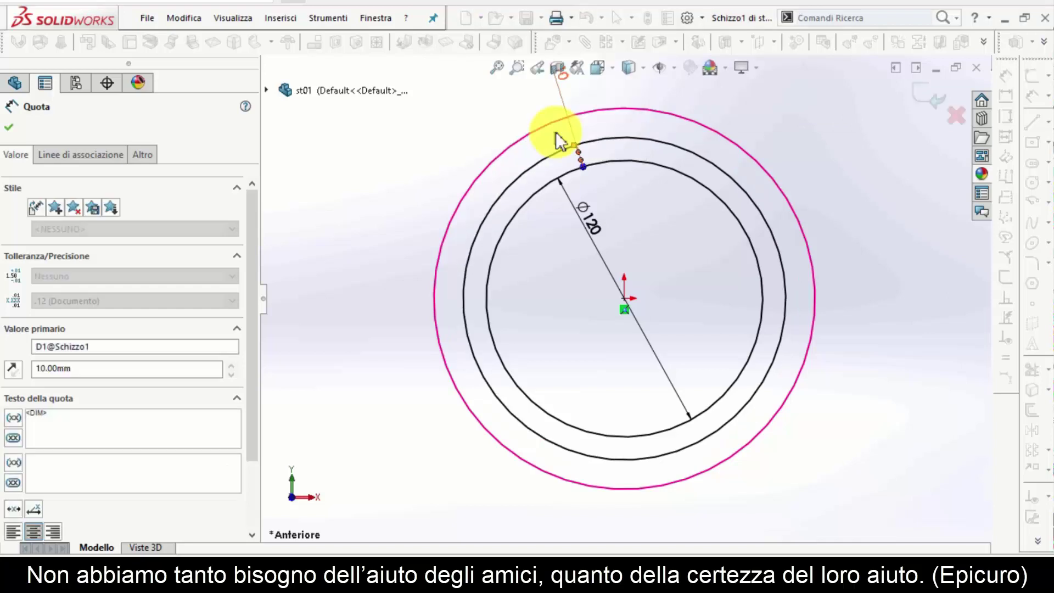
# Step: Exit the sketch to rebuild st01 and inspect the resized ring with a section view
pyautogui.click(928, 98)
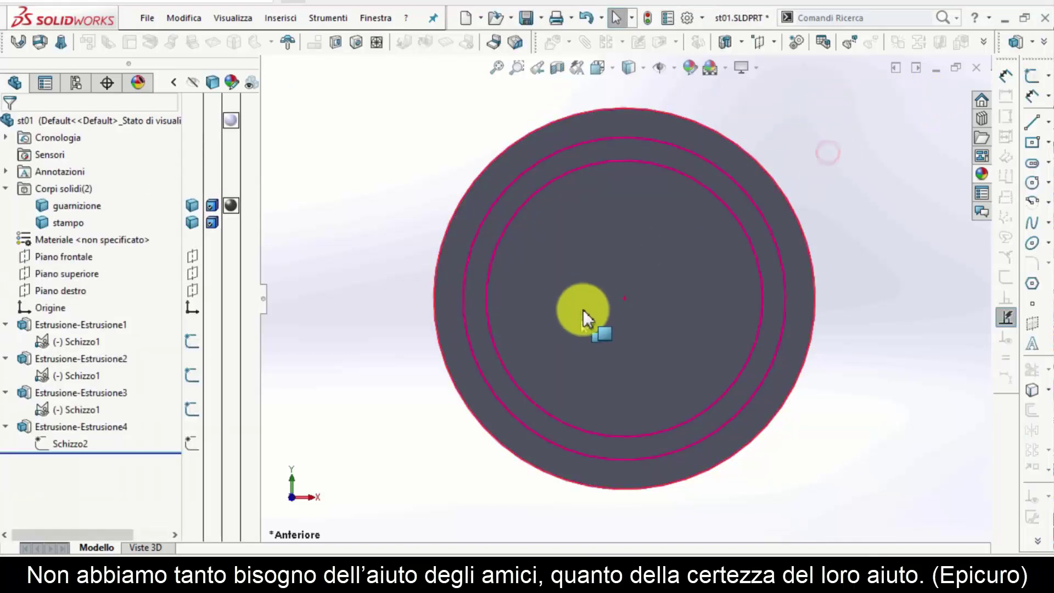
pyautogui.moveTo(583, 308)
pyautogui.mouseDown(button='middle')
pyautogui.moveTo(423, 202)
pyautogui.moveTo(471, 200)
pyautogui.moveTo(564, 75)
pyautogui.moveTo(560, 66)
pyautogui.moveTo(591, 236)
pyautogui.mouseUp(button='middle')
pyautogui.moveTo(557, 216); pyautogui.dragTo(560, 83)
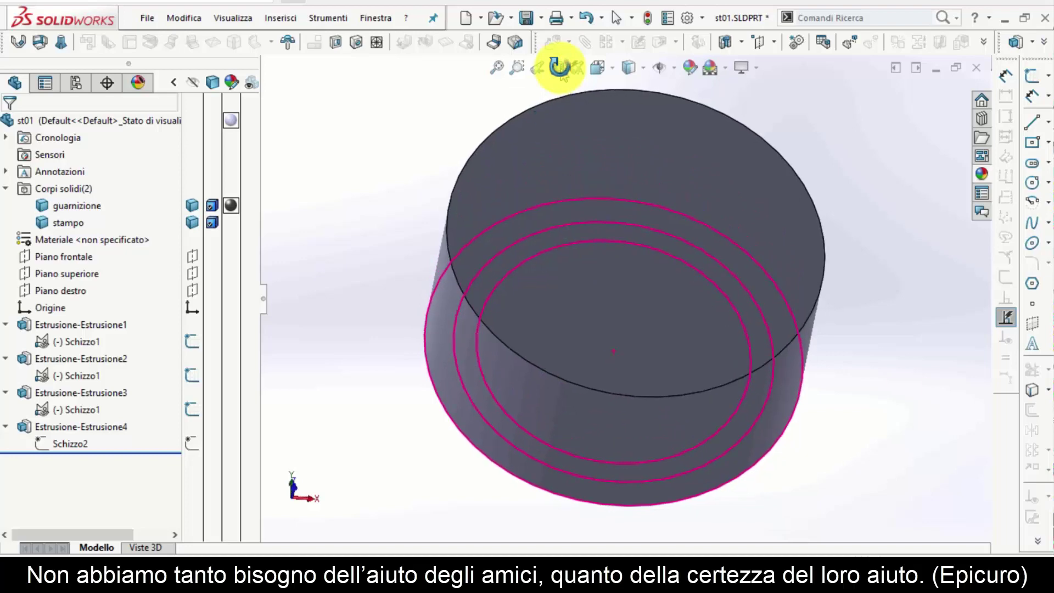
pyautogui.click(560, 69)
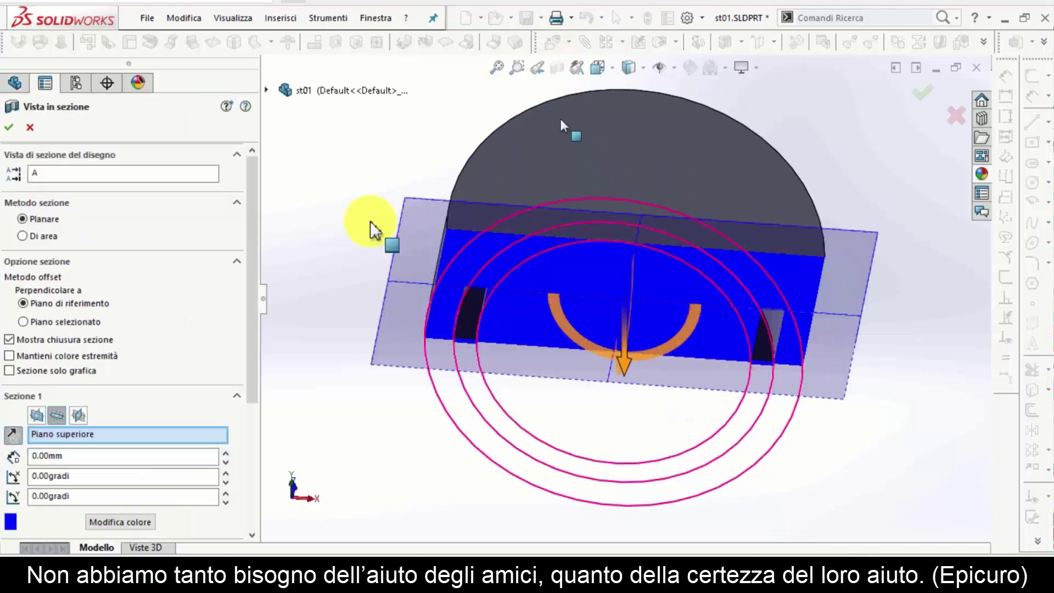
pyautogui.click(11, 126)
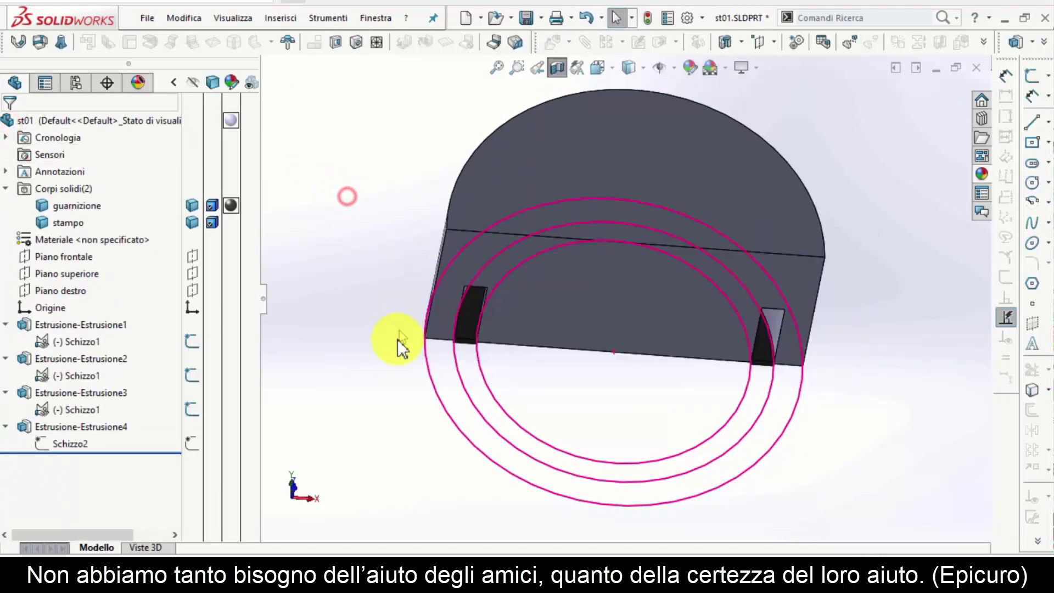
pyautogui.moveTo(452, 269)
pyautogui.mouseDown()
pyautogui.moveTo(459, 231)
pyautogui.moveTo(588, 313)
pyautogui.moveTo(842, 160)
pyautogui.moveTo(648, 74)
pyautogui.moveTo(559, 67)
pyautogui.moveTo(545, 94)
pyautogui.moveTo(381, 154)
pyautogui.moveTo(552, 82)
pyautogui.moveTo(388, 171)
pyautogui.mouseUp()
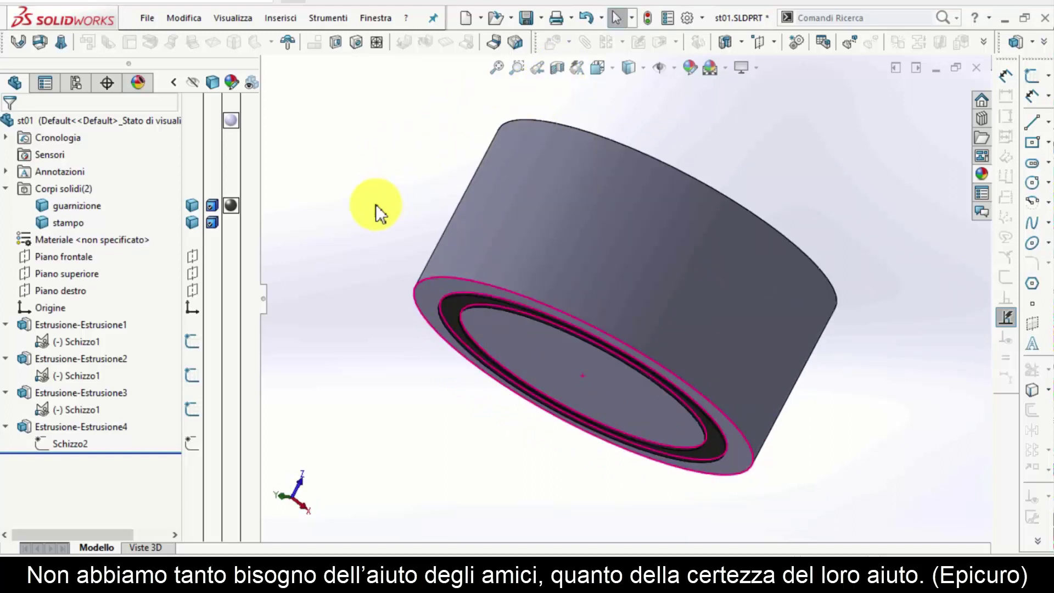
pyautogui.click(383, 17)
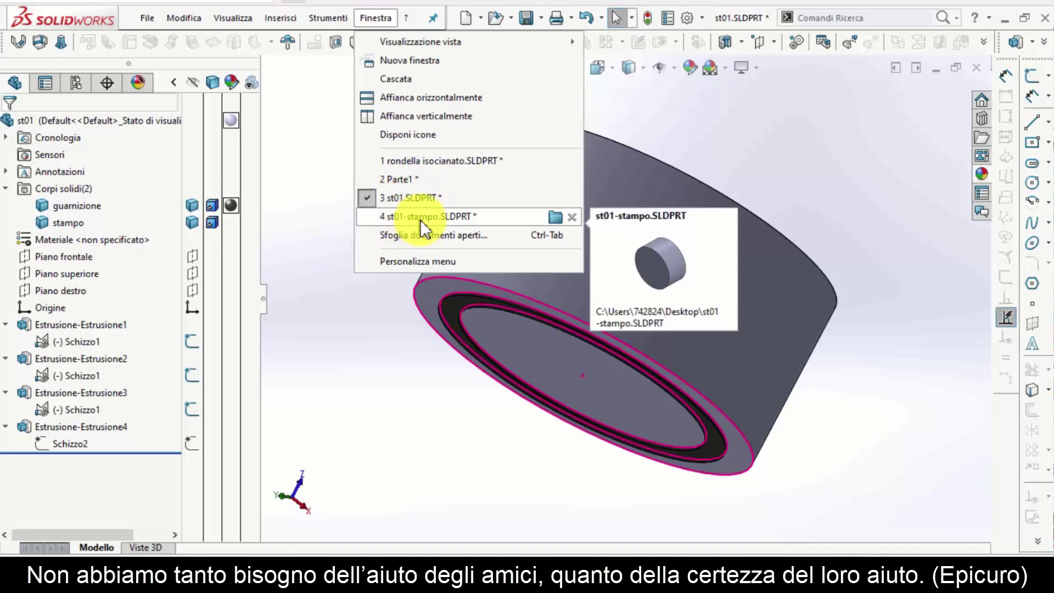
# Step: Switch to st01-stampo, inspect its bore and groove, then reopen st01 from Materiale-st01-1
pyautogui.click(420, 220)
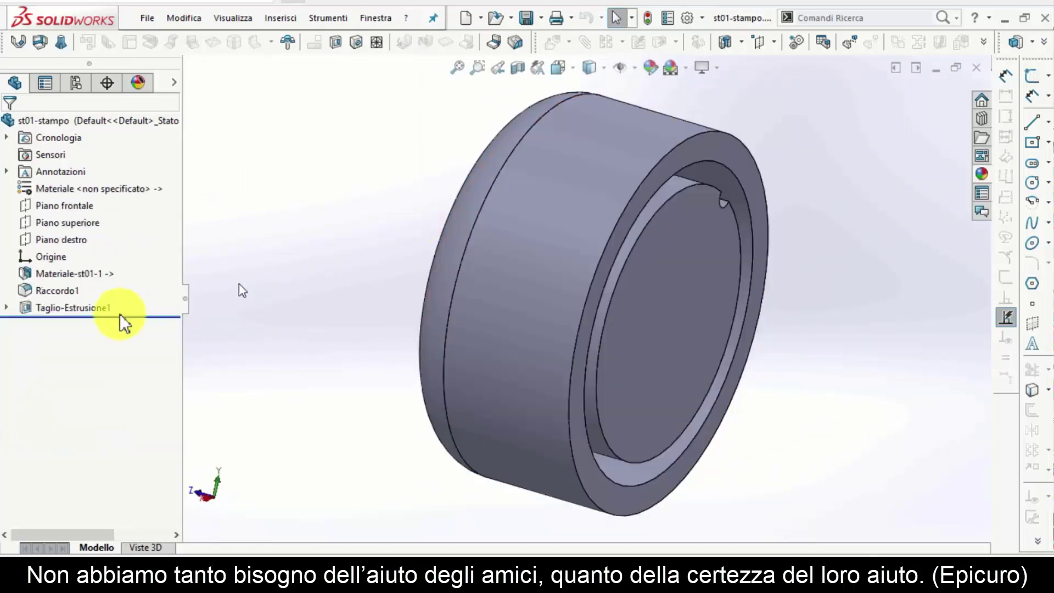
pyautogui.click(81, 278)
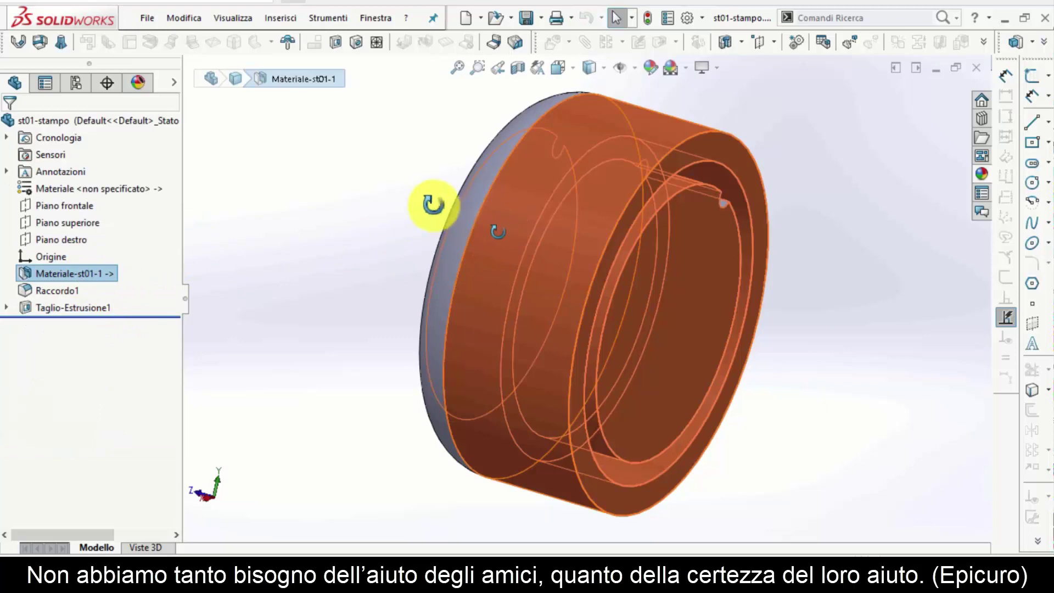
pyautogui.moveTo(431, 205)
pyautogui.mouseDown(button='middle')
pyautogui.moveTo(389, 188)
pyautogui.moveTo(622, 170)
pyautogui.moveTo(465, 242)
pyautogui.moveTo(635, 324)
pyautogui.moveTo(545, 301)
pyautogui.moveTo(520, 170)
pyautogui.moveTo(576, 200)
pyautogui.moveTo(579, 235)
pyautogui.moveTo(571, 243)
pyautogui.moveTo(540, 220)
pyautogui.mouseUp(button='middle')
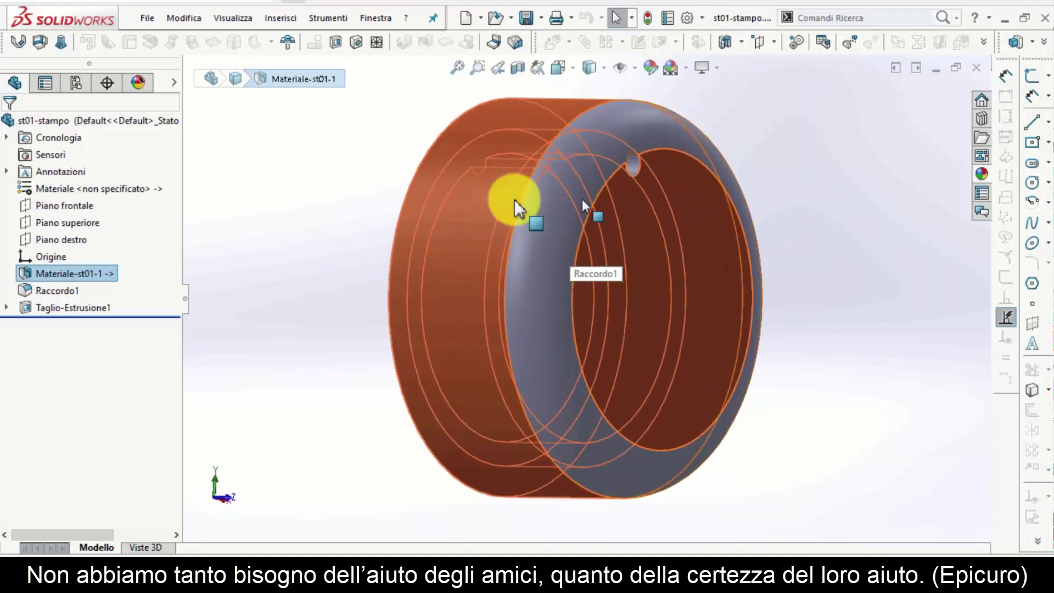
pyautogui.click(340, 184)
pyautogui.moveTo(330, 209)
pyautogui.mouseDown(button='middle')
pyautogui.moveTo(566, 212)
pyautogui.moveTo(527, 111)
pyautogui.moveTo(546, 119)
pyautogui.mouseUp(button='middle')
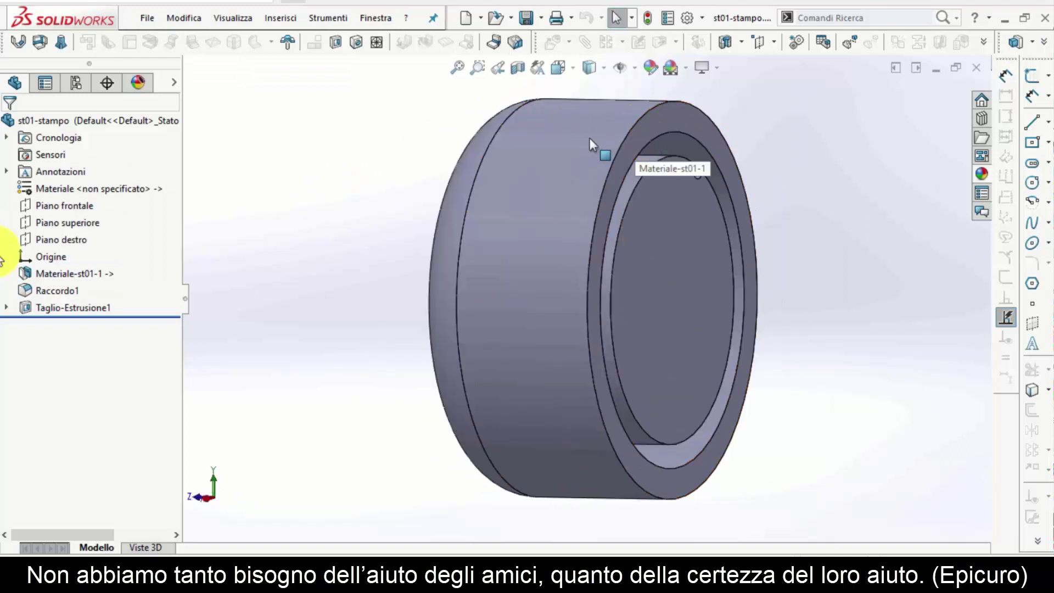
pyautogui.rightClick(72, 271)
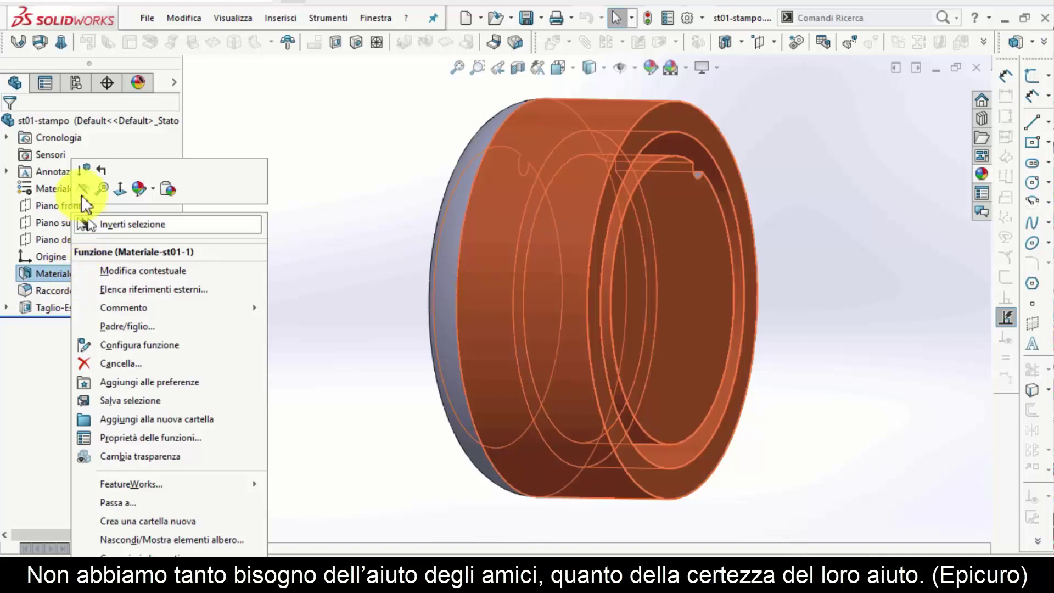
pyautogui.click(112, 272)
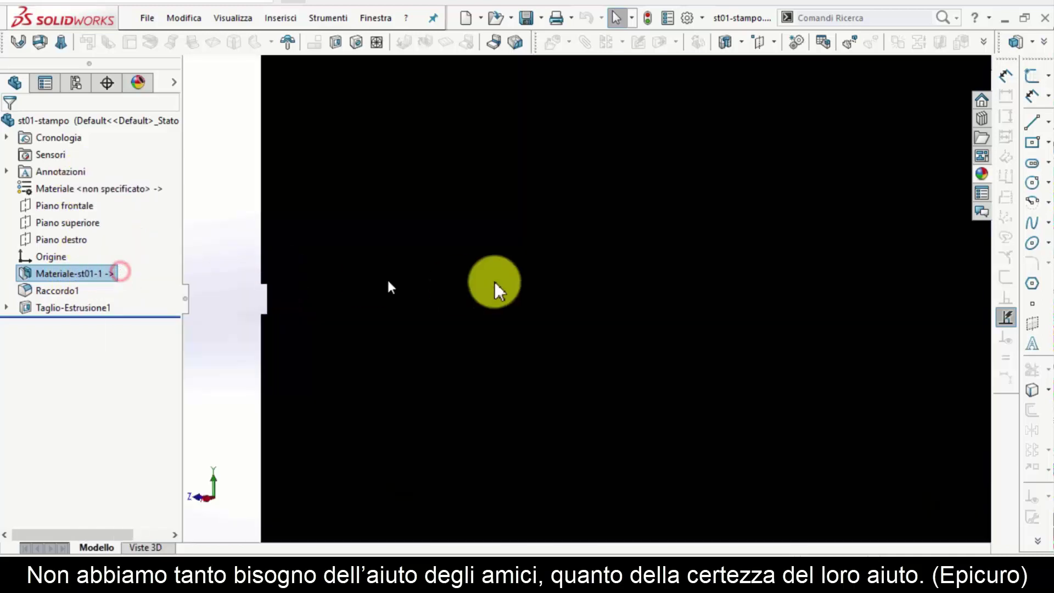
# Step: Edit Schizzo1 of Estrusione1 and drag the outer circle inward toward the ring
pyautogui.click(94, 344)
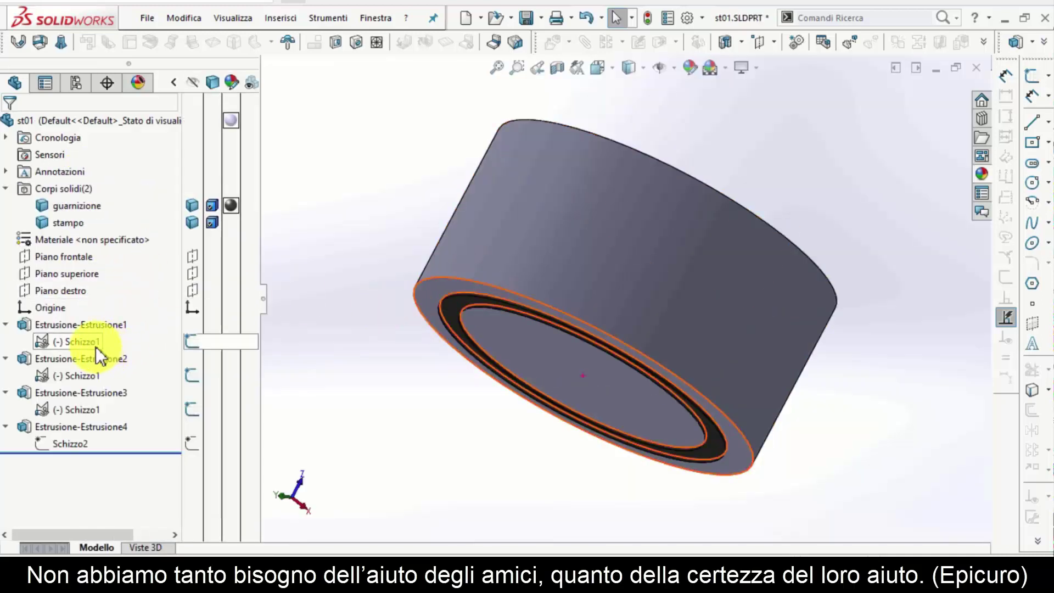
pyautogui.click(103, 301)
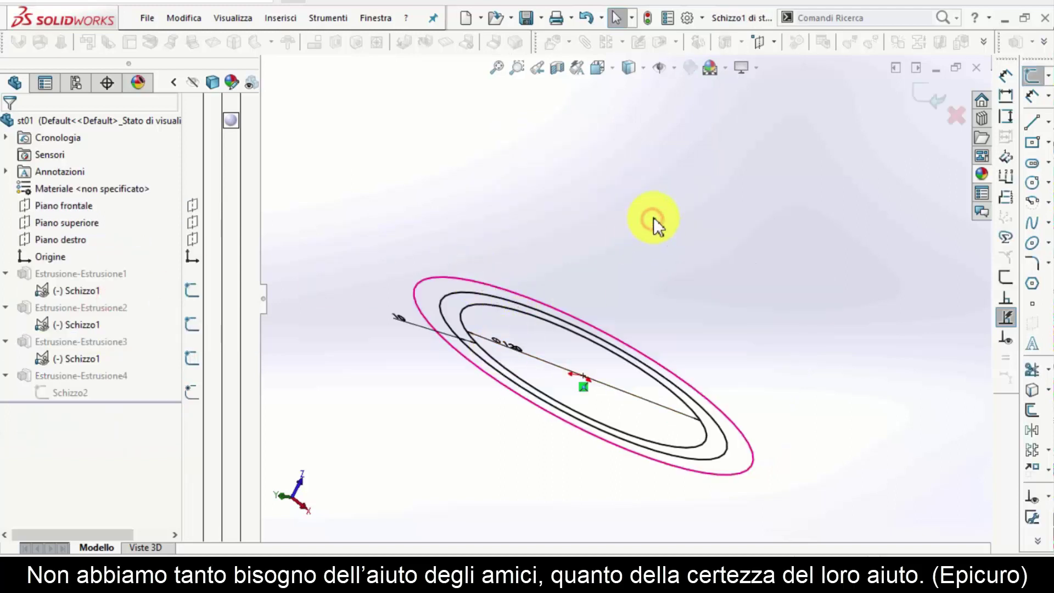
pyautogui.hotkey('ctrl', '1')
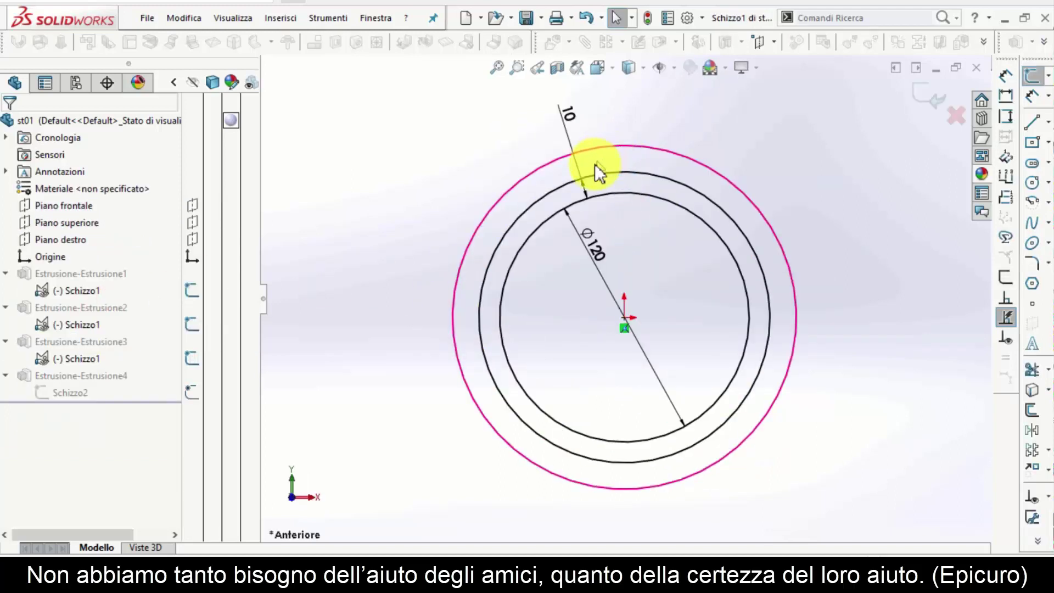
pyautogui.scroll(-3, 595, 163)
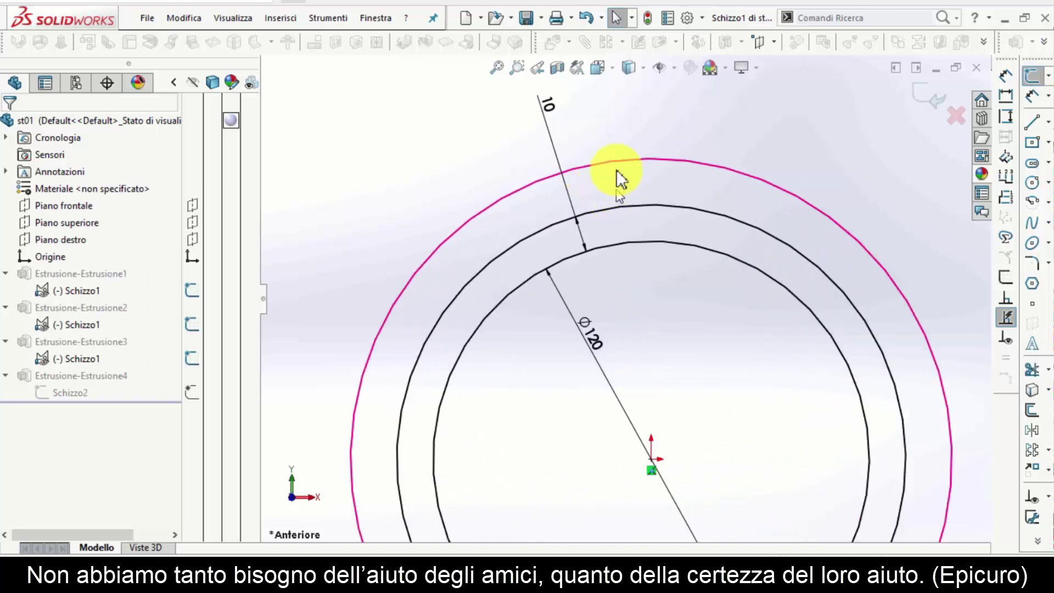
pyautogui.moveTo(617, 163); pyautogui.dragTo(613, 196)
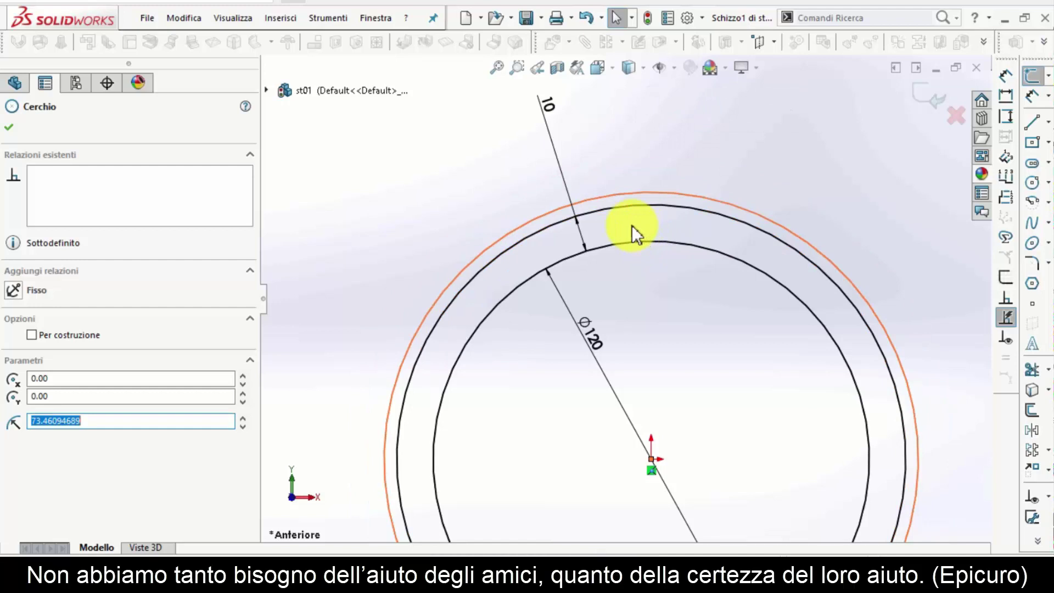
# Step: Dimension the outer circle gap at 2 mm and rebuild st01
pyautogui.keyDown('ctrl'); pyautogui.click(630, 217); pyautogui.keyUp('ctrl')
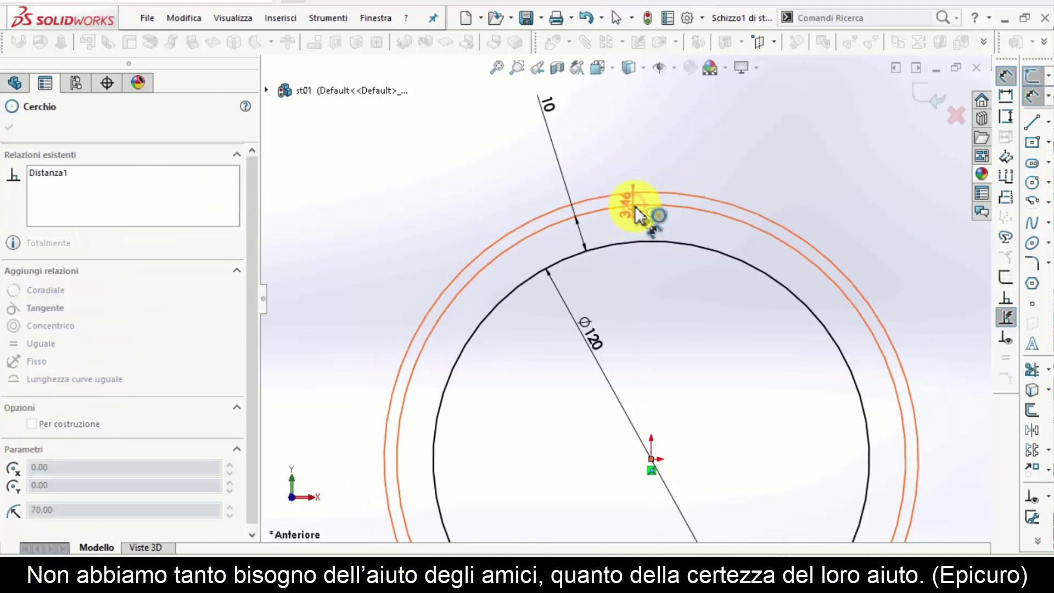
pyautogui.moveTo(632, 213); pyautogui.dragTo(665, 162, button='right')
pyautogui.click(665, 162)
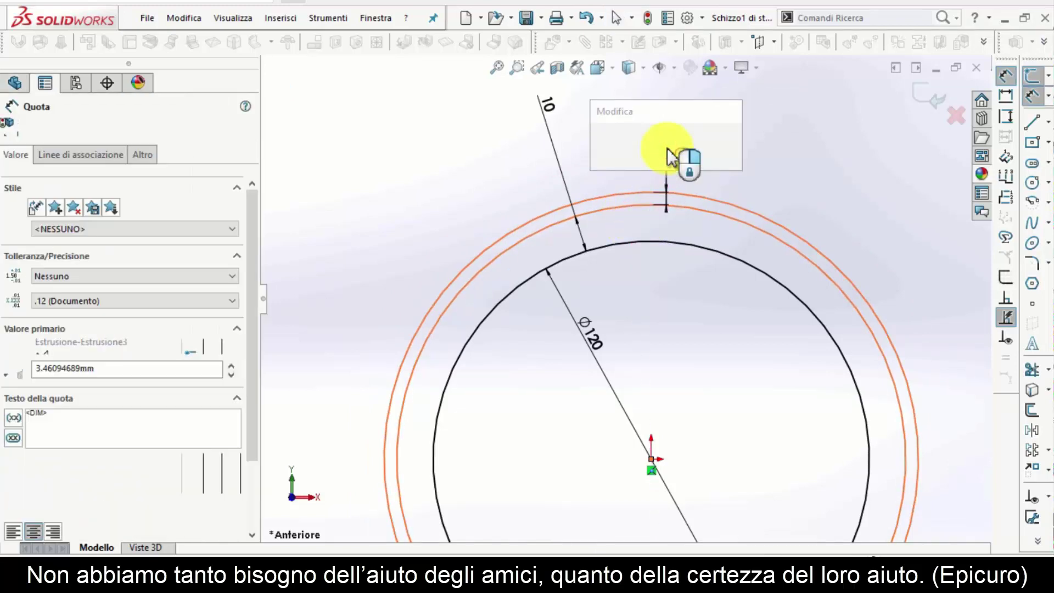
pyautogui.write('4')
pyautogui.press('Return')
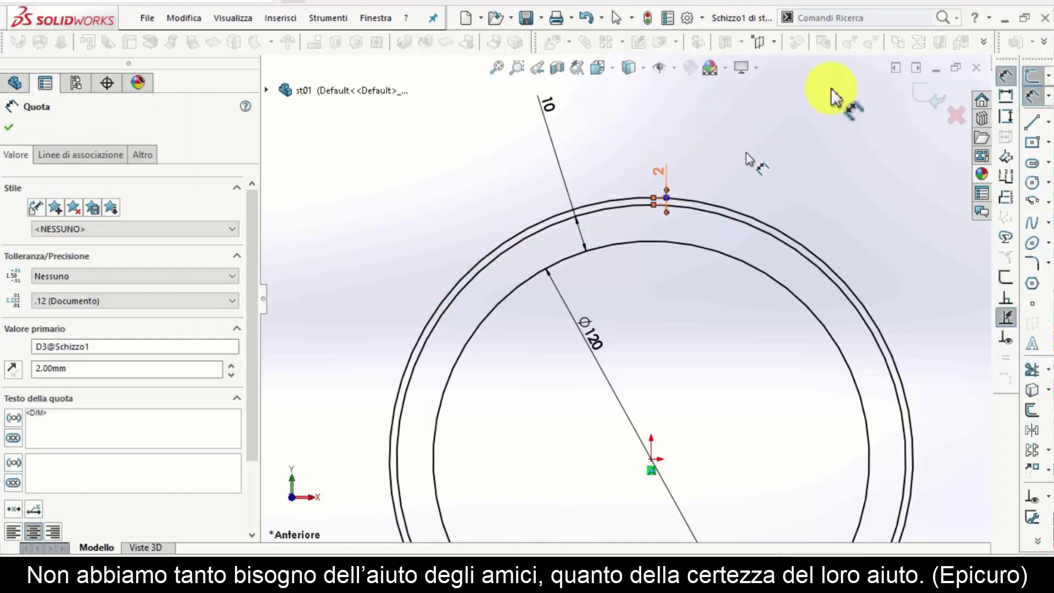
pyautogui.click(922, 91)
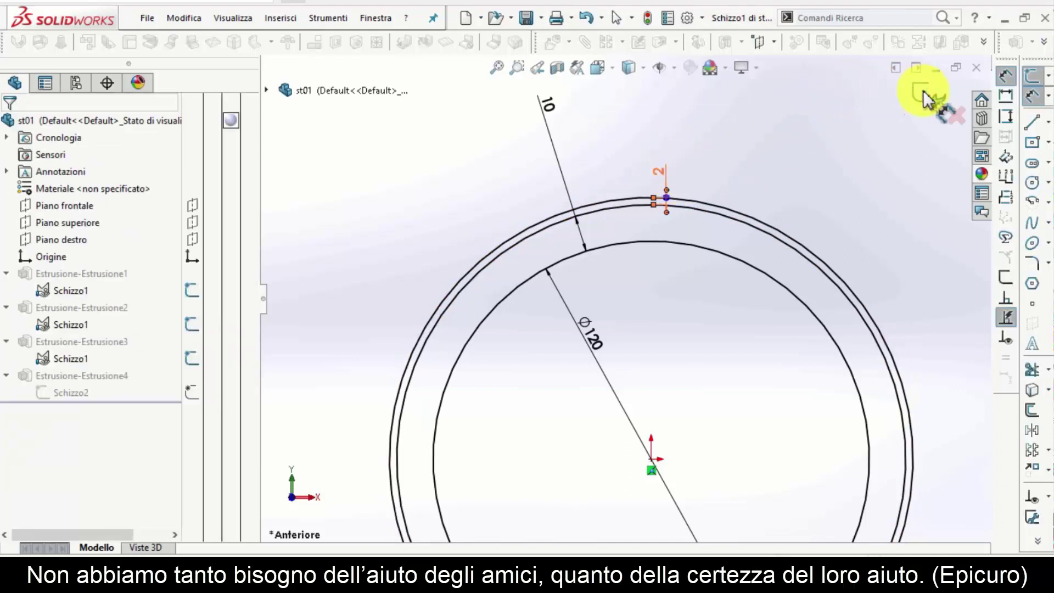
pyautogui.moveTo(671, 147)
pyautogui.mouseDown(button='middle')
pyautogui.moveTo(548, 202)
pyautogui.moveTo(529, 169)
pyautogui.moveTo(388, 176)
pyautogui.moveTo(491, 217)
pyautogui.mouseUp(button='middle')
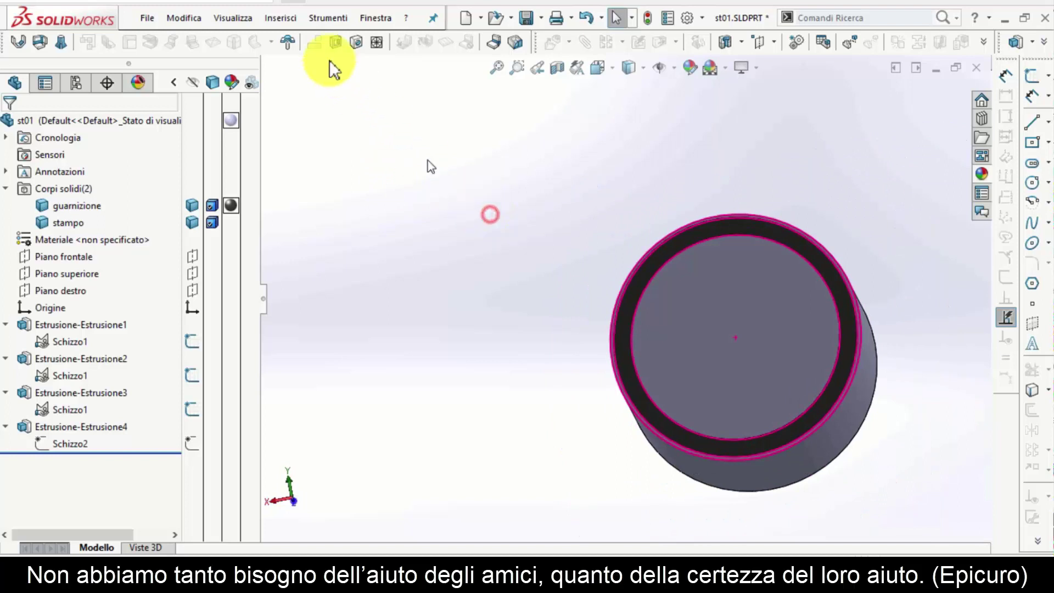
# Step: Switch to st01-stampo.SLDPRT and orbit it to check the updated mold body from the front
pyautogui.click(347, 15)
pyautogui.moveTo(375, 18)
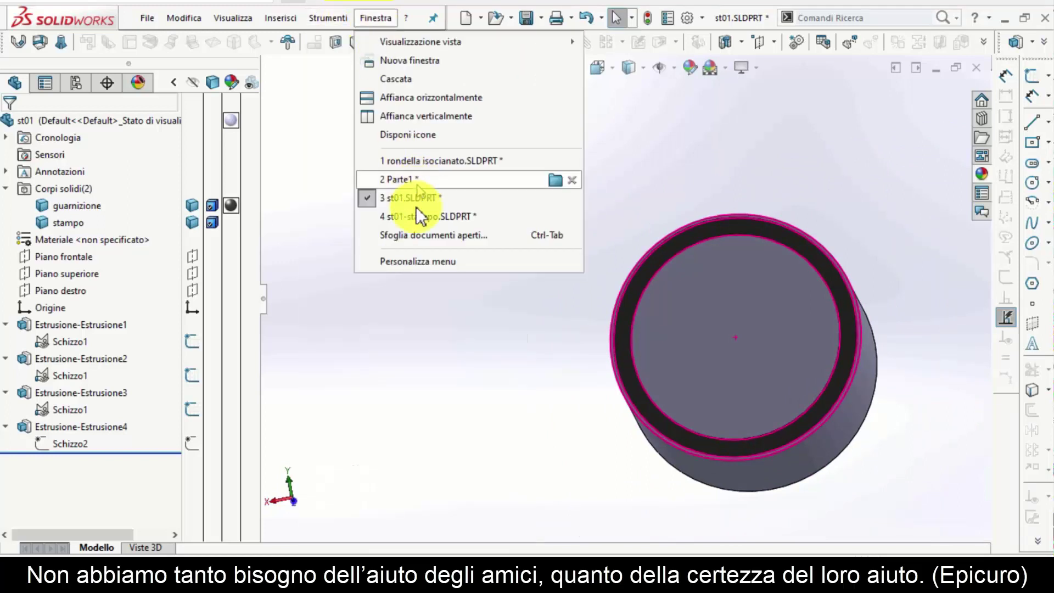
pyautogui.click(415, 213)
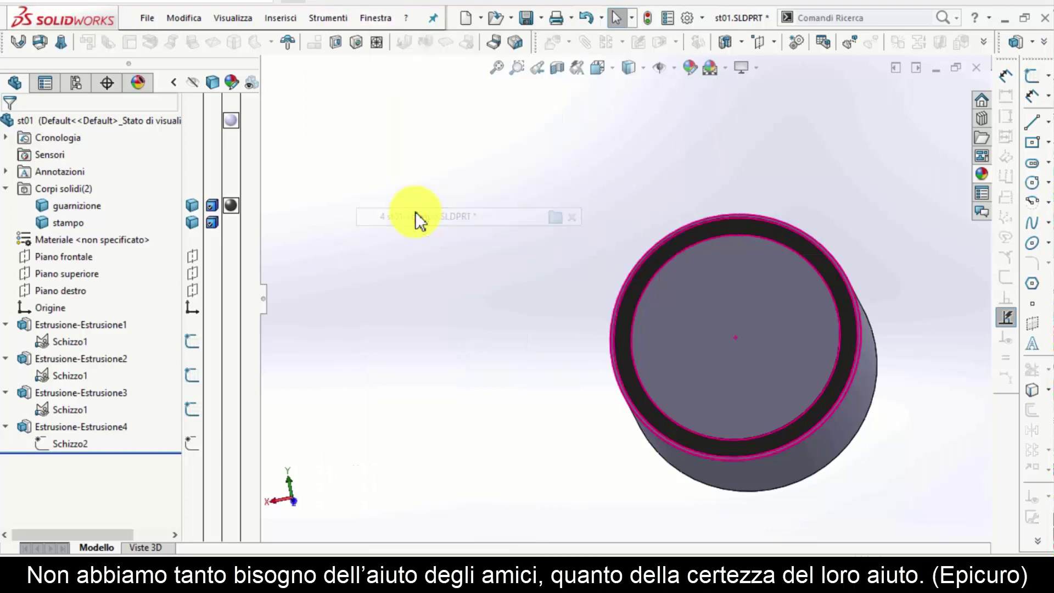
pyautogui.click(351, 175)
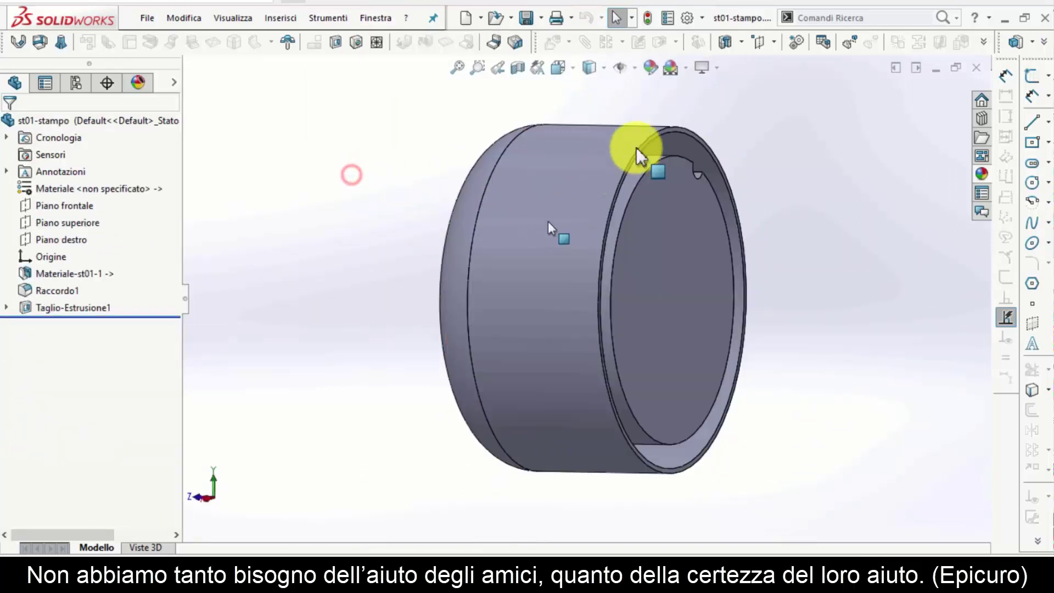
pyautogui.scroll(-2, 667, 138)
pyautogui.scroll(-2, 668, 154)
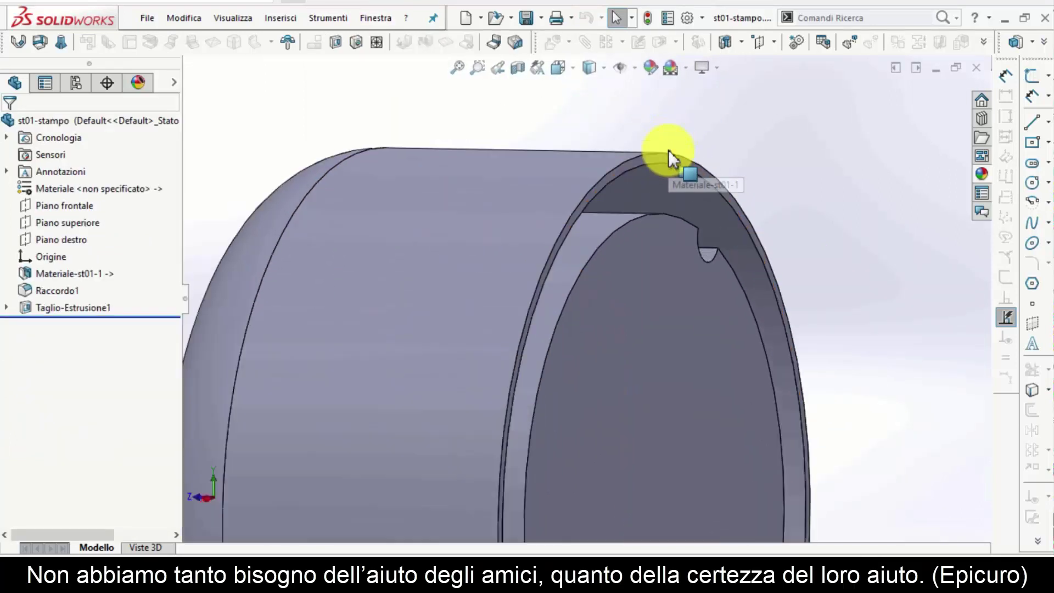
pyautogui.click(665, 158)
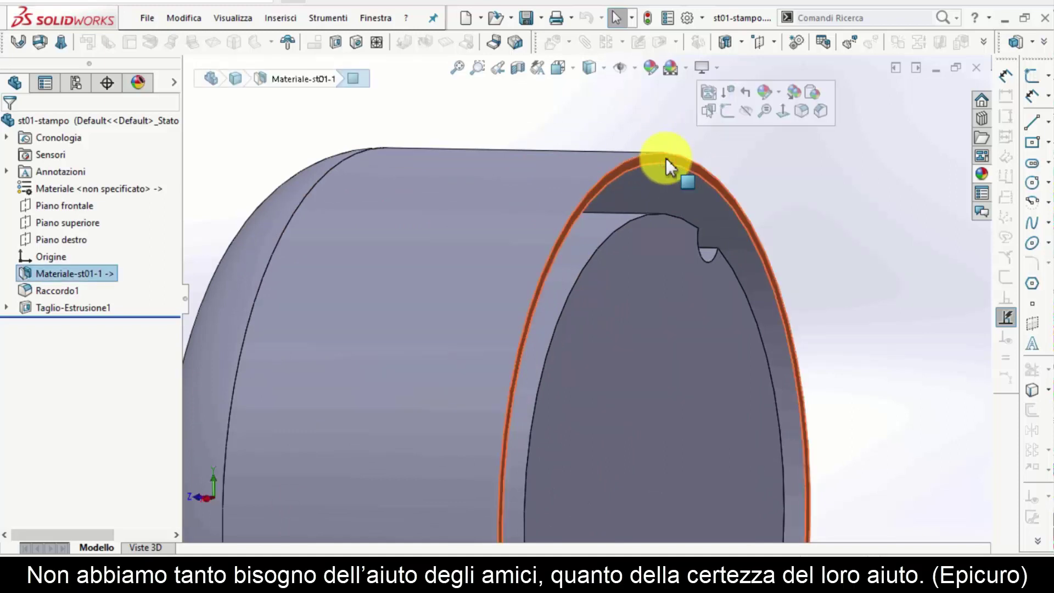
pyautogui.click(820, 281)
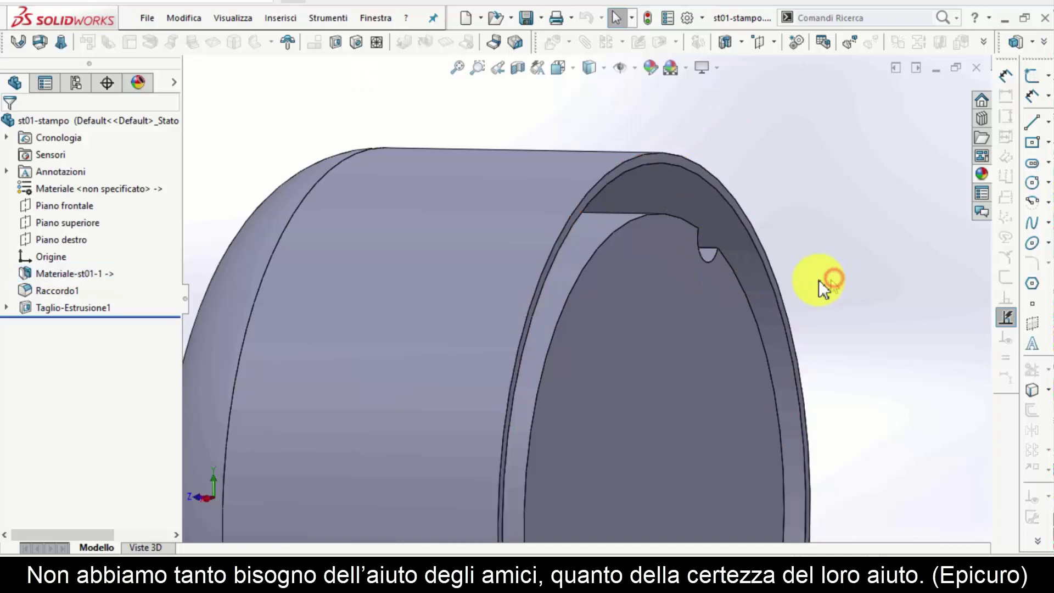
pyautogui.moveTo(444, 282)
pyautogui.mouseDown(button='middle')
pyautogui.moveTo(330, 346)
pyautogui.moveTo(520, 346)
pyautogui.moveTo(677, 306)
pyautogui.moveTo(712, 281)
pyautogui.moveTo(609, 345)
pyautogui.mouseUp(button='middle')
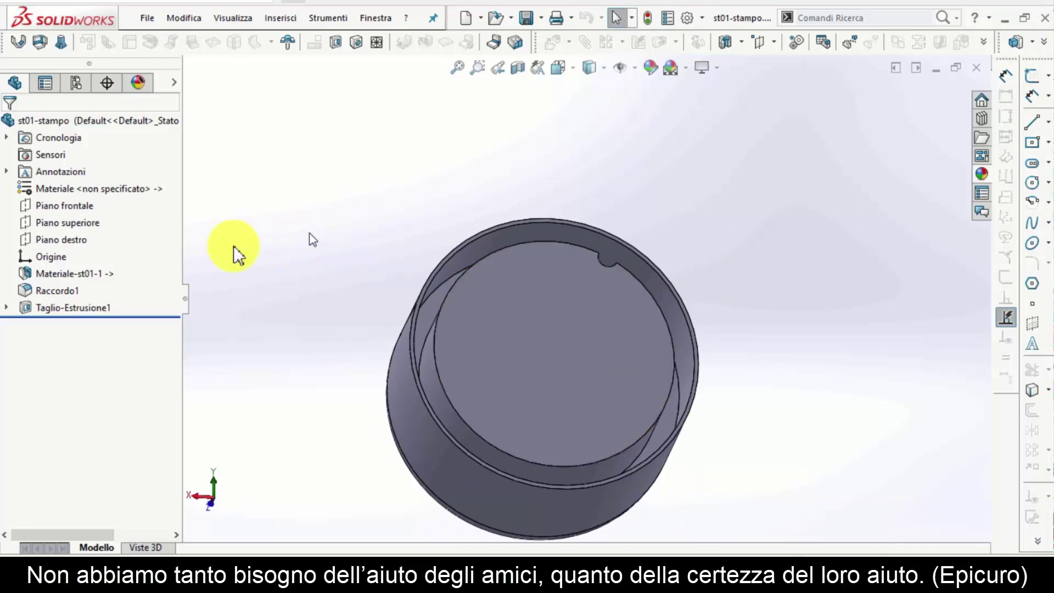
pyautogui.rightClick(78, 273)
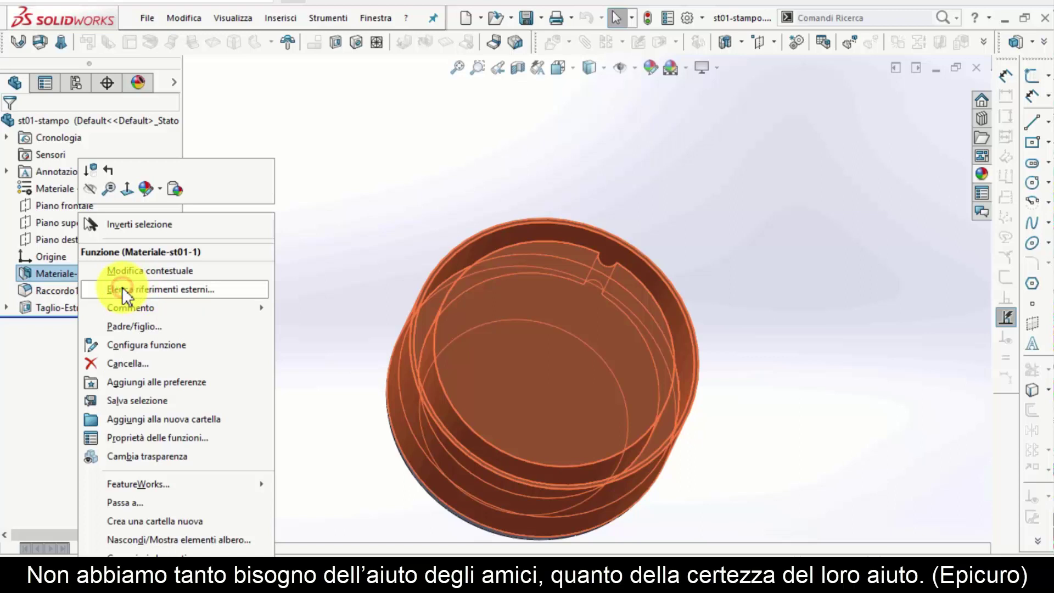
pyautogui.click(122, 287)
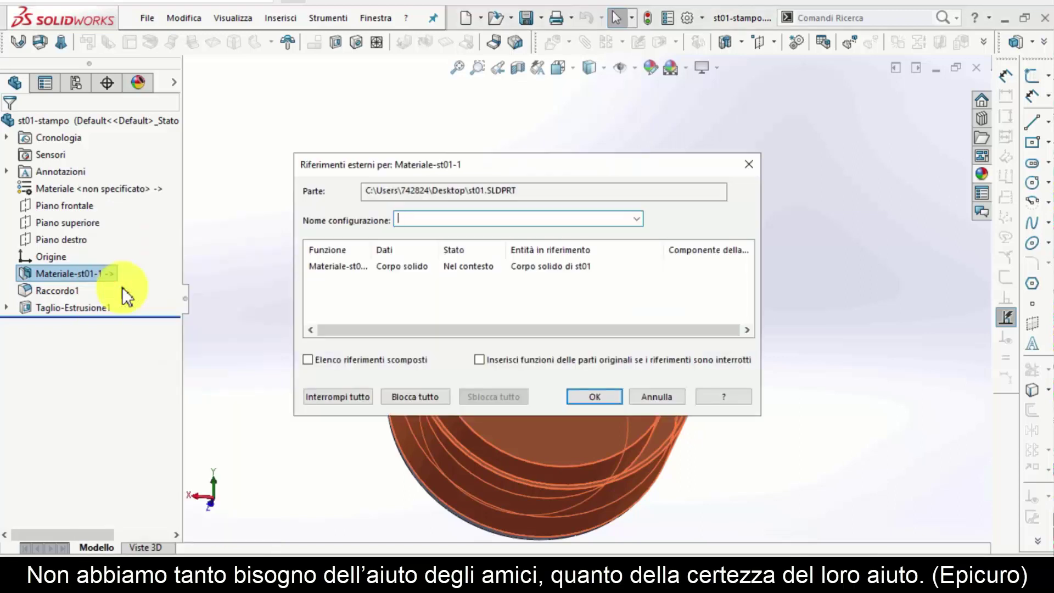
pyautogui.click(654, 399)
pyautogui.click(216, 282)
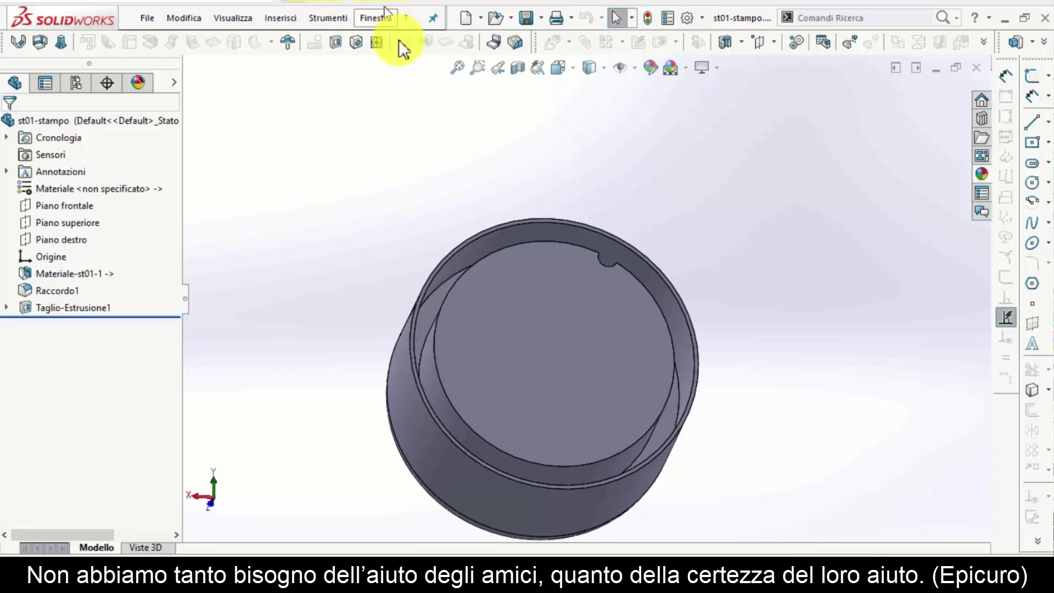
pyautogui.click(330, 163)
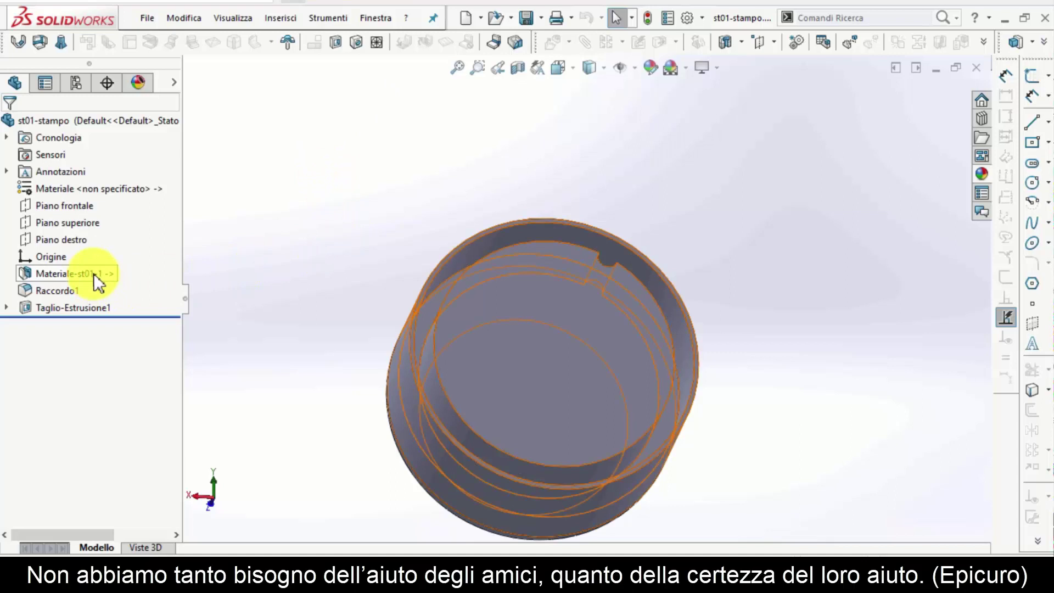
# Step: Lock all external references of Materiale-st01-1, accepting the lock warning
pyautogui.rightClick(93, 273)
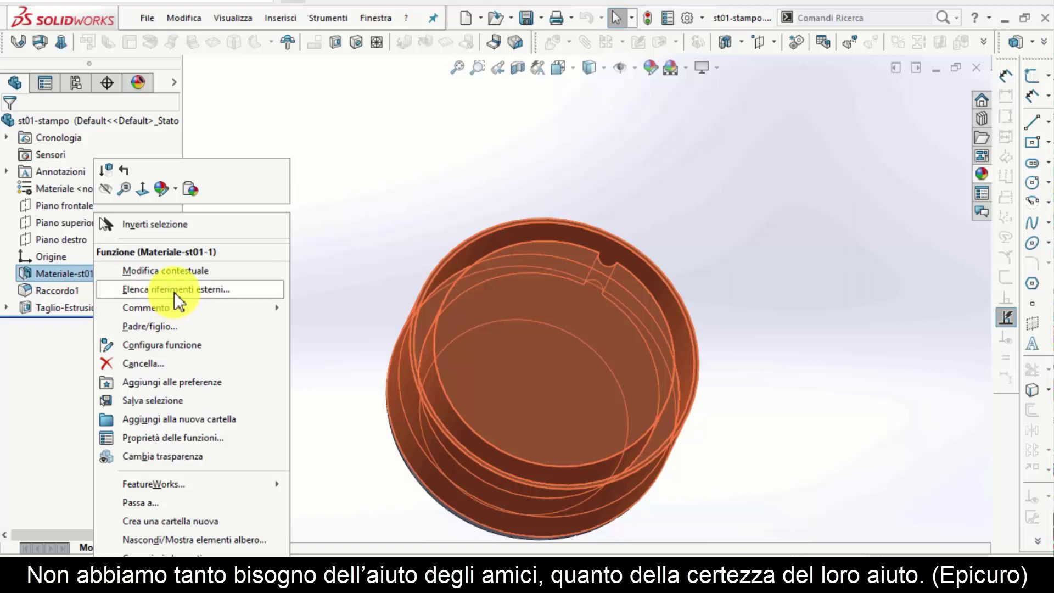
pyautogui.click(176, 291)
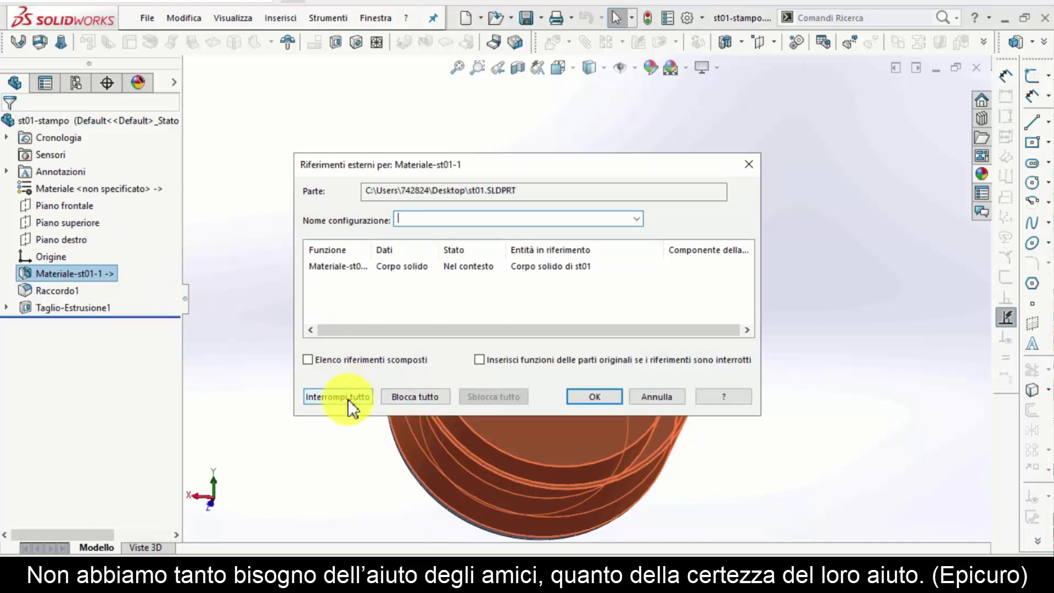
pyautogui.click(412, 400)
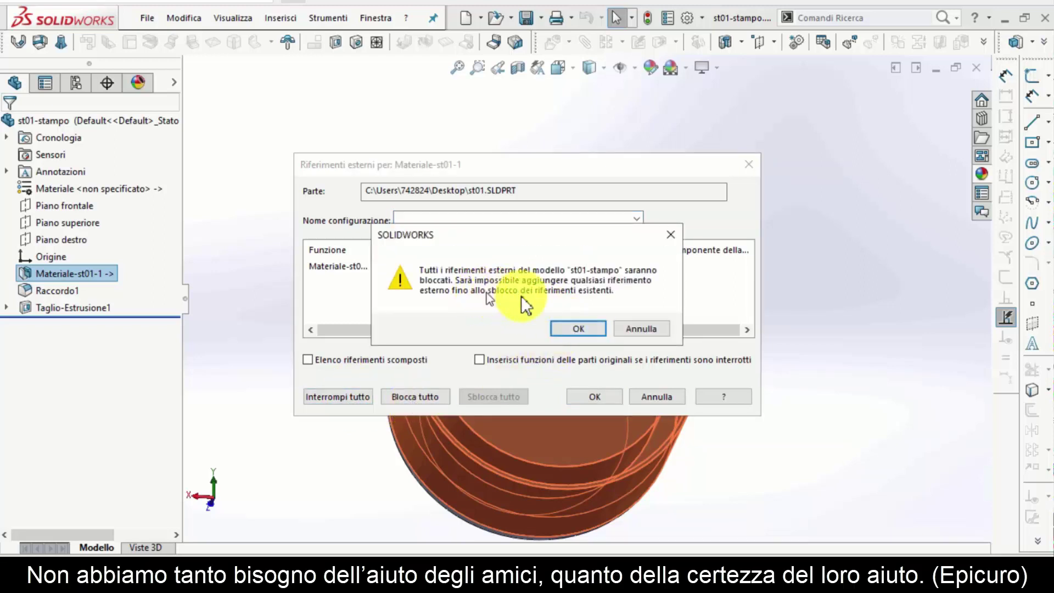
pyautogui.click(583, 328)
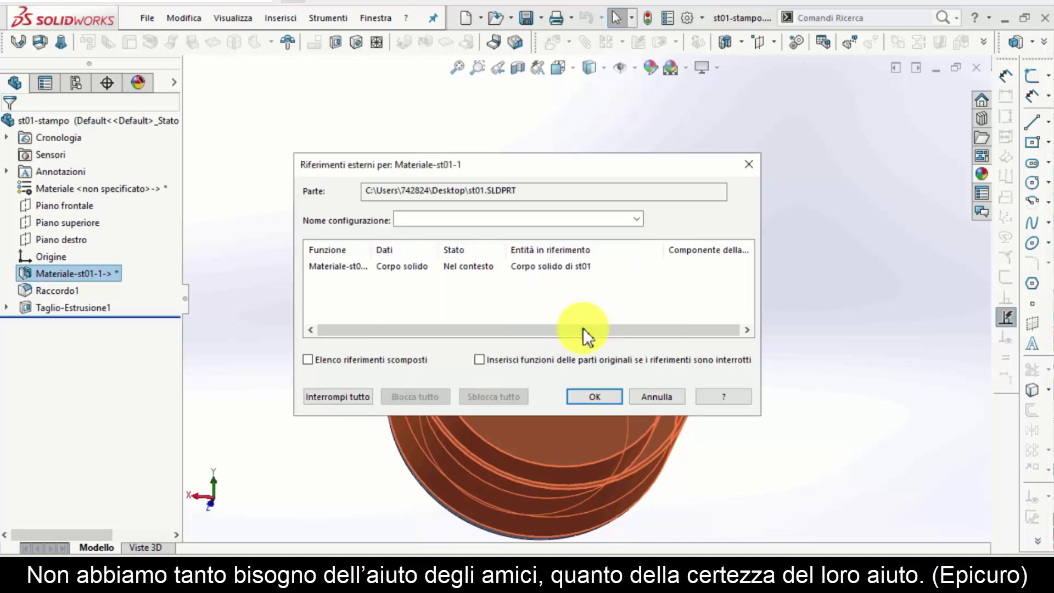
pyautogui.click(590, 397)
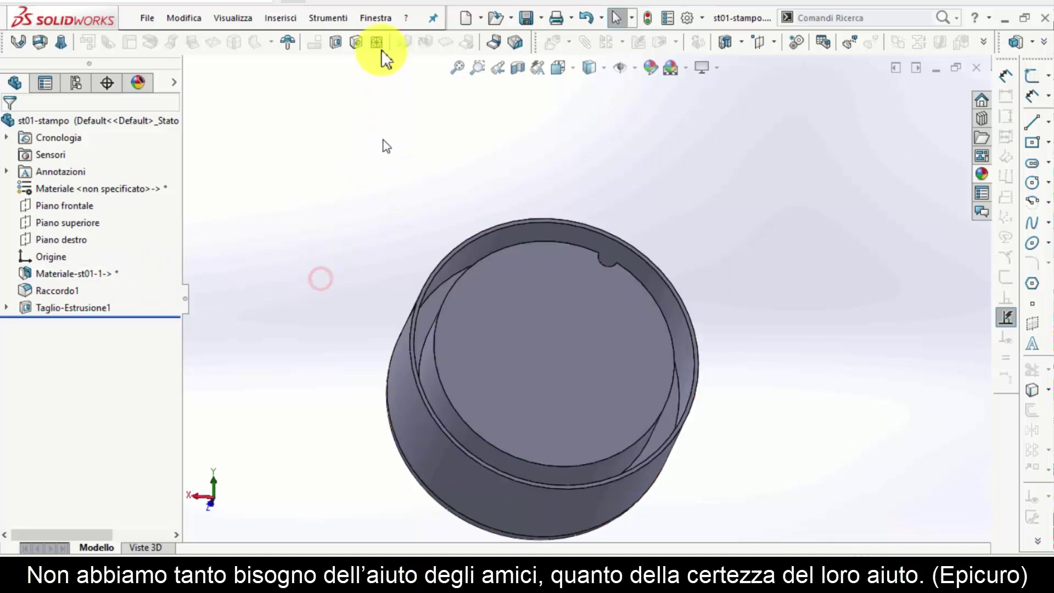
# Step: In st01, change the first extrusion's 2 mm gap dimension to 12 mm and rebuild
pyautogui.click(377, 19)
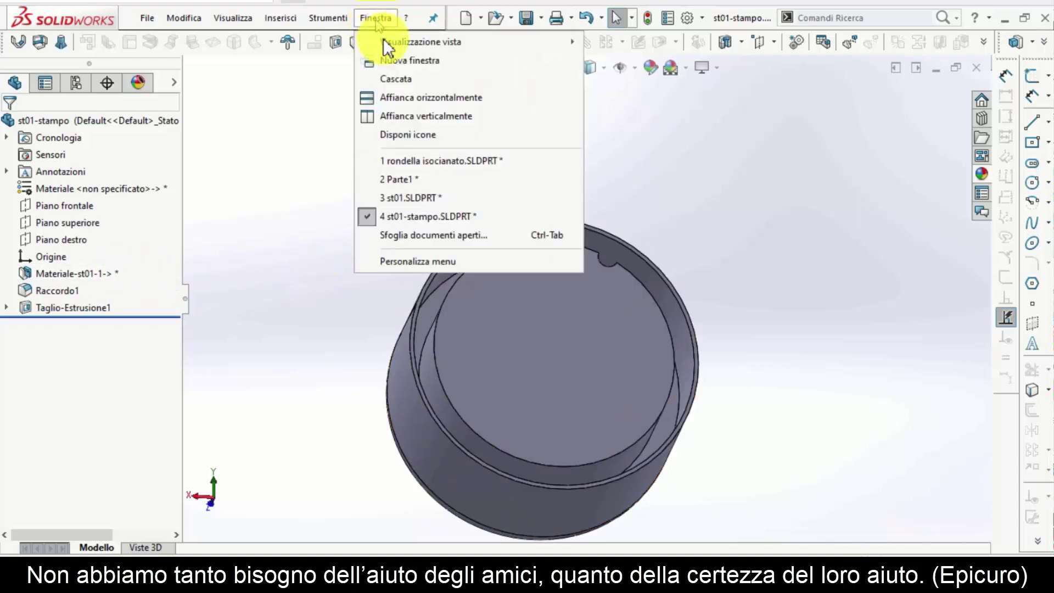
pyautogui.click(420, 198)
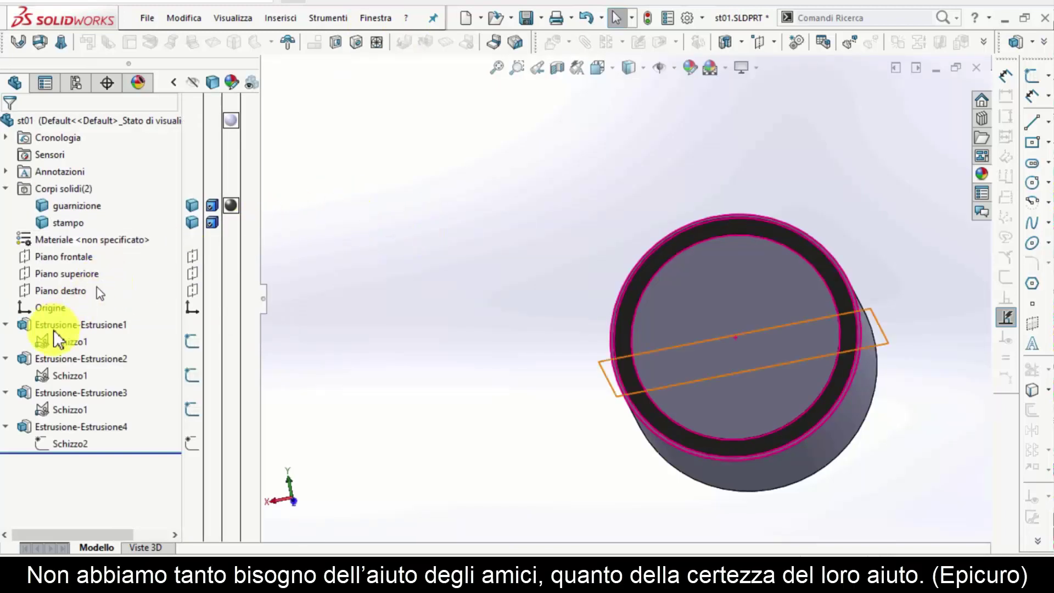
pyautogui.click(55, 342)
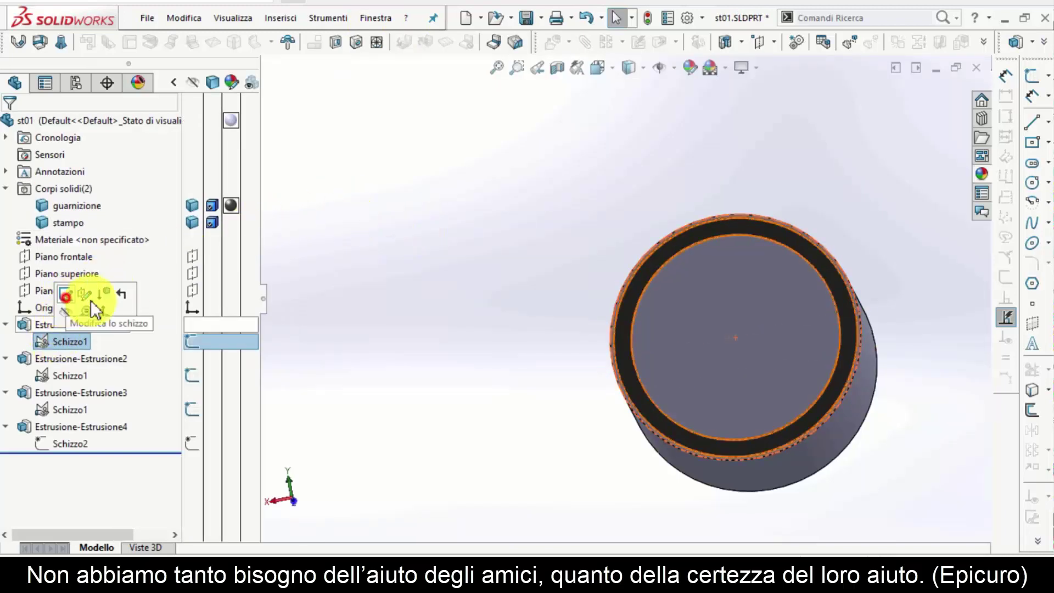
pyautogui.click(66, 295)
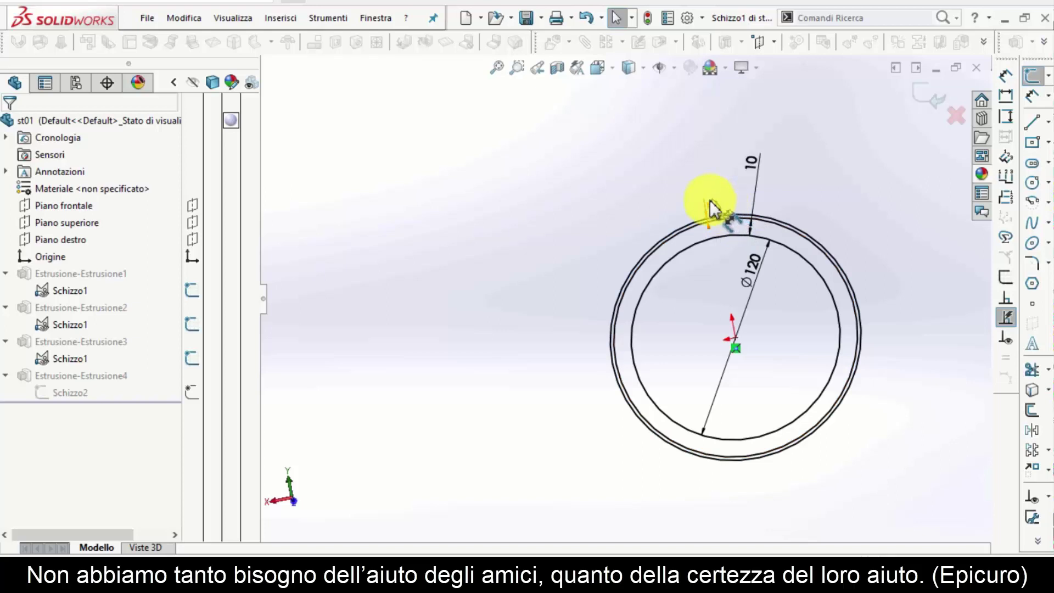
pyautogui.click(711, 207)
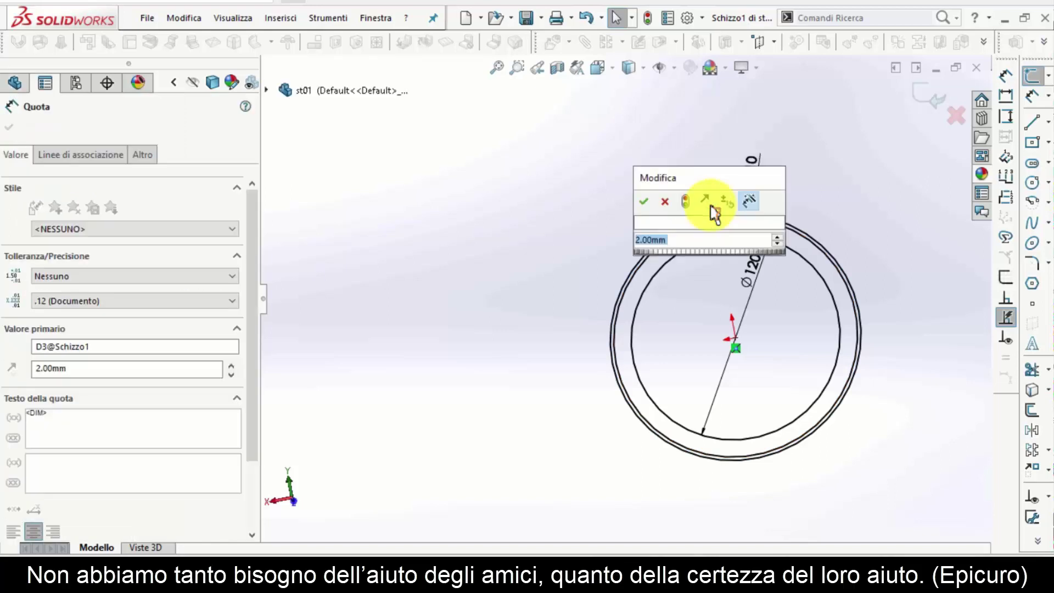
pyautogui.write('12')
pyautogui.press('Return')
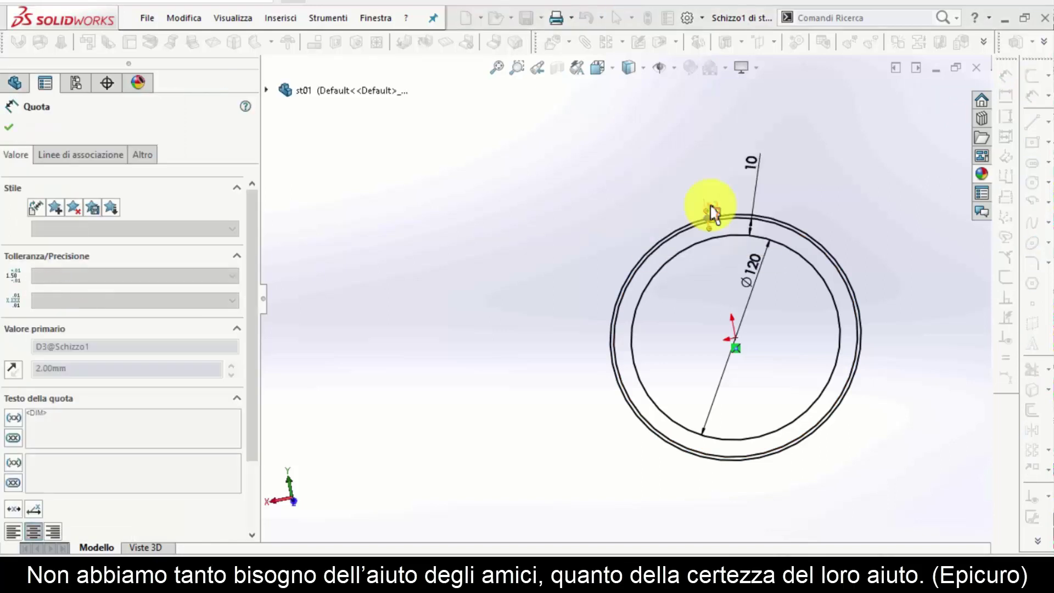
pyautogui.click(931, 90)
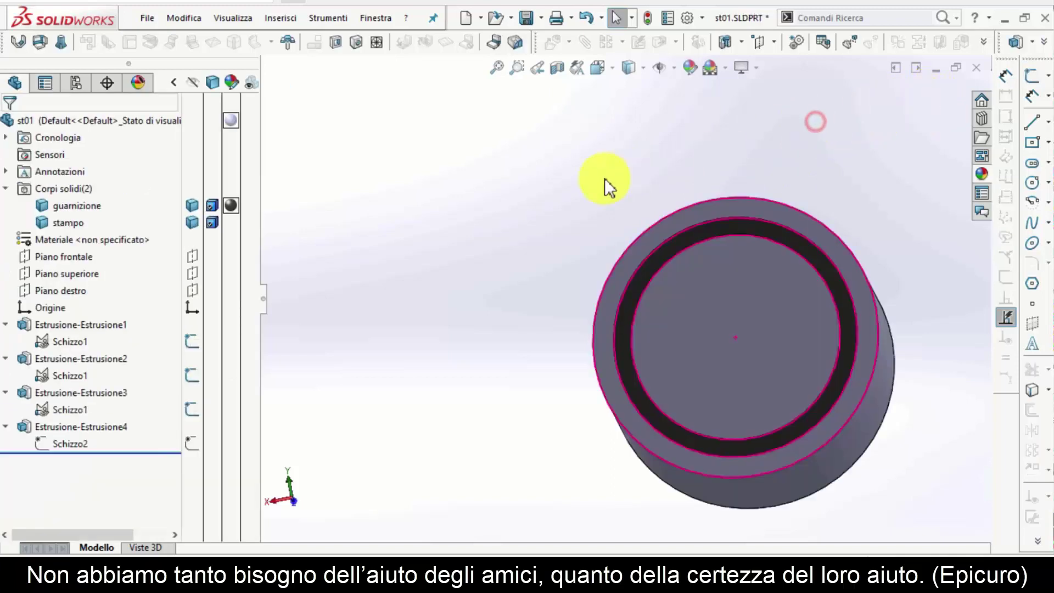
# Step: Inspect the rebuilt cylinder in a three-quarter view, then switch to st01-stampo
pyautogui.moveTo(596, 183); pyautogui.dragTo(541, 247, button='middle')
pyautogui.moveTo(596, 182); pyautogui.dragTo(541, 248, button='middle')
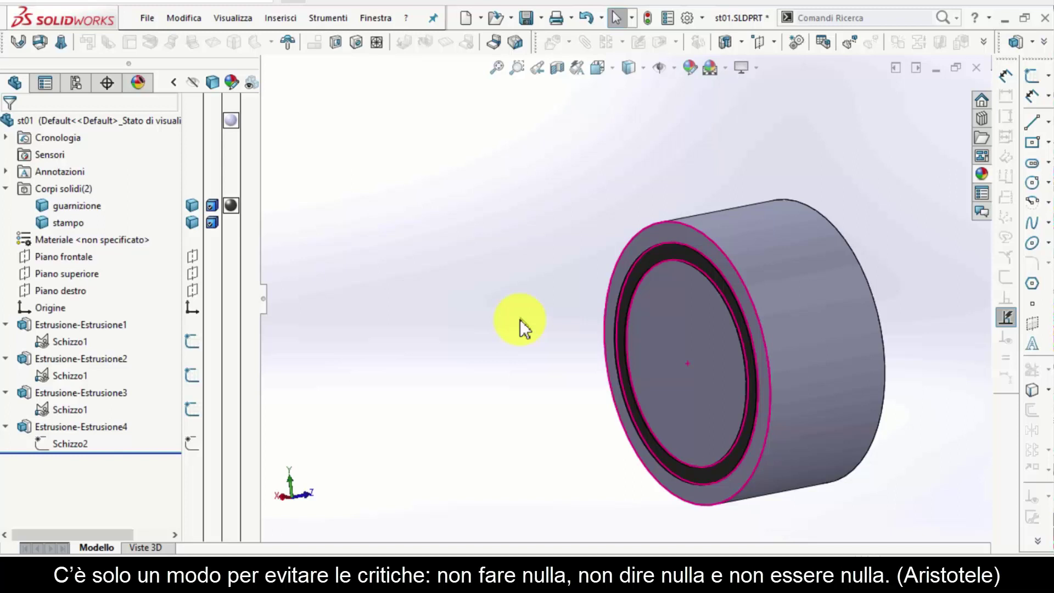
pyautogui.click(511, 260)
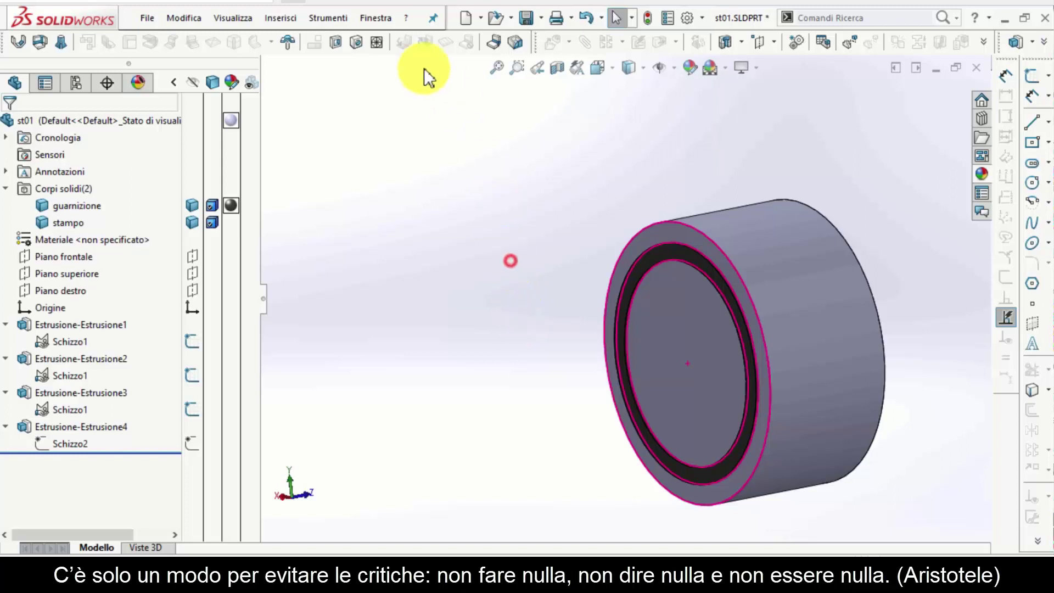
pyautogui.click(369, 16)
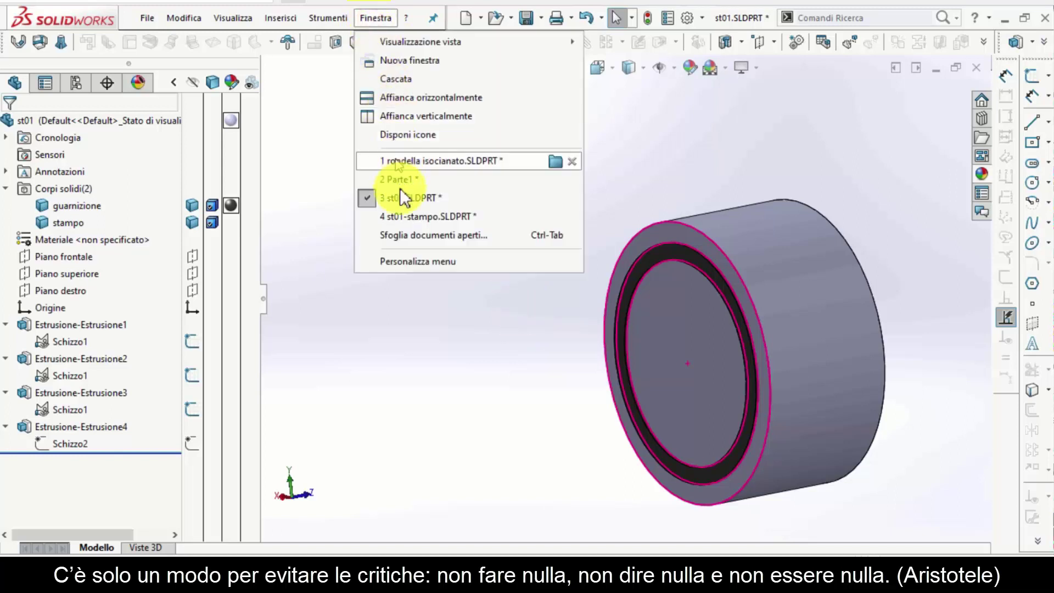
pyautogui.click(404, 215)
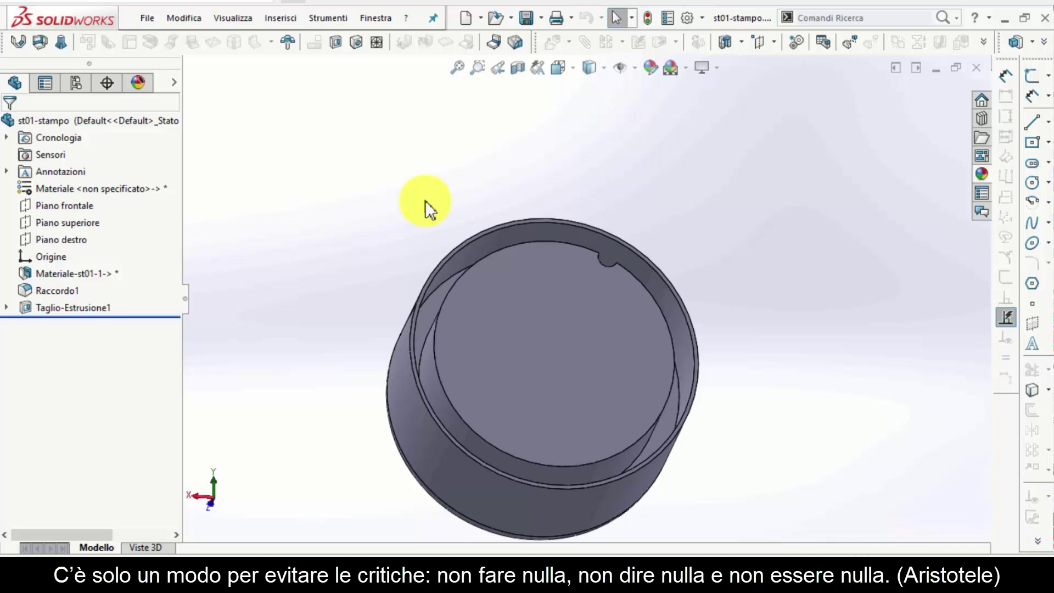
# Step: Unlock all external references of Materiale-st01-1 so it picks up the 12 mm change
pyautogui.rightClick(90, 276)
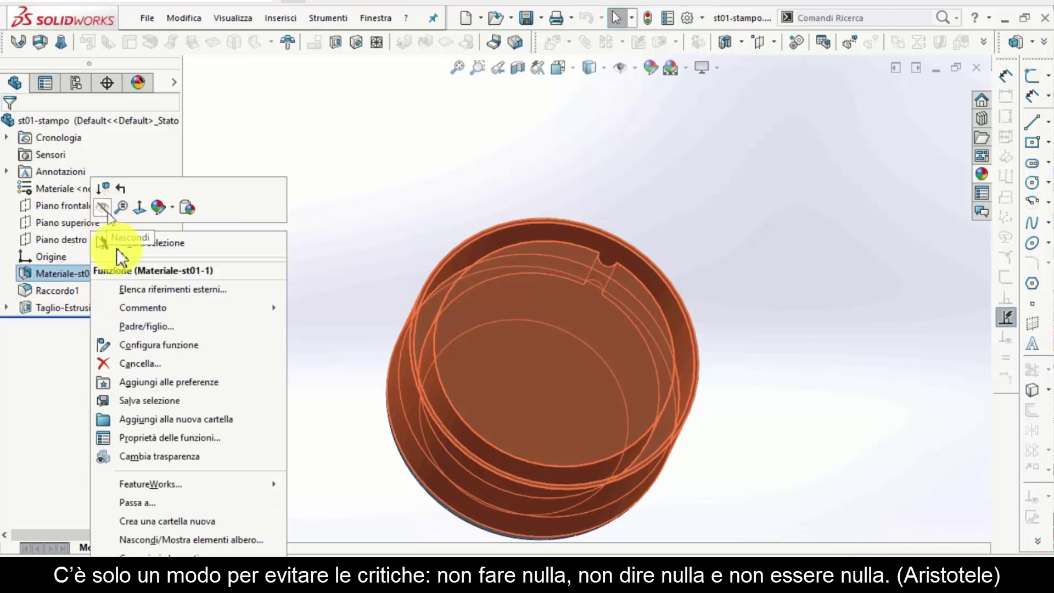
pyautogui.click(130, 284)
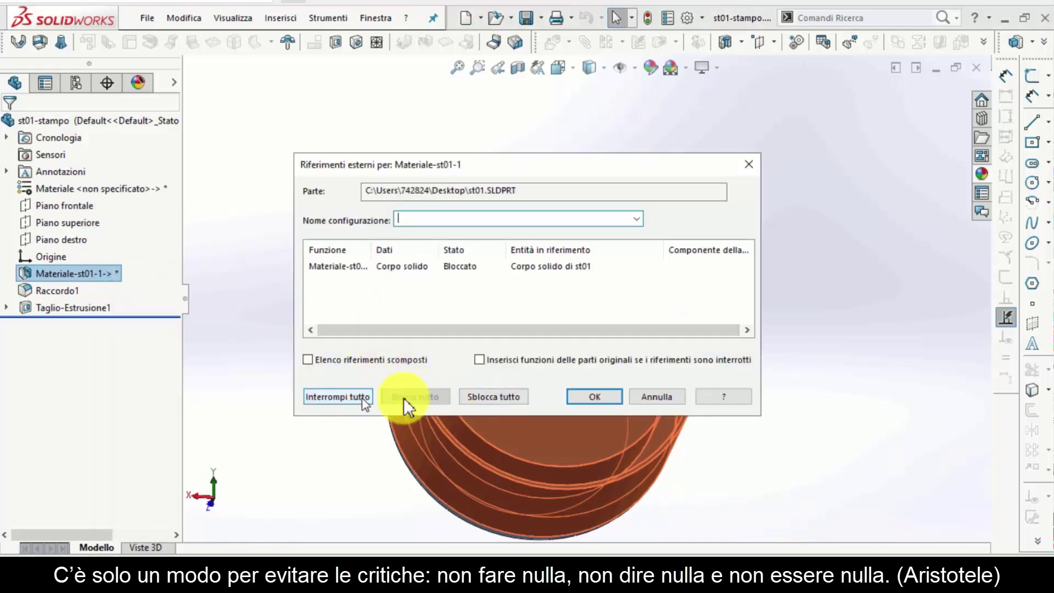
pyautogui.click(474, 394)
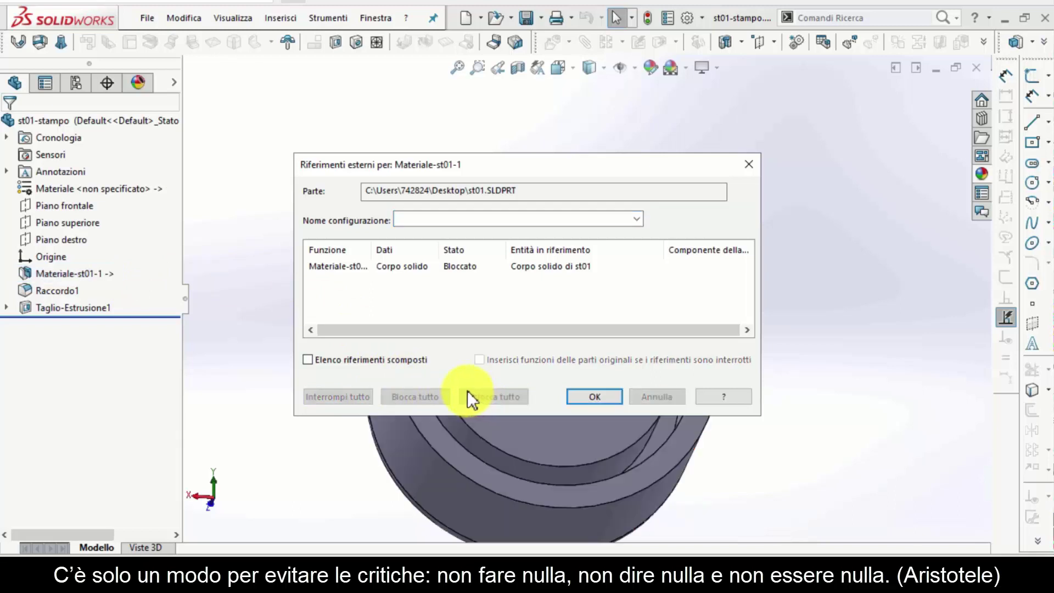
pyautogui.click(595, 395)
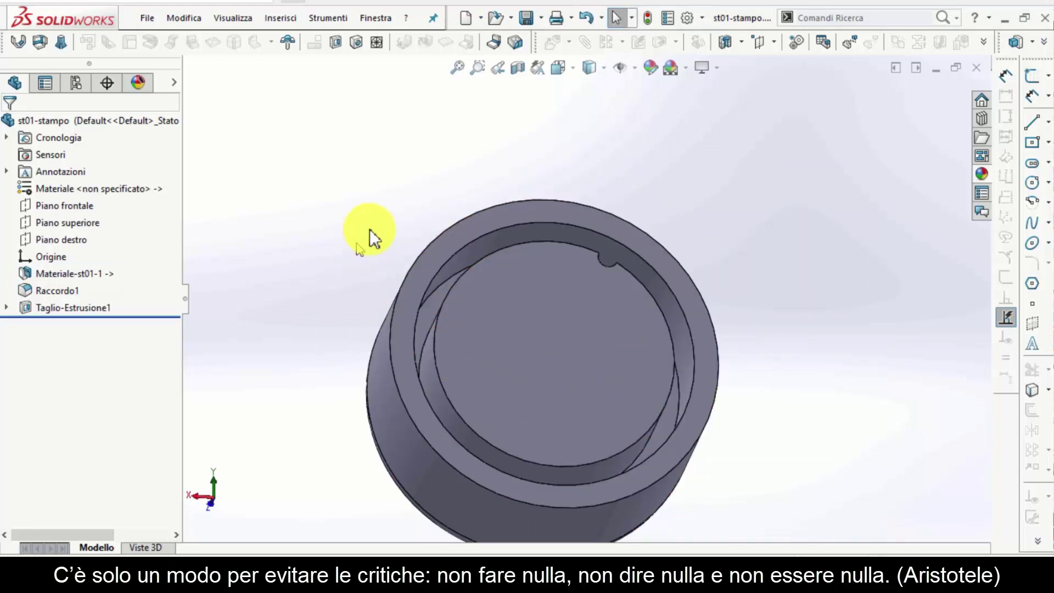
# Step: Inspect the groove, then close st01-stampo, saving all modified documents
pyautogui.moveTo(369, 236); pyautogui.dragTo(375, 283, button='middle')
pyautogui.press('Escape')
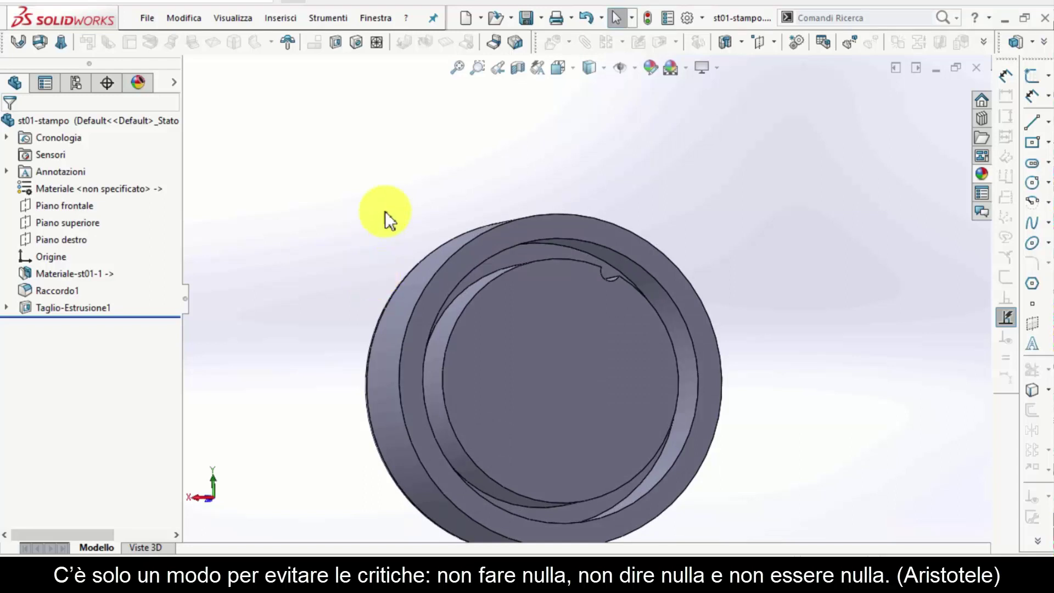
pyautogui.moveTo(366, 222)
pyautogui.mouseDown(button='middle')
pyautogui.moveTo(305, 243)
pyautogui.moveTo(281, 220)
pyautogui.mouseUp(button='middle')
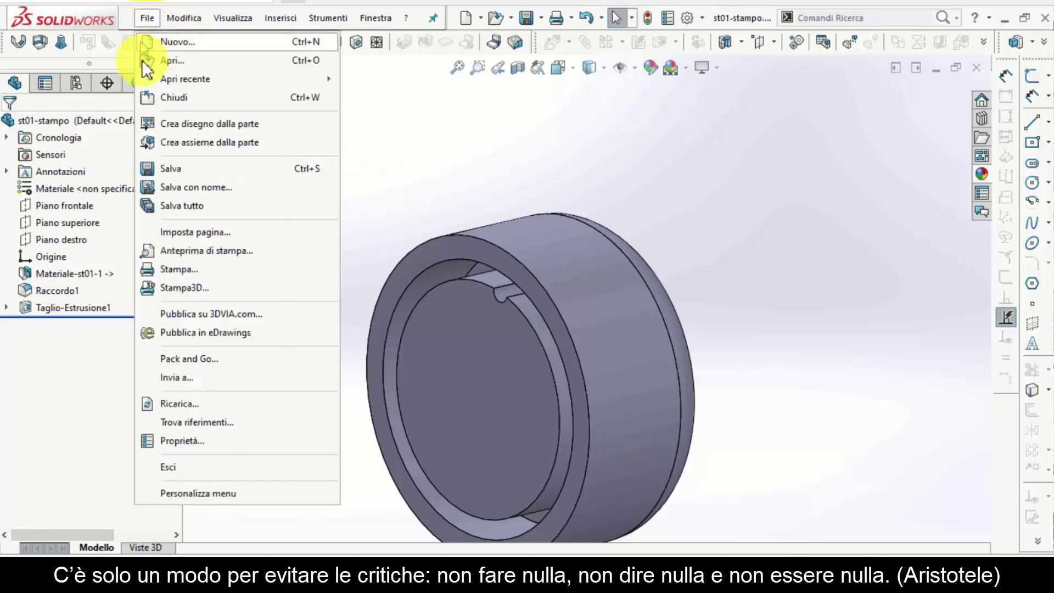
pyautogui.click(157, 99)
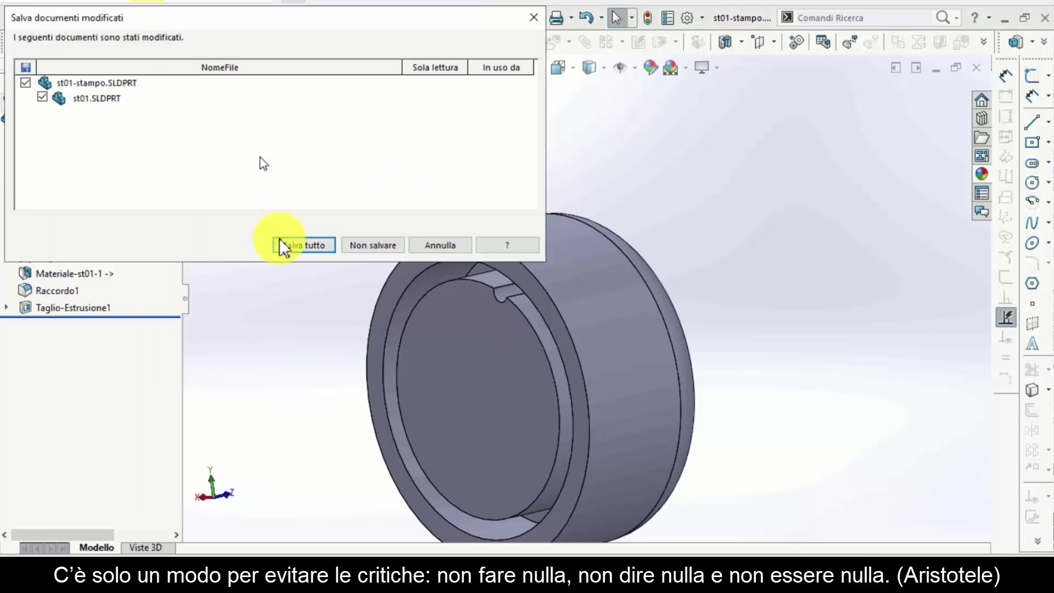
pyautogui.click(280, 245)
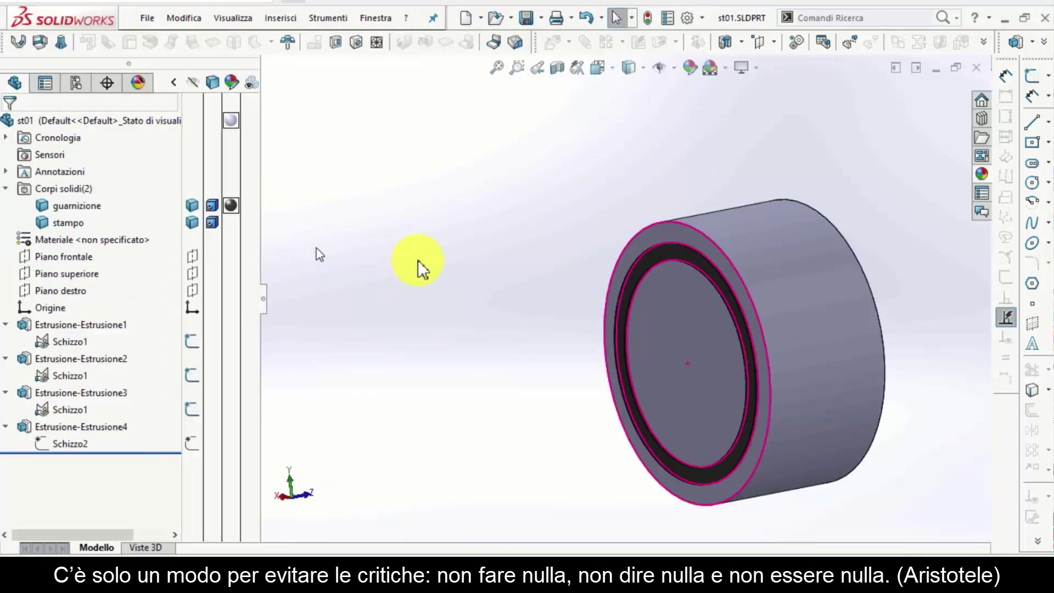
pyautogui.moveTo(503, 278); pyautogui.dragTo(437, 299, button='middle')
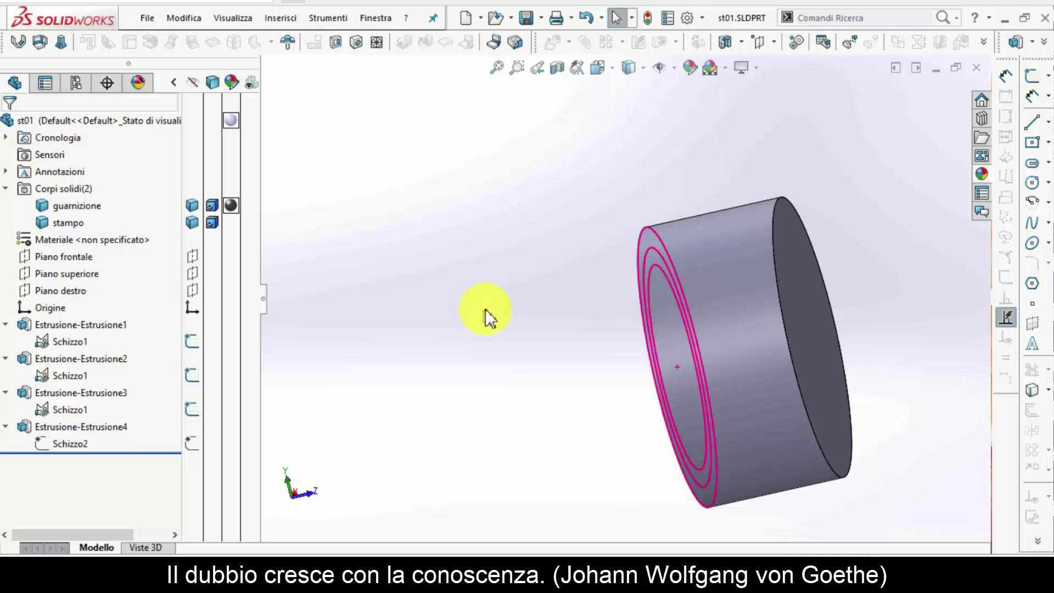
pyautogui.click(537, 295)
# Step: Close st01 and rebuild Parte1 with Ctrl+B so its bodies separate
pyautogui.click(143, 17)
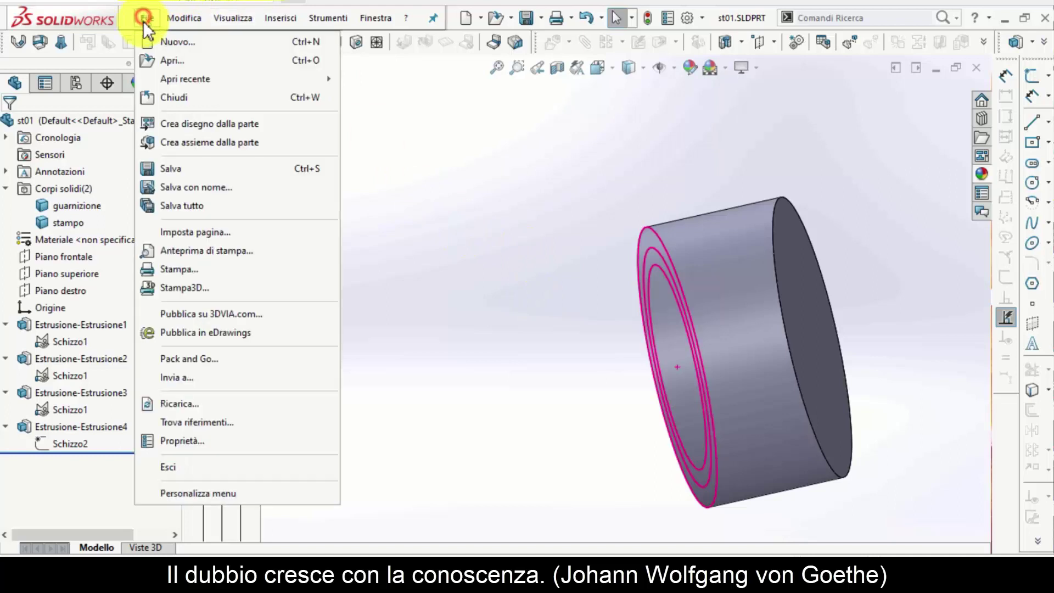
pyautogui.click(155, 96)
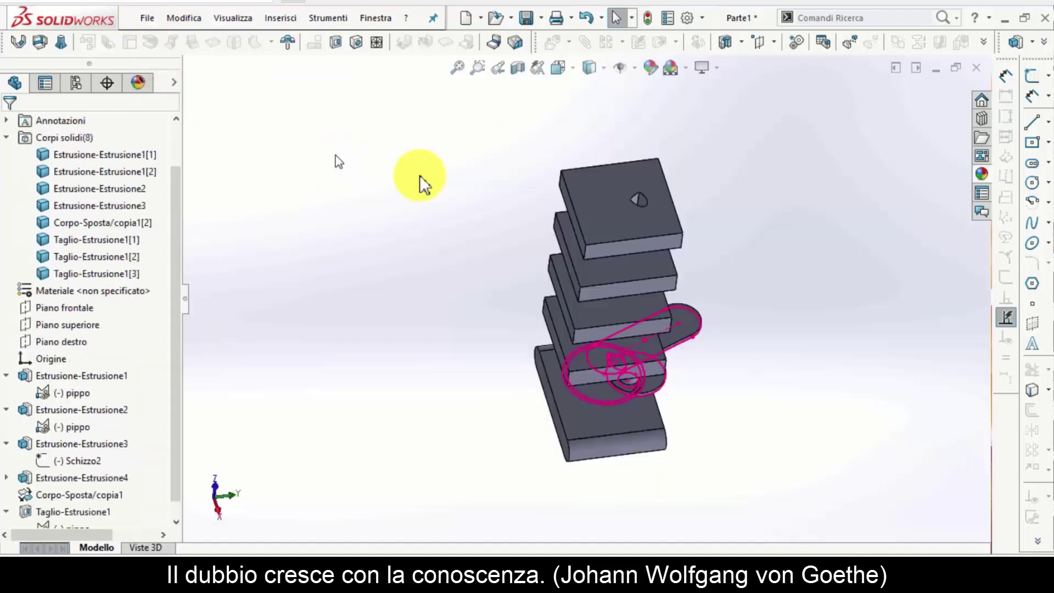
pyautogui.click(446, 183)
pyautogui.hotkey('ctrl', 'b')
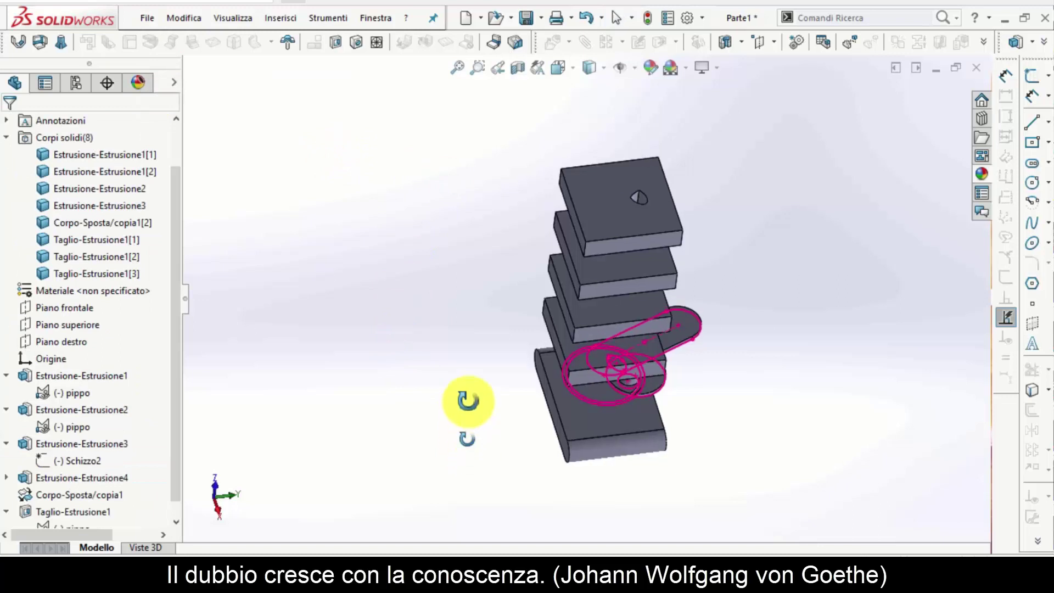
# Step: Select bodies in the Corpi solidi folder, ending on Estrusione-Estrusione1[1]
pyautogui.click(133, 153)
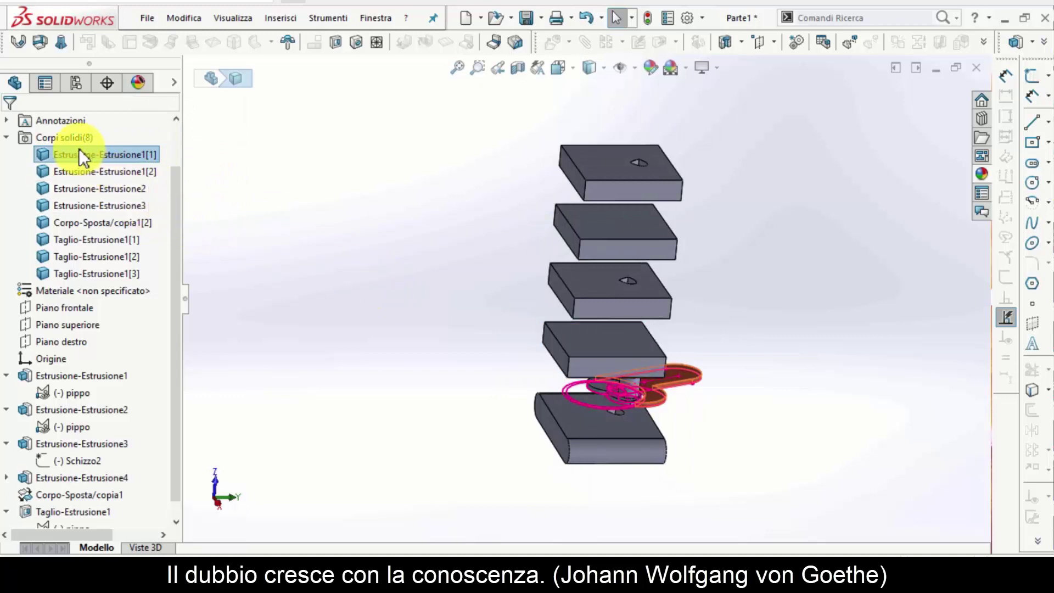
pyautogui.click(90, 268)
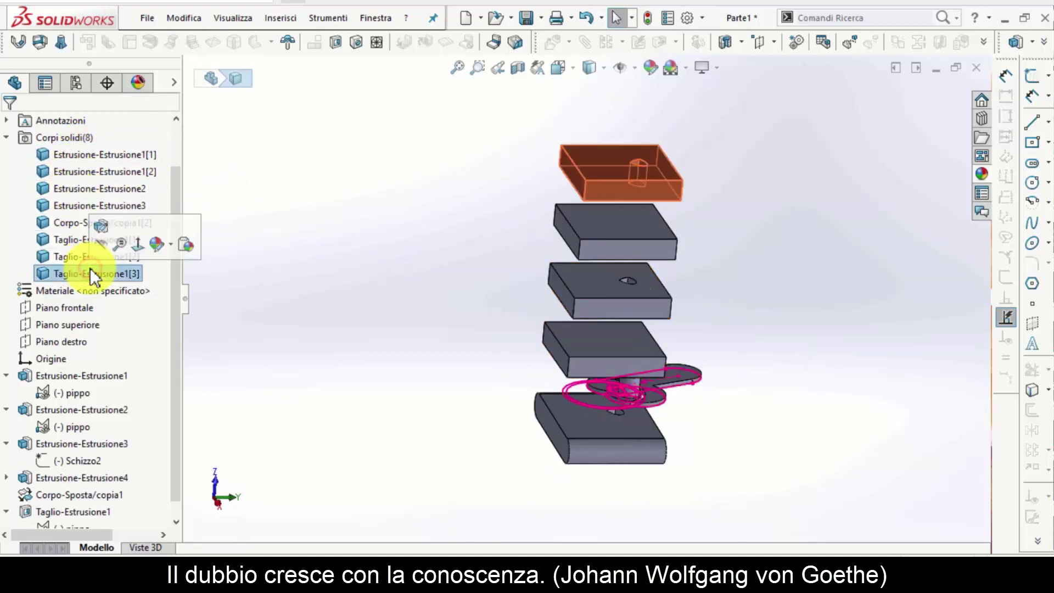
pyautogui.click(311, 321)
pyautogui.click(65, 157)
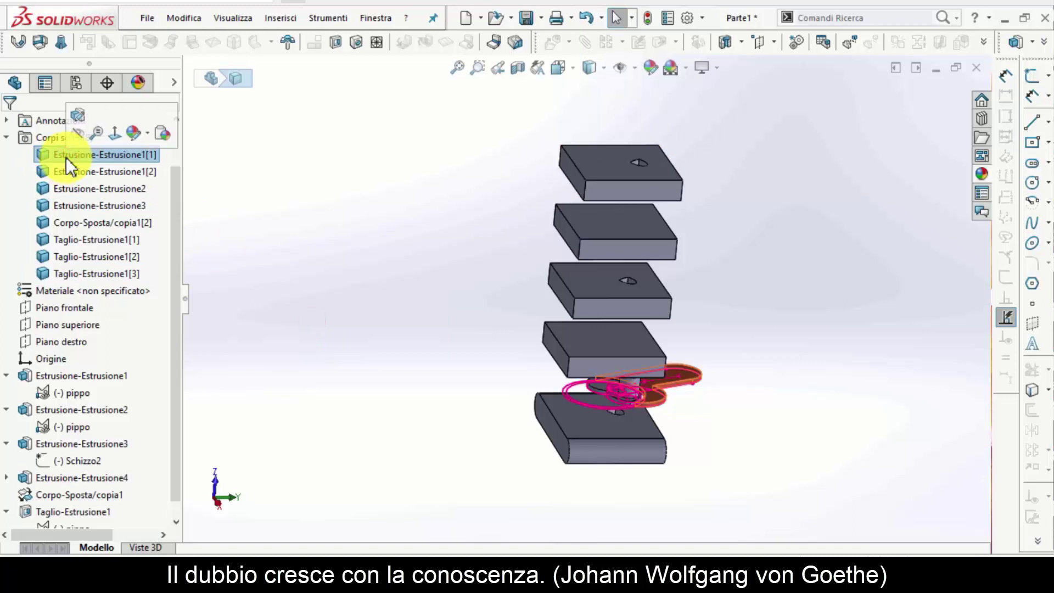
# Step: Rename the first three solid bodies to s01, s02 and s03
pyautogui.click(66, 157)
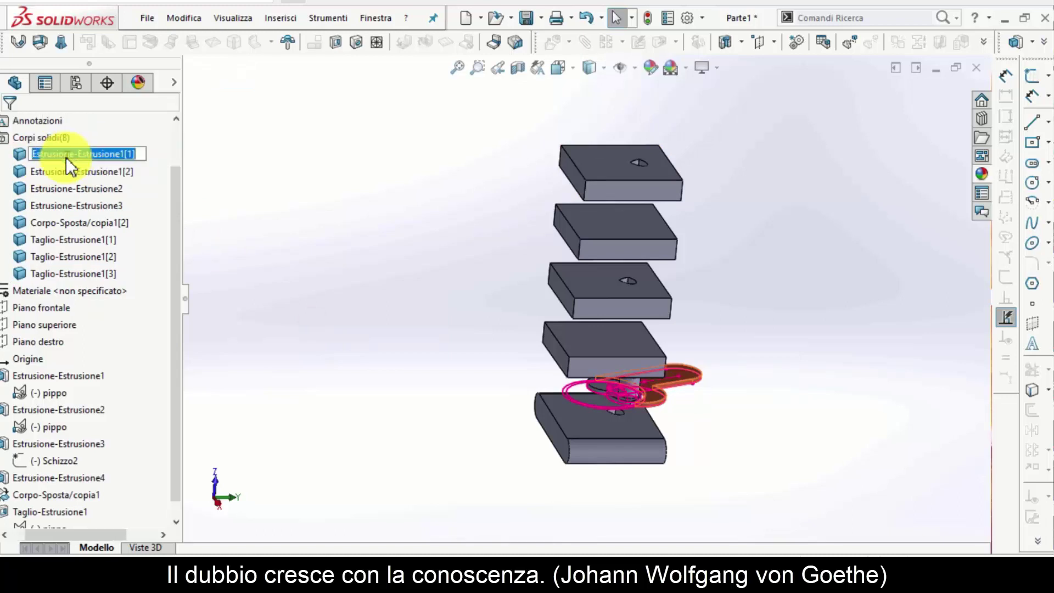
pyautogui.write('s01')
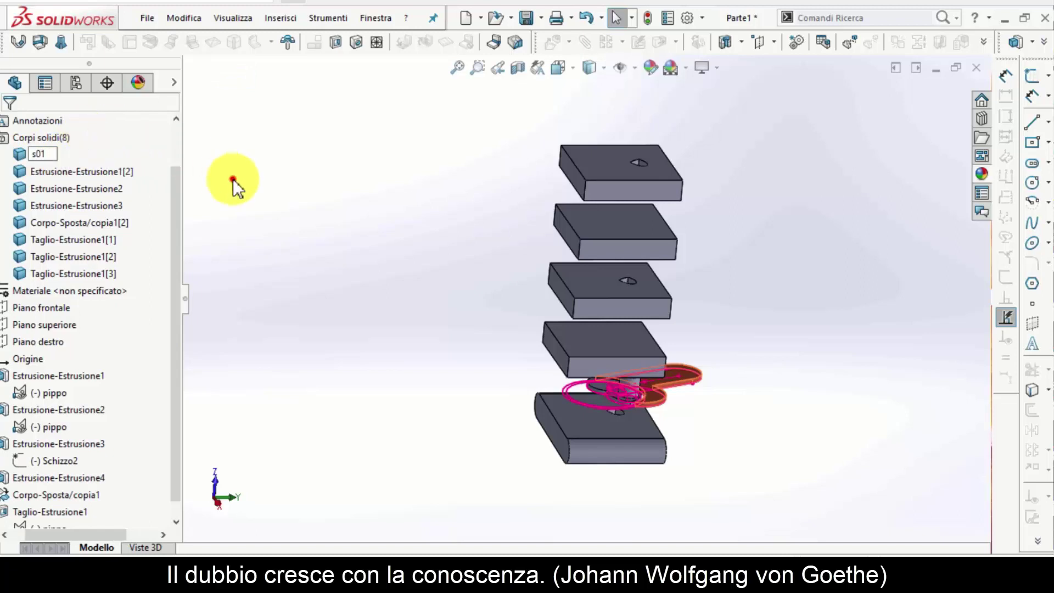
pyautogui.click(109, 171)
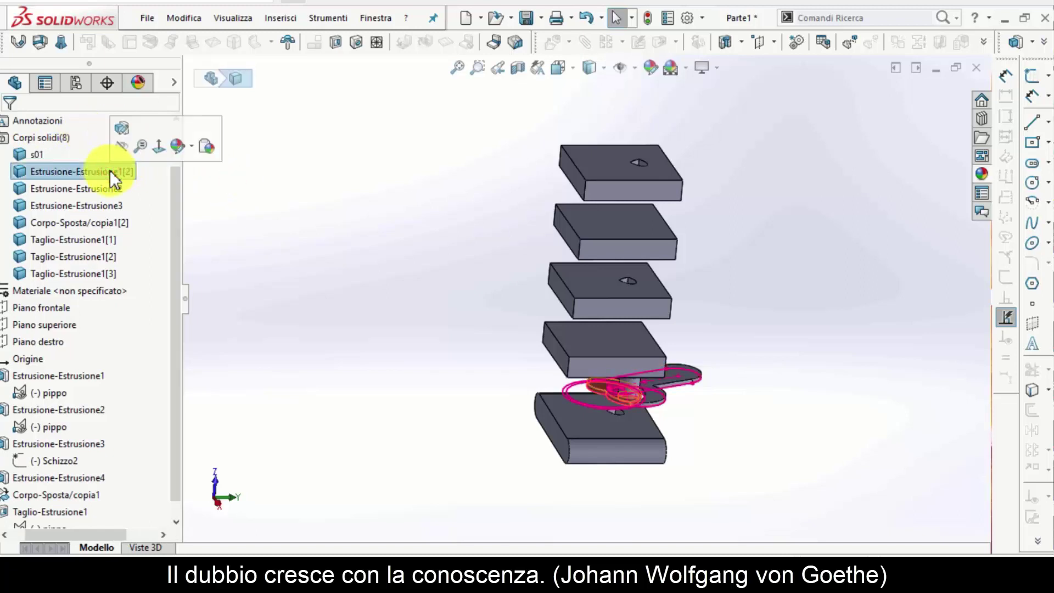
pyautogui.click(109, 170)
pyautogui.write('s')
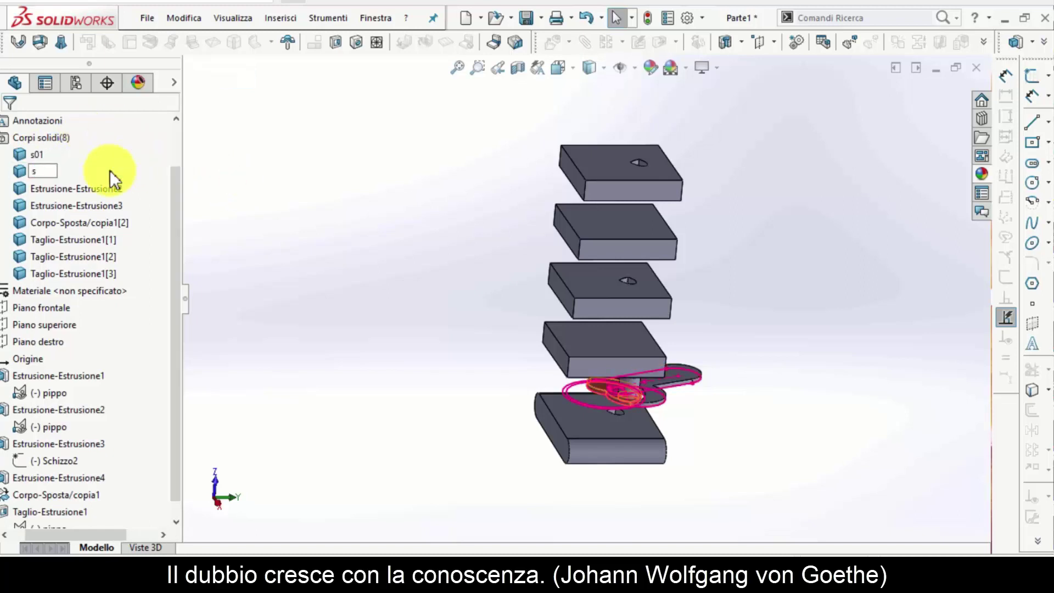
pyautogui.write('02')
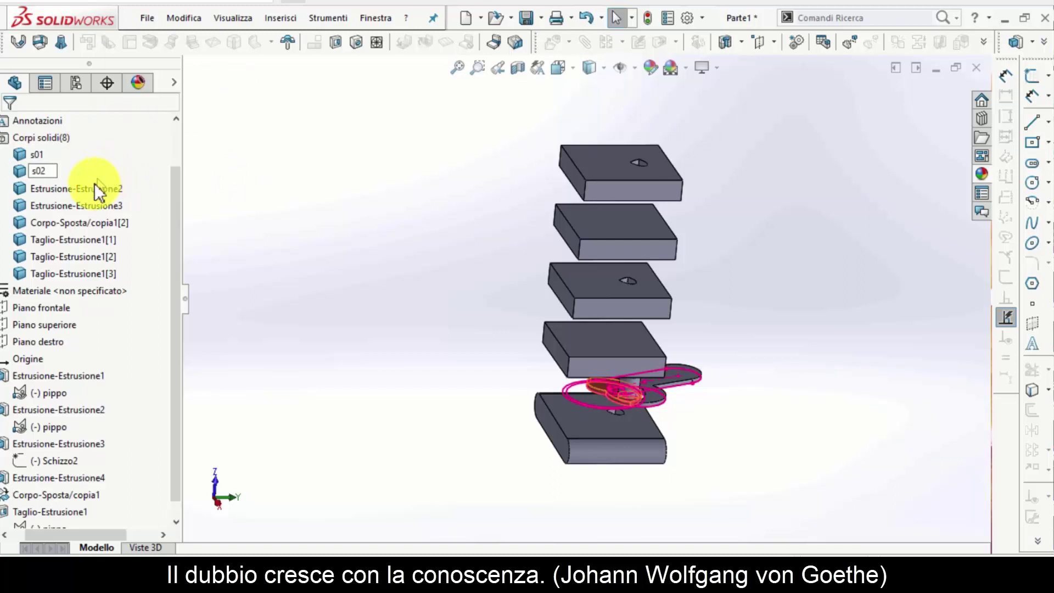
pyautogui.click(94, 183)
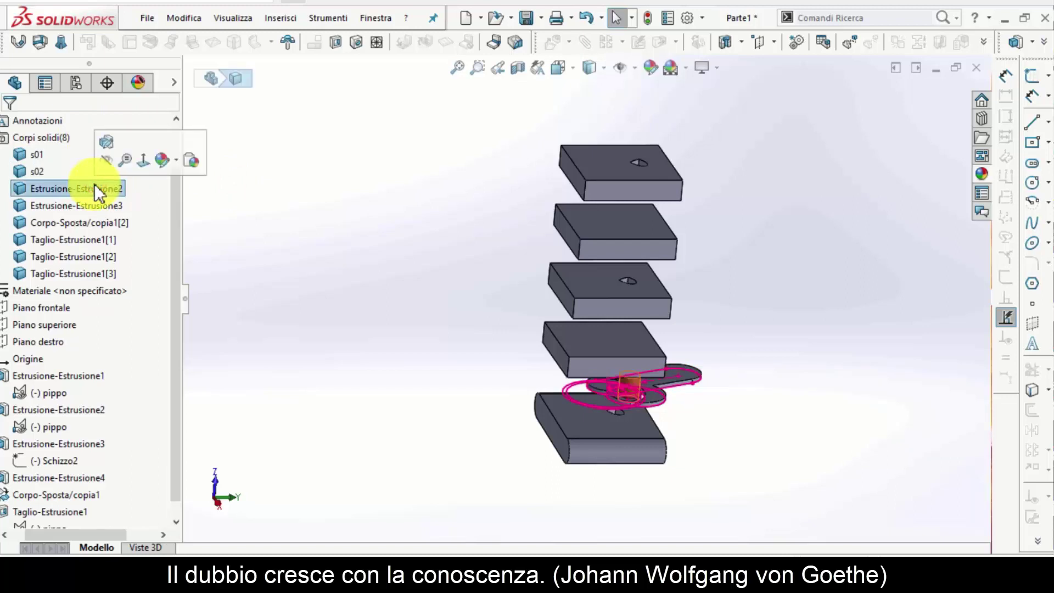
pyautogui.click(94, 187)
pyautogui.write('s')
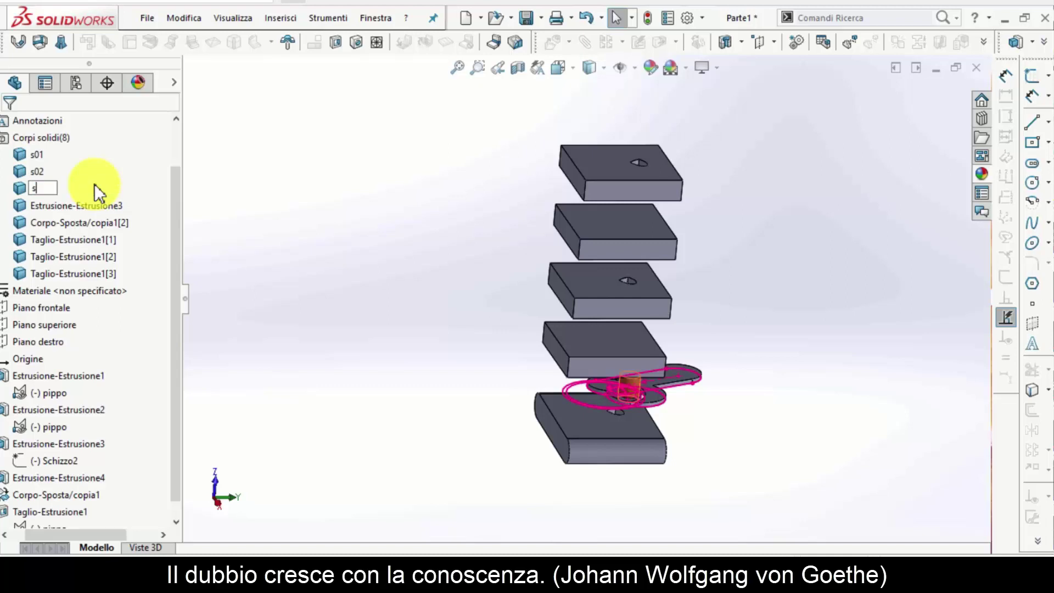
pyautogui.write('03')
pyautogui.press('Return')
# Step: Rename Estrusione-Estrusione3, Corpo-Sposta/copia1[2] and Taglio-Estrusione1[1] to s04, s05 and s06
pyautogui.click(79, 203)
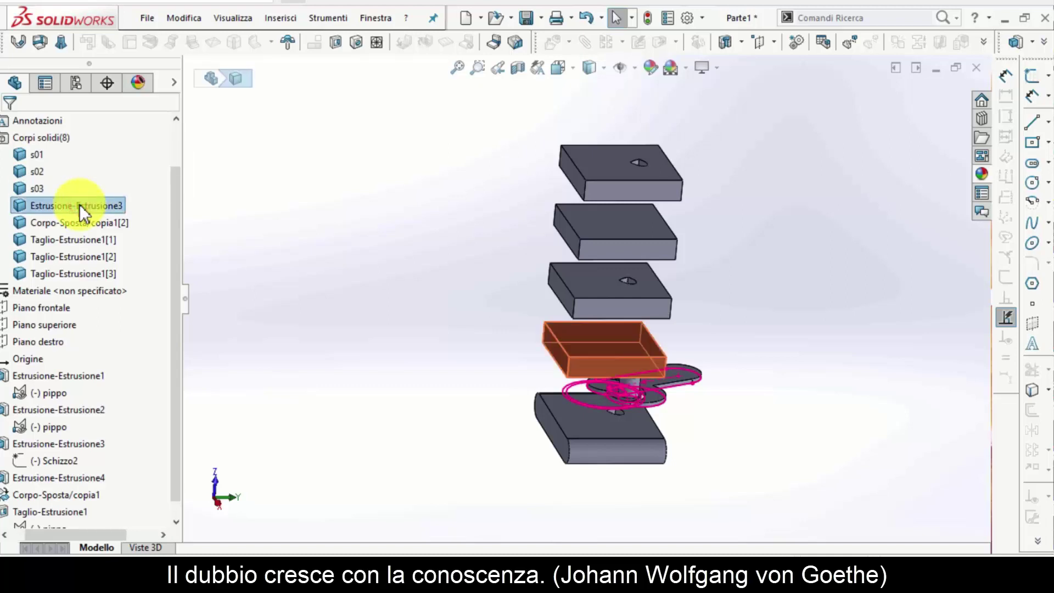
pyautogui.write('s0')
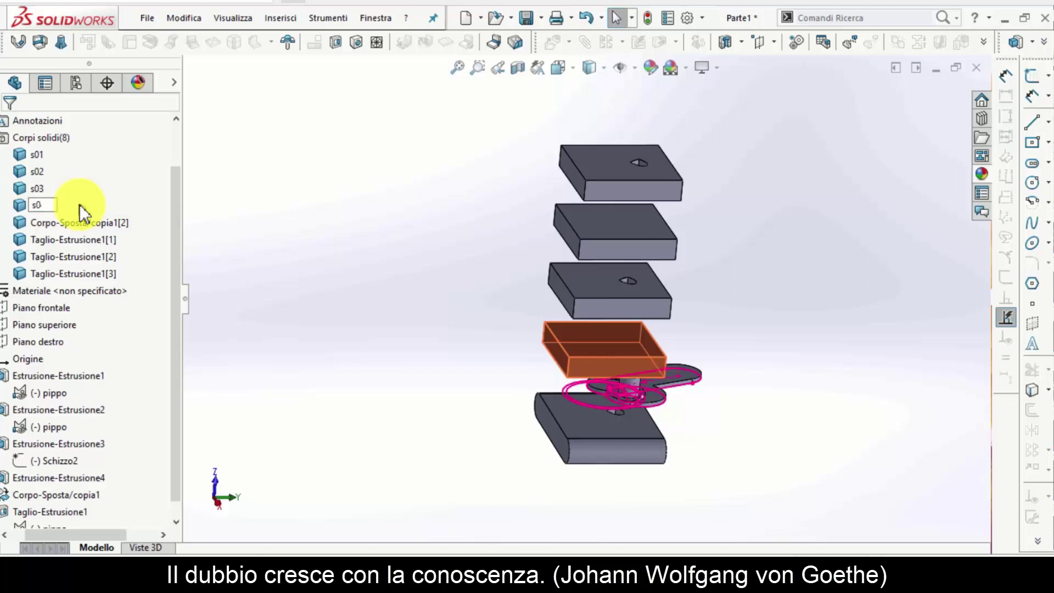
pyautogui.write('4')
pyautogui.press('Return')
pyautogui.click(81, 217)
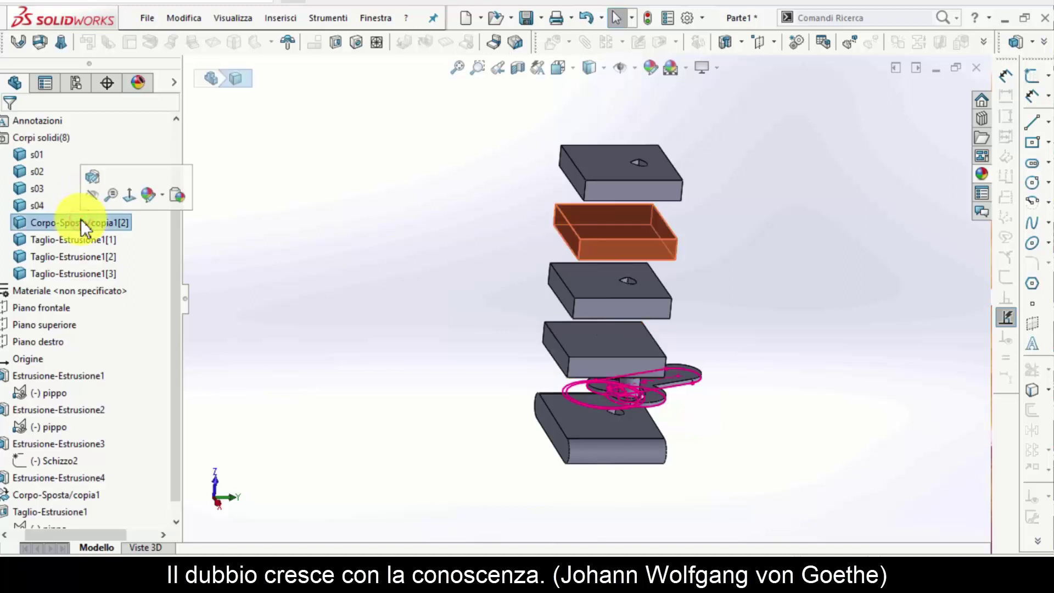
pyautogui.click(81, 219)
pyautogui.write('s0')
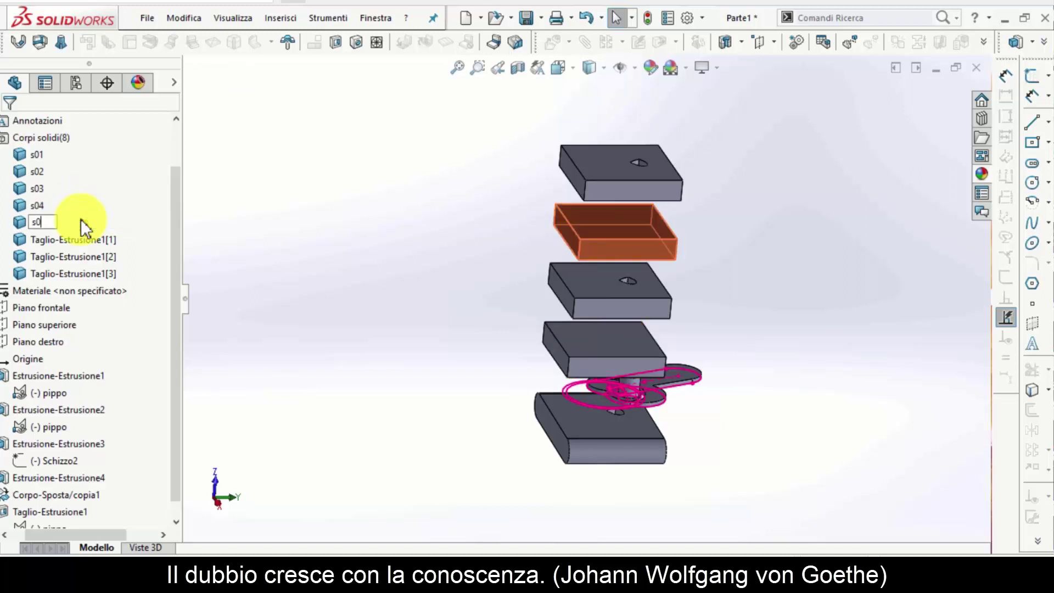
pyautogui.write('5')
pyautogui.press('Return')
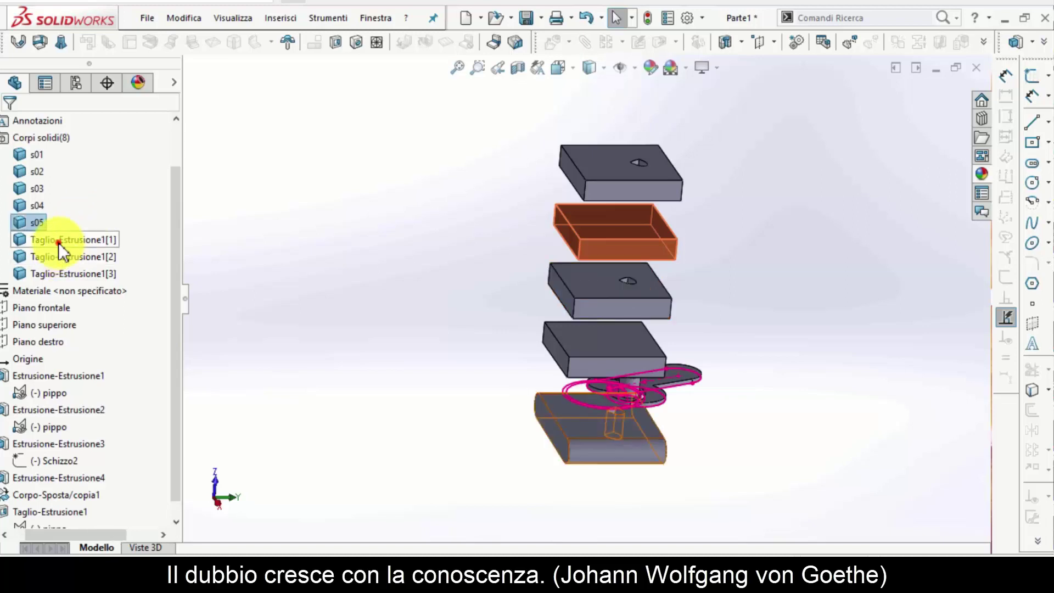
pyautogui.click(58, 242)
pyautogui.click(59, 242)
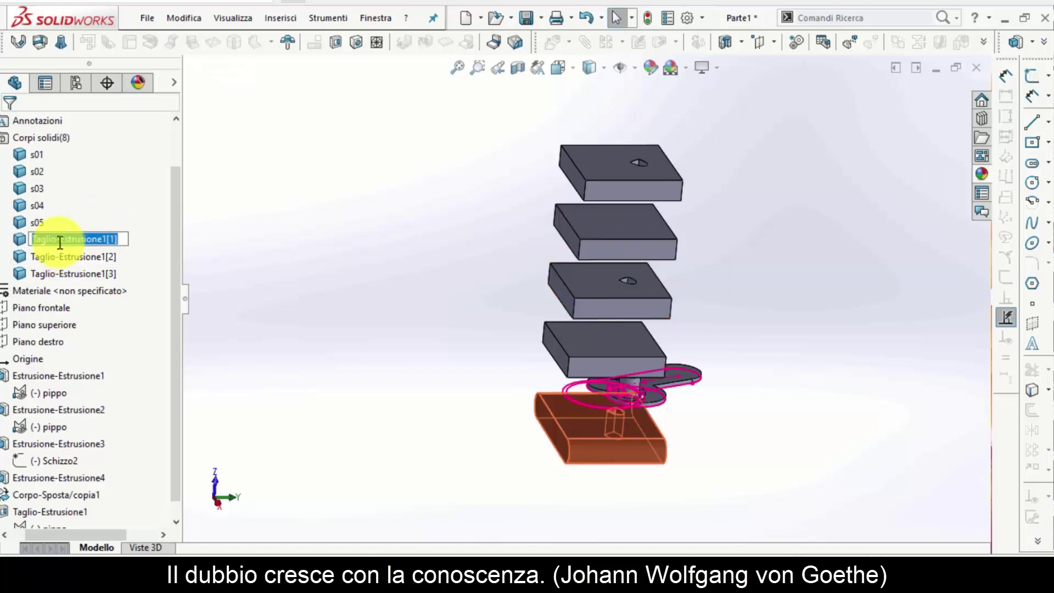
pyautogui.write('s06')
pyautogui.press('Return')
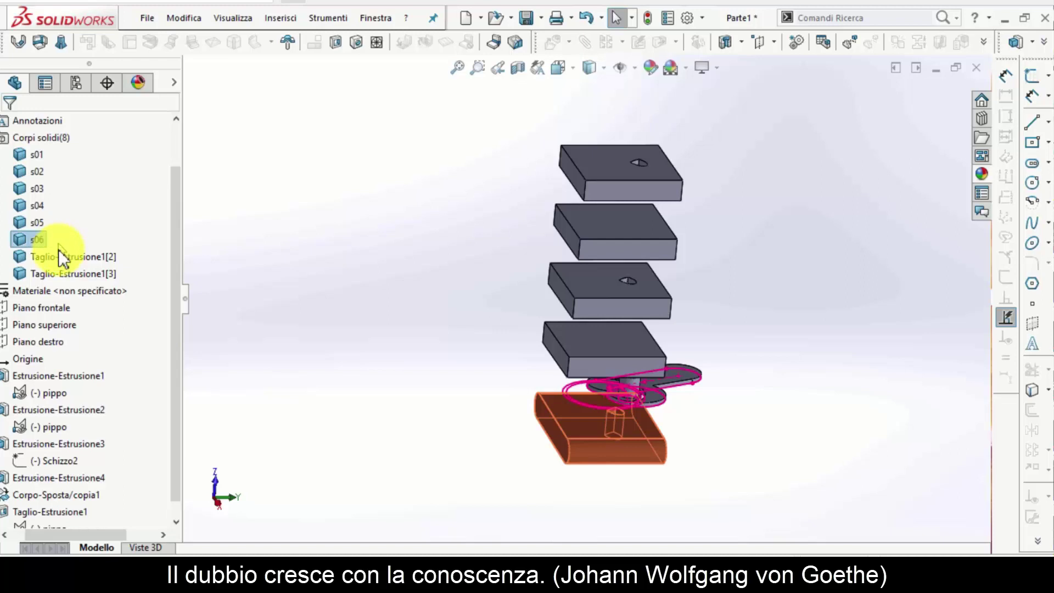
# Step: Rename Taglio-Estrusione1[2] and Taglio-Estrusione1[3] to s07 and s08
pyautogui.click(58, 254)
pyautogui.click(59, 254)
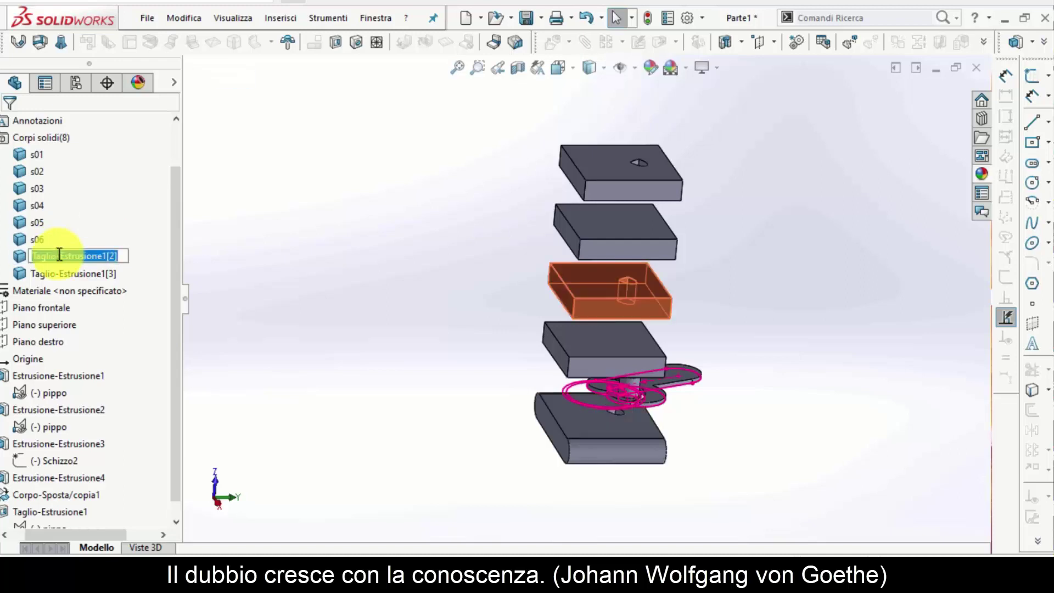
pyautogui.write('s07')
pyautogui.press('Return')
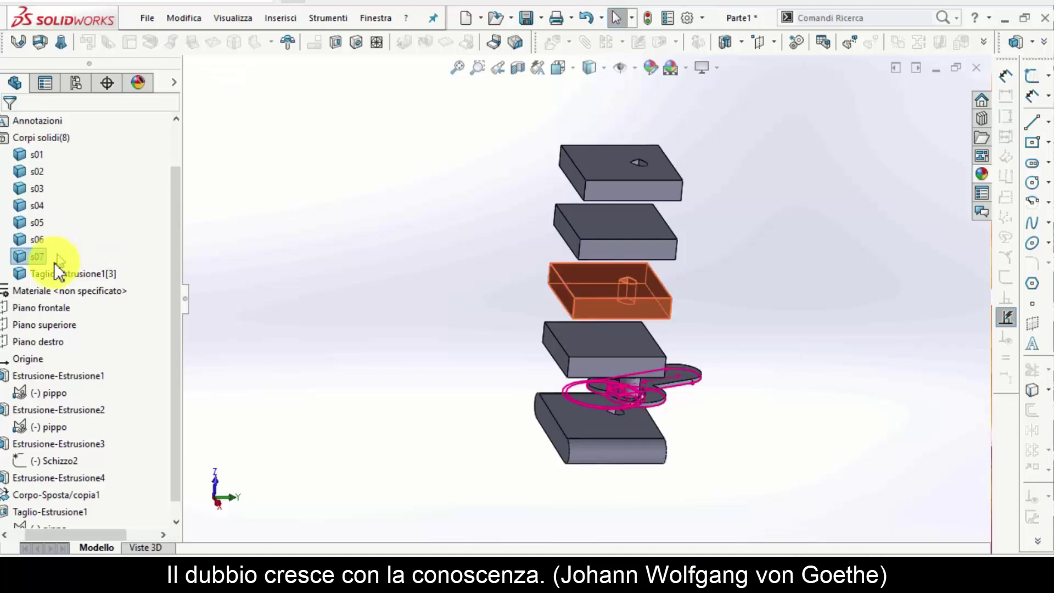
pyautogui.click(53, 269)
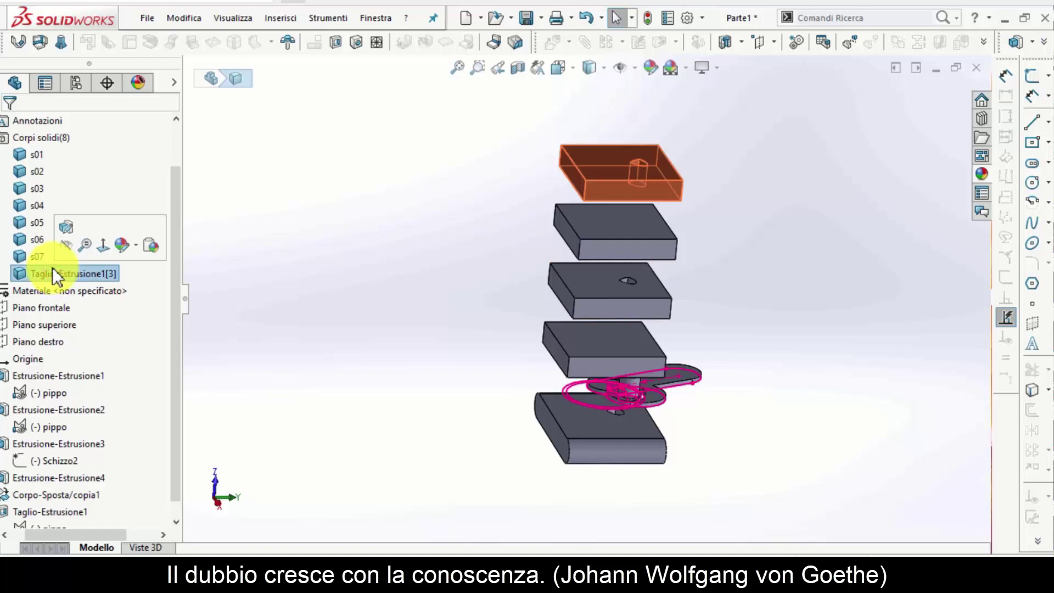
pyautogui.click(51, 268)
pyautogui.write('s08')
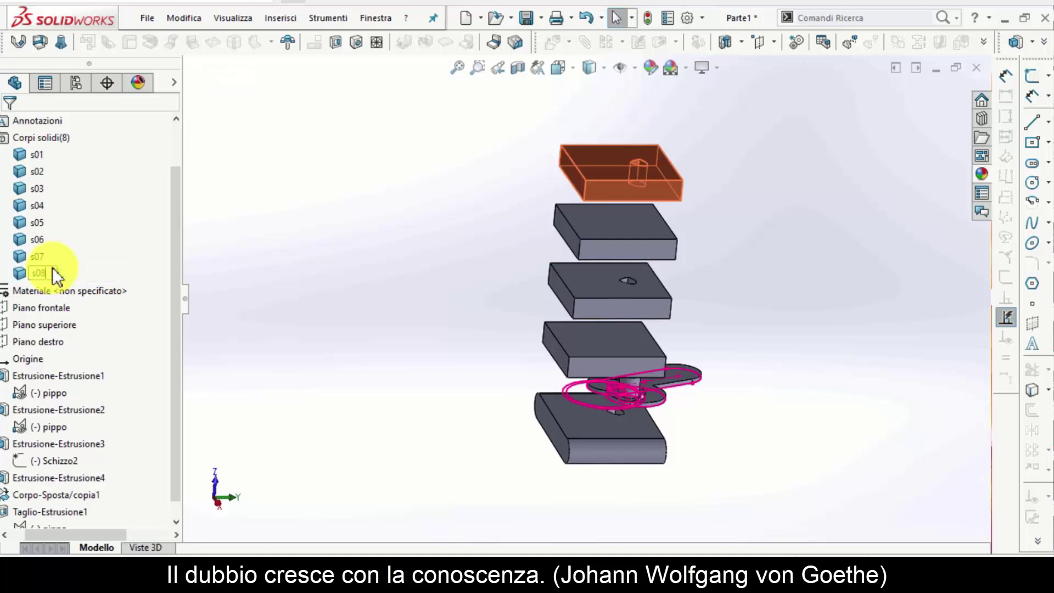
pyautogui.click(343, 259)
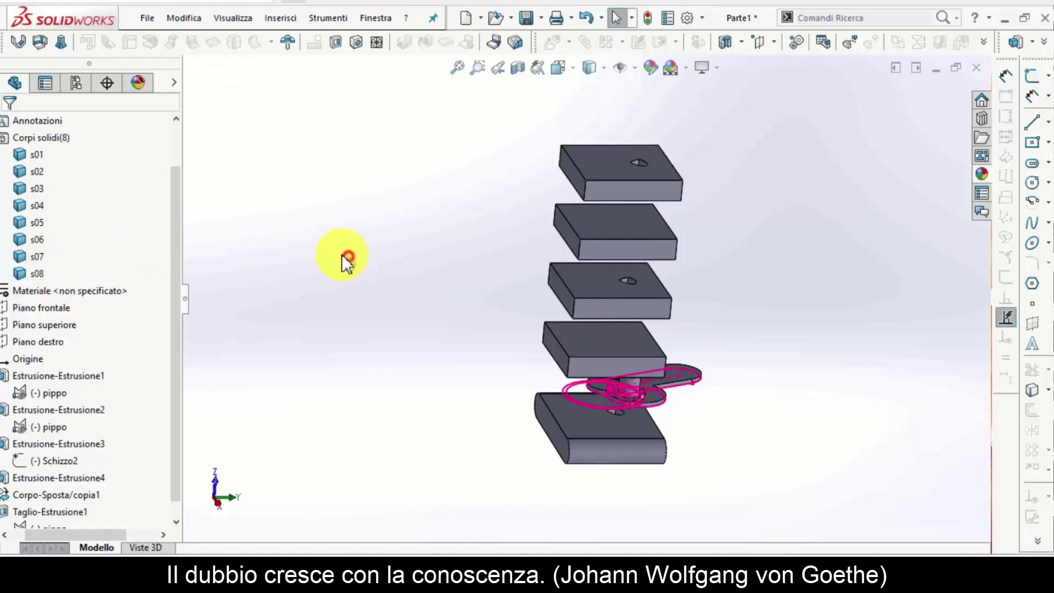
pyautogui.click(39, 151)
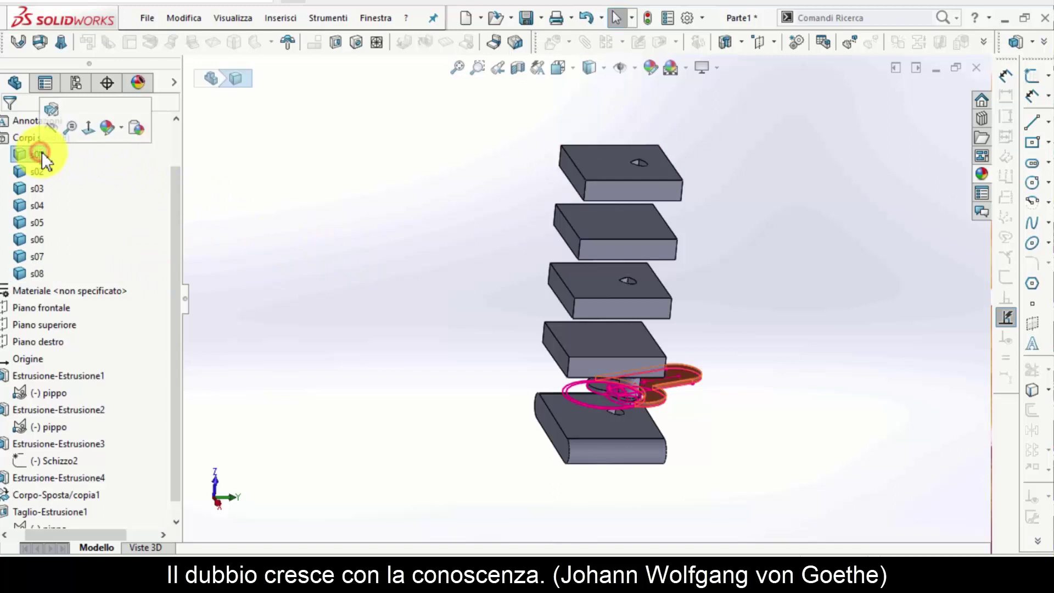
# Step: Insert bodies s01–s08 into a new part, Parte4, cancelling its Save As prompt
pyautogui.keyDown('shift'); pyautogui.click(38, 269); pyautogui.keyUp('shift')
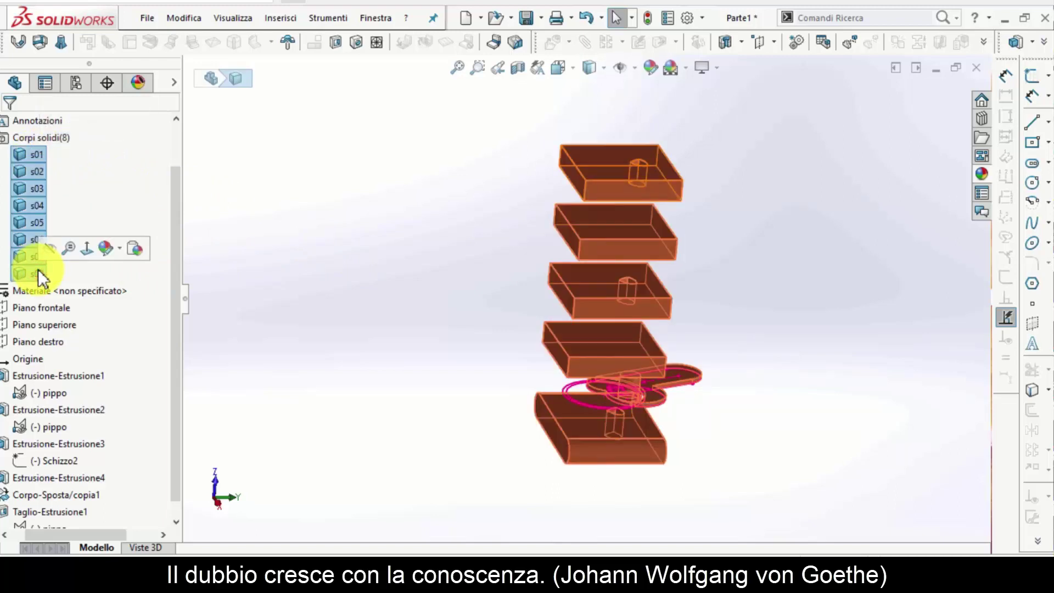
pyautogui.rightClick(38, 269)
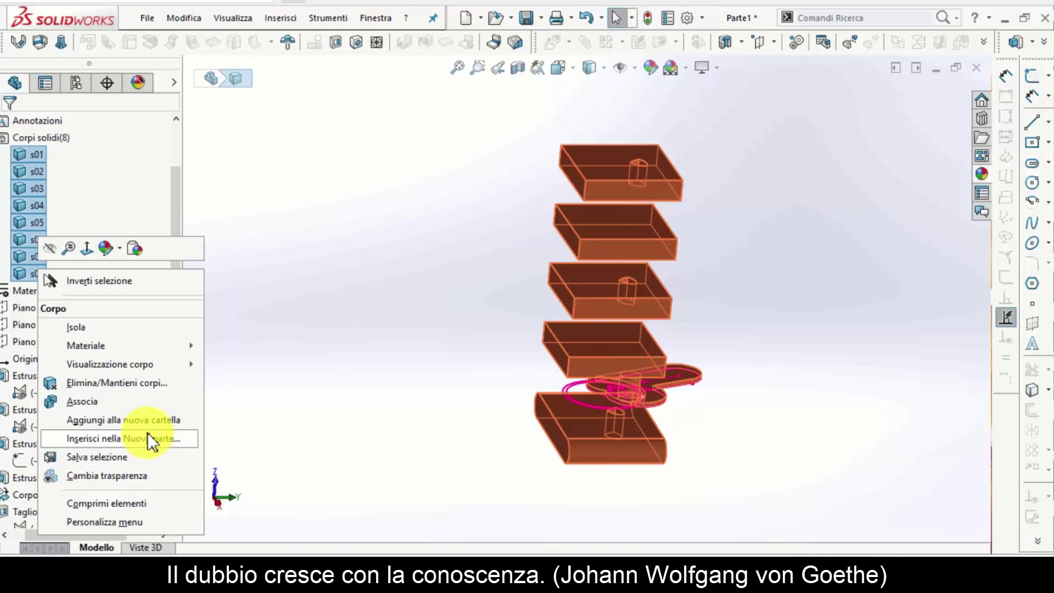
pyautogui.click(147, 432)
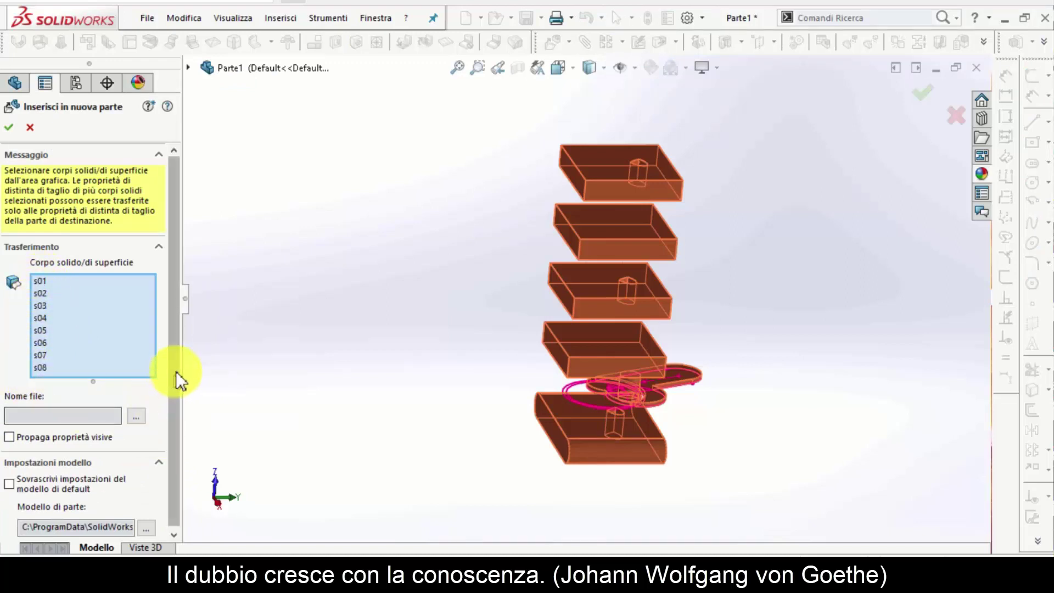
pyautogui.moveTo(175, 375); pyautogui.dragTo(164, 444)
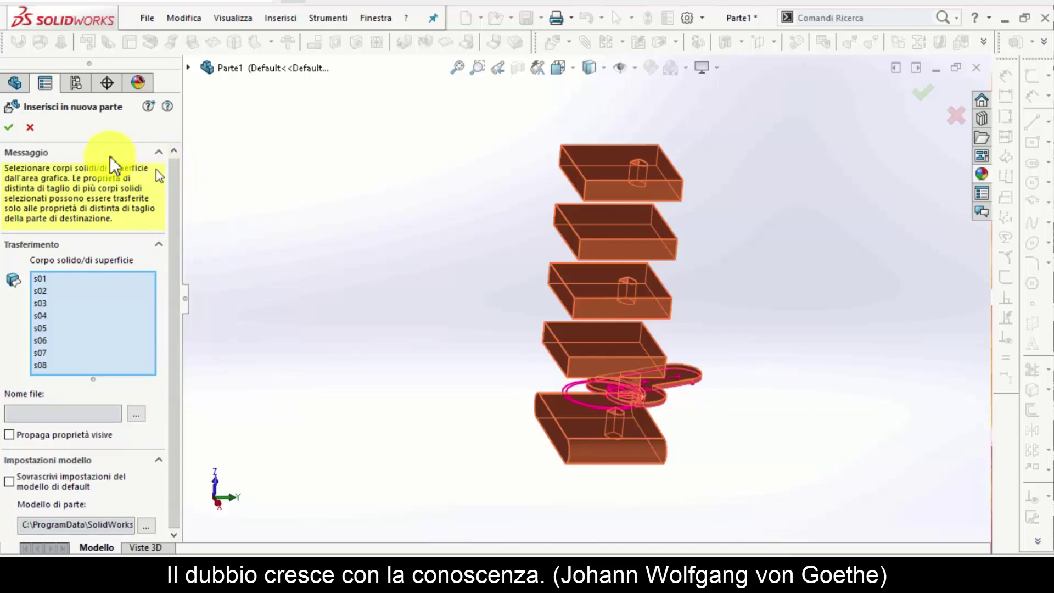
pyautogui.click(8, 130)
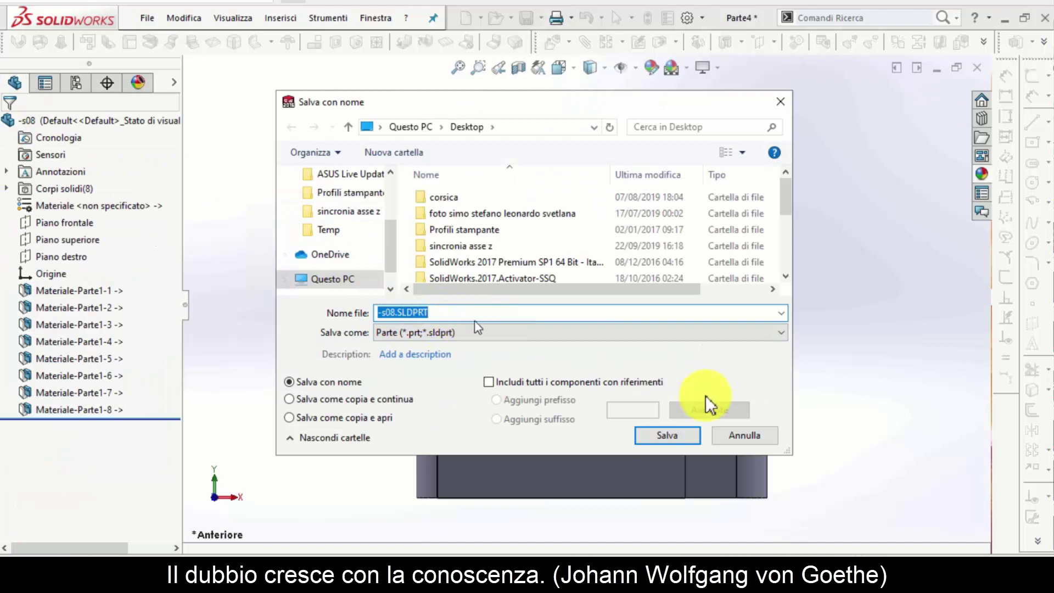
pyautogui.click(745, 436)
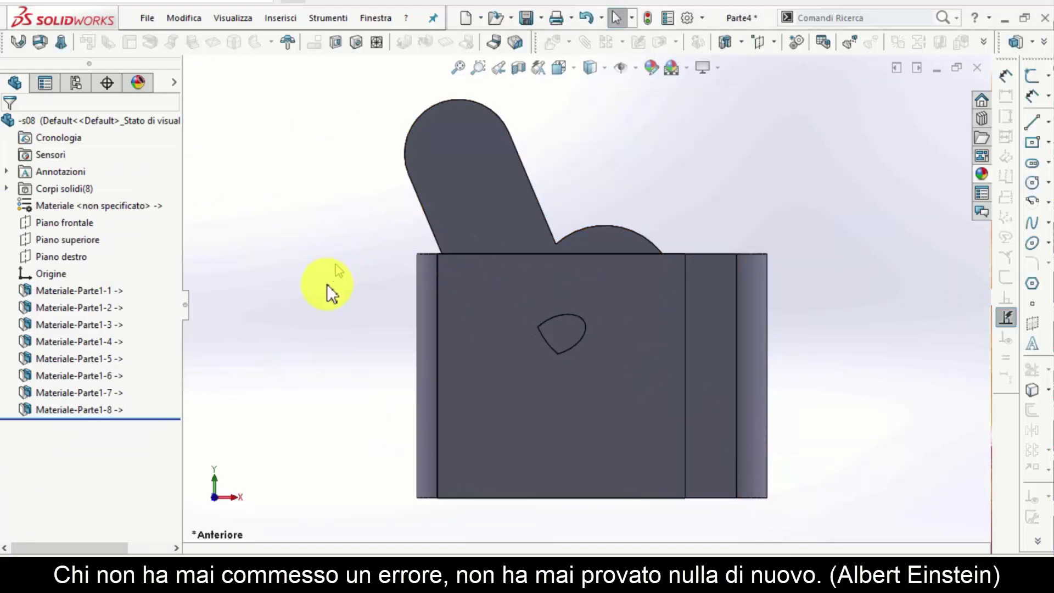
# Step: Orbit and zoom the new part to inspect its bodies in 3D
pyautogui.moveTo(327, 284); pyautogui.dragTo(313, 299, button='middle')
pyautogui.scroll(3, 313, 298)
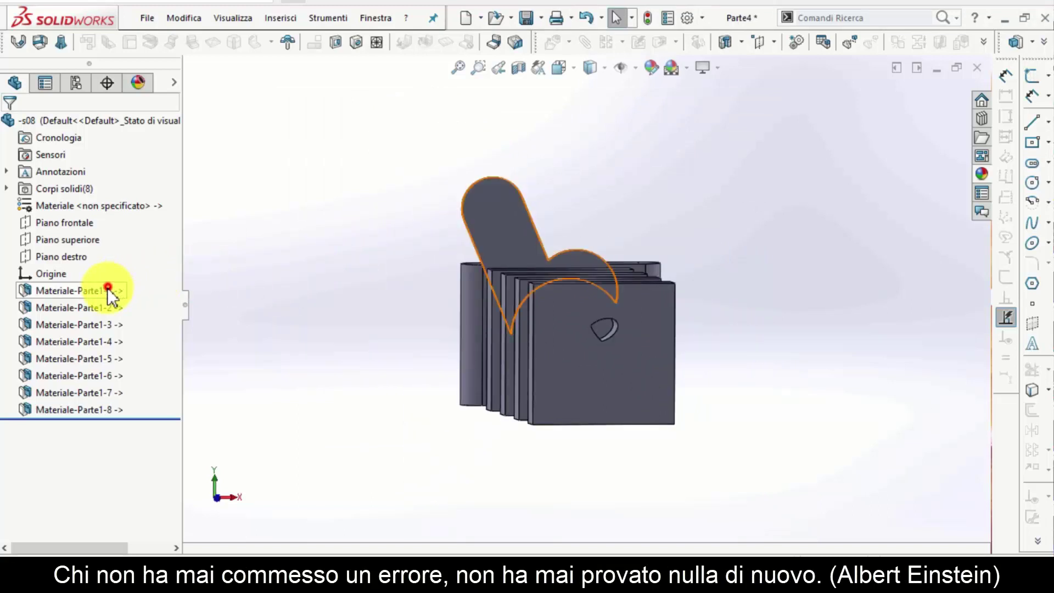
pyautogui.click(108, 290)
pyautogui.click(322, 292)
pyautogui.scroll(2, 383, 302)
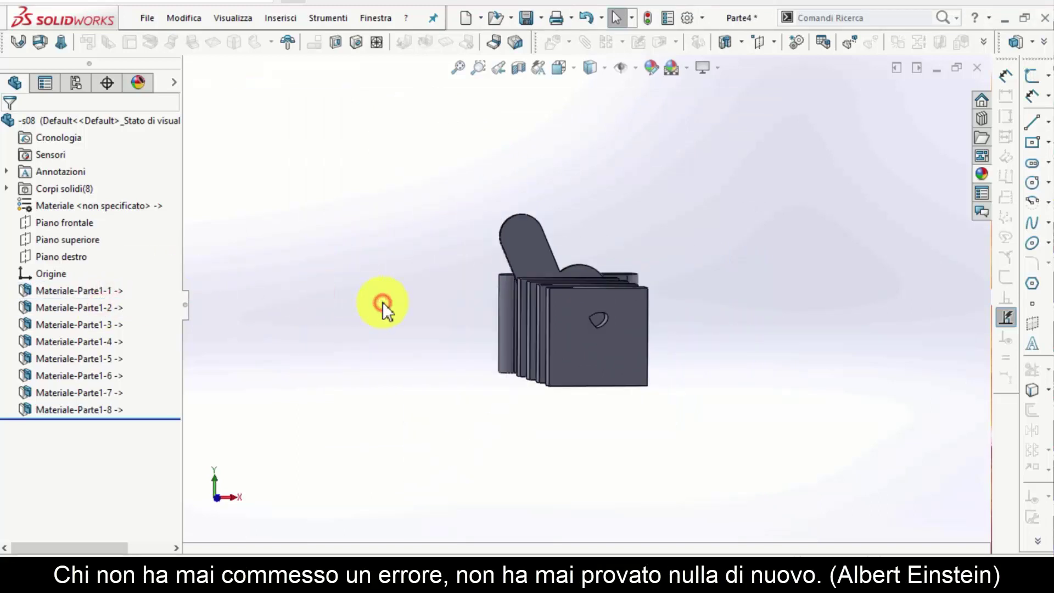
# Step: Return to Parte1 and bring up its Save As dialog with Ctrl+S
pyautogui.click(383, 16)
pyautogui.moveTo(440, 161)
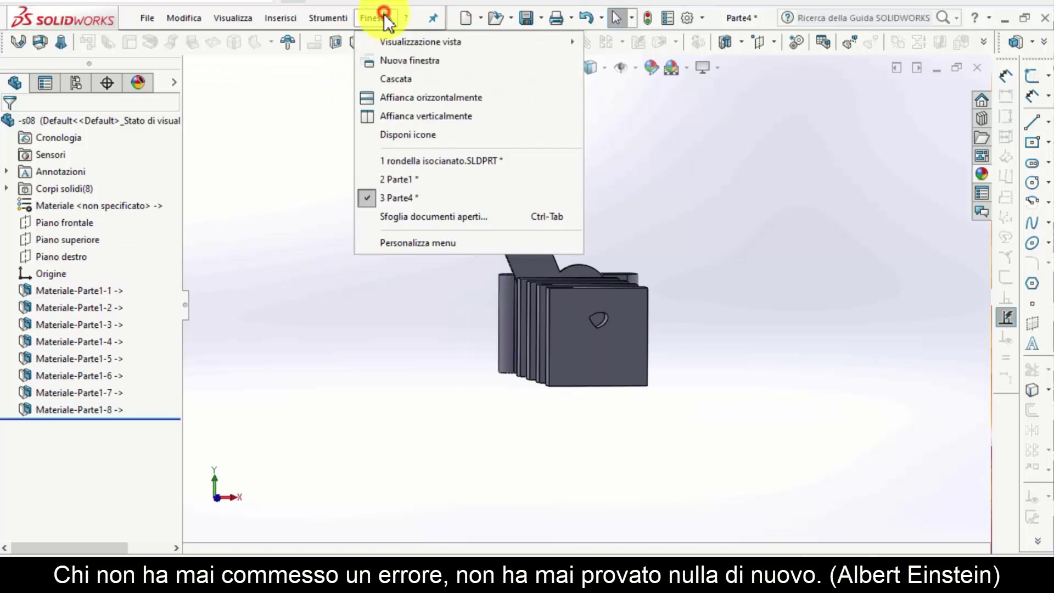
pyautogui.click(394, 181)
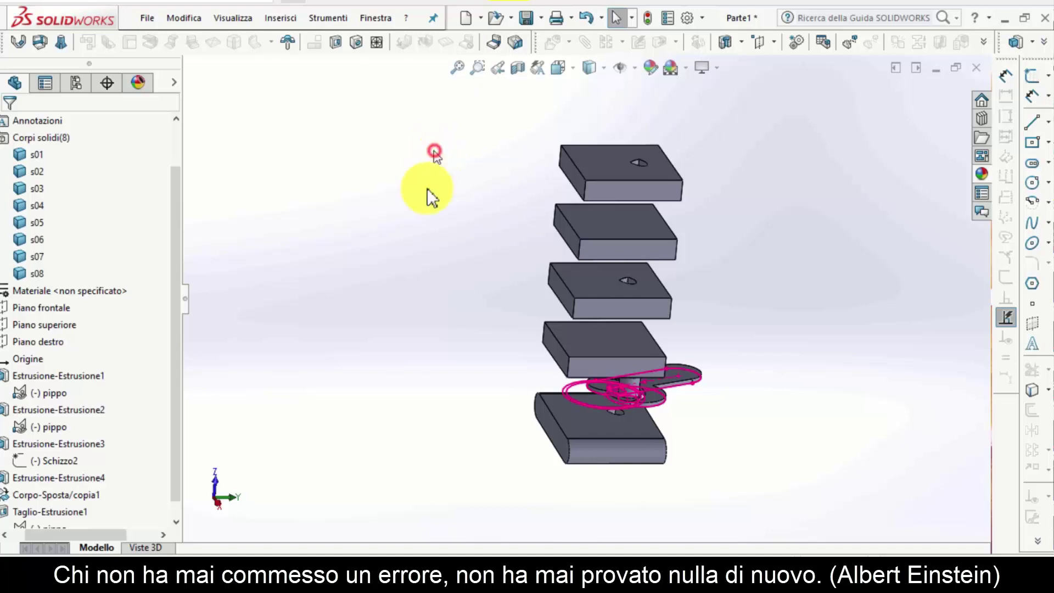
pyautogui.click(431, 249)
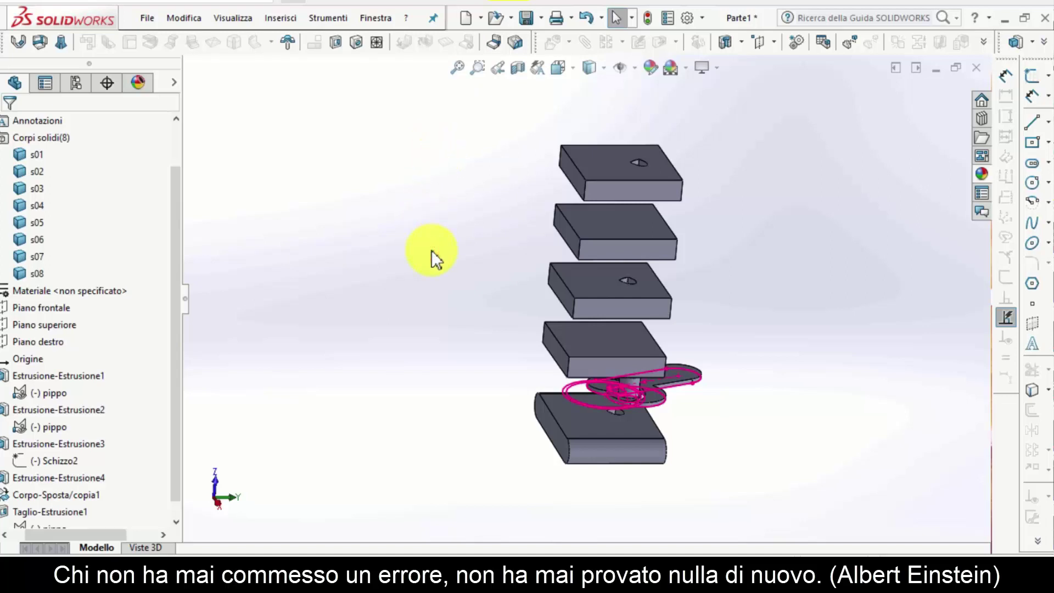
pyautogui.hotkey('ctrl', 's')
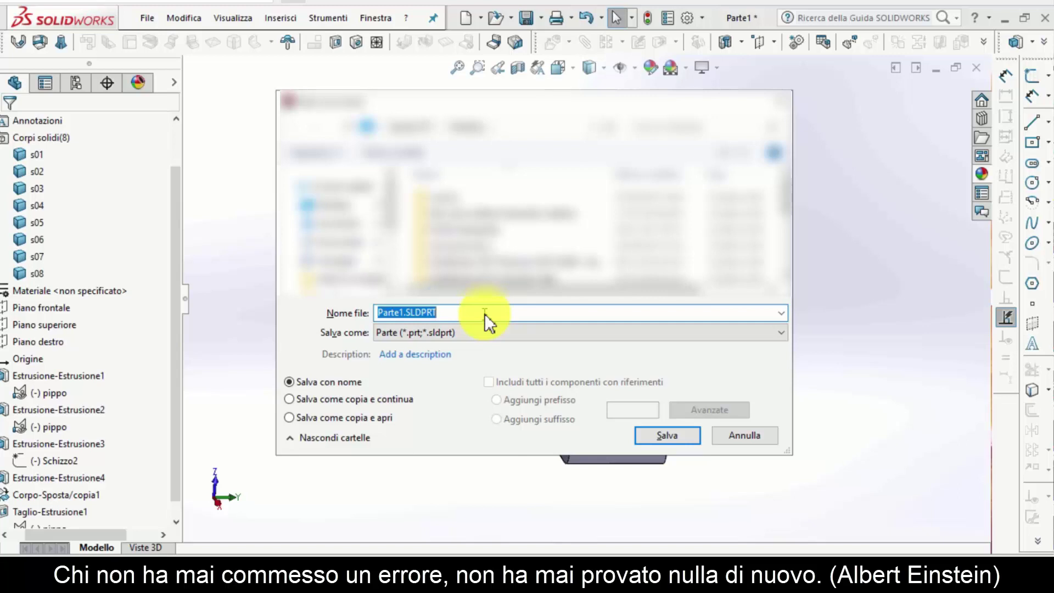
# Step: Save the multibody part as aa.SLDPRT
pyautogui.write('aa')
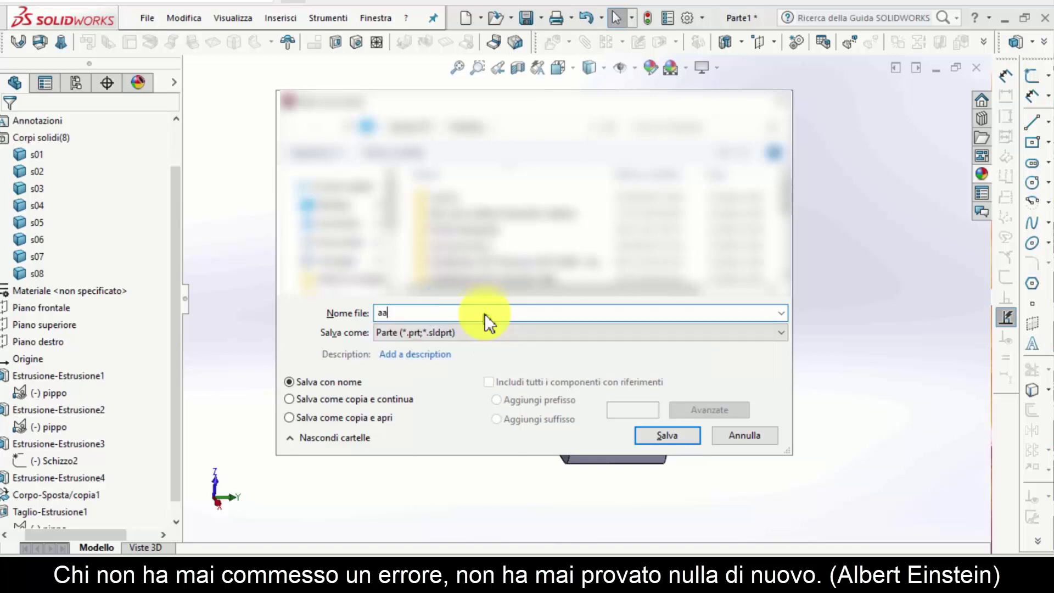
pyautogui.click(681, 435)
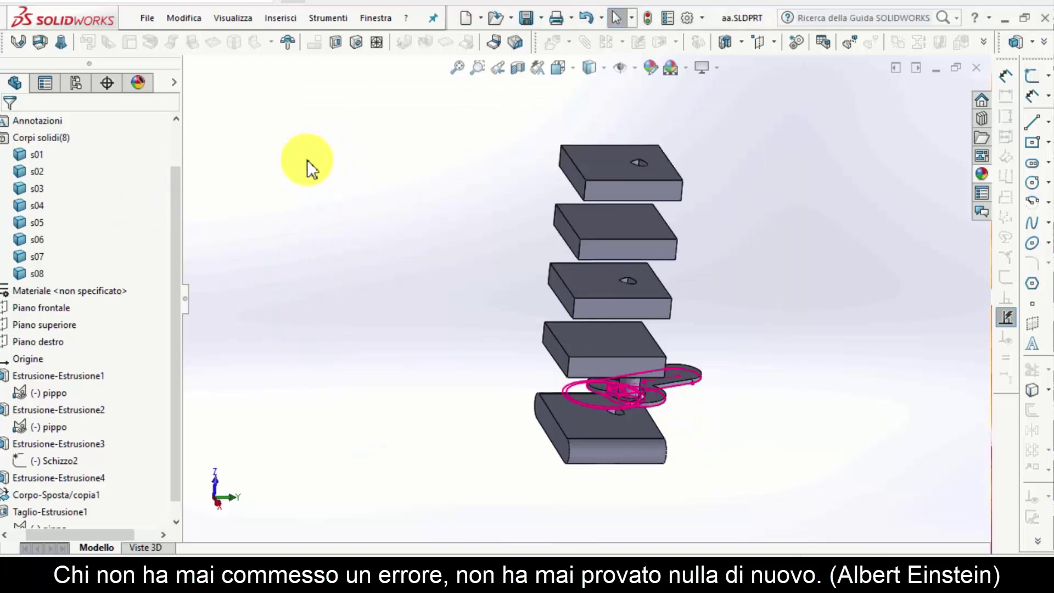
# Step: Select bodies s01–s08 and send them all to Inserisci nella Nuova parte
pyautogui.click(39, 154)
pyautogui.click(477, 200)
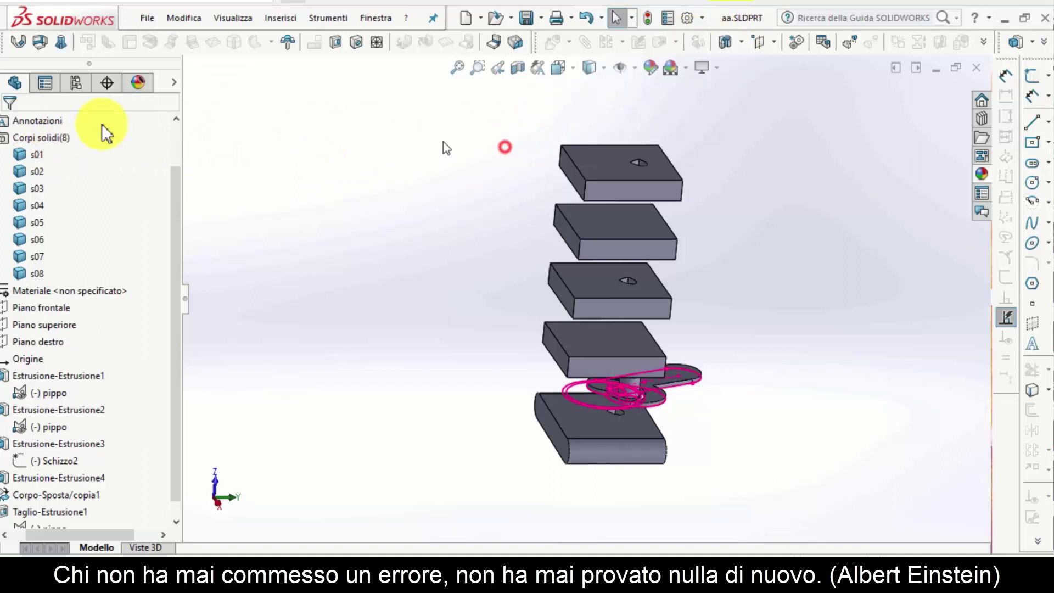
pyautogui.click(31, 151)
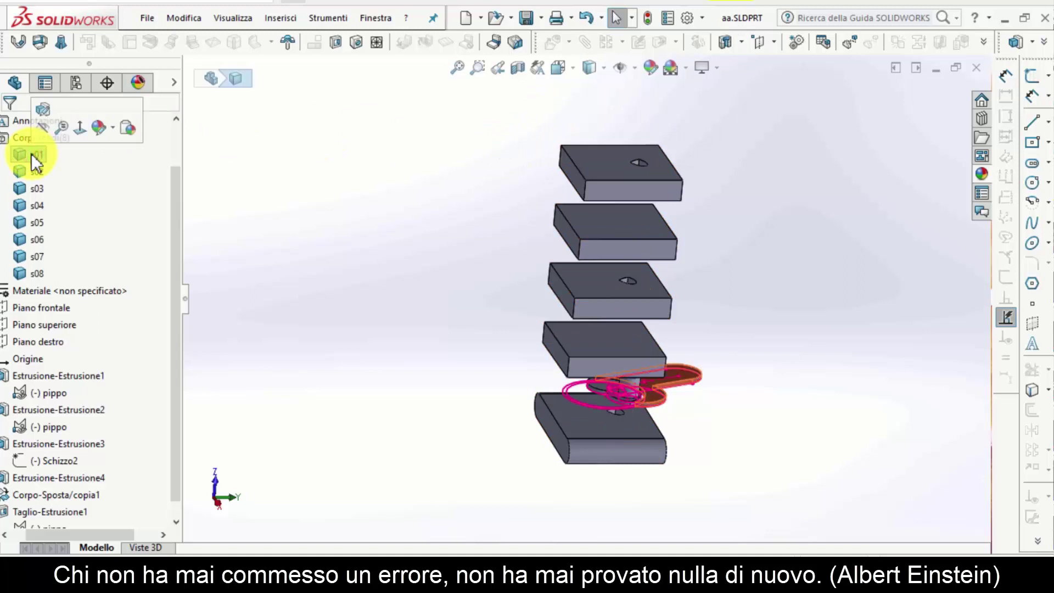
pyautogui.moveTo(31, 155); pyautogui.dragTo(34, 270)
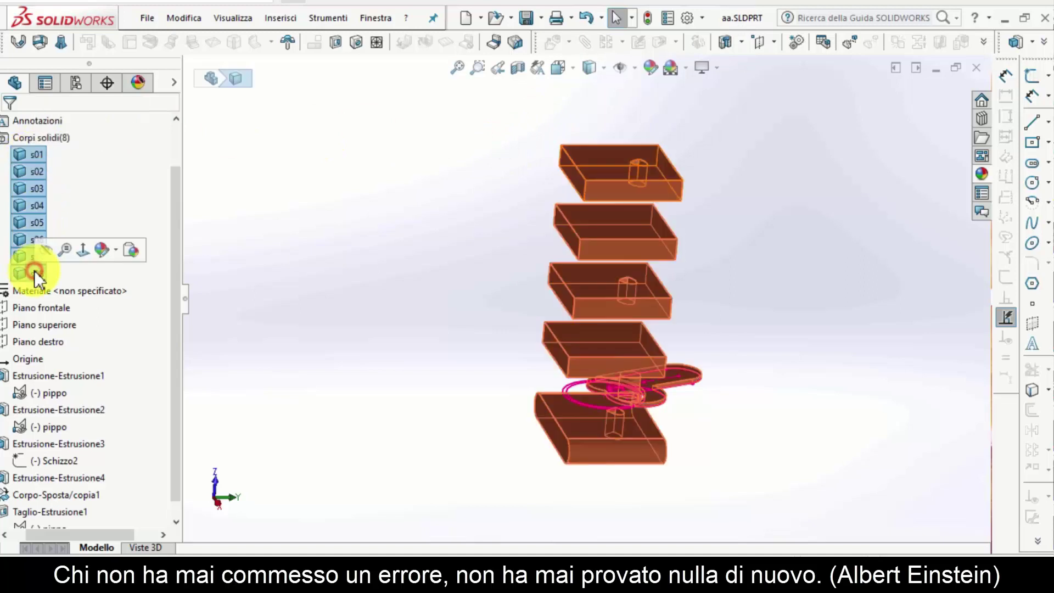
pyautogui.rightClick(34, 270)
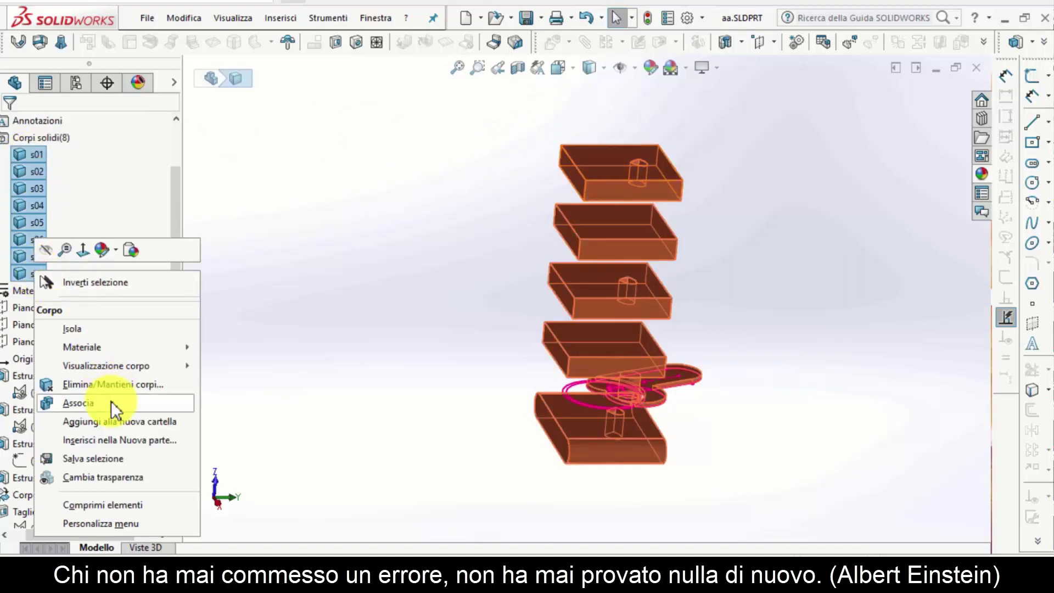
pyautogui.click(110, 446)
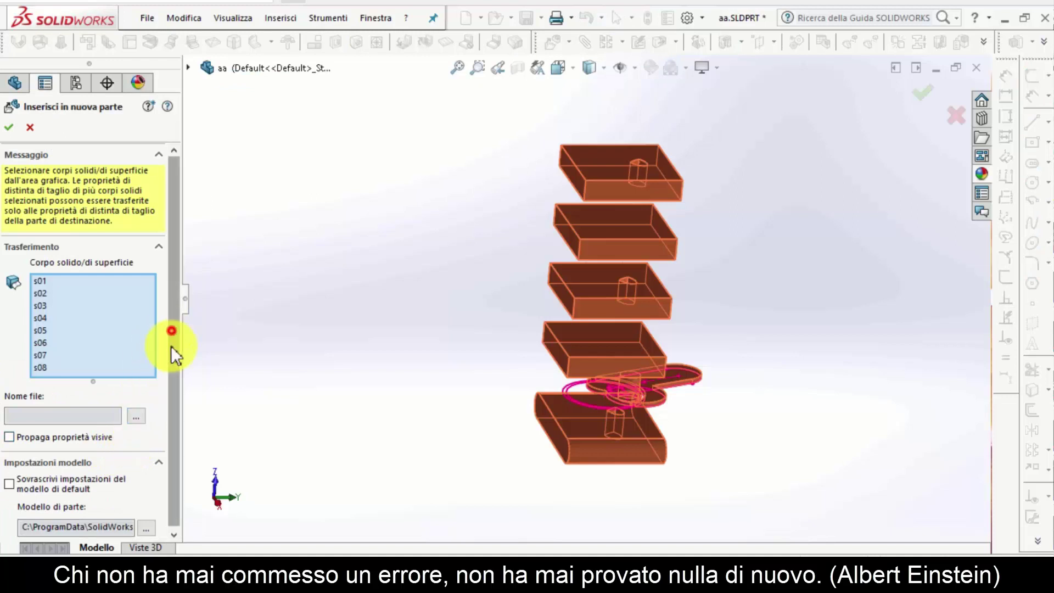
pyautogui.moveTo(170, 331); pyautogui.dragTo(168, 363)
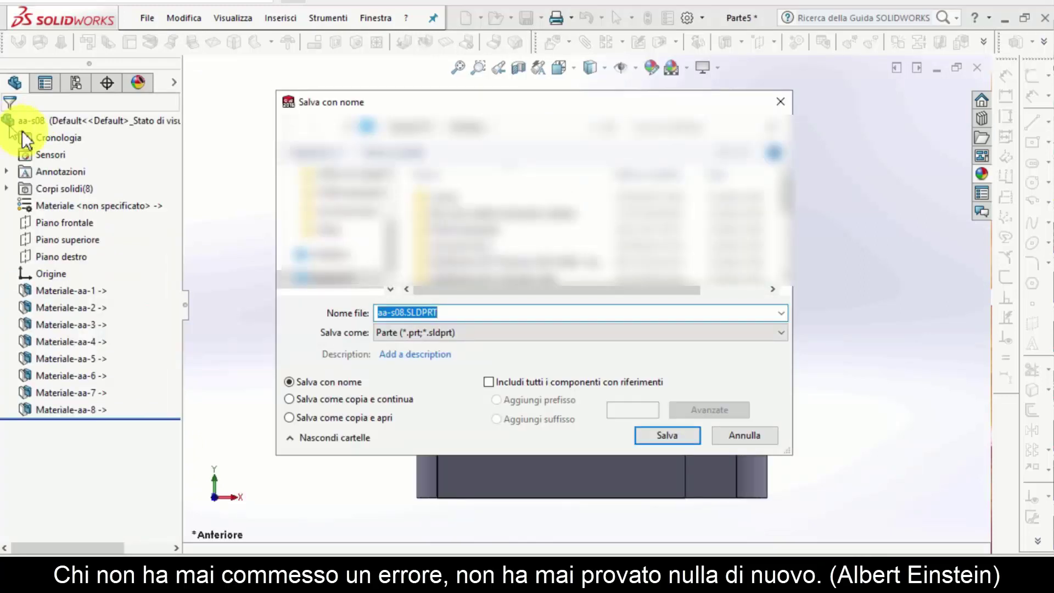
# Step: Save the new part as aa-s08.SLDPRT and highlight bodies Materiale-aa-2 and Materiale-aa-5
pyautogui.click(673, 430)
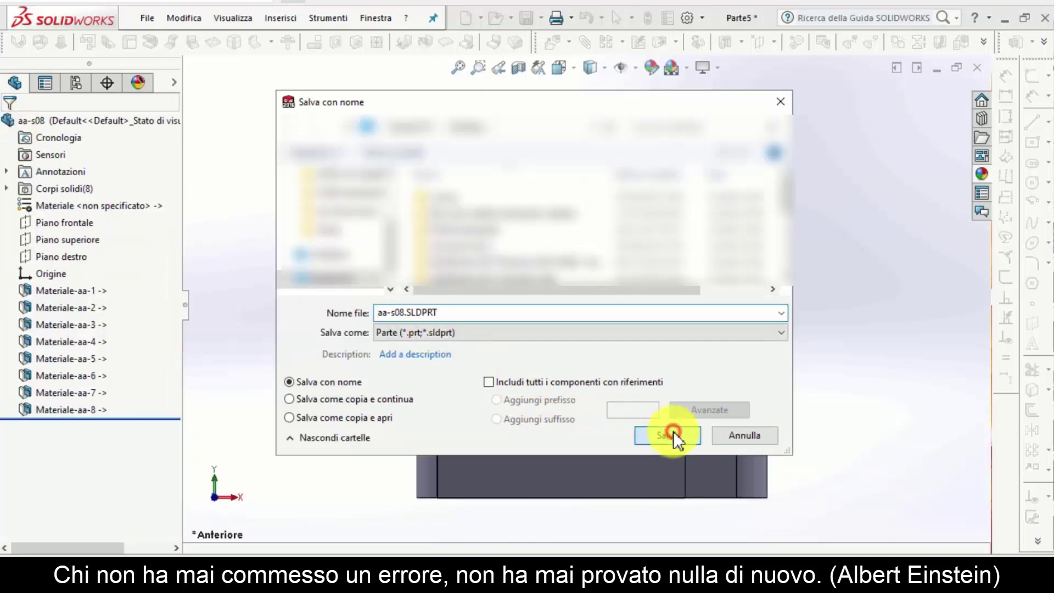
pyautogui.moveTo(344, 244); pyautogui.dragTo(444, 308, button='middle')
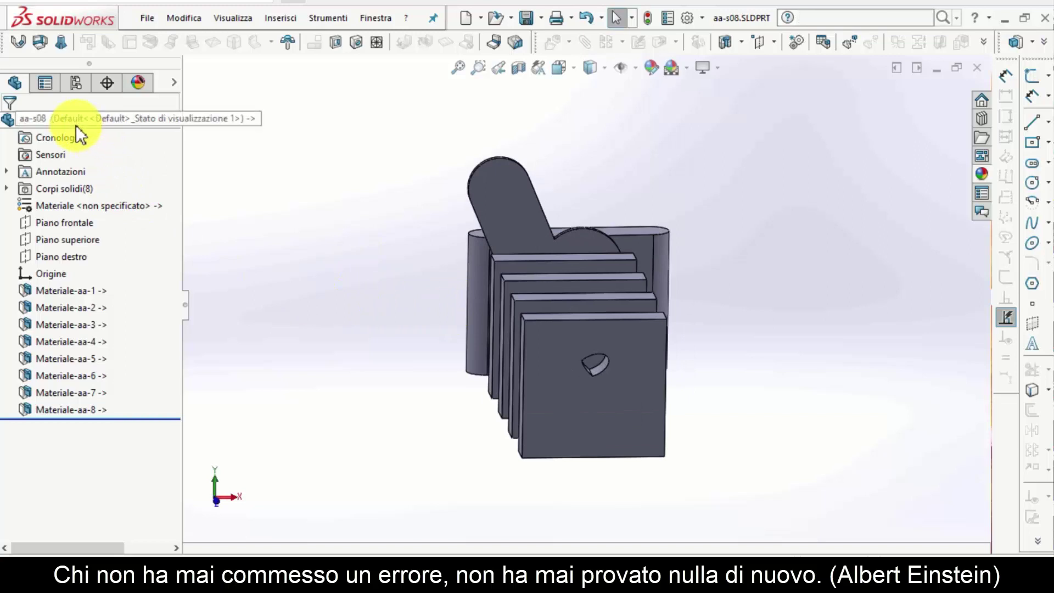
pyautogui.click(83, 306)
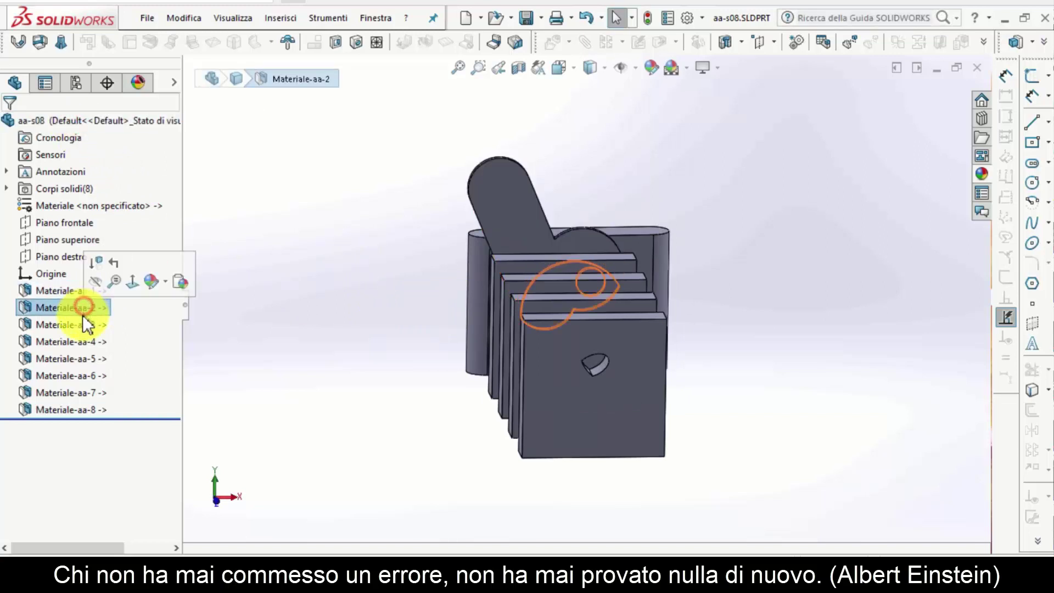
pyautogui.click(78, 357)
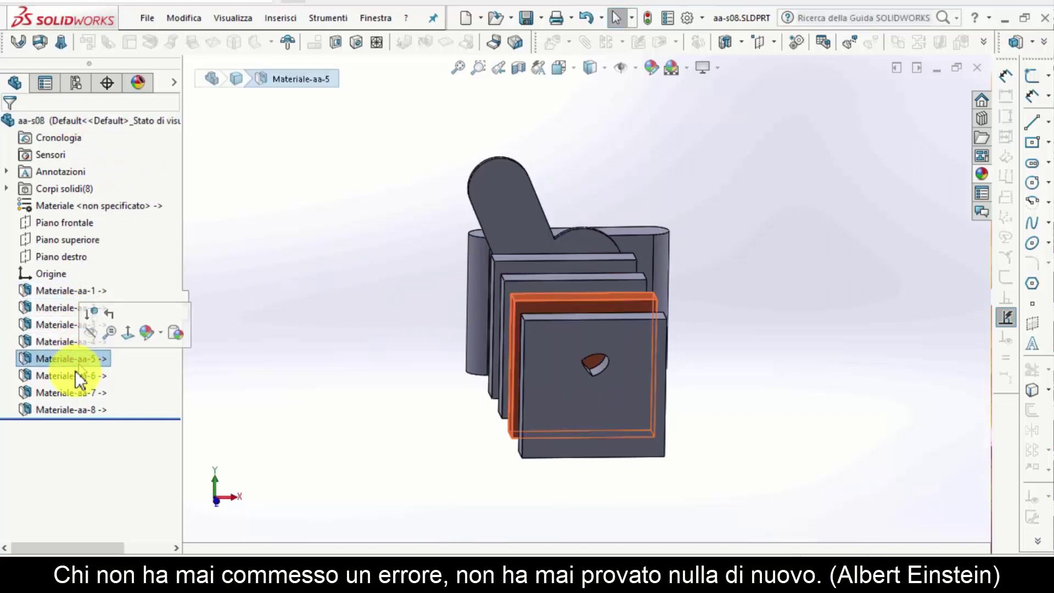
pyautogui.keyDown('ctrl'); pyautogui.click(75, 376); pyautogui.keyUp('ctrl')
pyautogui.click(305, 285)
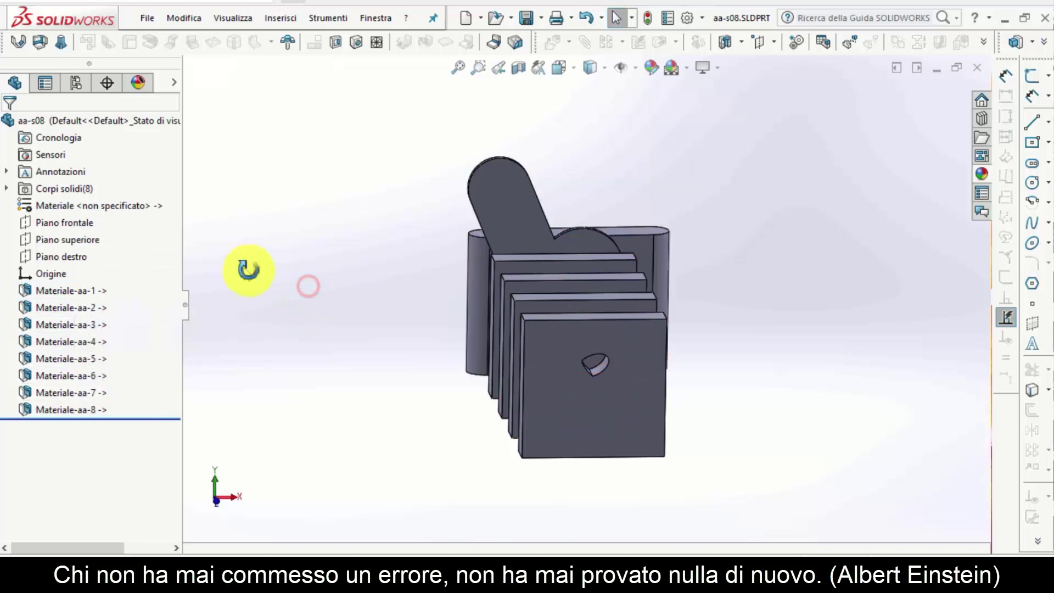
# Step: Inspect Materiale-aa-1 from a new angle, then save all modified documents
pyautogui.moveTo(249, 269)
pyautogui.mouseDown(button='middle')
pyautogui.moveTo(282, 310)
pyautogui.moveTo(353, 313)
pyautogui.moveTo(384, 271)
pyautogui.moveTo(357, 277)
pyautogui.mouseUp(button='middle')
pyautogui.click(83, 290)
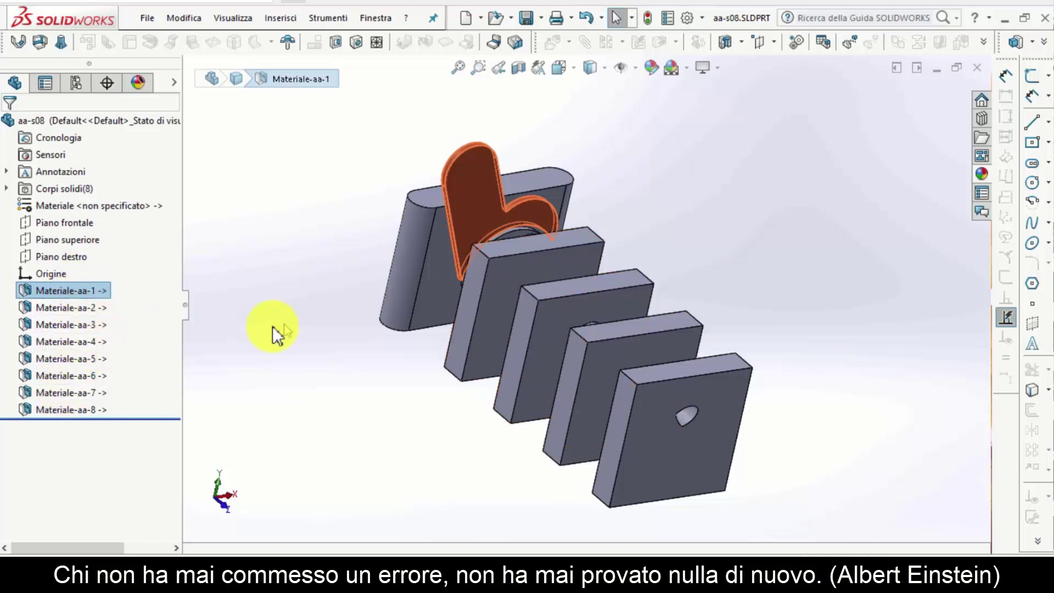
pyautogui.moveTo(378, 313); pyautogui.dragTo(329, 285, button='middle')
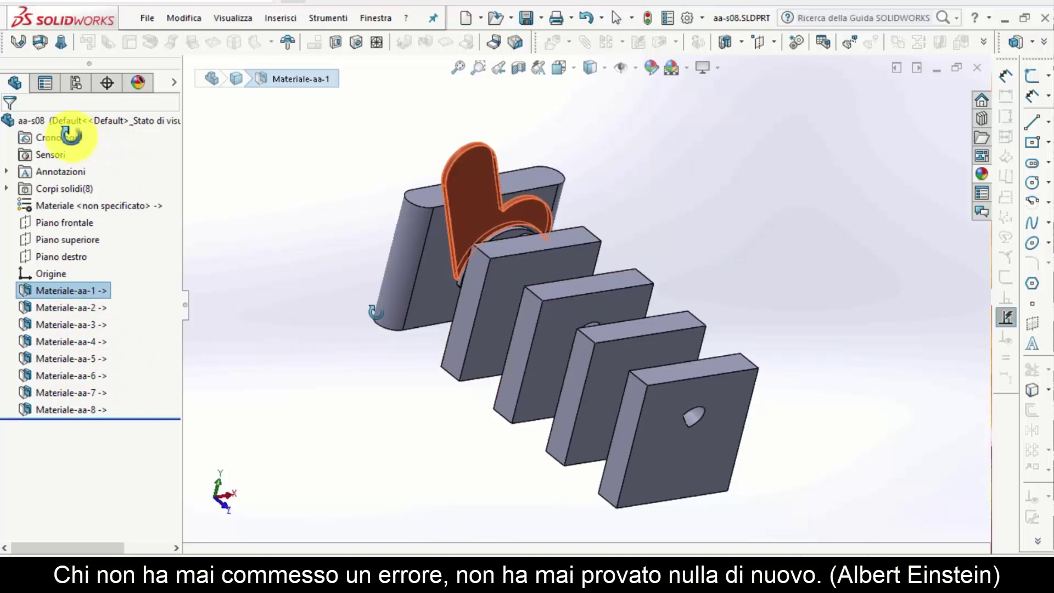
pyautogui.click(263, 193)
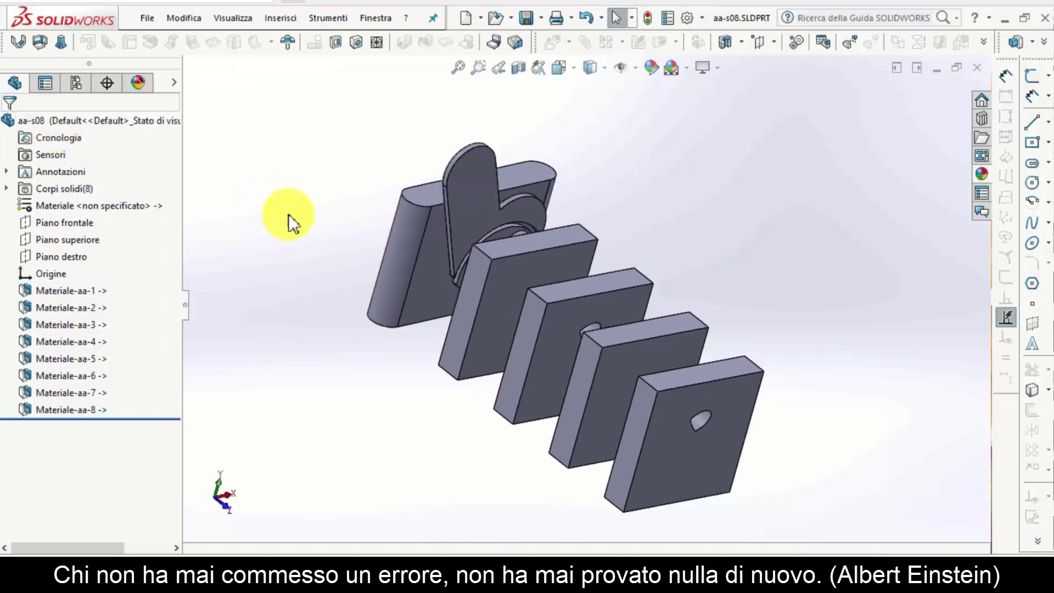
pyautogui.hotkey('ctrl', 's')
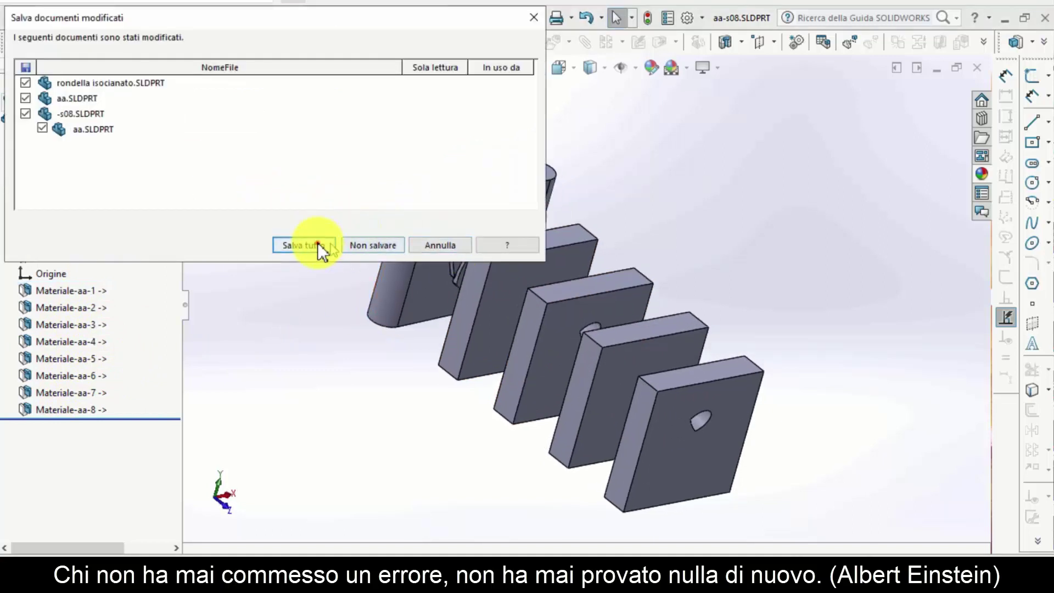
pyautogui.click(317, 242)
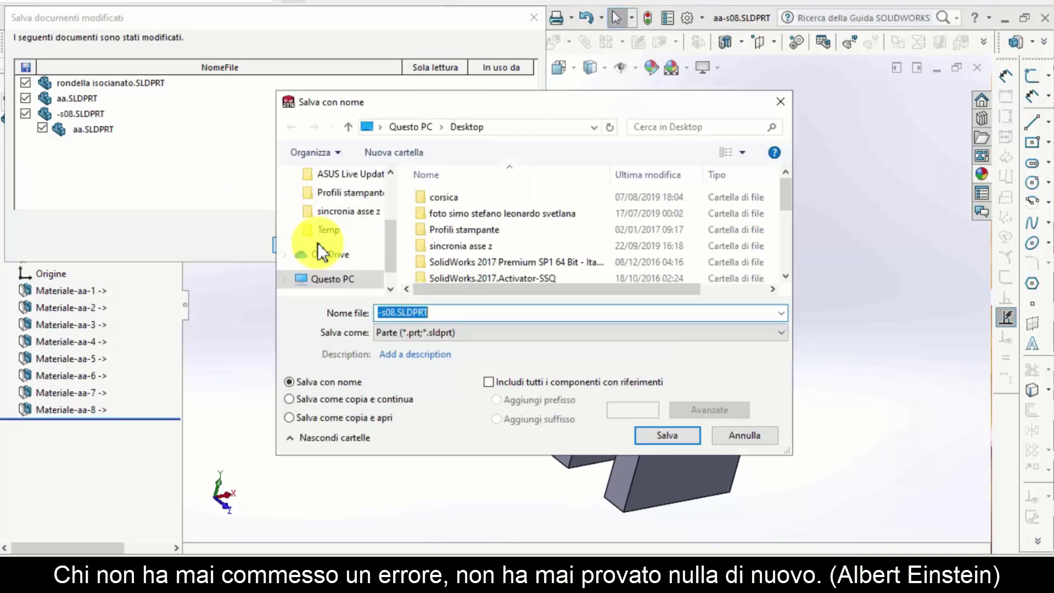
# Step: Dismiss the save prompts and close aa-s08, returning to part aa
pyautogui.click(756, 435)
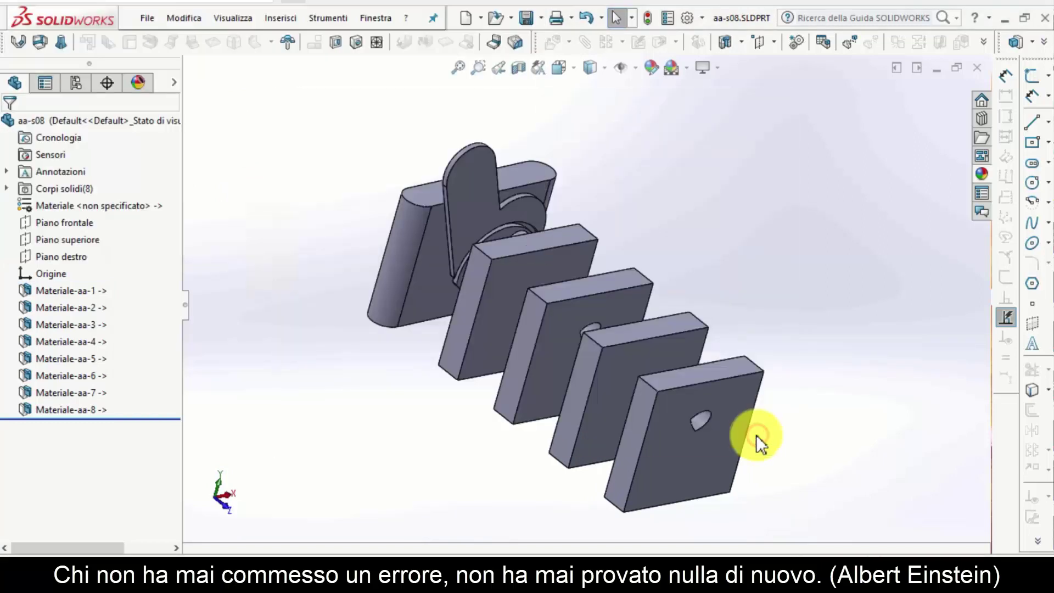
pyautogui.click(147, 19)
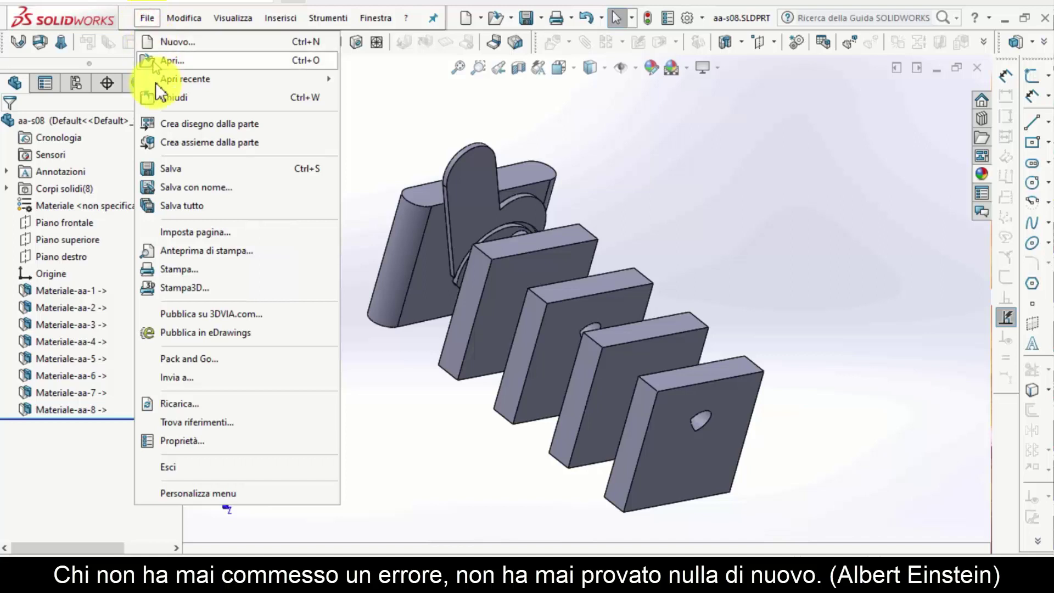
pyautogui.click(162, 96)
pyautogui.click(364, 216)
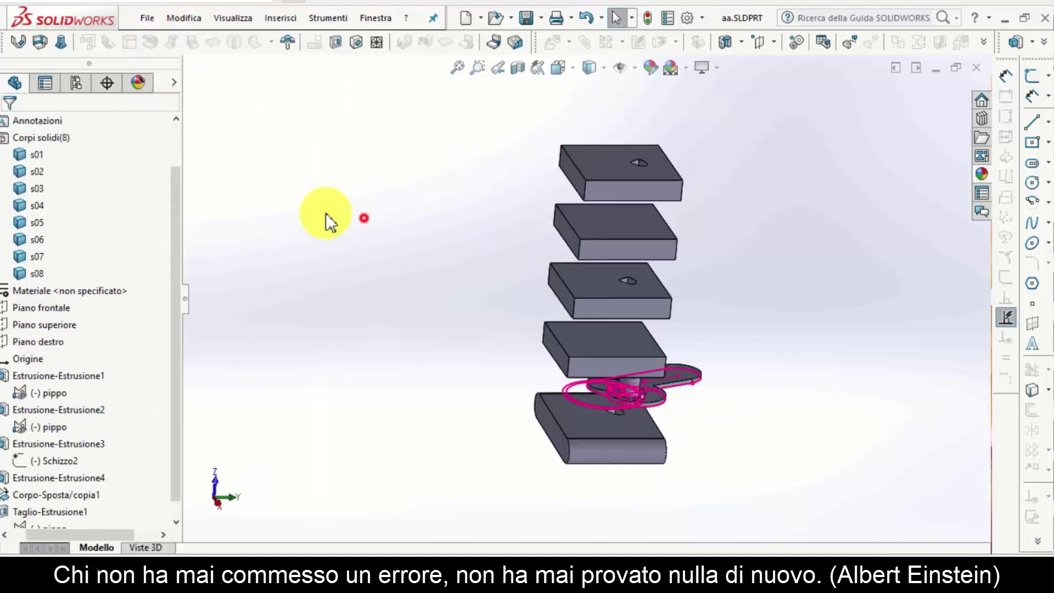
# Step: Insert body s01 alone into a new part via Inserisci nella Nuova parte
pyautogui.click(42, 155)
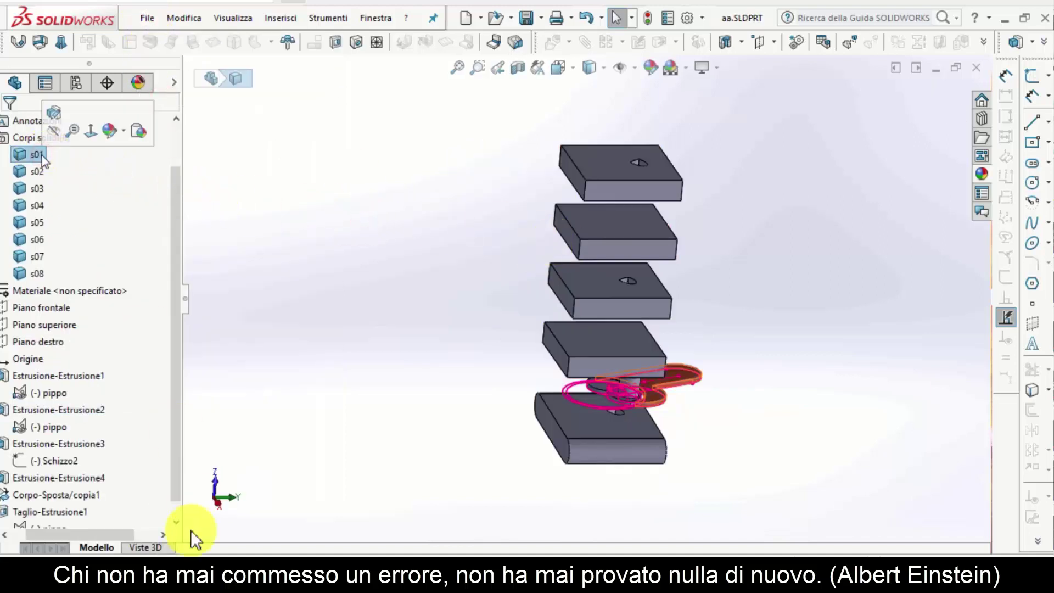
pyautogui.moveTo(129, 535); pyautogui.dragTo(104, 535)
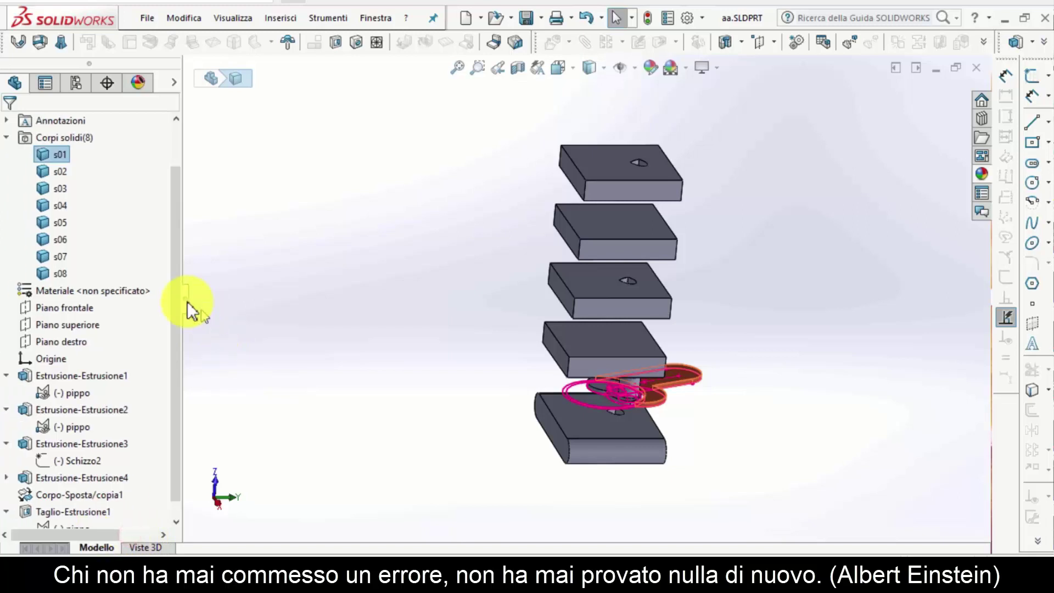
pyautogui.moveTo(188, 298); pyautogui.dragTo(250, 299)
pyautogui.click(521, 366)
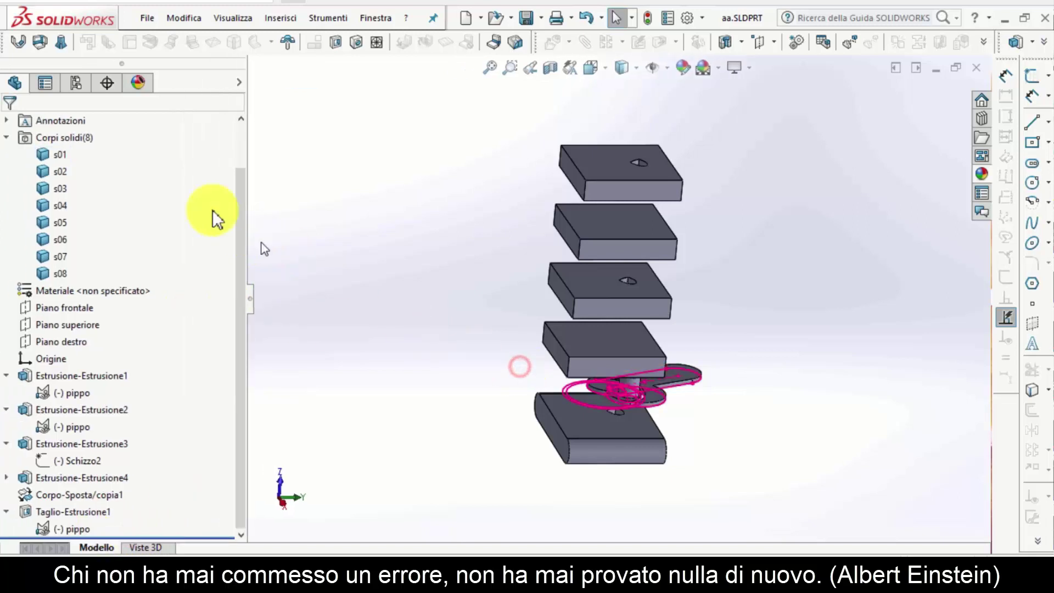
pyautogui.click(51, 152)
pyautogui.rightClick(53, 150)
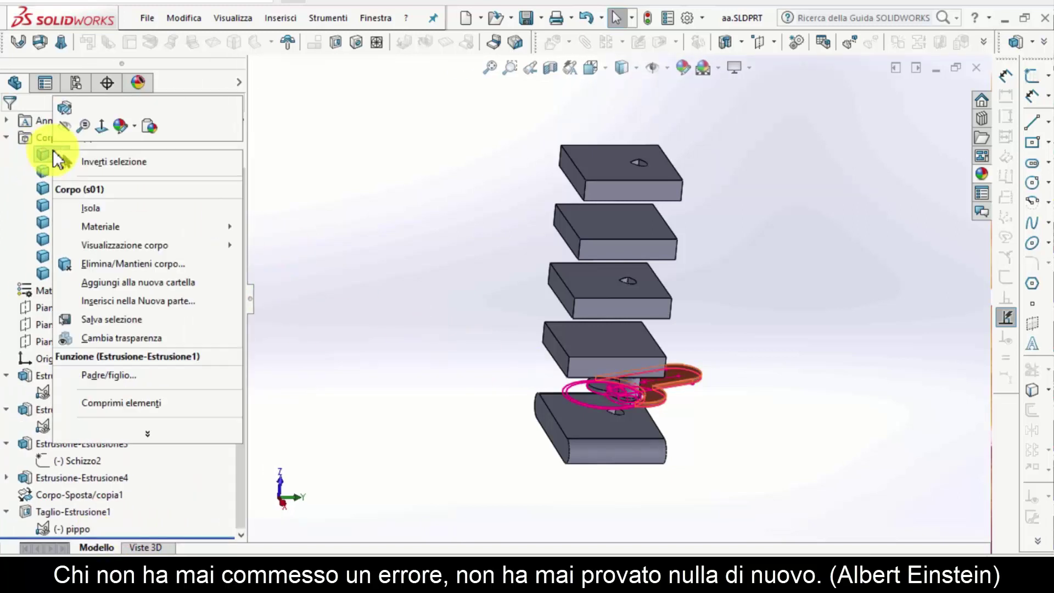
pyautogui.click(118, 301)
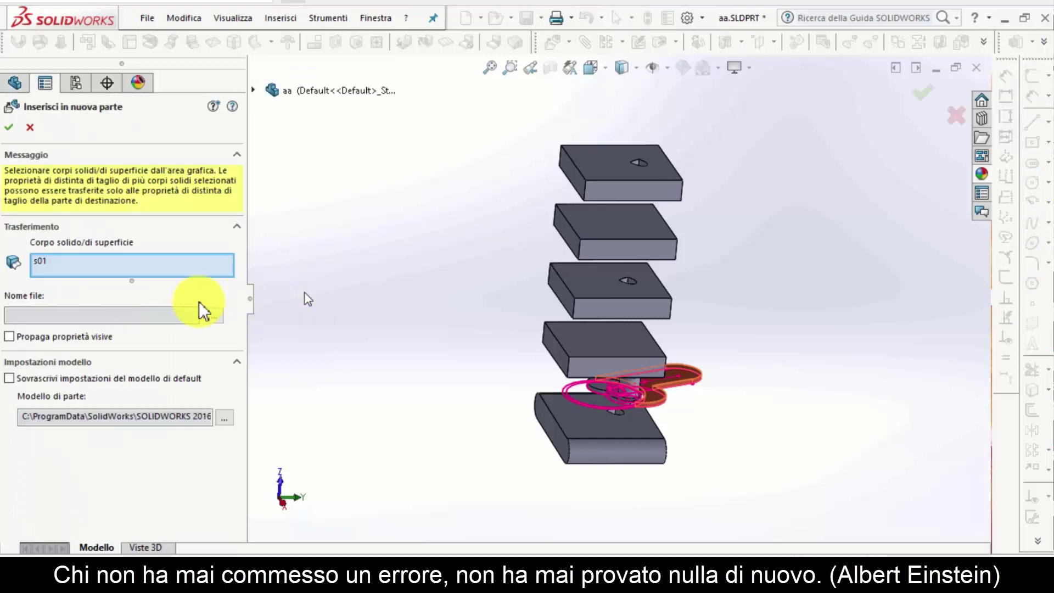
pyautogui.click(212, 312)
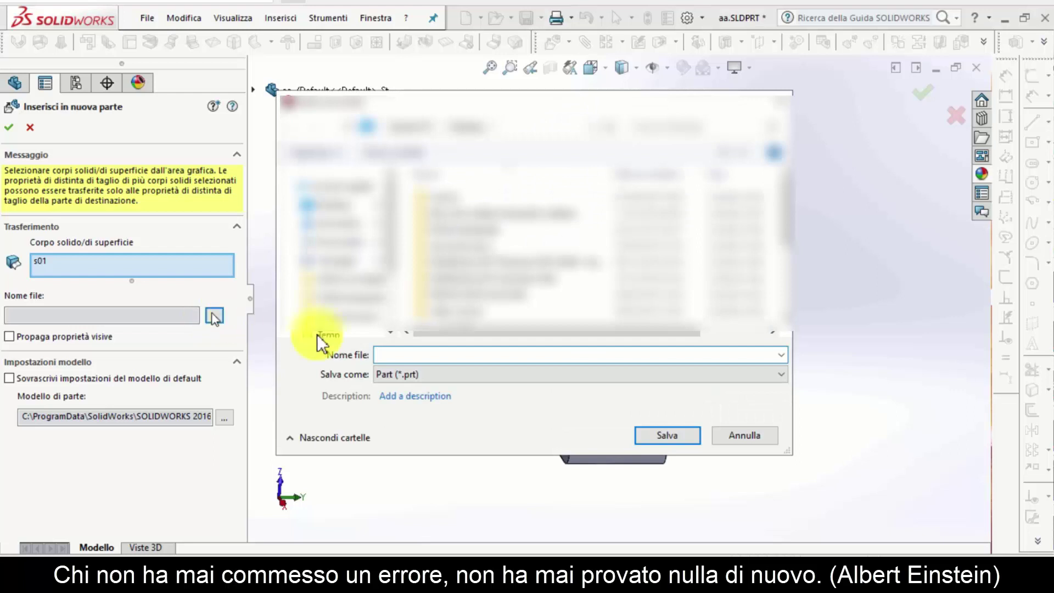
pyautogui.click(738, 436)
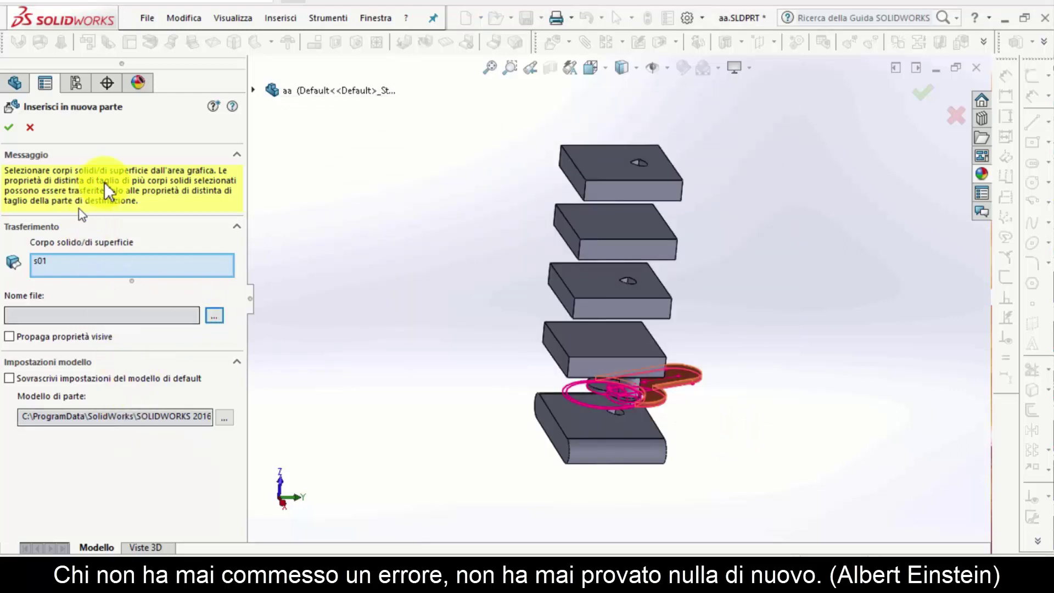
pyautogui.click(9, 127)
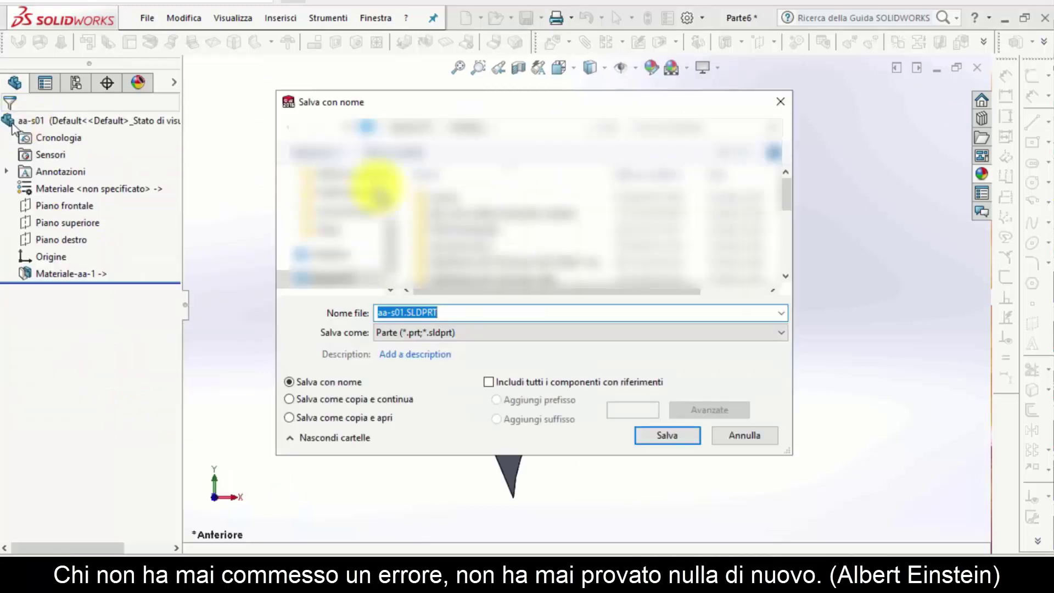
# Step: Save the new part as aa-s01.SLDPRT and close it, saving all modified documents
pyautogui.click(677, 432)
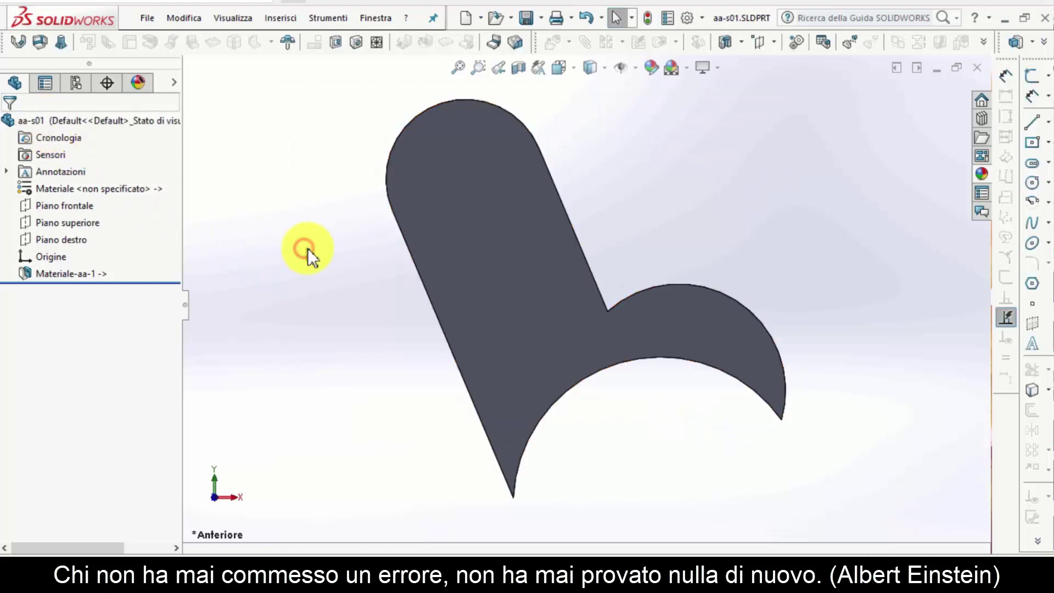
pyautogui.hotkey('alt', 'F4')
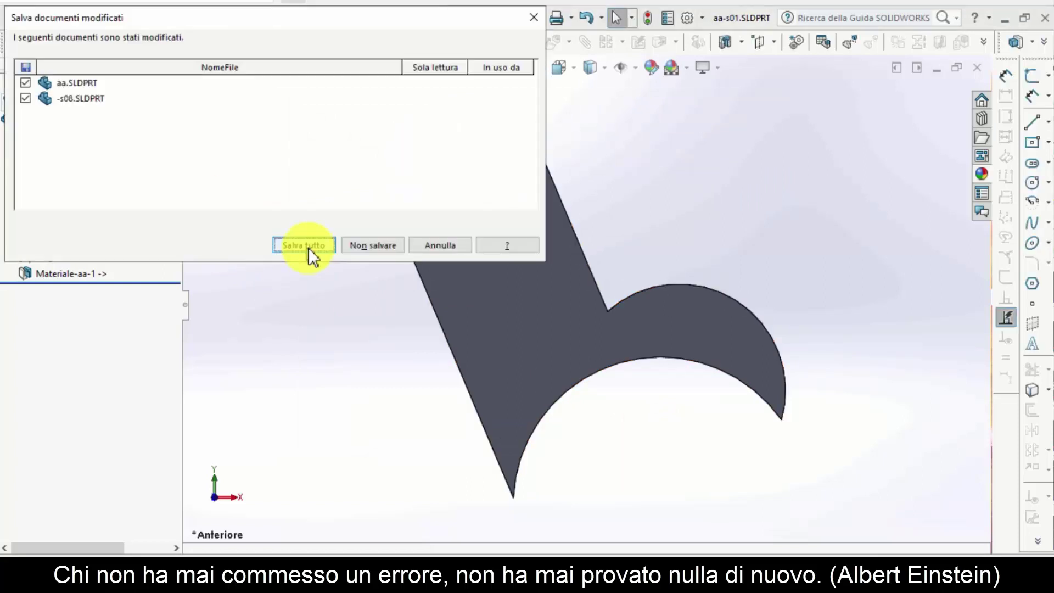
pyautogui.click(308, 247)
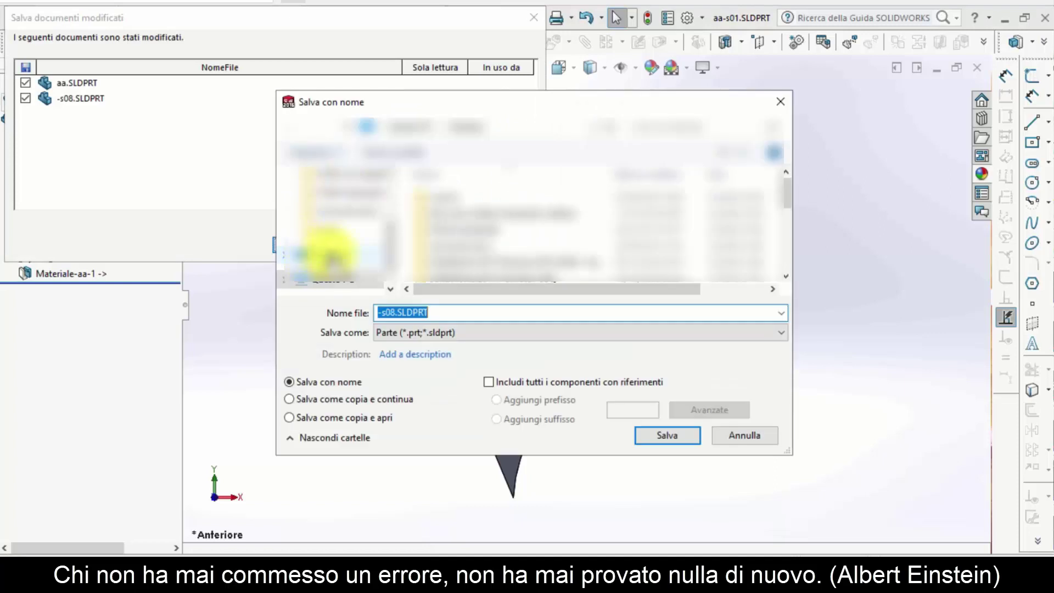
pyautogui.click(739, 436)
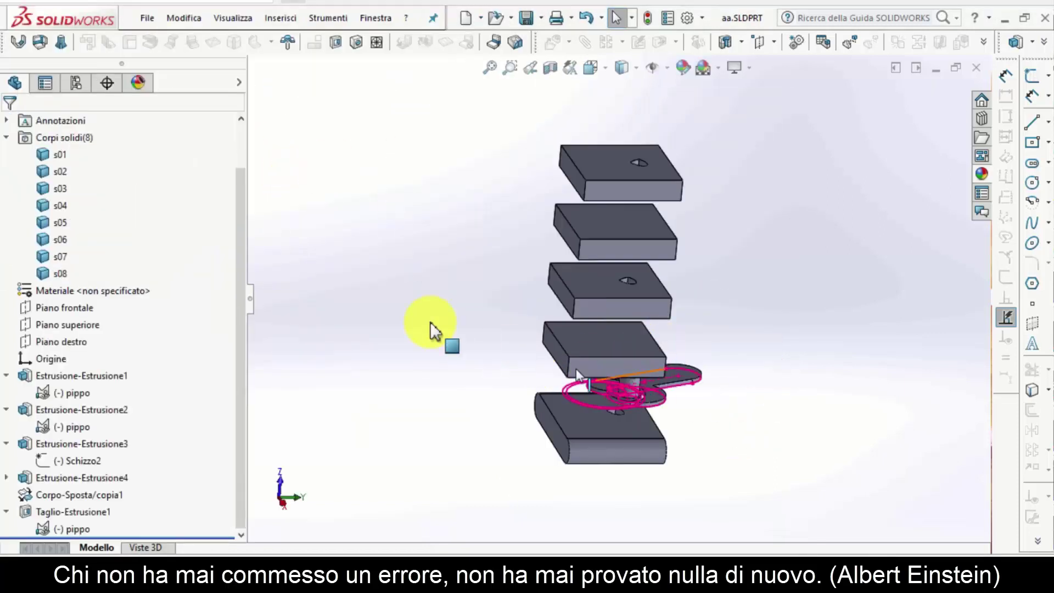
pyautogui.click(63, 173)
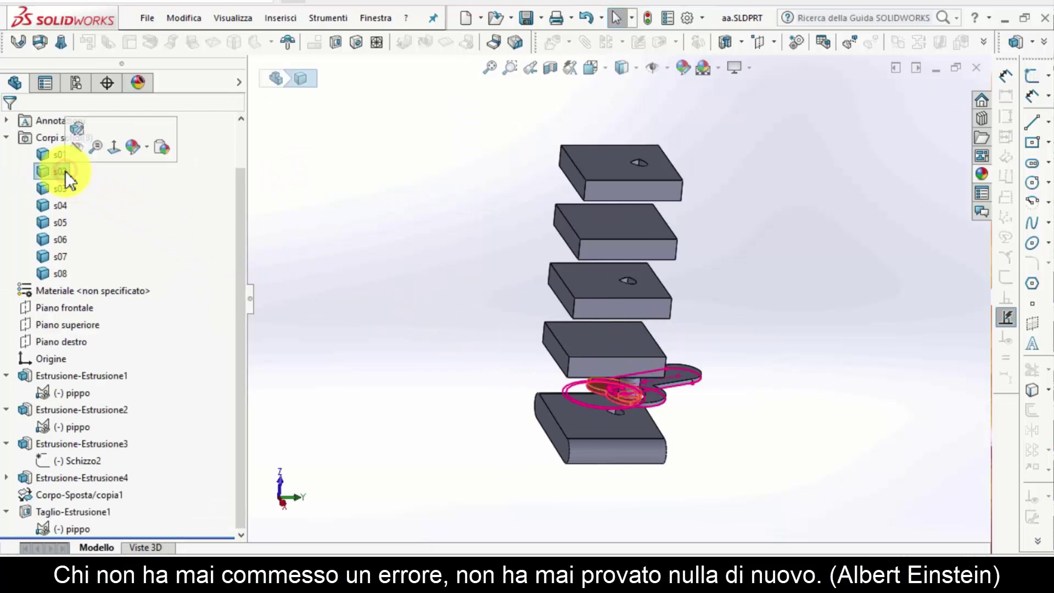
pyautogui.rightClick(67, 178)
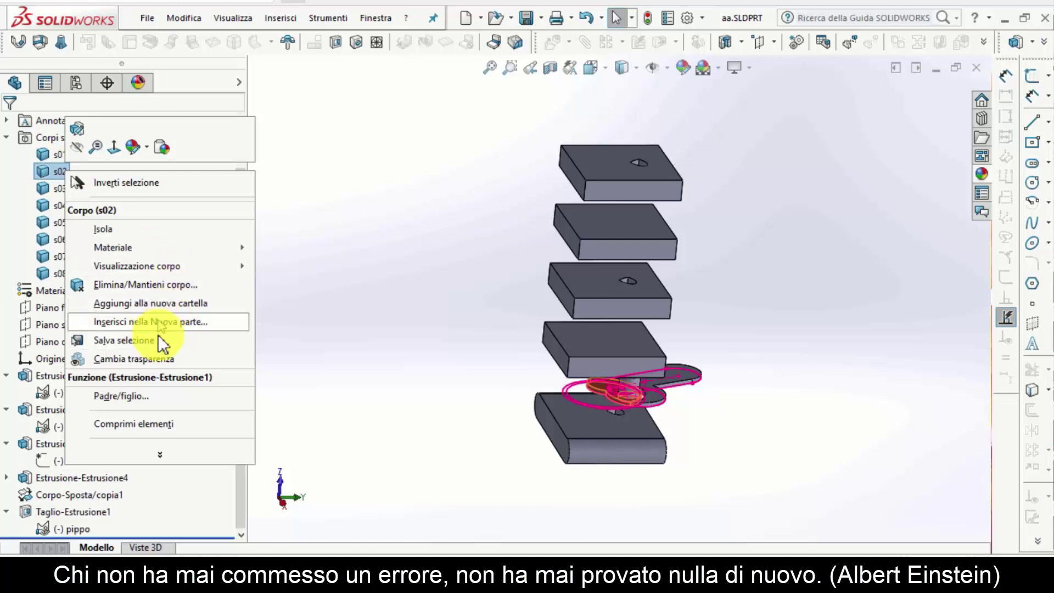
pyautogui.click(165, 453)
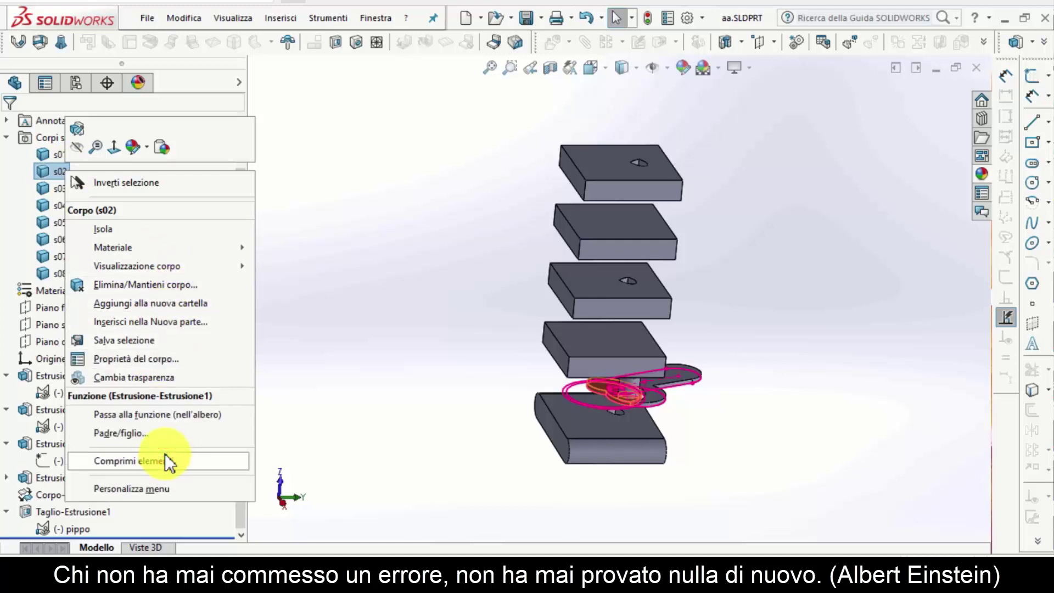
pyautogui.click(165, 455)
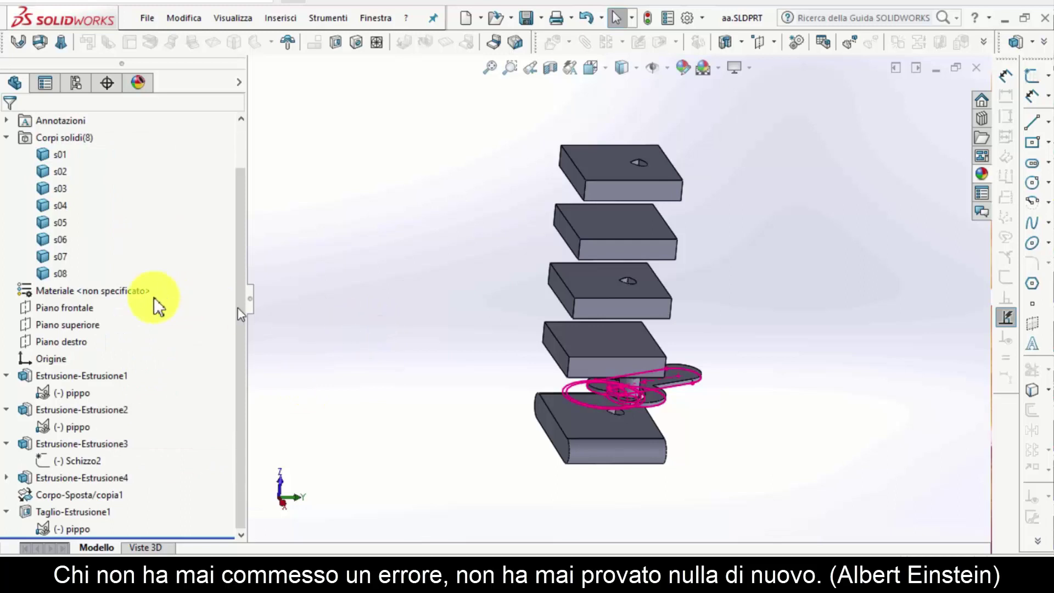
pyautogui.click(63, 274)
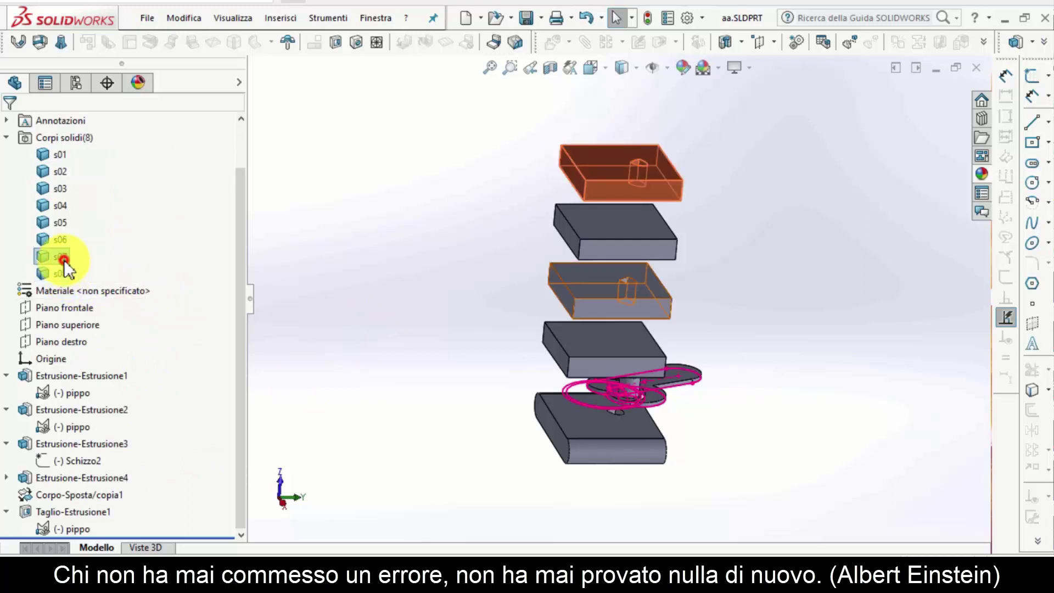
pyautogui.keyDown('ctrl'); pyautogui.click(63, 259); pyautogui.keyUp('ctrl')
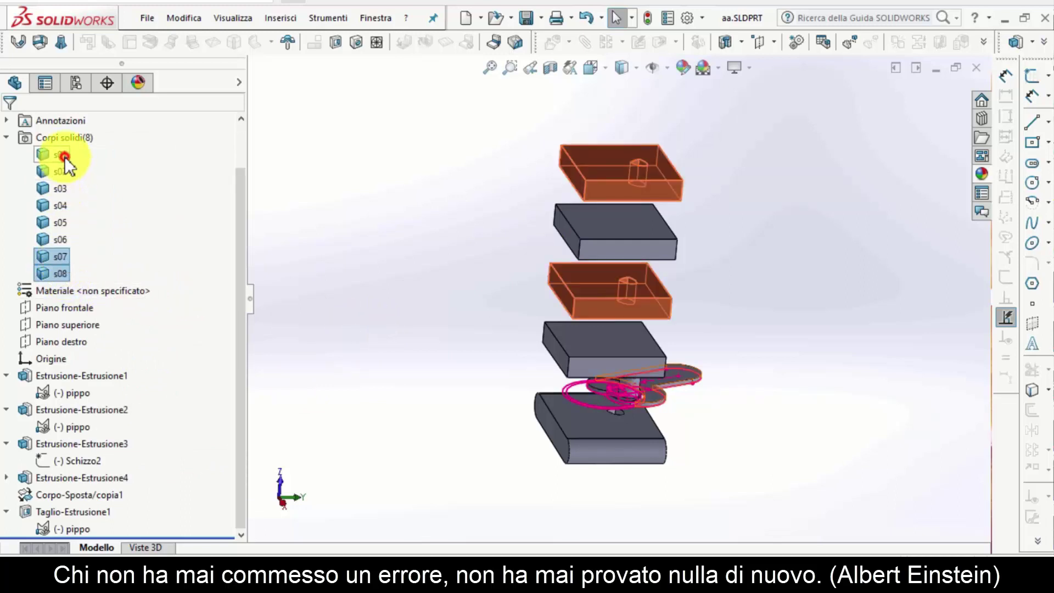
pyautogui.click(63, 156)
pyautogui.keyDown('shift'); pyautogui.click(54, 270); pyautogui.keyUp('shift')
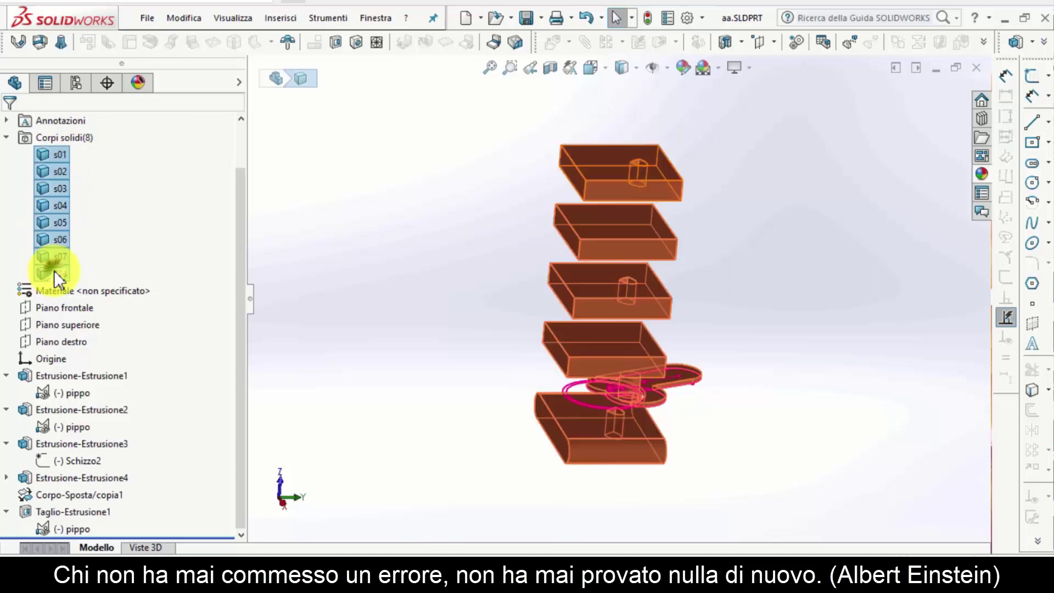
pyautogui.rightClick(54, 270)
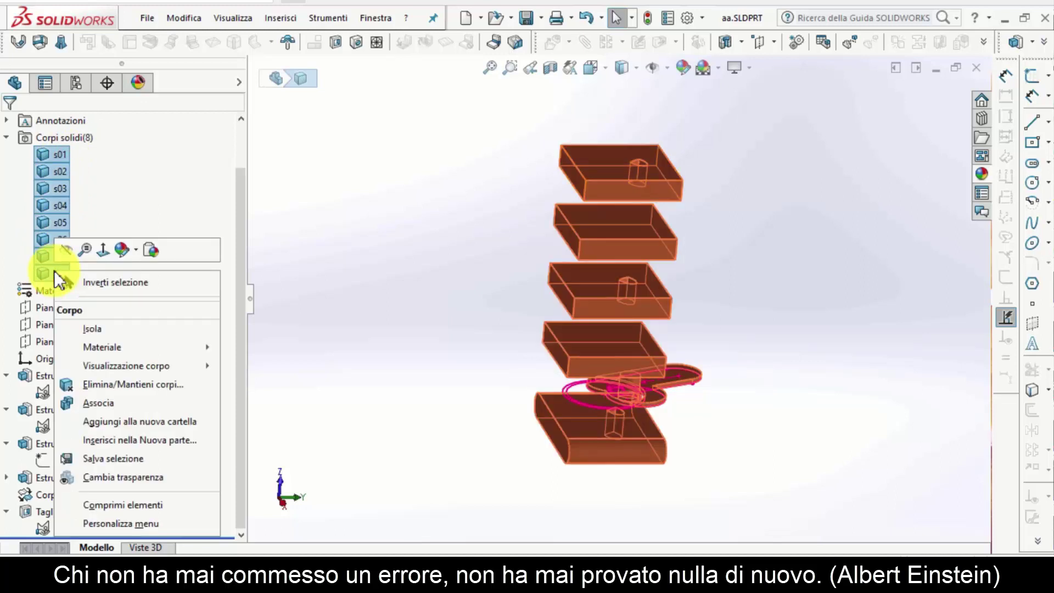
pyautogui.click(146, 439)
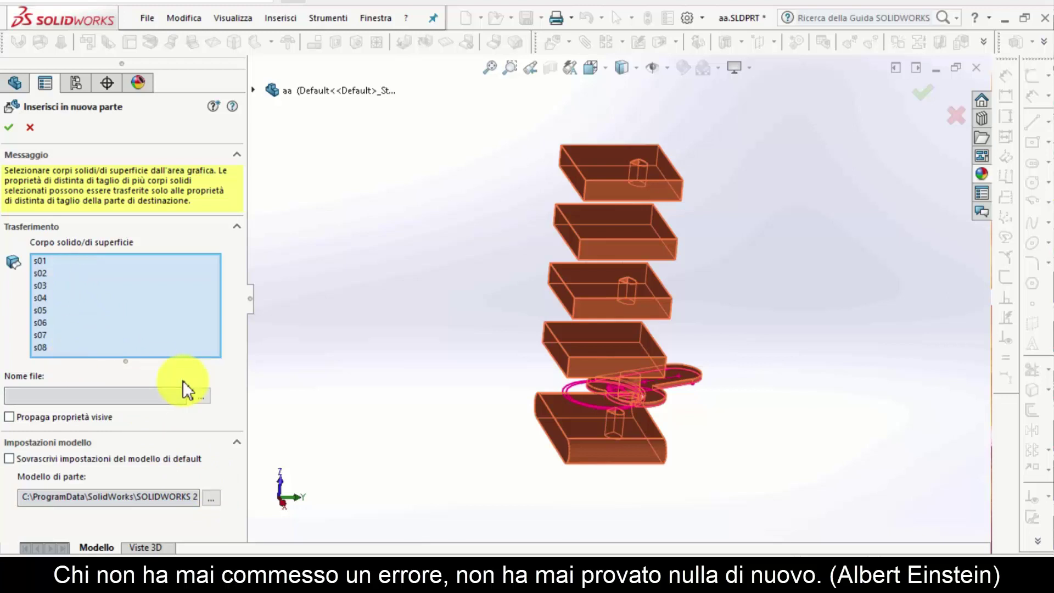
pyautogui.click(32, 128)
# Step: Create a new part from body s03 via Inserisci nella Nuova parte
pyautogui.click(57, 168)
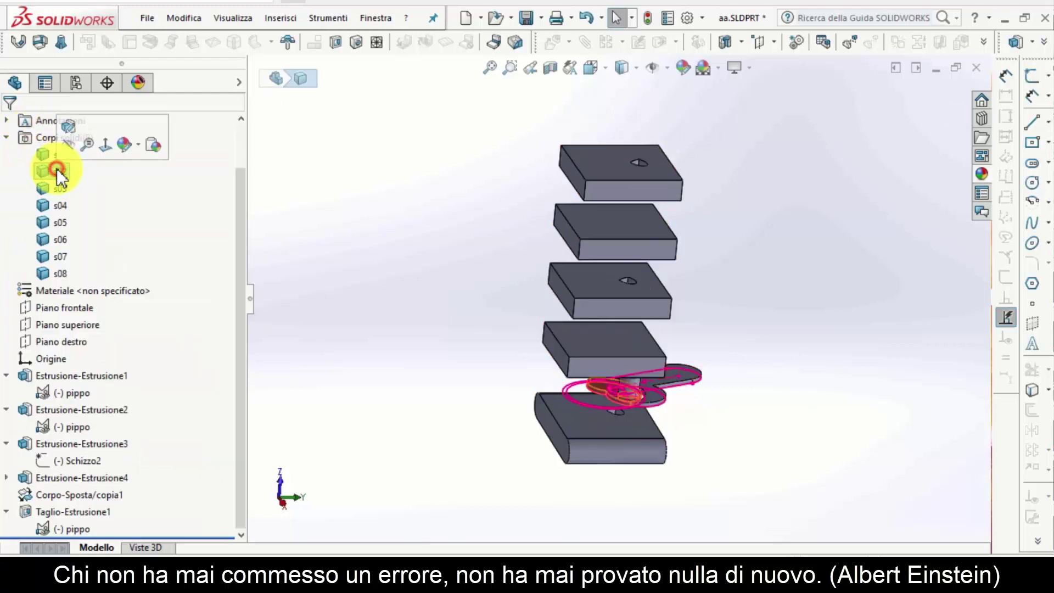
pyautogui.rightClick(58, 167)
pyautogui.click(331, 228)
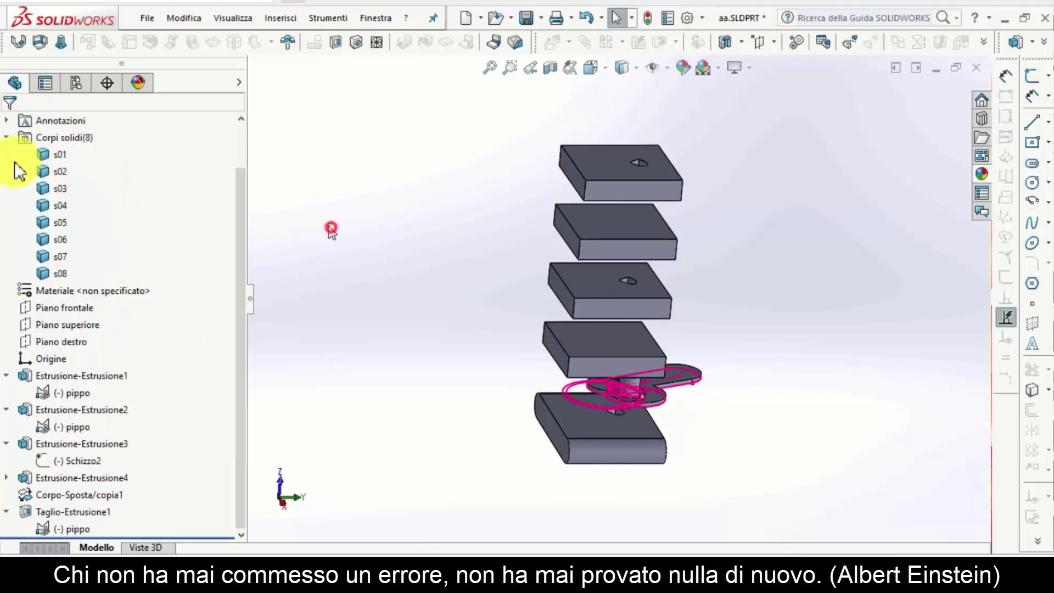
pyautogui.rightClick(51, 183)
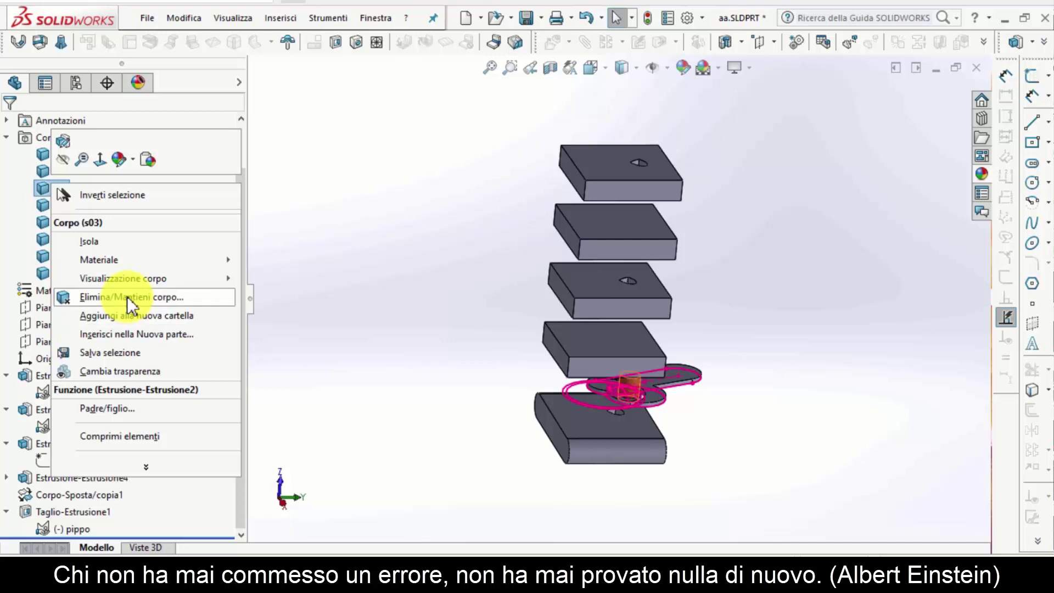
pyautogui.click(126, 333)
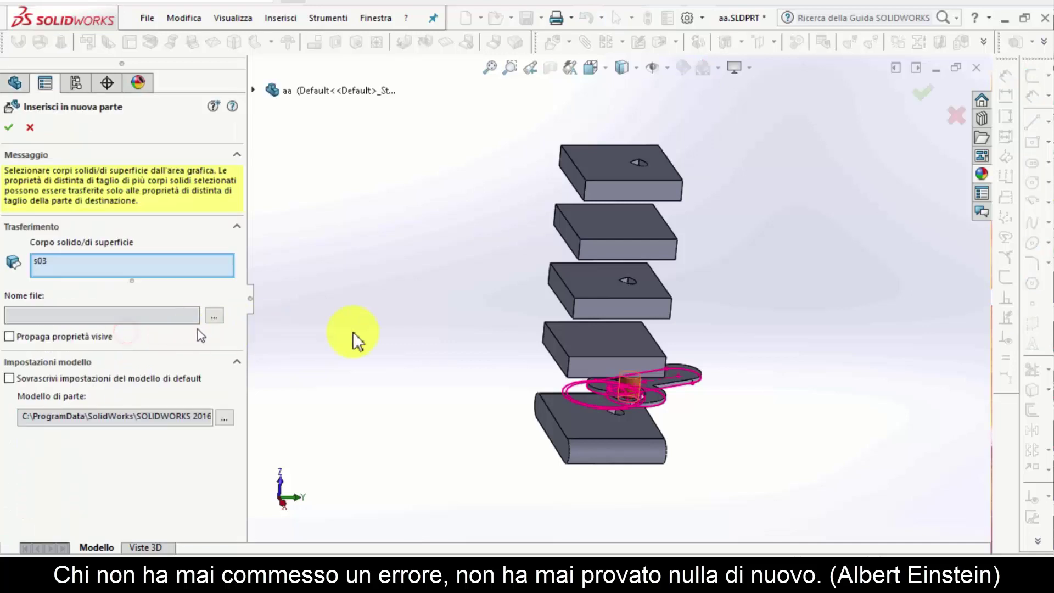
pyautogui.click(12, 127)
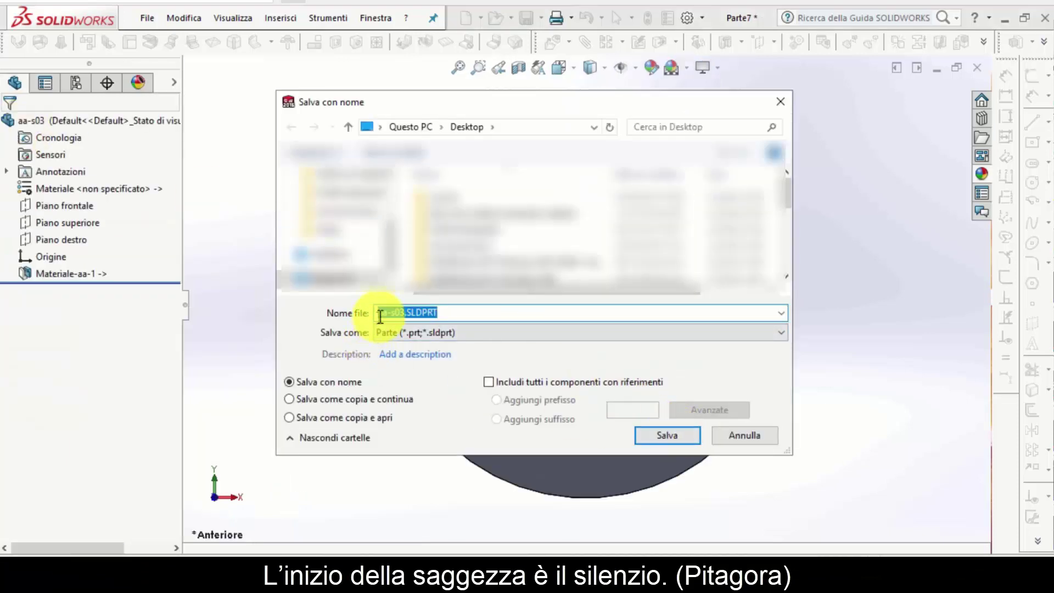
# Step: Save it as aa-s03.SLDPRT, save all modified files including -s08.SLDPRT, and return to aa
pyautogui.click(648, 438)
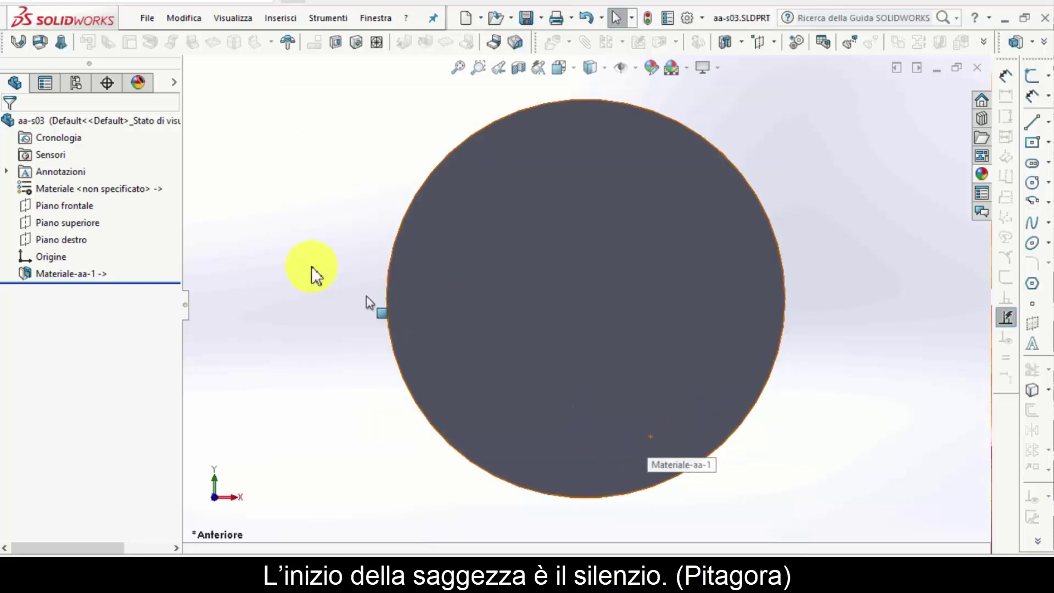
pyautogui.moveTo(431, 323); pyautogui.dragTo(548, 336, button='middle')
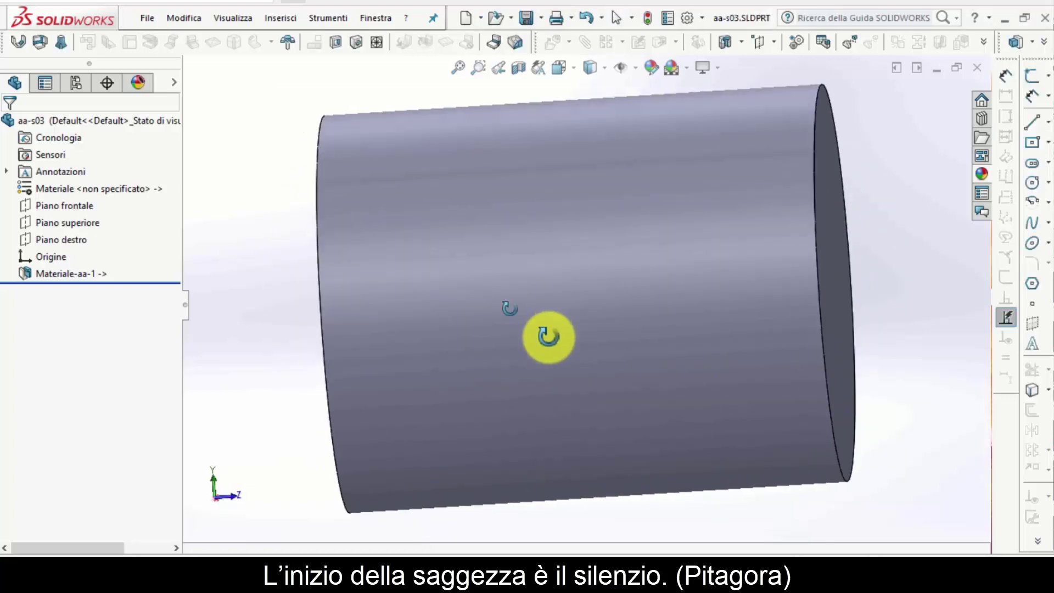
pyautogui.hotkey('ctrl', 's')
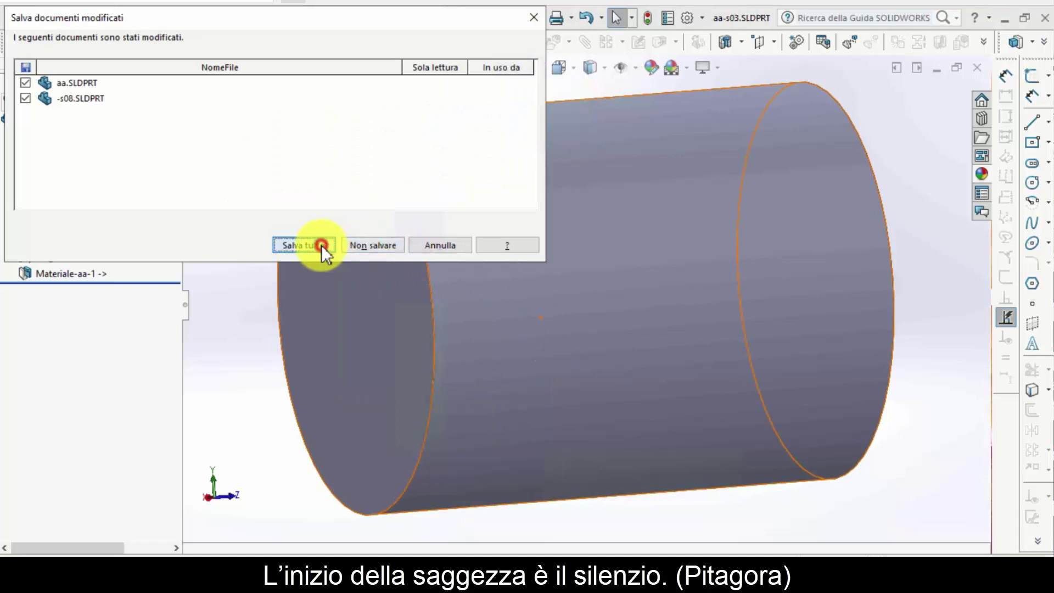
pyautogui.click(321, 244)
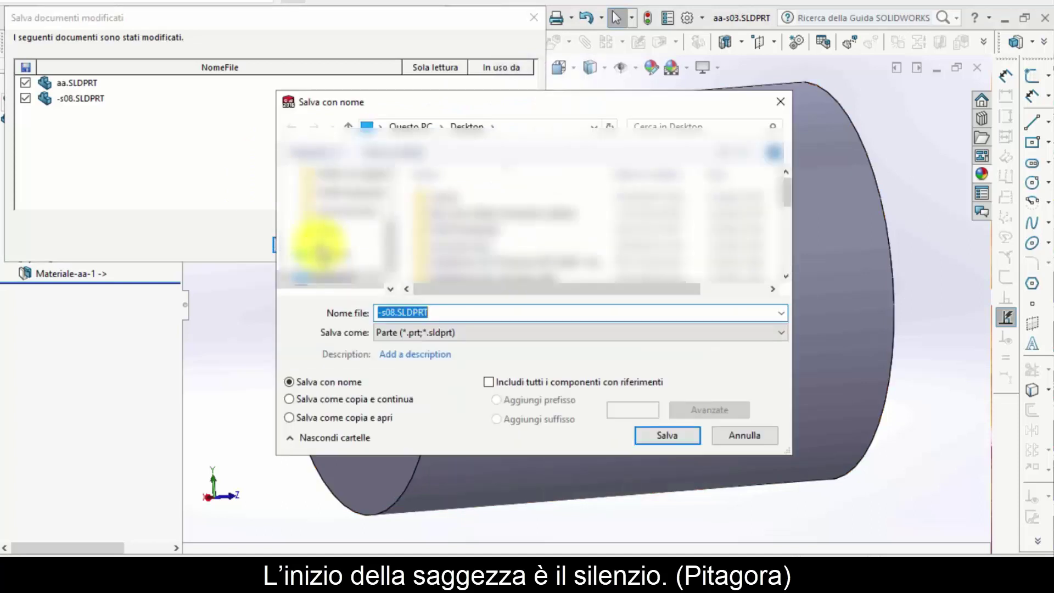
pyautogui.click(747, 435)
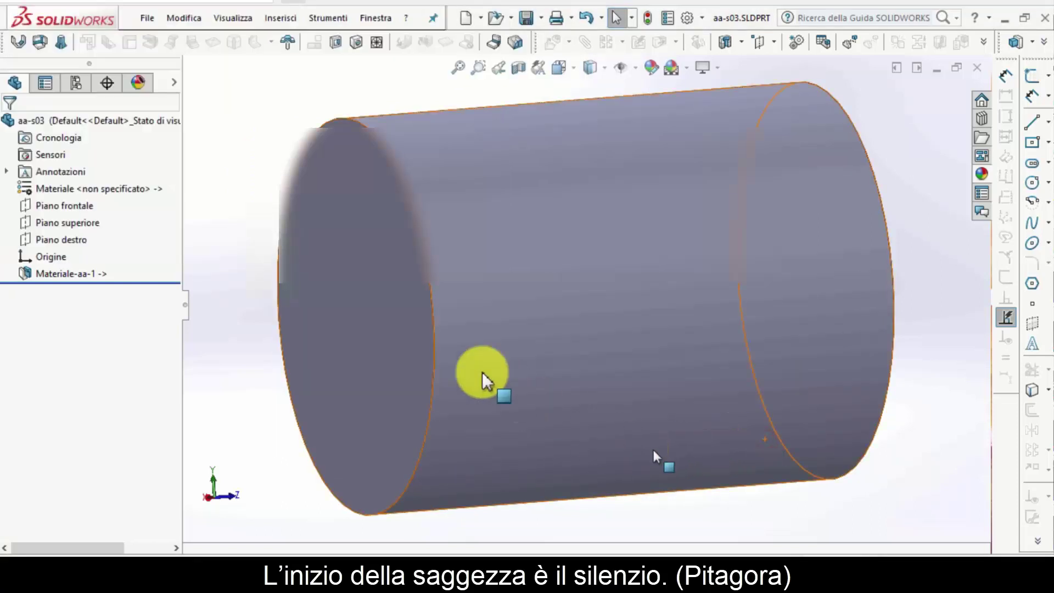
pyautogui.scroll(5, 482, 371)
pyautogui.moveTo(431, 302)
pyautogui.mouseDown(button='middle')
pyautogui.moveTo(358, 271)
pyautogui.moveTo(433, 262)
pyautogui.mouseUp(button='middle')
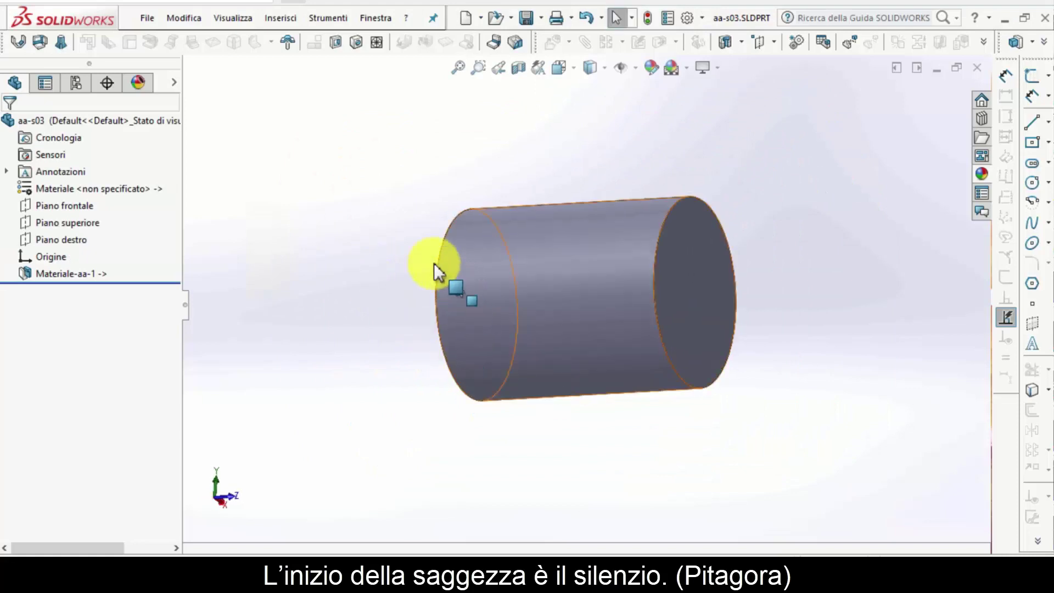
pyautogui.hotkey('ctrl', 'w')
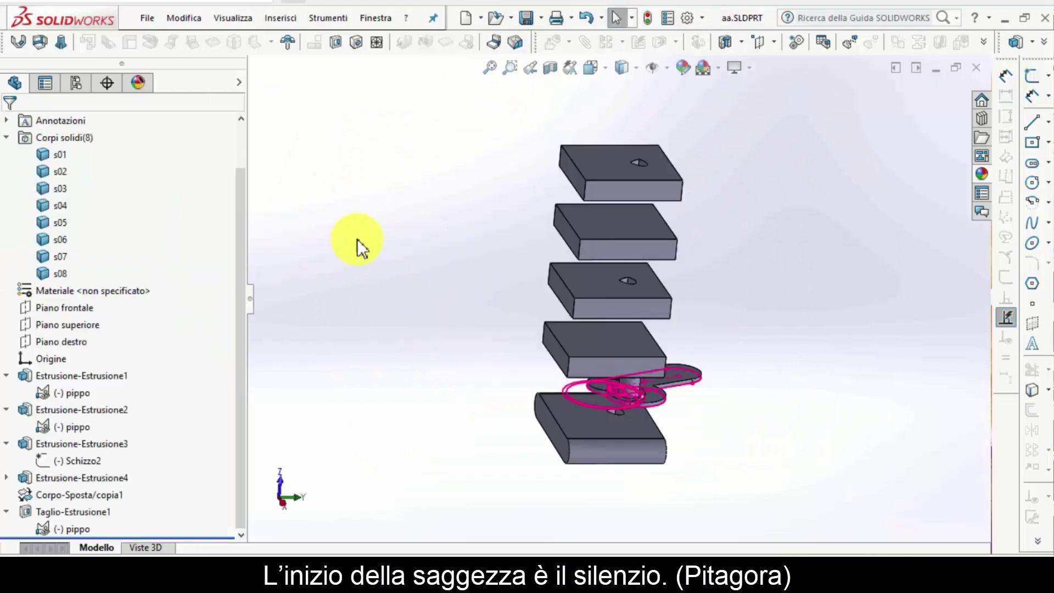
# Step: Inspect part aa's plate stack: select a plate face, collapse Corpi solidi, orbit the view
pyautogui.click(594, 333)
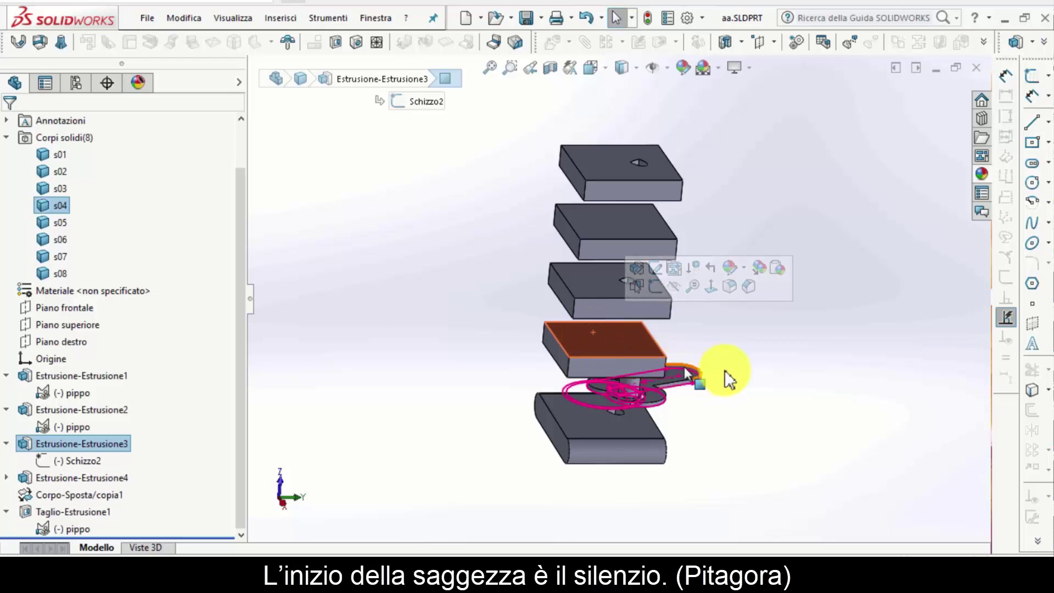
pyautogui.click(756, 380)
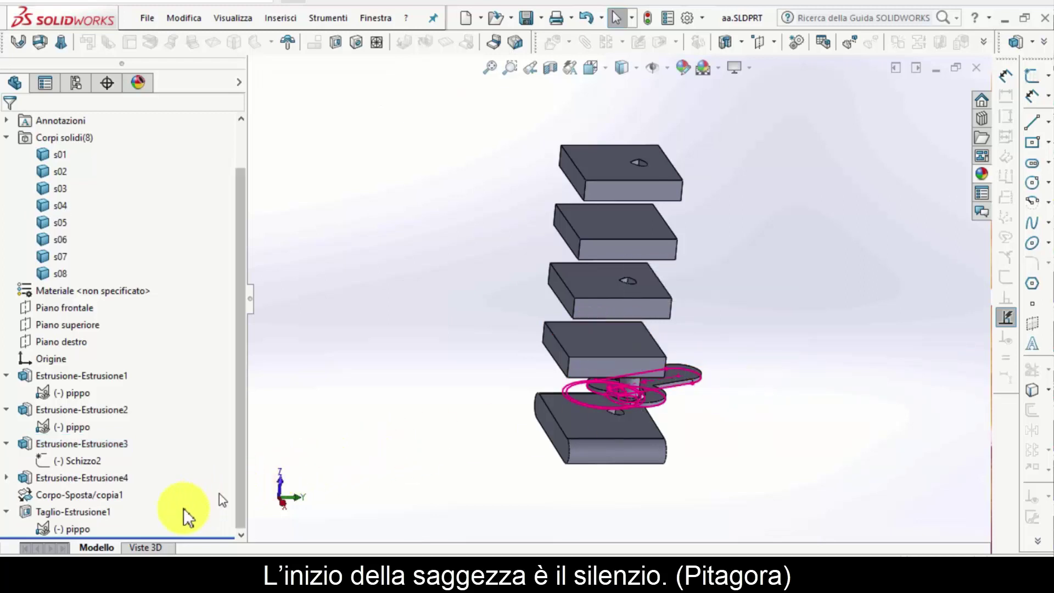
pyautogui.scroll(1, 41, 257)
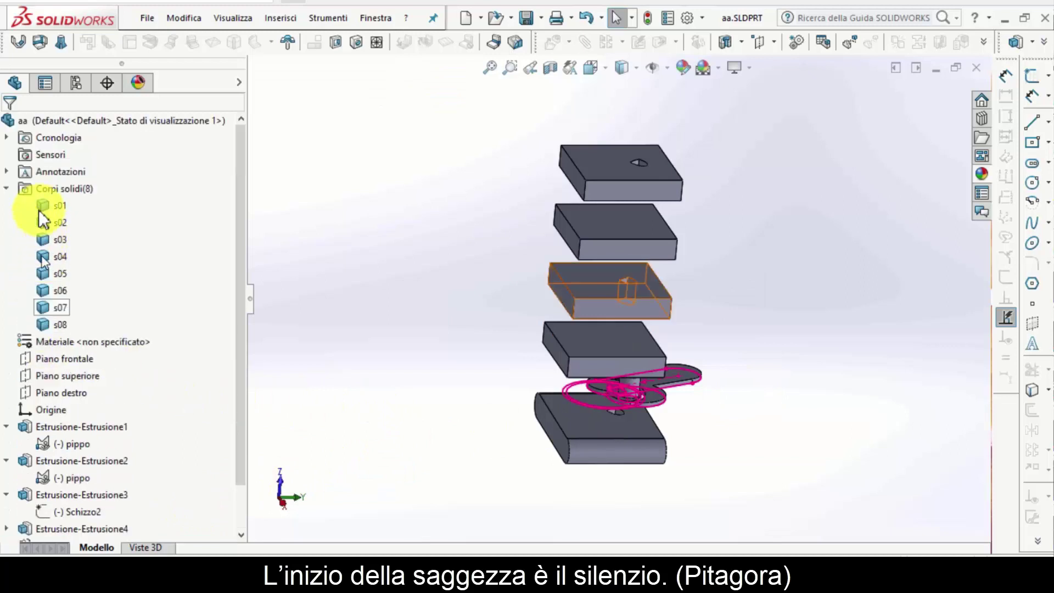
pyautogui.click(7, 188)
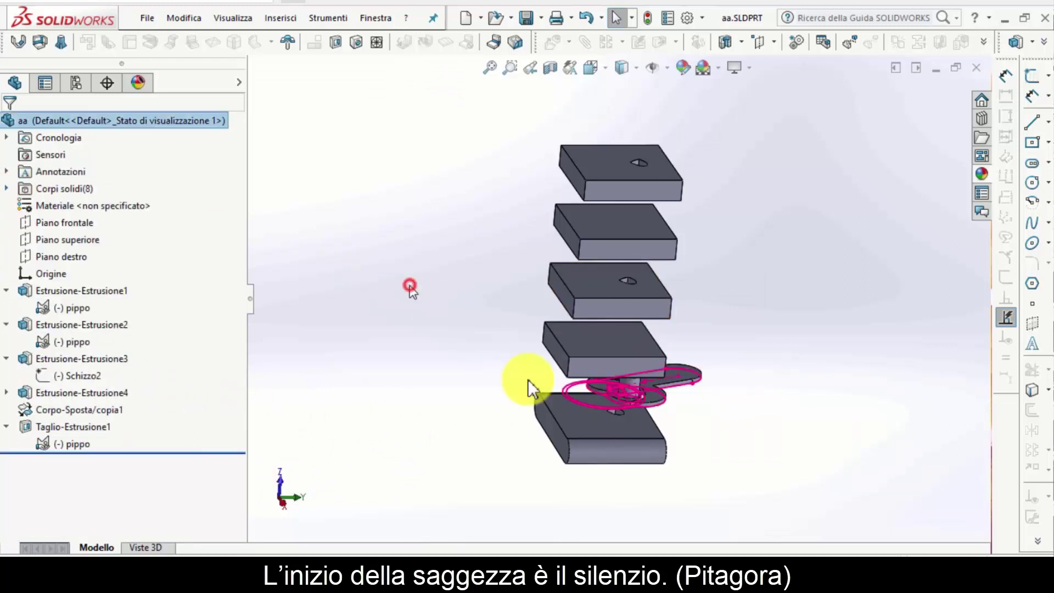
pyautogui.moveTo(528, 387); pyautogui.dragTo(427, 332, button='middle')
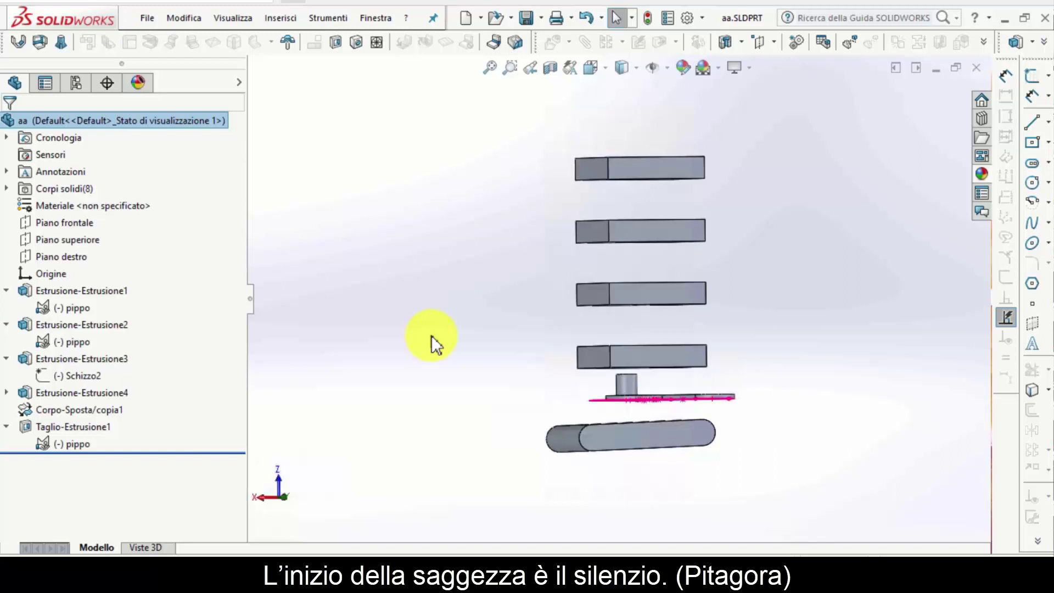
pyautogui.moveTo(413, 329); pyautogui.dragTo(459, 368, button='middle')
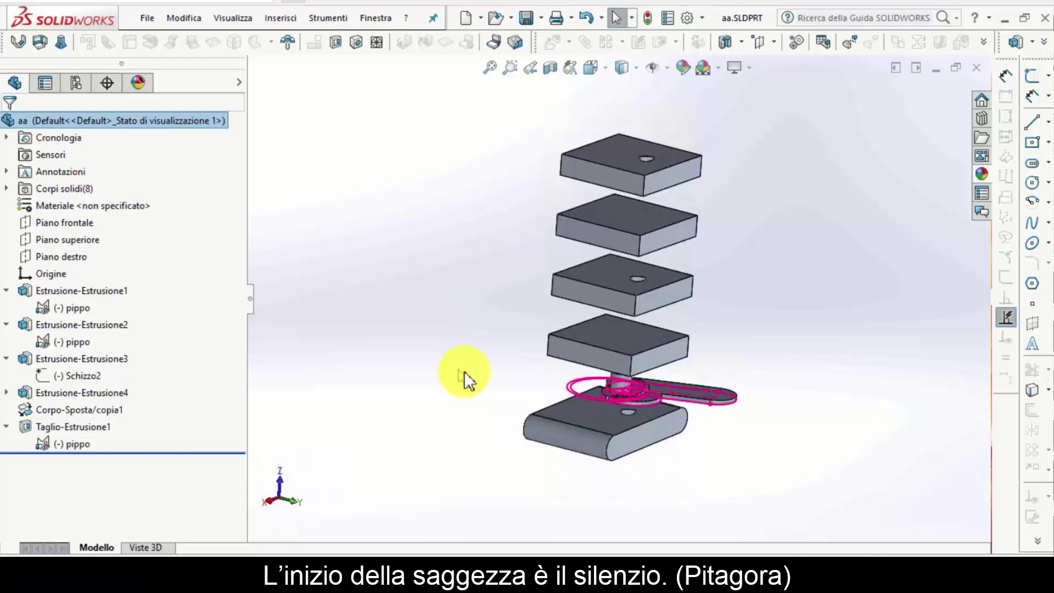
pyautogui.click(147, 20)
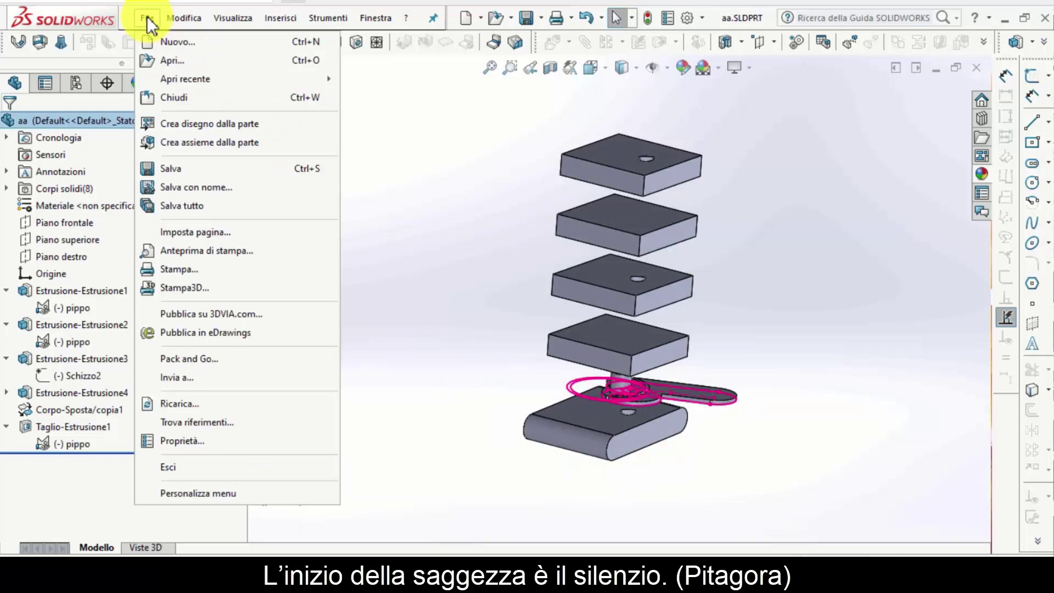
# Step: Expand Corpi solidi and select all eight bodies s01–s08 of part aa
pyautogui.click(483, 162)
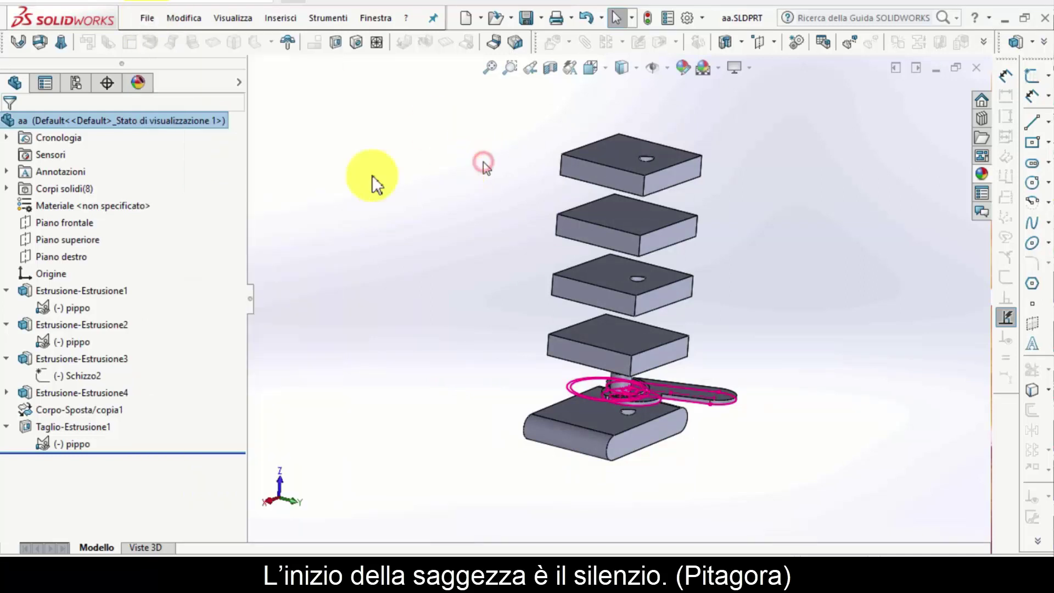
pyautogui.click(6, 137)
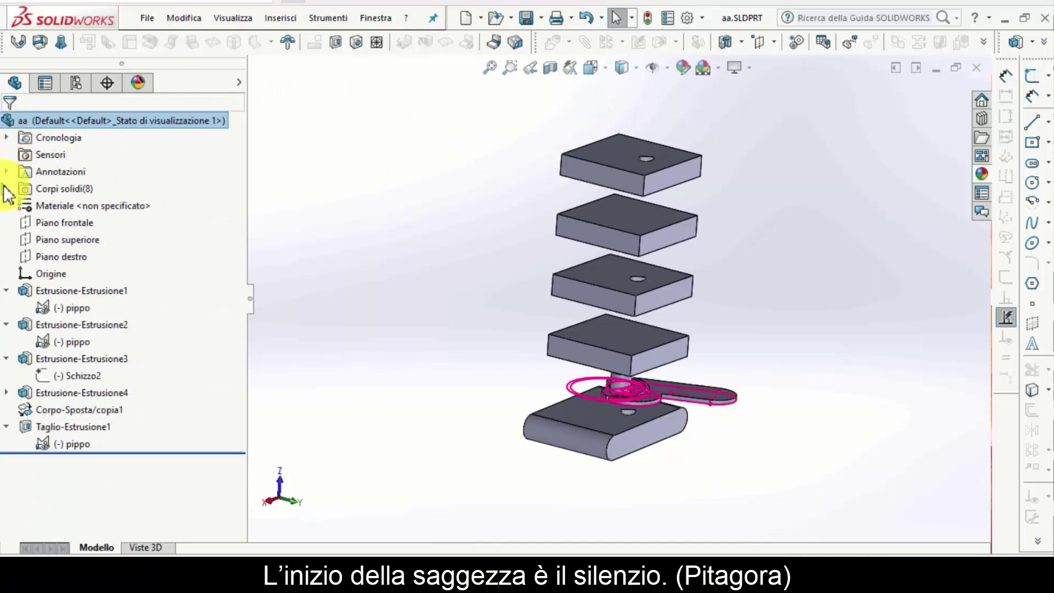
pyautogui.click(6, 188)
pyautogui.click(58, 209)
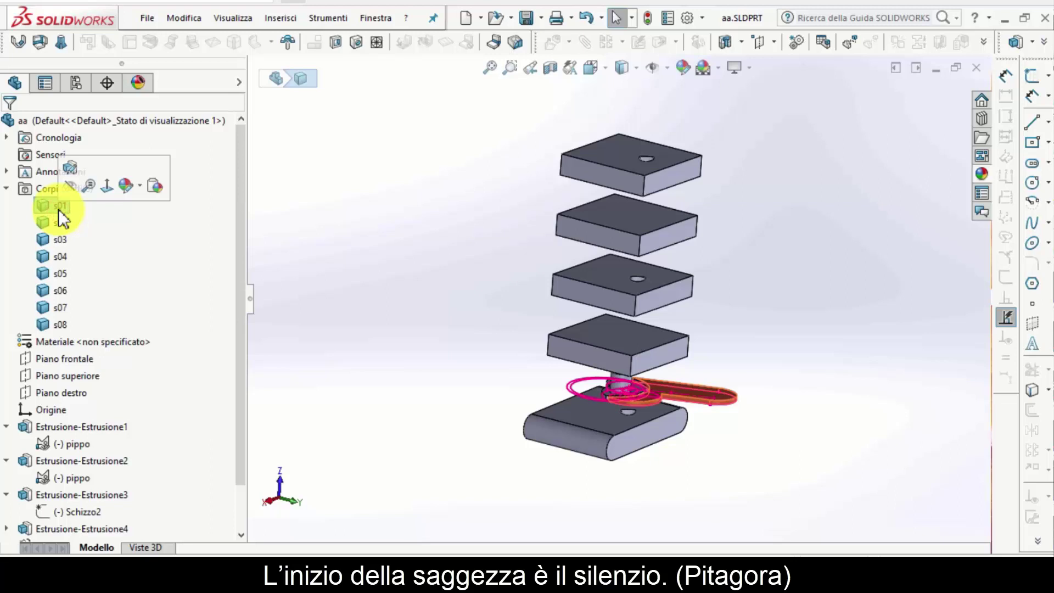
pyautogui.keyDown('shift'); pyautogui.click(58, 323); pyautogui.keyUp('shift')
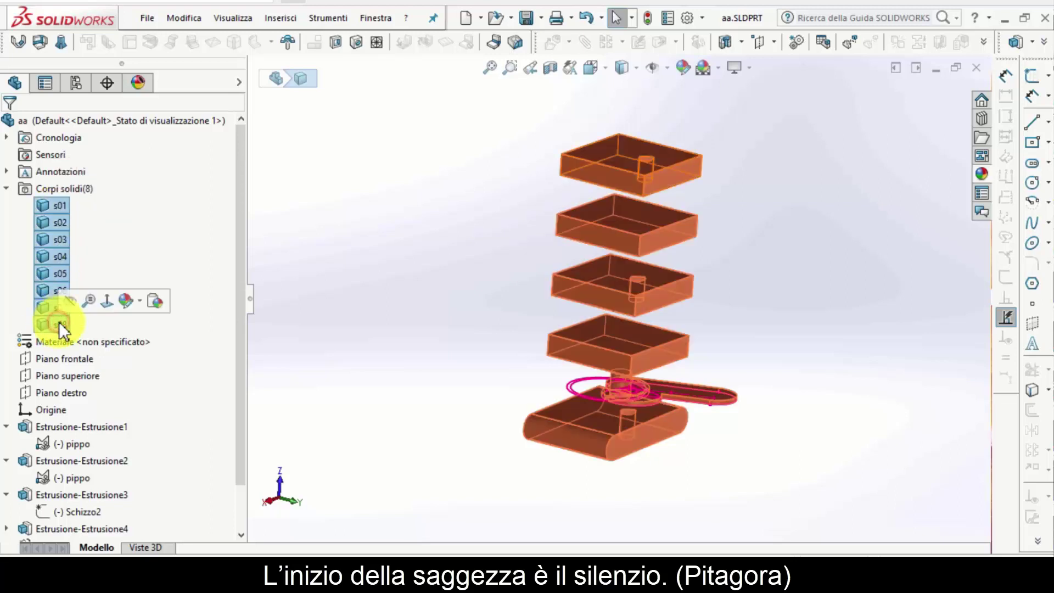
pyautogui.click(149, 20)
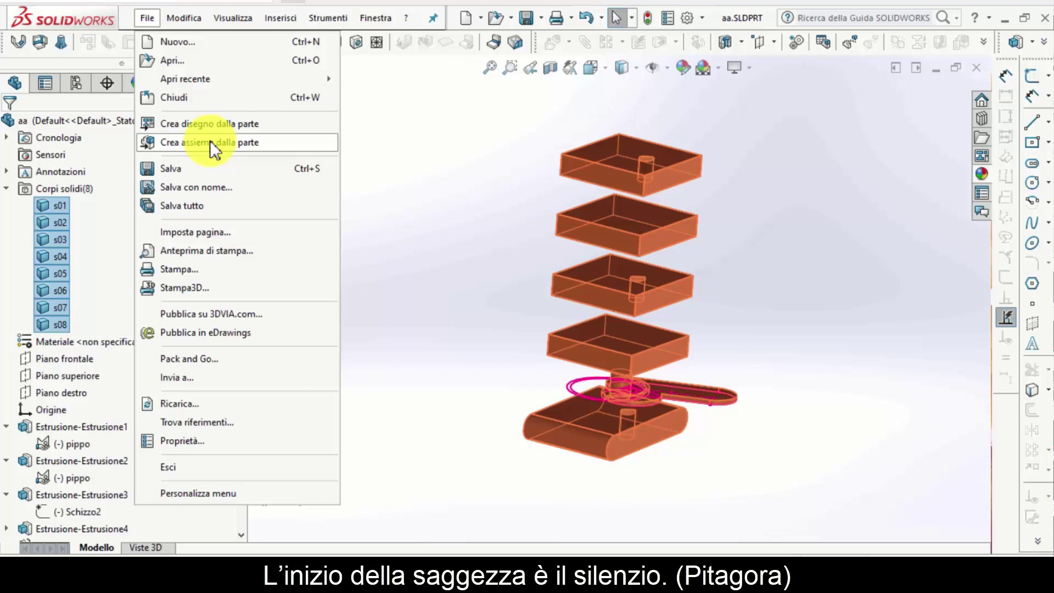
# Step: Create Assieme1 from the Assieme template with part aa placed at the origin
pyautogui.click(210, 142)
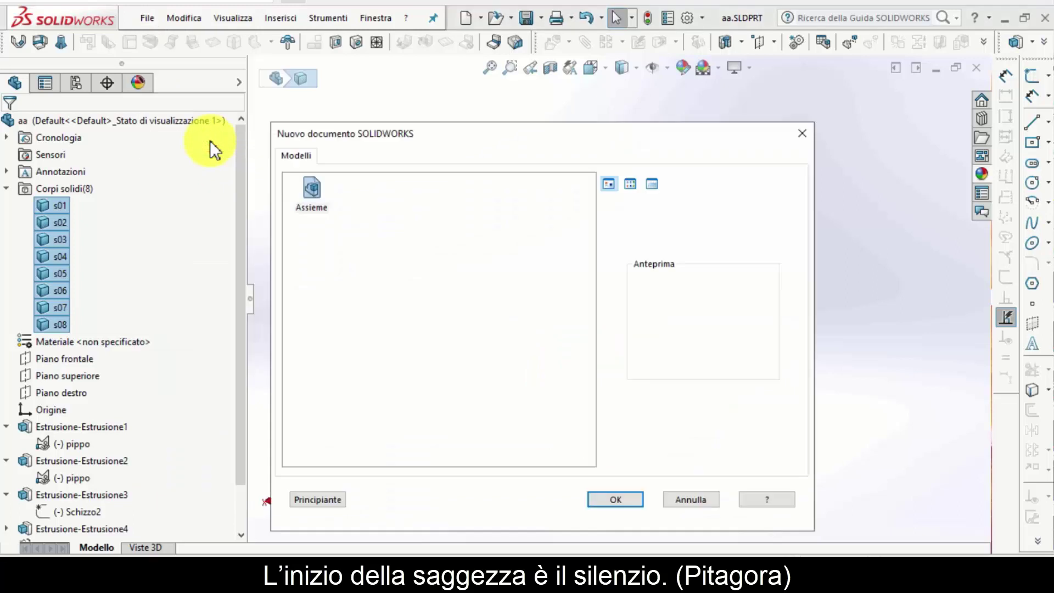
pyautogui.click(319, 190)
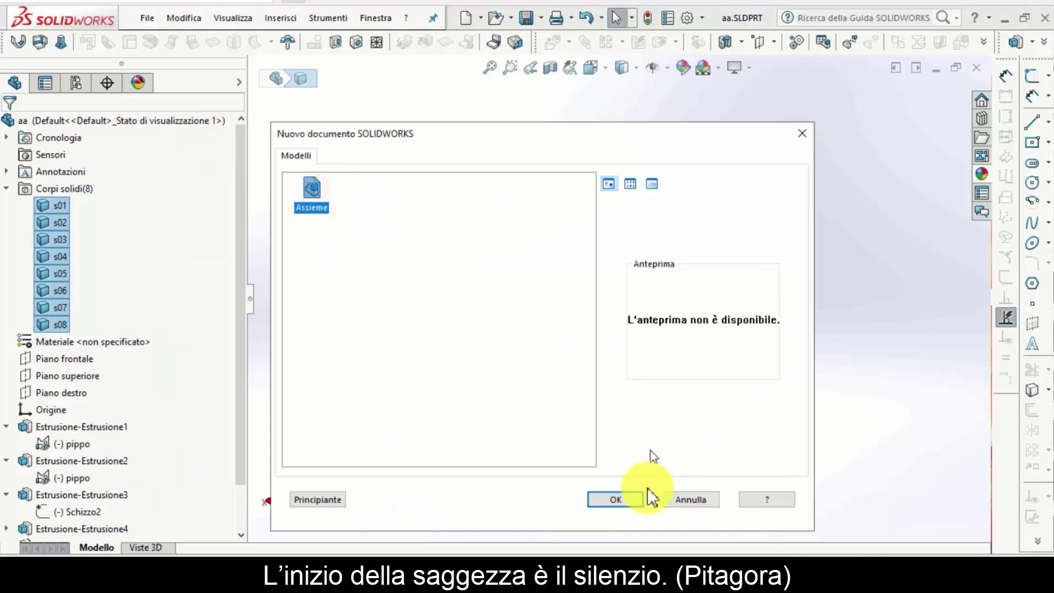
pyautogui.click(631, 497)
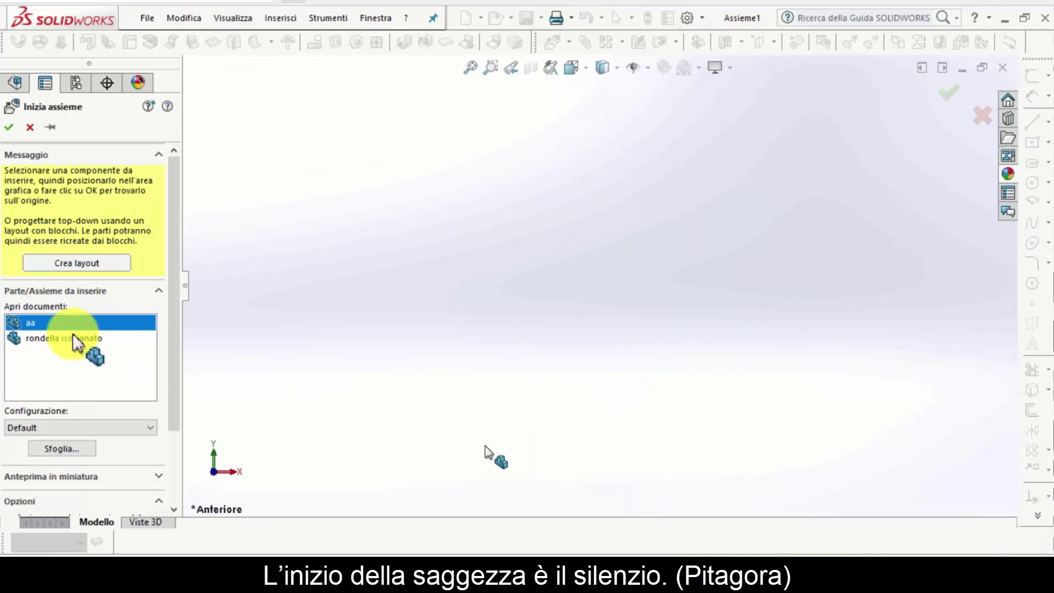
pyautogui.scroll(-3, 162, 327)
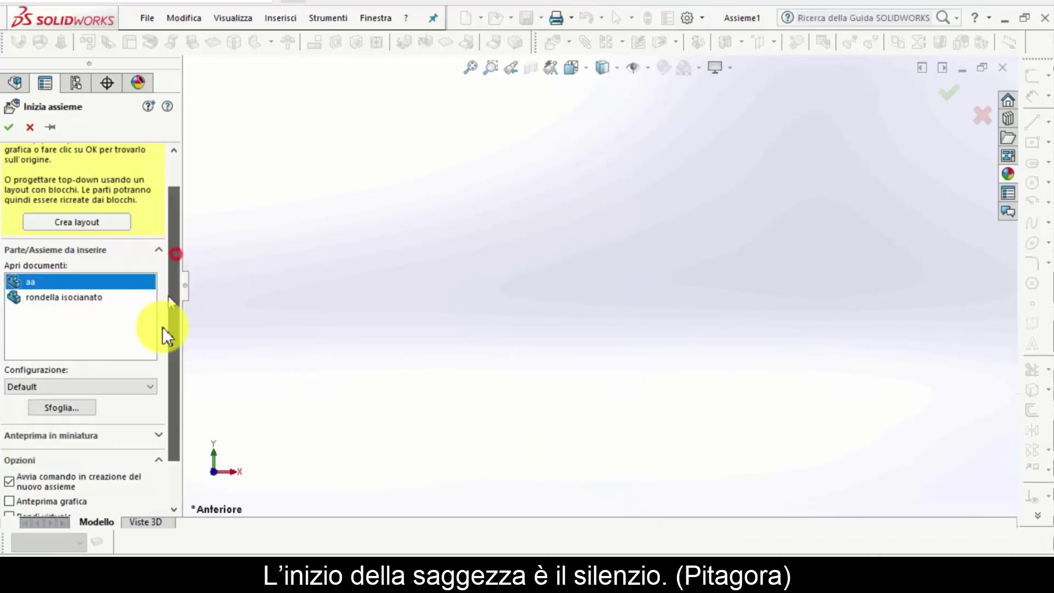
pyautogui.scroll(2, 159, 341)
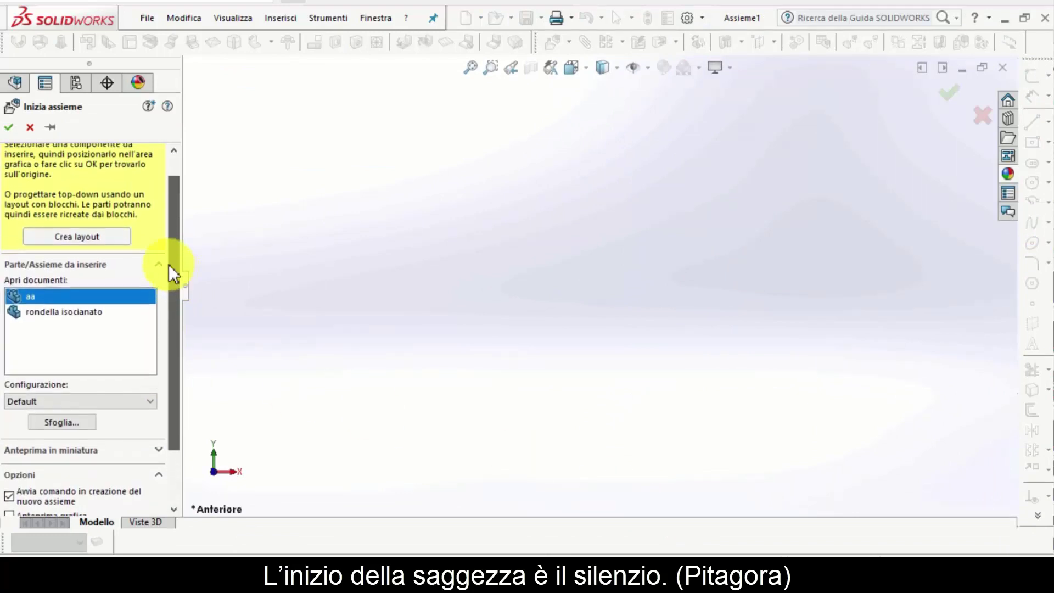
pyautogui.click(8, 127)
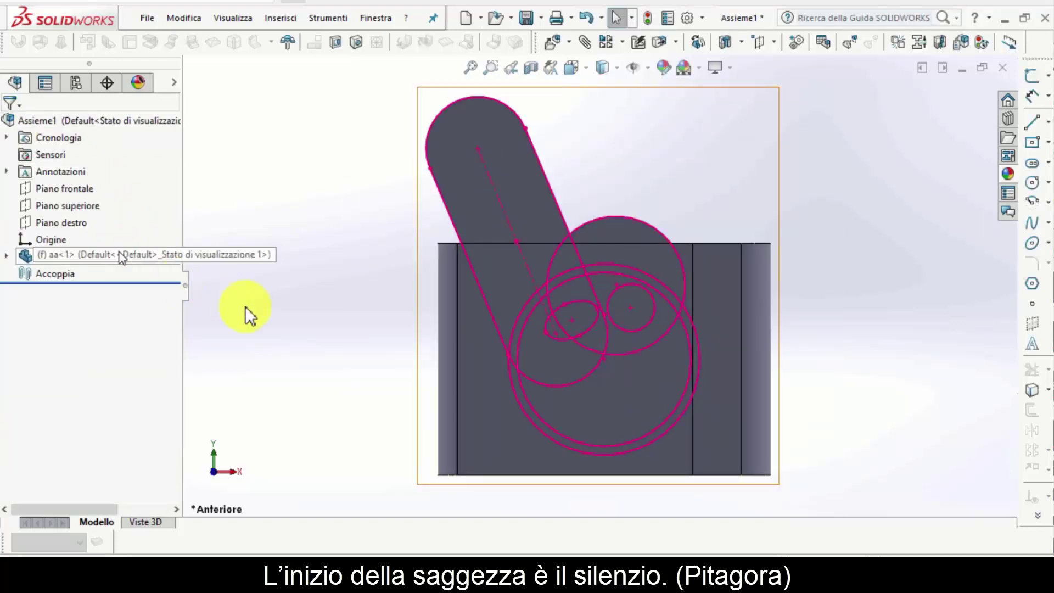
# Step: Orbit the assembly, then close it without saving
pyautogui.moveTo(245, 308)
pyautogui.mouseDown(button='middle')
pyautogui.moveTo(305, 312)
pyautogui.moveTo(301, 297)
pyautogui.mouseUp(button='middle')
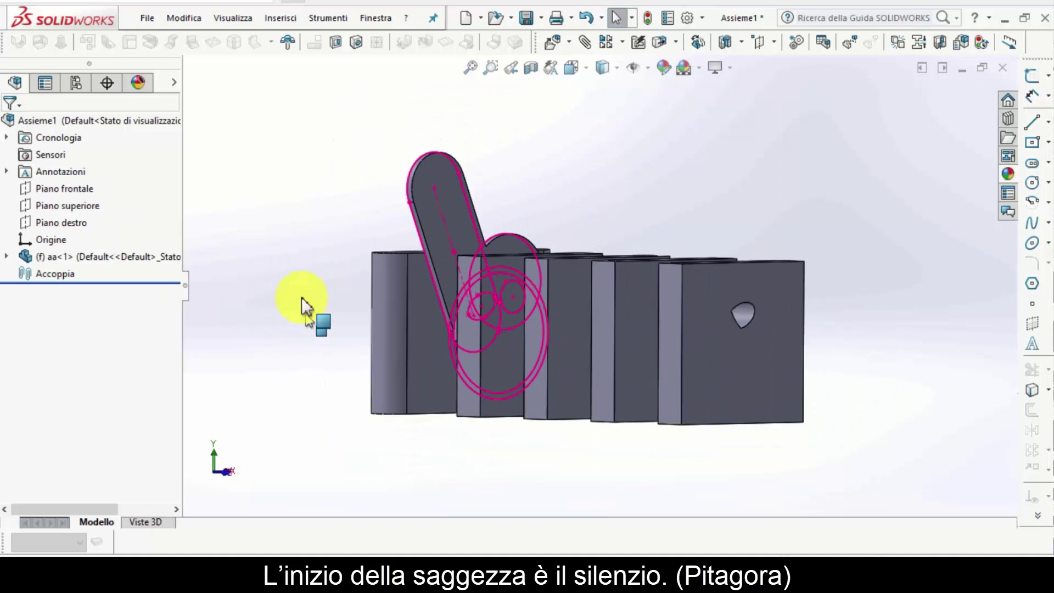
pyautogui.click(141, 18)
pyautogui.click(173, 99)
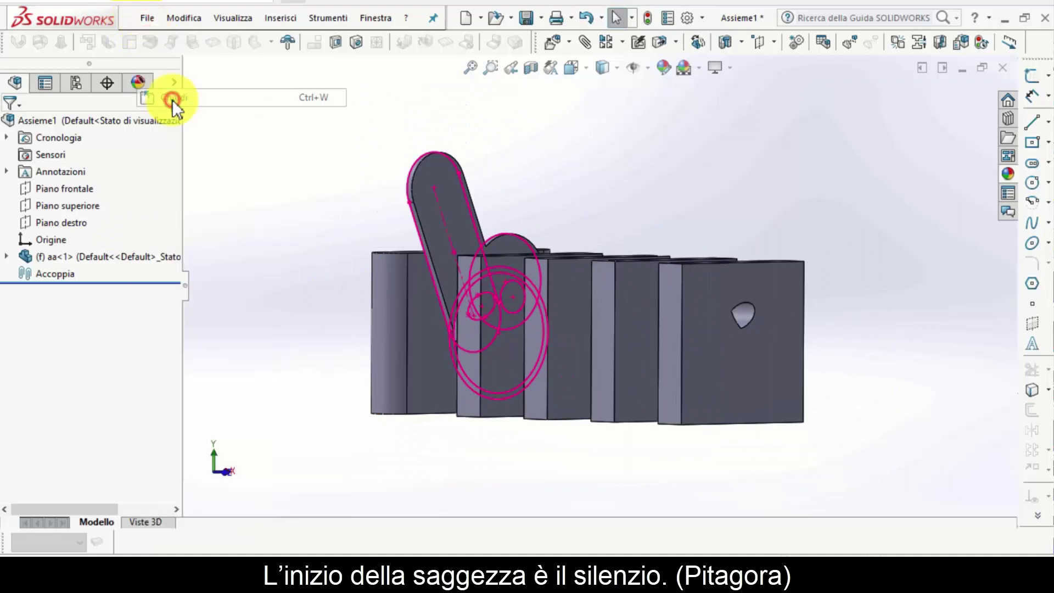
pyautogui.click(470, 303)
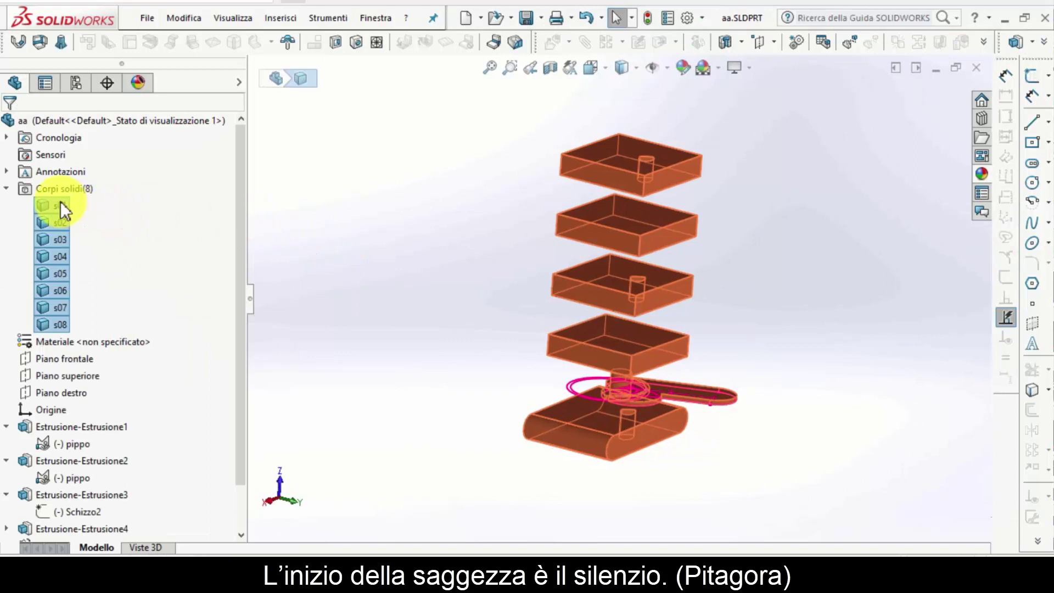
# Step: Select bodies s01–s08 in Corpi solidi and choose Inserisci nella Nuova parte
pyautogui.rightClick(57, 189)
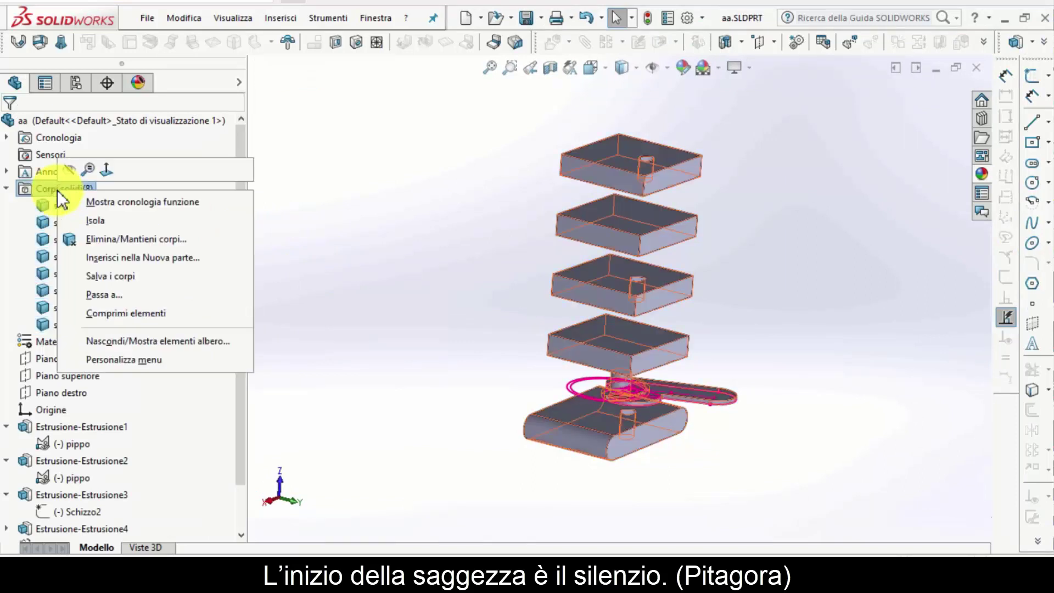
pyautogui.click(495, 342)
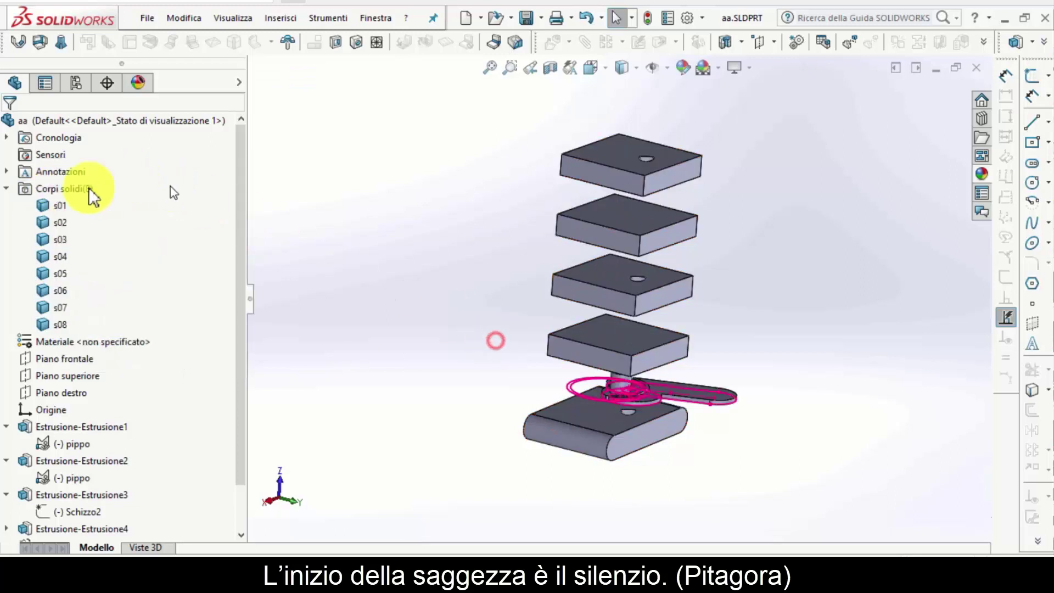
pyautogui.click(57, 203)
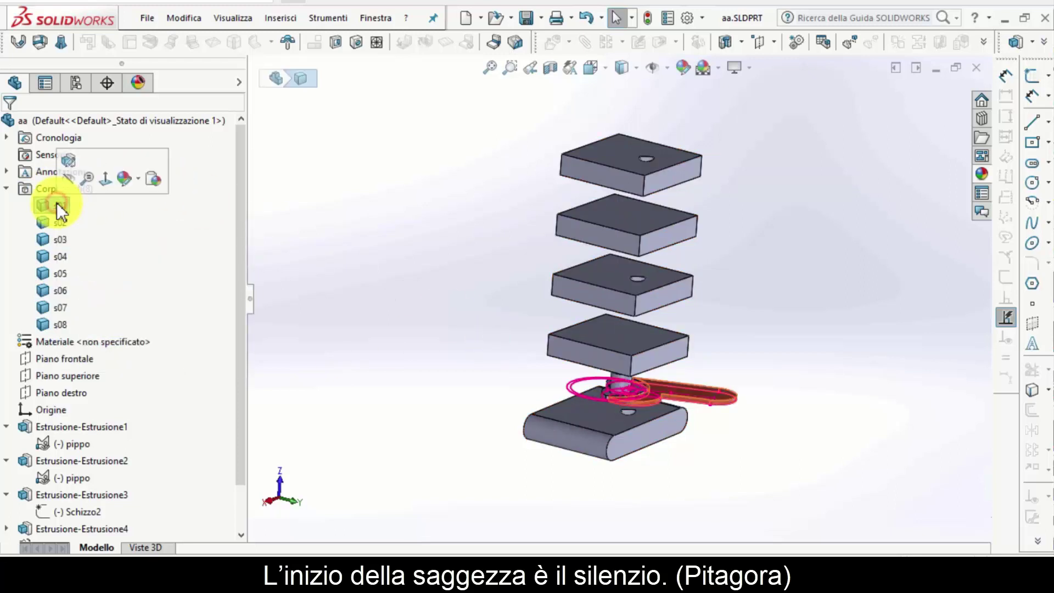
pyautogui.keyDown('shift'); pyautogui.click(55, 322); pyautogui.keyUp('shift')
pyautogui.rightClick(55, 322)
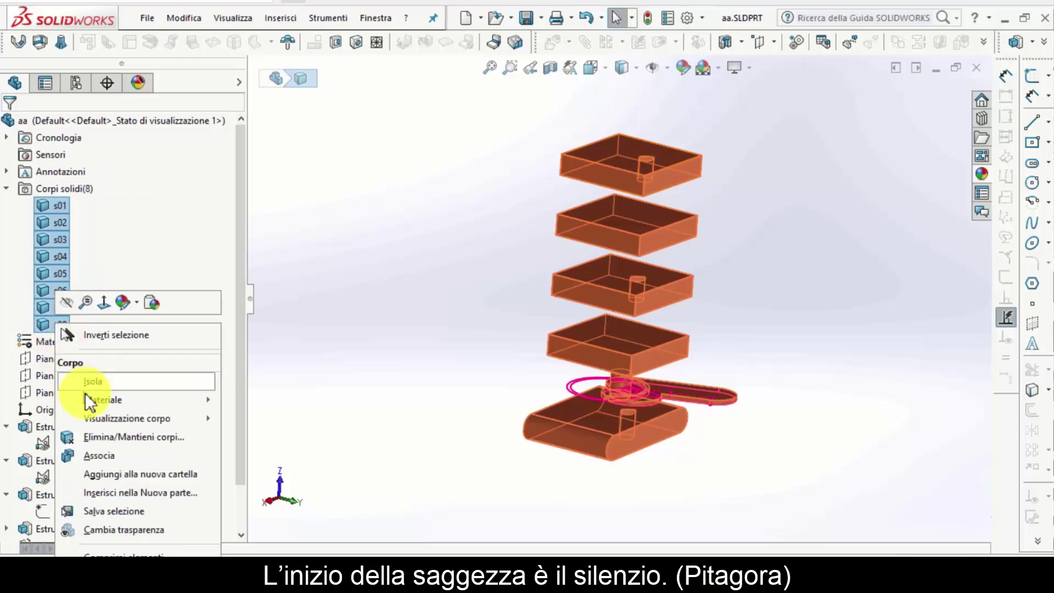
pyautogui.moveTo(102, 399)
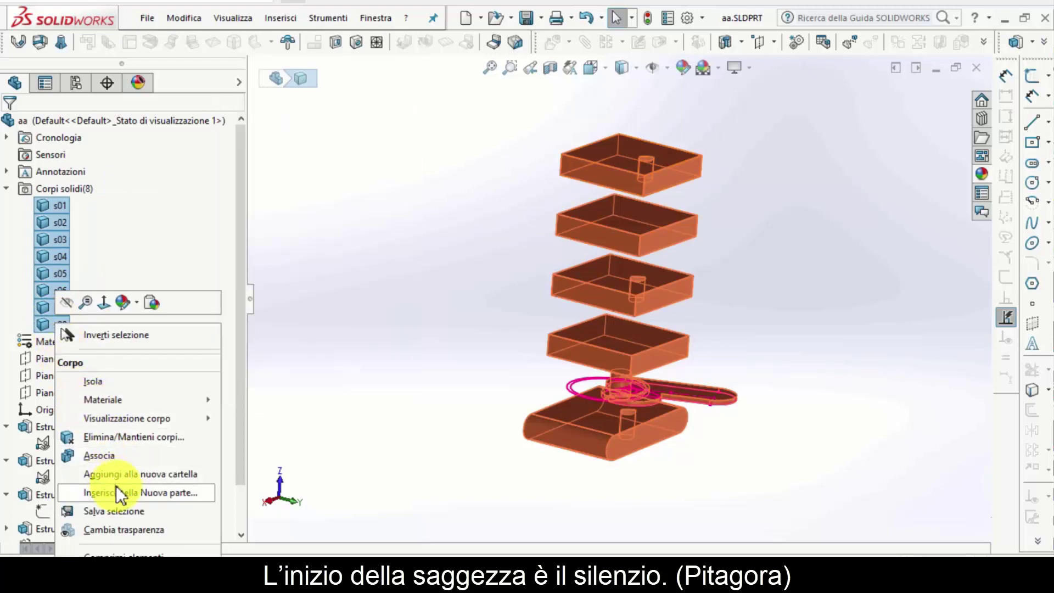
pyautogui.click(116, 492)
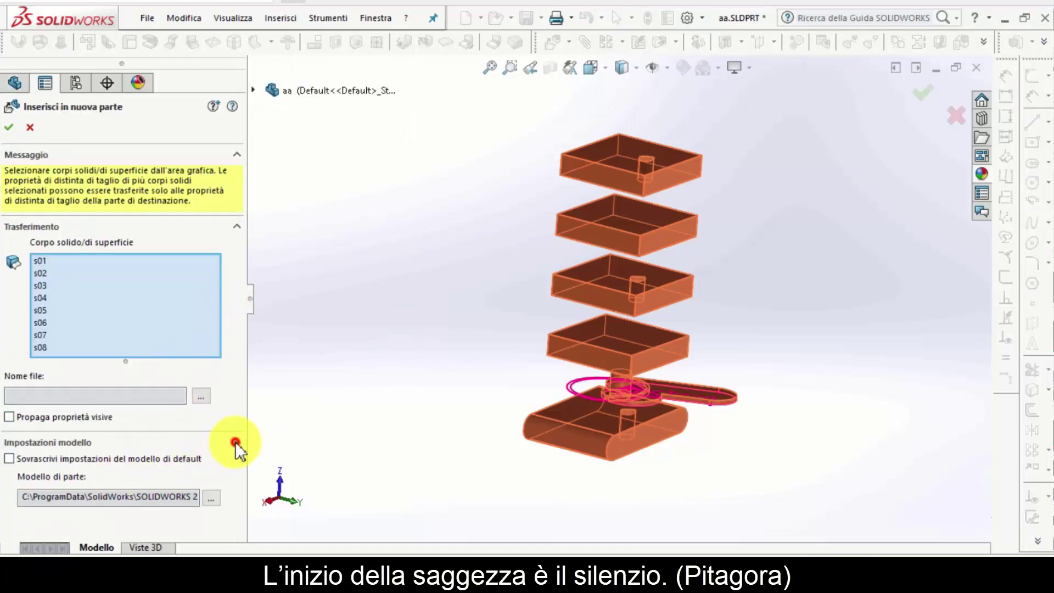
# Step: Widen the PropertyManager and browse for the new part's file name, cancelling Salva con nome
pyautogui.moveTo(251, 299); pyautogui.dragTo(288, 300)
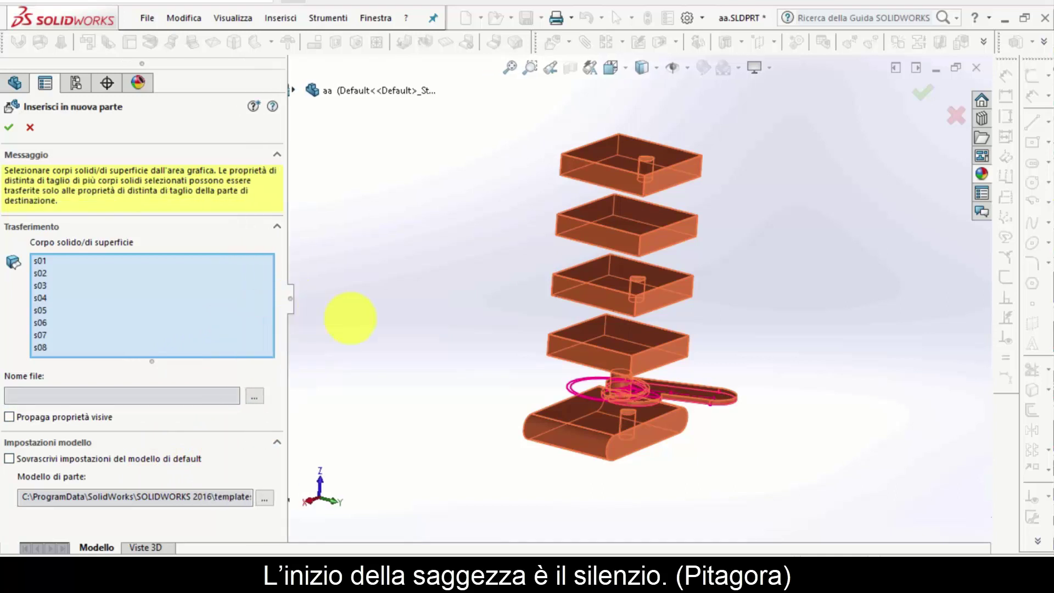
pyautogui.moveTo(349, 319); pyautogui.dragTo(419, 324)
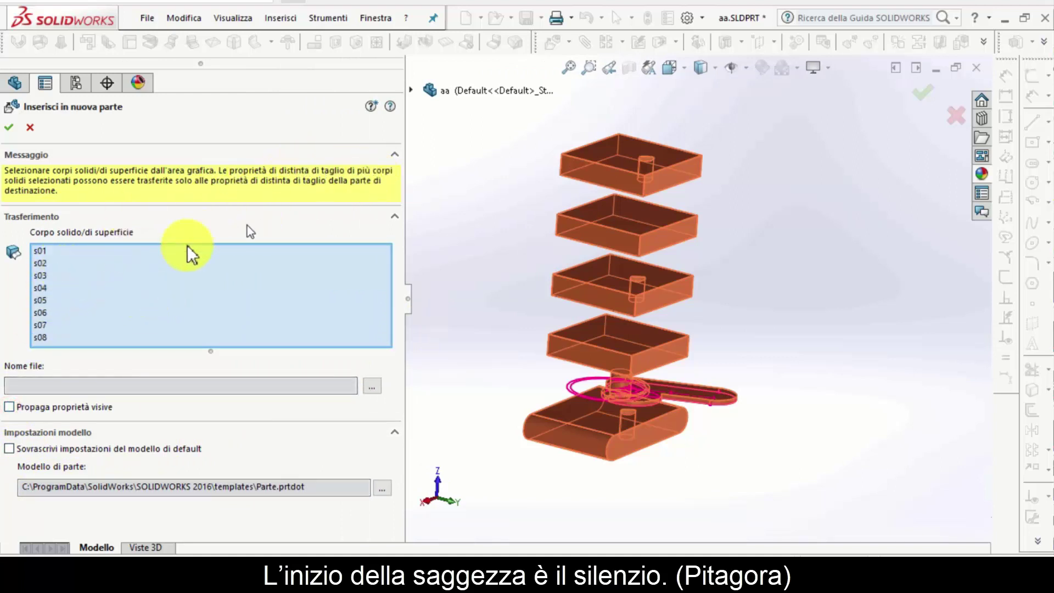
pyautogui.click(73, 391)
pyautogui.click(373, 388)
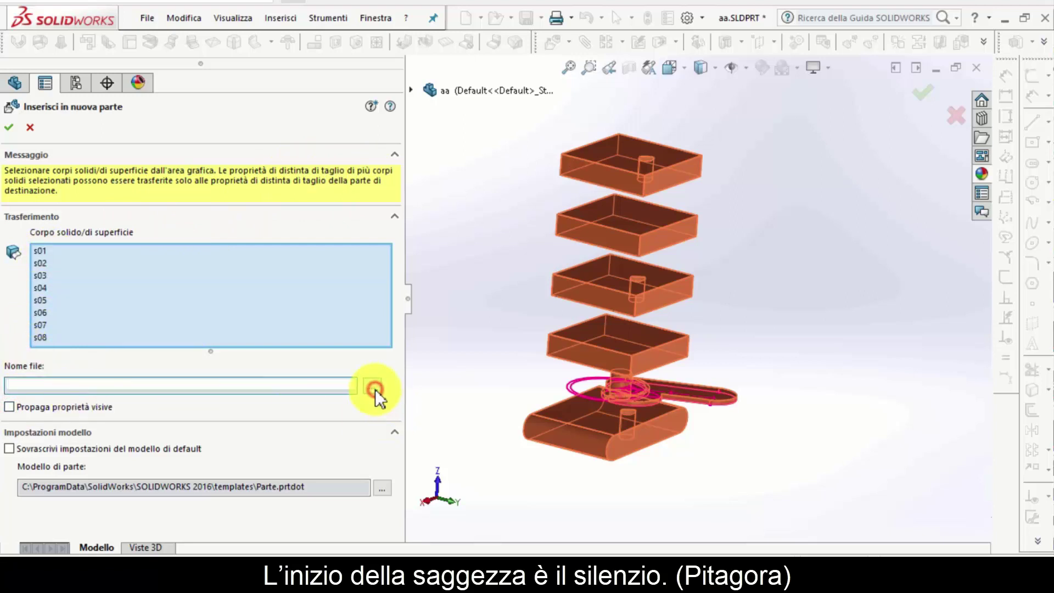
pyautogui.click(743, 438)
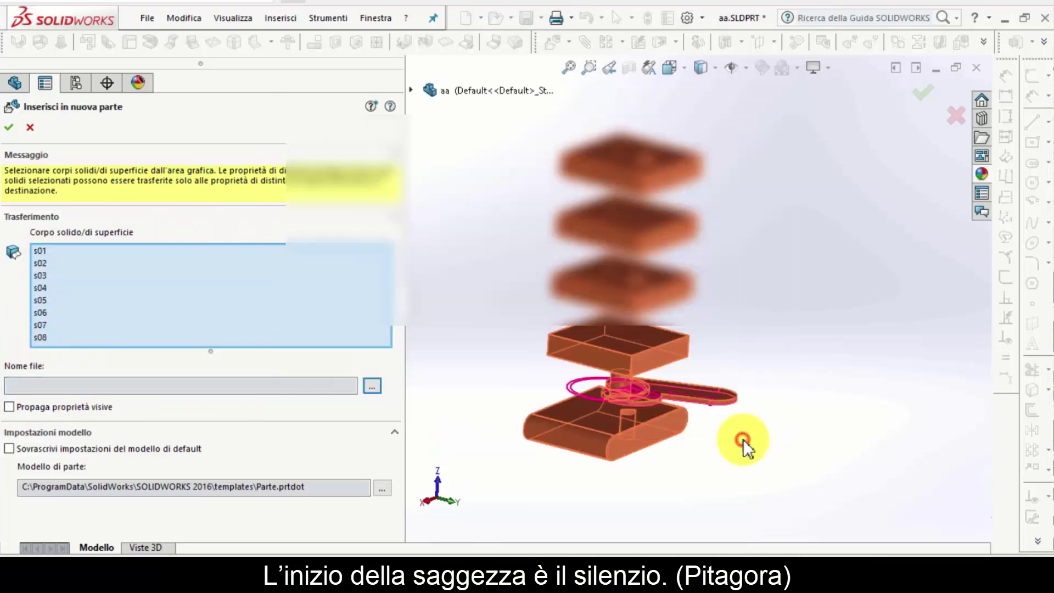
pyautogui.click(366, 381)
pyautogui.click(473, 374)
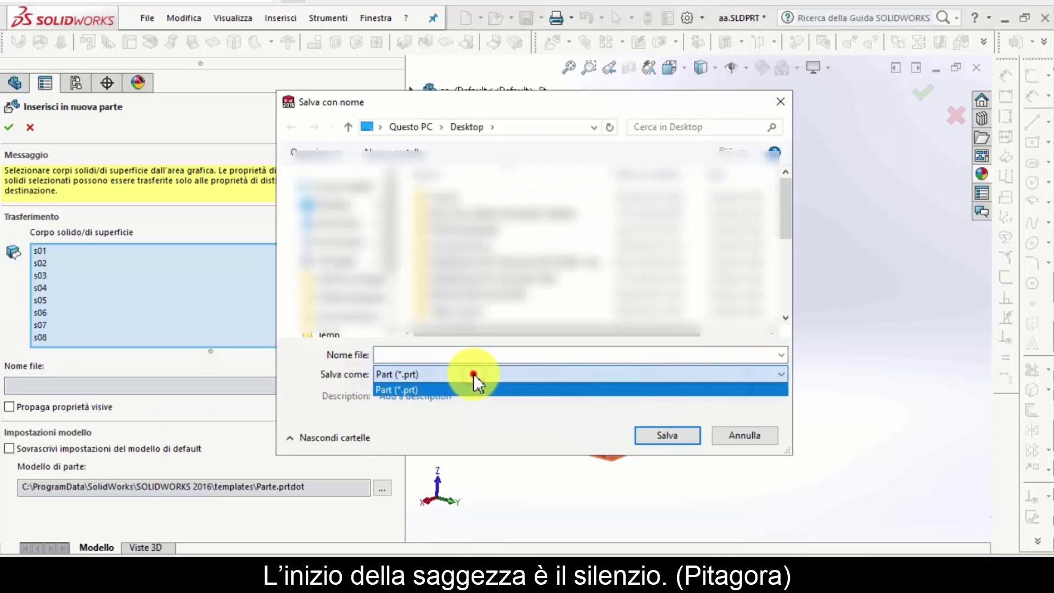
pyautogui.click(473, 373)
pyautogui.click(735, 438)
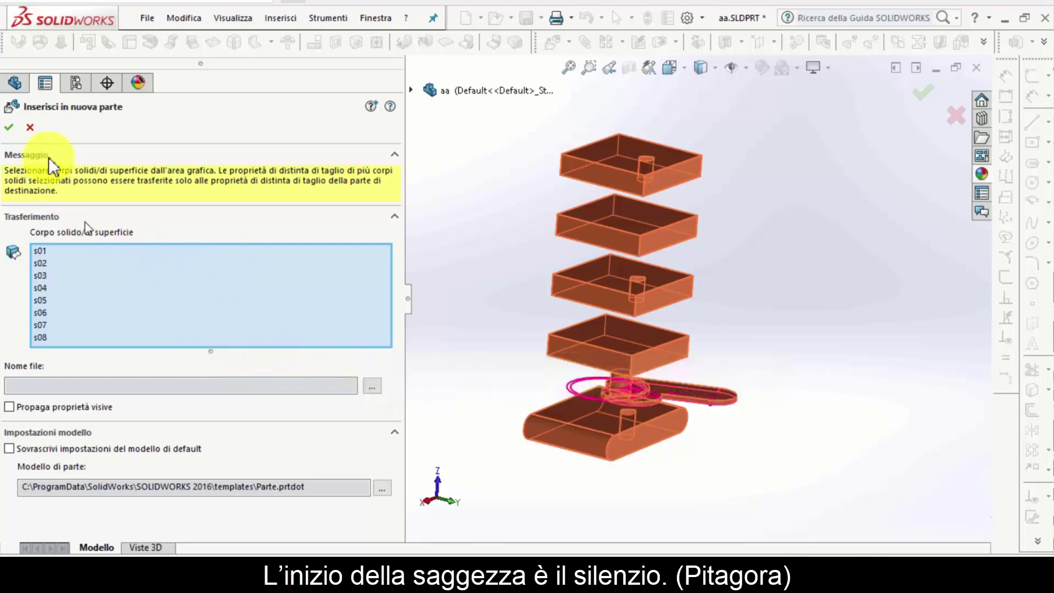
# Step: Remove bodies s01, s02 and s04 from the transfer list, then cancel the operation
pyautogui.click(38, 253)
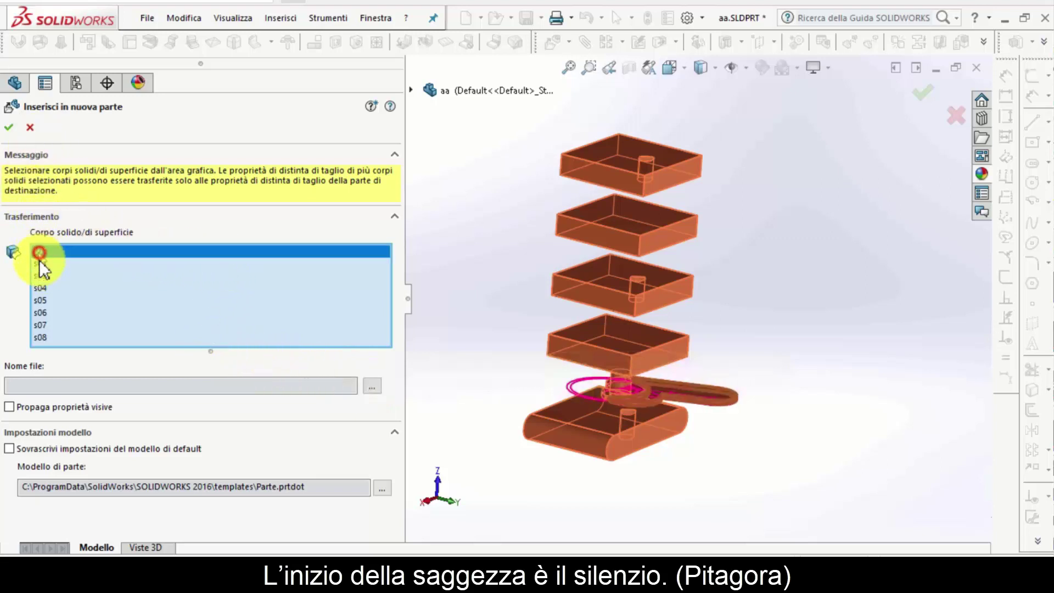
pyautogui.keyDown('ctrl'); pyautogui.click(41, 266); pyautogui.keyUp('ctrl')
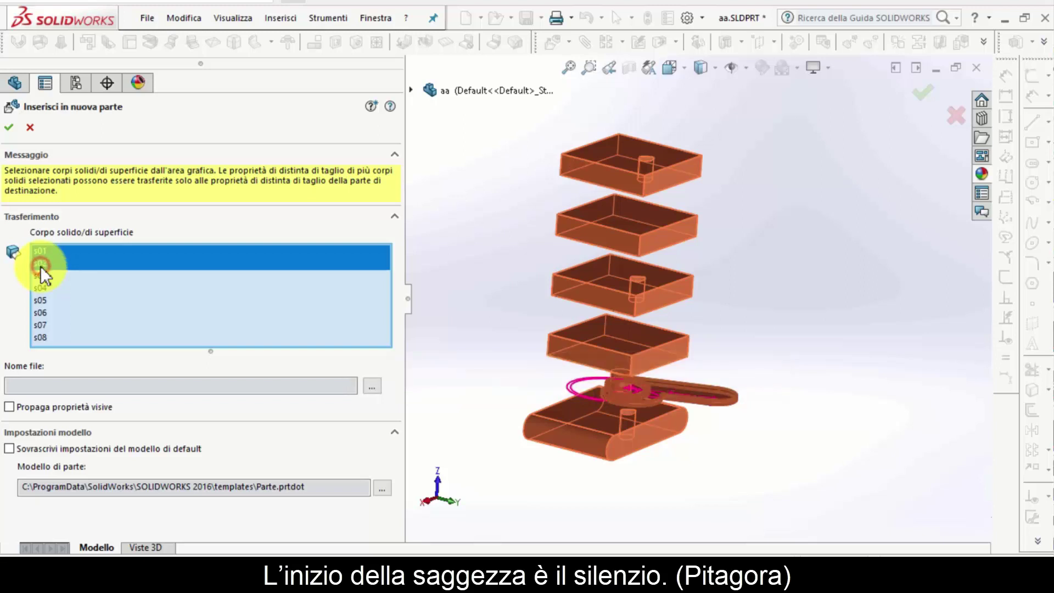
pyautogui.keyDown('ctrl'); pyautogui.click(40, 289); pyautogui.keyUp('ctrl')
pyautogui.rightClick(41, 293)
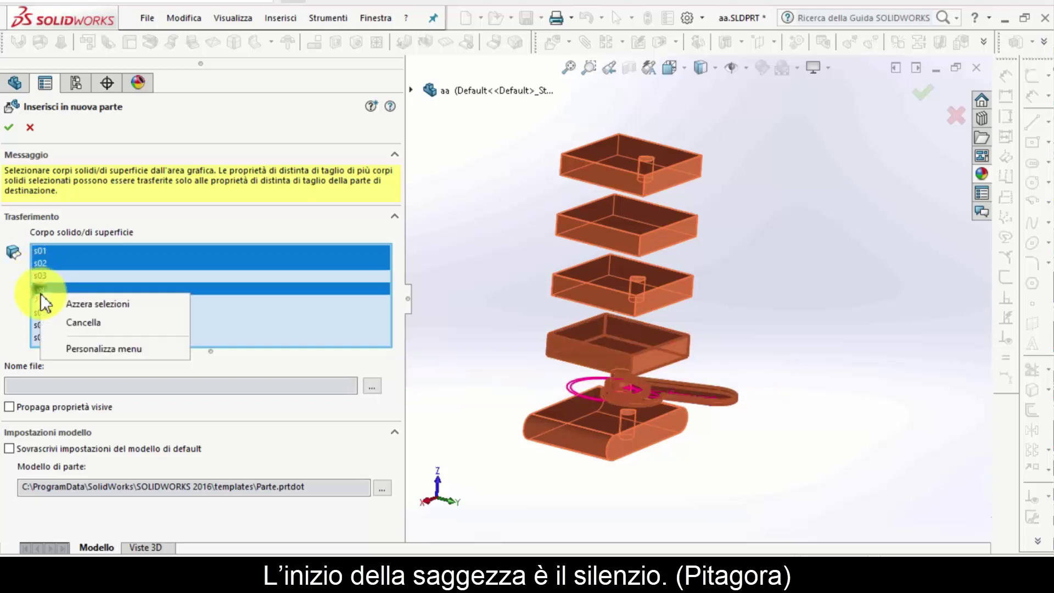
pyautogui.click(98, 319)
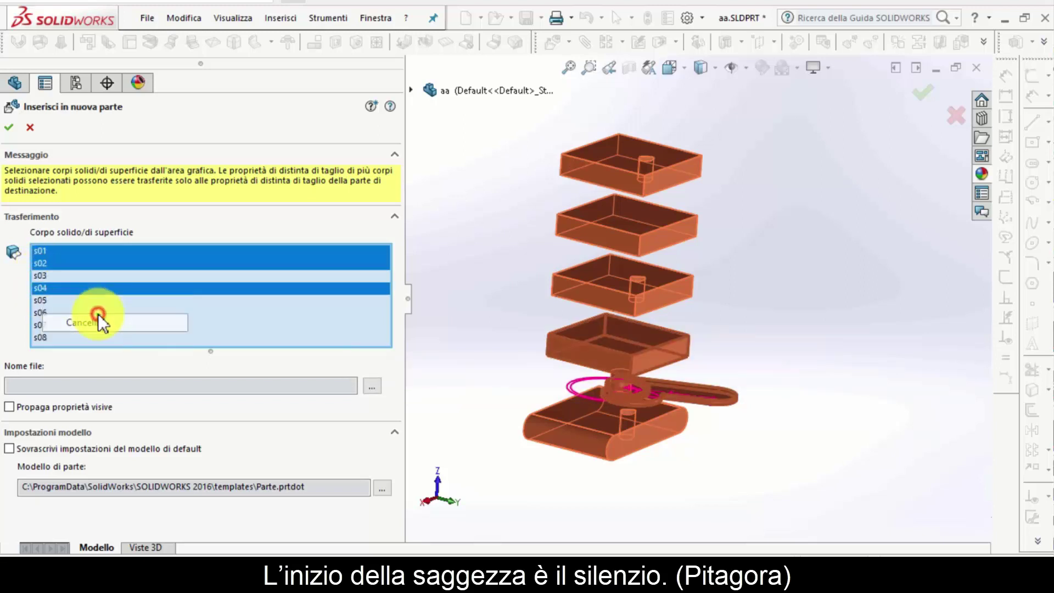
pyautogui.click(30, 127)
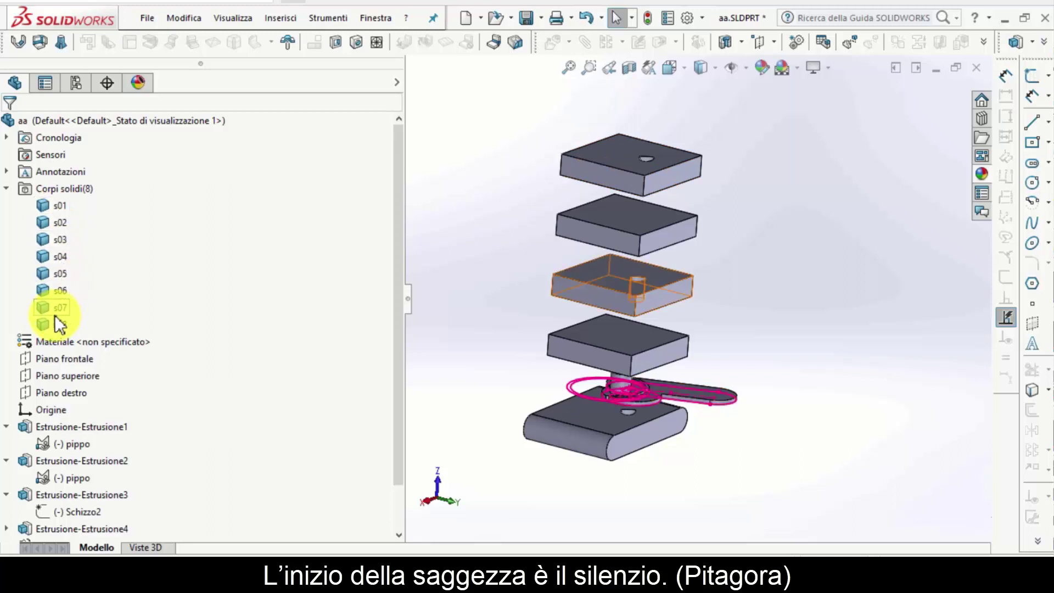
# Step: Drag the FeatureManager splitter left to shrink the tree, then deselect body s02
pyautogui.click(57, 205)
pyautogui.click(59, 222)
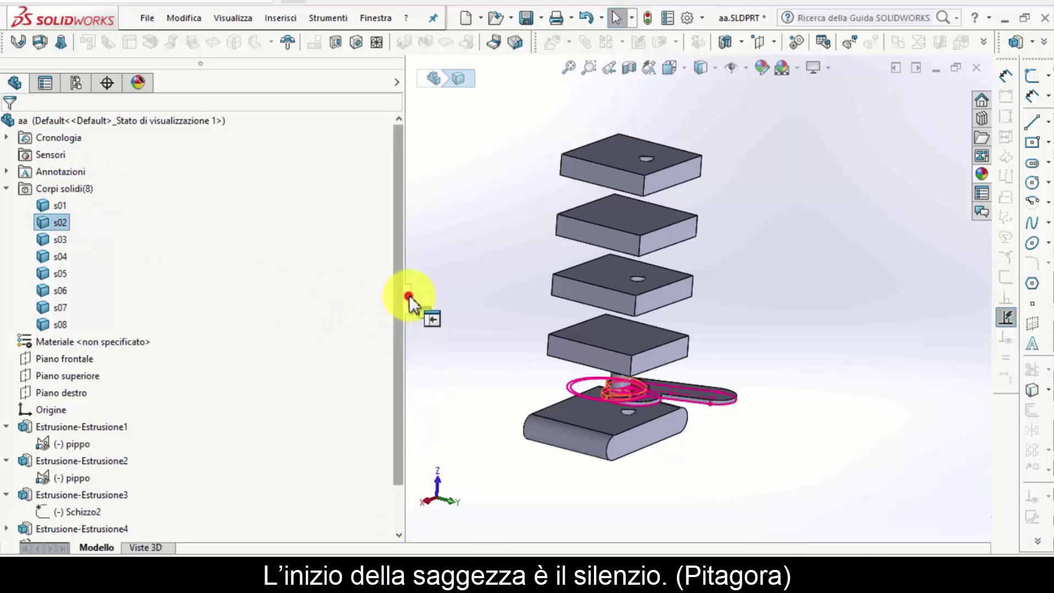
pyautogui.moveTo(405, 299); pyautogui.dragTo(113, 322)
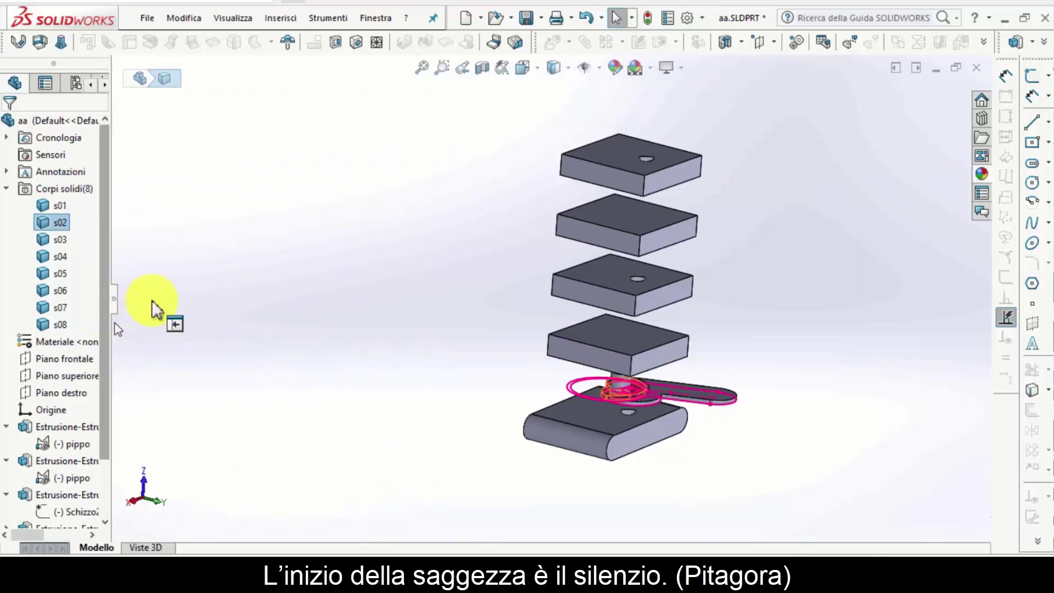
pyautogui.moveTo(116, 313); pyautogui.dragTo(130, 304)
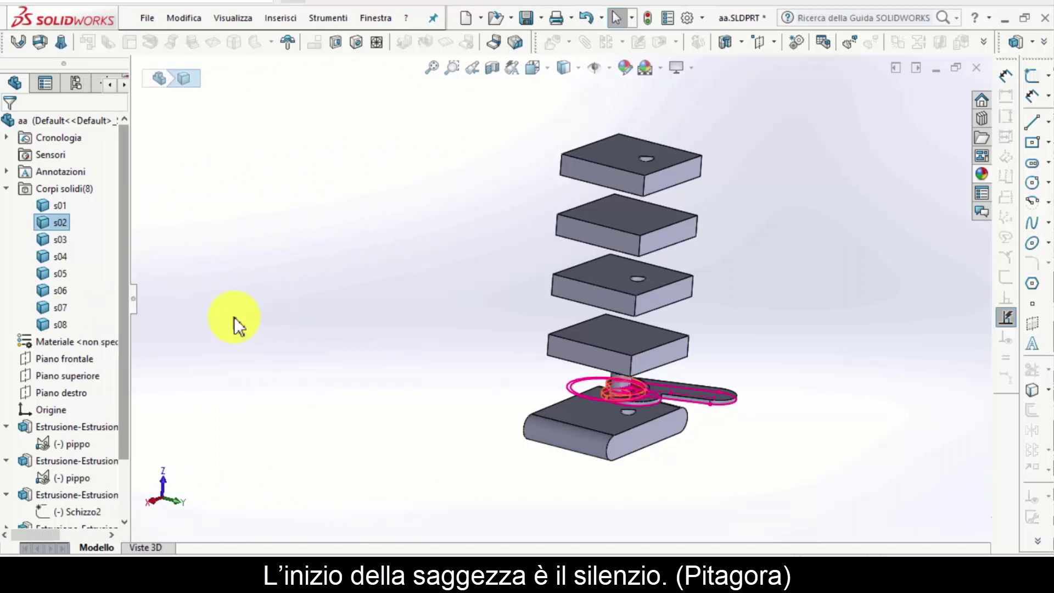
pyautogui.click(380, 278)
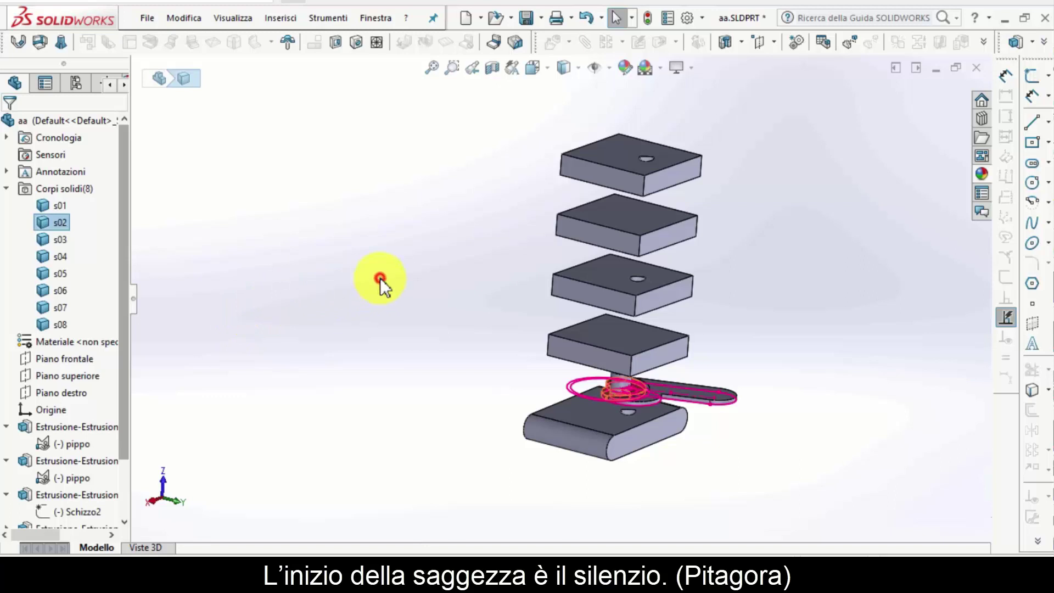
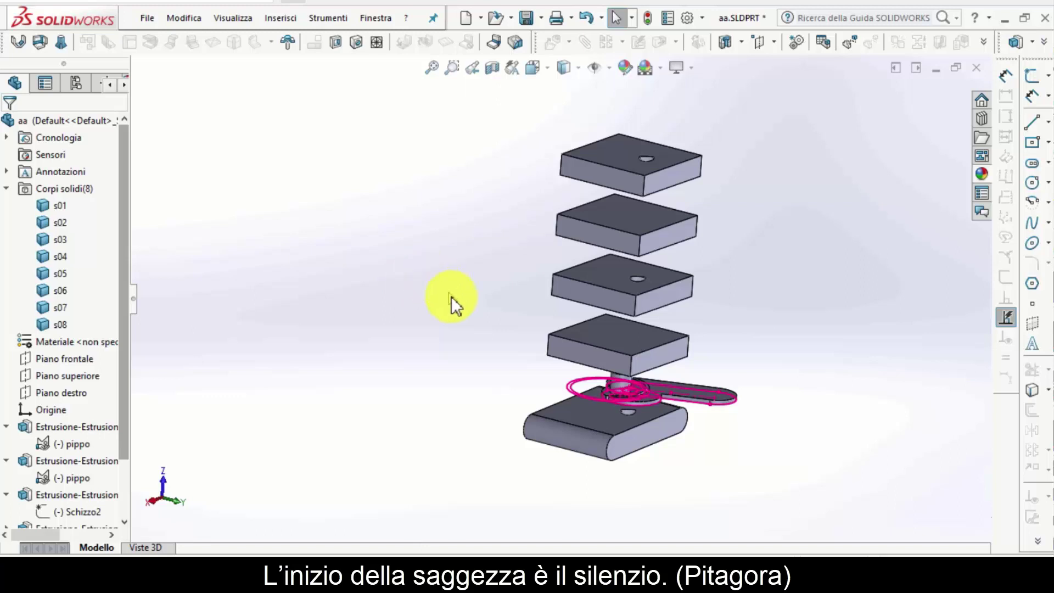
# Step: Close the sliced-block part and Parte4, discarding unsaved changes to both
pyautogui.click(137, 15)
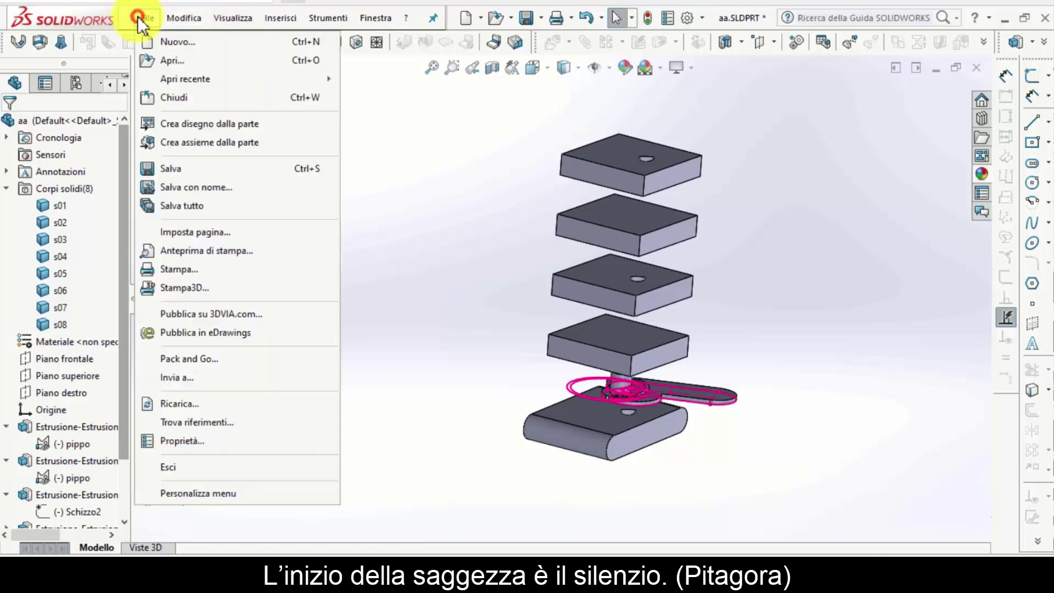
pyautogui.click(173, 97)
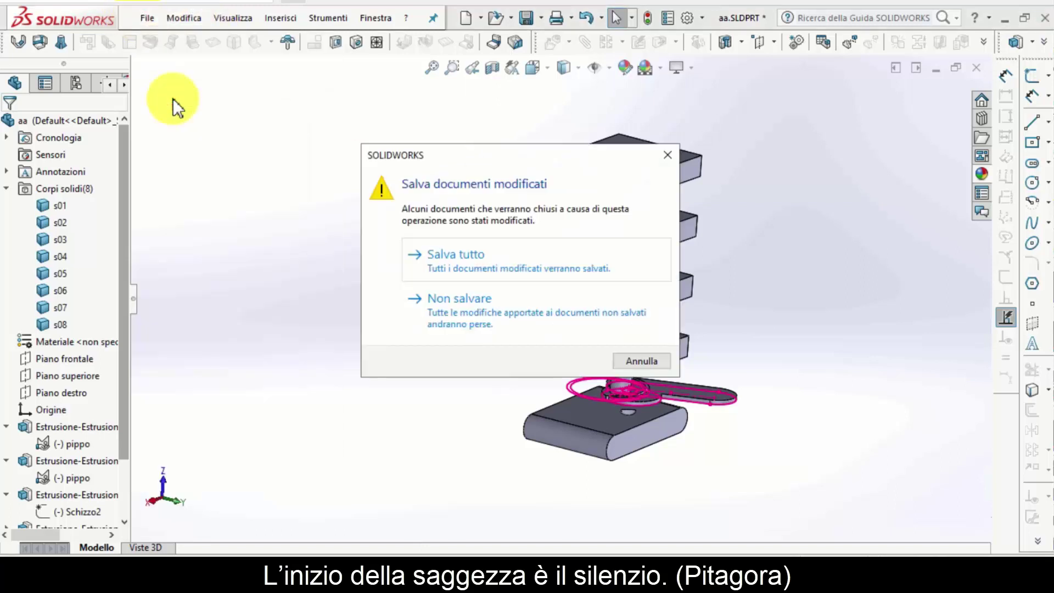
pyautogui.click(496, 302)
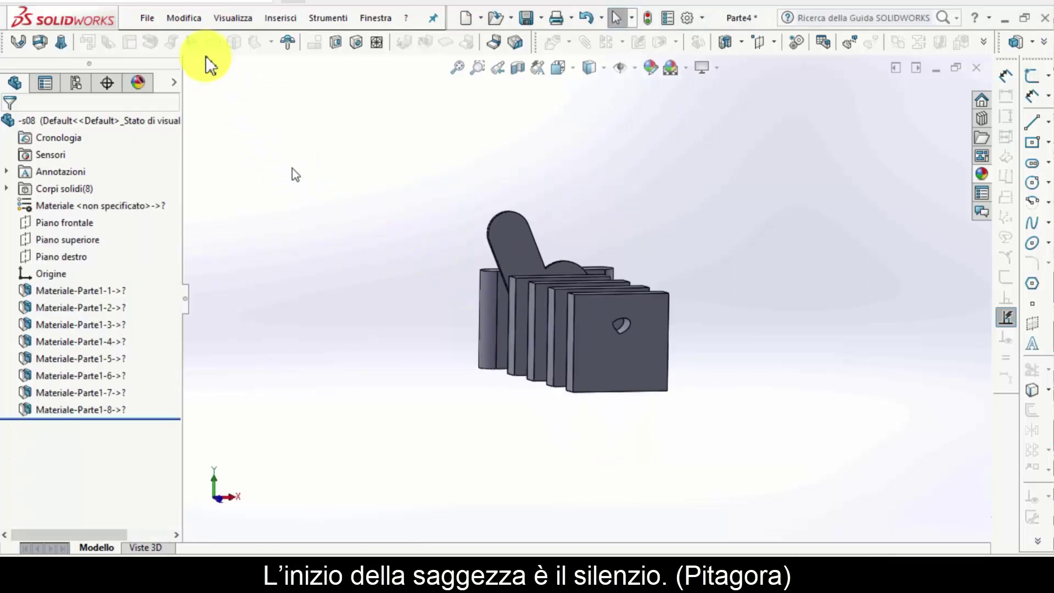
pyautogui.click(151, 16)
pyautogui.click(171, 97)
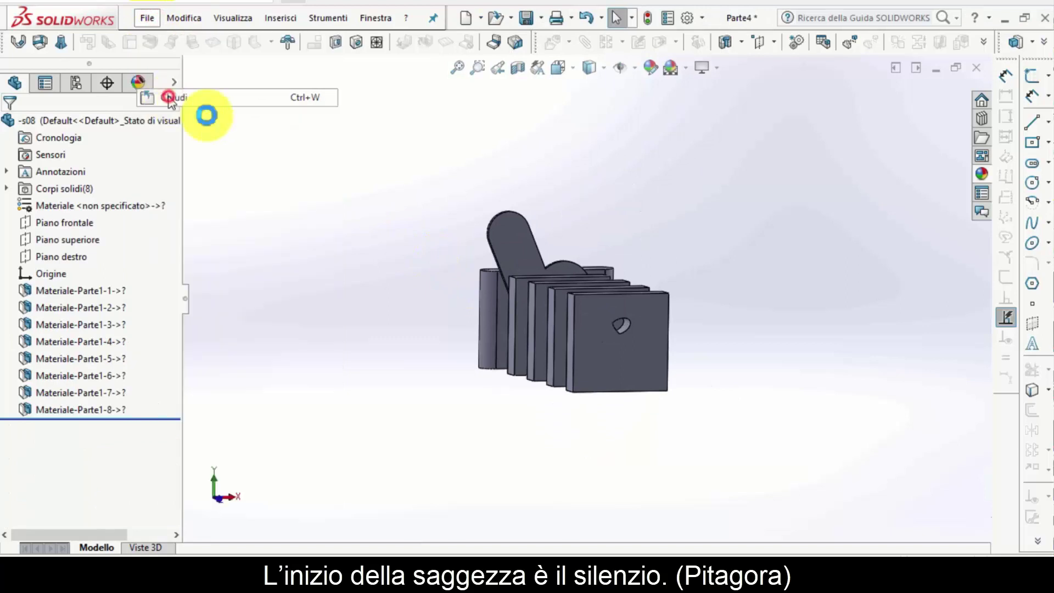
pyautogui.click(486, 306)
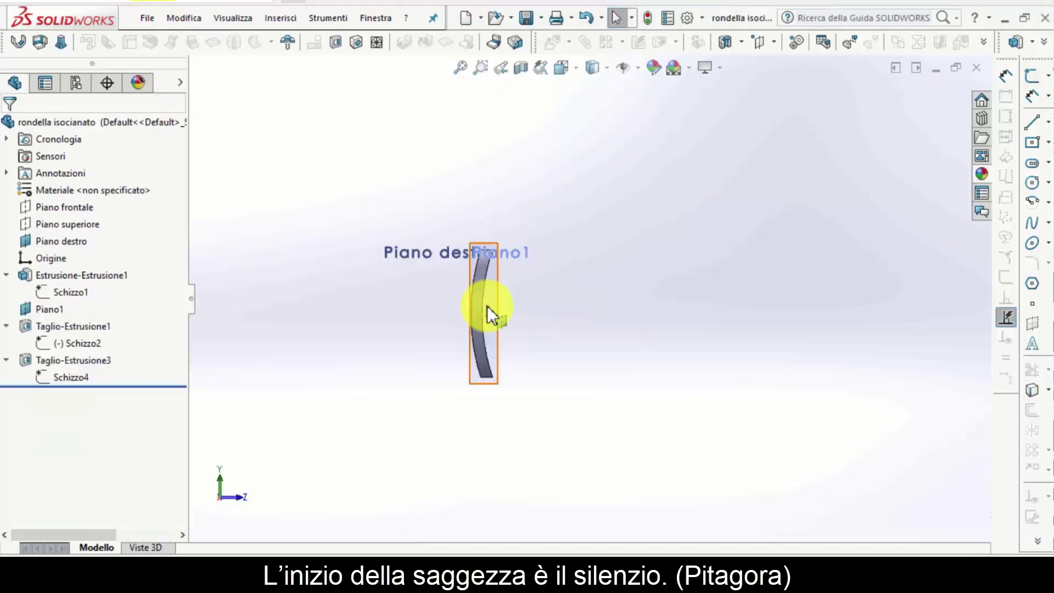
# Step: Create a new blank Parte document, Parte8
pyautogui.moveTo(387, 217); pyautogui.dragTo(354, 210, button='middle')
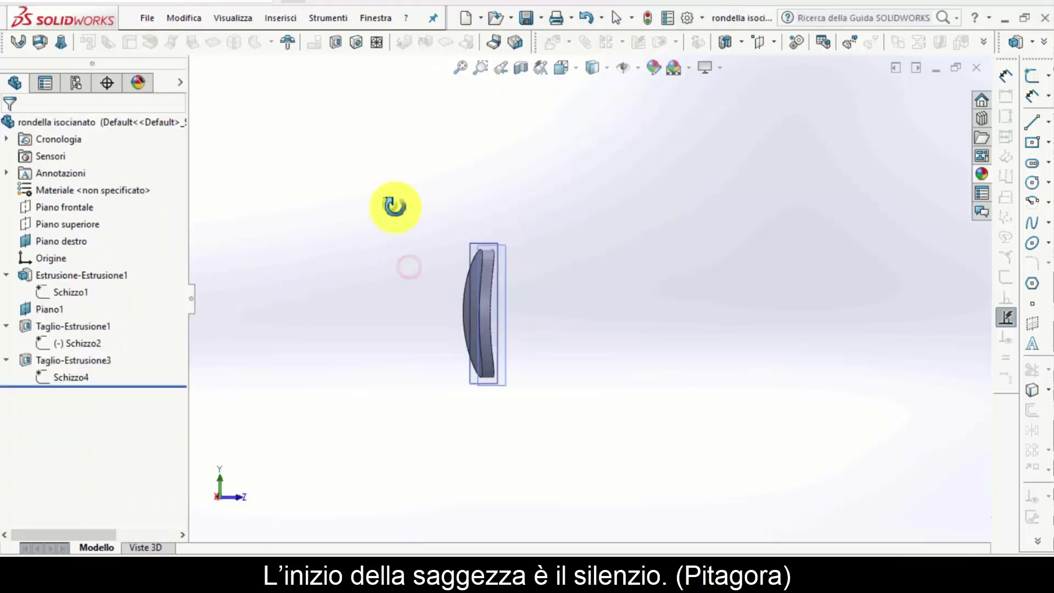
pyautogui.click(375, 18)
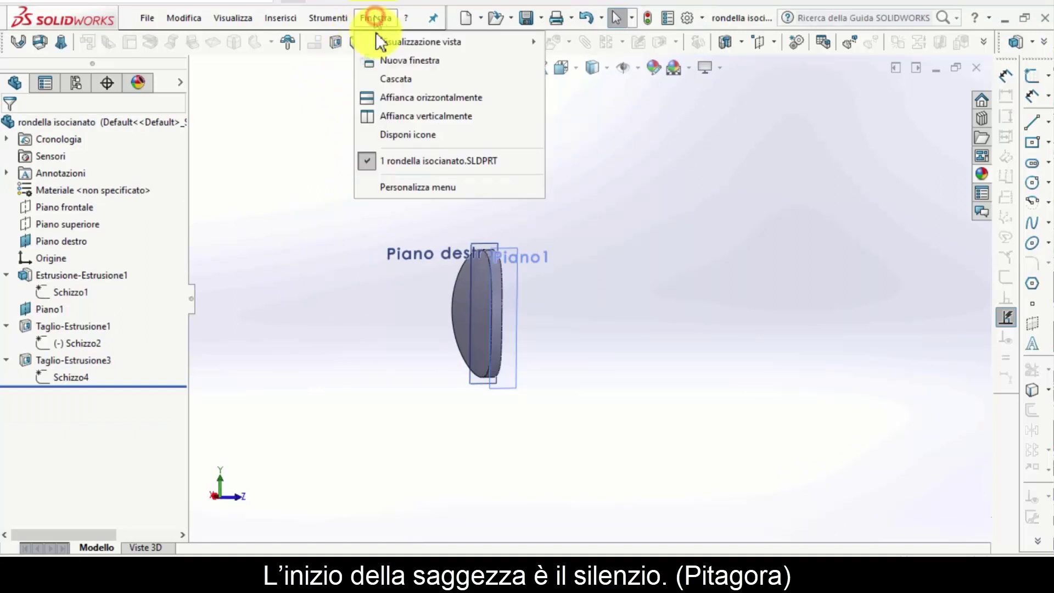
pyautogui.click(608, 306)
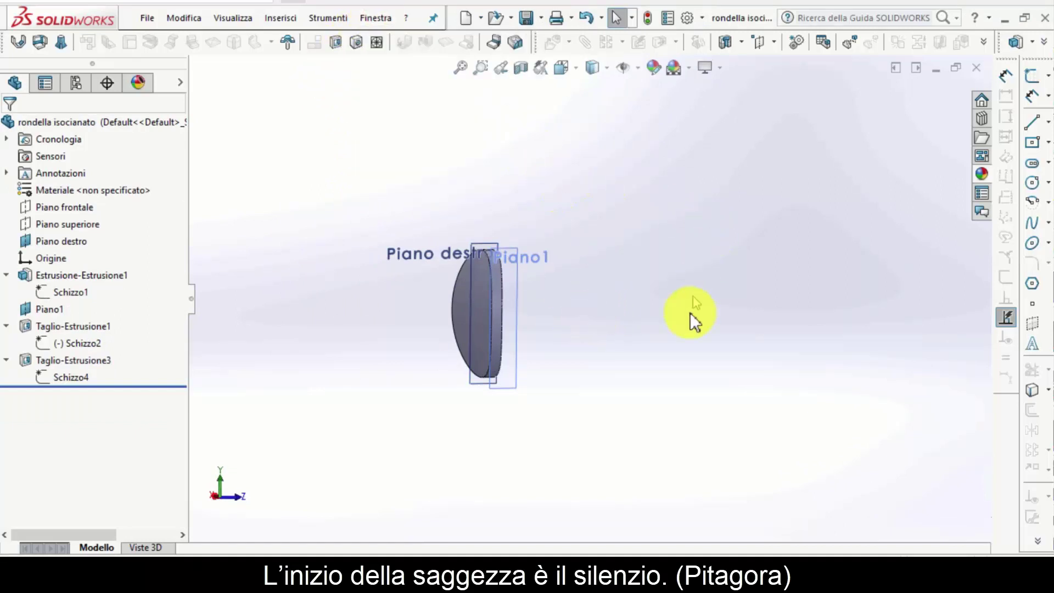
pyautogui.moveTo(689, 314); pyautogui.dragTo(675, 306, button='middle')
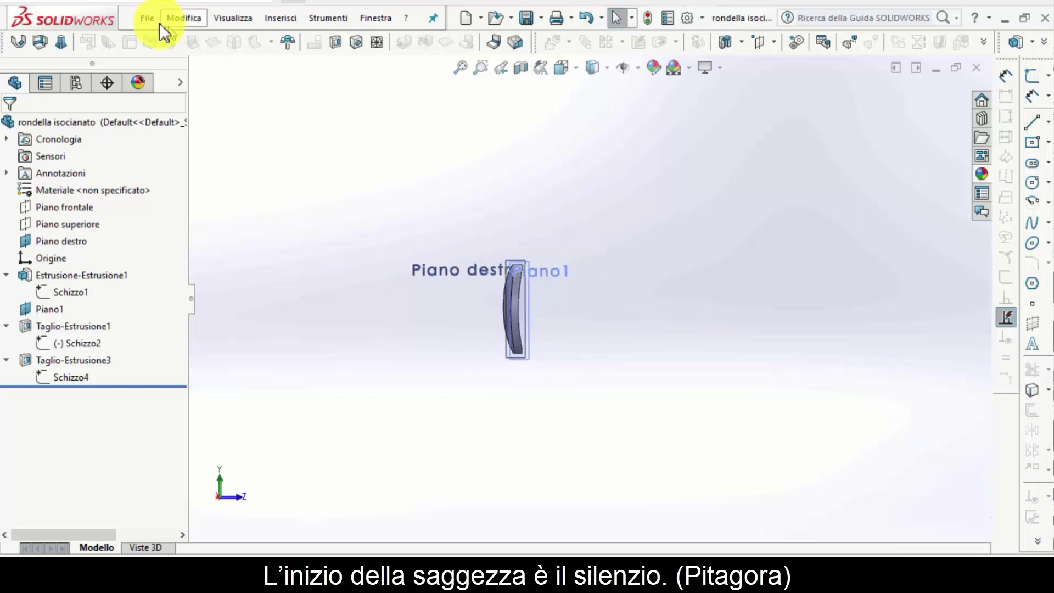
pyautogui.click(145, 18)
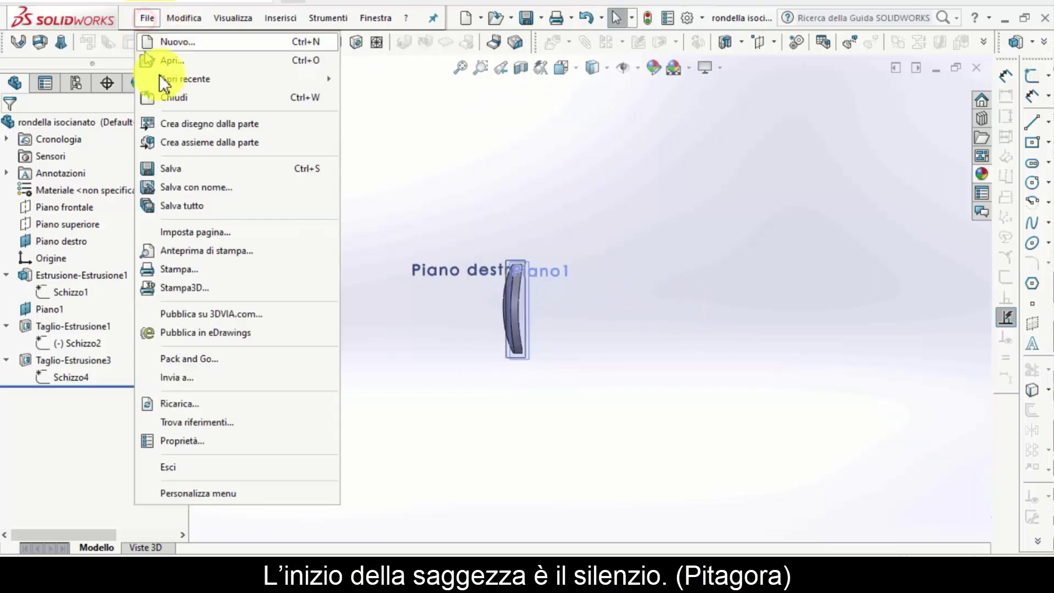
pyautogui.click(174, 45)
pyautogui.click(311, 191)
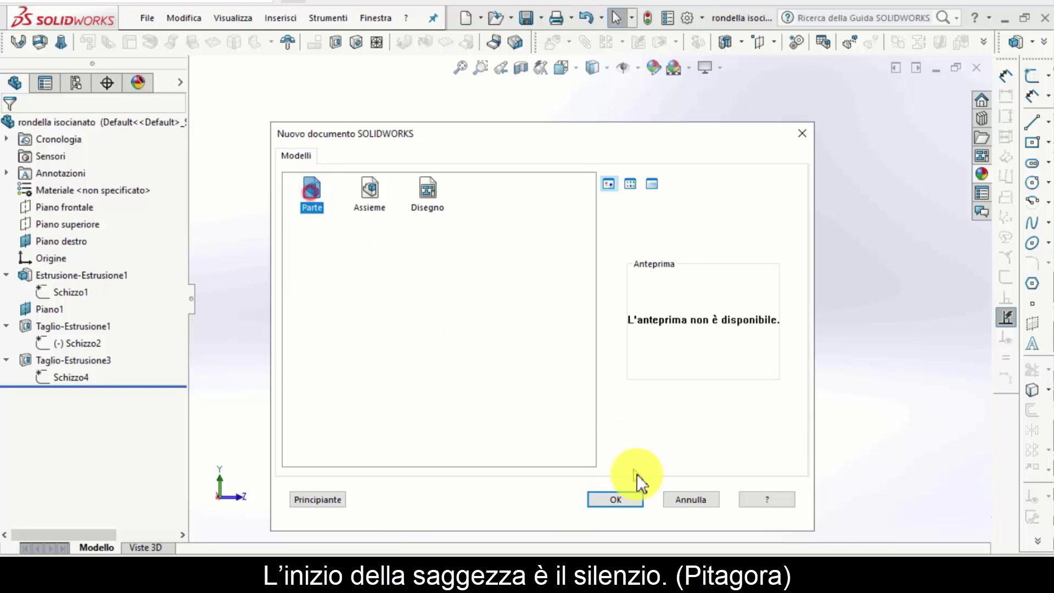
pyautogui.click(628, 501)
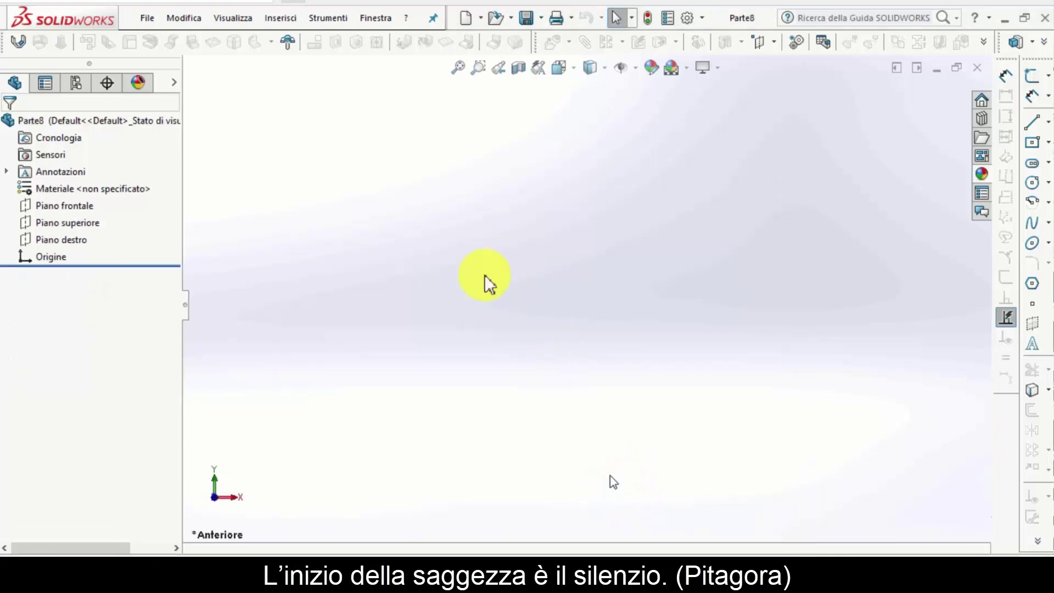
# Step: Draw two concentric circles centred on the origin on Piano frontale
pyautogui.click(82, 206)
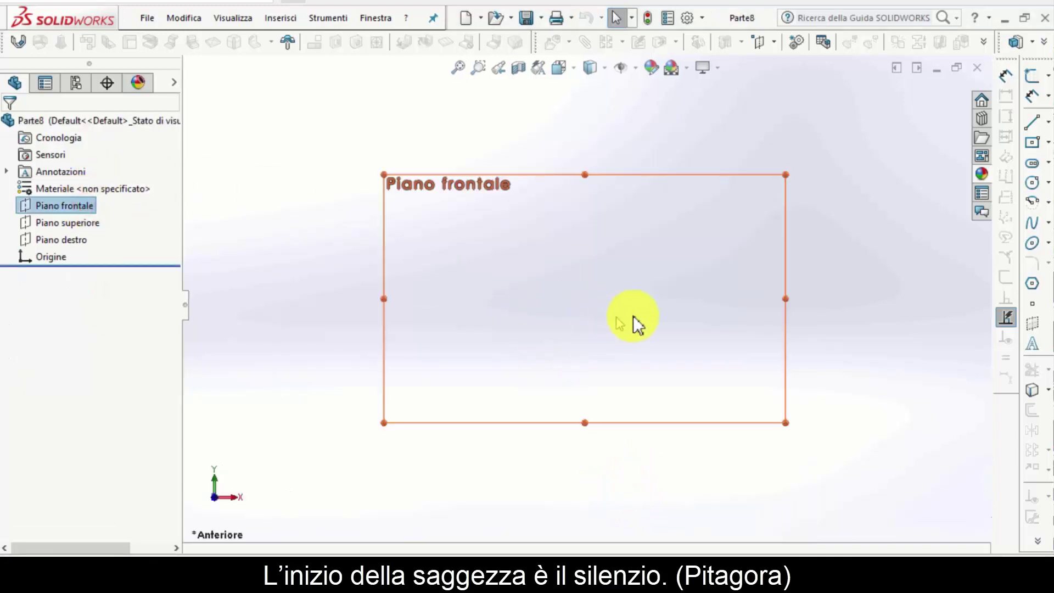
pyautogui.moveTo(633, 315); pyautogui.dragTo(677, 328, button='right')
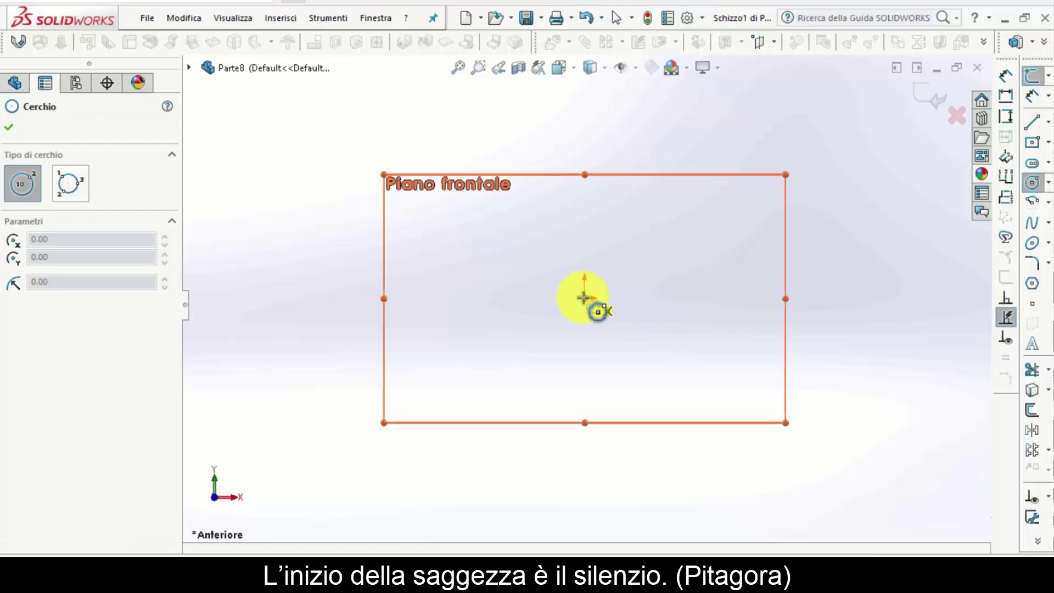
pyautogui.click(584, 298)
pyautogui.click(490, 264)
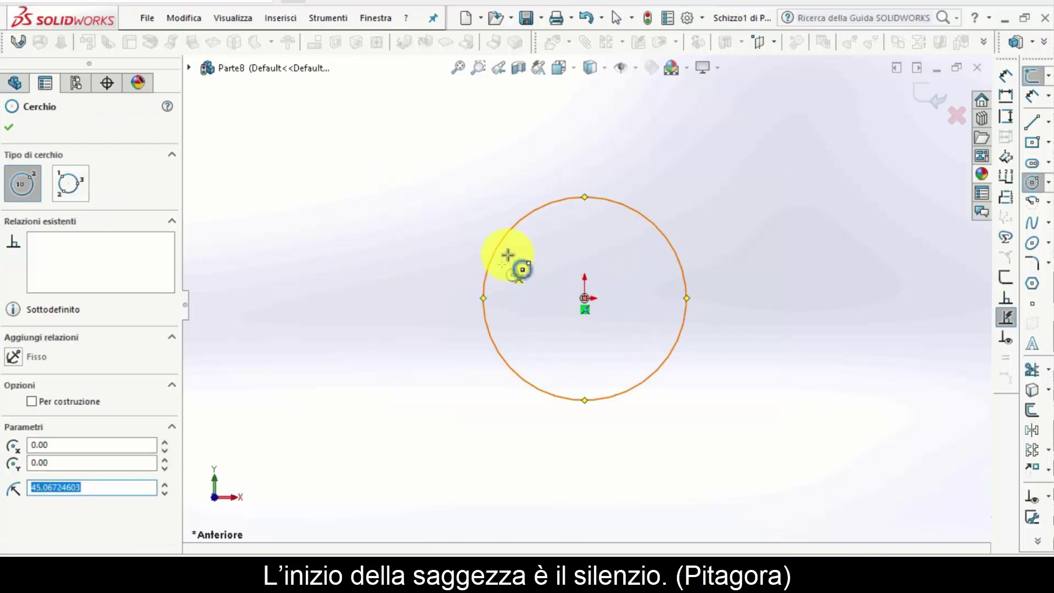
pyautogui.click(584, 298)
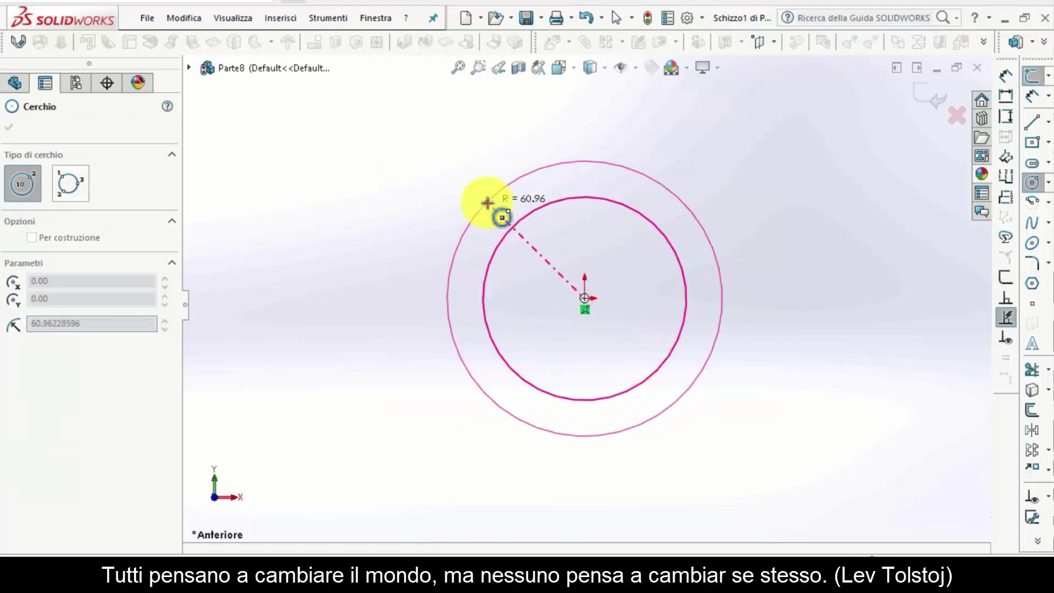
pyautogui.click(487, 202)
pyautogui.press('Escape')
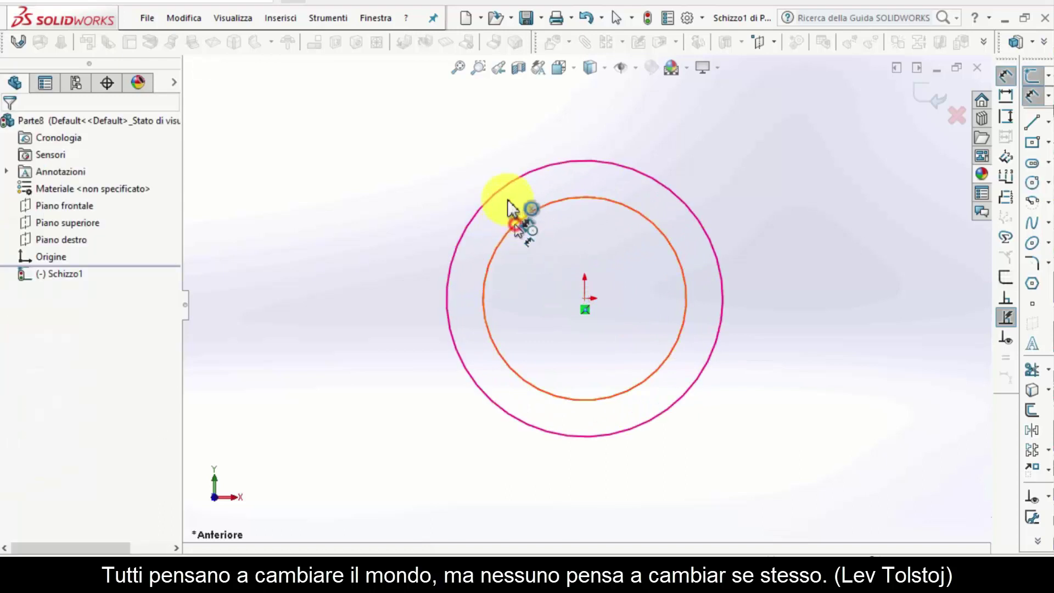
# Step: Dimension the circles 6 mm apart with a Ø132 inner diameter
pyautogui.click(506, 183)
pyautogui.moveTo(505, 183); pyautogui.dragTo(516, 137)
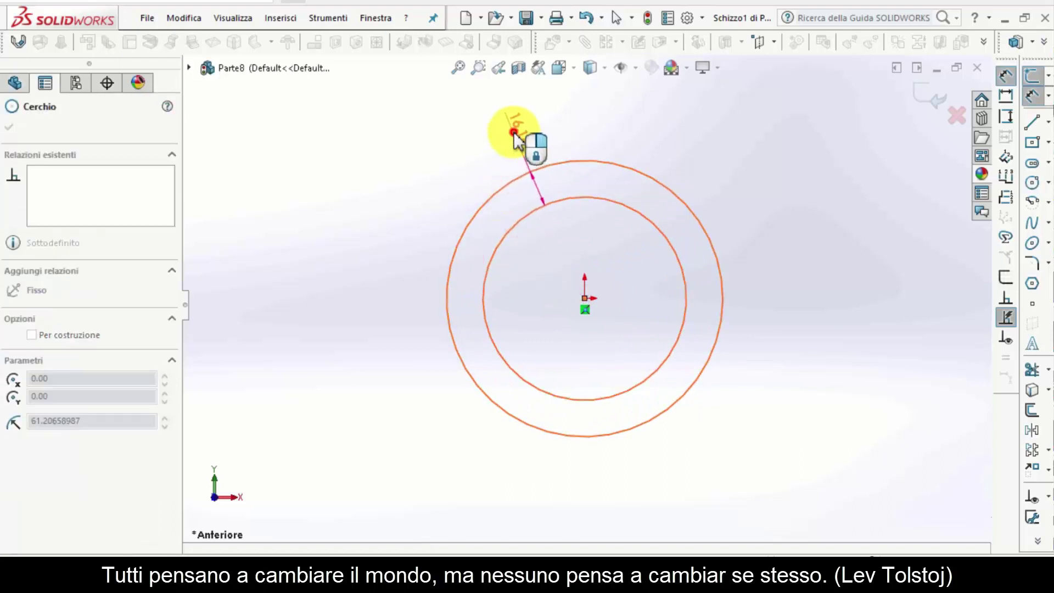
pyautogui.click(514, 133)
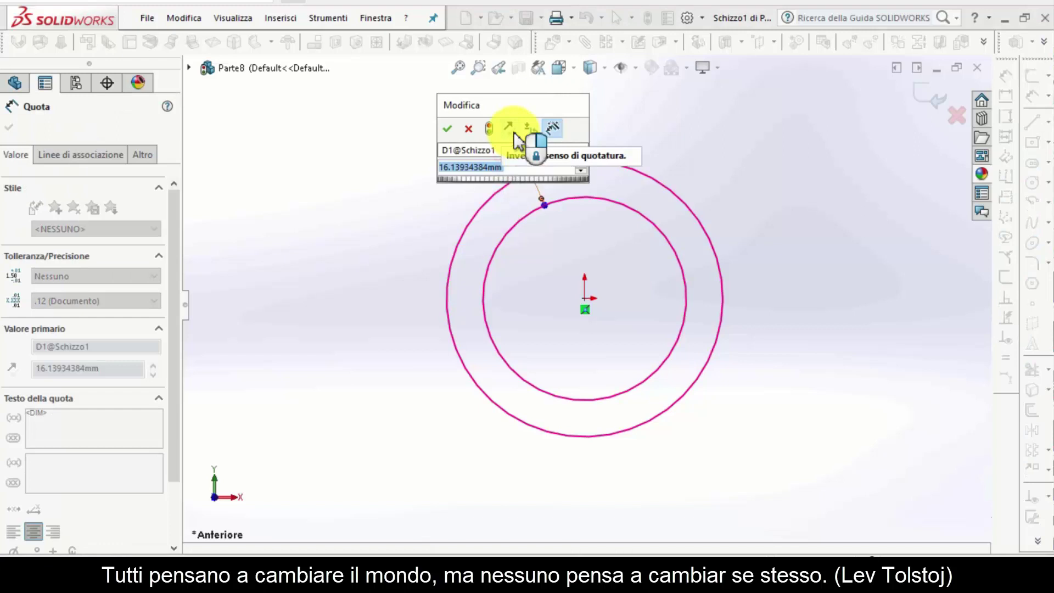
pyautogui.write('6')
pyautogui.press('Return')
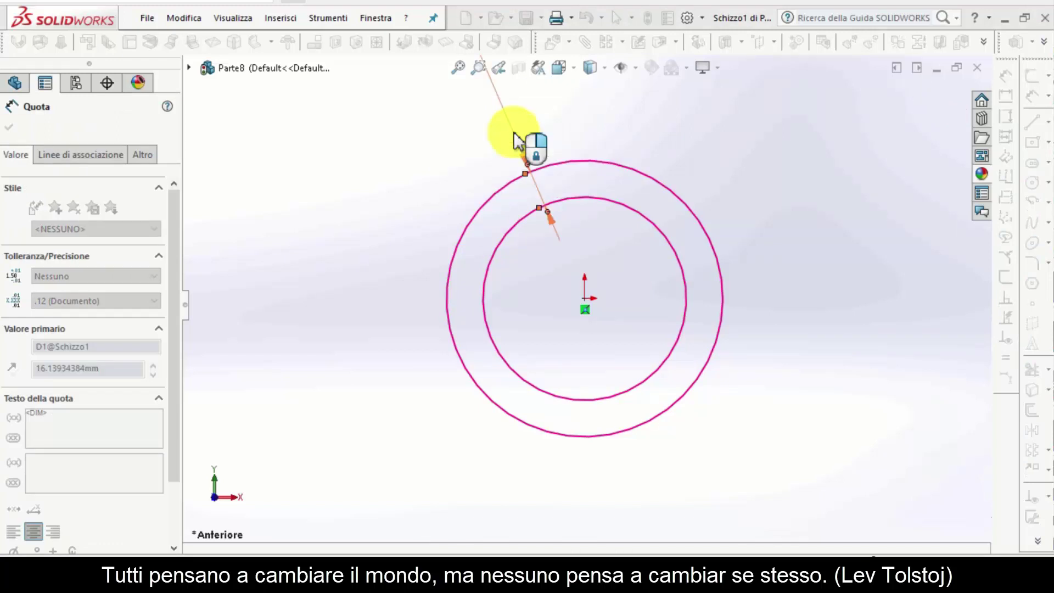
pyautogui.click(575, 198)
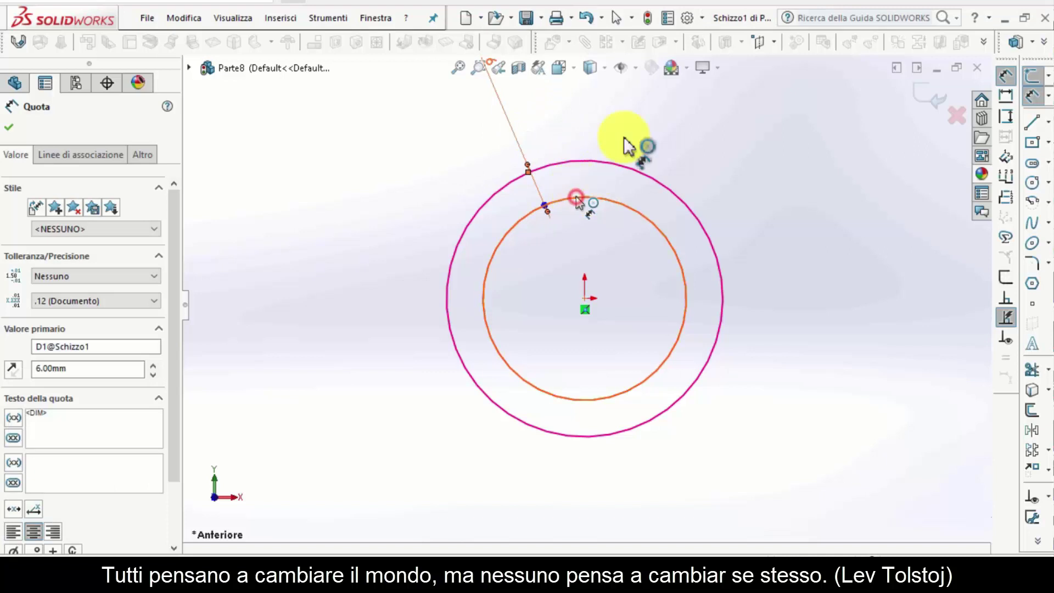
pyautogui.click(635, 102)
pyautogui.write('13')
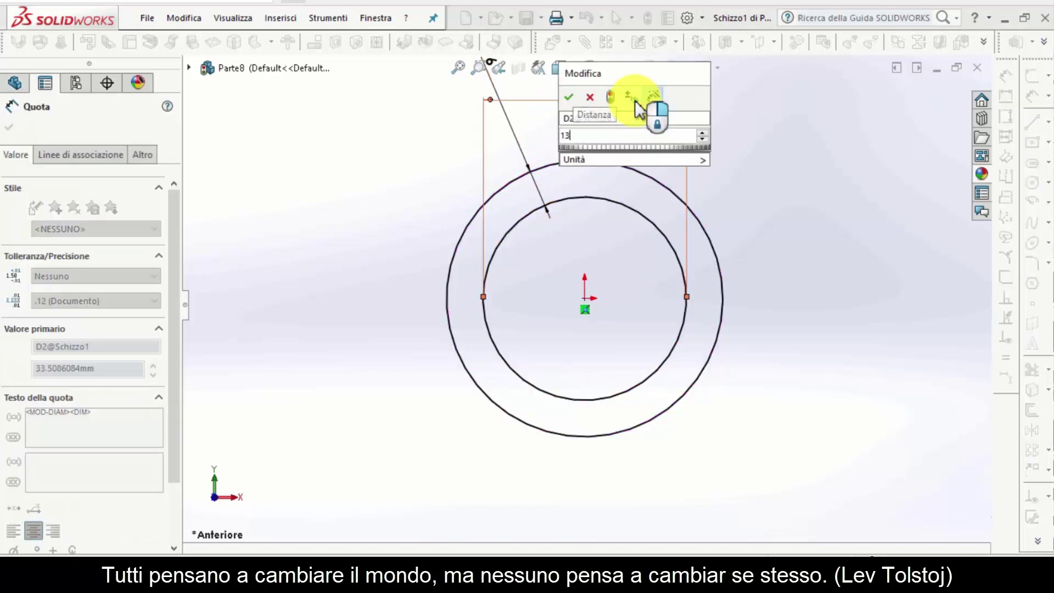
pyautogui.write('2')
pyautogui.press('Return')
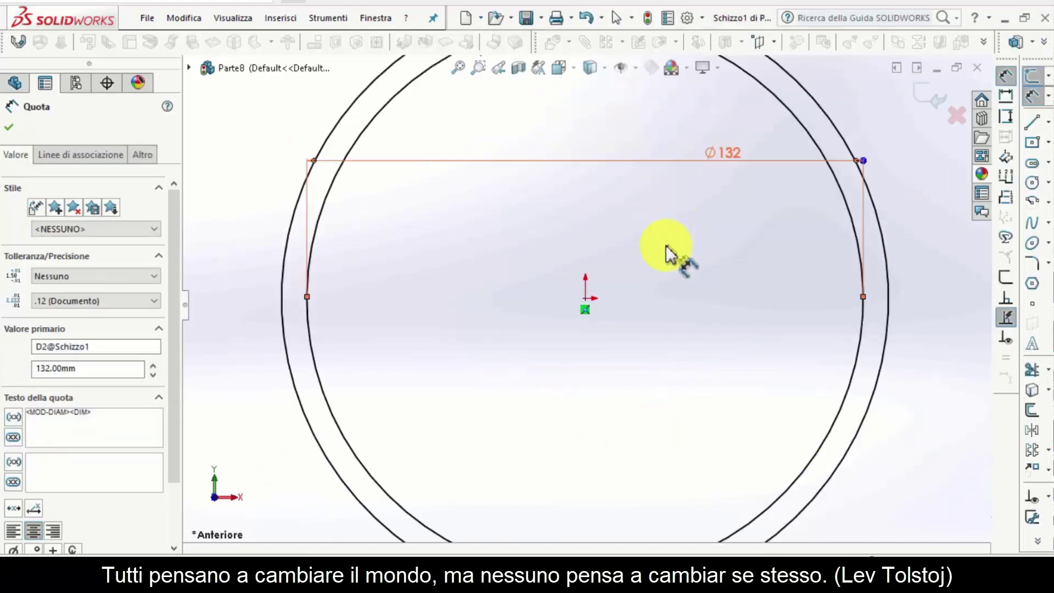
# Step: Accept the dimensions and begin extruding the ring, showing its end-condition options
pyautogui.click(10, 126)
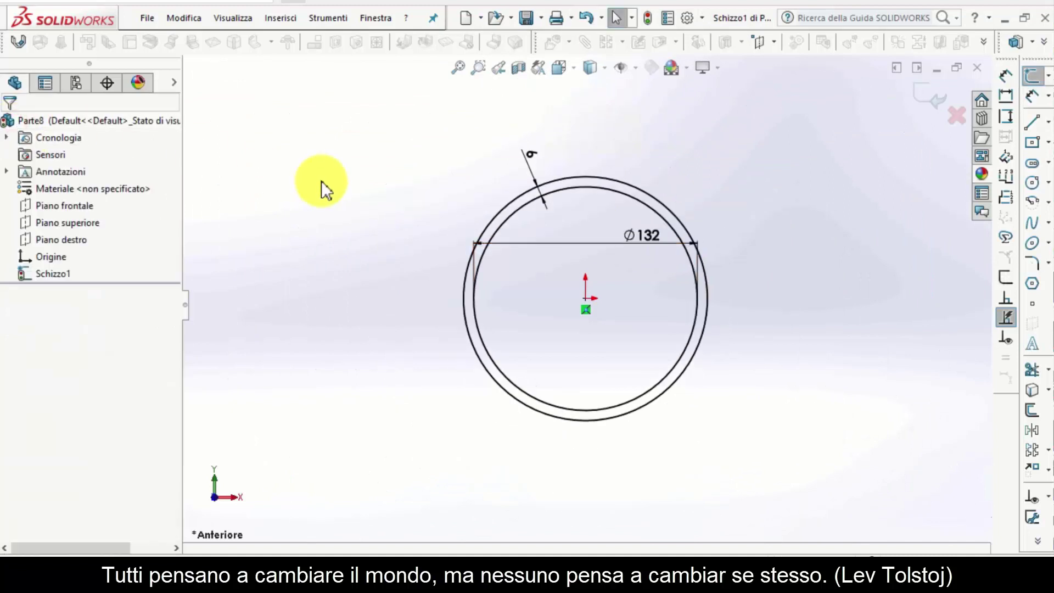
pyautogui.press('e')
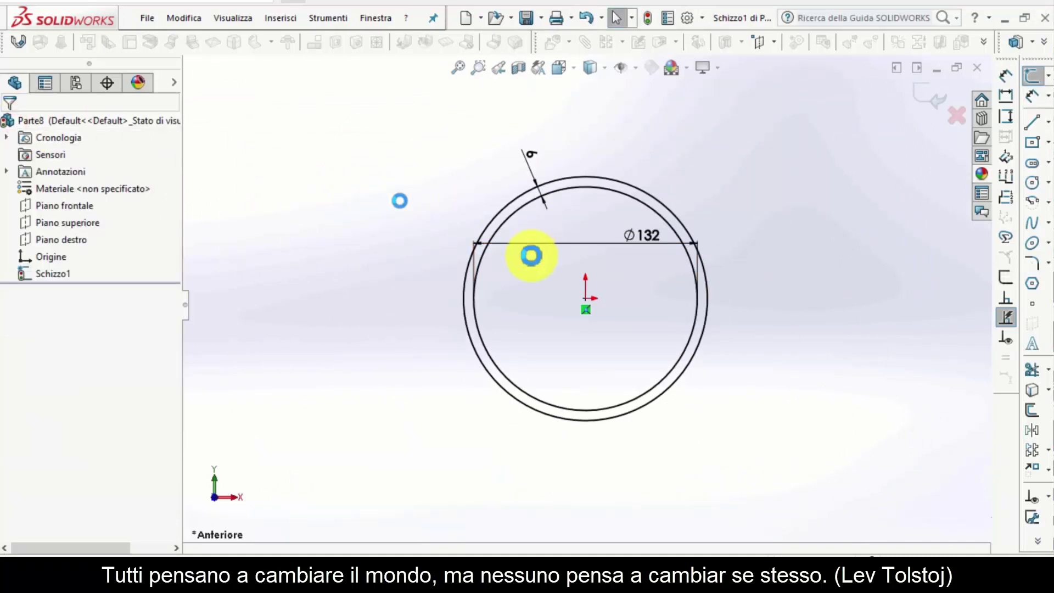
pyautogui.click(104, 221)
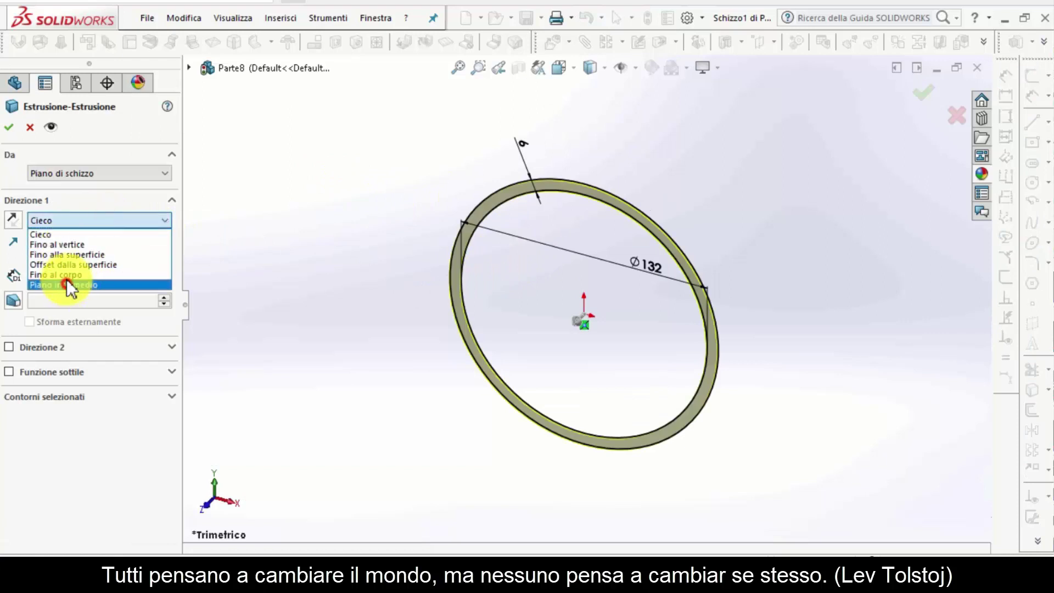
# Step: Extrude the ring 150 mm mid-plane into a tube, then select Piano destro
pyautogui.click(67, 284)
pyautogui.click(126, 277)
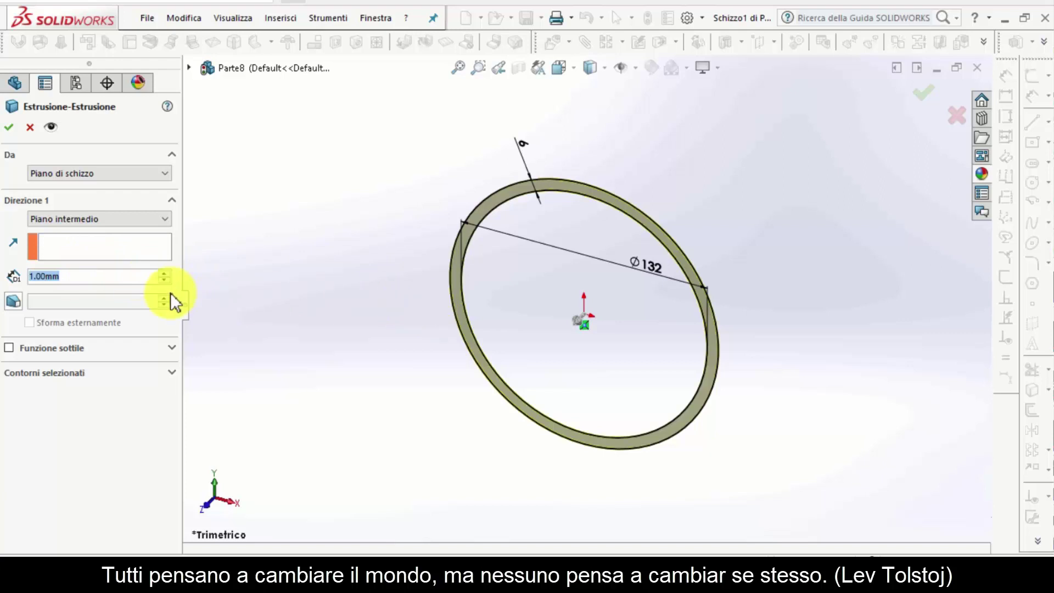
pyautogui.write('150')
pyautogui.press('Return')
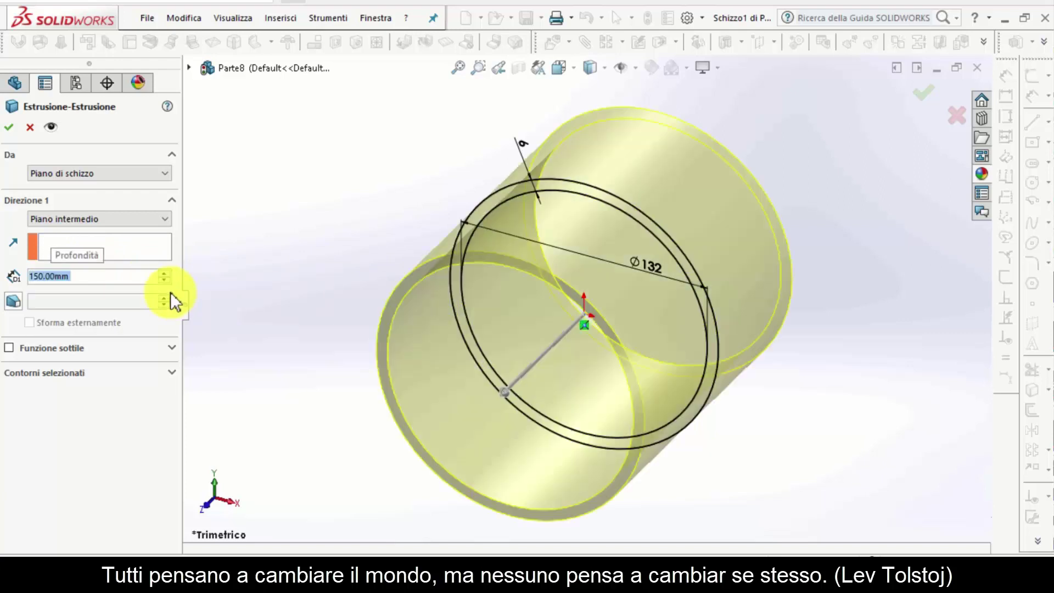
pyautogui.click(9, 126)
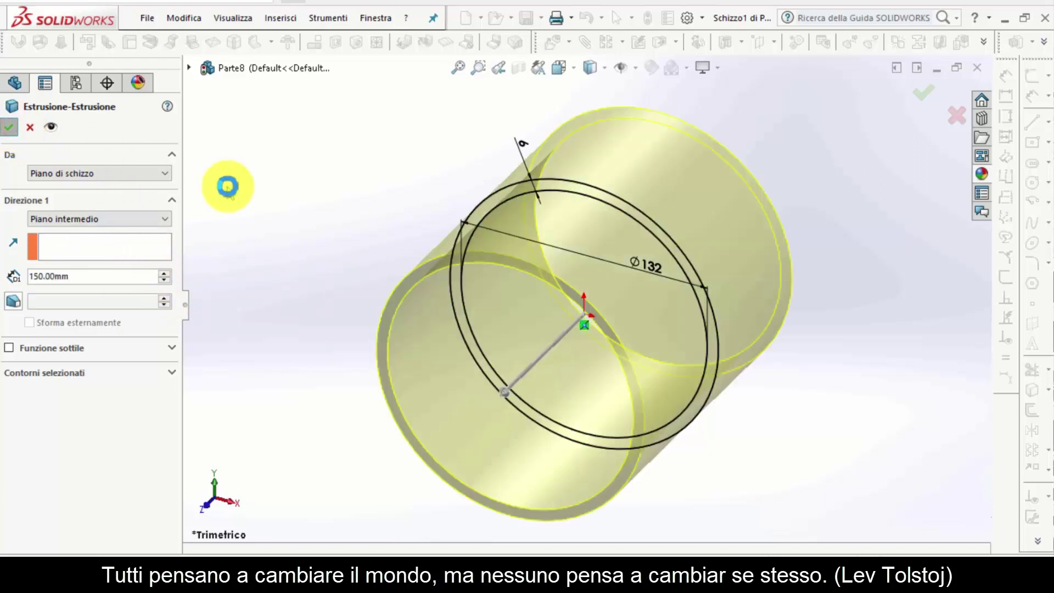
pyautogui.click(317, 219)
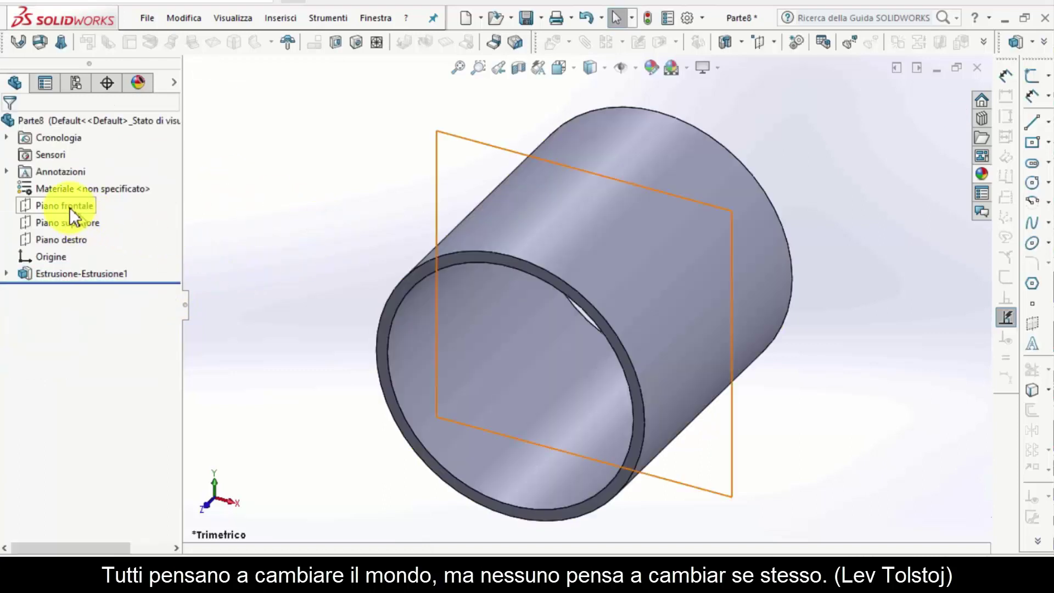
pyautogui.click(56, 243)
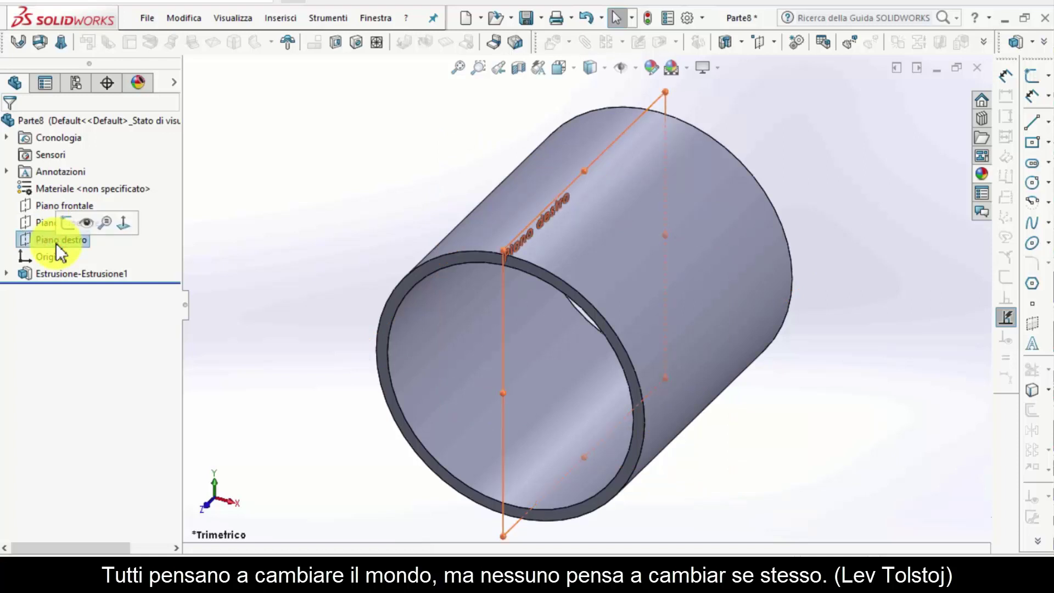
# Step: Sketch a circle at the origin on Piano destro, dimensioned Ø38.30
pyautogui.click(66, 222)
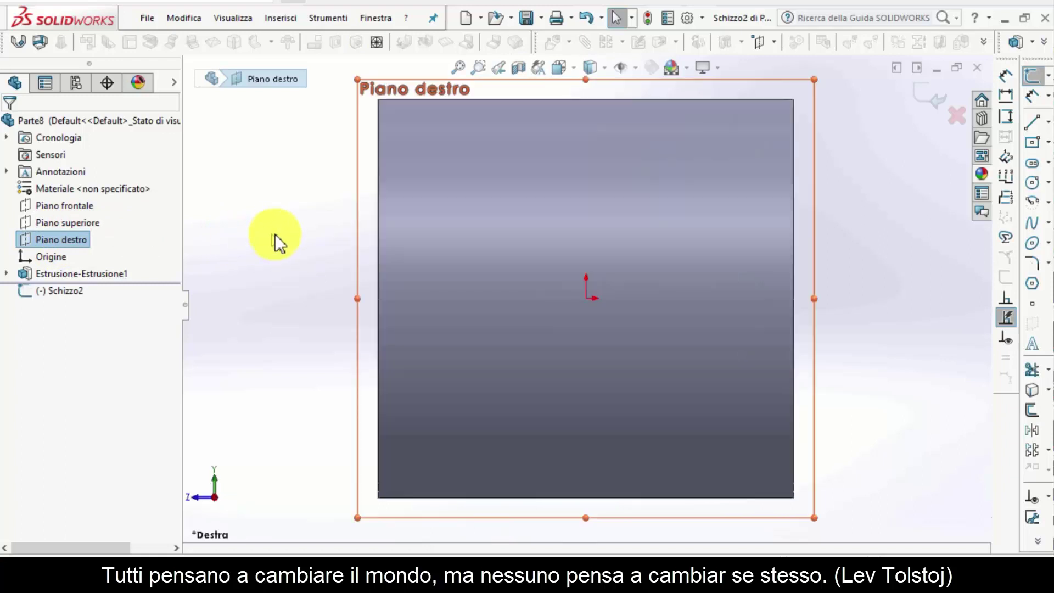
pyautogui.press('c')
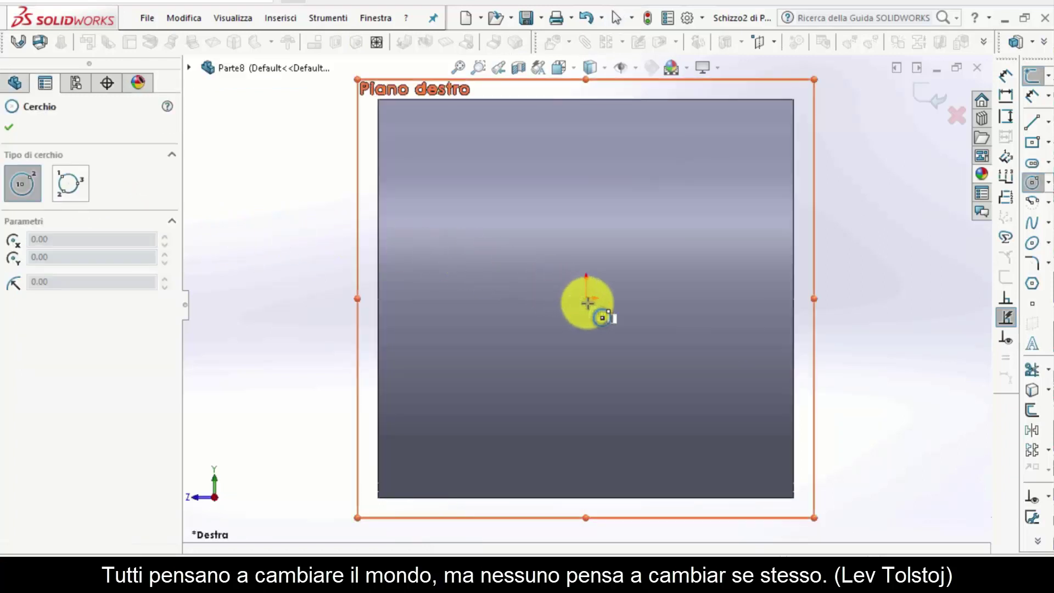
pyautogui.click(588, 303)
pyautogui.click(578, 198)
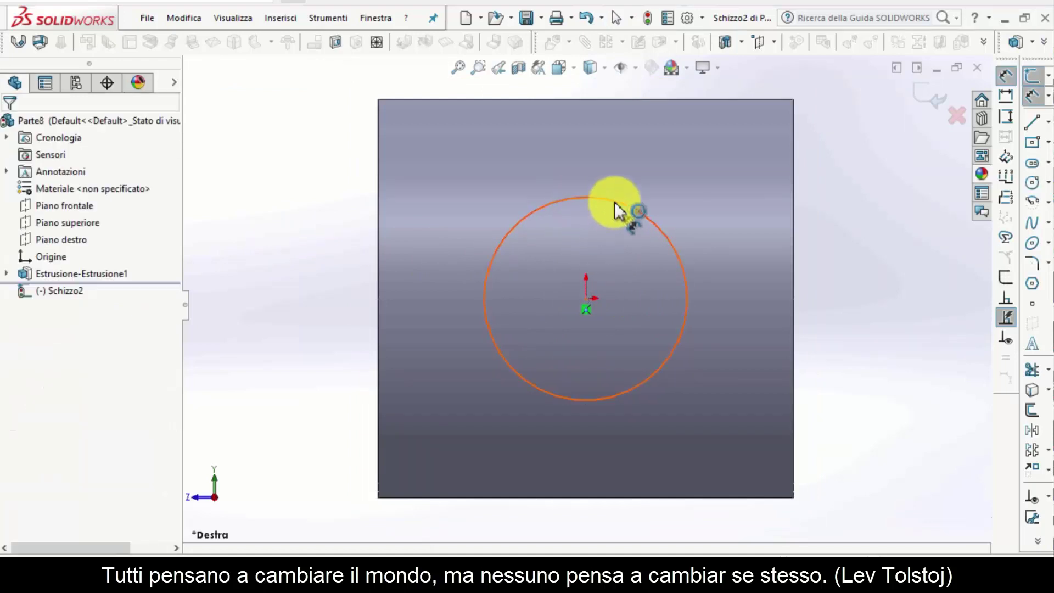
pyautogui.click(616, 207)
pyautogui.scroll(3, 615, 203)
pyautogui.click(589, 171)
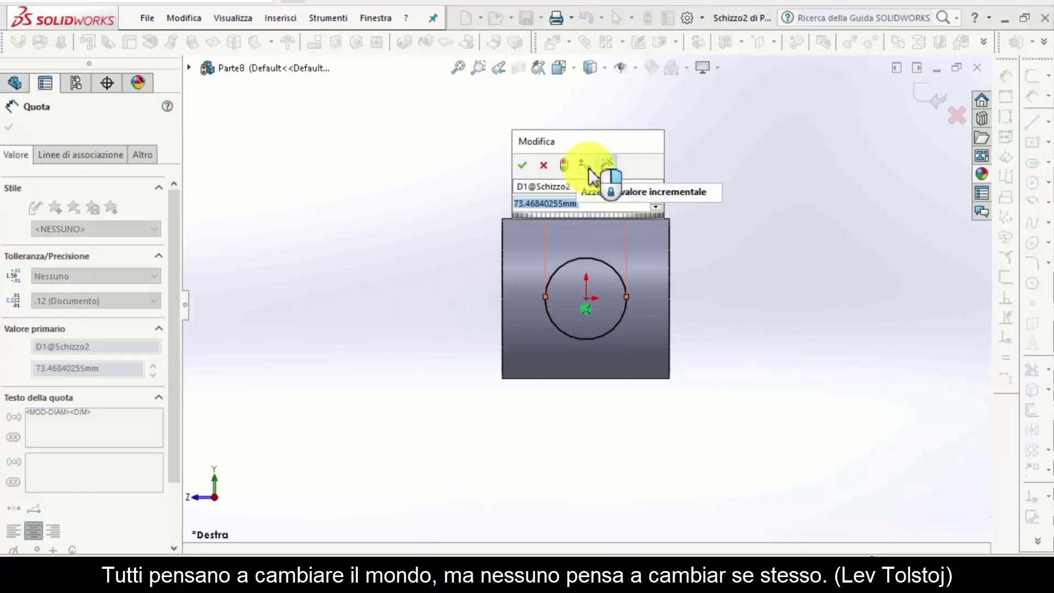
pyautogui.press('Return')
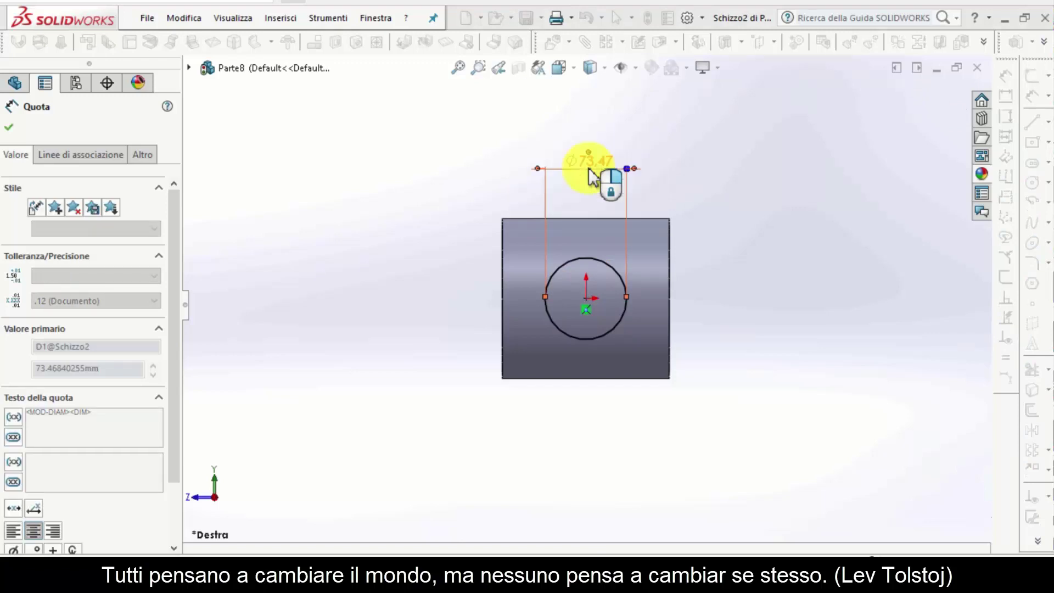
pyautogui.click(744, 307)
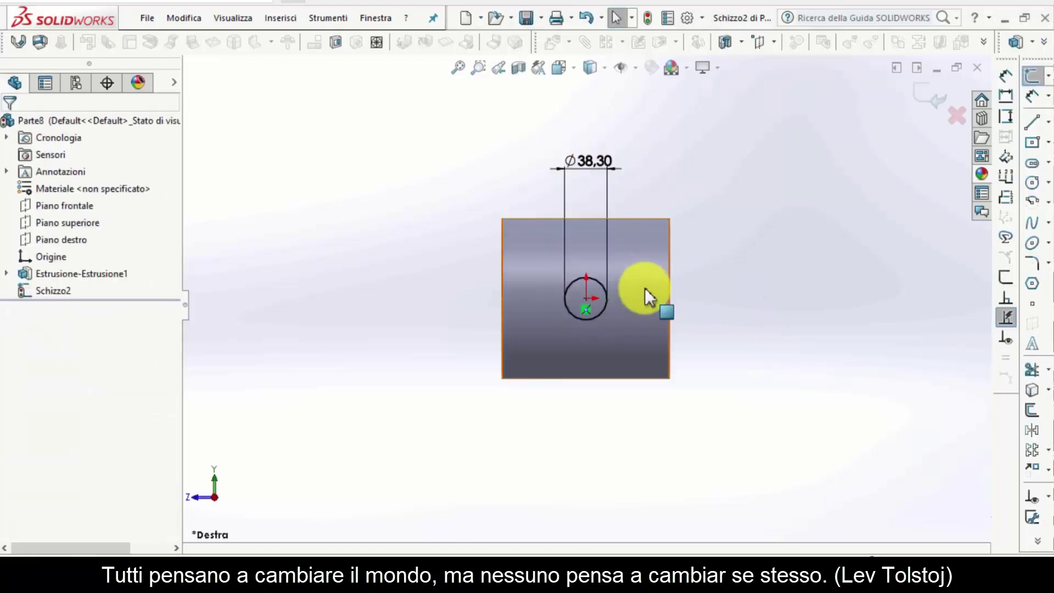
pyautogui.moveTo(646, 296)
pyautogui.mouseDown(button='middle')
pyautogui.moveTo(765, 313)
pyautogui.moveTo(730, 322)
pyautogui.moveTo(678, 281)
pyautogui.mouseUp(button='middle')
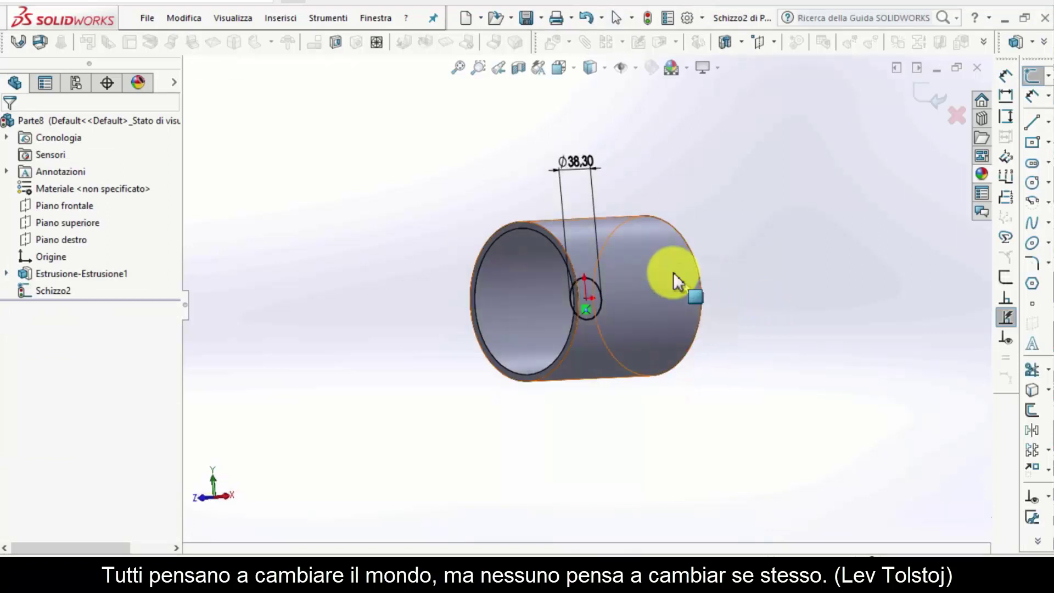
pyautogui.press('Escape')
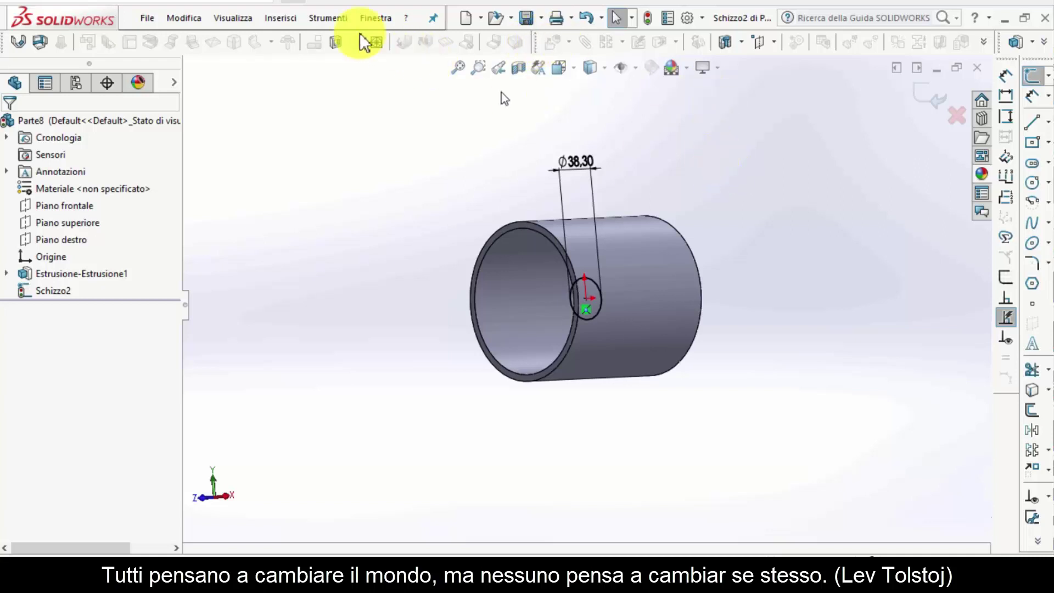
# Step: Split the tube along Schizzo2 with Dividi, ticking bodies 1 and 3 in Corpi risultanti
pyautogui.click(280, 18)
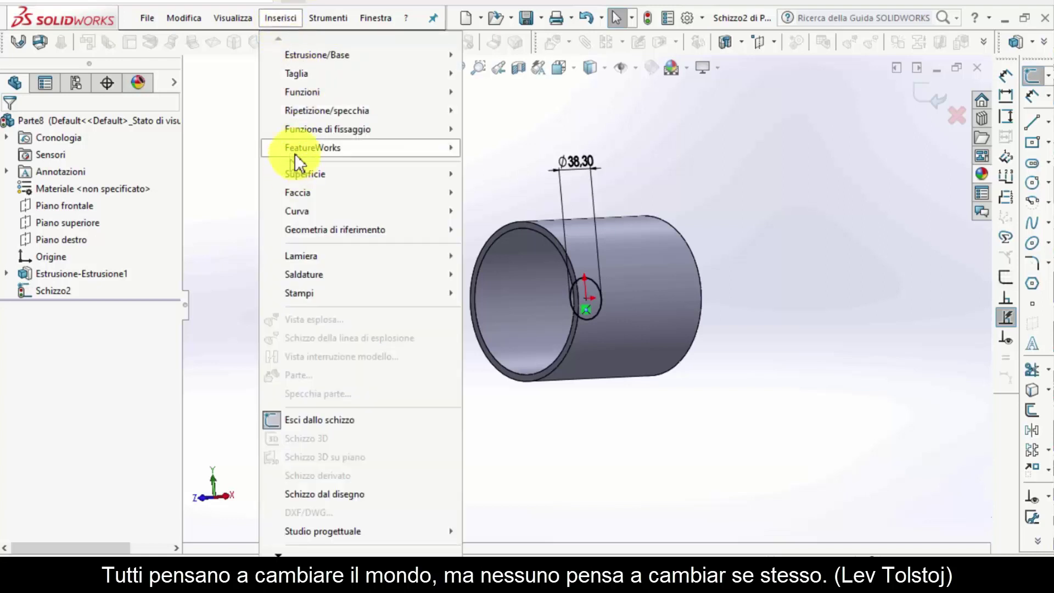
pyautogui.moveTo(302, 91)
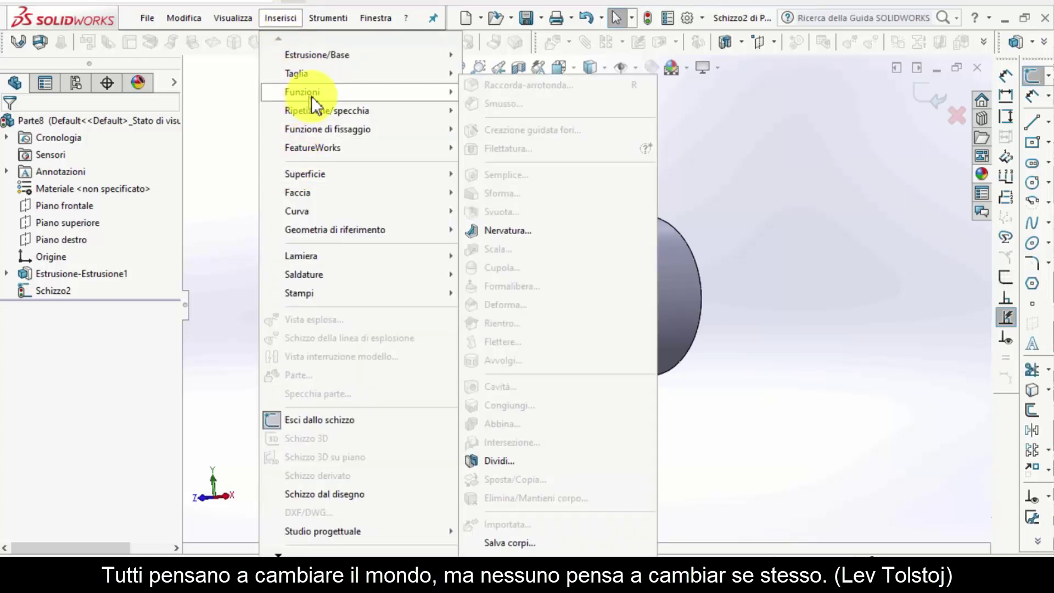
pyautogui.click(500, 460)
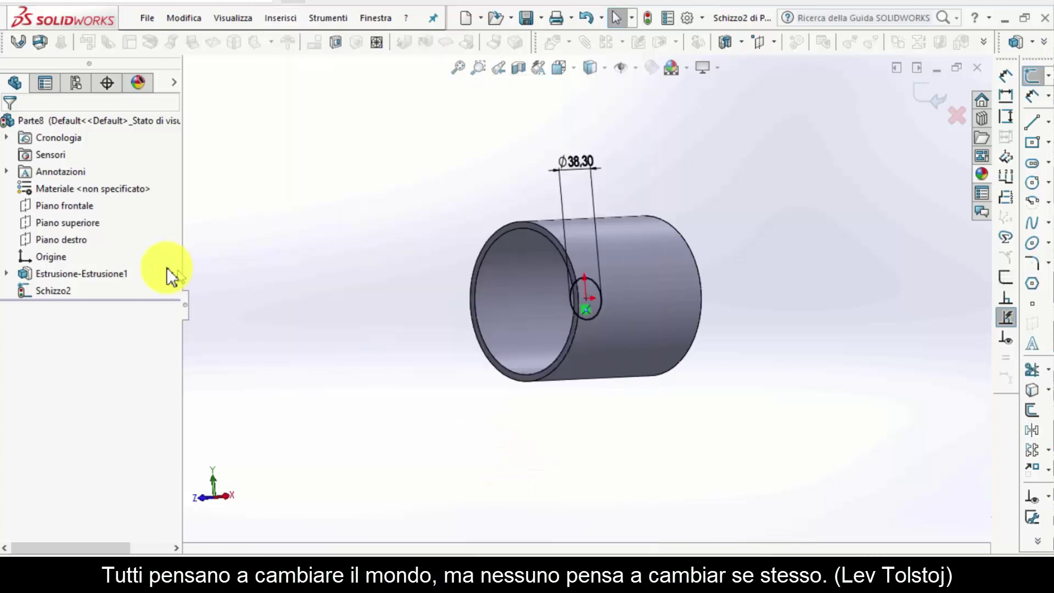
pyautogui.click(88, 287)
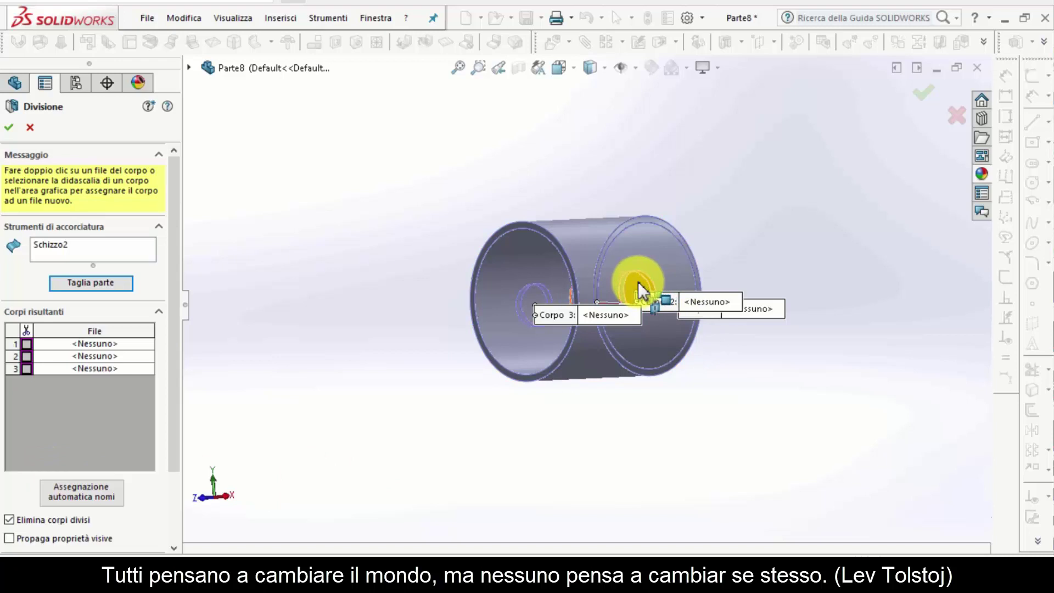
pyautogui.click(638, 281)
pyautogui.click(595, 266)
pyautogui.click(538, 301)
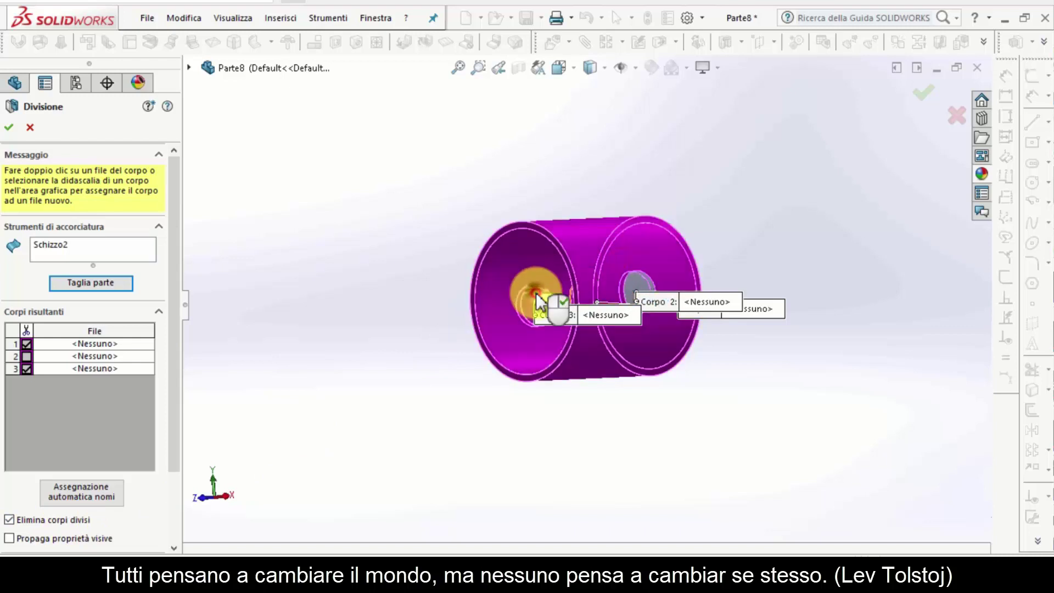
pyautogui.rightClick(536, 299)
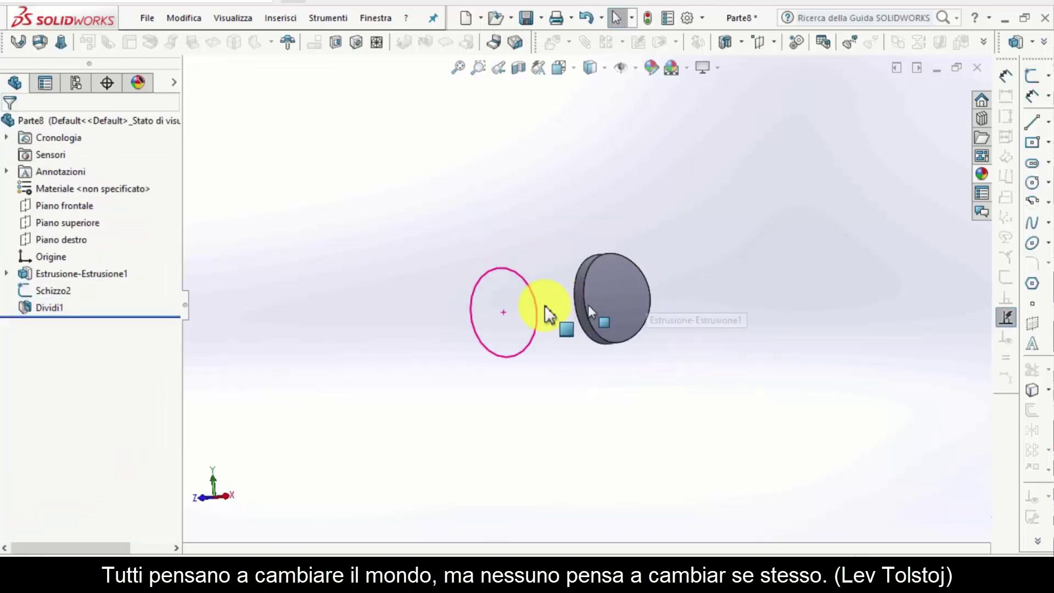
pyautogui.moveTo(547, 313); pyautogui.dragTo(741, 318, button='middle')
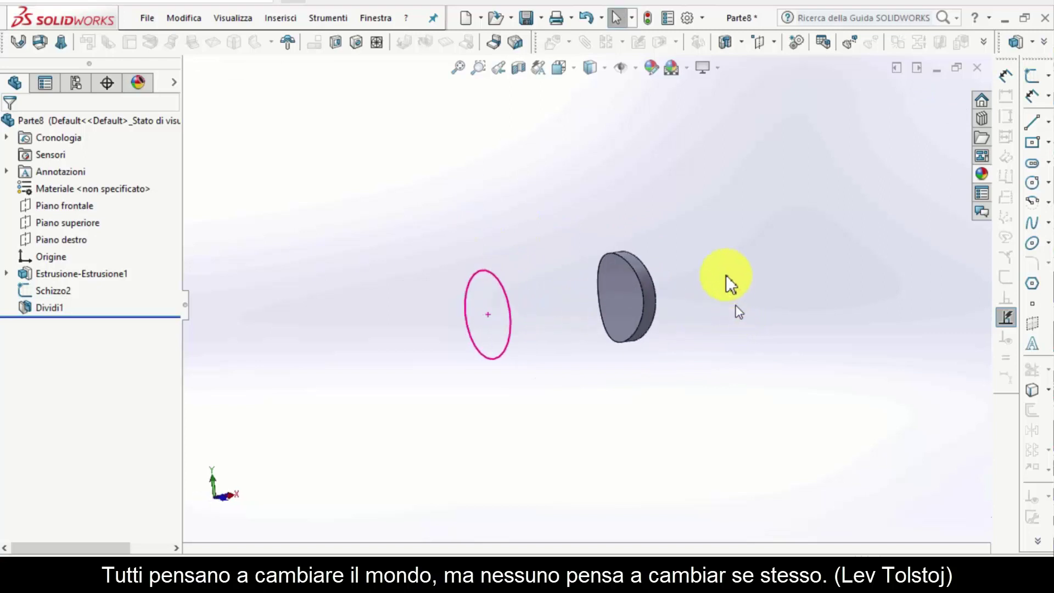
pyautogui.hotkey('ctrl', '1')
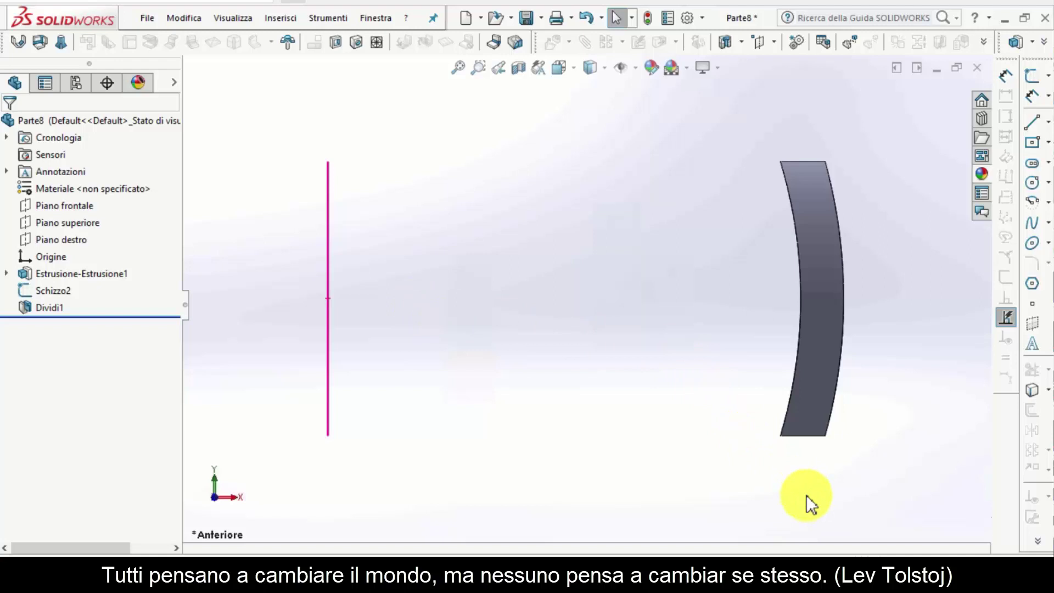
pyautogui.moveTo(805, 495); pyautogui.dragTo(421, 204, button='middle')
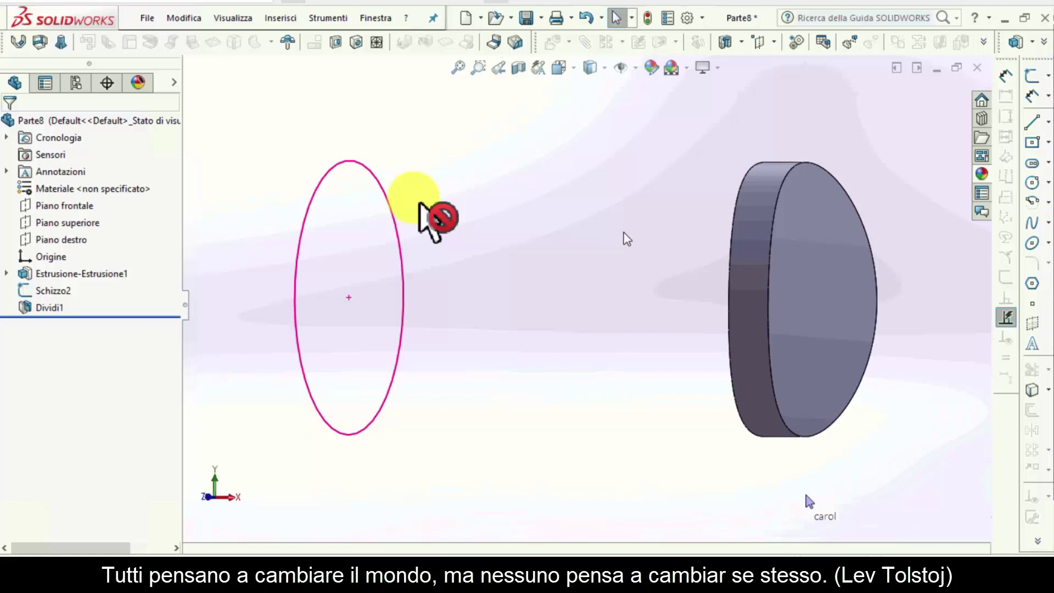
pyautogui.moveTo(678, 228)
pyautogui.mouseDown(button='middle')
pyautogui.moveTo(701, 230)
pyautogui.moveTo(665, 228)
pyautogui.moveTo(674, 231)
pyautogui.mouseUp(button='middle')
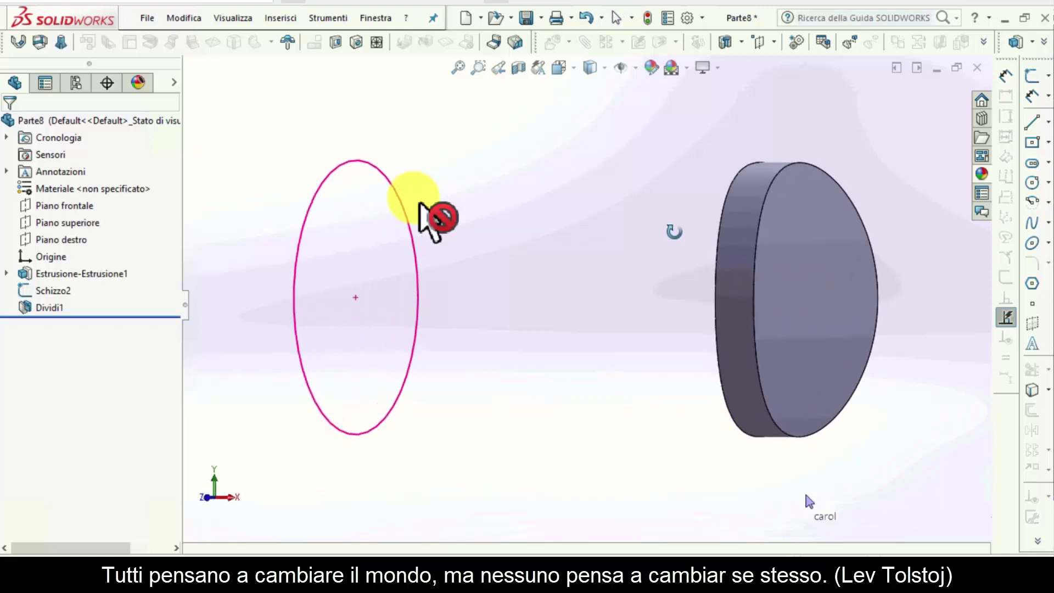
pyautogui.moveTo(421, 208)
pyautogui.mouseDown(button='middle')
pyautogui.moveTo(829, 440)
pyautogui.moveTo(858, 481)
pyautogui.moveTo(294, 348)
pyautogui.mouseUp(button='middle')
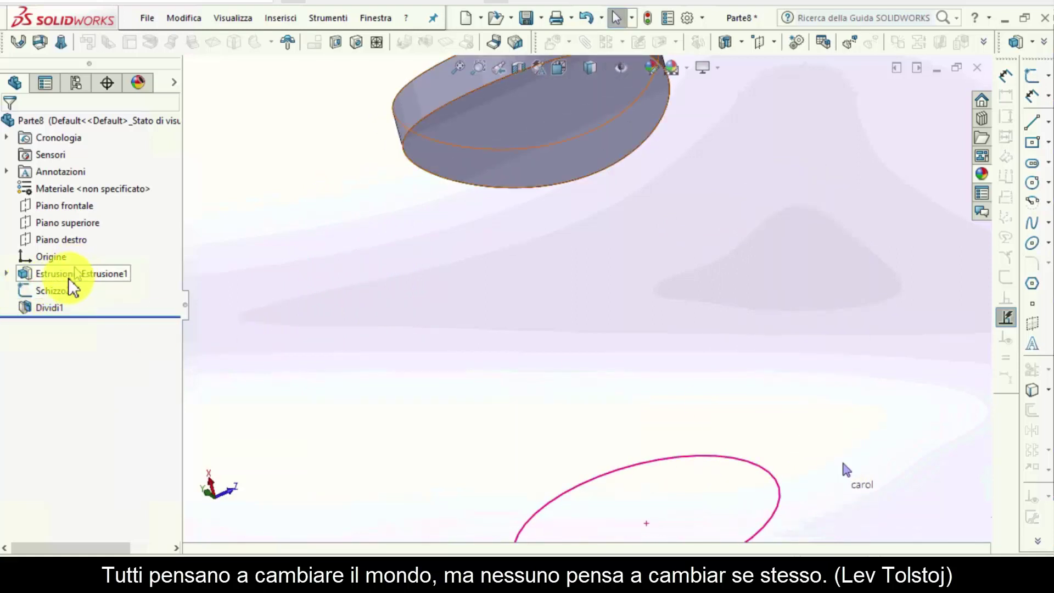
pyautogui.click(64, 295)
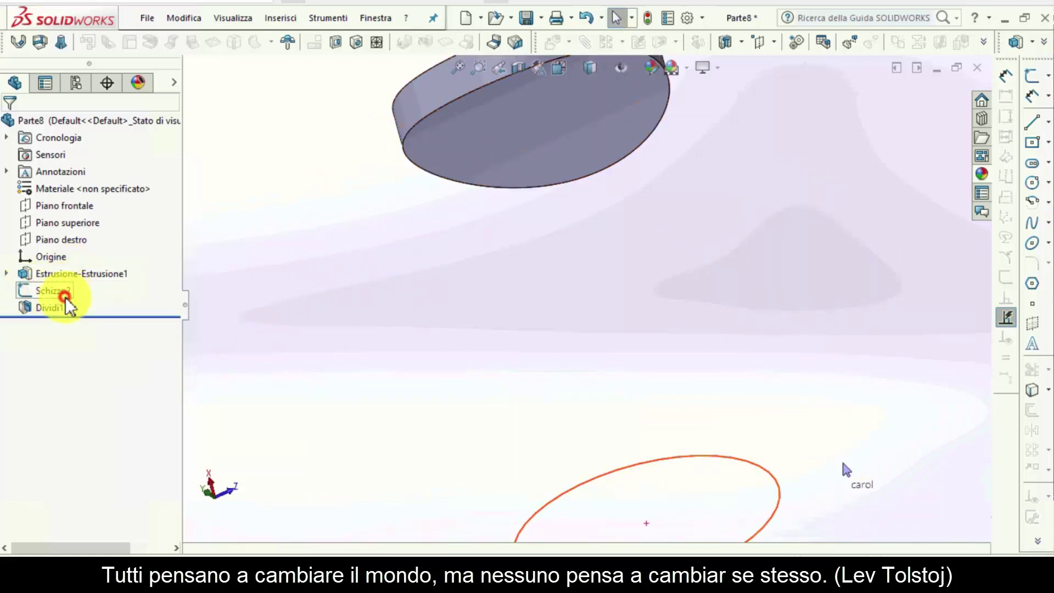
pyautogui.rightClick(66, 295)
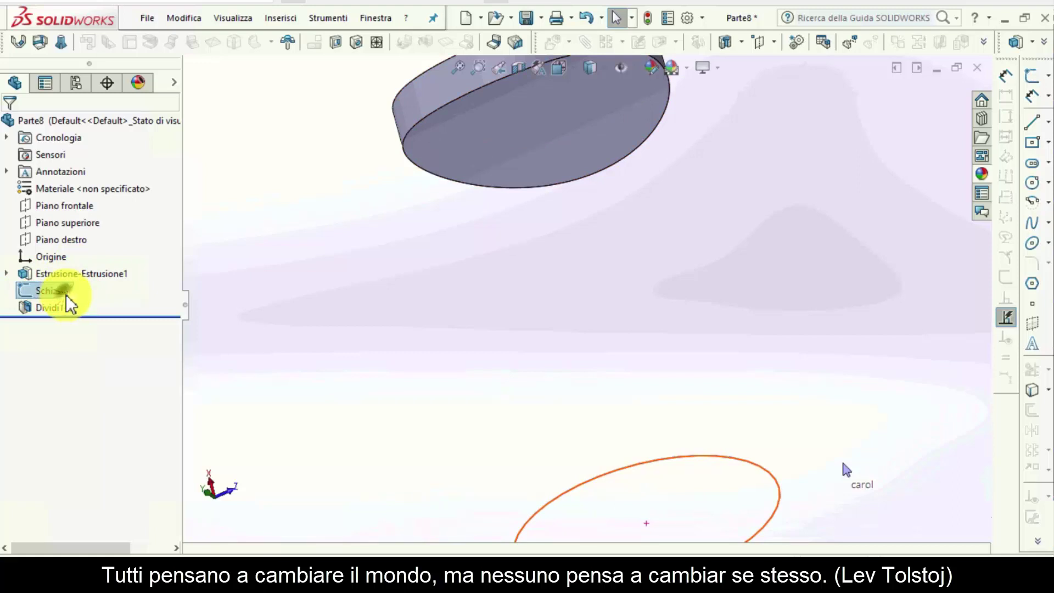
pyautogui.click(134, 253)
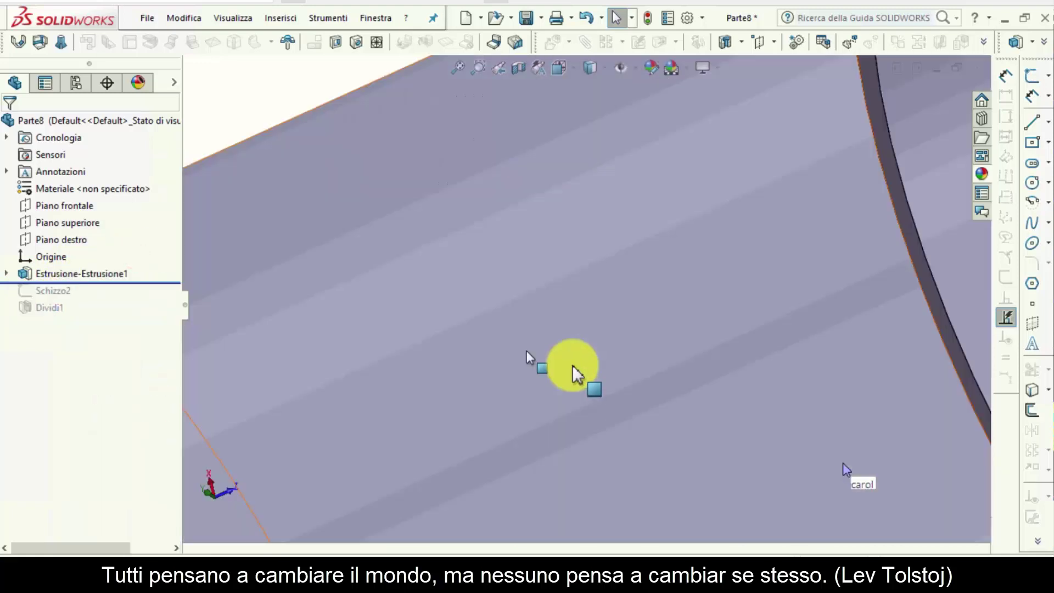
pyautogui.scroll(3, 581, 343)
pyautogui.scroll(3, 581, 343)
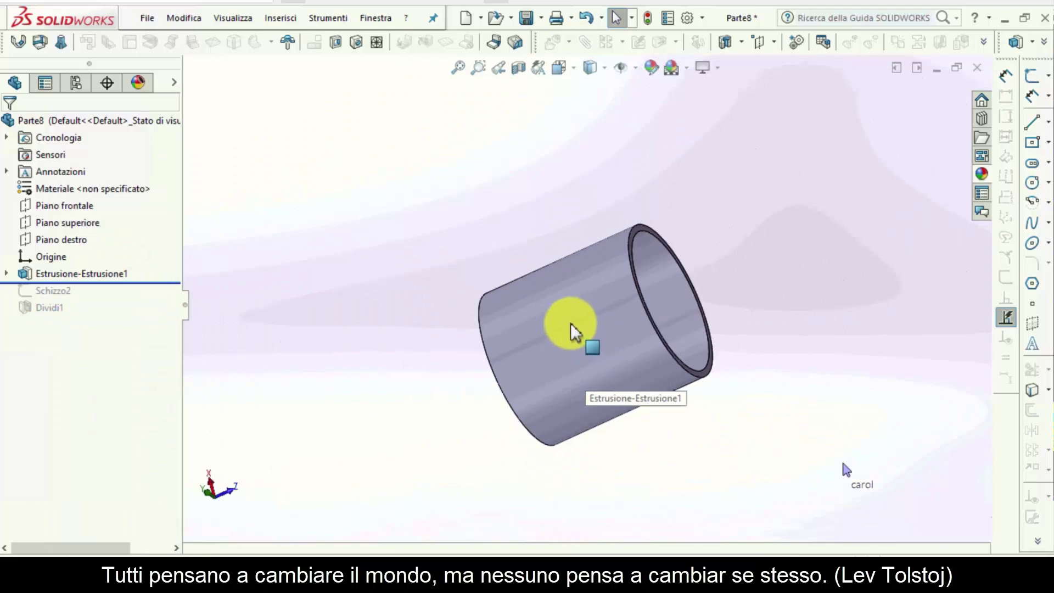
pyautogui.moveTo(574, 332); pyautogui.dragTo(464, 306, button='middle')
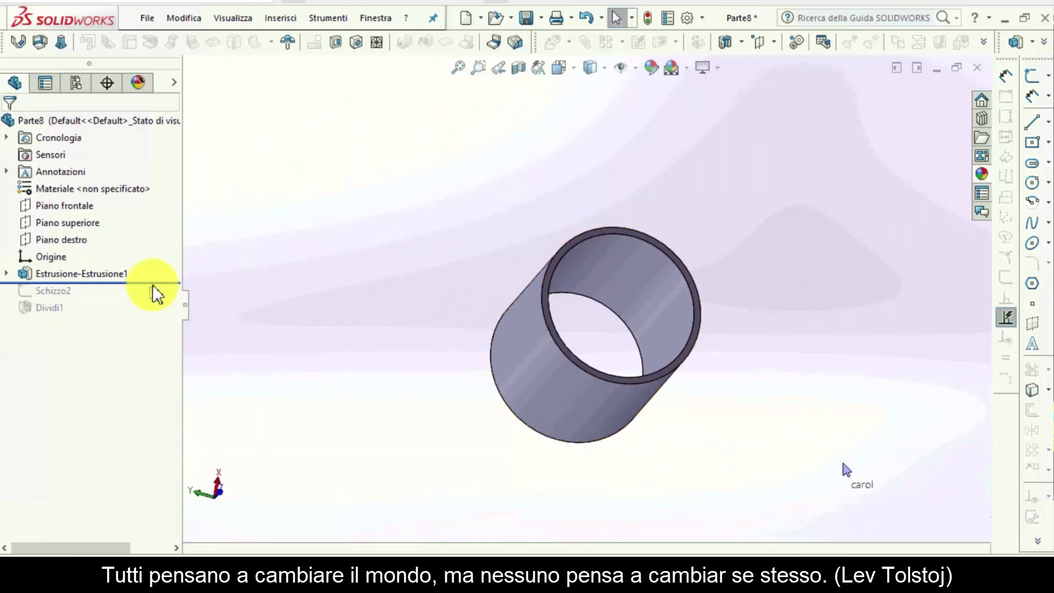
pyautogui.moveTo(153, 282); pyautogui.dragTo(153, 299)
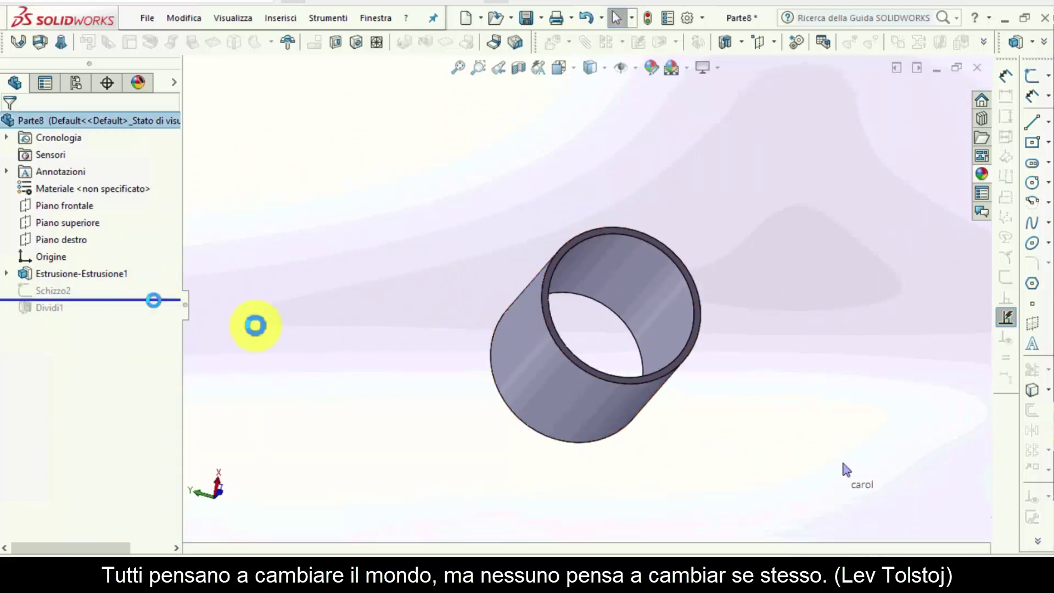
pyautogui.click(58, 292)
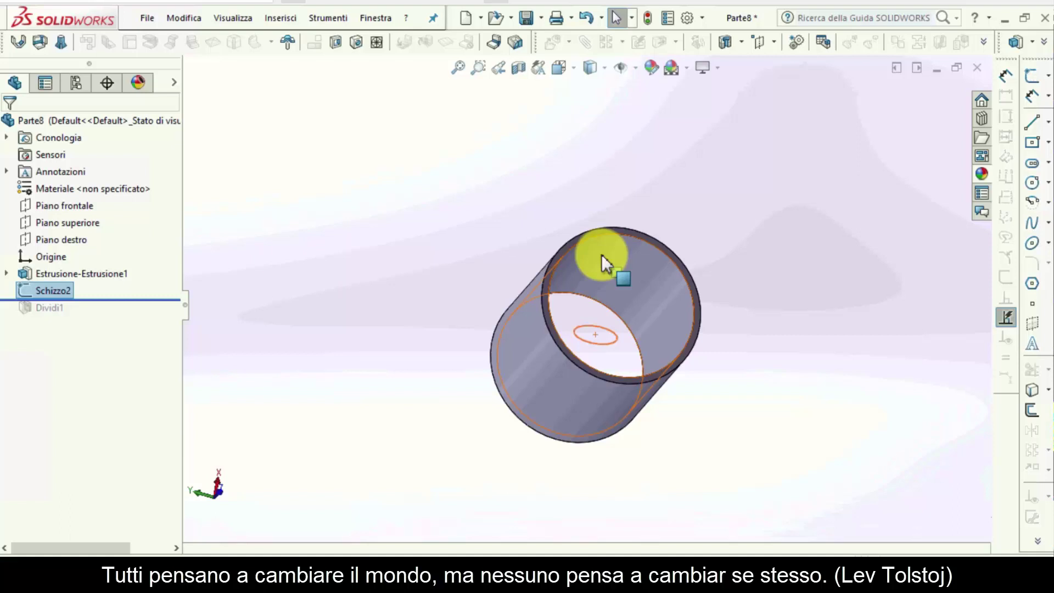
pyautogui.click(394, 248)
pyautogui.moveTo(123, 298); pyautogui.dragTo(125, 316)
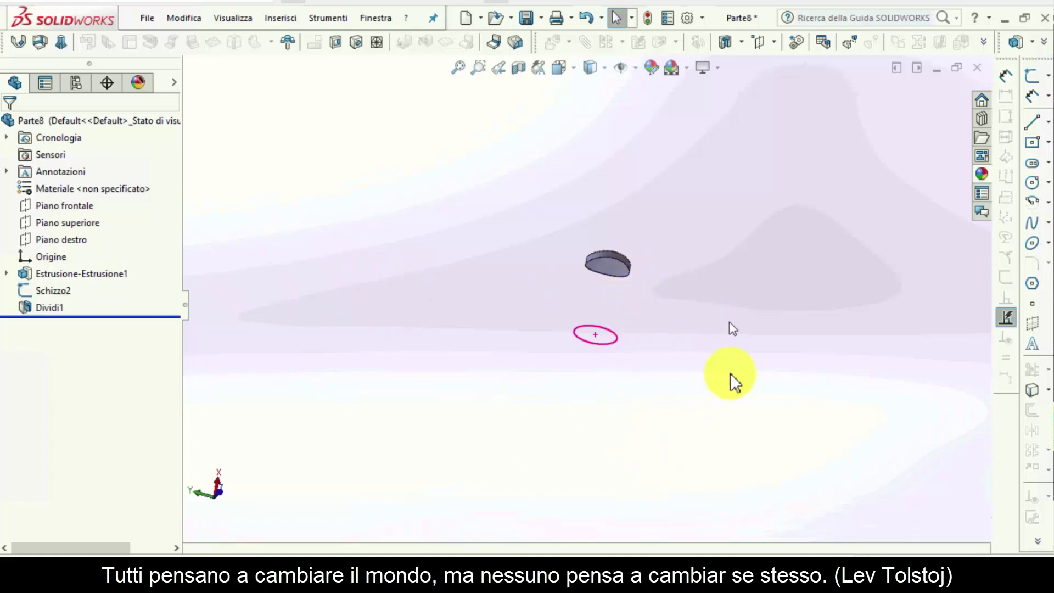
pyautogui.moveTo(737, 306); pyautogui.dragTo(701, 287, button='middle')
pyautogui.scroll(3, 695, 285)
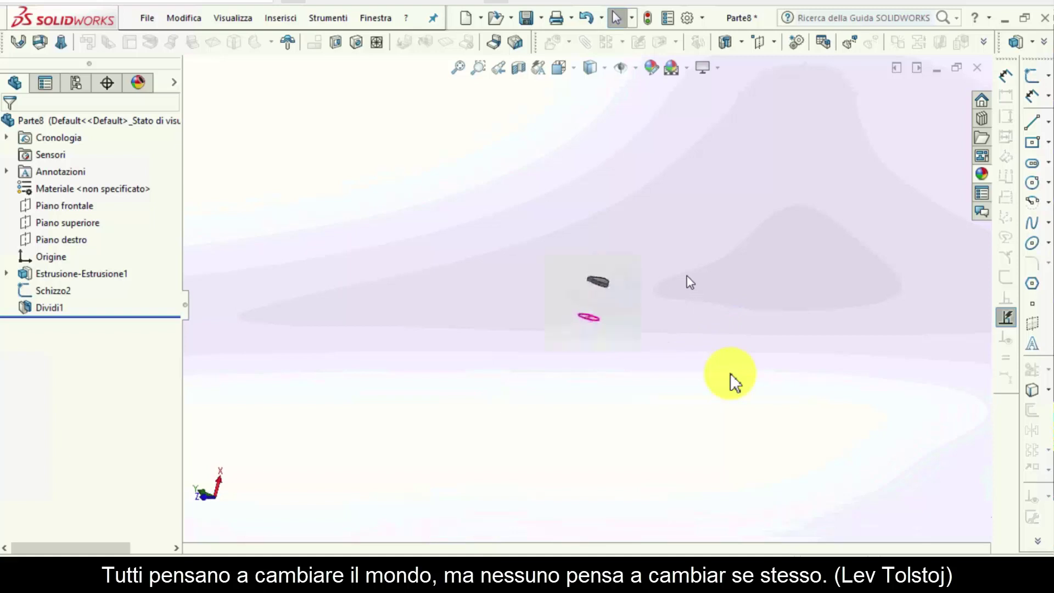
pyautogui.scroll(-3, 658, 269)
pyautogui.scroll(-2, 576, 263)
pyautogui.scroll(-2, 379, 338)
pyautogui.scroll(-1, 387, 346)
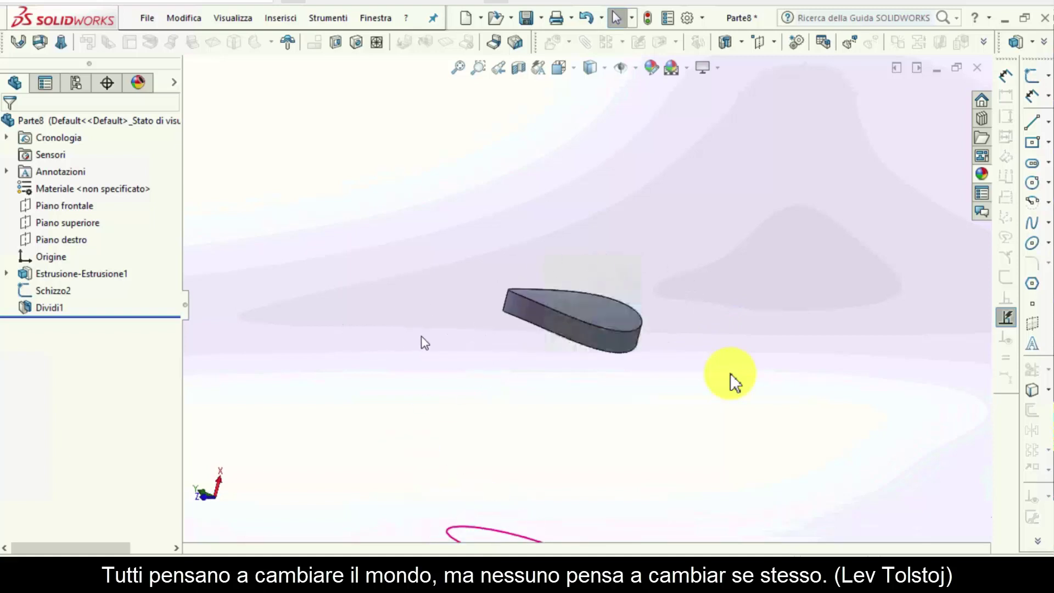
pyautogui.moveTo(610, 293)
pyautogui.mouseDown(button='middle')
pyautogui.moveTo(683, 344)
pyautogui.moveTo(640, 368)
pyautogui.mouseUp(button='middle')
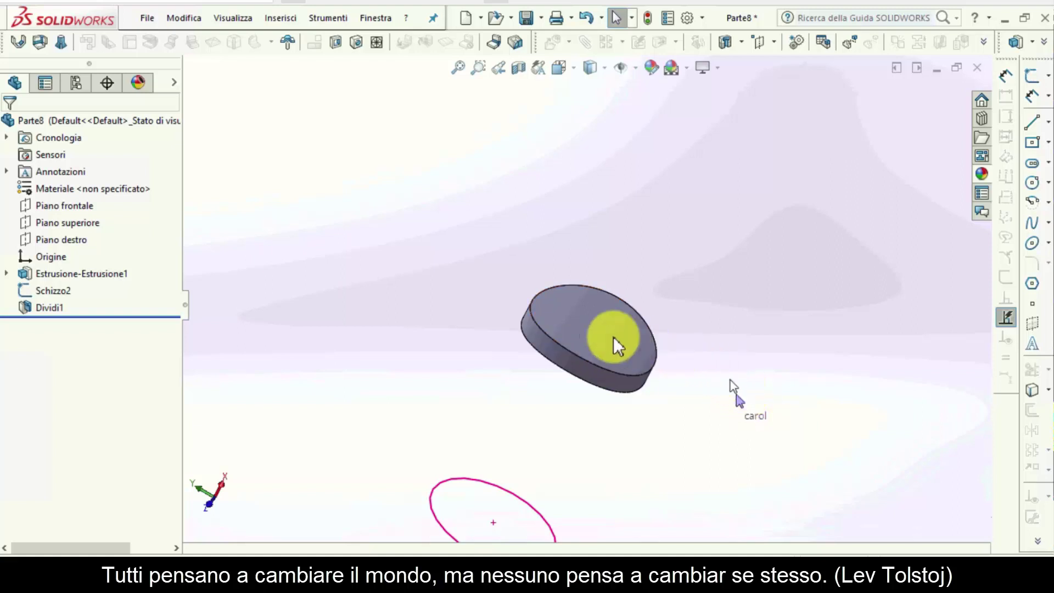
pyautogui.click(590, 318)
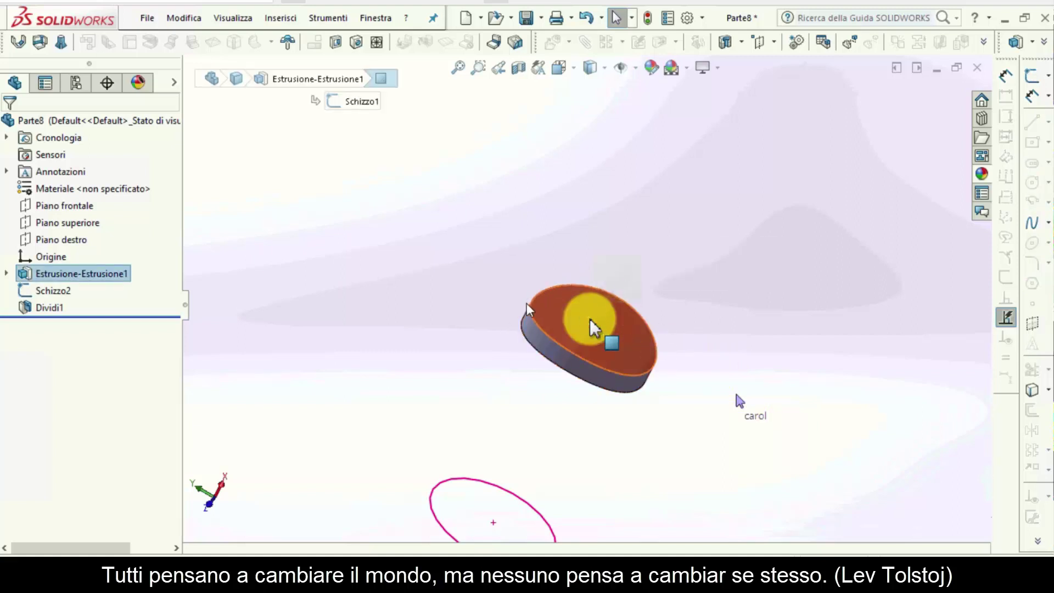
pyautogui.moveTo(590, 319); pyautogui.dragTo(604, 337)
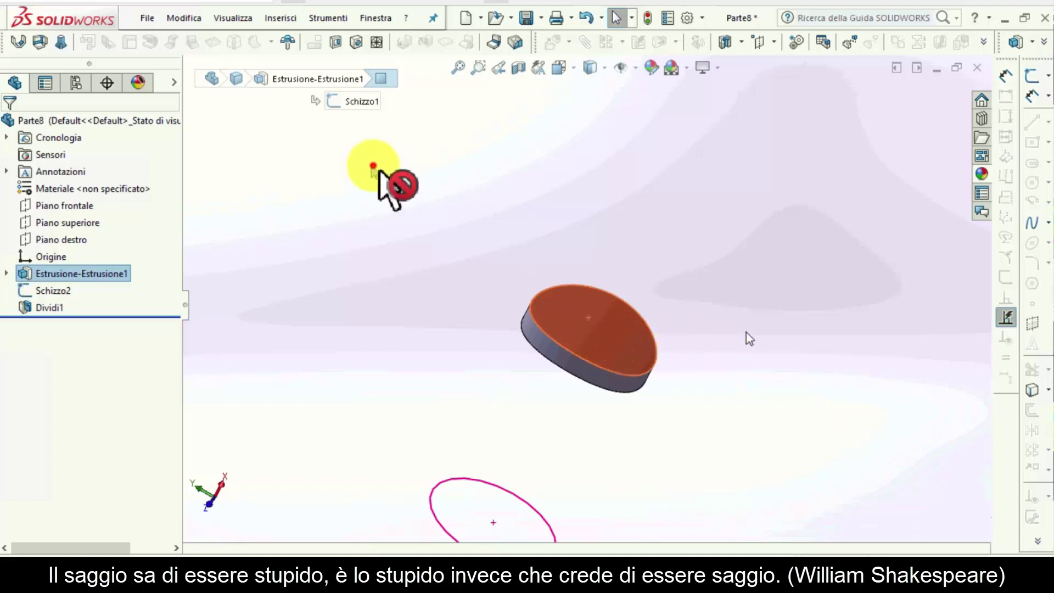
pyautogui.click(513, 255)
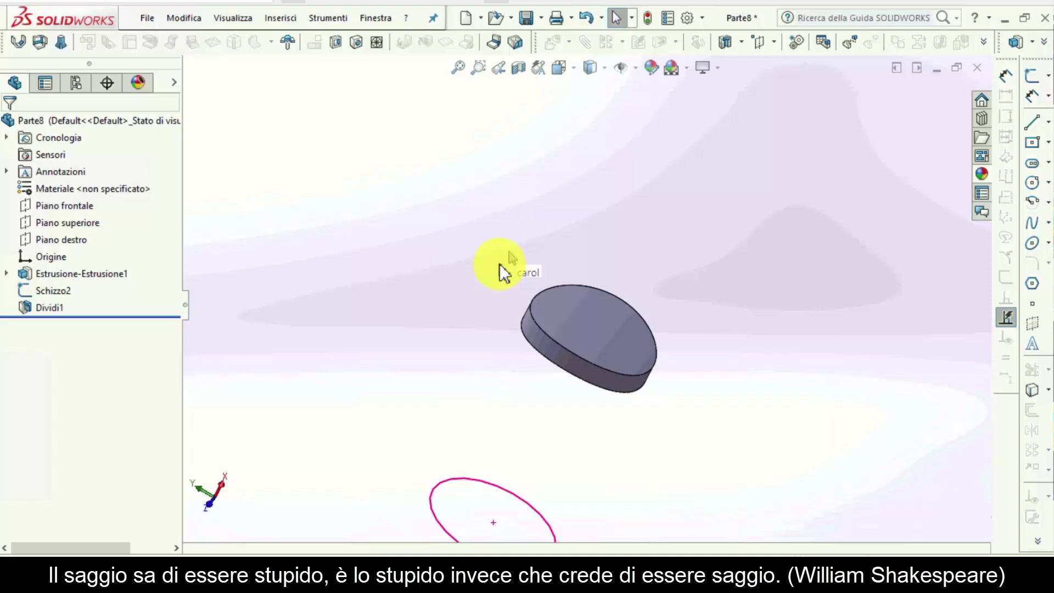
pyautogui.click(6, 273)
pyautogui.click(70, 292)
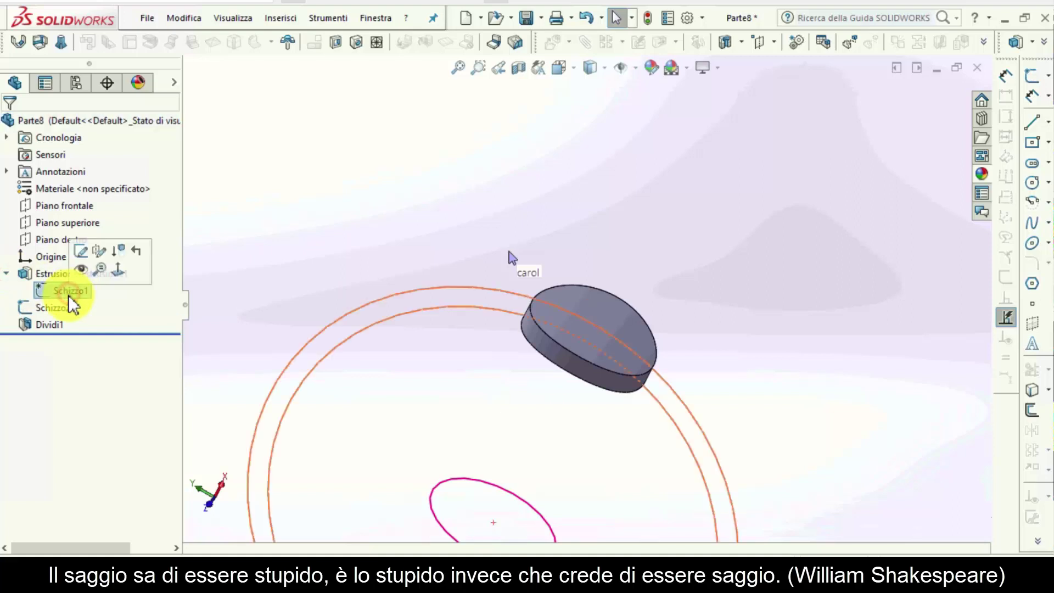
pyautogui.click(79, 253)
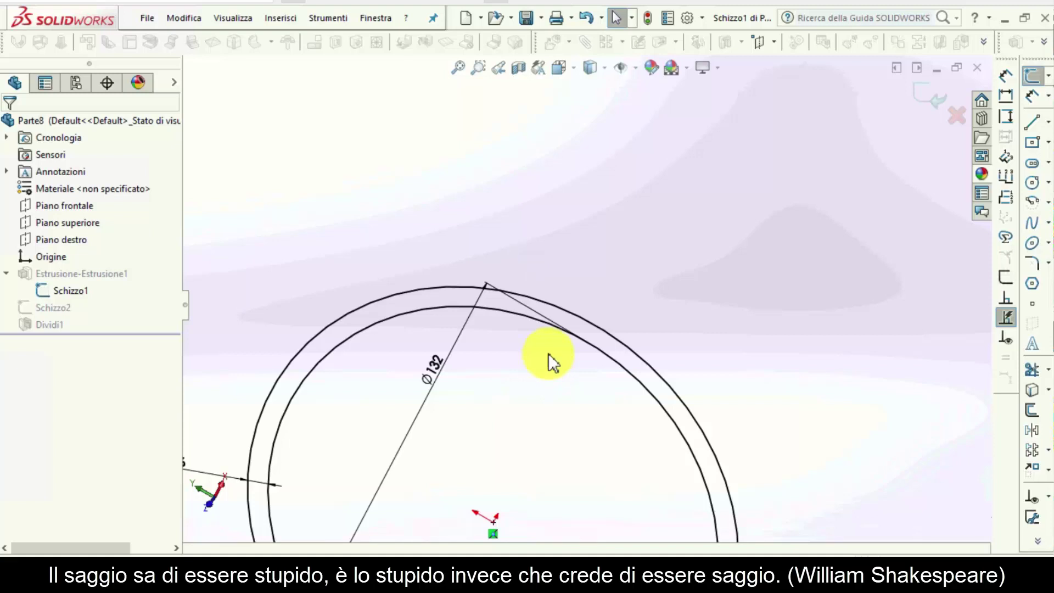
pyautogui.scroll(2, 591, 297)
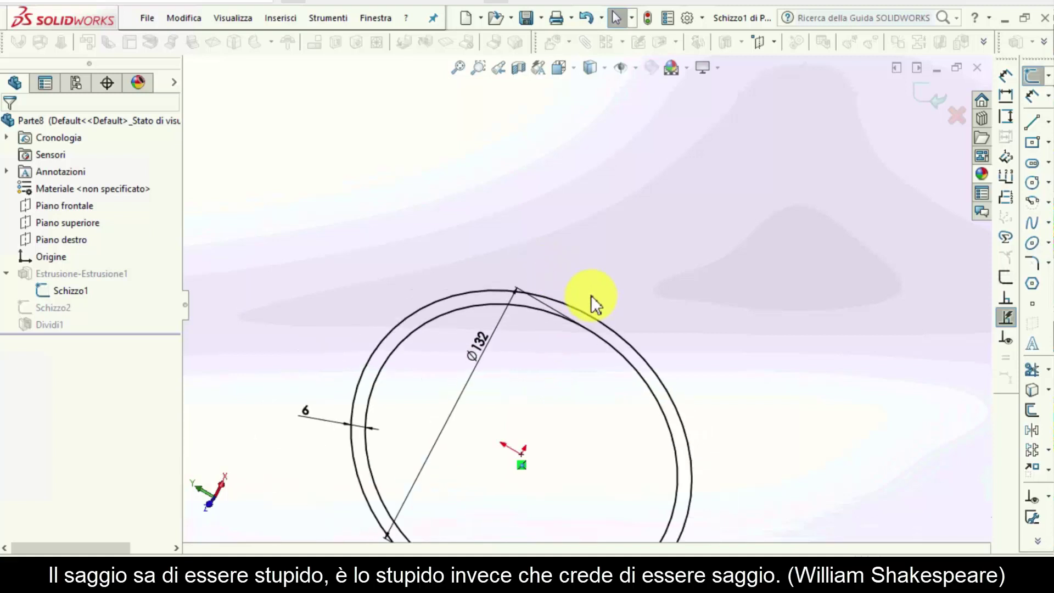
pyautogui.scroll(1, 590, 295)
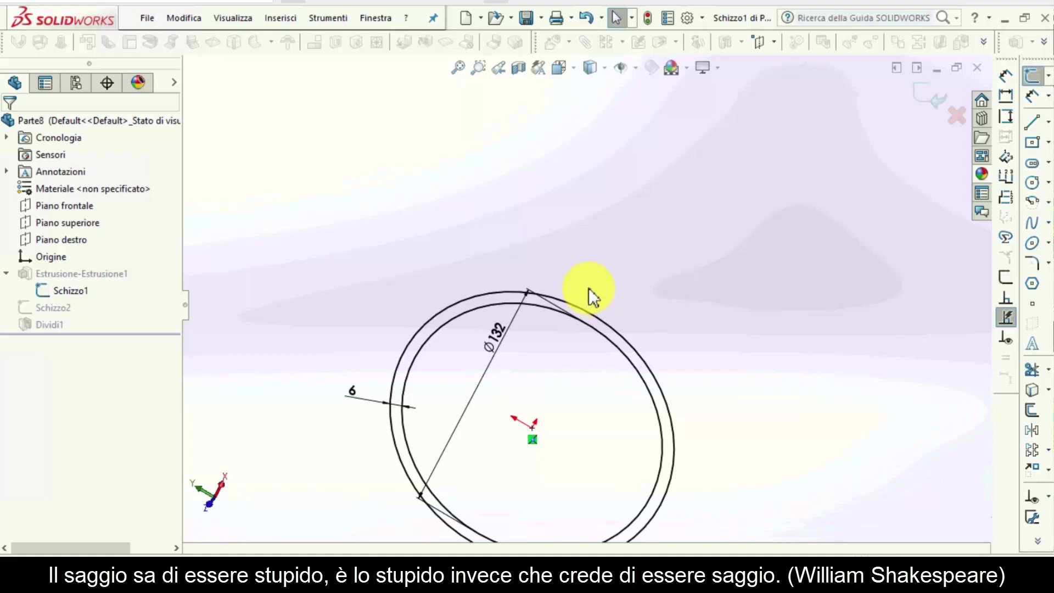
pyautogui.hotkey('ctrl', '8')
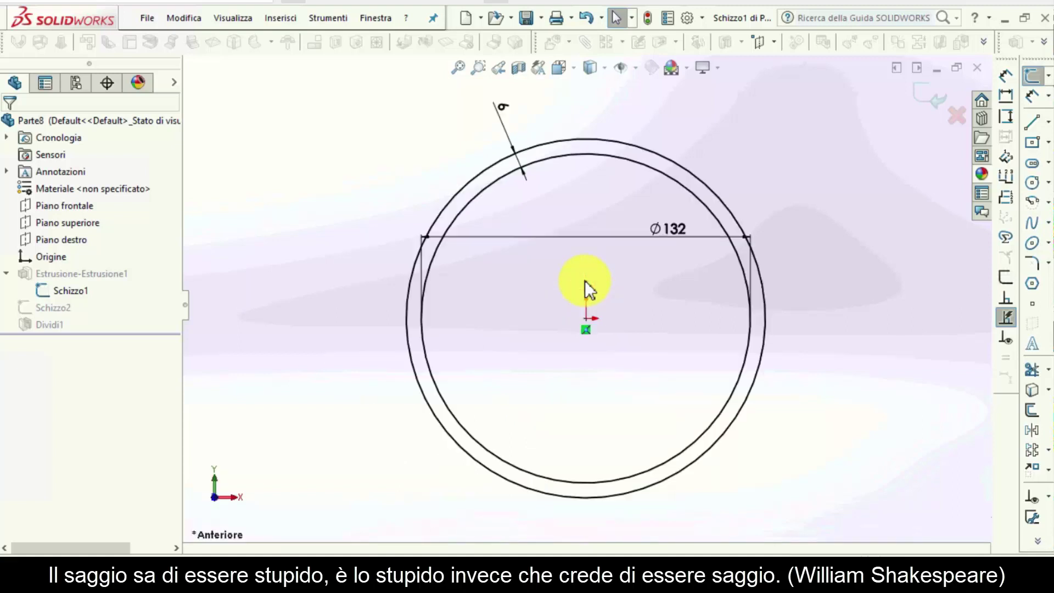
pyautogui.press('c')
pyautogui.click(587, 321)
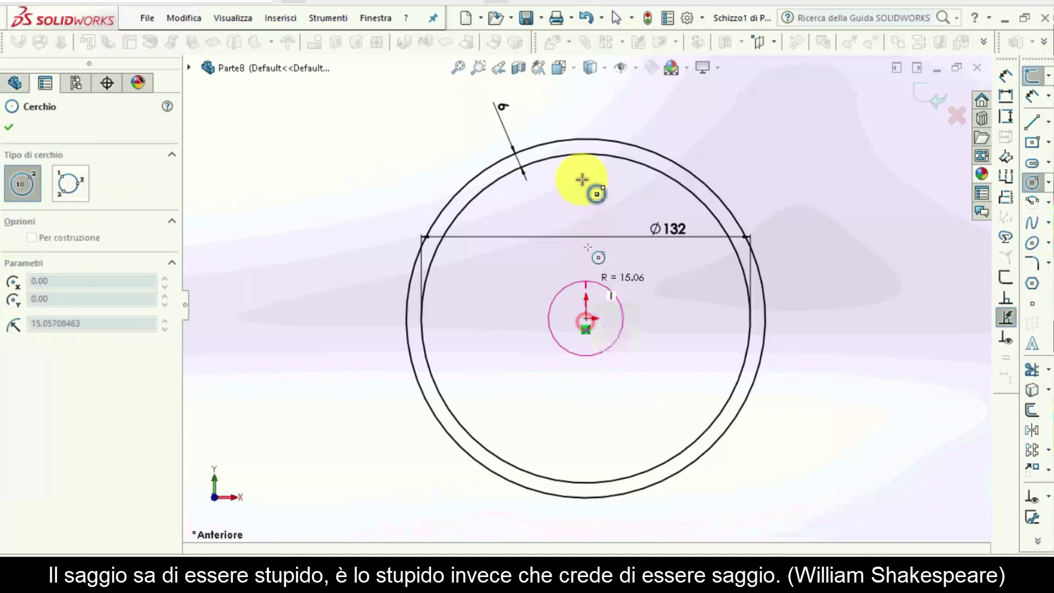
pyautogui.click(625, 136)
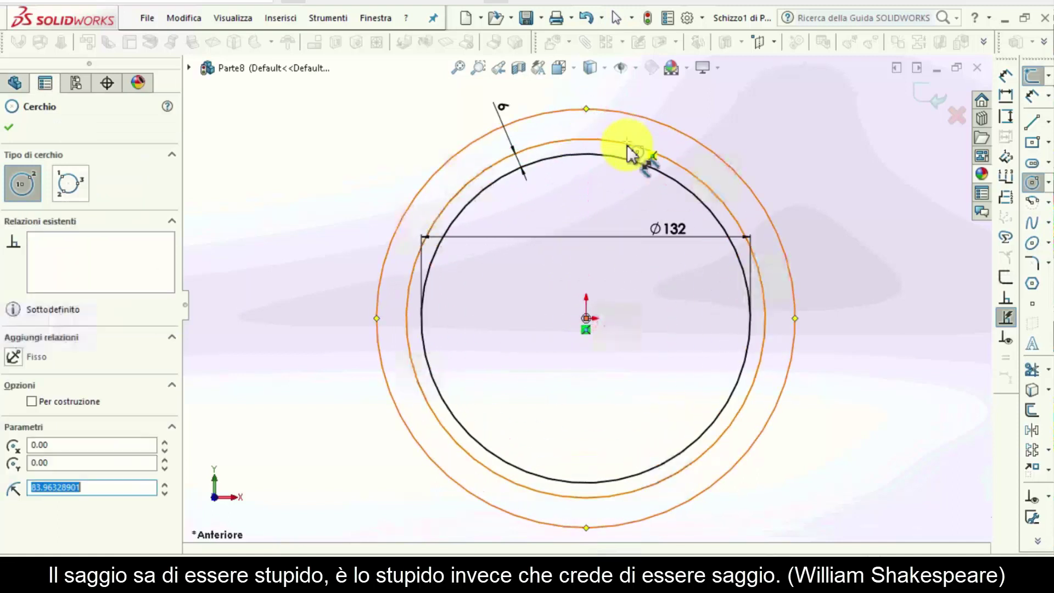
pyautogui.press('d')
pyautogui.click(623, 140)
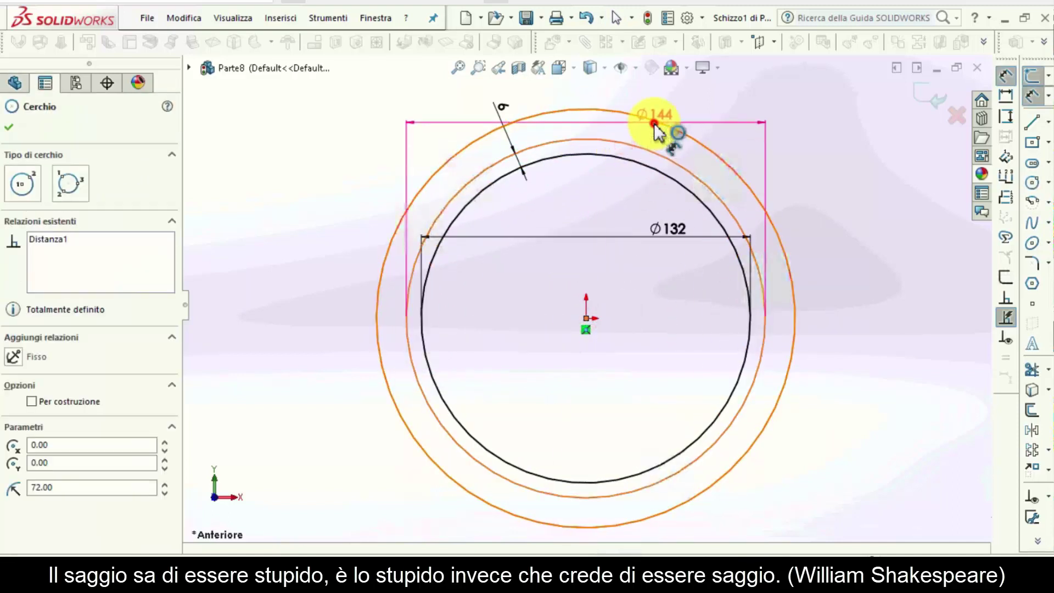
pyautogui.click(707, 122)
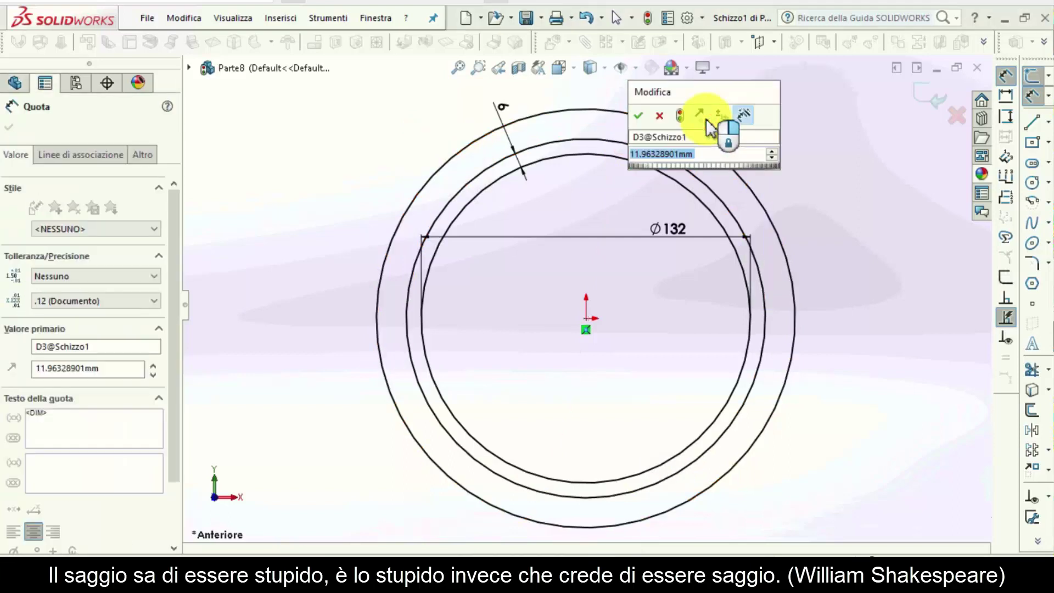
pyautogui.write('3')
pyautogui.press('Return')
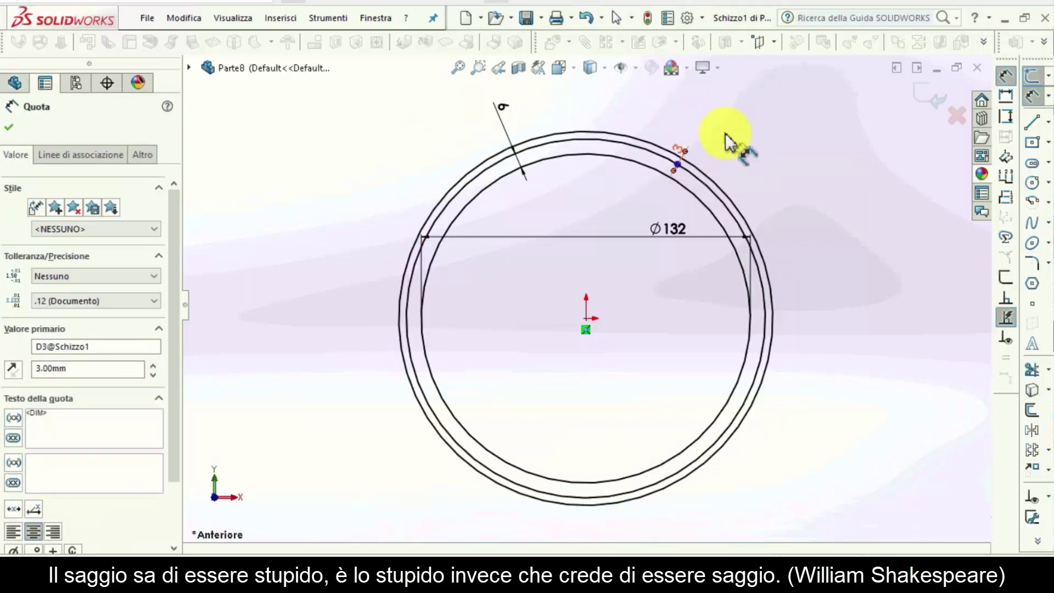
pyautogui.click(934, 101)
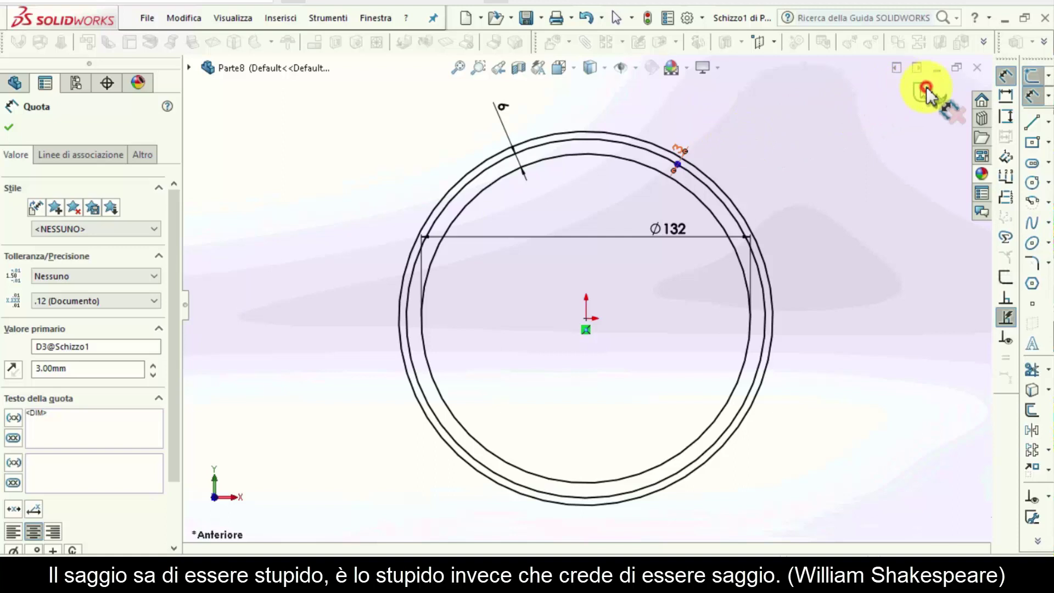
pyautogui.click(531, 254)
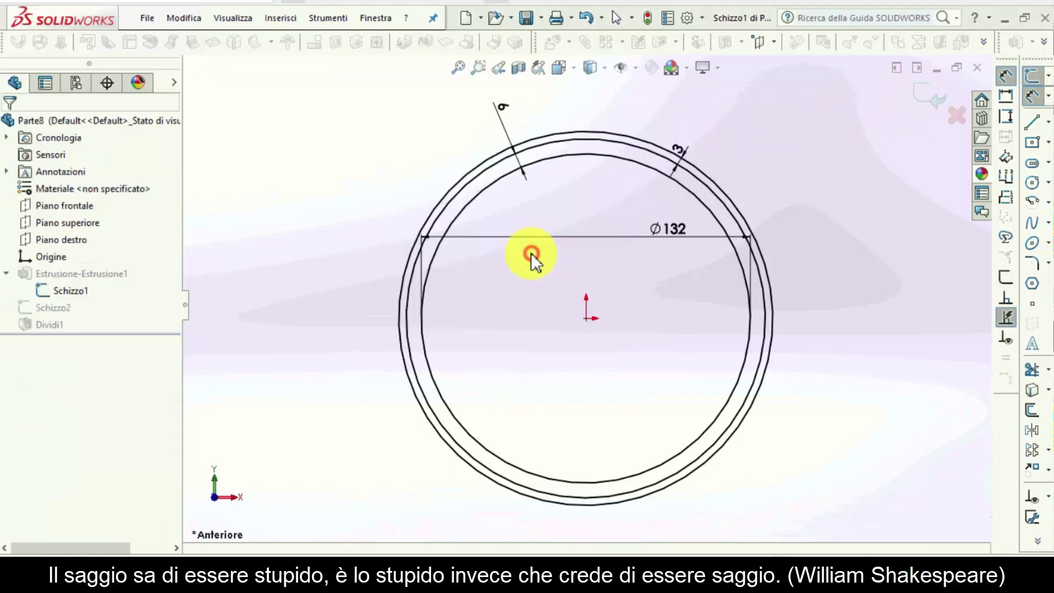
pyautogui.click(536, 297)
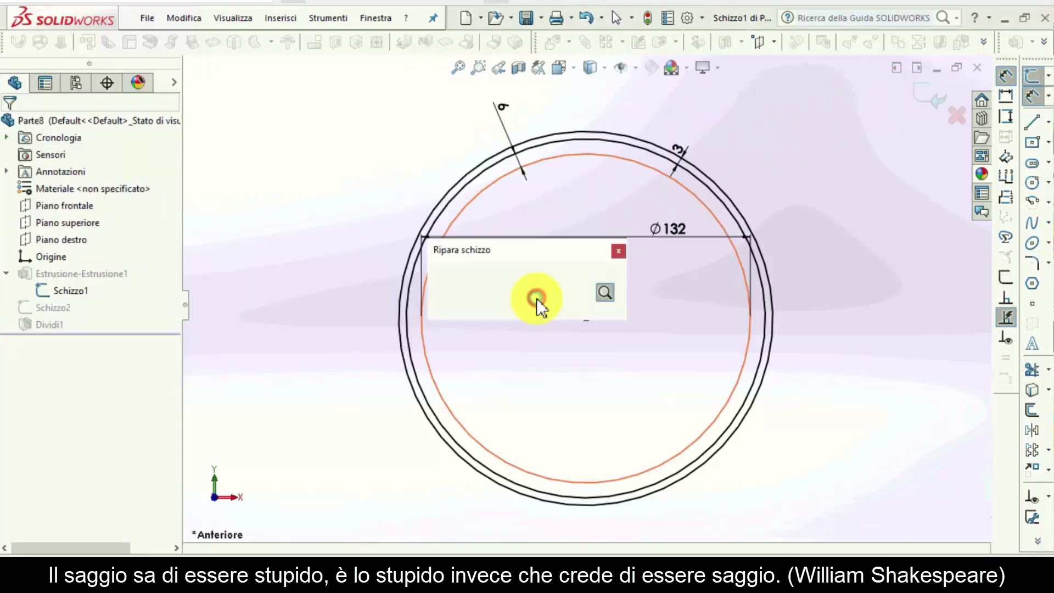
pyautogui.click(616, 249)
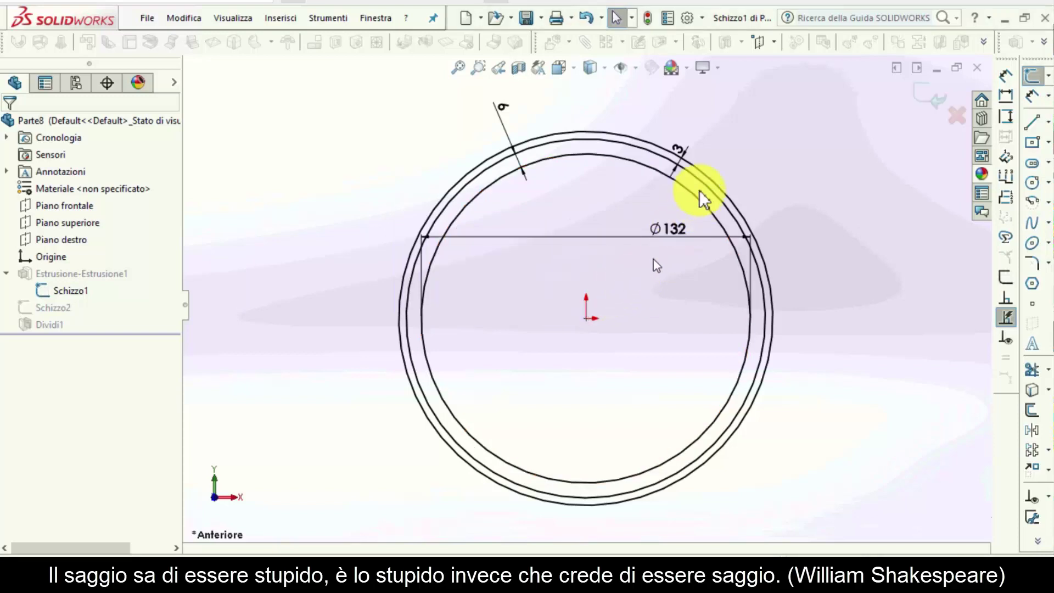
pyautogui.scroll(3, 695, 159)
pyautogui.scroll(1, 680, 181)
pyautogui.moveTo(675, 187); pyautogui.dragTo(670, 169)
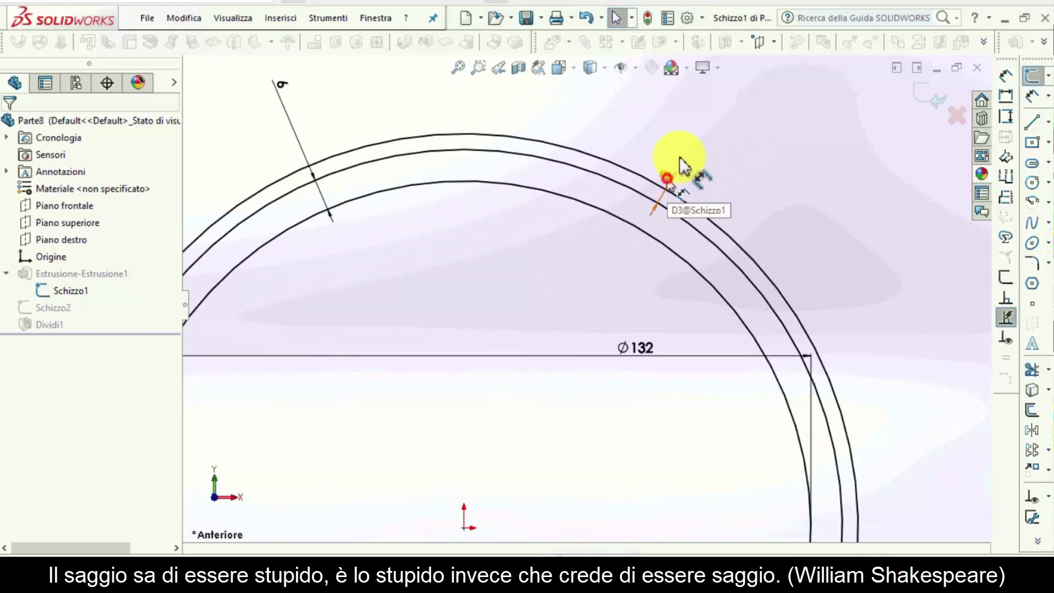
pyautogui.click(682, 171)
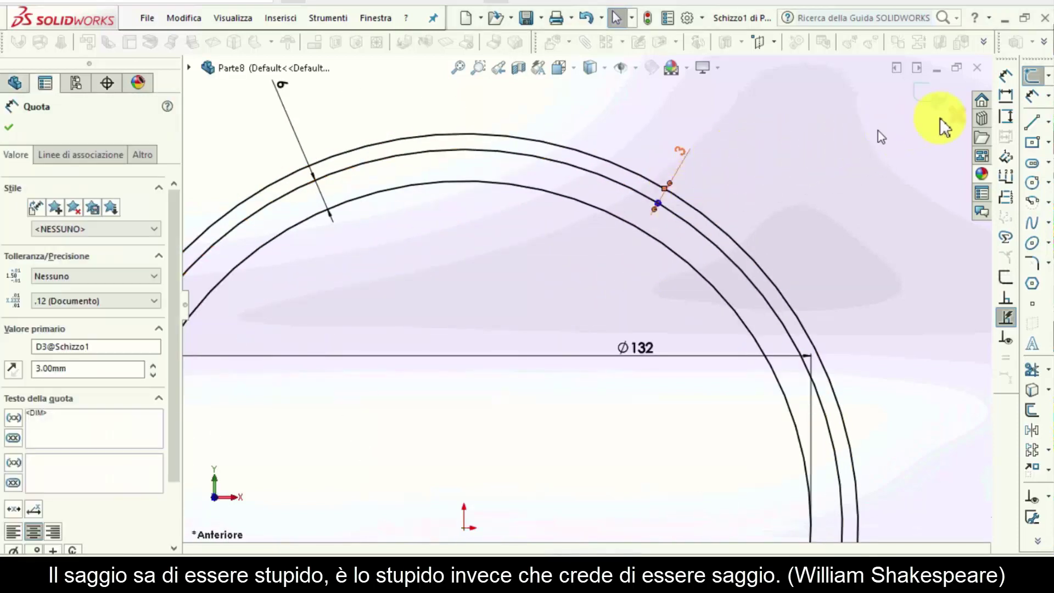
pyautogui.click(956, 115)
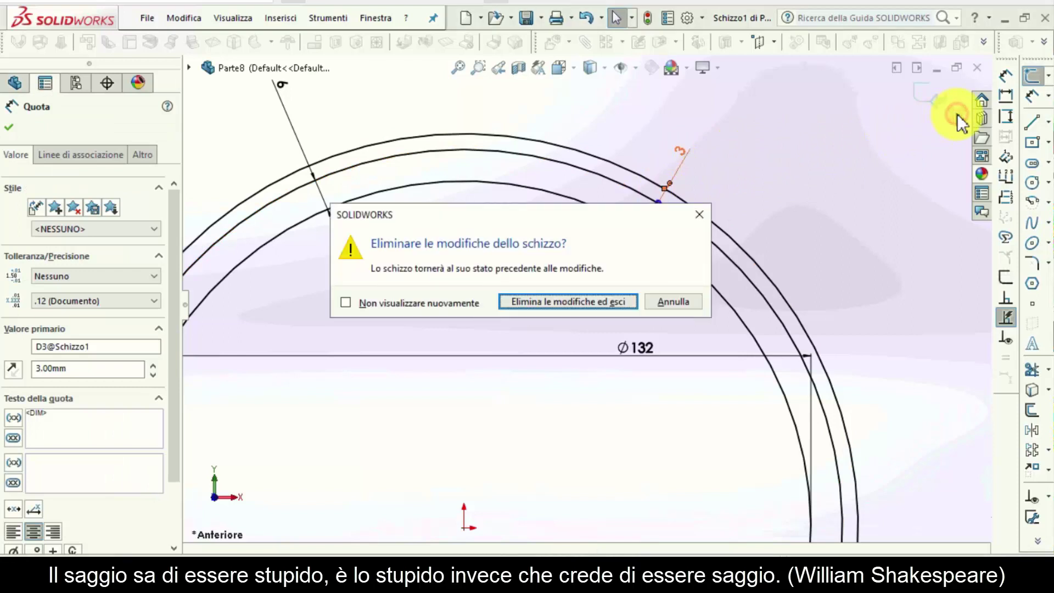
pyautogui.click(589, 296)
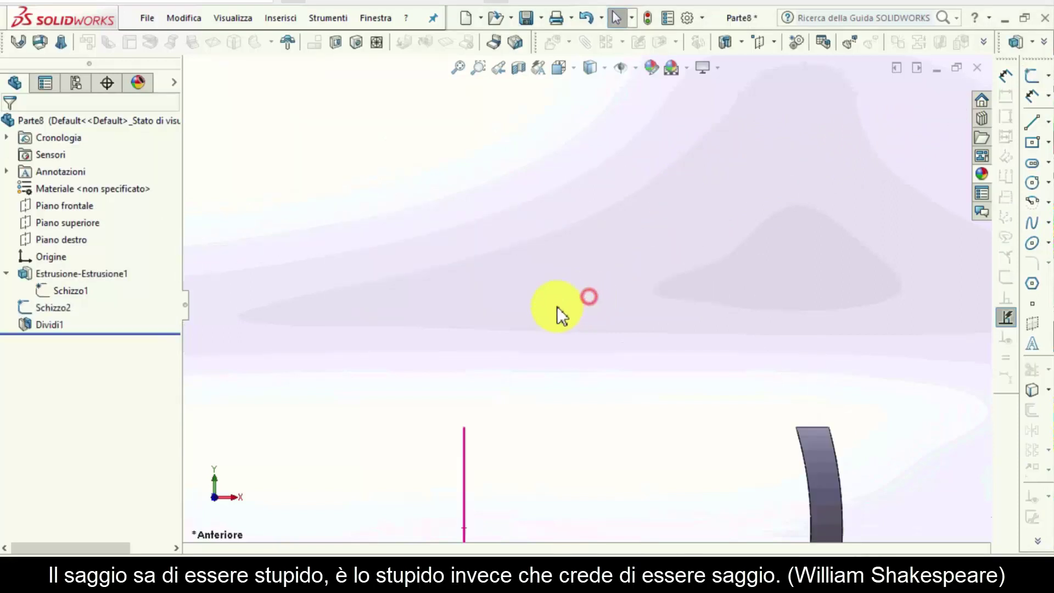
# Step: Reopen Schizzo1 and draw a third outer circle centred on the origin
pyautogui.click(63, 290)
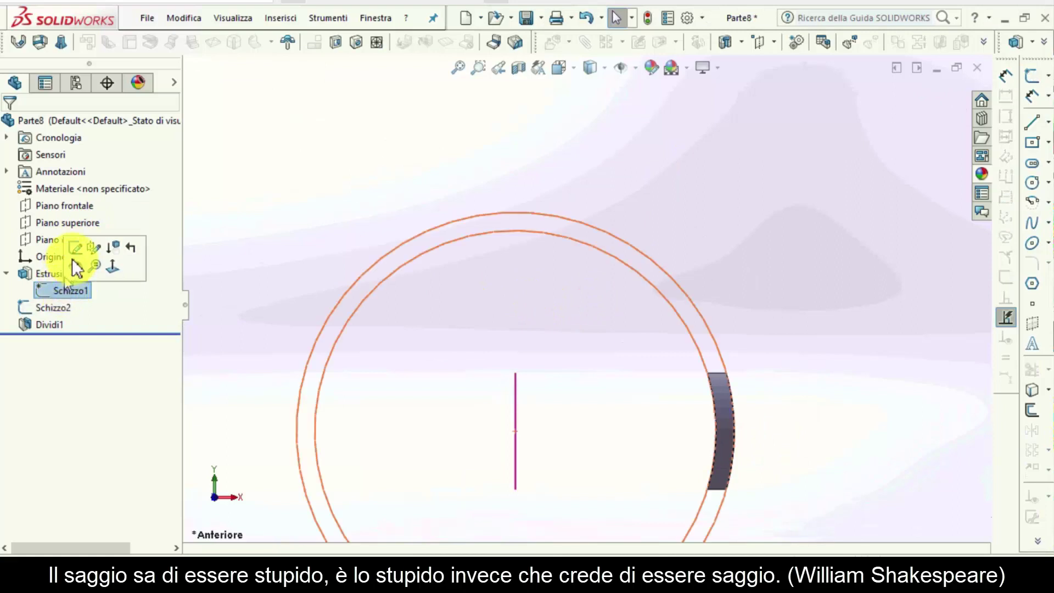
pyautogui.click(75, 252)
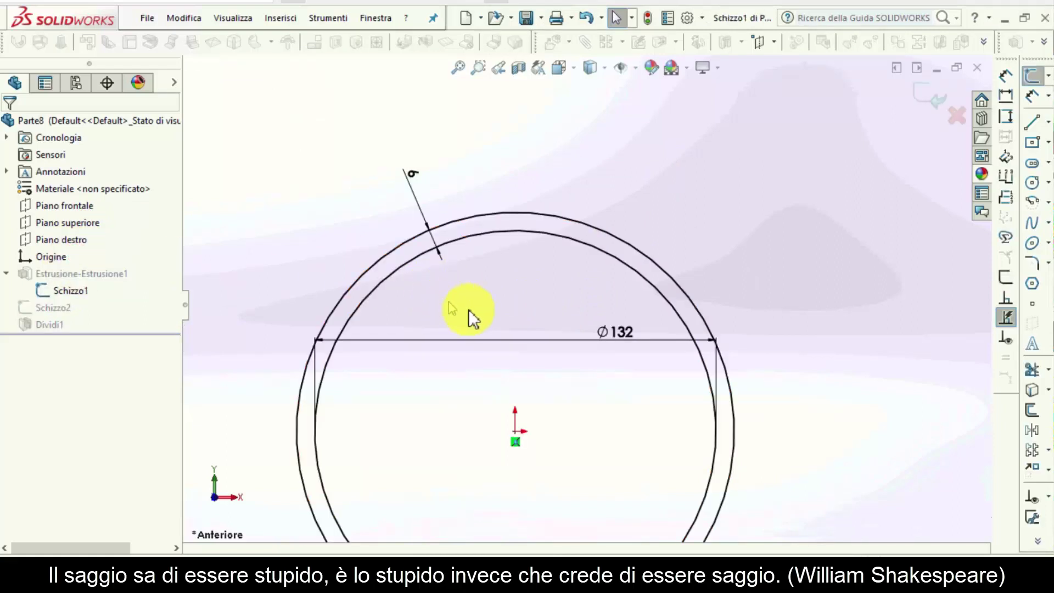
pyautogui.press('c')
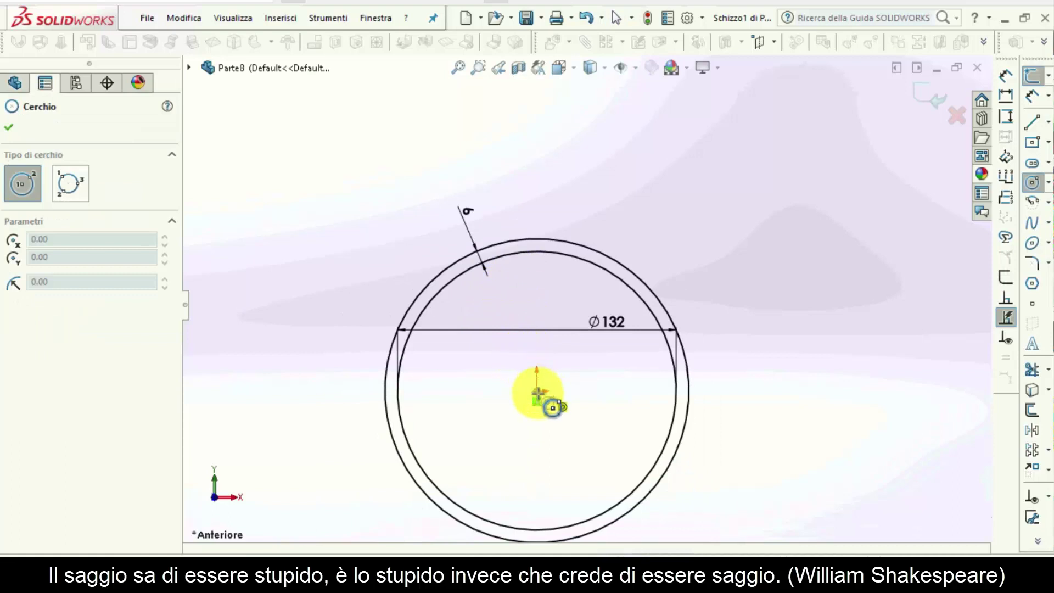
pyautogui.scroll(-3, 552, 406)
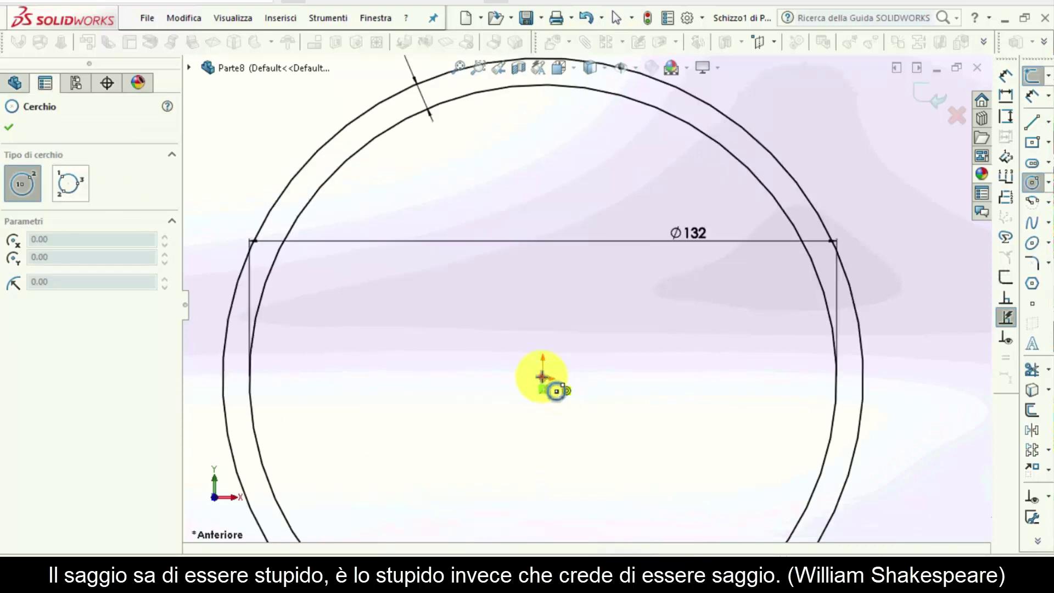
pyautogui.click(542, 376)
pyautogui.scroll(2, 524, 222)
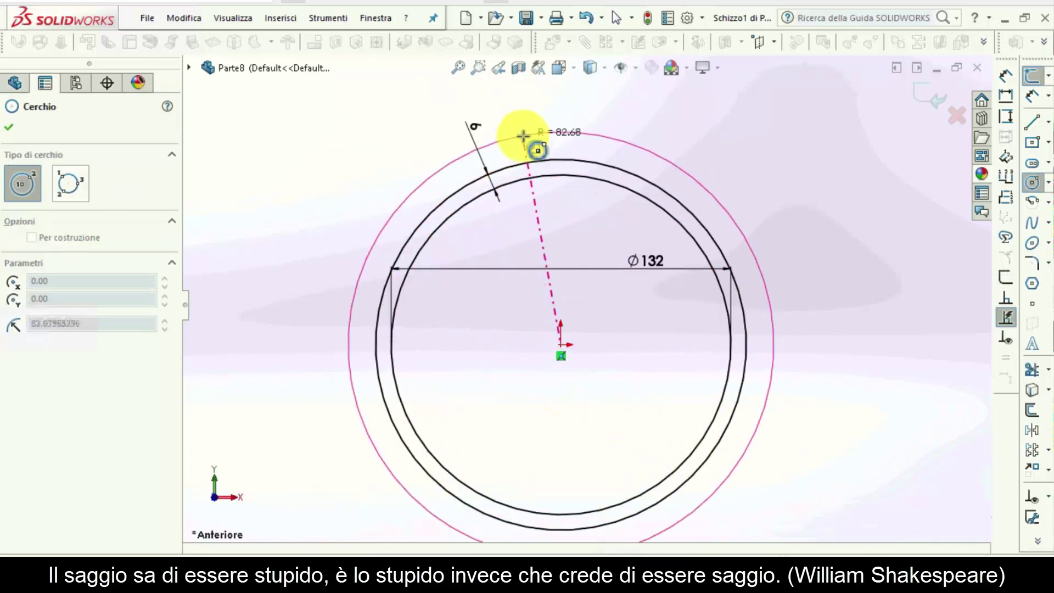
pyautogui.click(523, 135)
pyautogui.press('Escape')
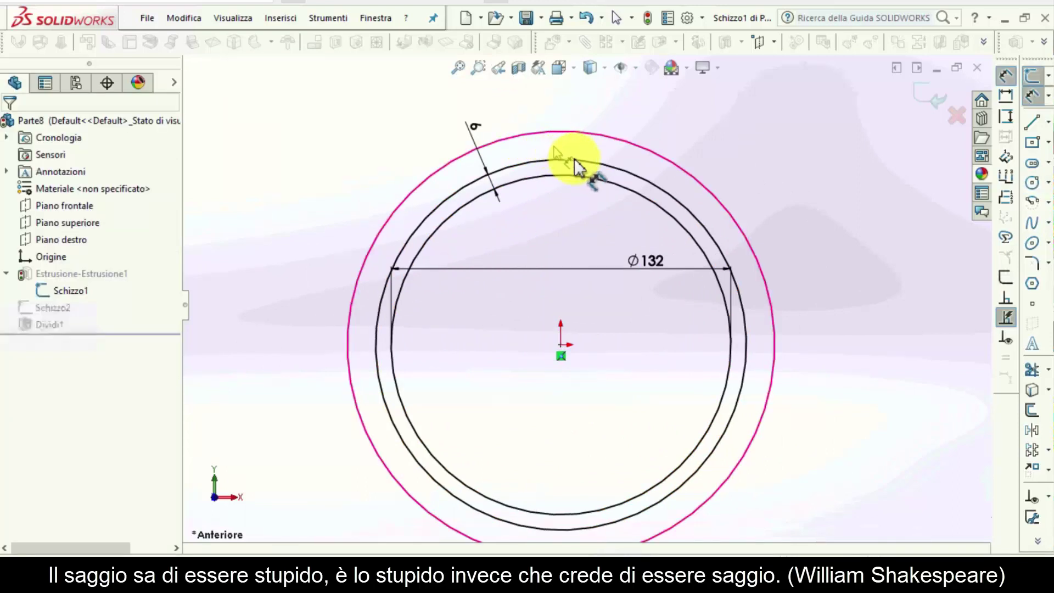
# Step: Dimension the outer circle 3 mm from the middle ring circle
pyautogui.click(585, 163)
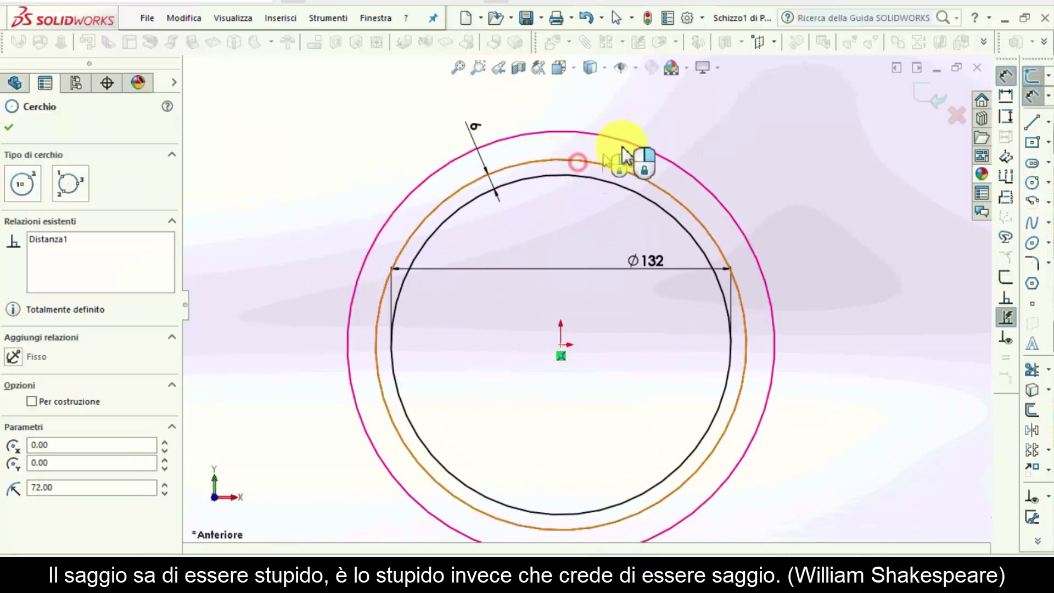
pyautogui.click(653, 147)
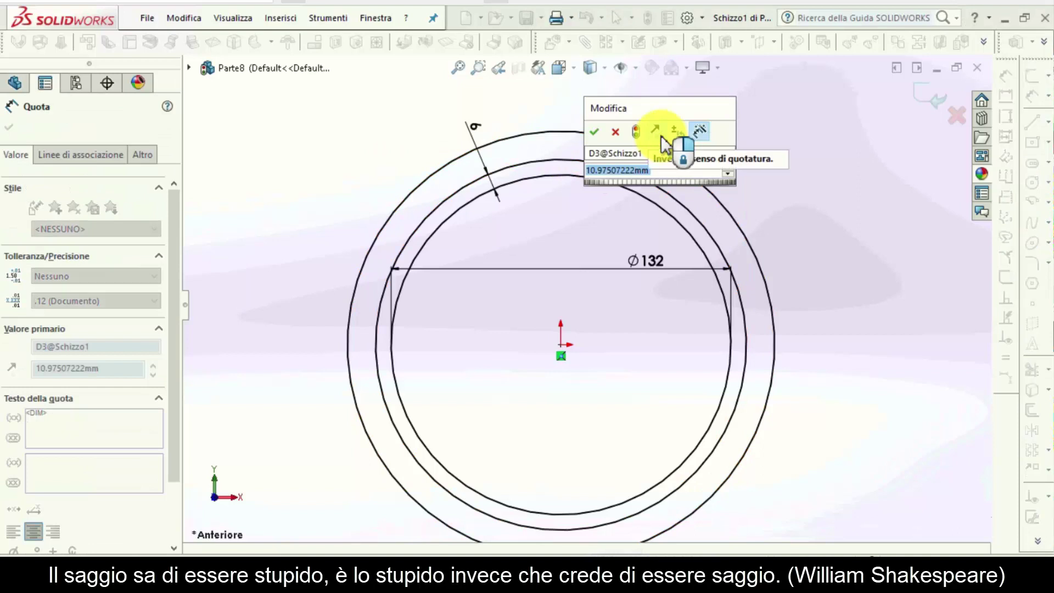
pyautogui.write('3')
pyautogui.press('Return')
pyautogui.press('Escape')
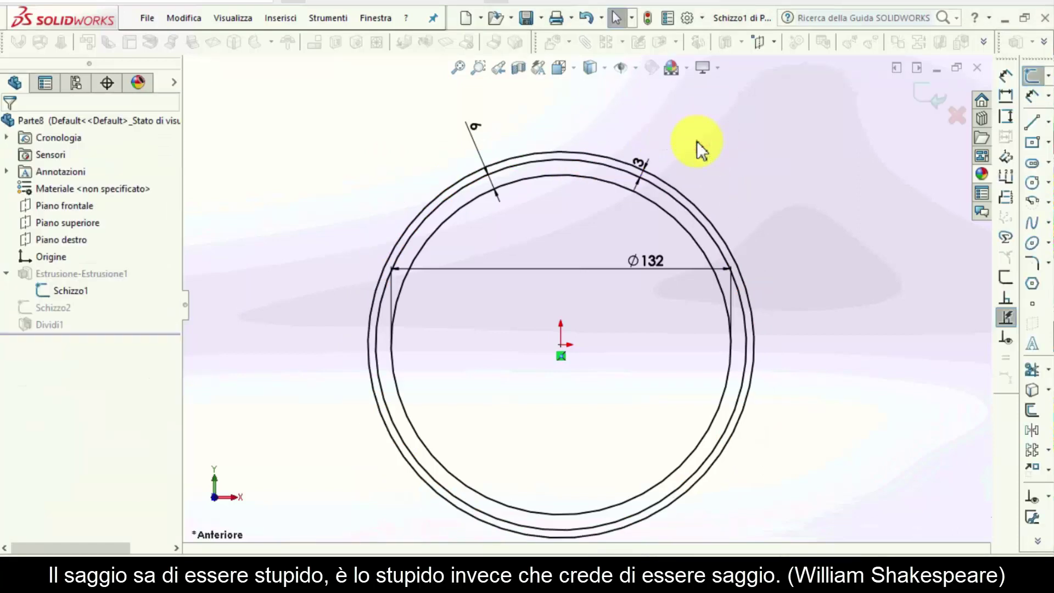
# Step: Check the nested-contour warning, then delete the outermost circle and its dimension
pyautogui.click(926, 97)
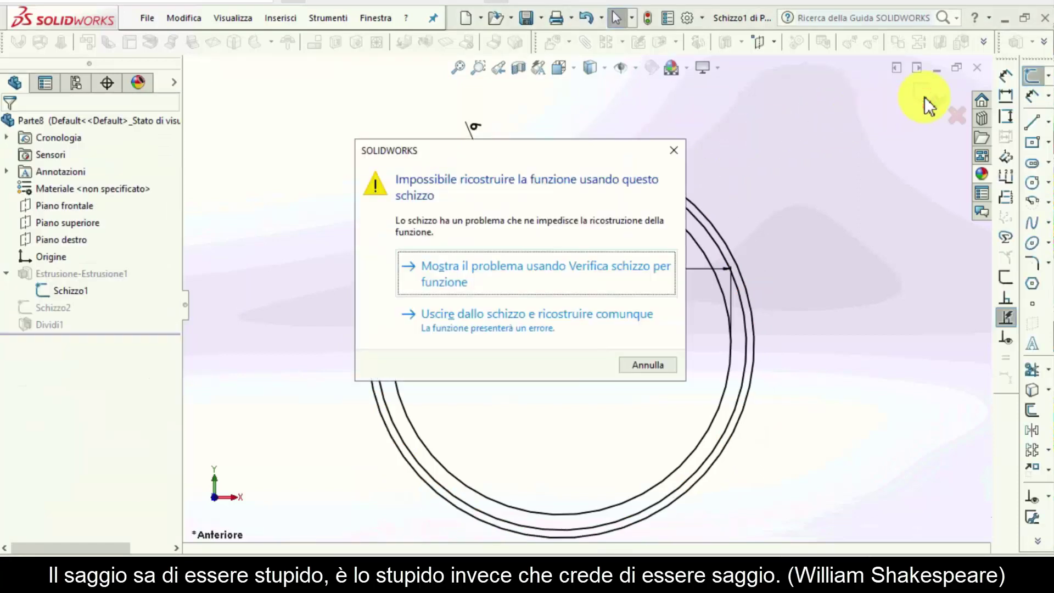
pyautogui.click(565, 275)
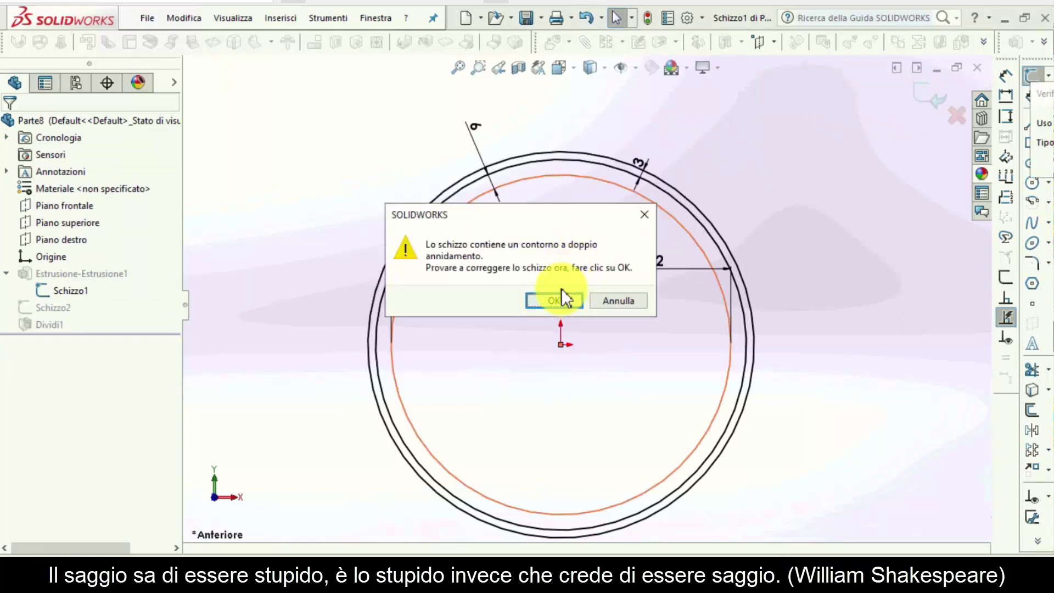
pyautogui.click(559, 295)
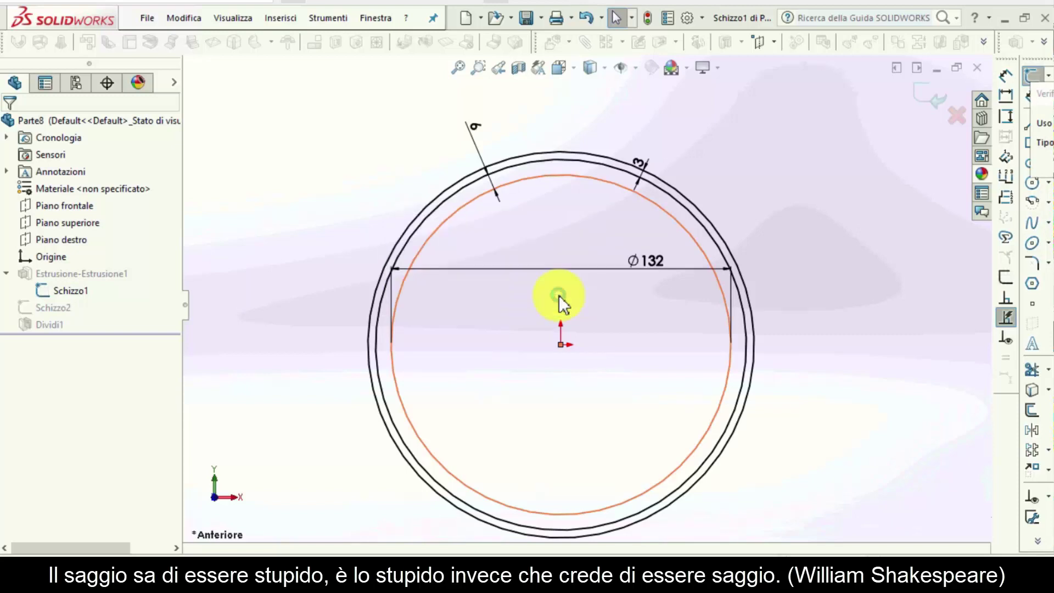
pyautogui.scroll(-1, 566, 344)
pyautogui.scroll(-3, 561, 345)
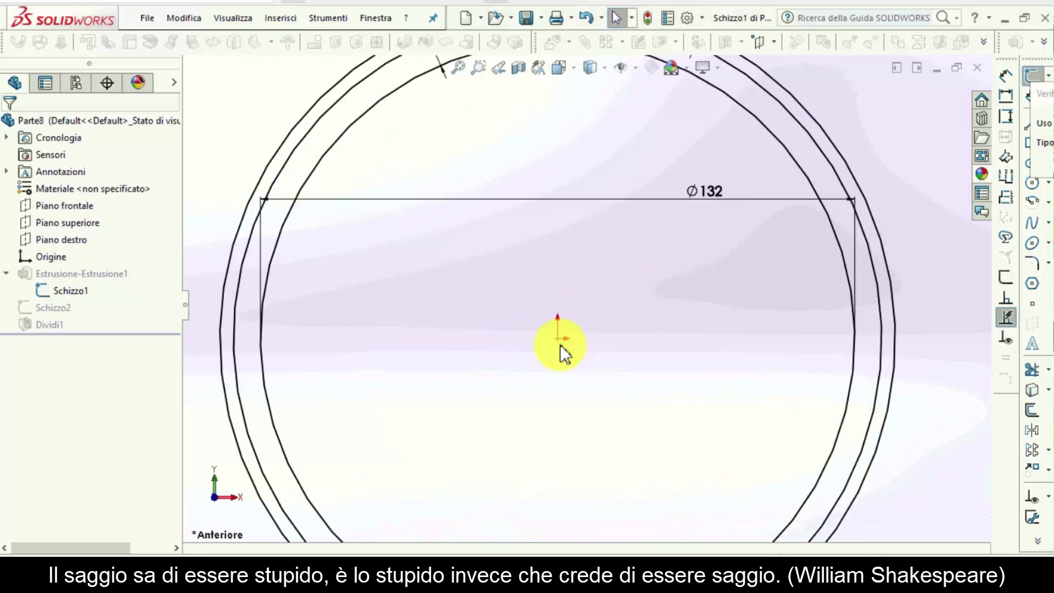
pyautogui.scroll(2, 560, 344)
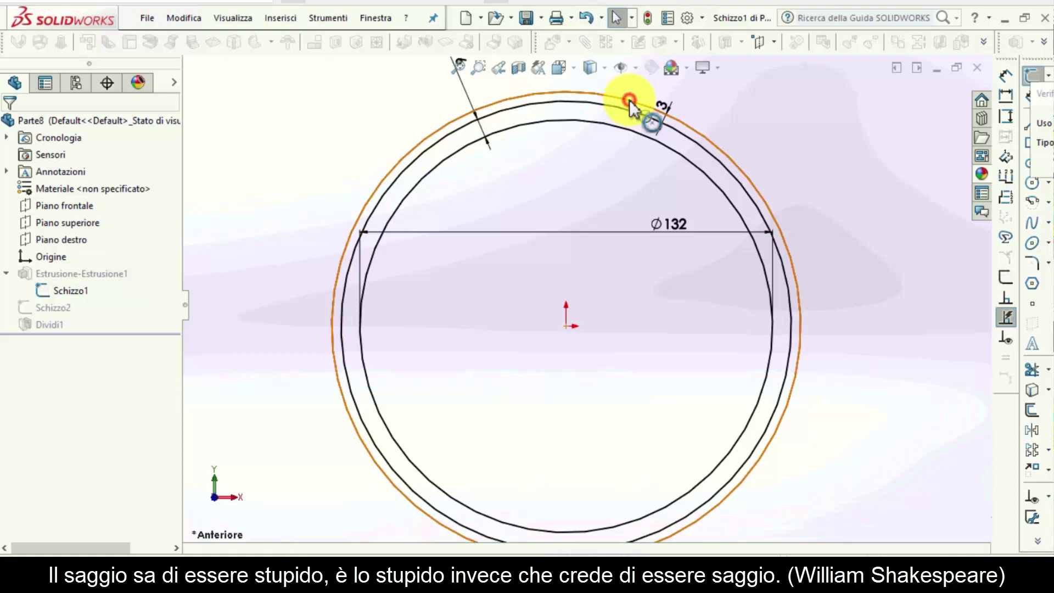
pyautogui.click(630, 102)
pyautogui.press('Delete')
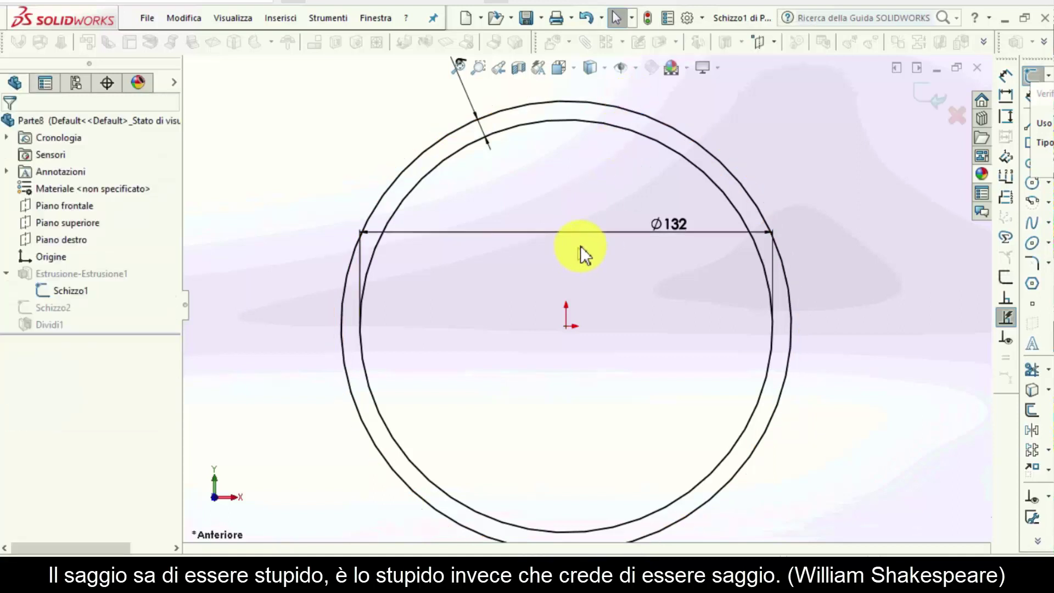
# Step: Draw an off-centre circle of radius about 66 and exit, acknowledging the intersecting-contours warning
pyautogui.moveTo(601, 338); pyautogui.dragTo(600, 301, button='right')
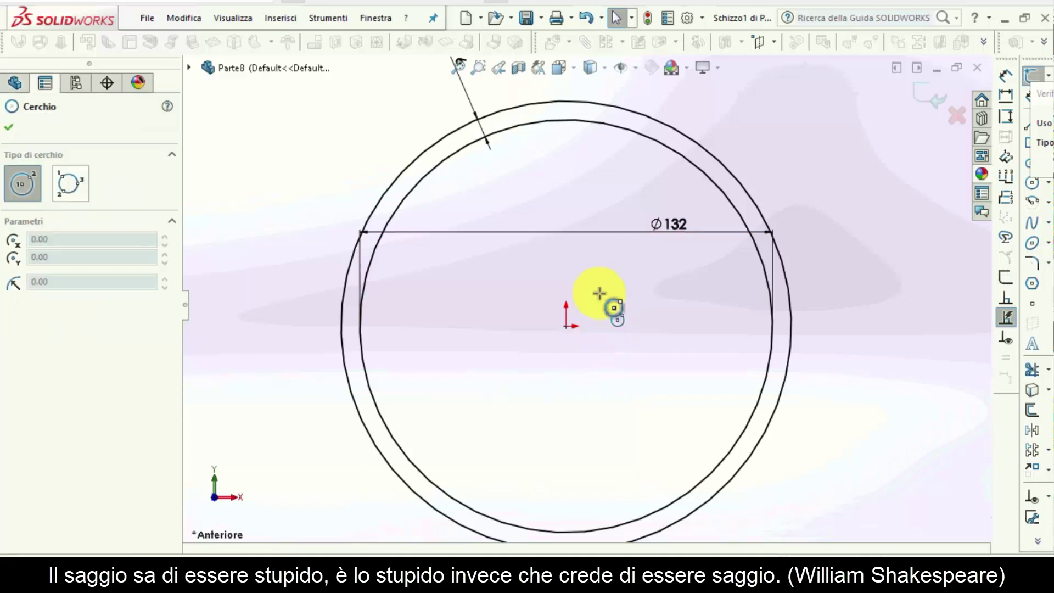
pyautogui.click(596, 286)
pyautogui.click(706, 110)
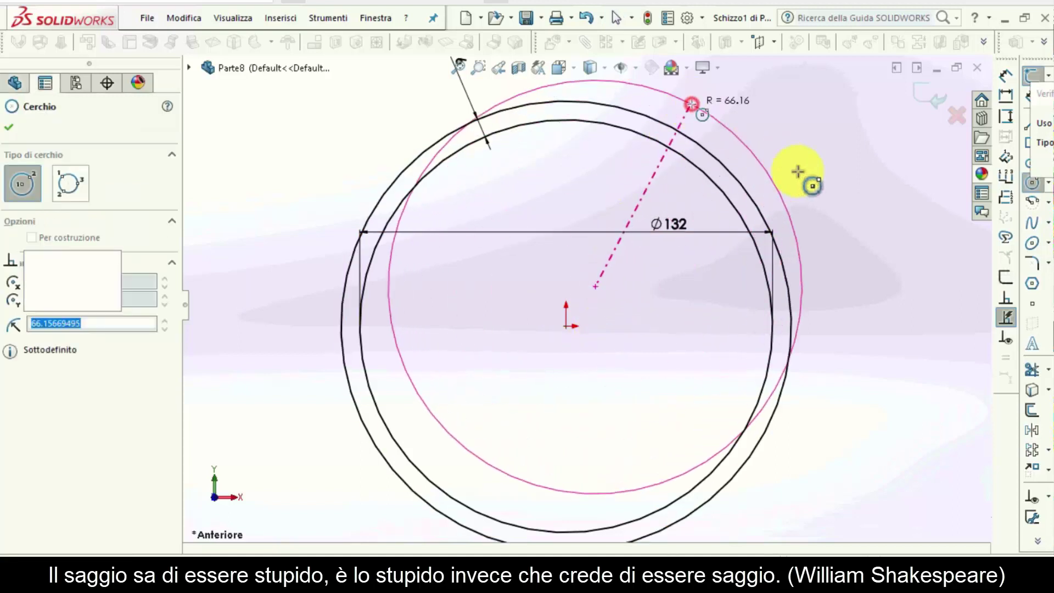
pyautogui.click(927, 91)
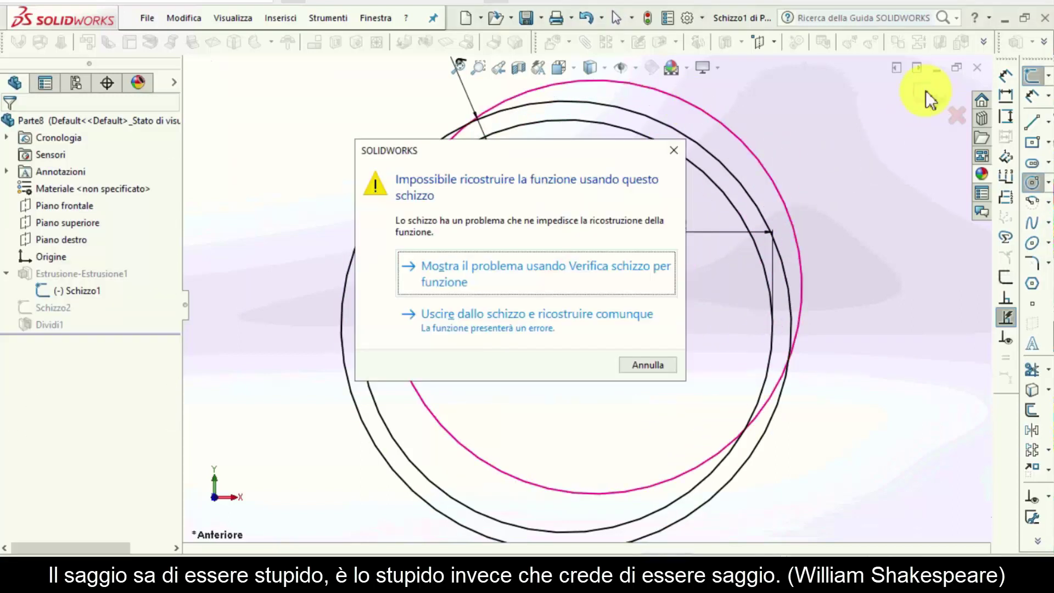
pyautogui.click(525, 264)
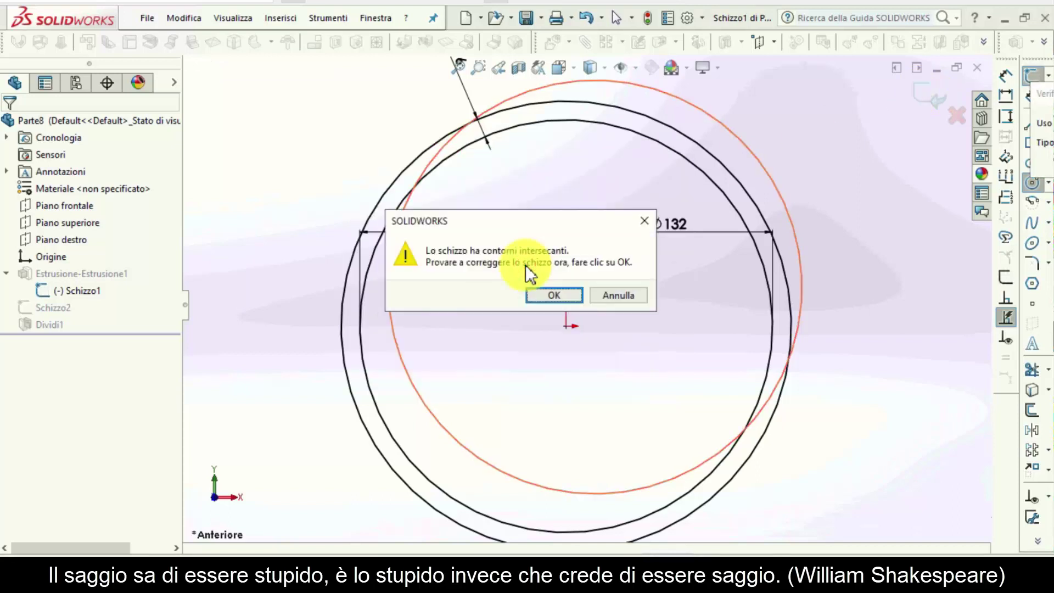
pyautogui.click(555, 293)
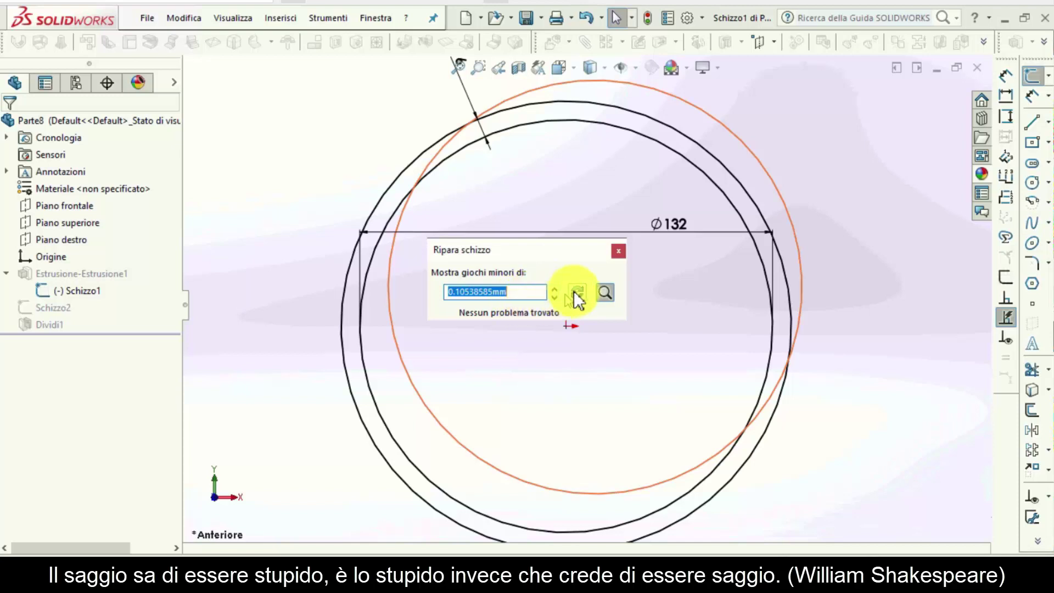
# Step: Adjust the gap tolerance in Ripara schizzo, find no problems, and close it
pyautogui.click(556, 289)
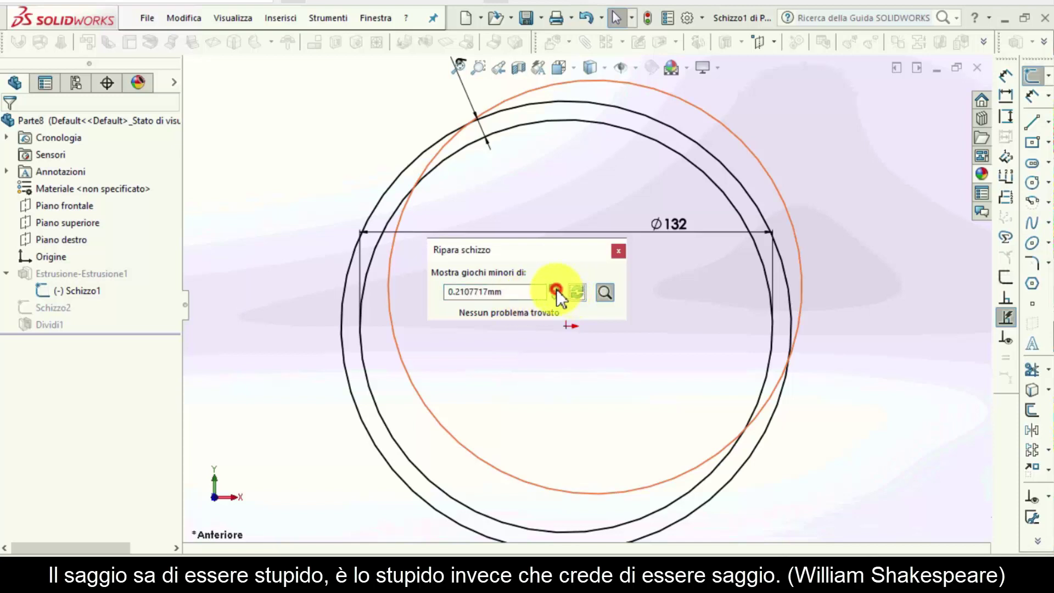
pyautogui.click(602, 294)
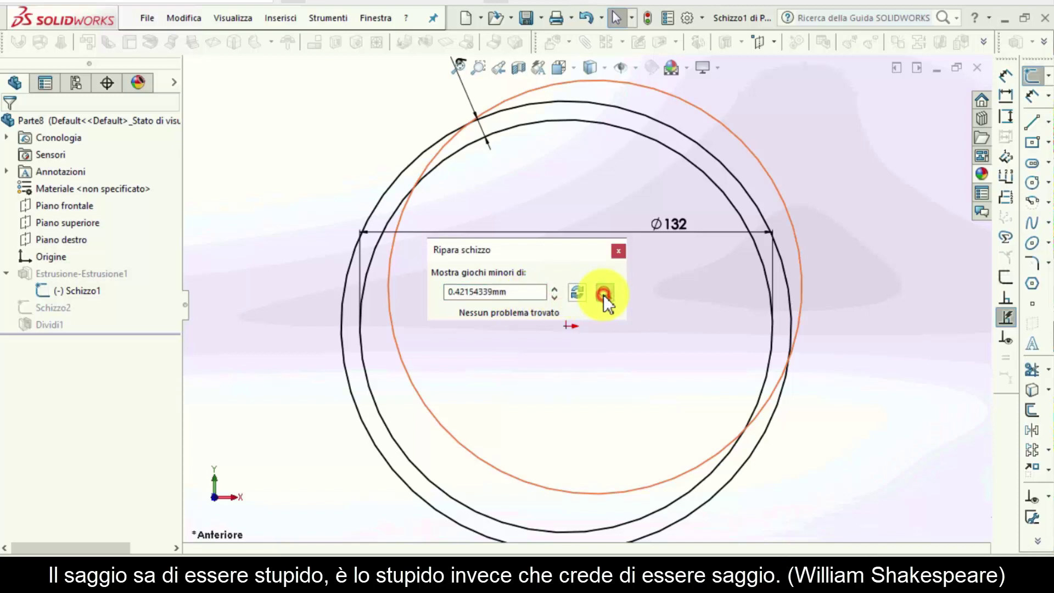
pyautogui.click(551, 295)
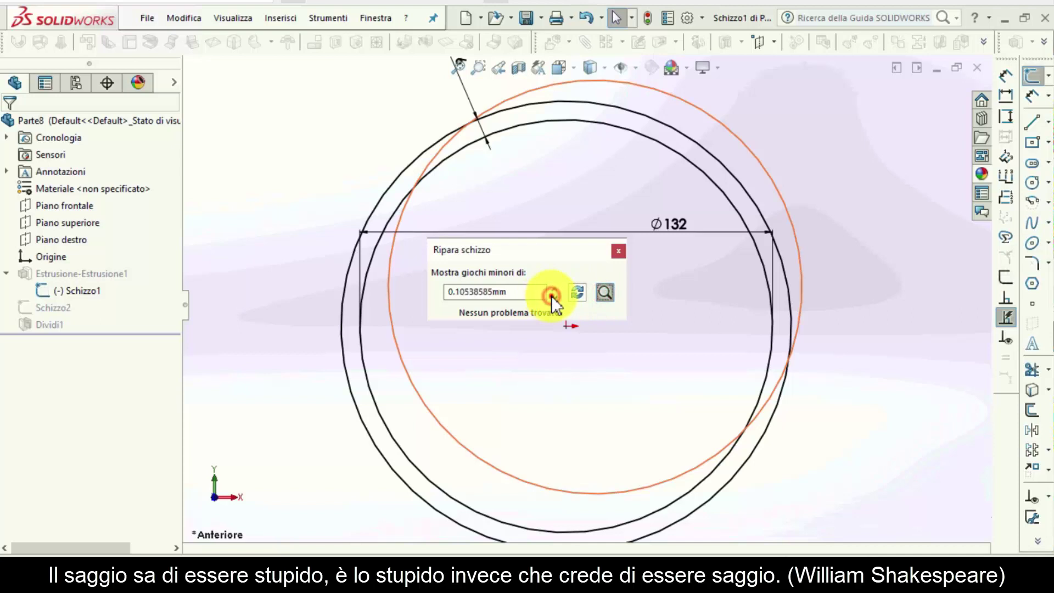
pyautogui.click(551, 296)
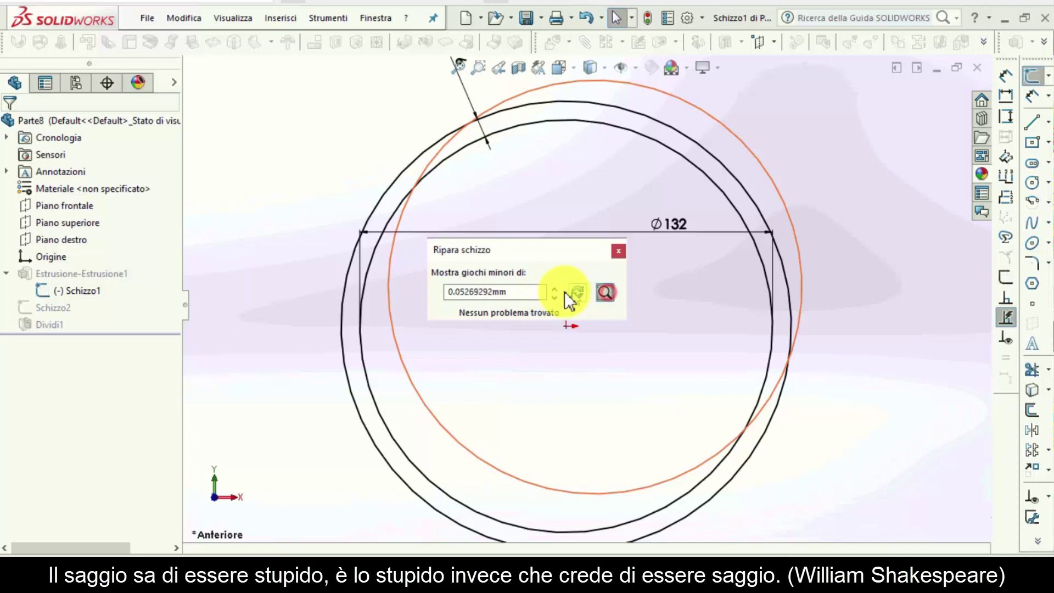
pyautogui.click(555, 288)
pyautogui.click(555, 288)
pyautogui.click(556, 286)
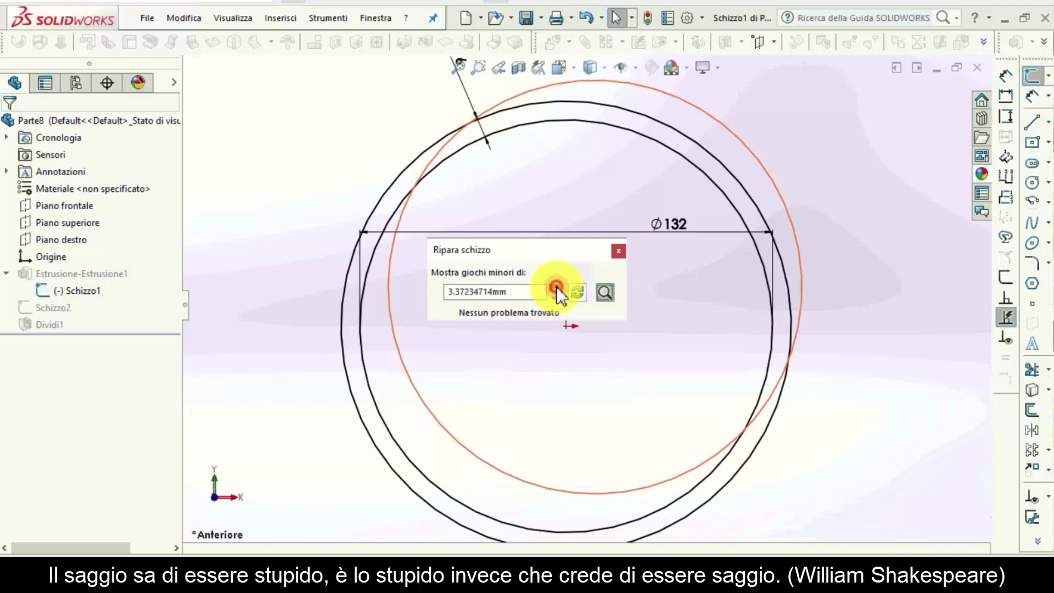
pyautogui.click(555, 287)
pyautogui.click(555, 287)
pyautogui.click(554, 297)
pyautogui.click(554, 297)
pyautogui.click(555, 297)
pyautogui.click(555, 297)
pyautogui.click(618, 251)
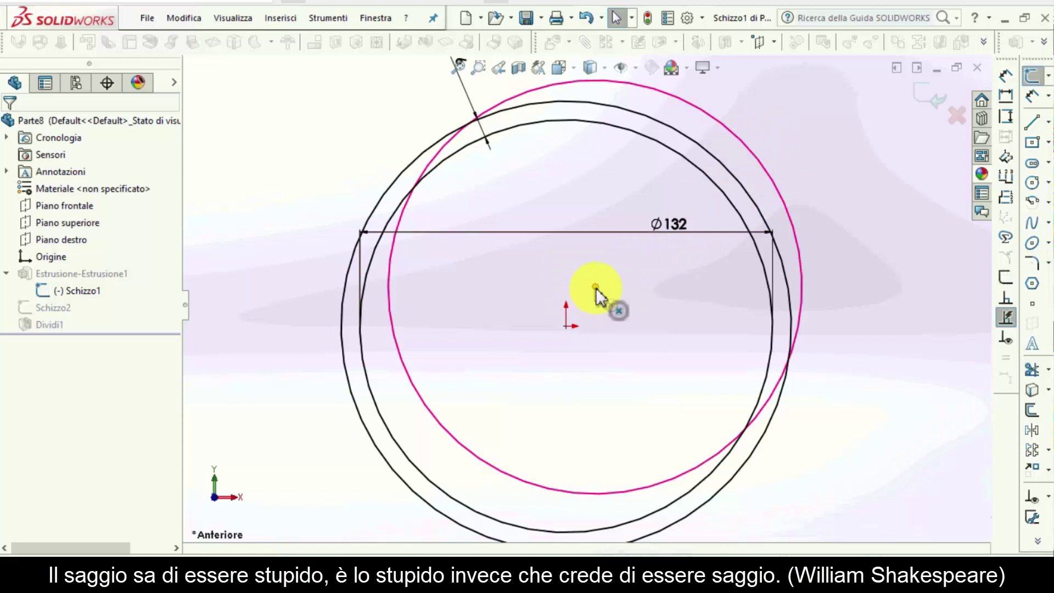
# Step: Drag the stray circle's centre onto the origin and check its radius of 66
pyautogui.moveTo(596, 287)
pyautogui.mouseDown()
pyautogui.moveTo(641, 135)
pyautogui.moveTo(564, 327)
pyautogui.mouseUp()
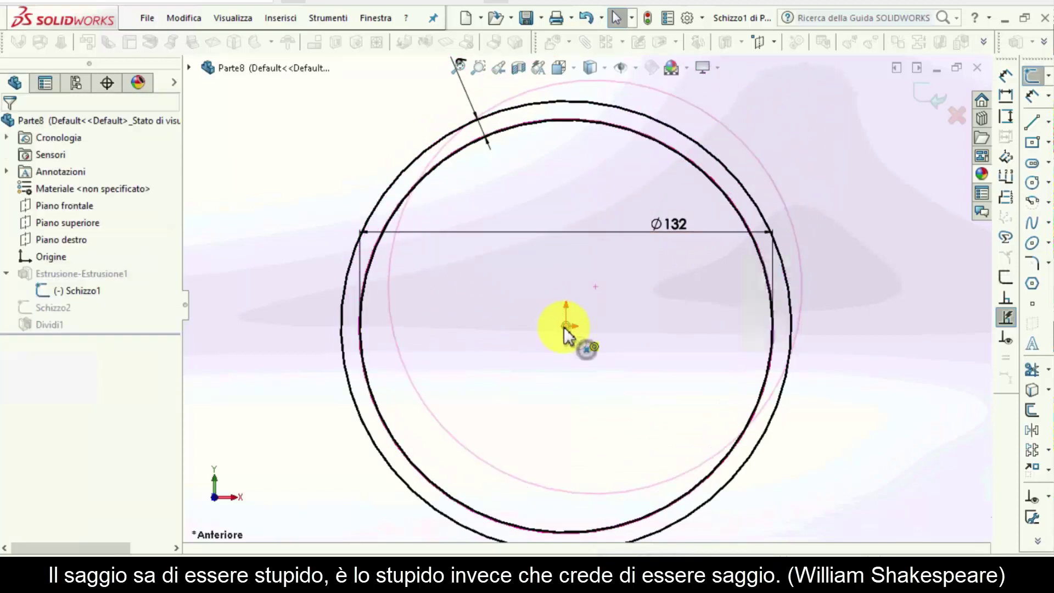
pyautogui.scroll(-2, 472, 159)
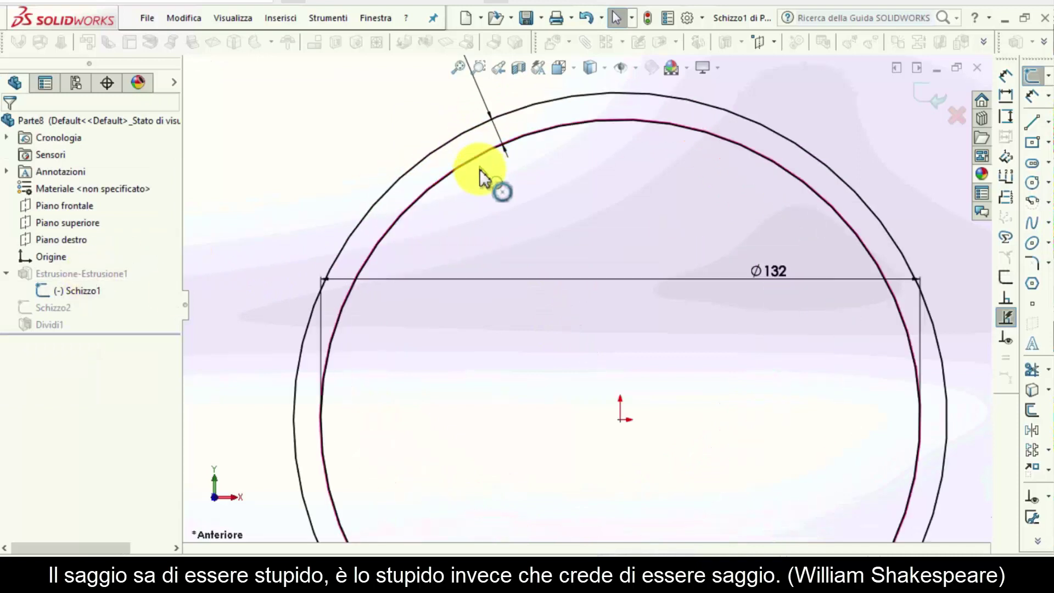
pyautogui.scroll(-1, 480, 170)
pyautogui.click(480, 168)
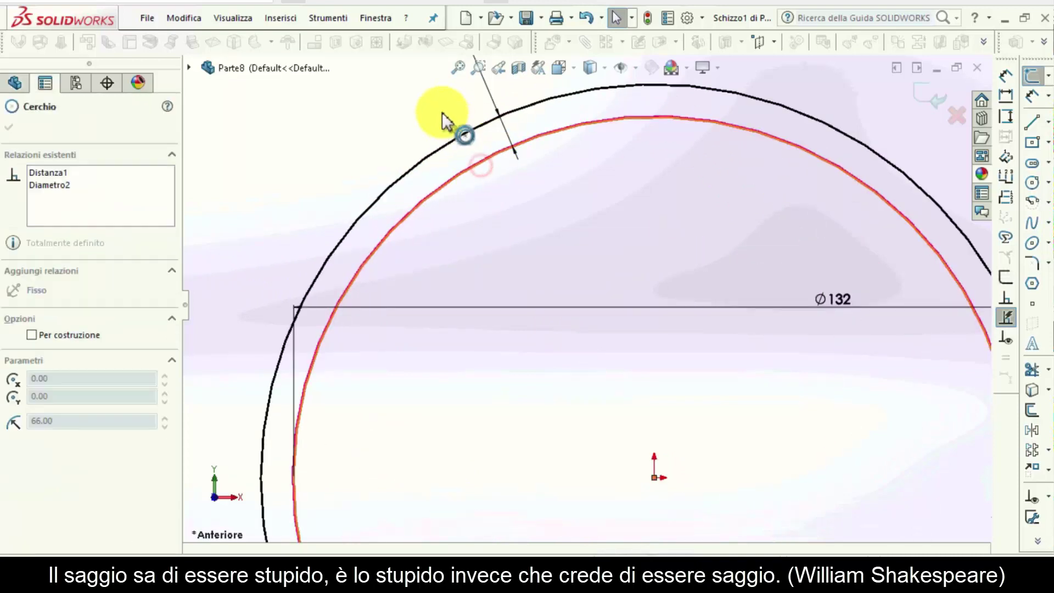
pyautogui.click(475, 165)
pyautogui.scroll(-1, 483, 176)
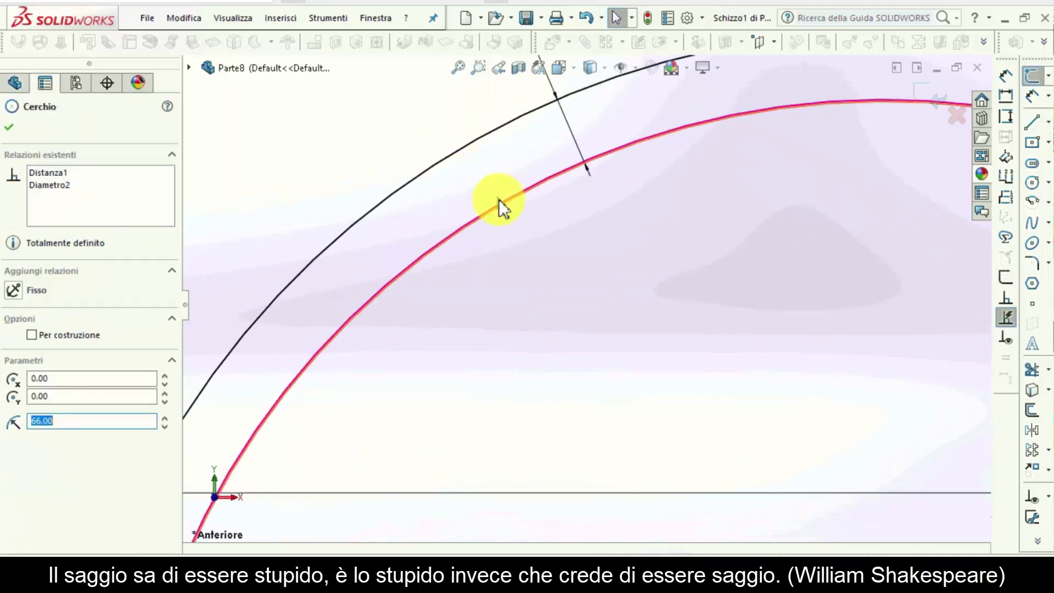
pyautogui.click(486, 166)
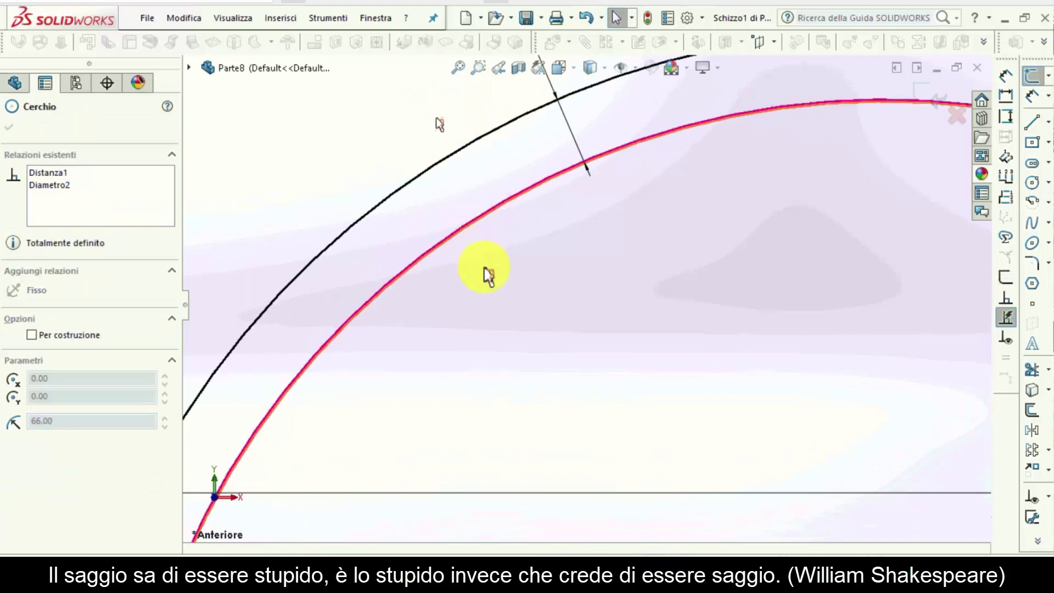
pyautogui.scroll(2, 526, 295)
pyautogui.scroll(4, 526, 295)
pyautogui.scroll(-2, 649, 291)
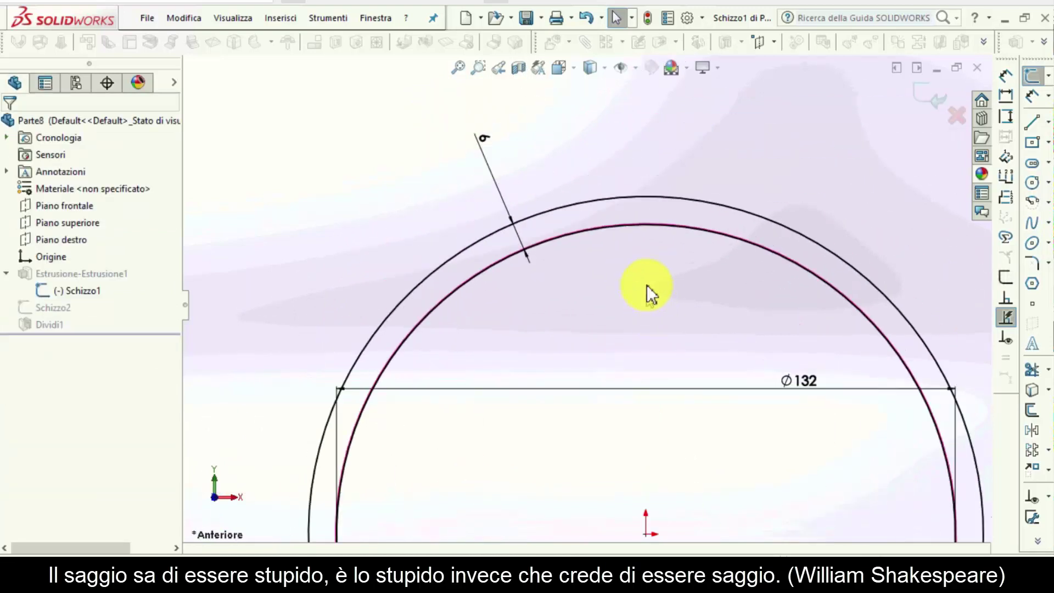
pyautogui.scroll(-3, 647, 247)
pyautogui.scroll(-3, 656, 159)
pyautogui.scroll(3, 686, 116)
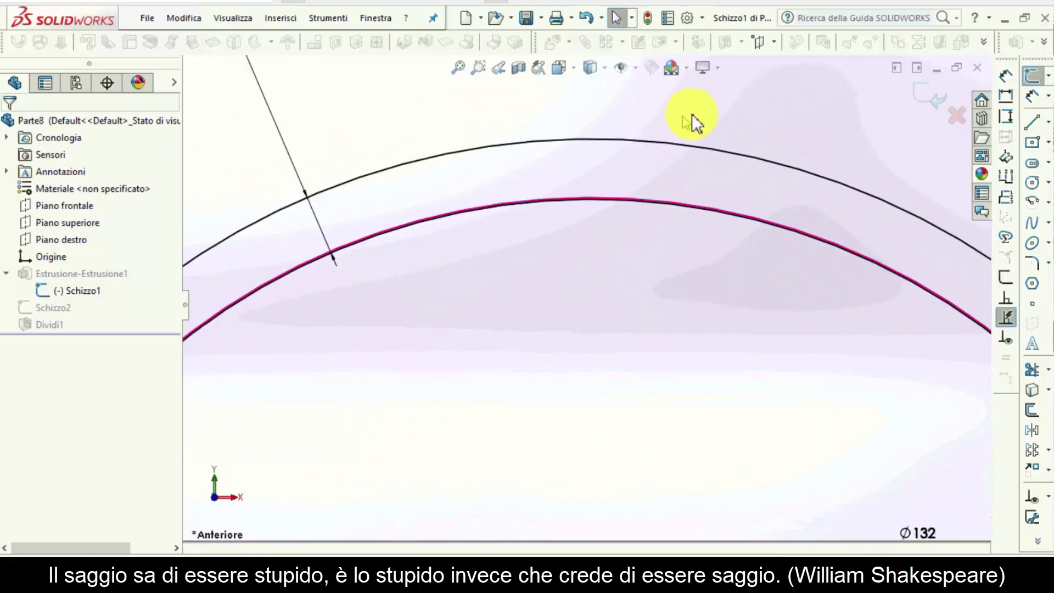
pyautogui.scroll(-2, 659, 266)
pyautogui.scroll(-1, 631, 329)
pyautogui.scroll(-1, 625, 357)
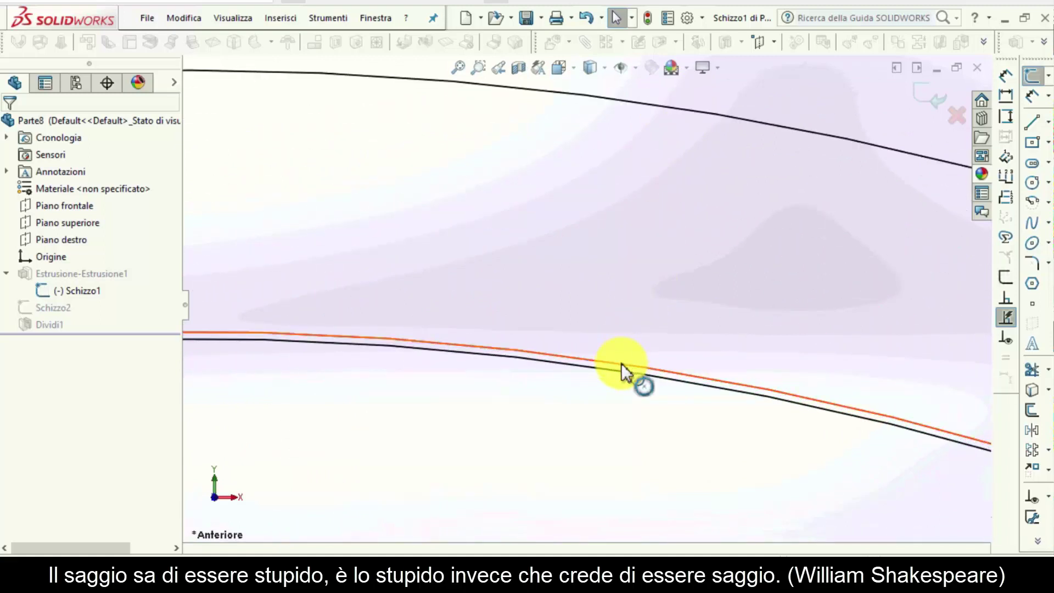
# Step: Enlarge the circle to a radius of about 79.56 and exit the sketch
pyautogui.moveTo(621, 363)
pyautogui.mouseDown()
pyautogui.moveTo(717, 106)
pyautogui.moveTo(733, 94)
pyautogui.mouseUp()
pyautogui.scroll(2, 573, 384)
pyautogui.scroll(2, 576, 319)
pyautogui.moveTo(572, 263); pyautogui.dragTo(588, 195)
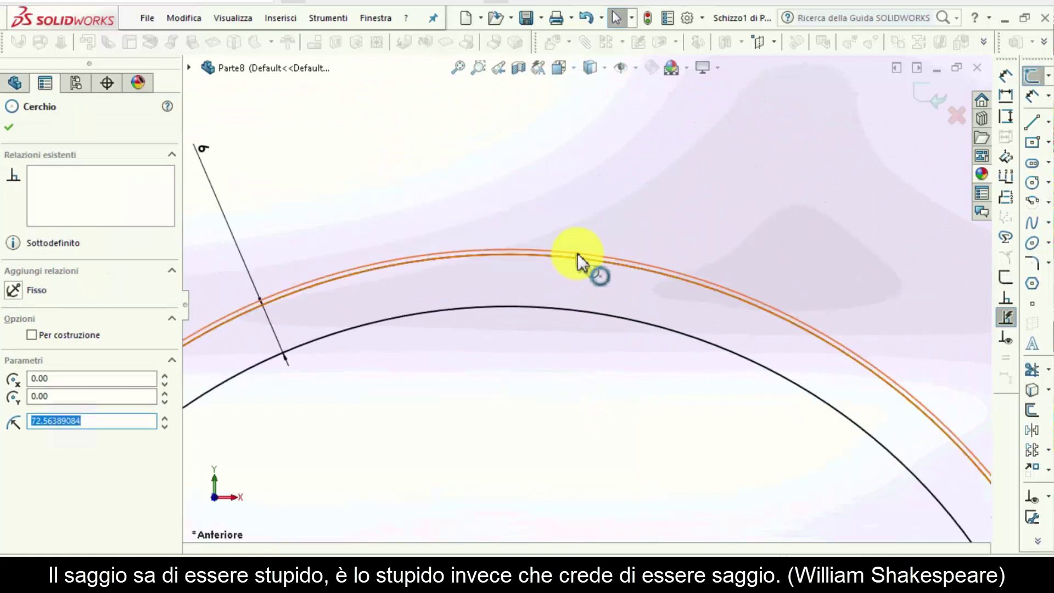
pyautogui.click(928, 97)
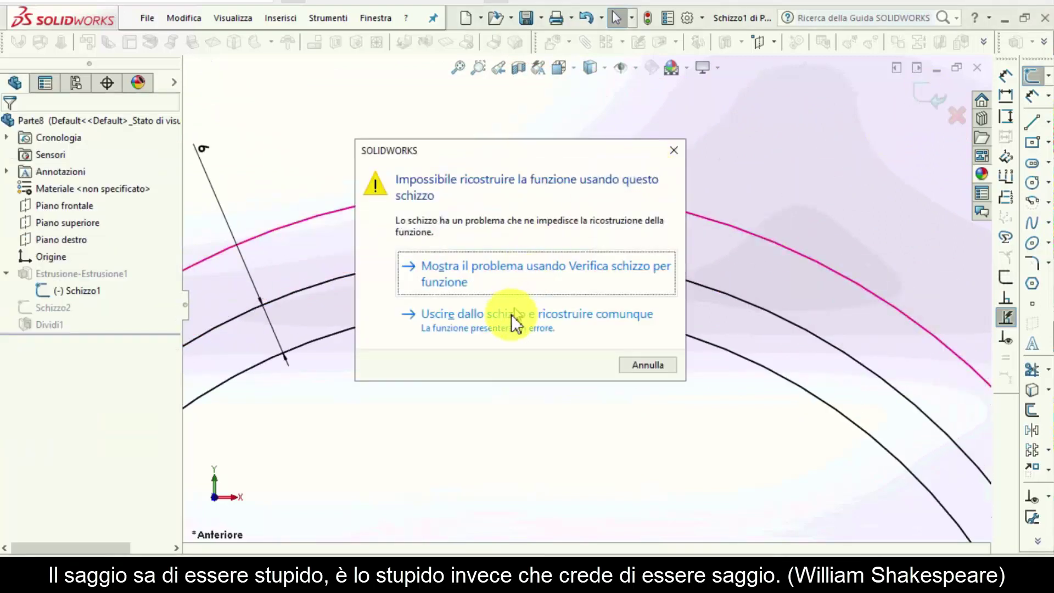
# Step: Continue past the rebuild error and close the error report
pyautogui.click(506, 312)
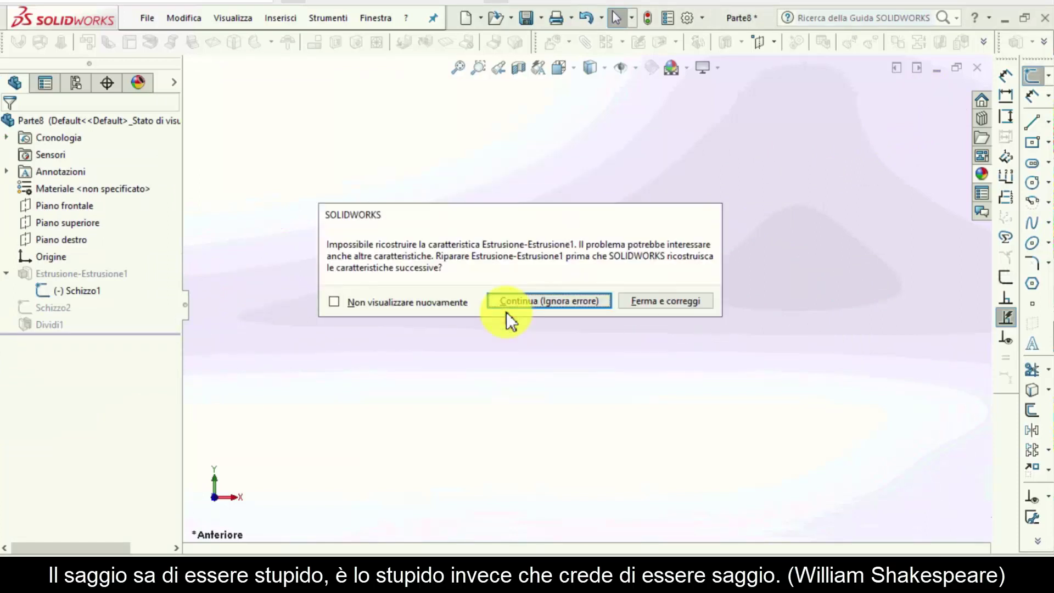
pyautogui.click(512, 305)
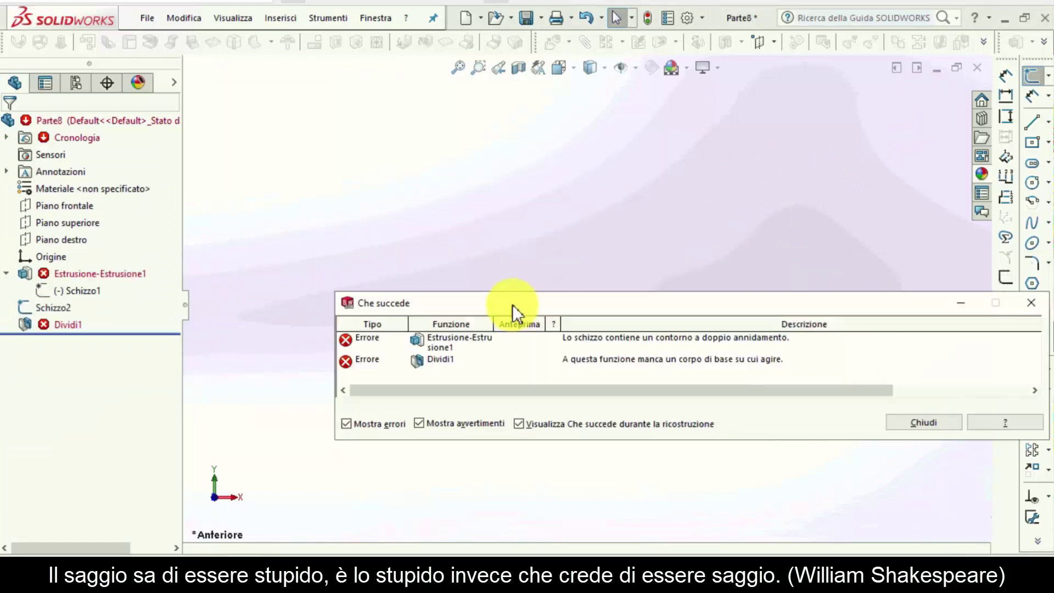
pyautogui.click(918, 422)
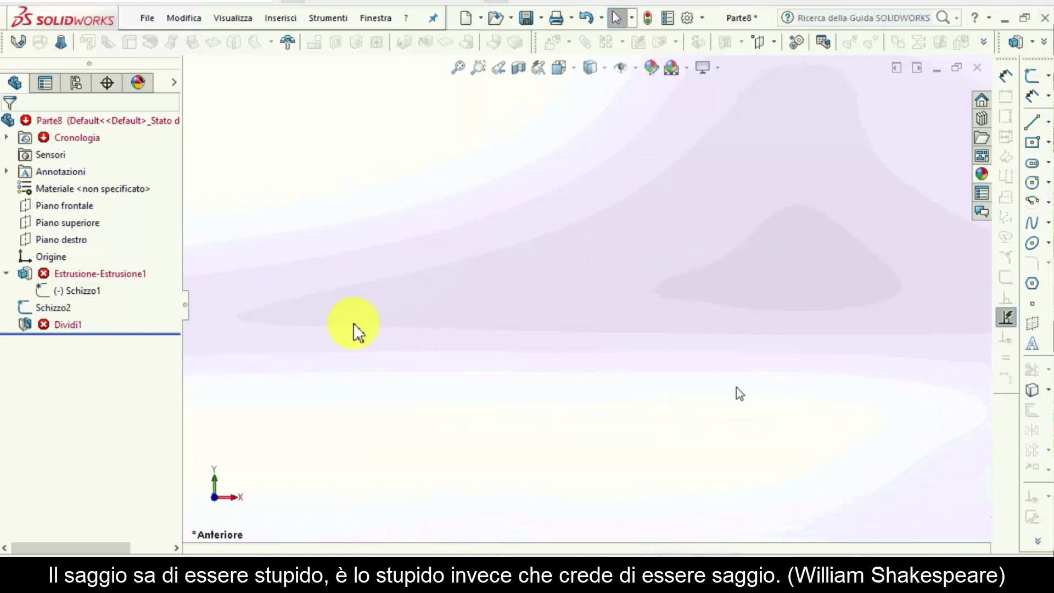
# Step: Delete the extra outer circle from Schizzo1 so Parte8 rebuilds cleanly
pyautogui.click(78, 290)
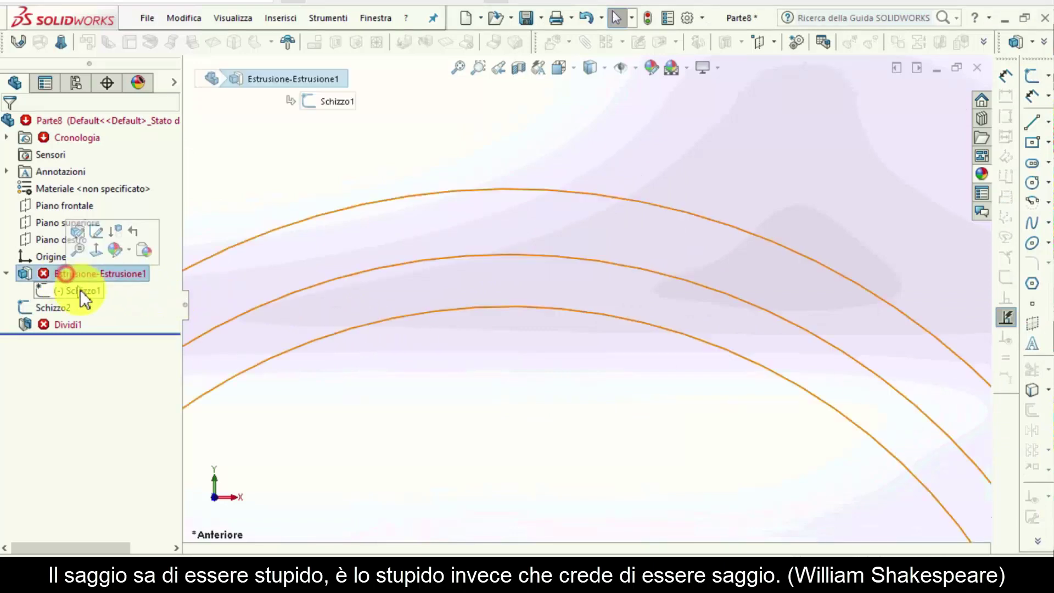
pyautogui.doubleClick(382, 316)
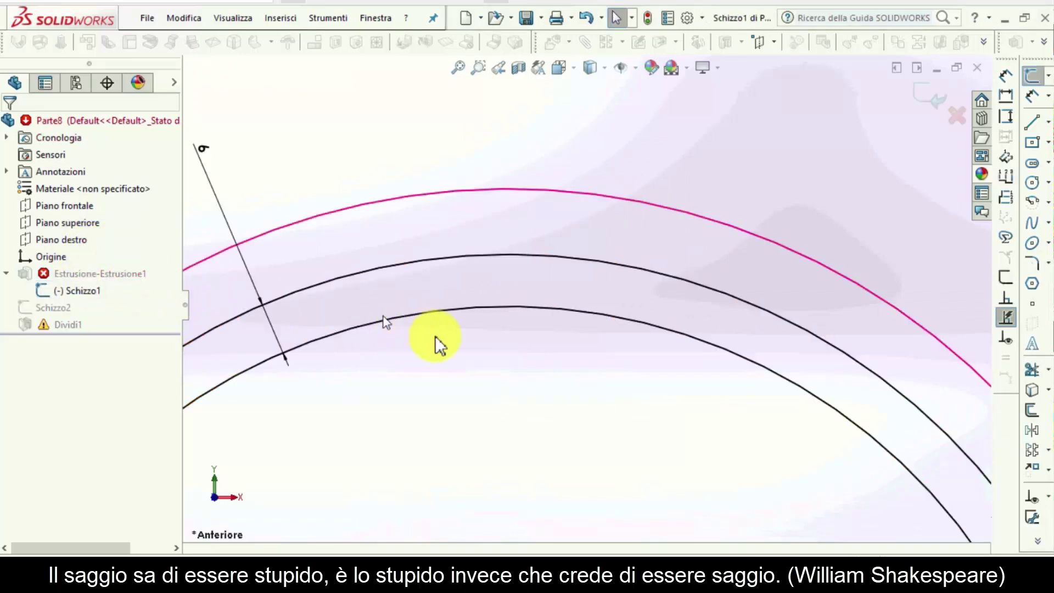
pyautogui.click(522, 235)
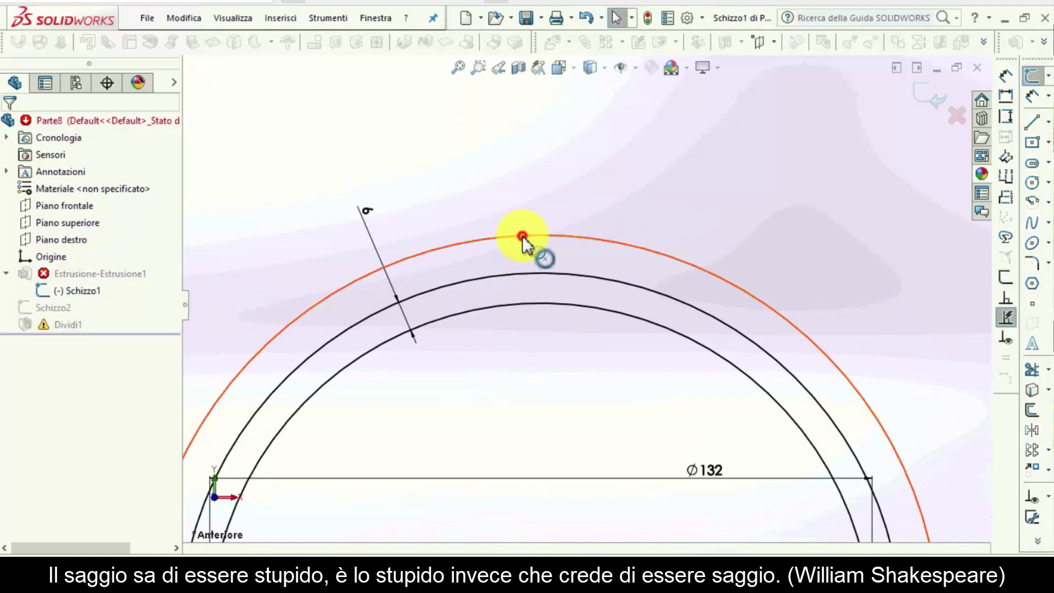
pyautogui.press('Delete')
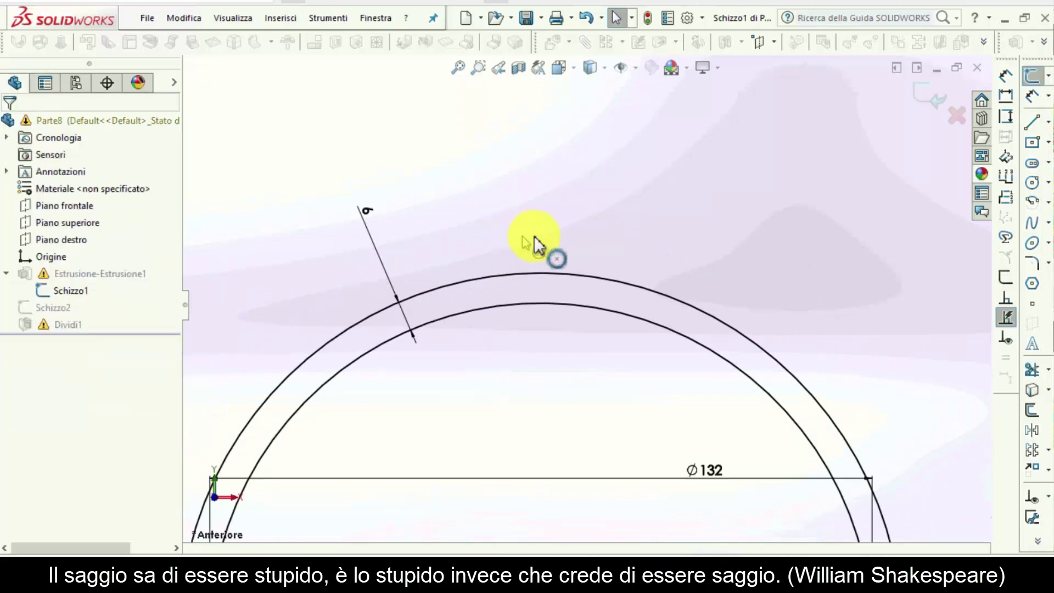
pyautogui.click(933, 98)
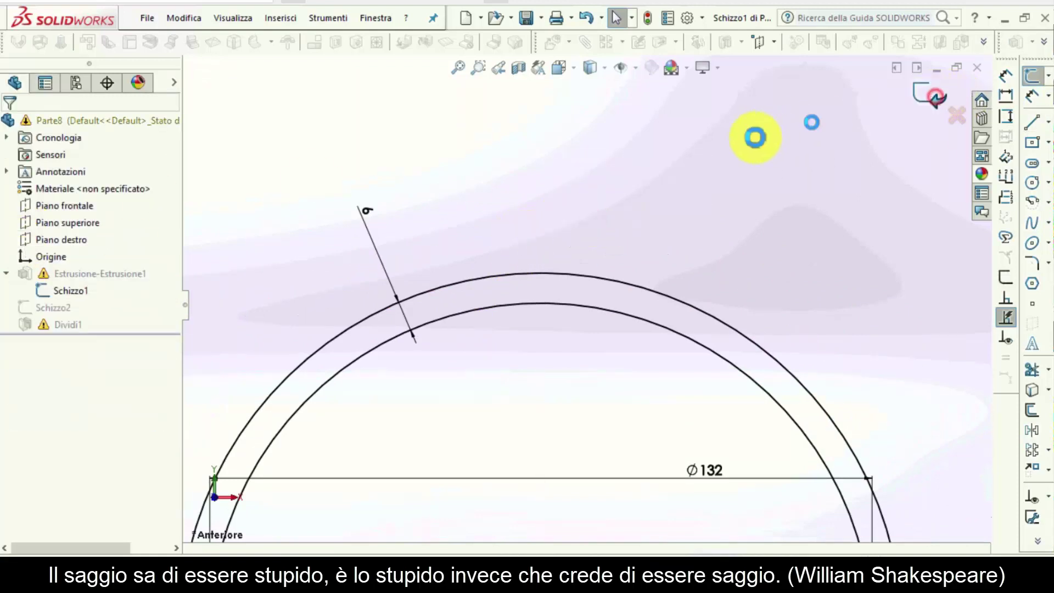
pyautogui.click(81, 275)
pyautogui.click(732, 375)
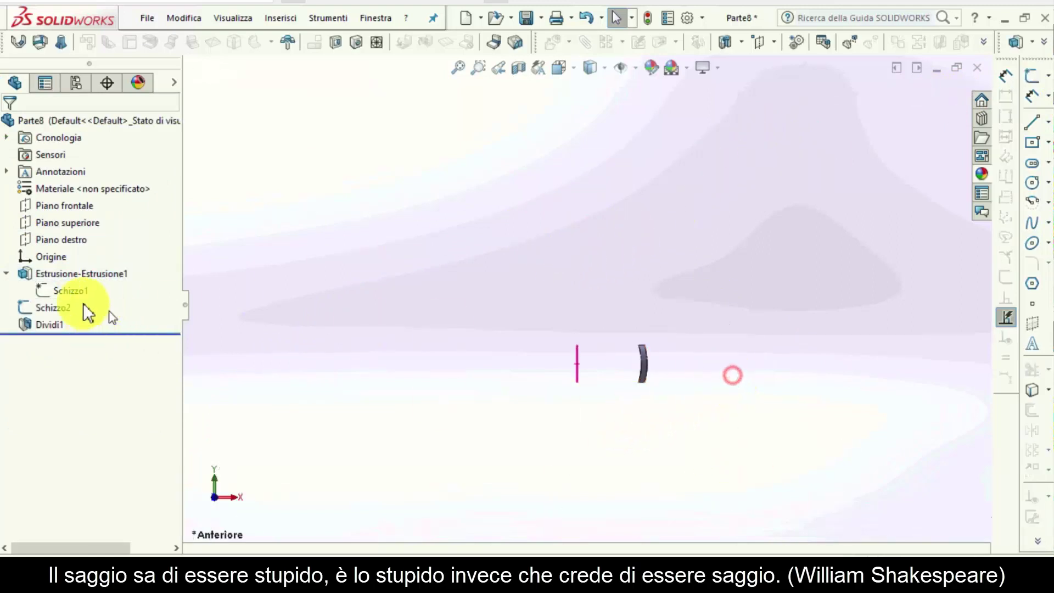
# Step: Roll the part back to just after Estrusione1 and start a sketch on the tube's end face
pyautogui.click(117, 259)
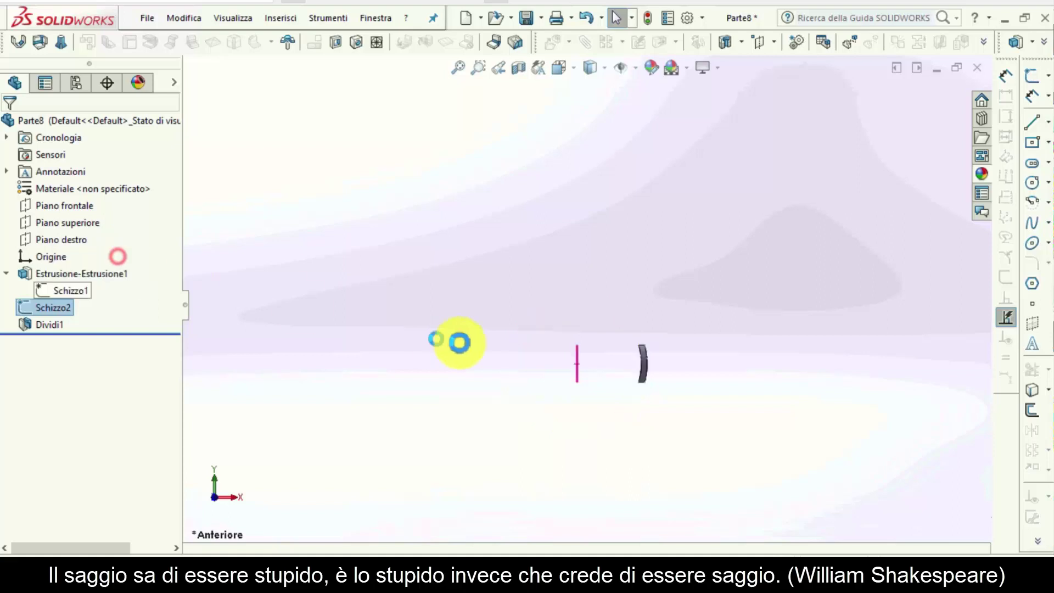
pyautogui.click(7, 273)
pyautogui.scroll(-5, 630, 310)
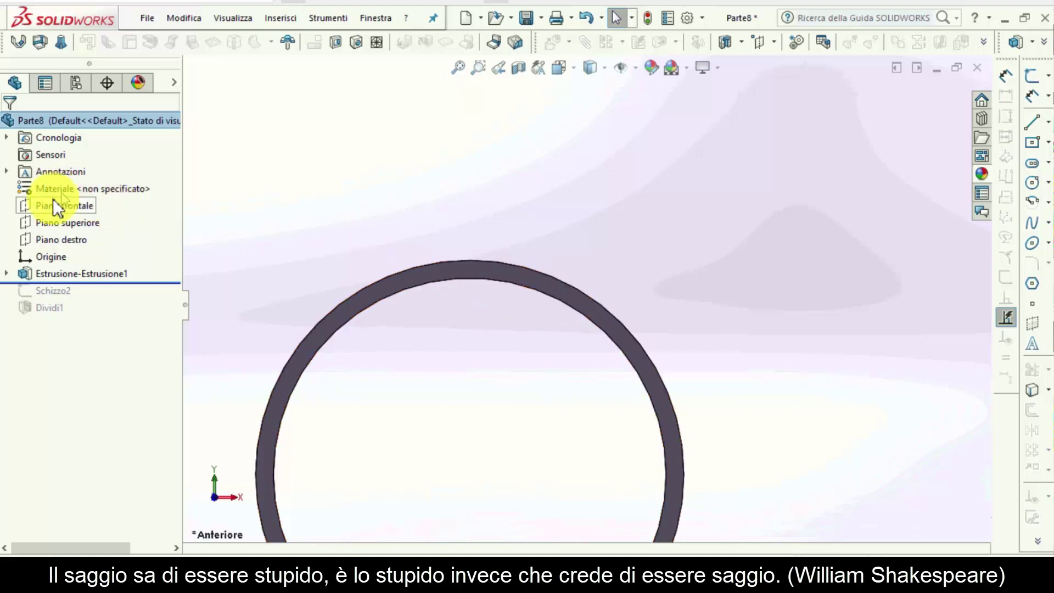
pyautogui.click(426, 272)
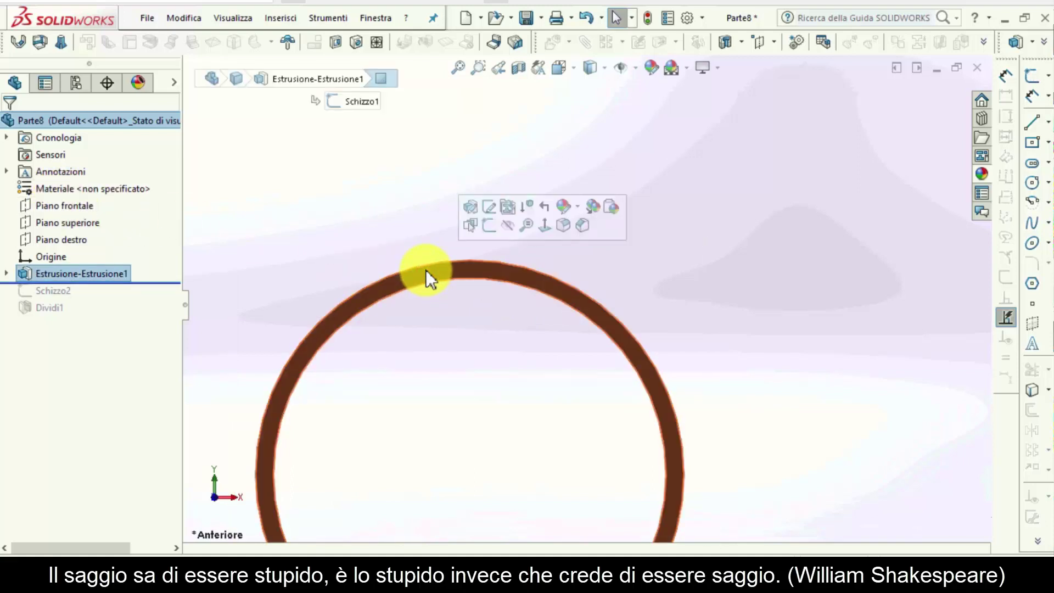
pyautogui.click(489, 224)
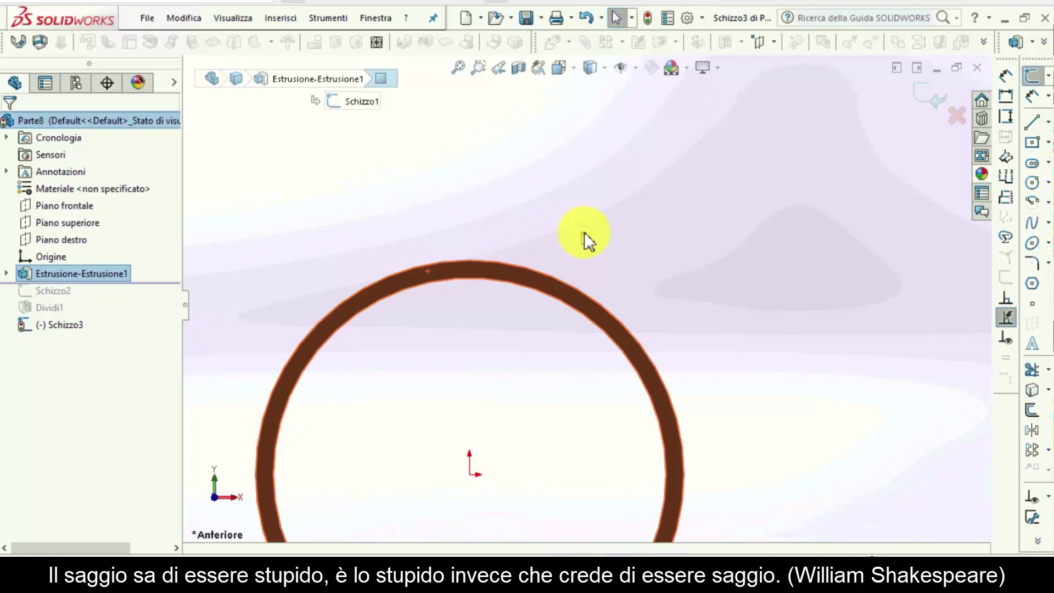
# Step: Draw an origin-centred circle dimensioned 3 mm outside the tube's outer edge
pyautogui.press('c')
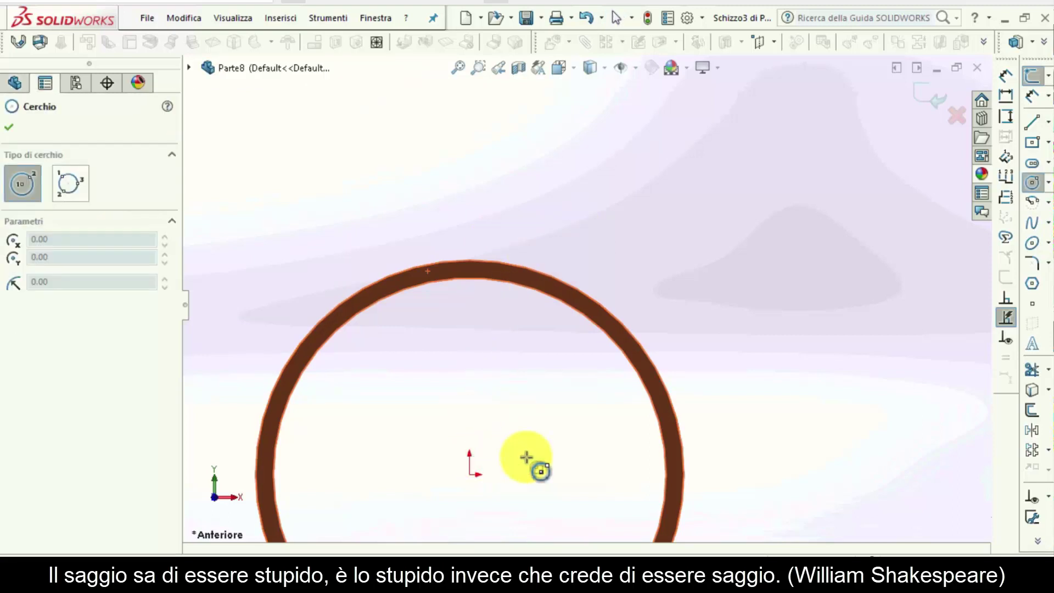
pyautogui.click(469, 474)
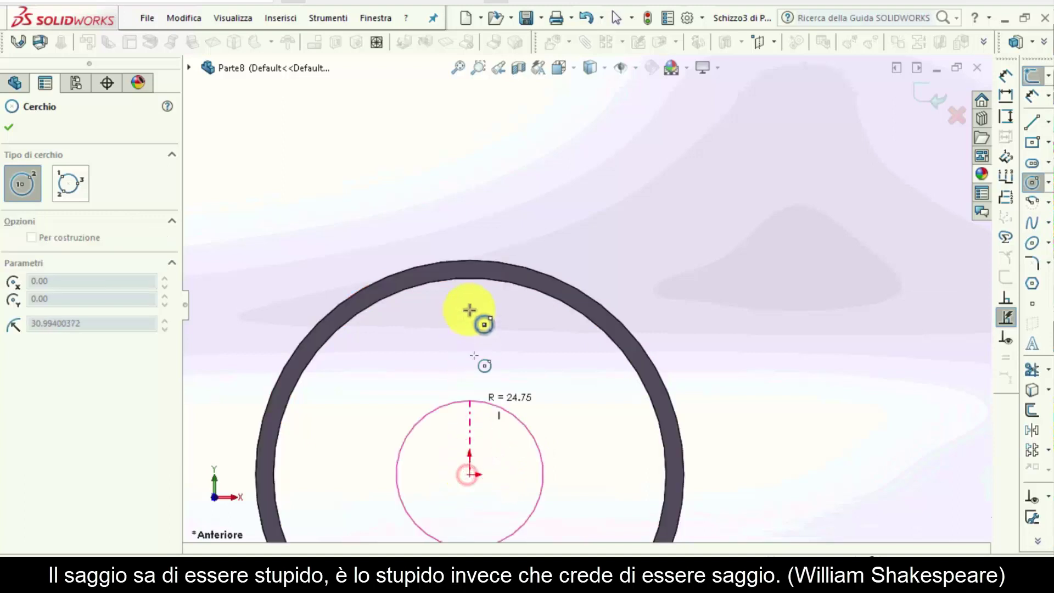
pyautogui.click(482, 242)
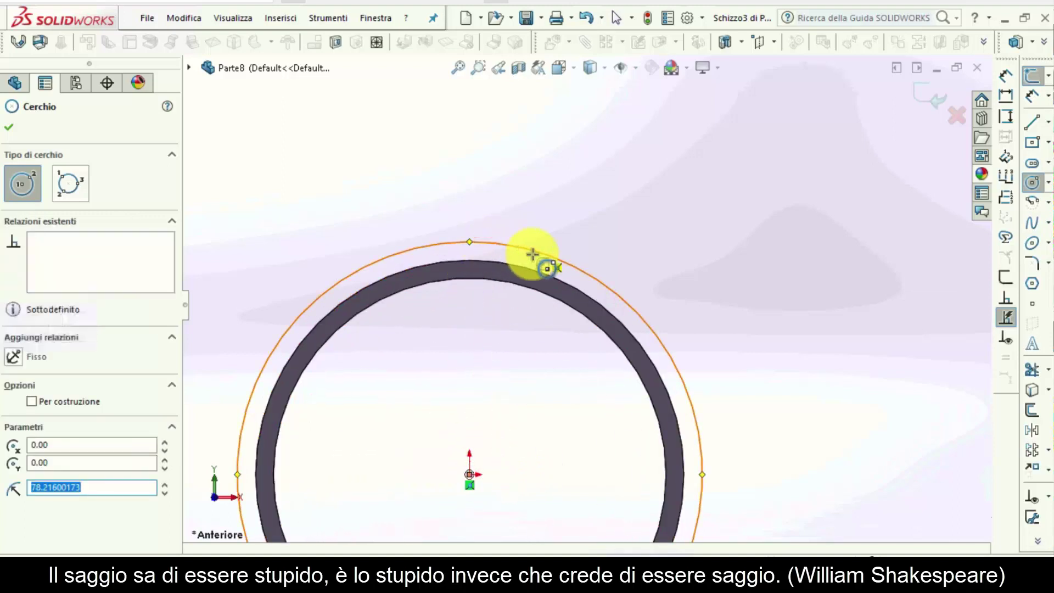
pyautogui.press('Escape')
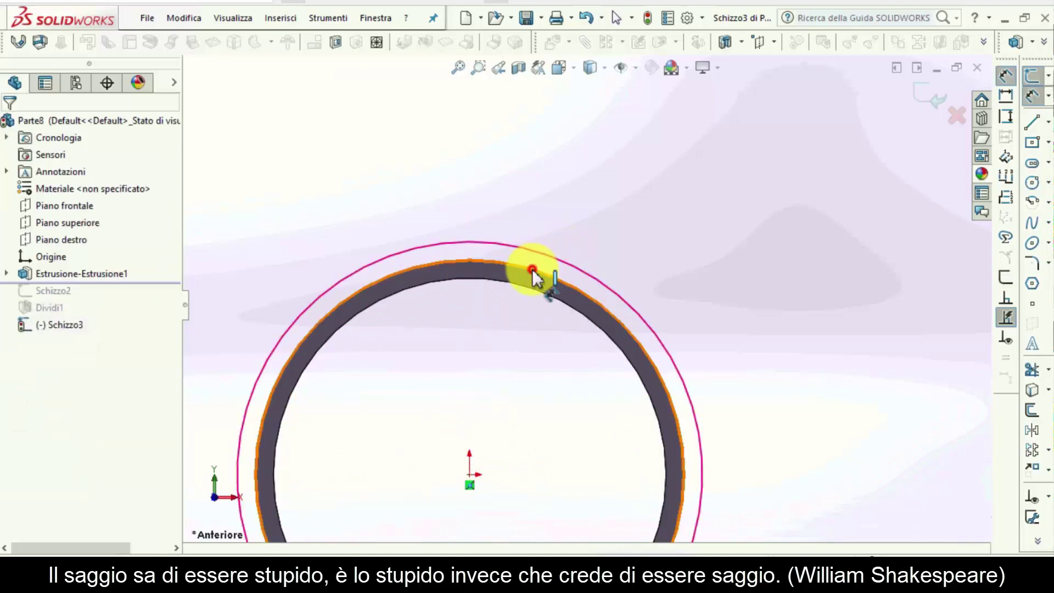
pyautogui.click(557, 261)
pyautogui.click(607, 246)
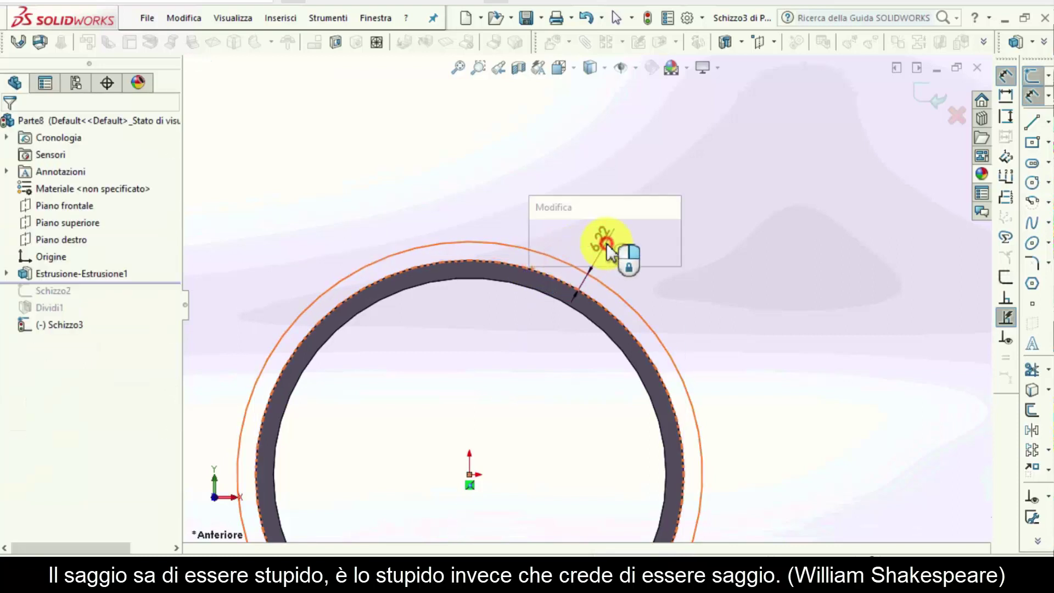
pyautogui.write('3')
pyautogui.press('Return')
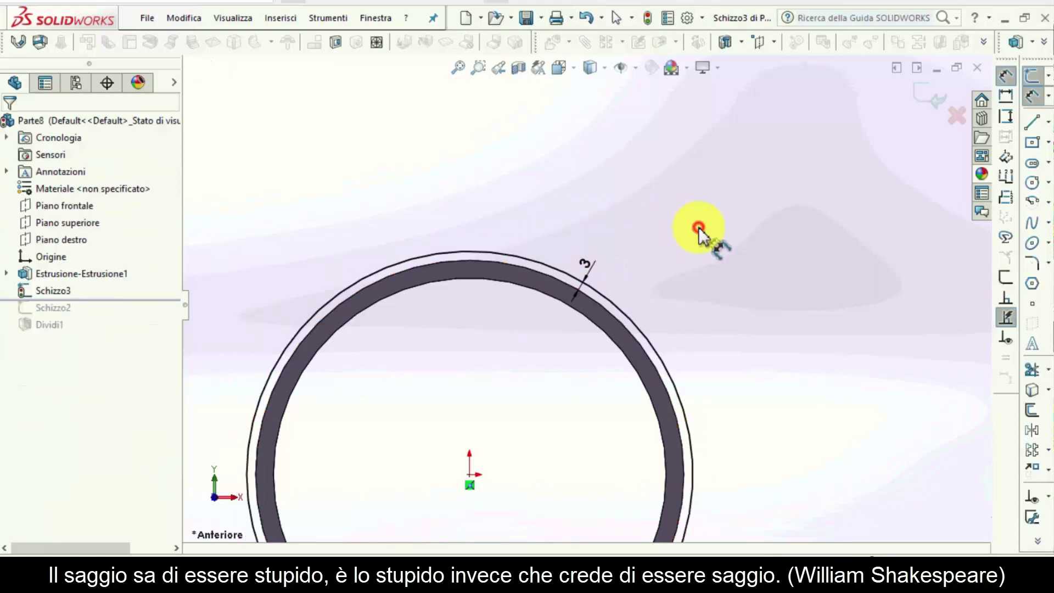
pyautogui.press('Escape')
pyautogui.moveTo(437, 253); pyautogui.dragTo(476, 283, button='middle')
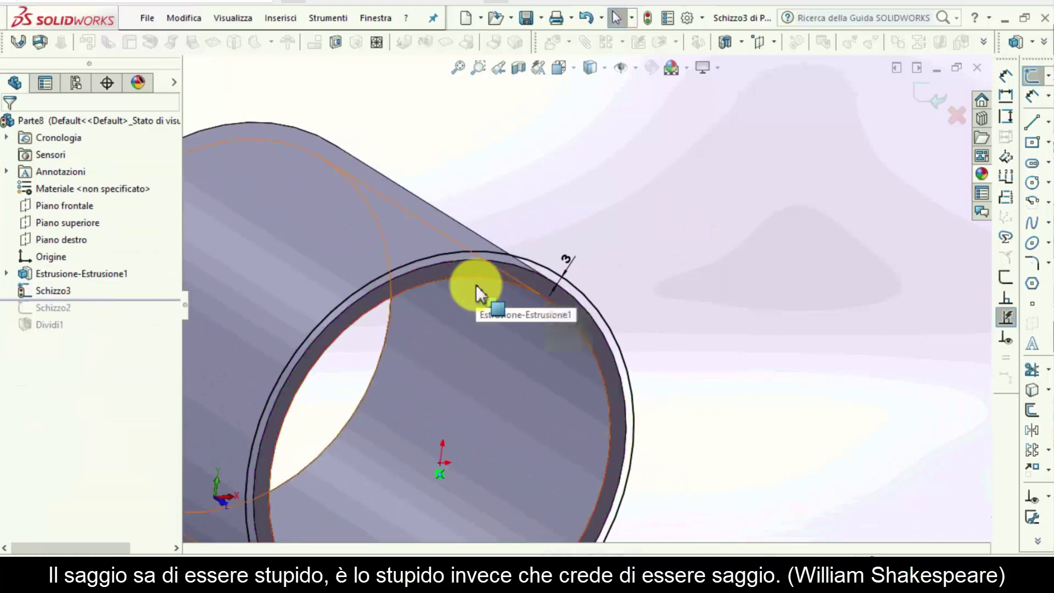
# Step: Extrude the ring region between the circles, direction flipped, up to the tube's top face
pyautogui.click(522, 266)
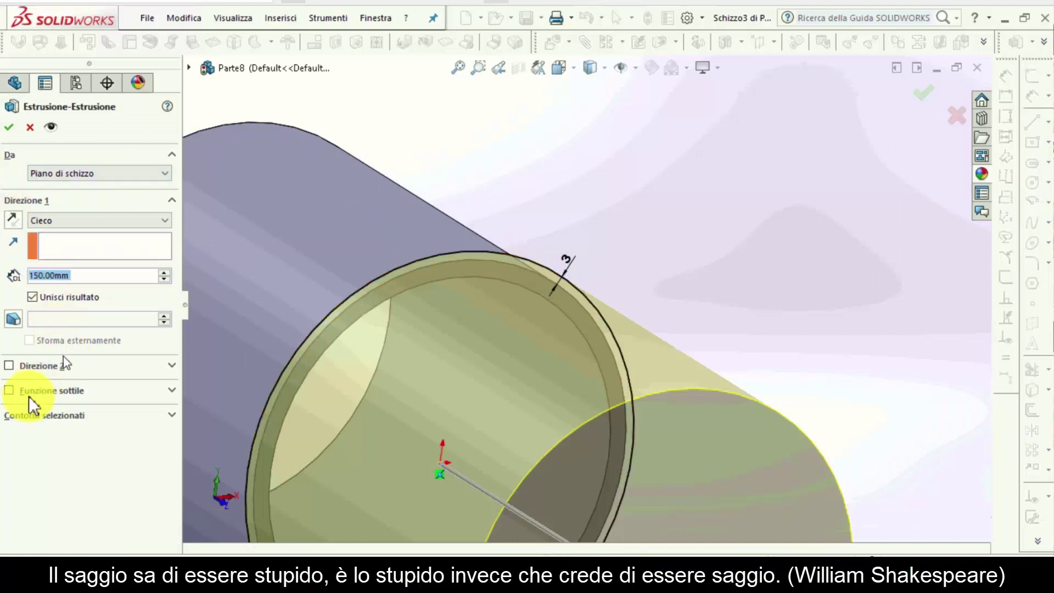
pyautogui.click(13, 415)
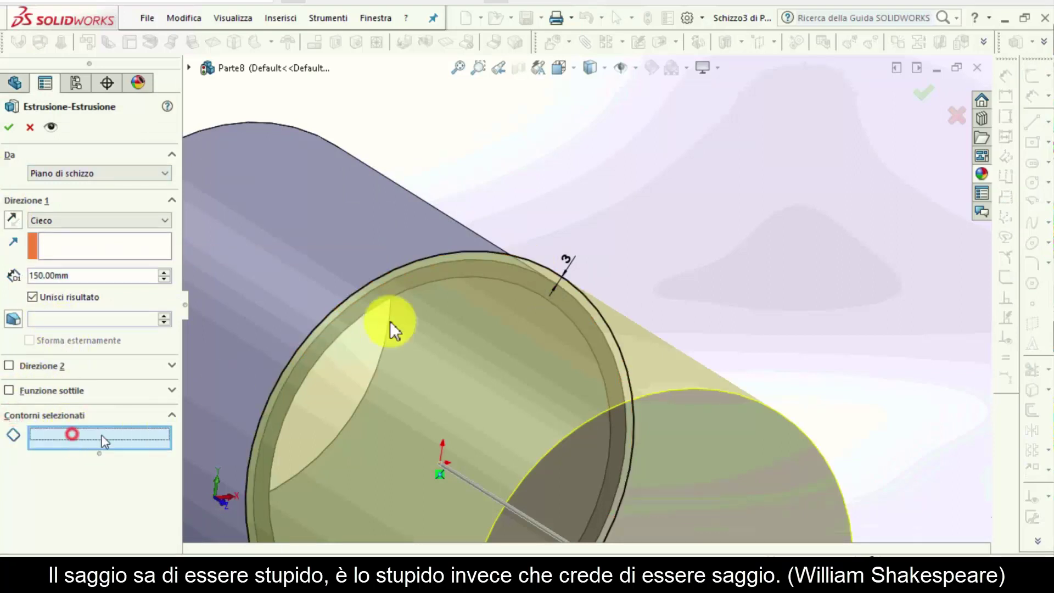
pyautogui.click(474, 260)
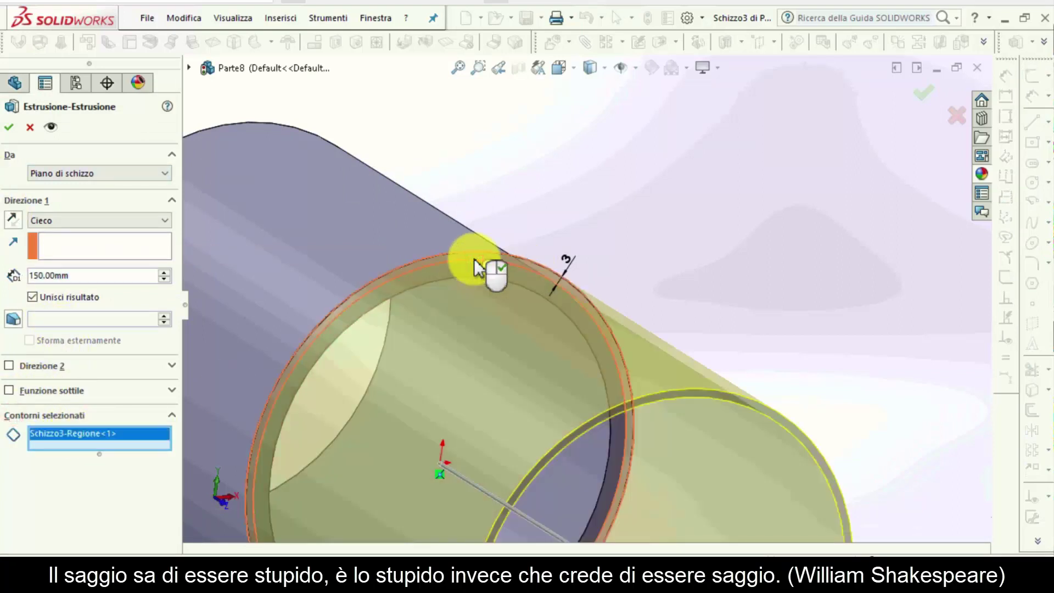
pyautogui.click(77, 221)
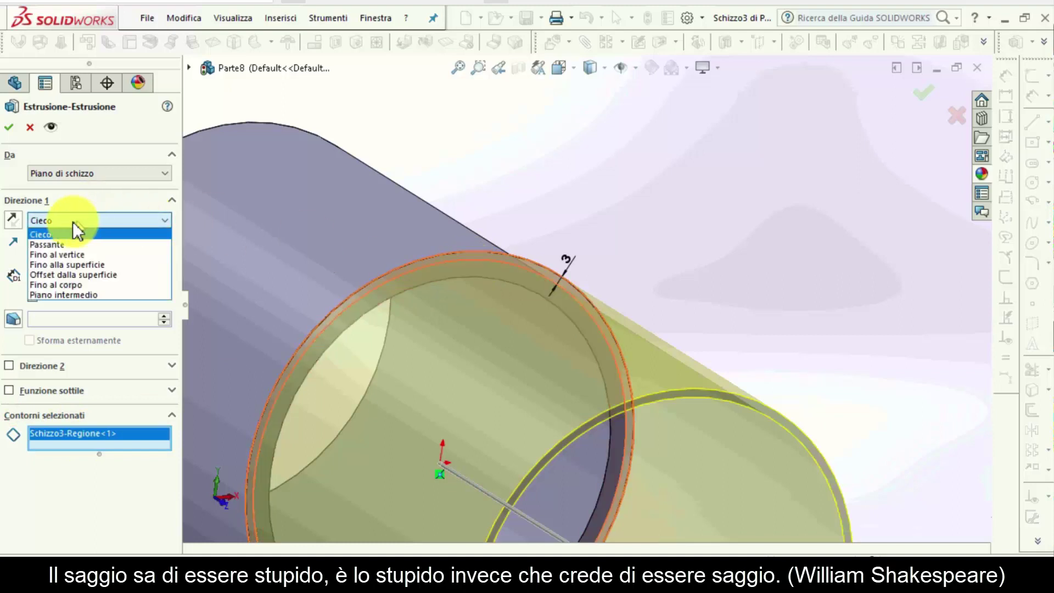
pyautogui.click(10, 219)
pyautogui.click(10, 219)
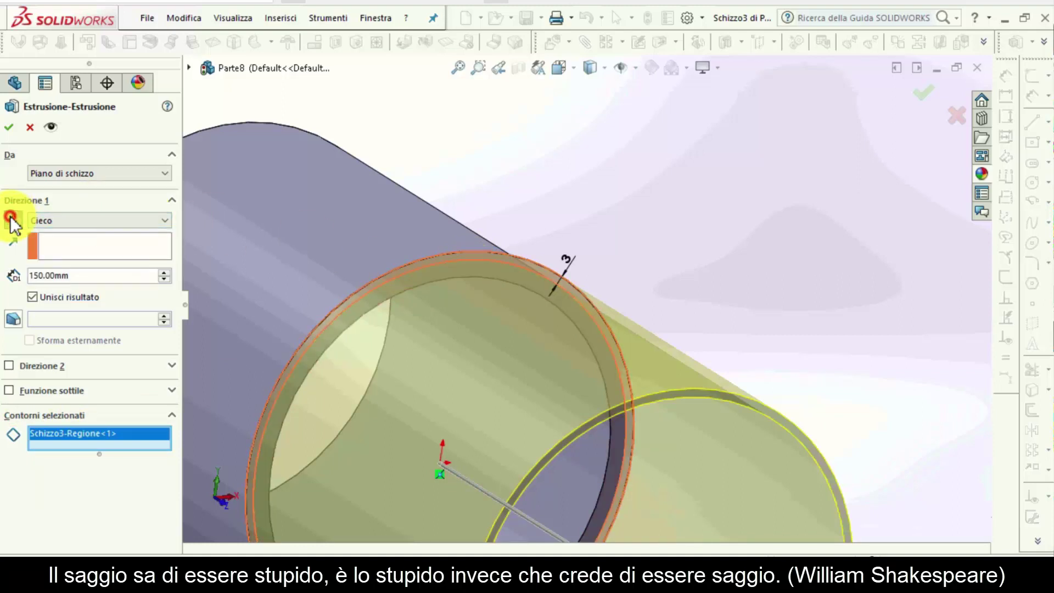
pyautogui.click(53, 221)
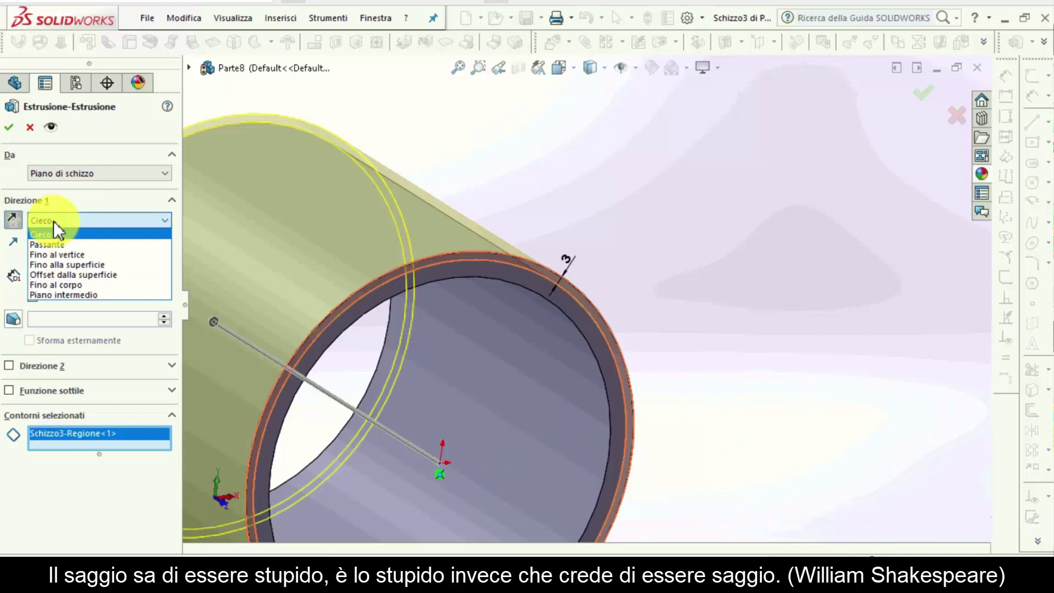
pyautogui.click(116, 265)
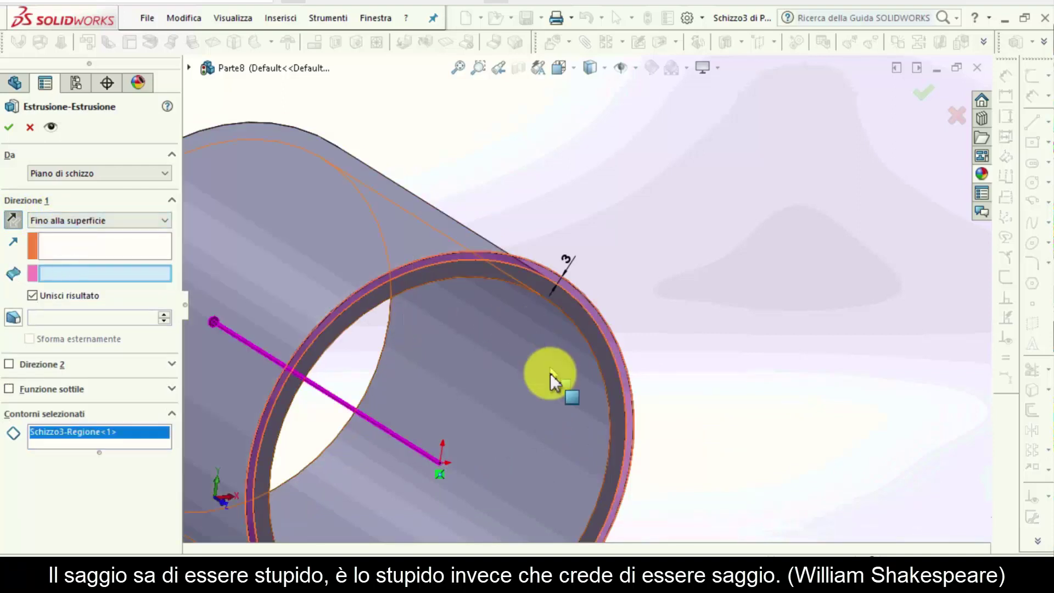
pyautogui.scroll(-2, 487, 308)
pyautogui.moveTo(487, 308)
pyautogui.mouseDown(button='middle')
pyautogui.moveTo(393, 258)
pyautogui.moveTo(532, 320)
pyautogui.moveTo(514, 289)
pyautogui.mouseUp(button='middle')
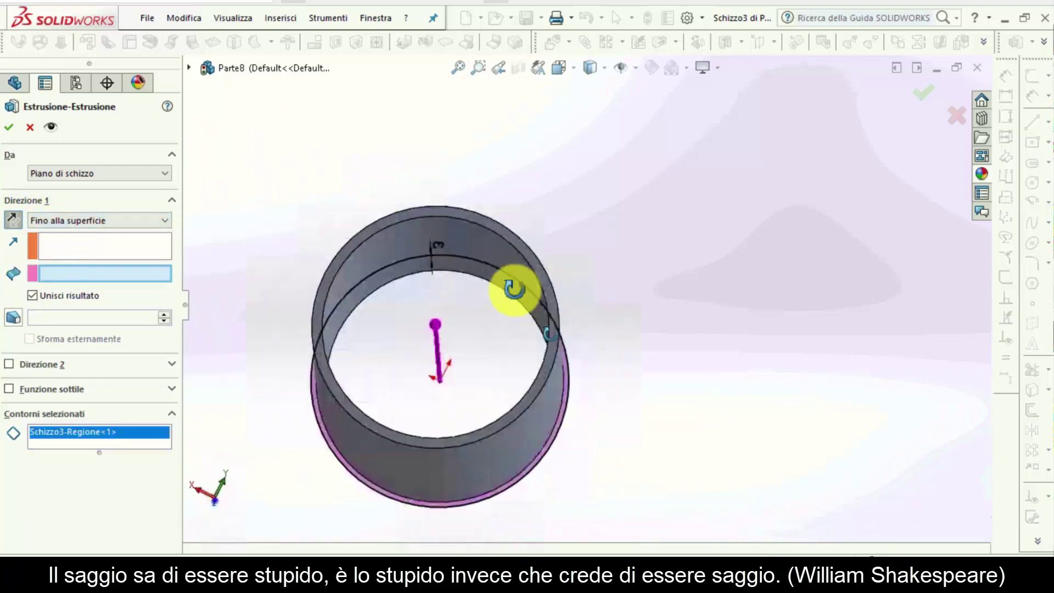
pyautogui.click(485, 220)
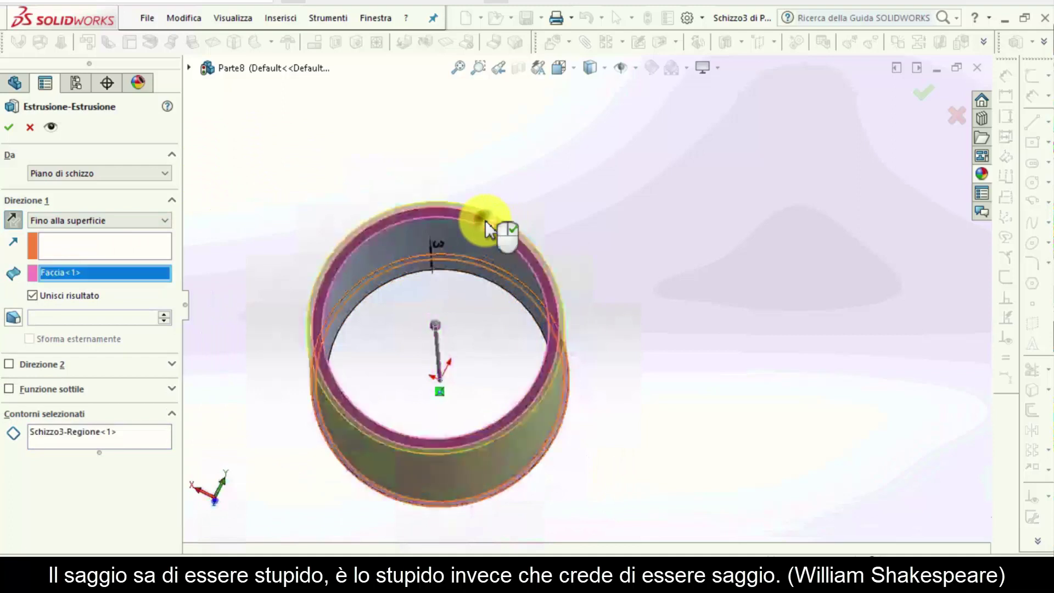
pyautogui.rightClick(485, 219)
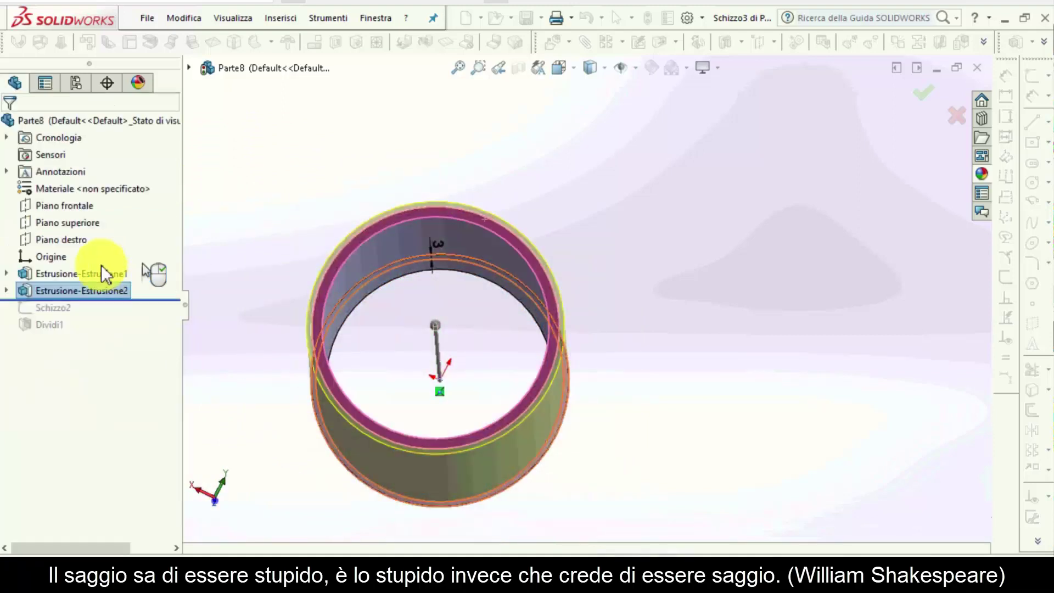
# Step: Edit Estrusione-Estrusione2 with Unisci risultato unchecked so it stays a separate body
pyautogui.rightClick(49, 289)
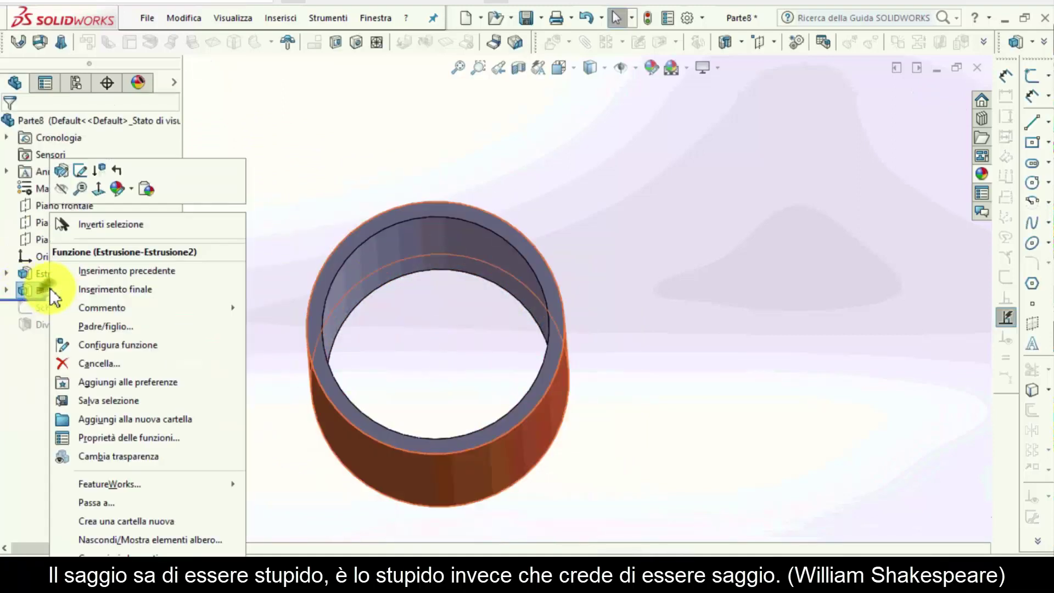
pyautogui.click(65, 170)
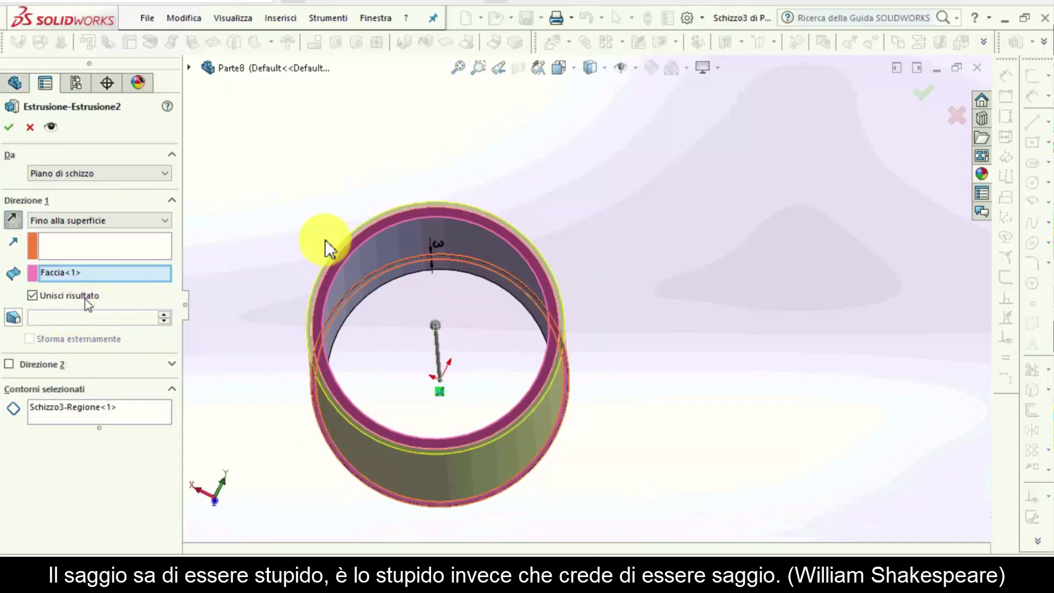
pyautogui.click(83, 297)
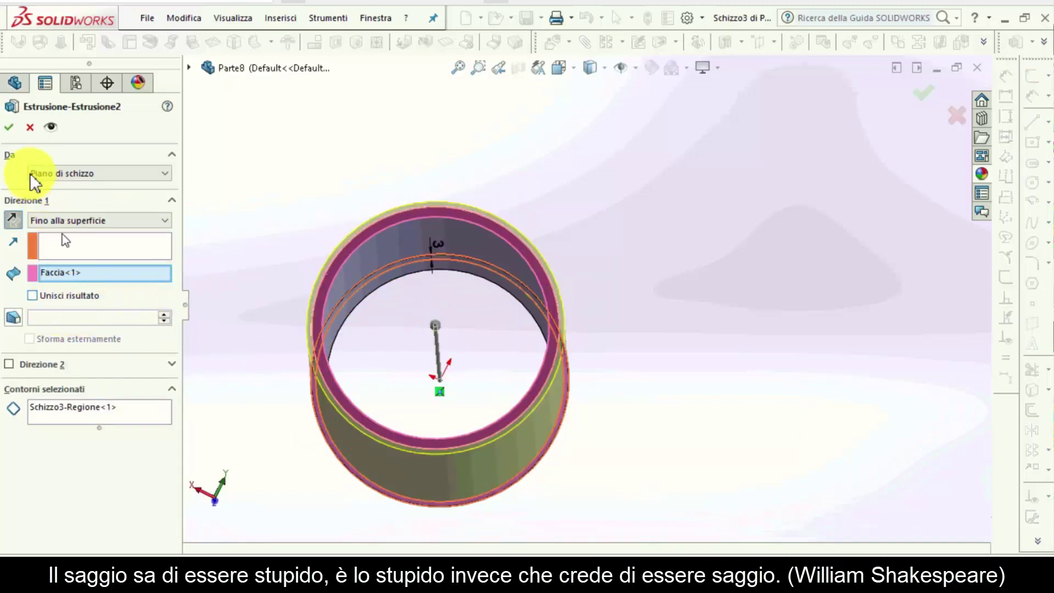
pyautogui.click(12, 126)
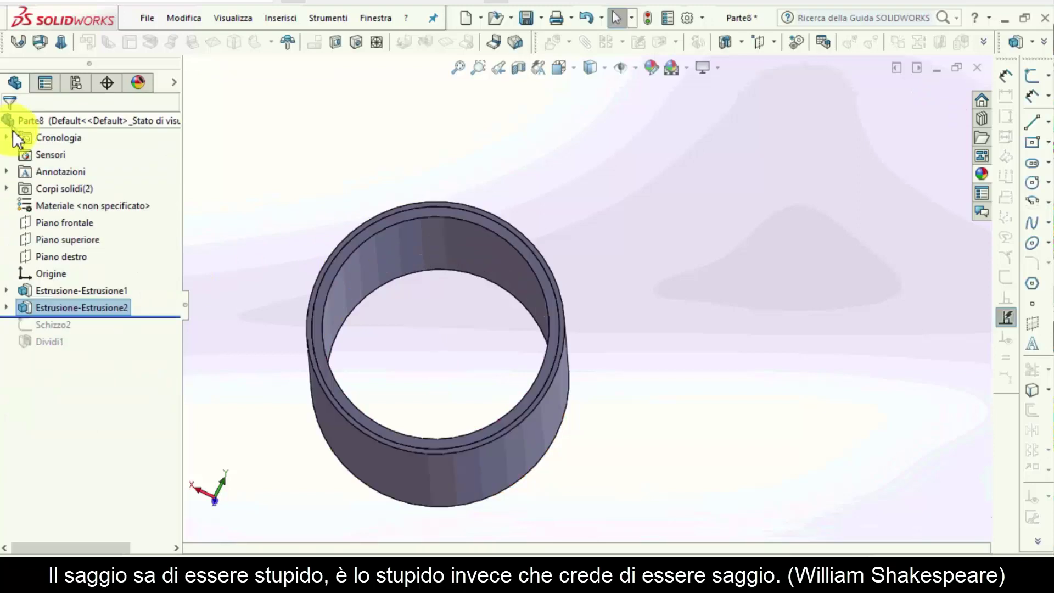
# Step: Give the Estrusione-Estrusione2 body an orange appearance from the Display Pane
pyautogui.click(11, 188)
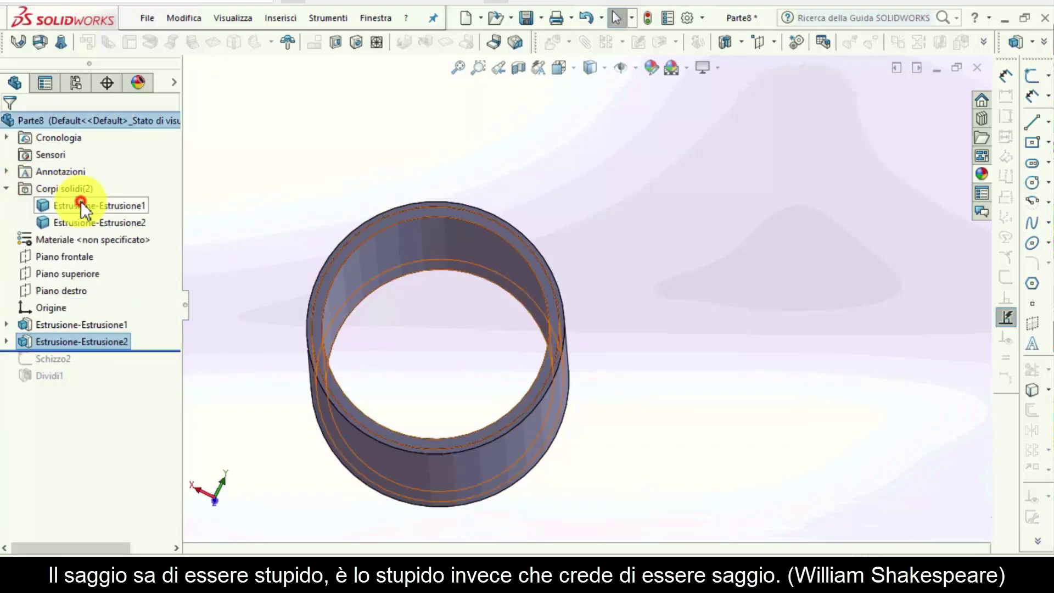
pyautogui.click(82, 206)
pyautogui.click(79, 221)
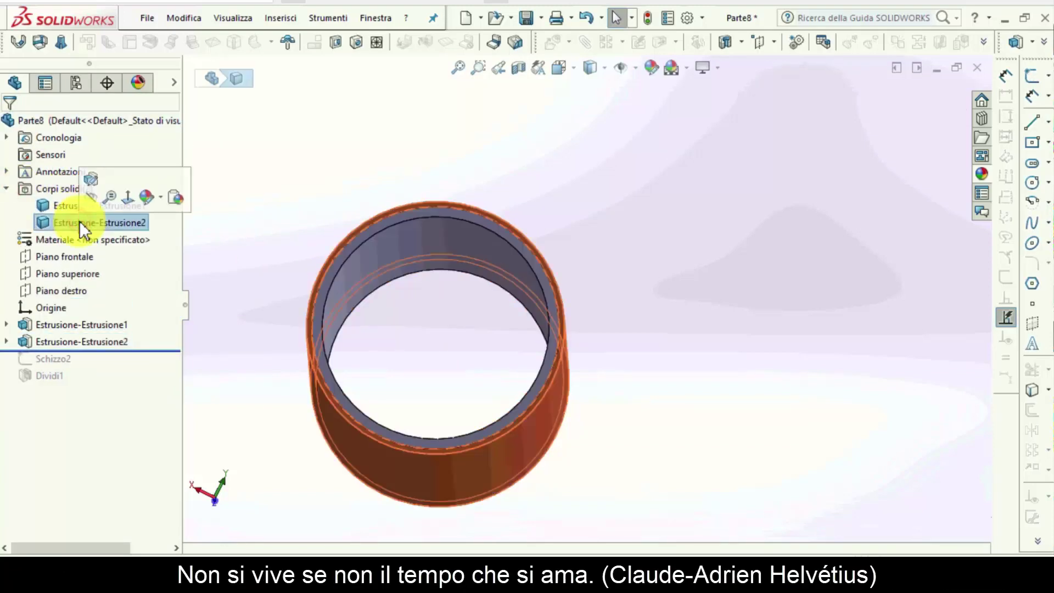
pyautogui.click(173, 82)
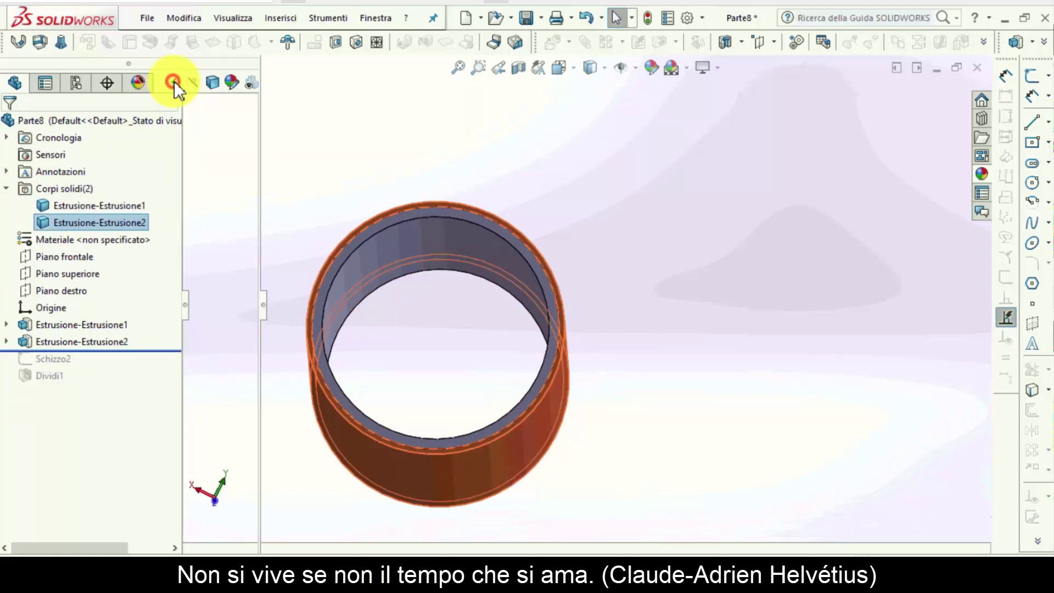
pyautogui.click(230, 223)
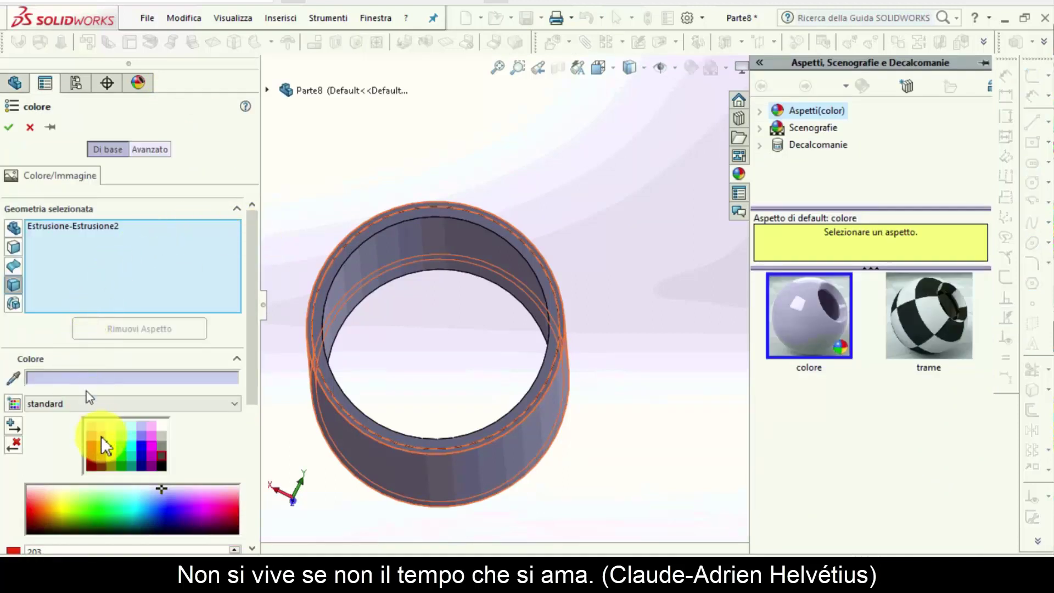
pyautogui.click(101, 436)
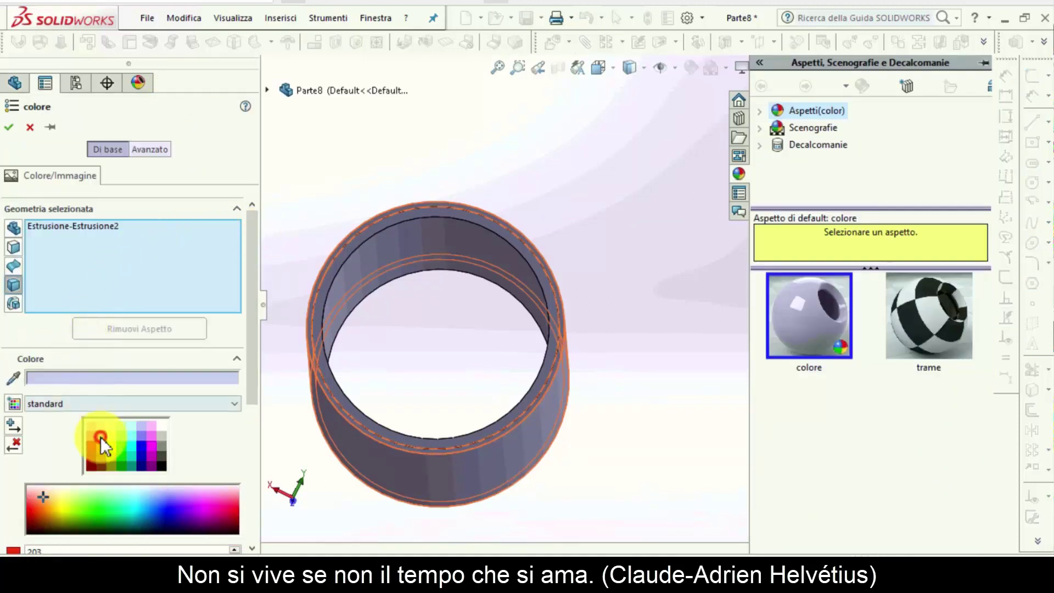
pyautogui.click(7, 122)
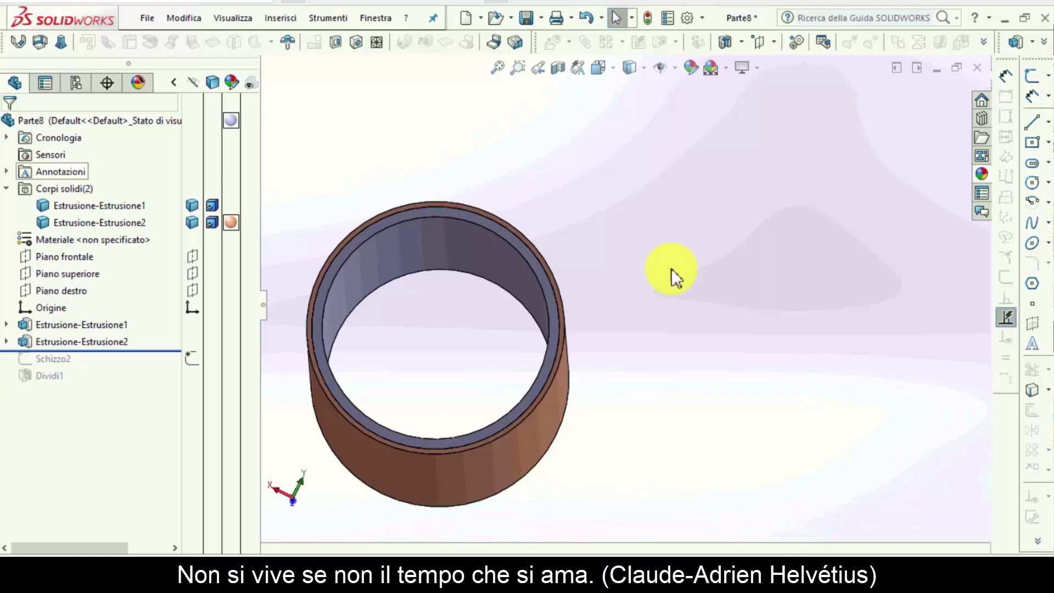
# Step: Roll back to just after Schizzo2, open and exit it unchanged, and view it Normal To
pyautogui.moveTo(670, 275); pyautogui.dragTo(545, 316, button='middle')
pyautogui.hotkey('ctrl', '3')
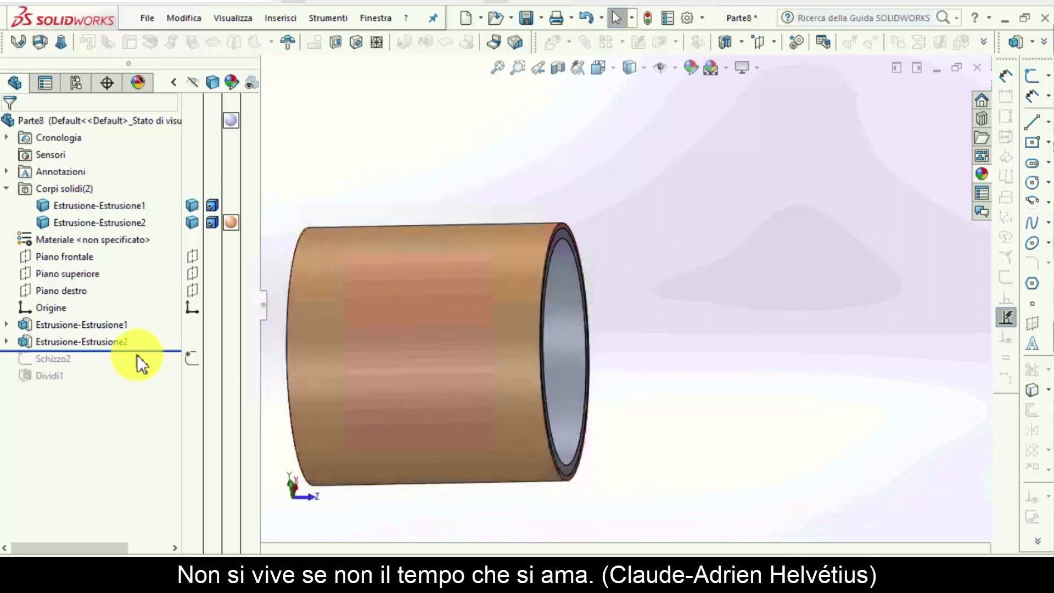
pyautogui.moveTo(146, 351); pyautogui.dragTo(54, 363)
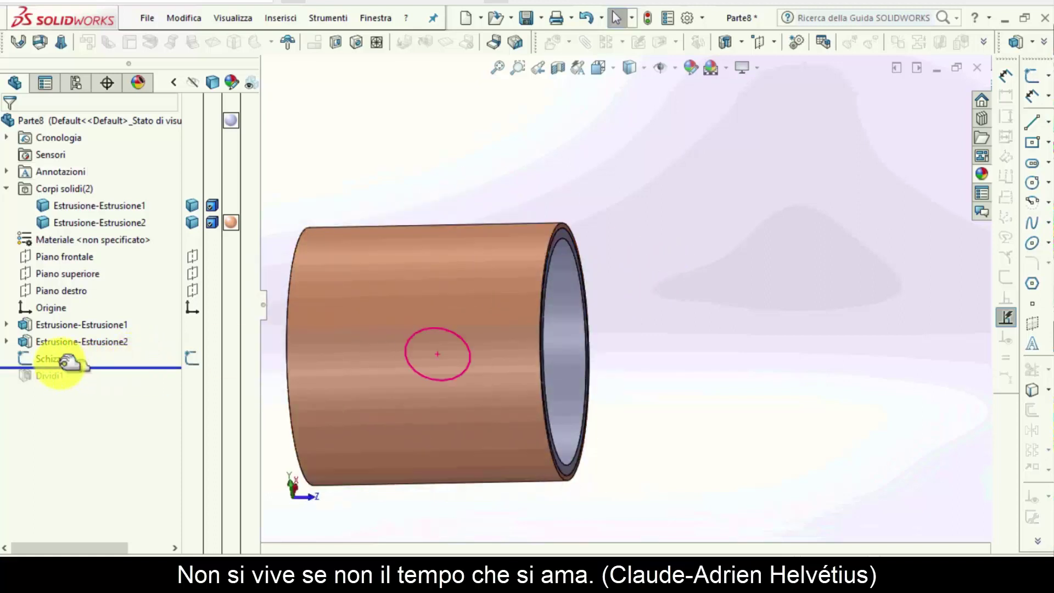
pyautogui.click(53, 360)
pyautogui.click(65, 323)
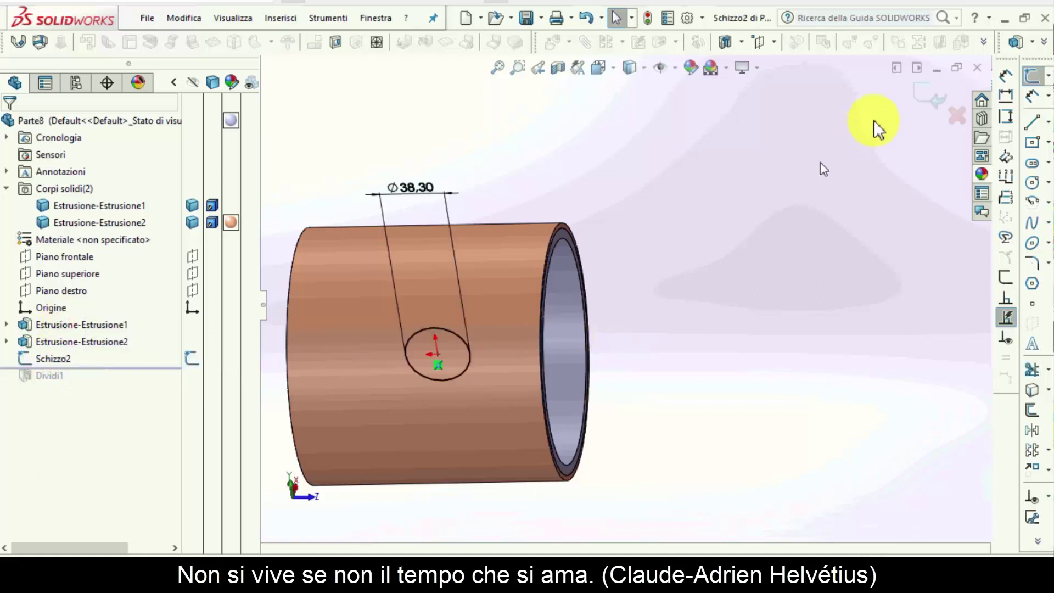
pyautogui.click(935, 90)
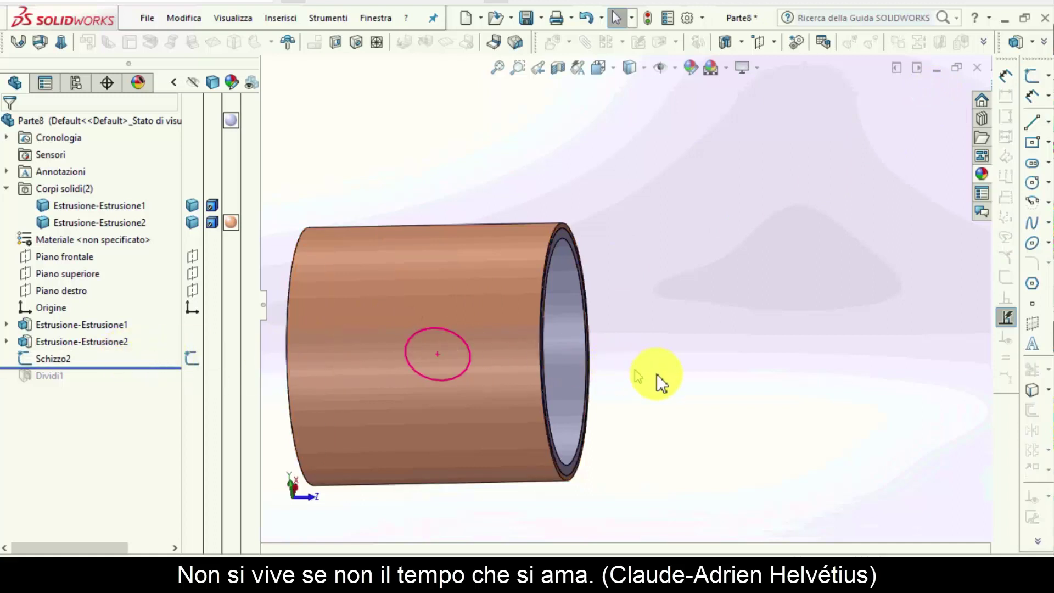
pyautogui.moveTo(736, 398)
pyautogui.mouseDown(button='middle')
pyautogui.moveTo(518, 412)
pyautogui.moveTo(374, 389)
pyautogui.mouseUp(button='middle')
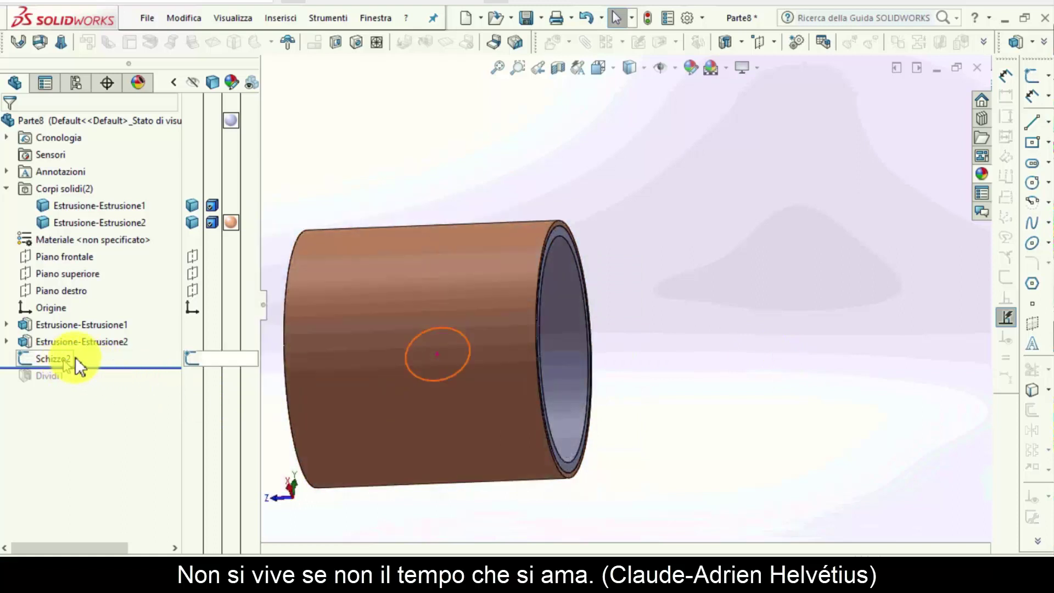
pyautogui.click(687, 331)
pyautogui.hotkey('ctrl', '8')
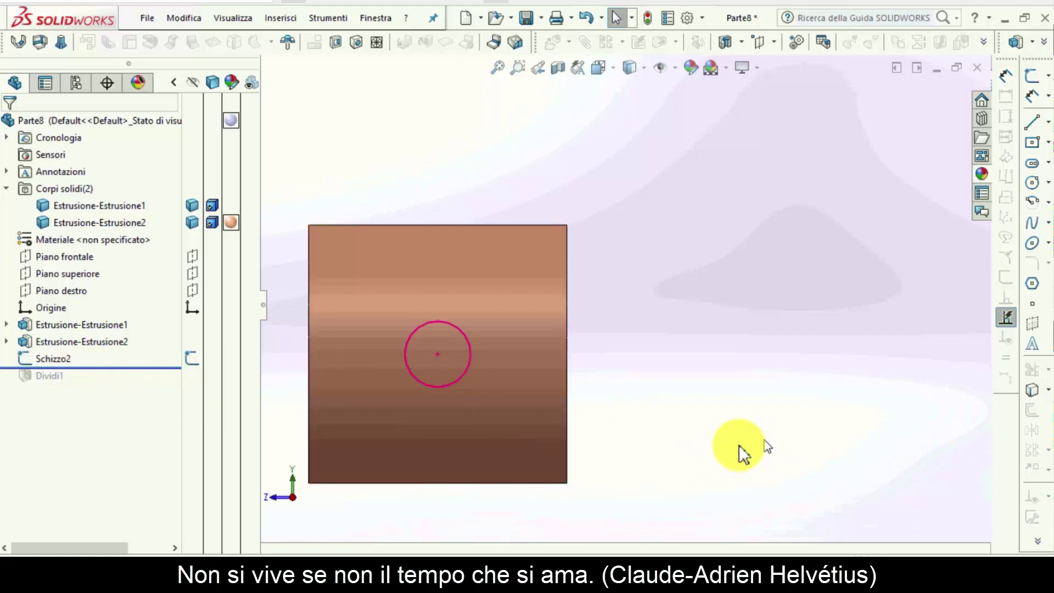
# Step: Sketch an origin-centred circle on Piano destro, spaced 5.00 mm outside Schizzo2's circle
pyautogui.click(49, 288)
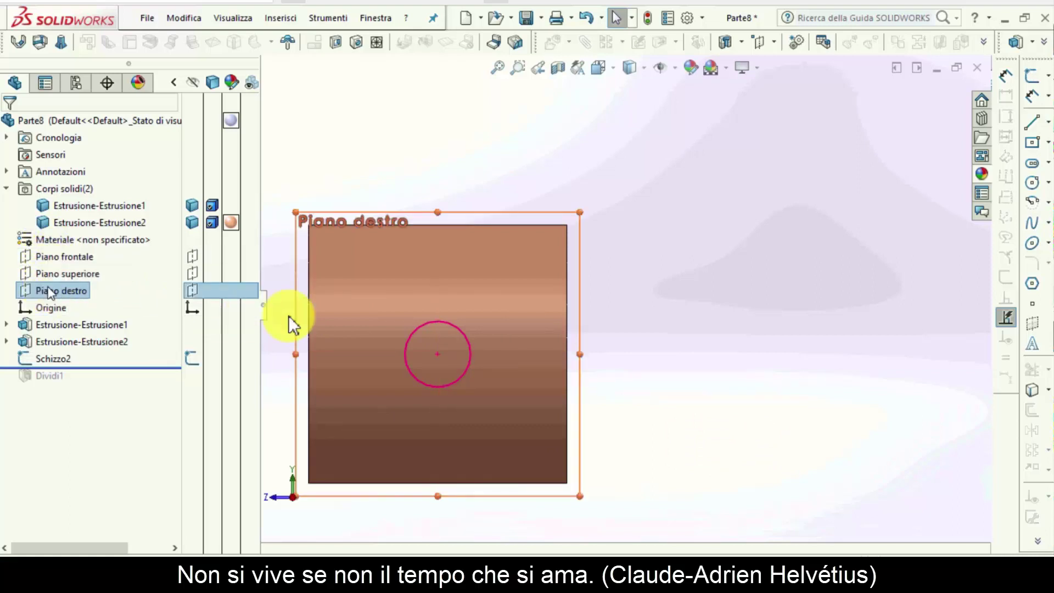
pyautogui.press('c')
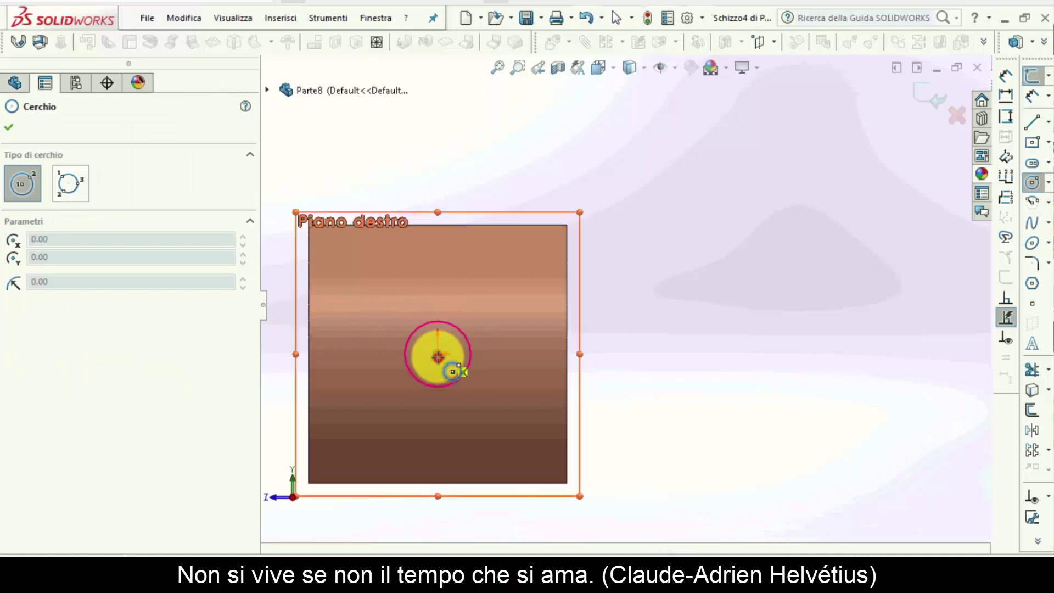
pyautogui.click(438, 353)
pyautogui.click(446, 312)
pyautogui.click(448, 314)
pyautogui.press('Escape')
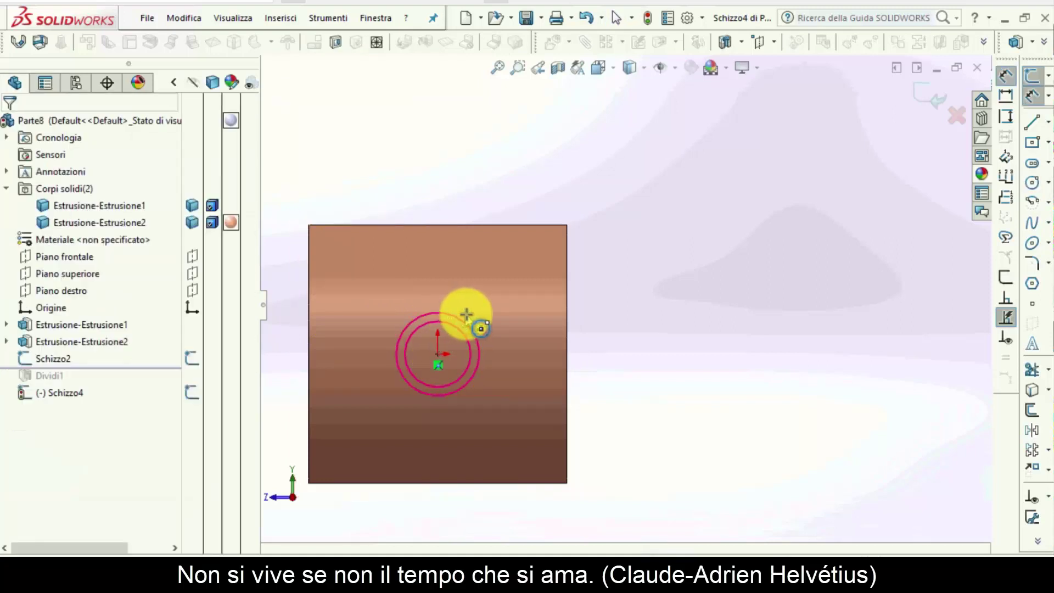
pyautogui.scroll(-3, 469, 329)
pyautogui.click(471, 328)
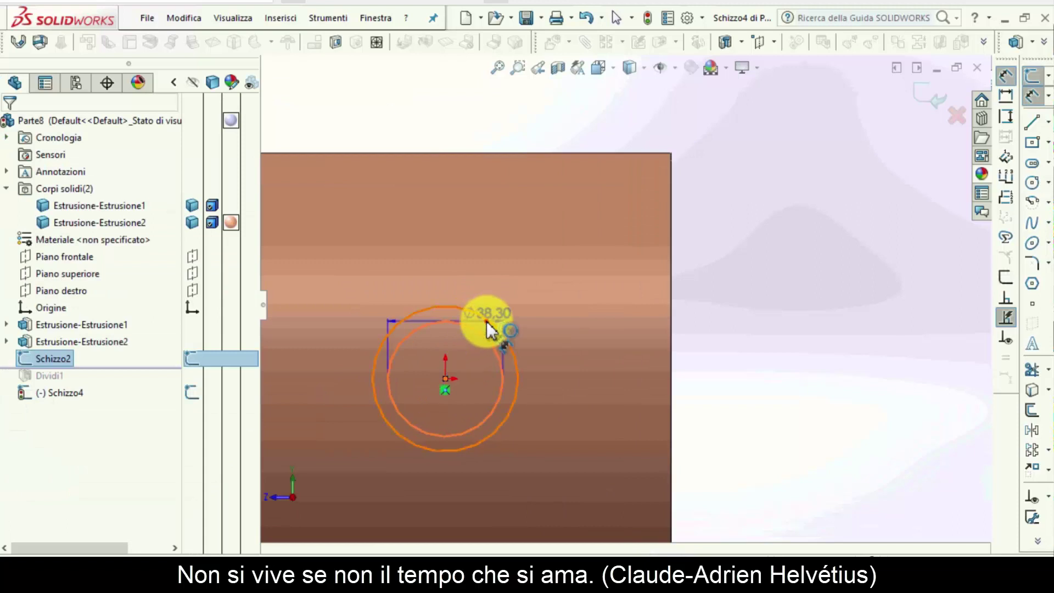
pyautogui.click(483, 324)
pyautogui.click(532, 311)
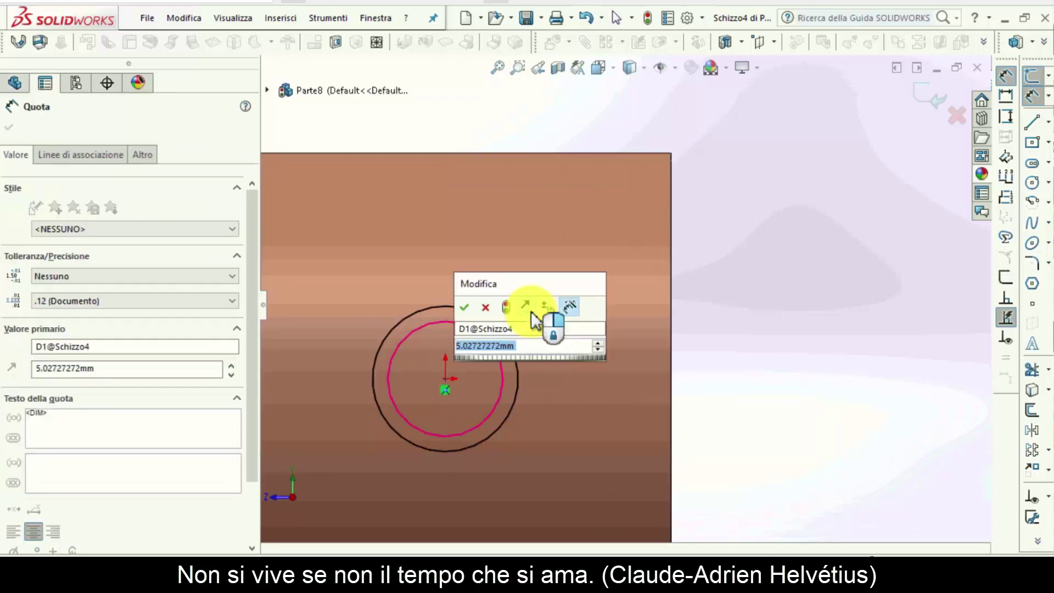
pyautogui.press('Return')
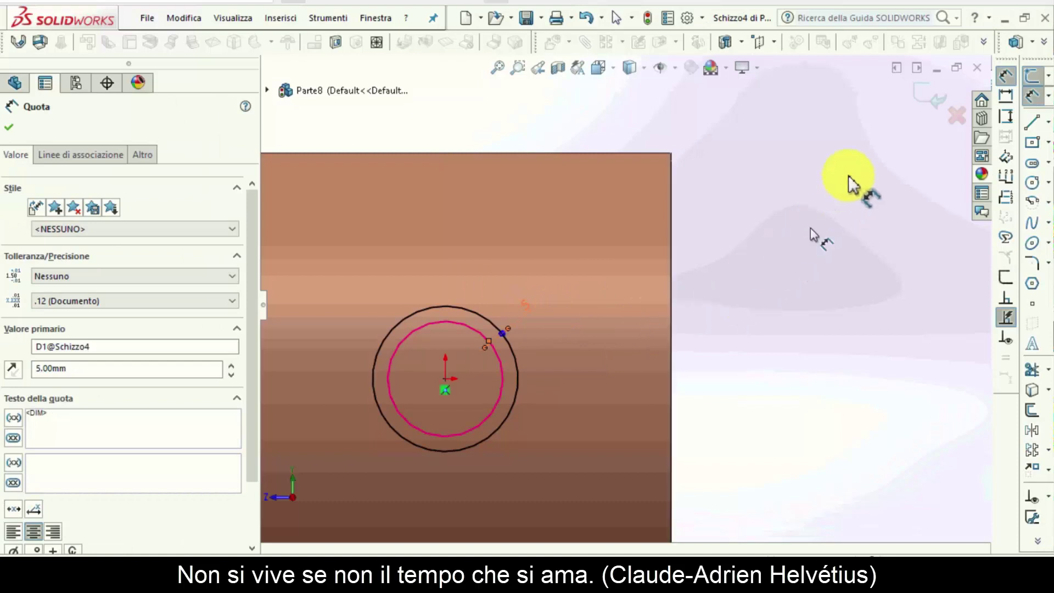
pyautogui.hotkey('ctrl', 'b')
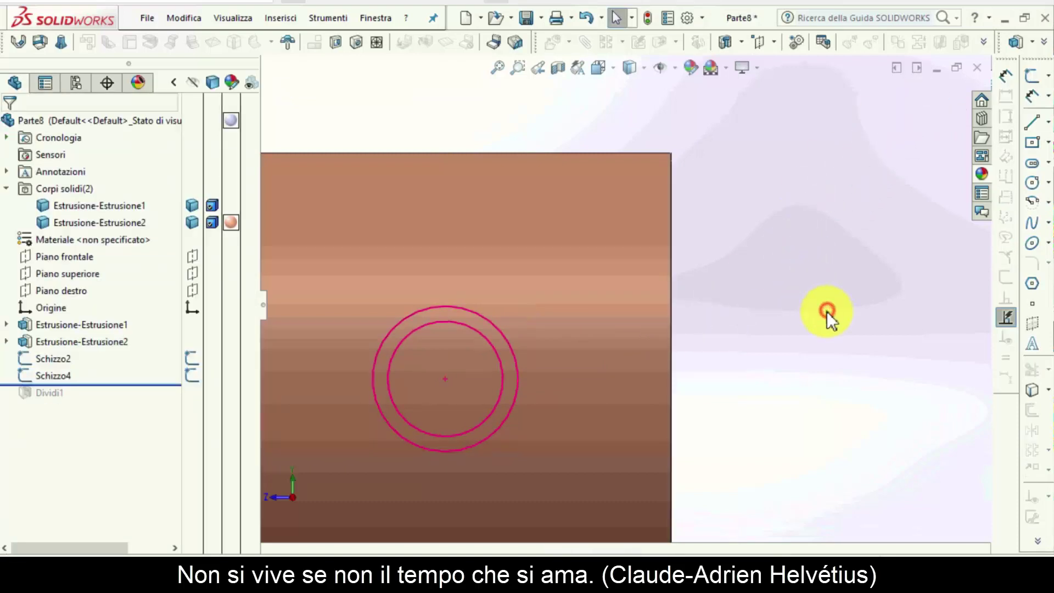
# Step: Open and close Schizzo2 unchanged, then select Schizzo2 and Schizzo4 to compare their circles
pyautogui.click(62, 360)
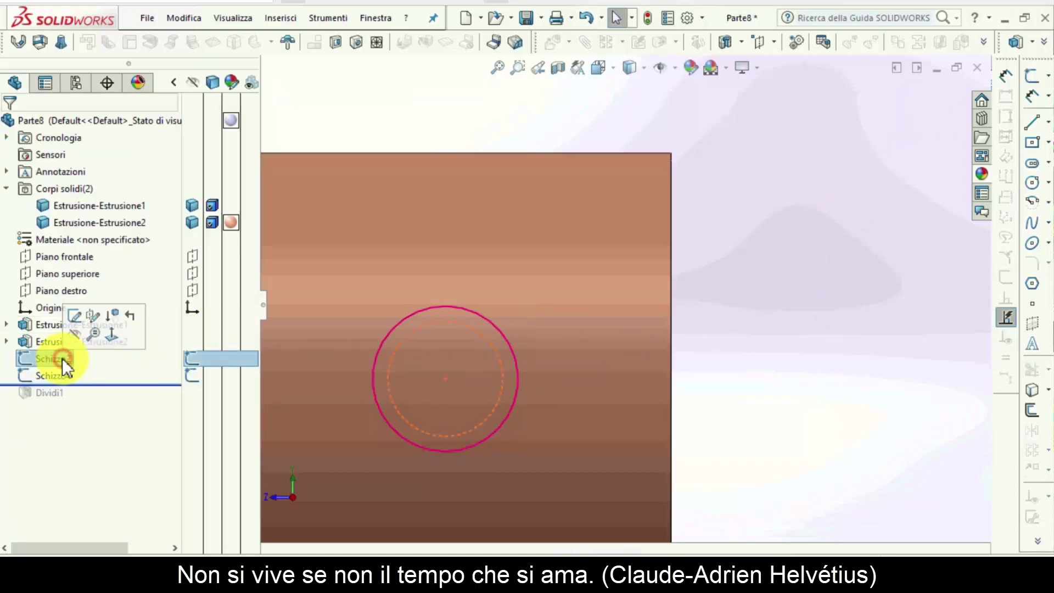
pyautogui.click(76, 328)
pyautogui.click(455, 385)
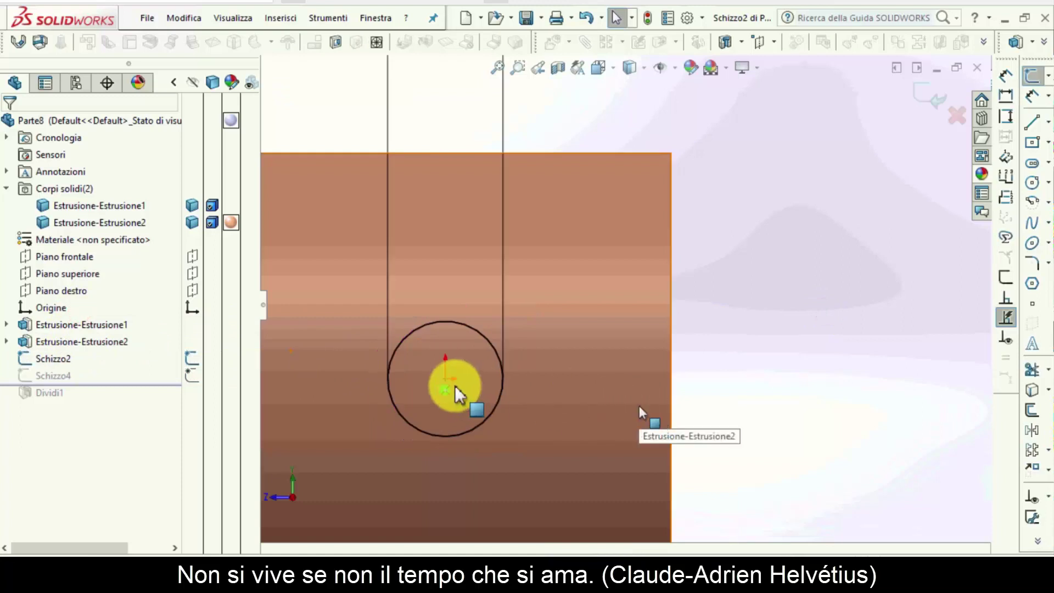
pyautogui.click(933, 99)
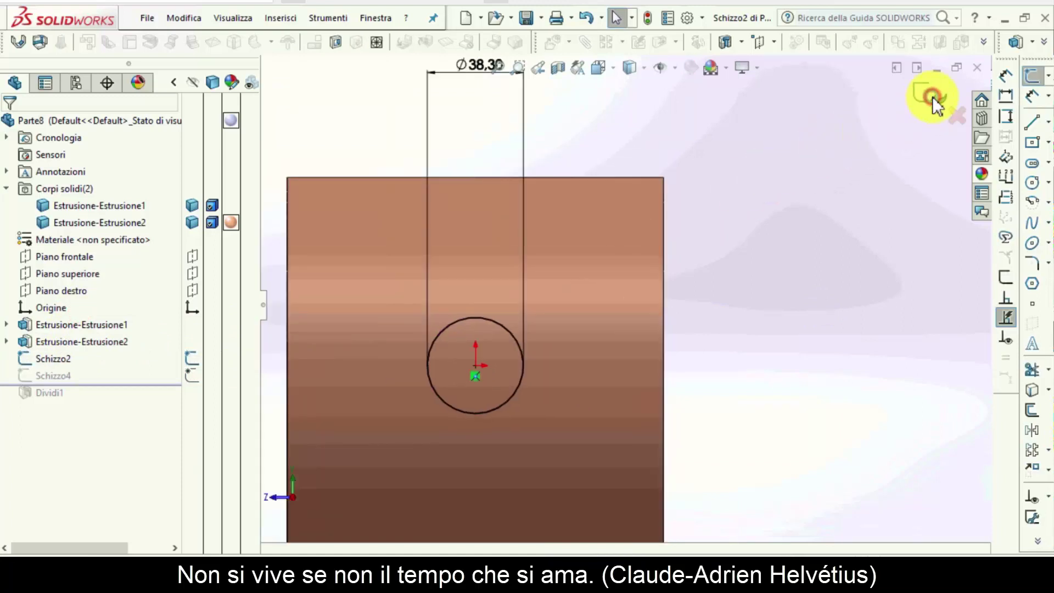
pyautogui.click(48, 358)
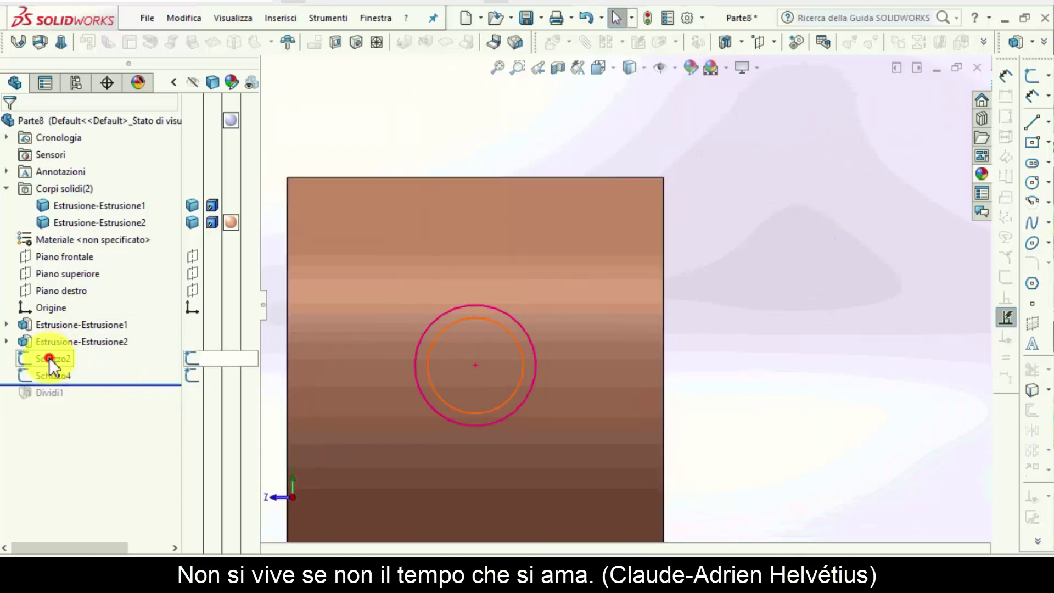
pyautogui.click(54, 376)
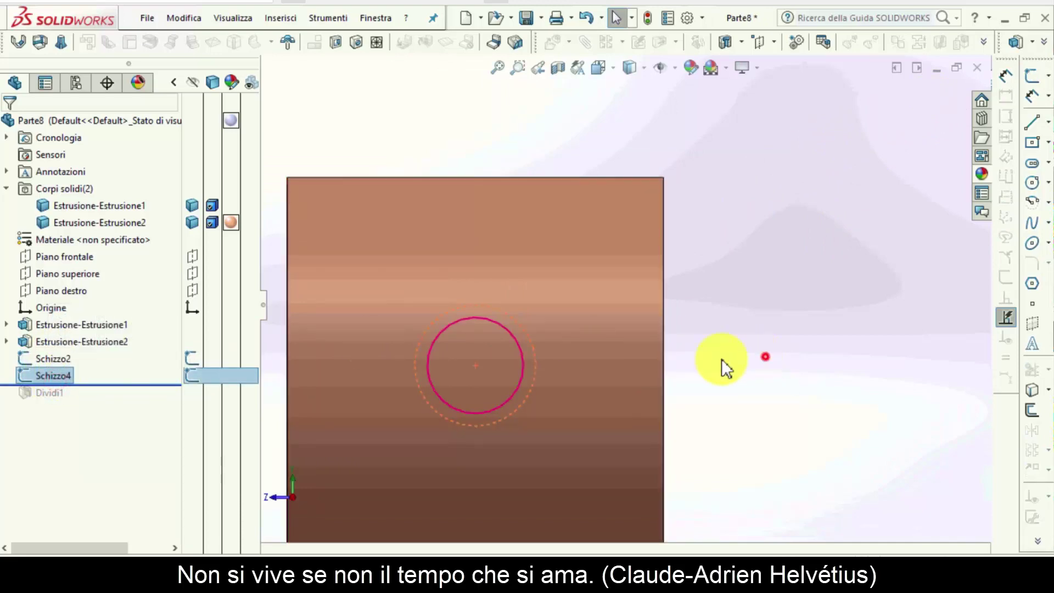
pyautogui.moveTo(721, 365)
pyautogui.mouseDown(button='middle')
pyautogui.moveTo(618, 353)
pyautogui.moveTo(717, 322)
pyautogui.moveTo(732, 332)
pyautogui.moveTo(719, 346)
pyautogui.moveTo(607, 341)
pyautogui.mouseUp(button='middle')
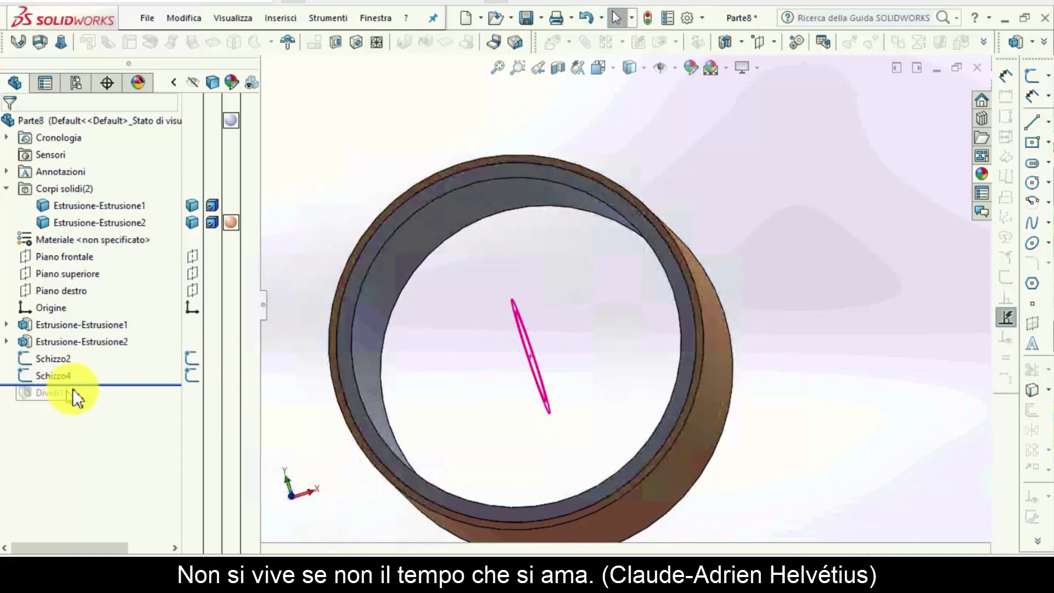
# Step: Roll the history forward past Dividi1 and bring up the Inserisci menu
pyautogui.moveTo(90, 384); pyautogui.dragTo(79, 401)
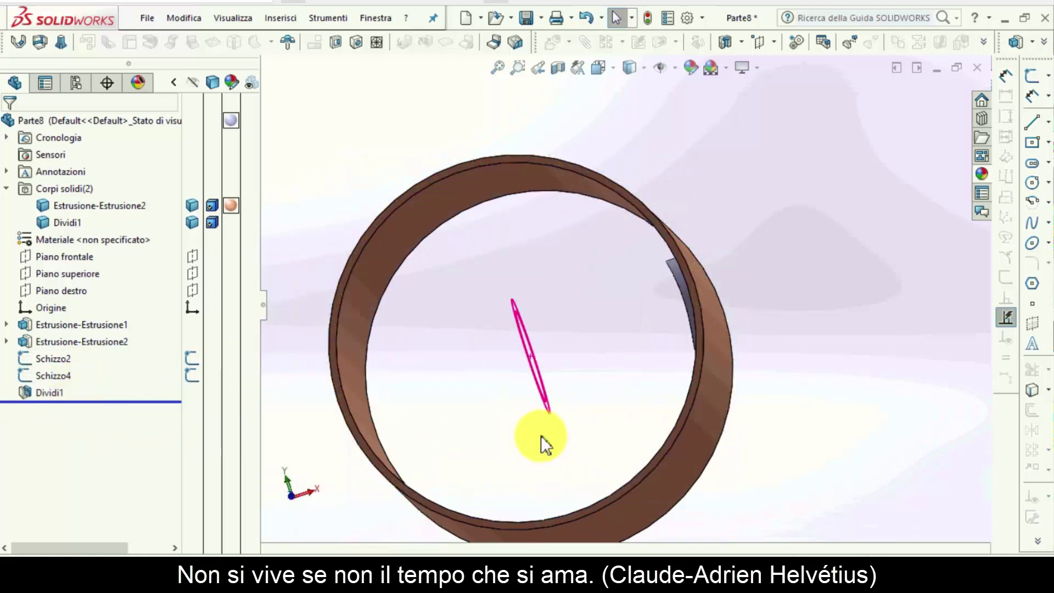
pyautogui.moveTo(586, 381); pyautogui.dragTo(706, 294, button='middle')
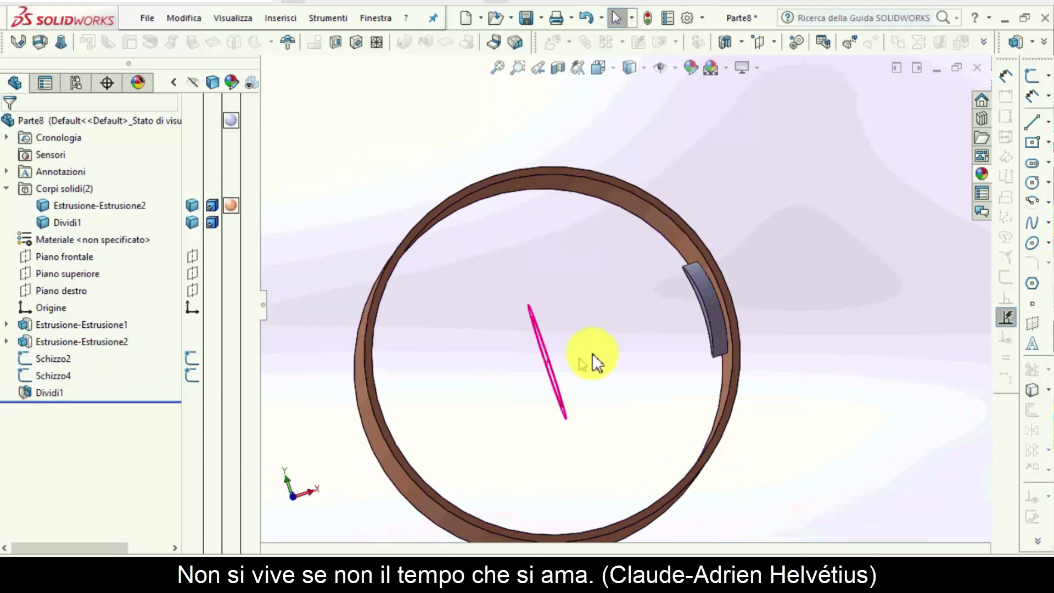
pyautogui.click(589, 304)
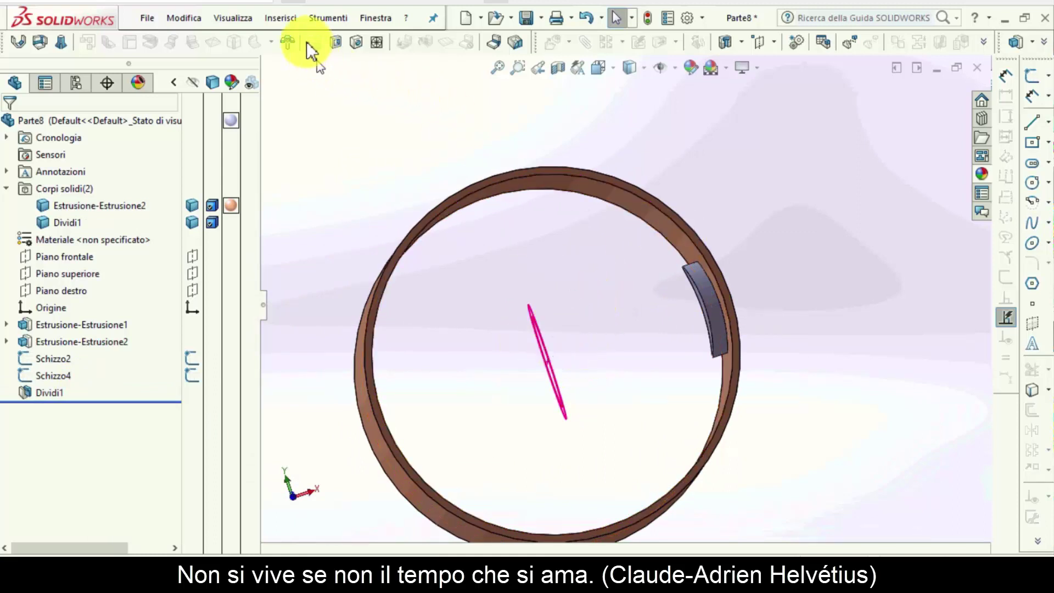
pyautogui.click(282, 19)
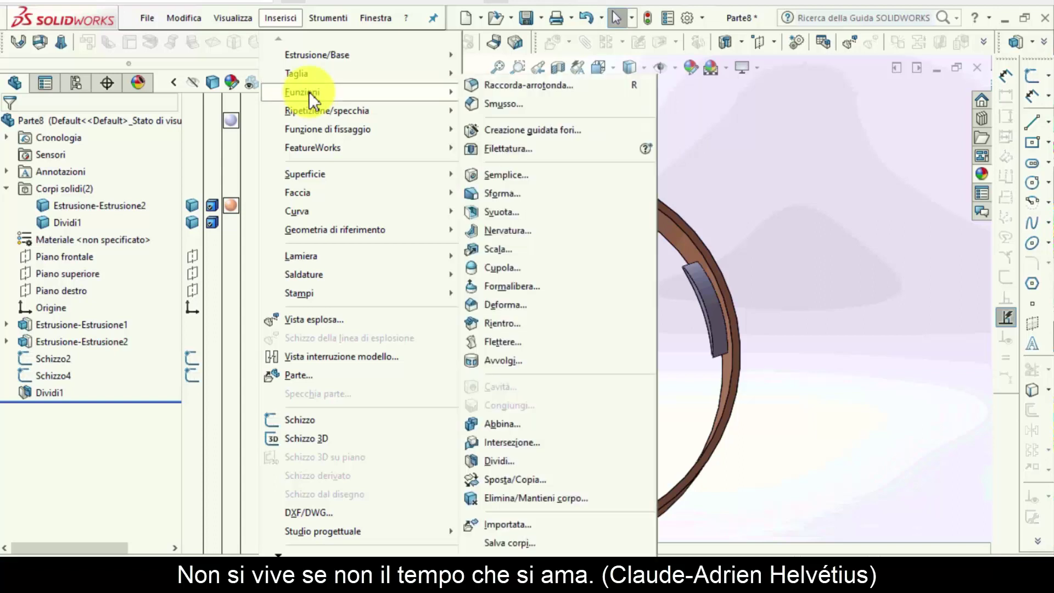
pyautogui.moveTo(302, 91)
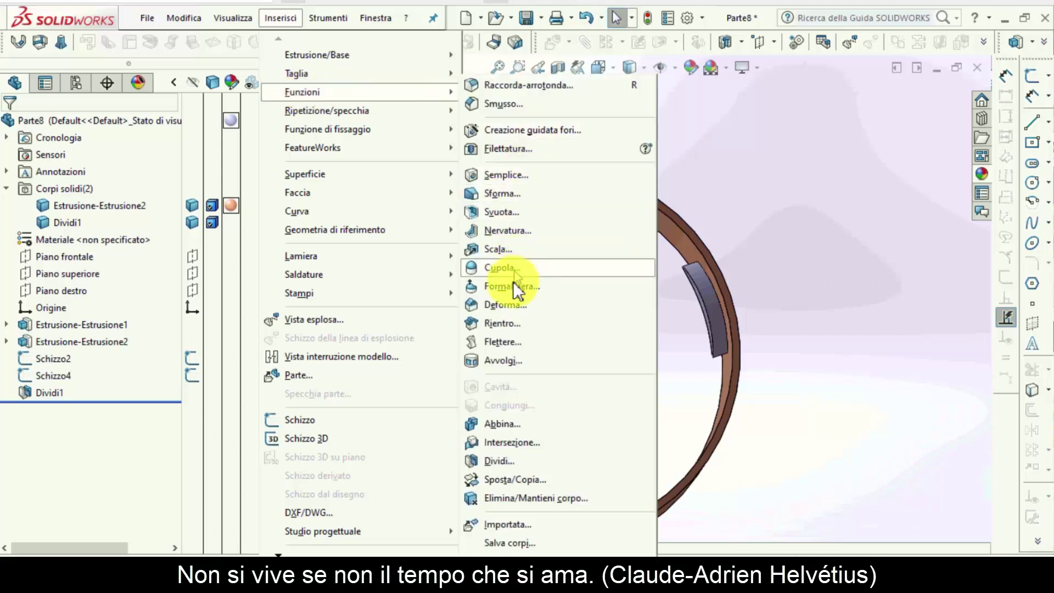
# Step: Split with Schizzo4 as trim tool, cutting bodies and marking the outer cylinder and inner disc
pyautogui.click(489, 459)
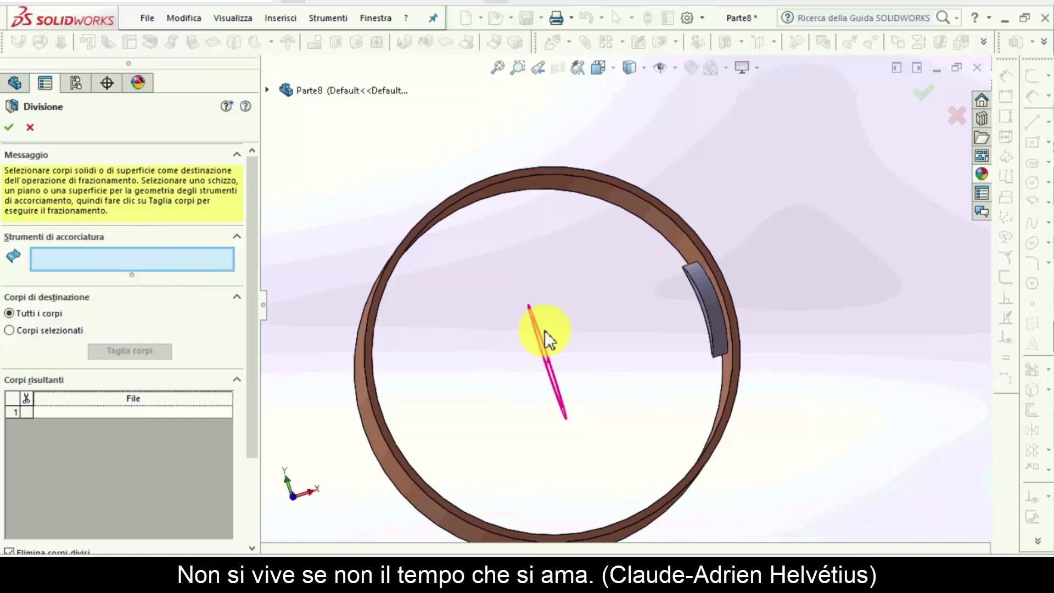
pyautogui.moveTo(549, 334)
pyautogui.mouseDown(button='middle')
pyautogui.moveTo(482, 352)
pyautogui.moveTo(603, 305)
pyautogui.mouseUp(button='middle')
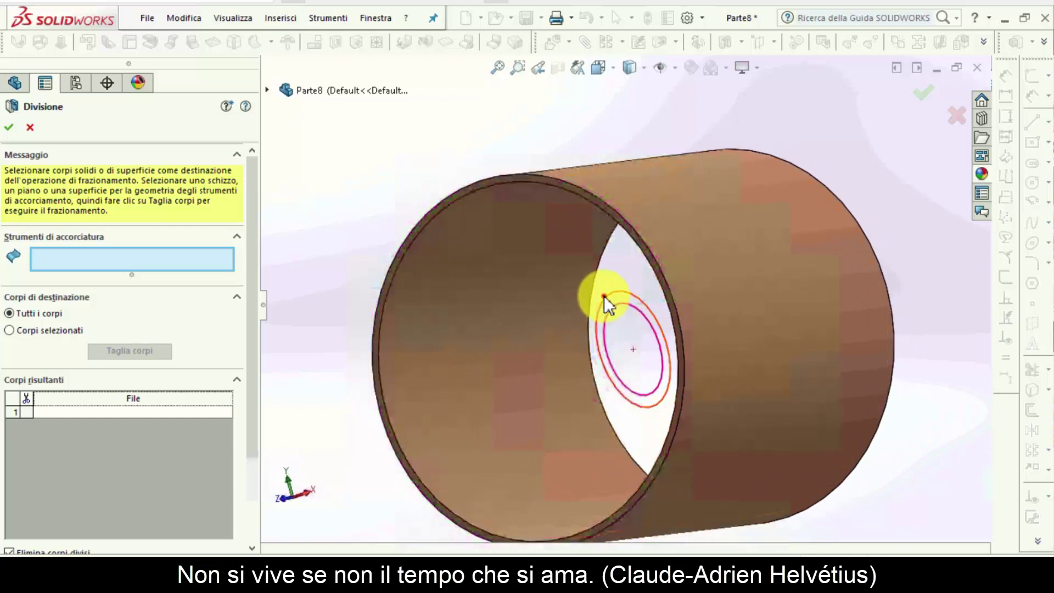
pyautogui.click(604, 297)
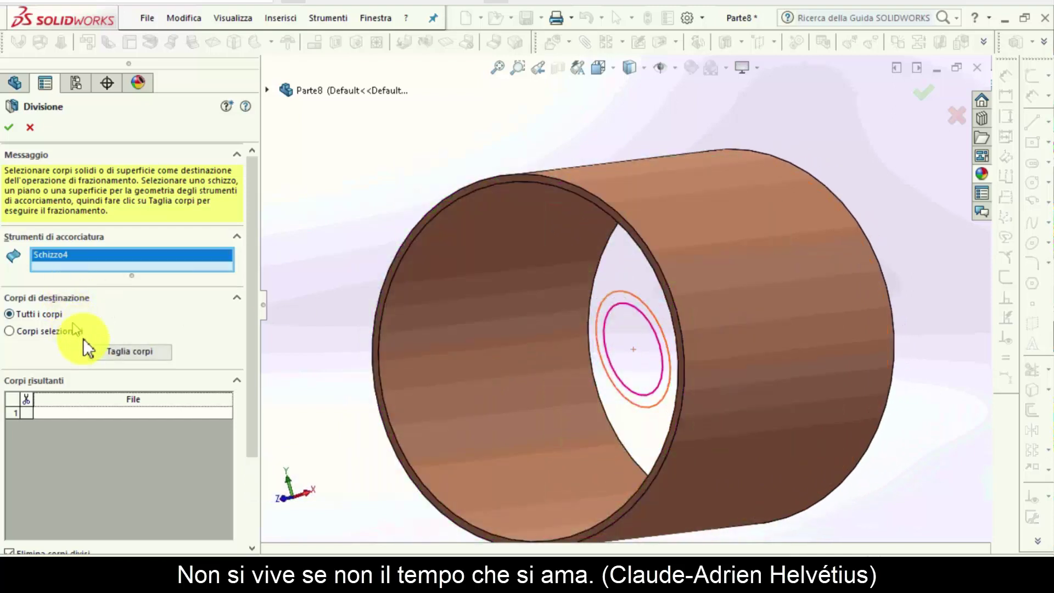
pyautogui.click(122, 349)
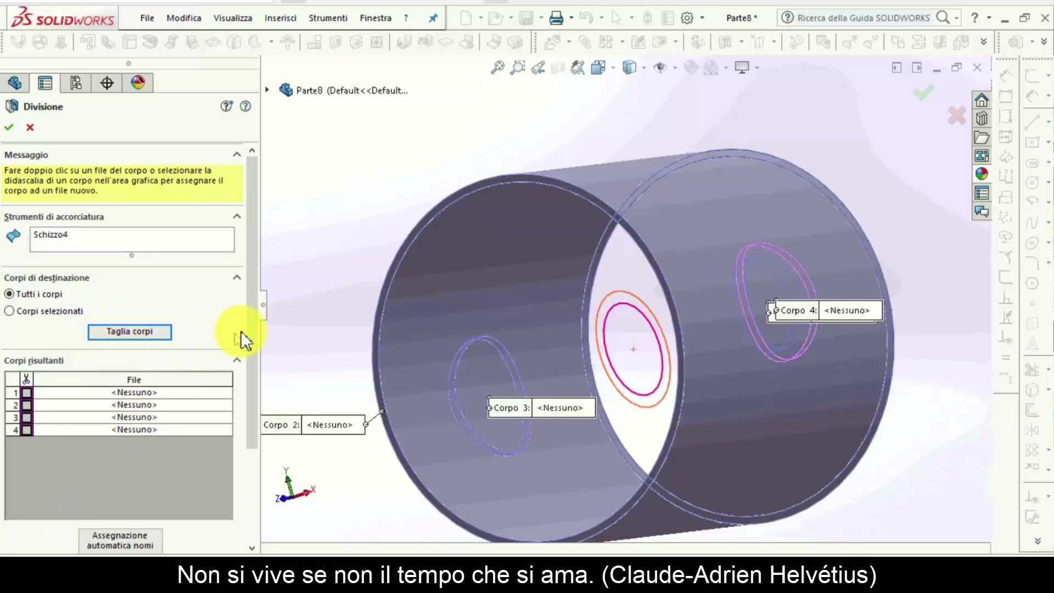
pyautogui.moveTo(249, 326); pyautogui.dragTo(241, 383)
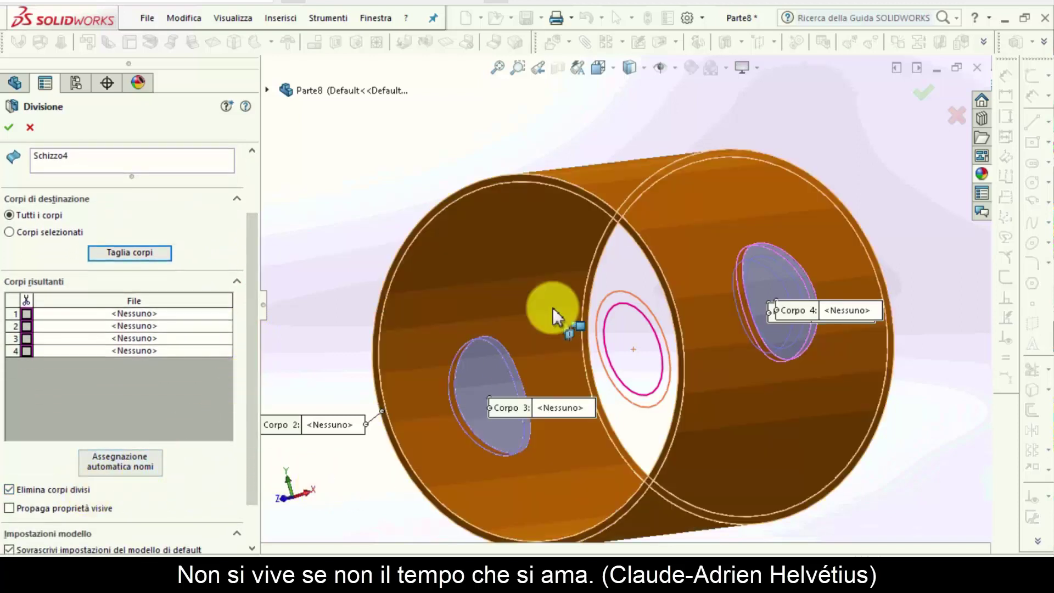
pyautogui.click(552, 307)
pyautogui.click(489, 364)
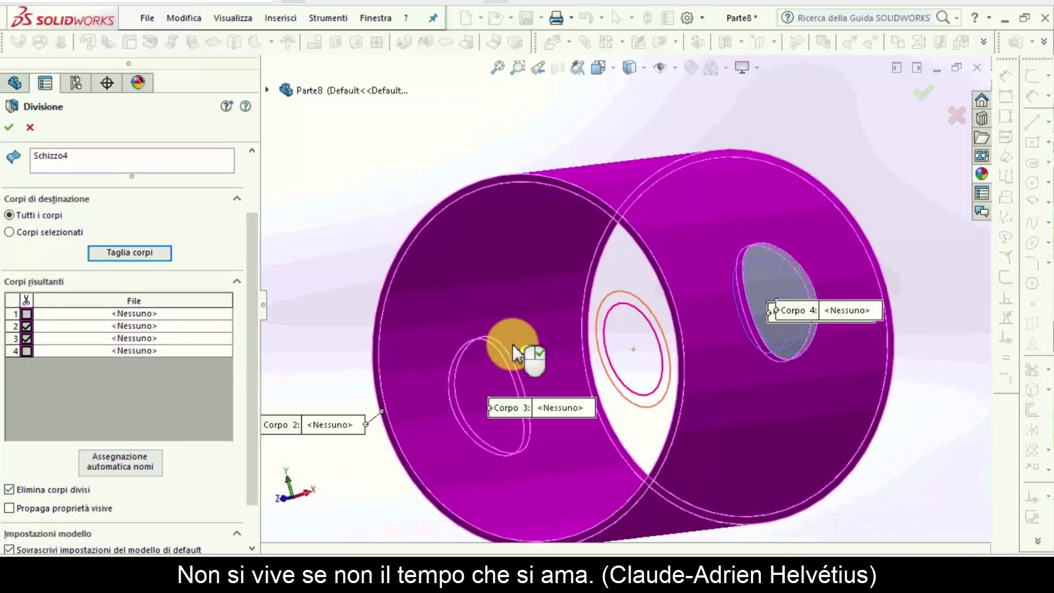
# Step: Keep leftover-body removal on and confirm the Dividi2 split
pyautogui.click(9, 489)
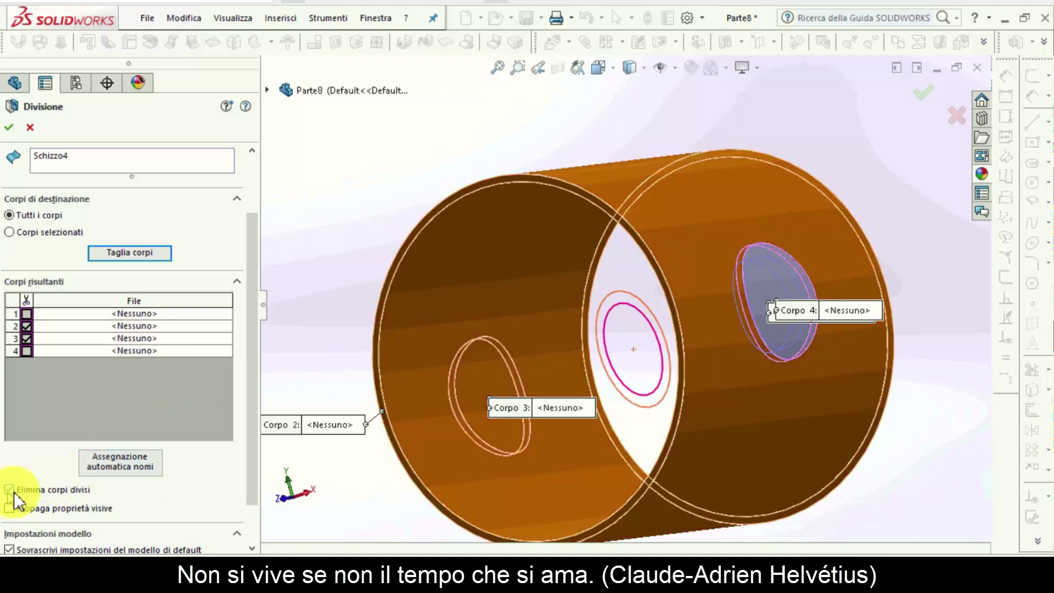
pyautogui.click(454, 305)
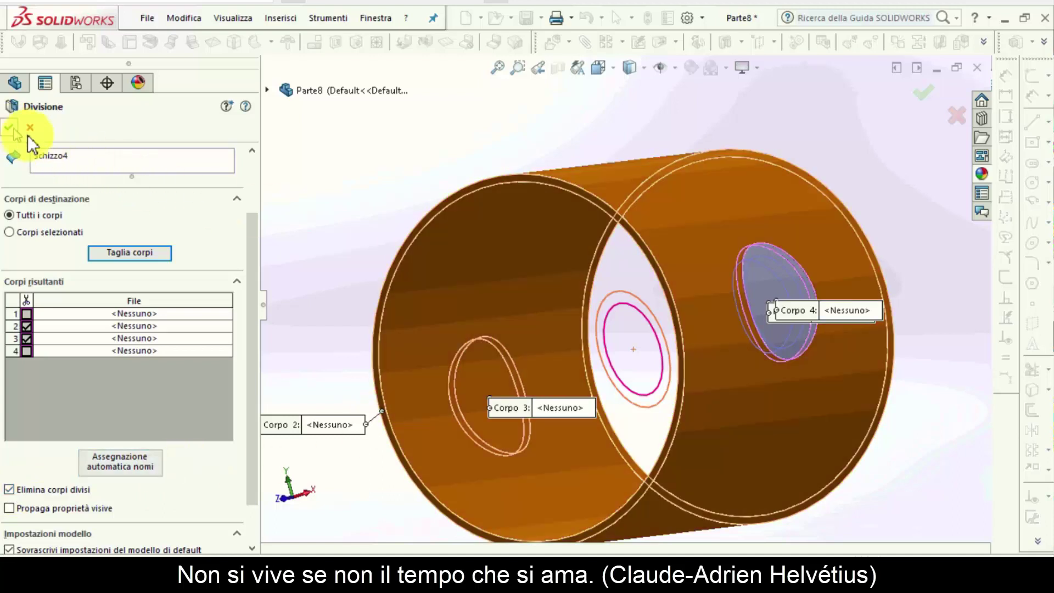
pyautogui.click(684, 182)
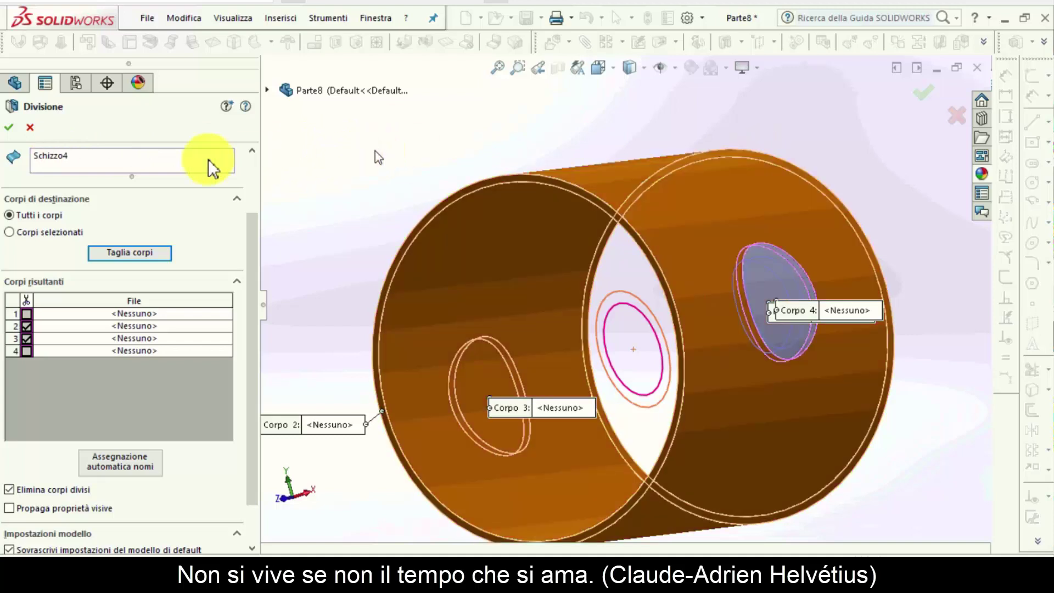
pyautogui.click(10, 127)
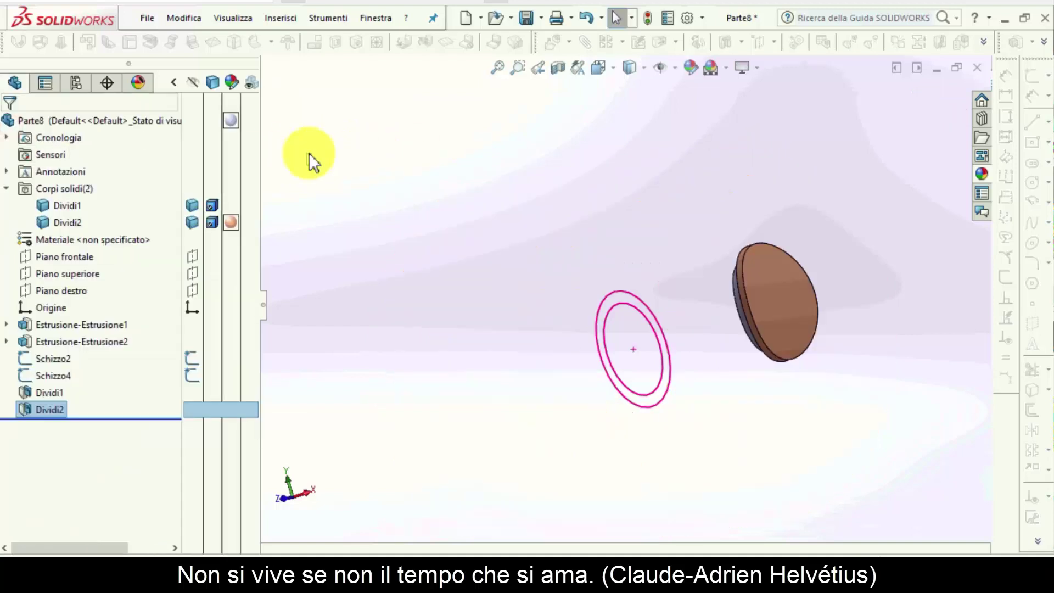
pyautogui.click(329, 160)
pyautogui.click(569, 237)
pyautogui.moveTo(649, 292)
pyautogui.mouseDown(button='middle')
pyautogui.moveTo(660, 311)
pyautogui.moveTo(608, 299)
pyautogui.mouseUp(button='middle')
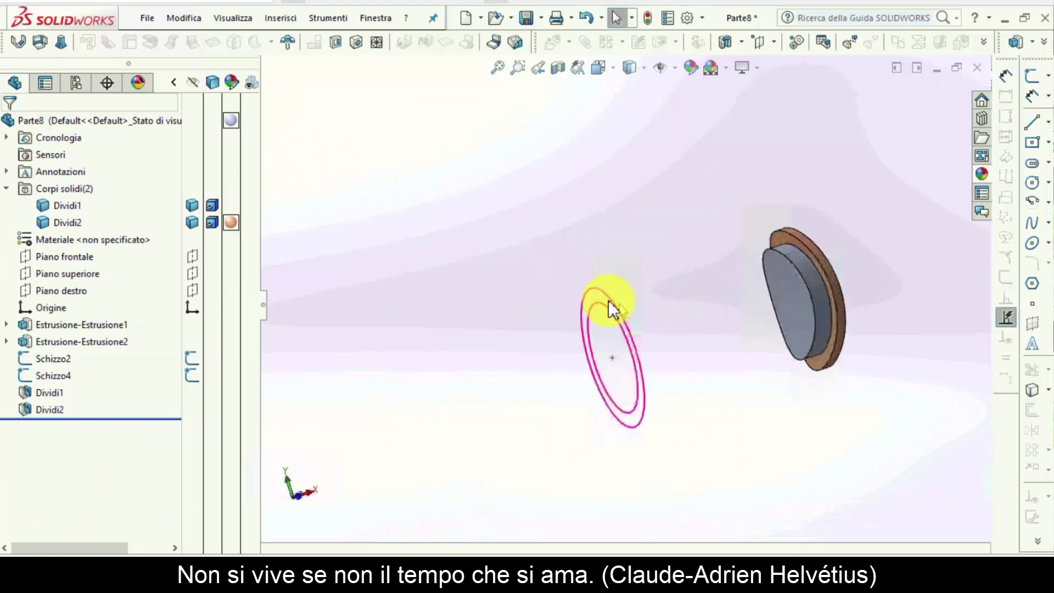
pyautogui.click(608, 298)
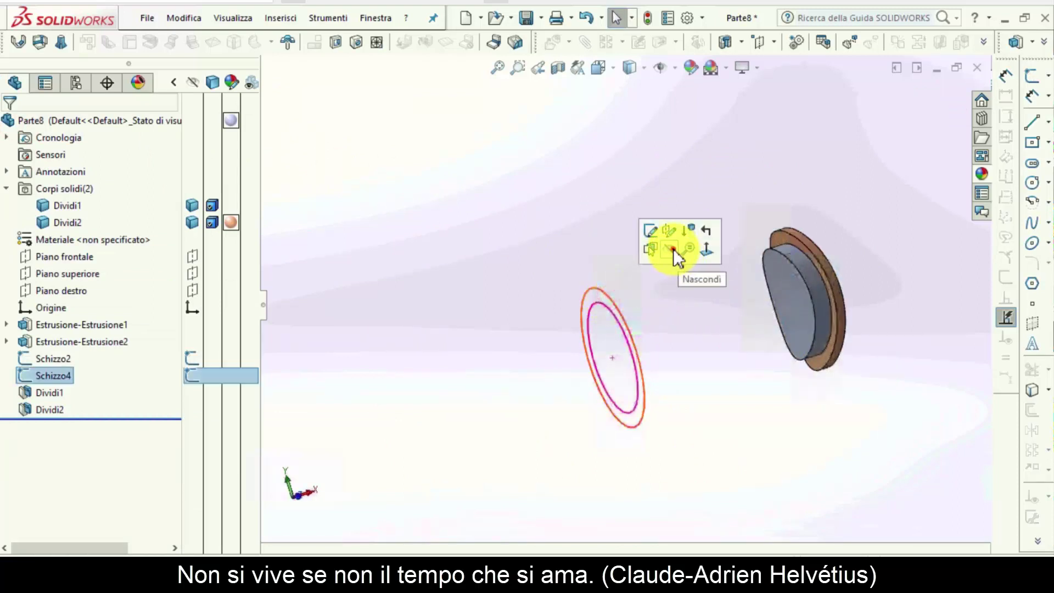
# Step: Hide the Schizzo4 and Schizzo2 sketches, then select the Dividi1 disc body
pyautogui.click(673, 248)
pyautogui.click(611, 307)
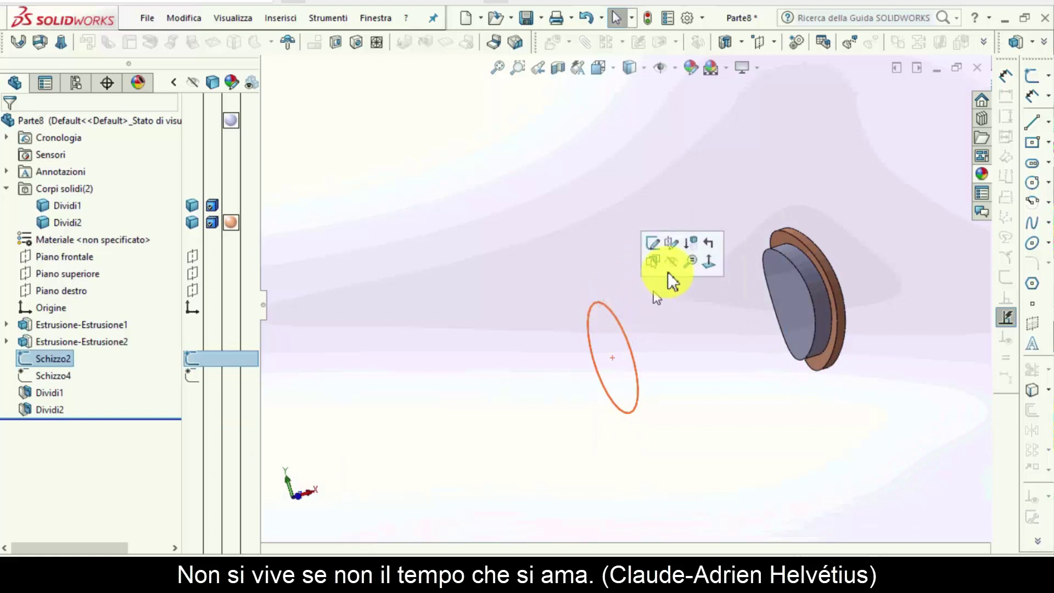
pyautogui.click(674, 261)
pyautogui.moveTo(545, 234)
pyautogui.mouseDown(button='middle')
pyautogui.moveTo(446, 230)
pyautogui.moveTo(546, 187)
pyautogui.mouseUp(button='middle')
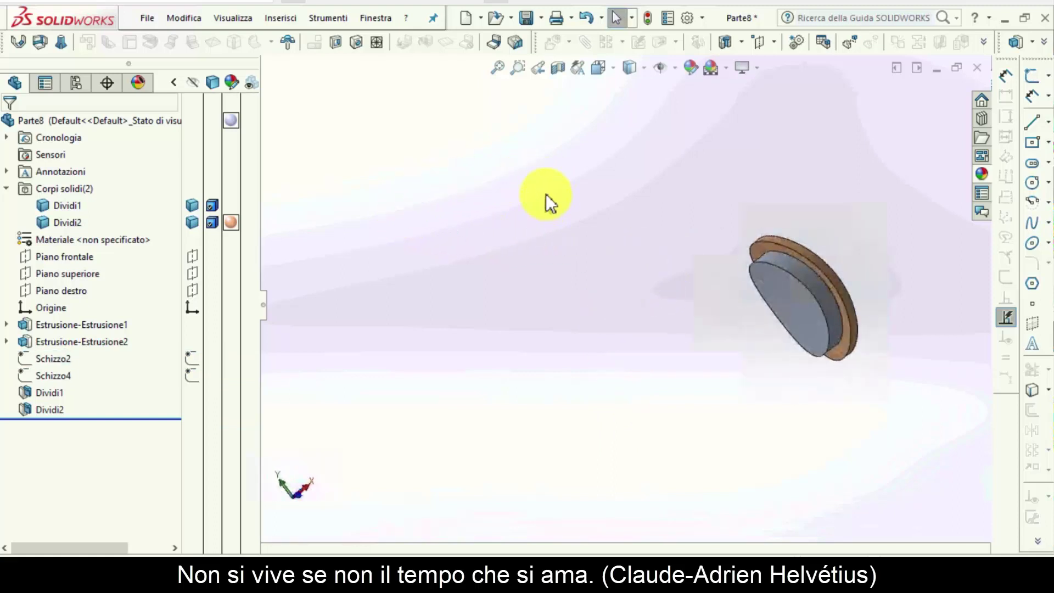
pyautogui.hotkey('ctrl', '1')
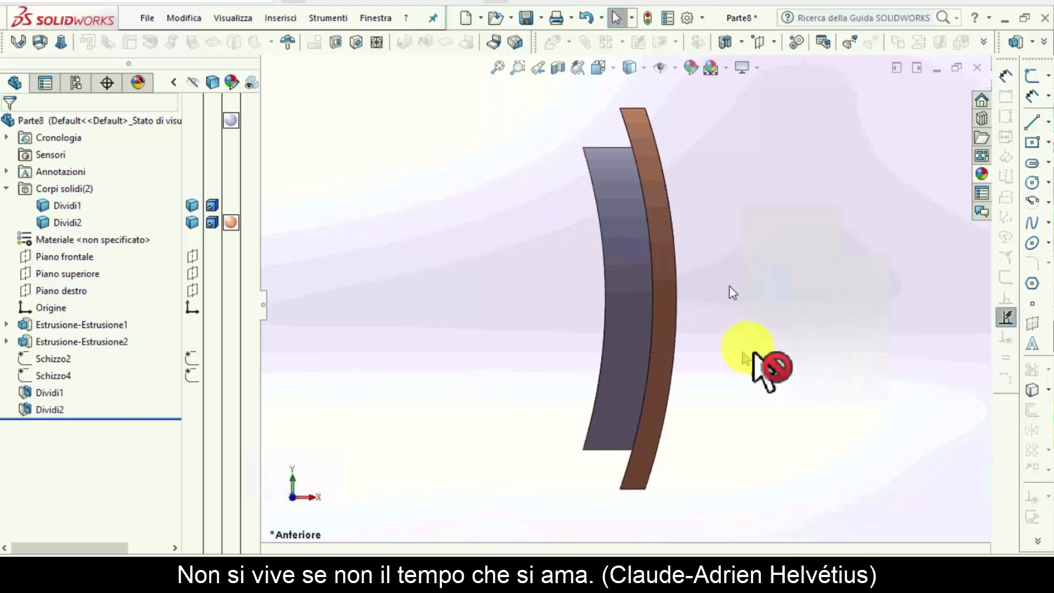
pyautogui.moveTo(534, 287)
pyautogui.mouseDown(button='middle')
pyautogui.moveTo(560, 295)
pyautogui.moveTo(651, 247)
pyautogui.mouseUp(button='middle')
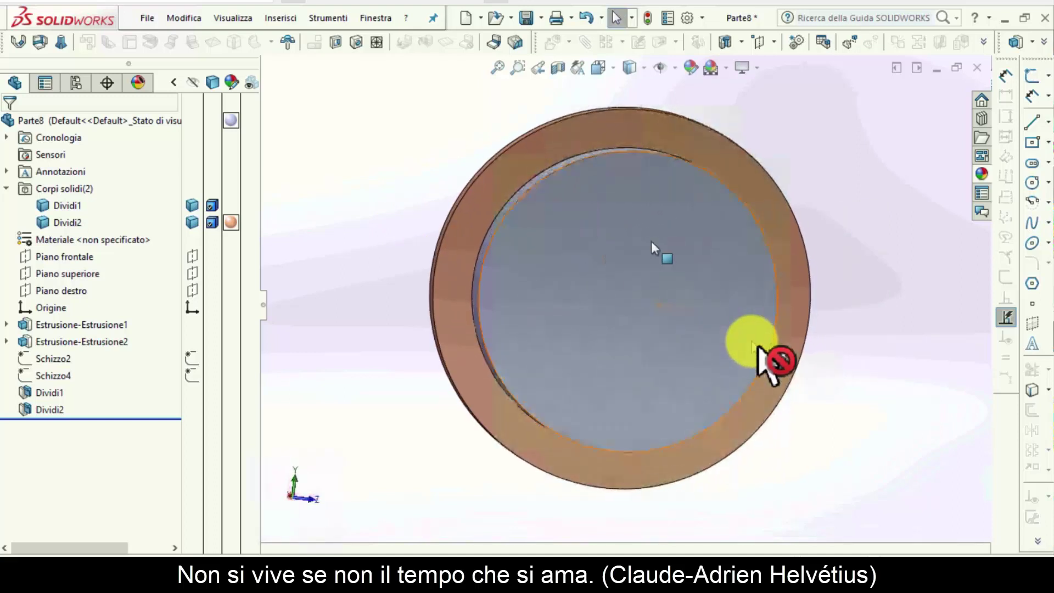
pyautogui.click(632, 266)
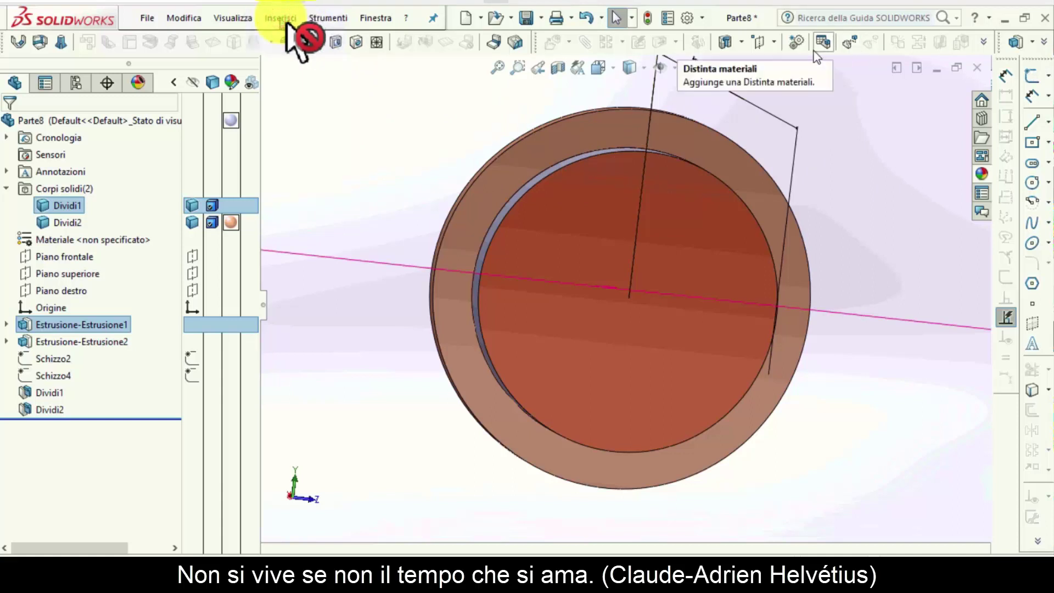
# Step: Shell the Dividi1 disc to 1.00 mm, removing its flat circular face, as Svuota1
pyautogui.click(280, 18)
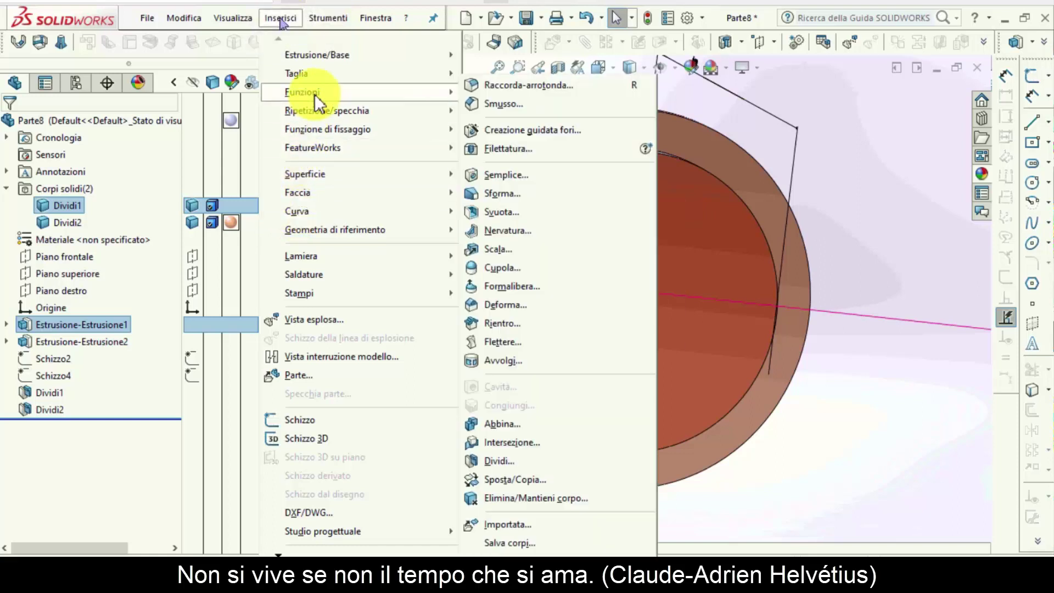
pyautogui.moveTo(302, 91)
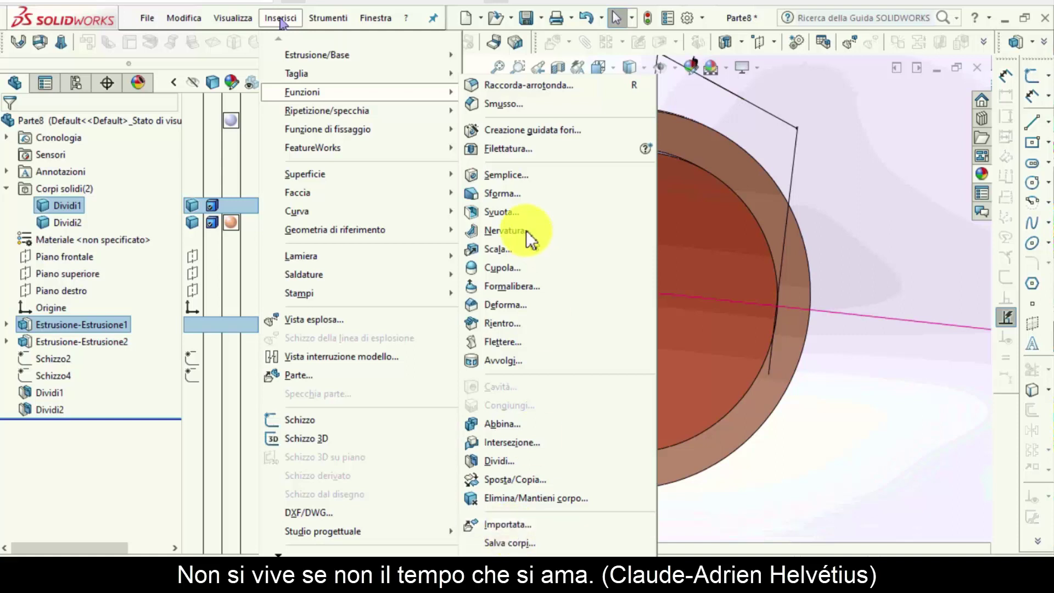
pyautogui.click(519, 210)
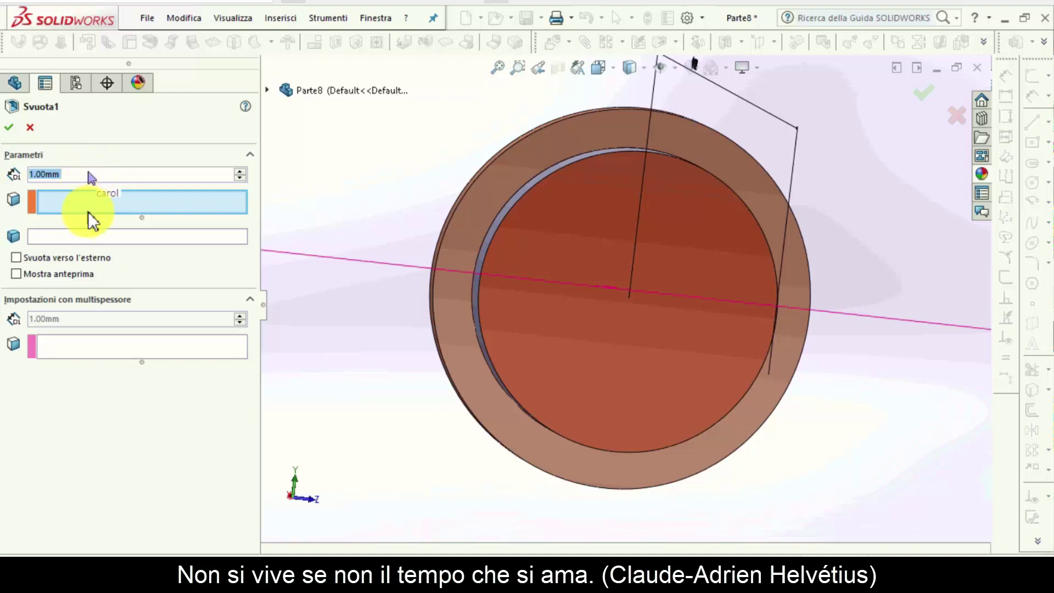
pyautogui.click(612, 256)
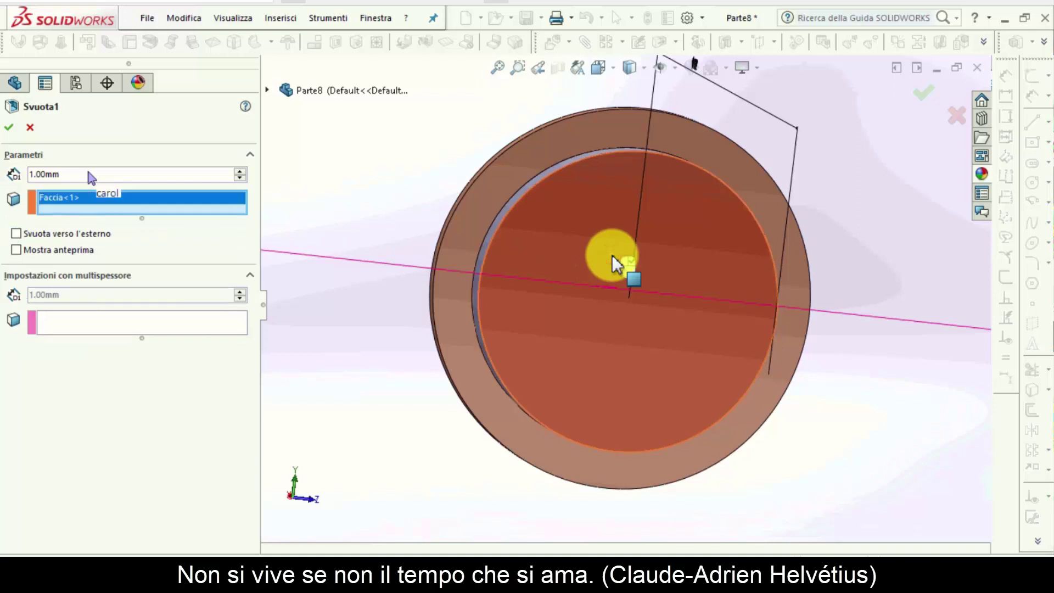
pyautogui.rightClick(611, 255)
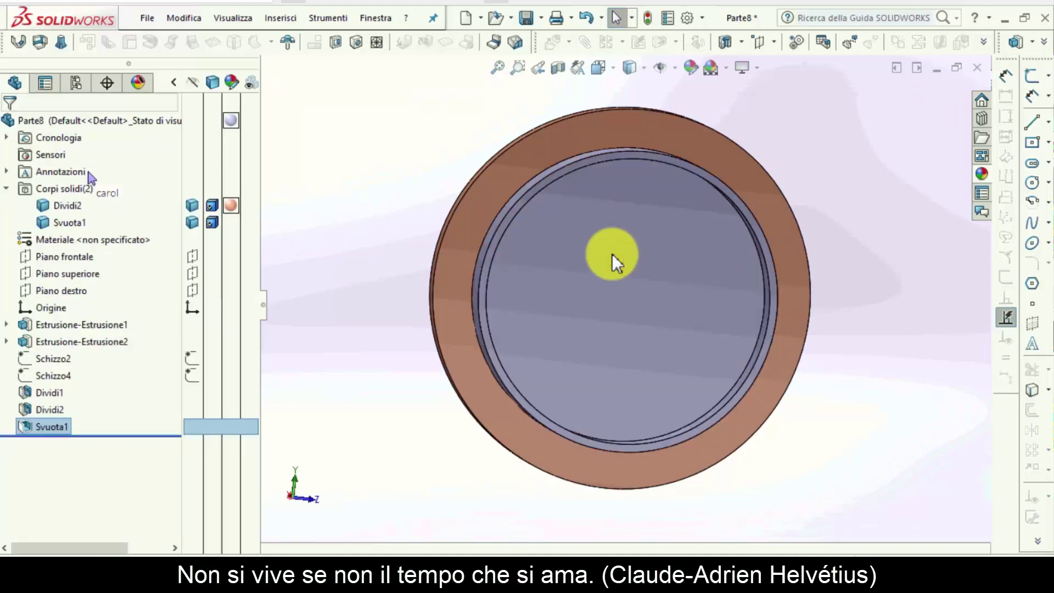
pyautogui.click(476, 148)
pyautogui.moveTo(547, 182)
pyautogui.mouseDown(button='middle')
pyautogui.moveTo(438, 265)
pyautogui.moveTo(400, 249)
pyautogui.moveTo(411, 184)
pyautogui.moveTo(463, 158)
pyautogui.moveTo(482, 169)
pyautogui.mouseUp(button='middle')
pyautogui.moveTo(552, 252)
pyautogui.mouseDown(button='middle')
pyautogui.moveTo(490, 223)
pyautogui.moveTo(522, 265)
pyautogui.mouseUp(button='middle')
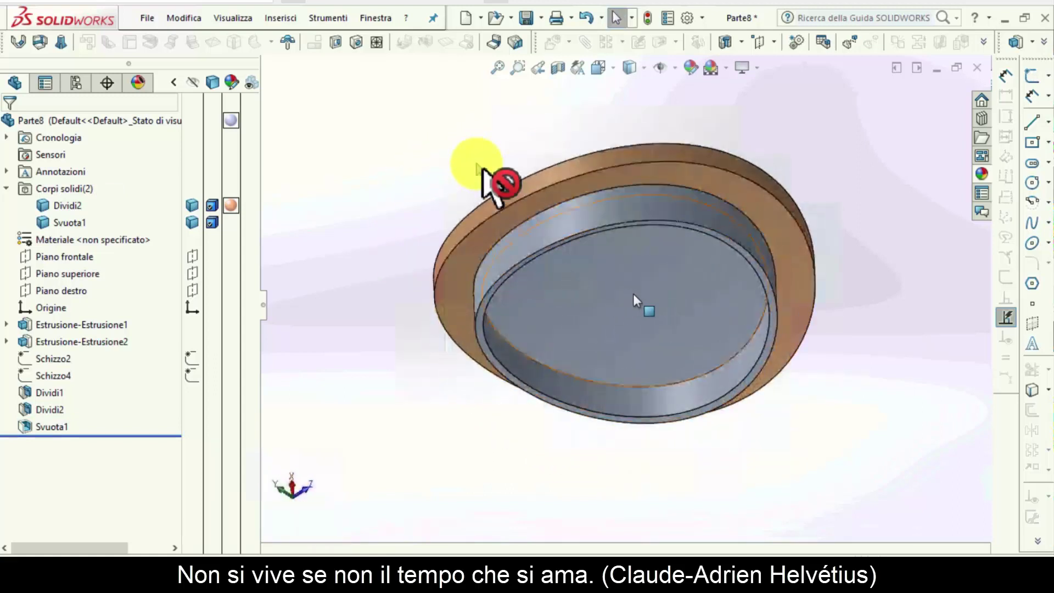
pyautogui.moveTo(584, 285)
pyautogui.mouseDown(button='middle')
pyautogui.moveTo(329, 177)
pyautogui.moveTo(670, 240)
pyautogui.mouseUp(button='middle')
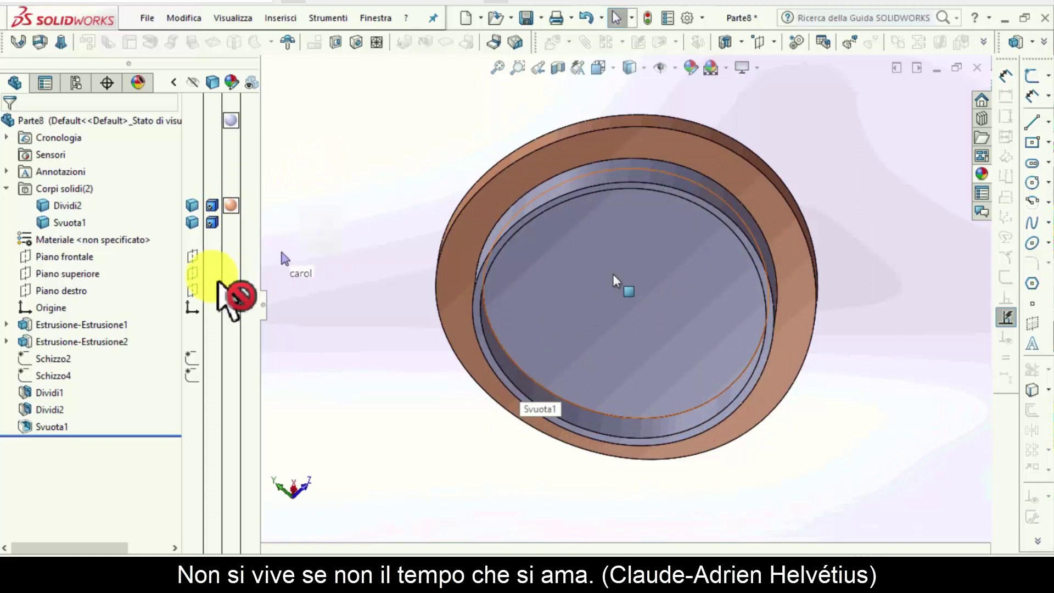
pyautogui.moveTo(241, 204)
pyautogui.mouseDown()
pyautogui.moveTo(379, 250)
pyautogui.moveTo(57, 256)
pyautogui.mouseUp()
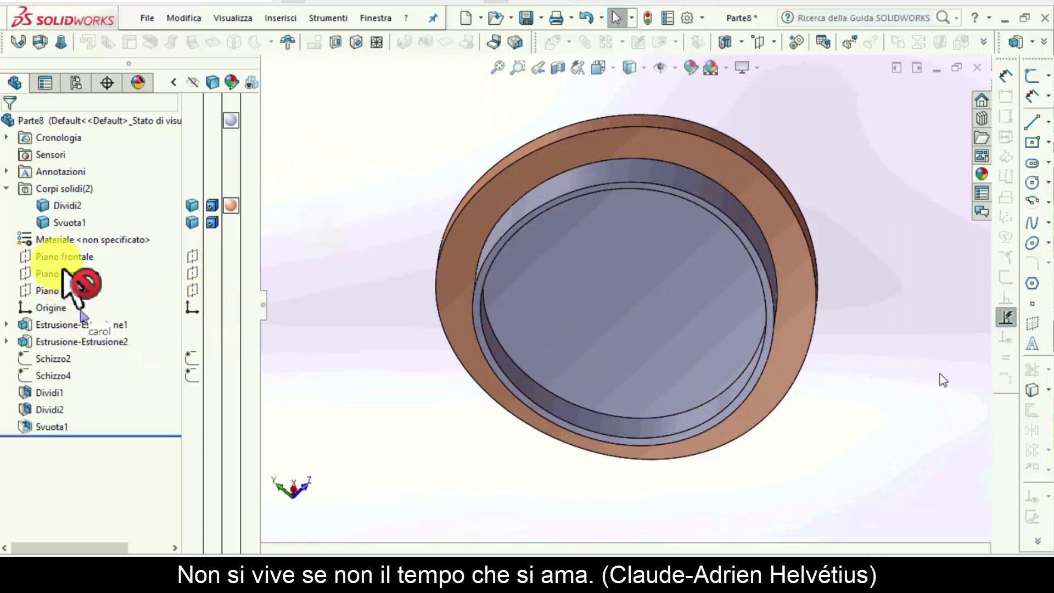
pyautogui.click(53, 254)
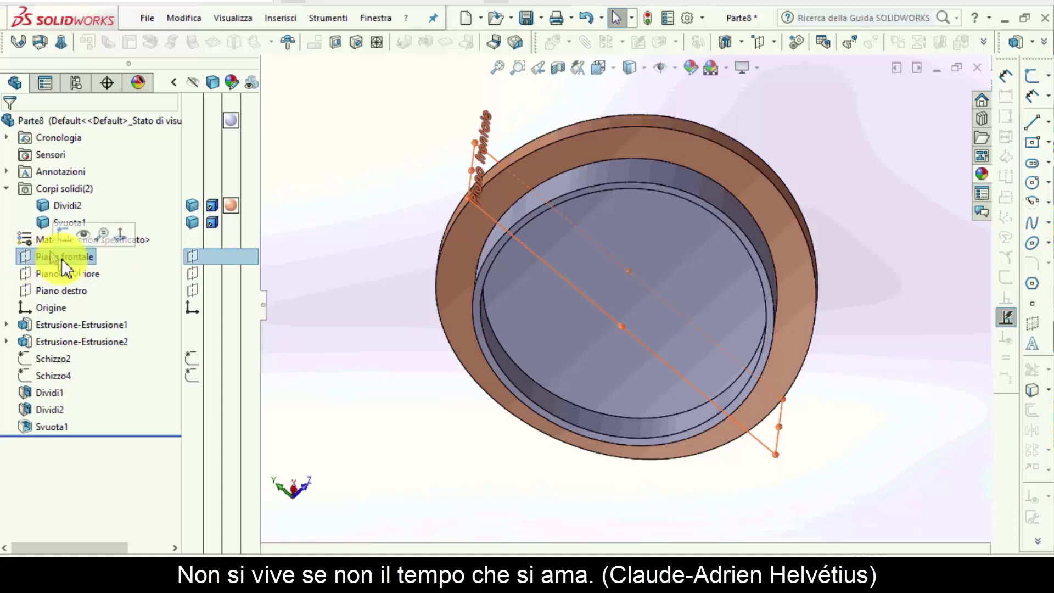
pyautogui.click(556, 66)
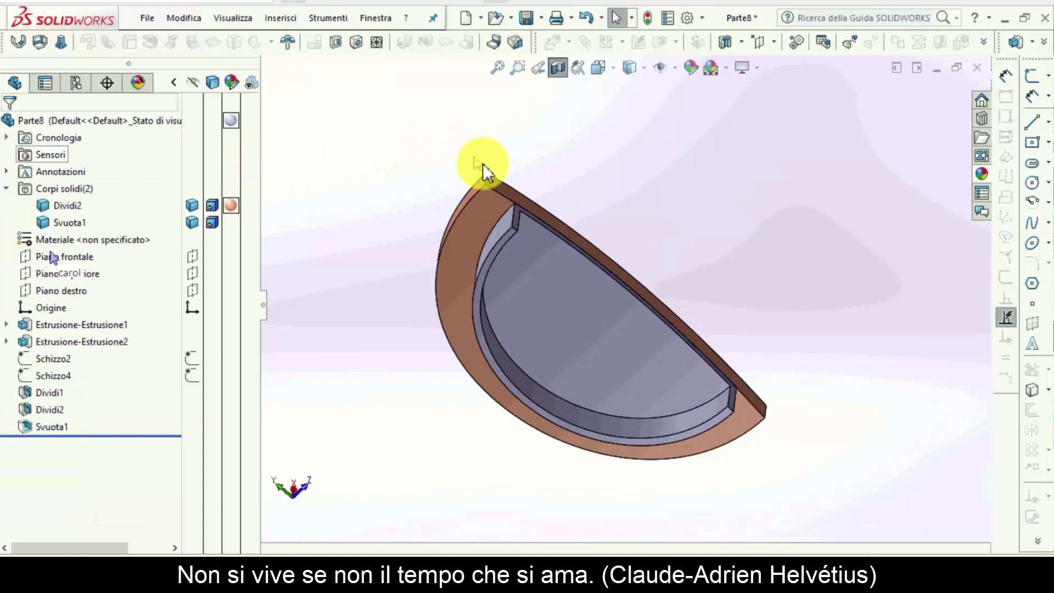
pyautogui.hotkey('ctrl', '1')
pyautogui.hotkey('ctrl', '2')
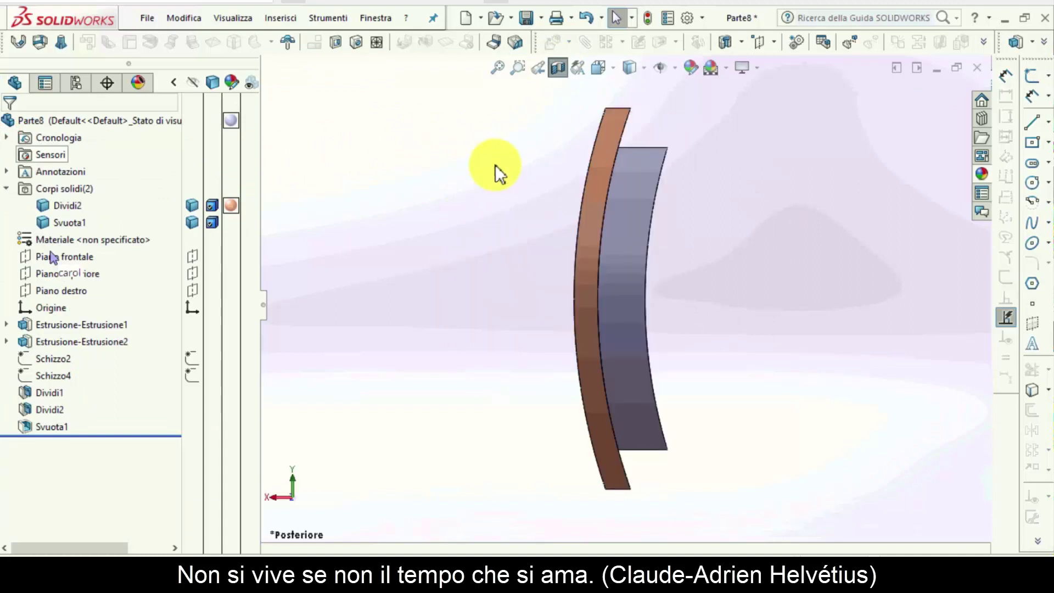
pyautogui.hotkey('ctrl', '3')
pyautogui.moveTo(713, 259)
pyautogui.mouseDown(button='middle')
pyautogui.moveTo(549, 303)
pyautogui.moveTo(558, 252)
pyautogui.moveTo(576, 229)
pyautogui.moveTo(625, 256)
pyautogui.mouseUp(button='middle')
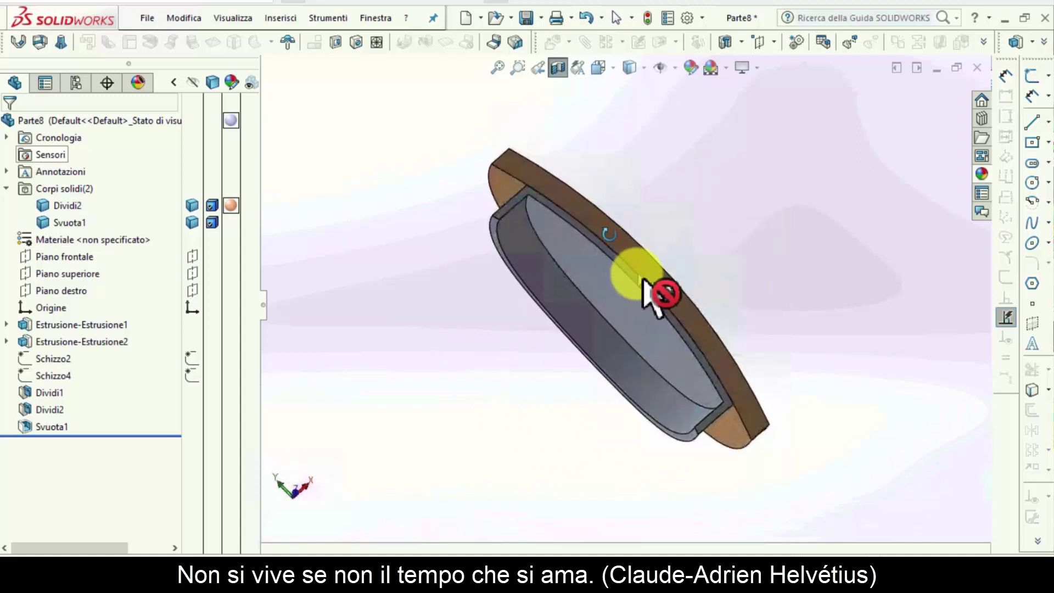
pyautogui.moveTo(774, 250)
pyautogui.mouseDown(button='middle')
pyautogui.moveTo(242, 146)
pyautogui.moveTo(544, 88)
pyautogui.moveTo(560, 67)
pyautogui.mouseUp(button='middle')
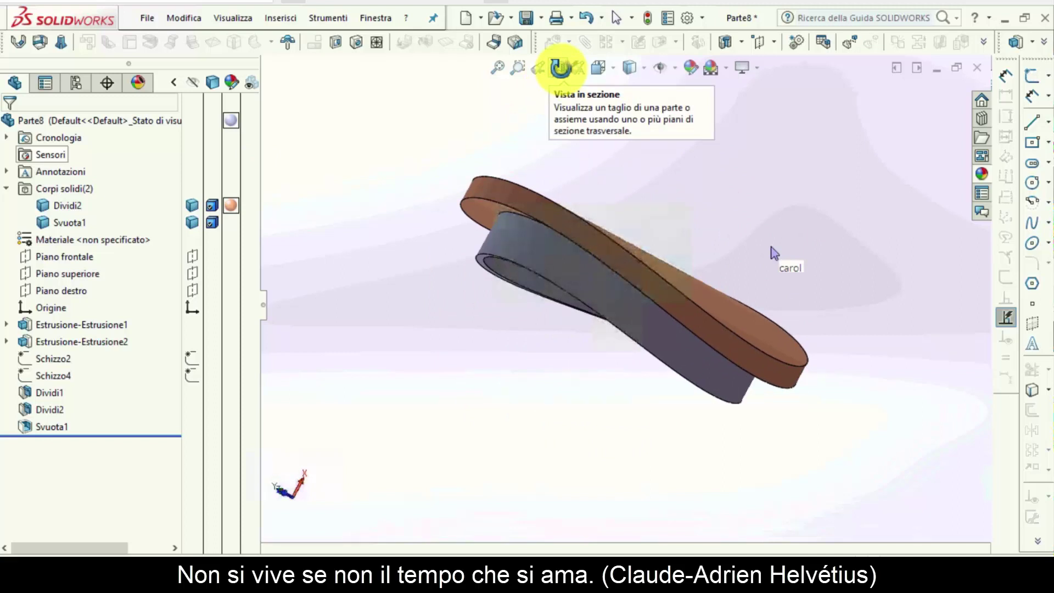
pyautogui.click(560, 67)
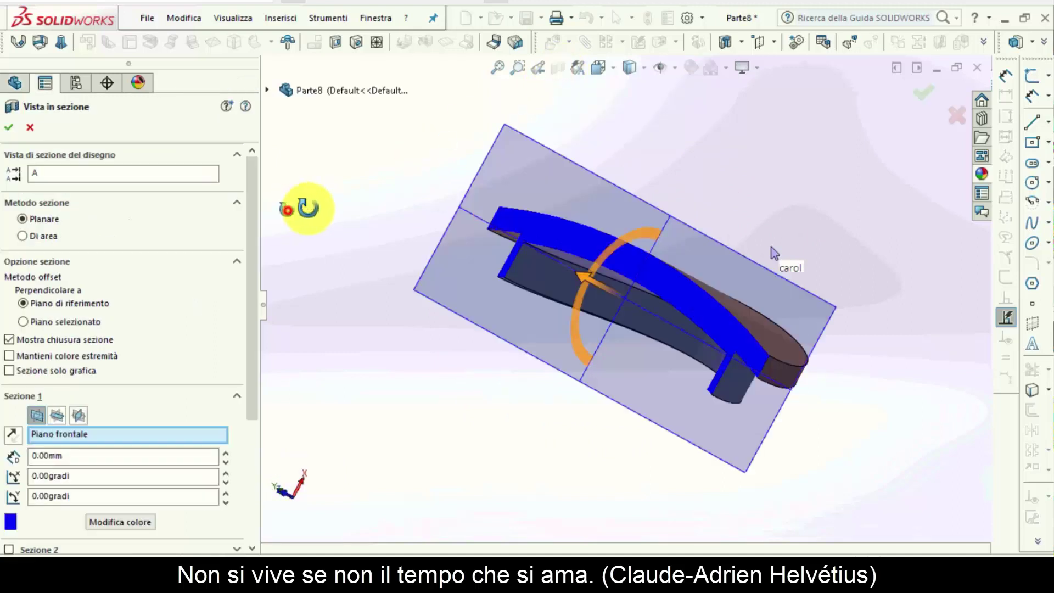
pyautogui.click(952, 121)
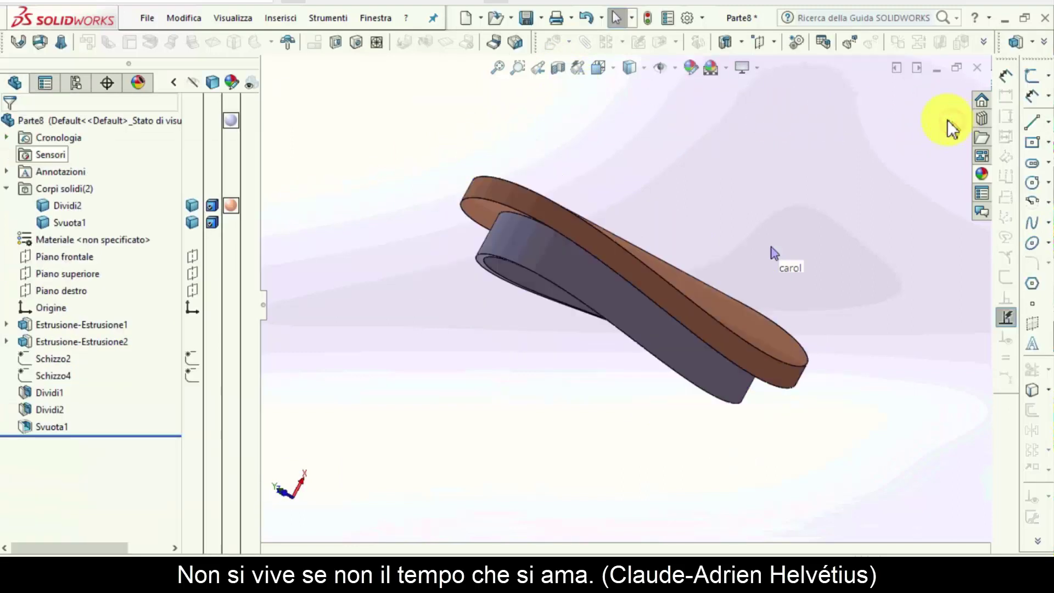
# Step: Edit Schizzo1, change its 132 mm diameter to 160 mm, and exit to rebuild
pyautogui.click(8, 326)
pyautogui.click(72, 343)
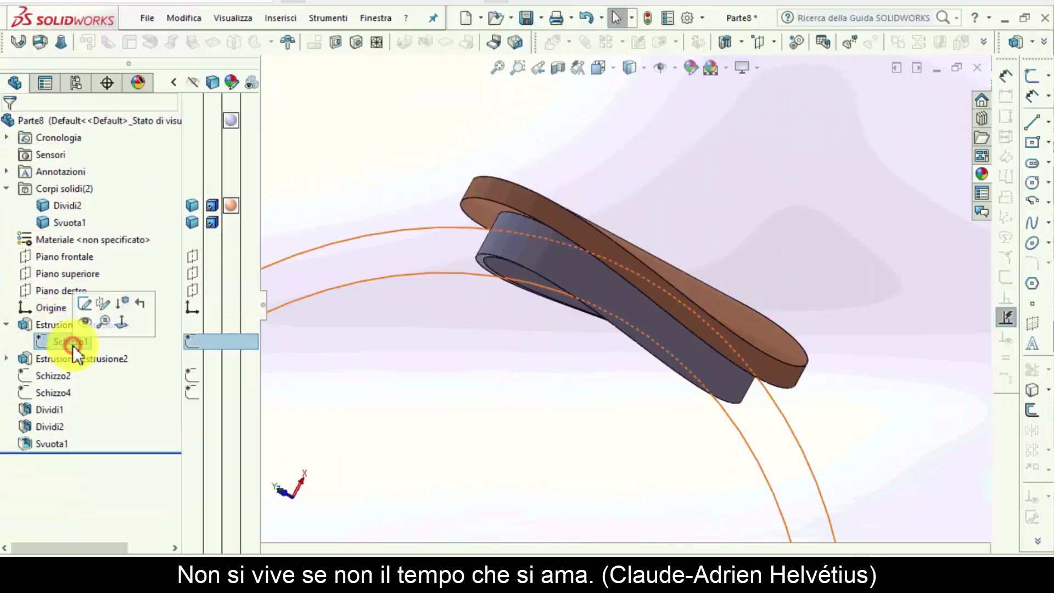
pyautogui.click(85, 302)
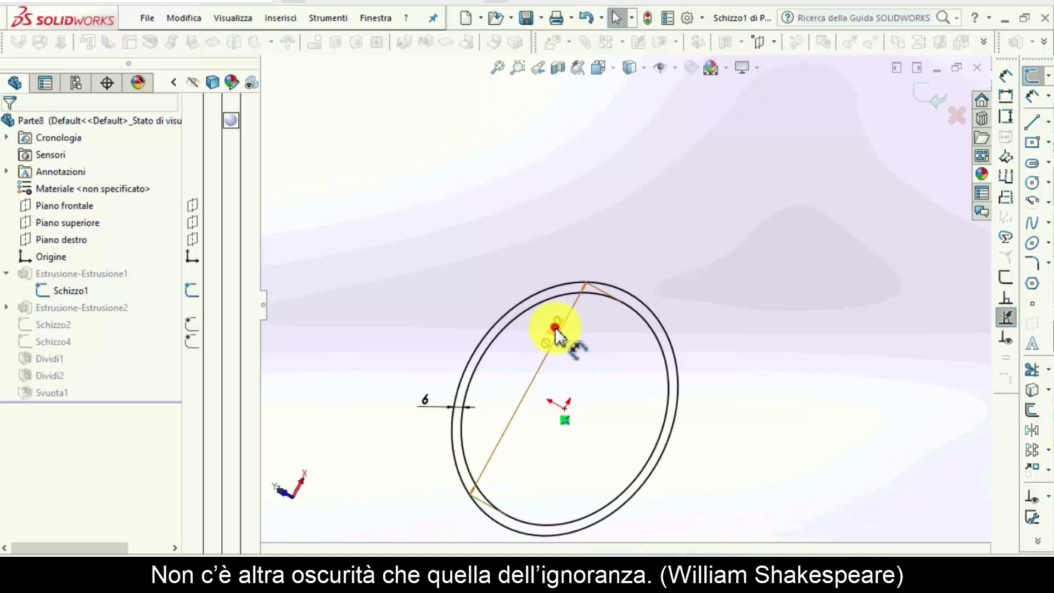
pyautogui.click(555, 327)
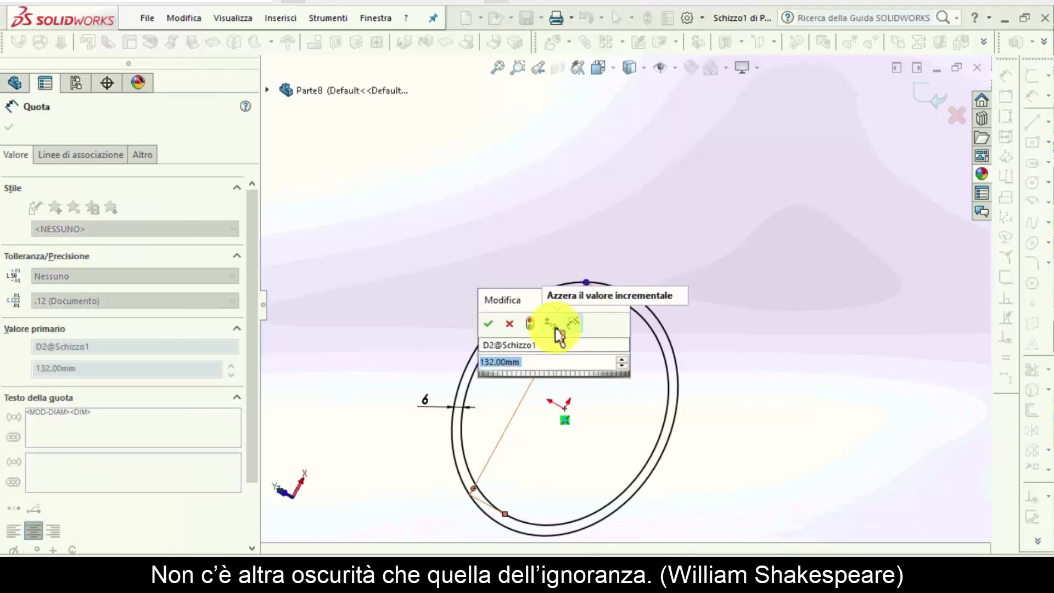
pyautogui.write('160')
pyautogui.press('Return')
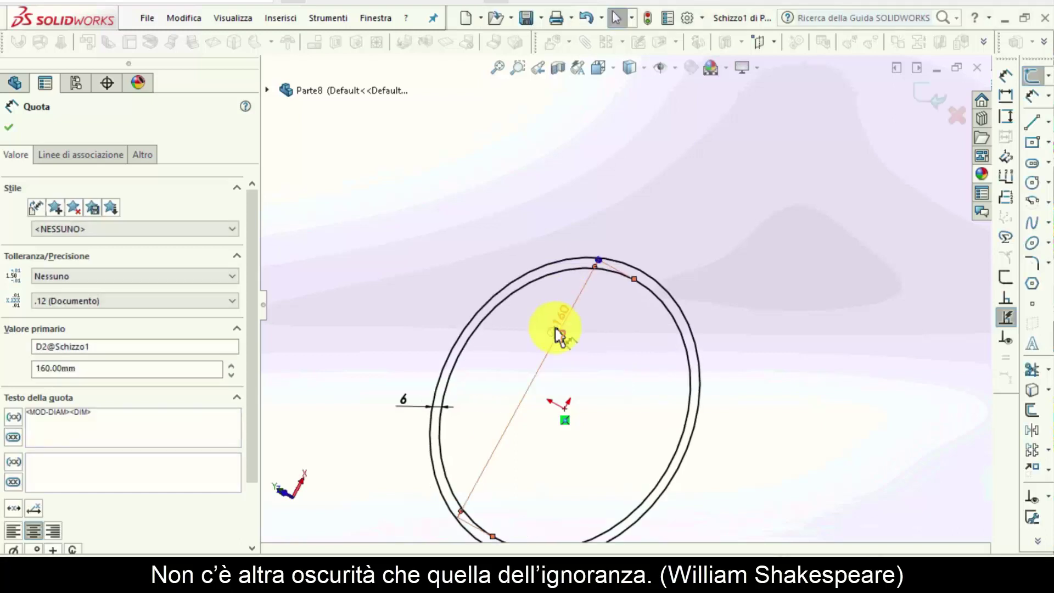
pyautogui.click(10, 128)
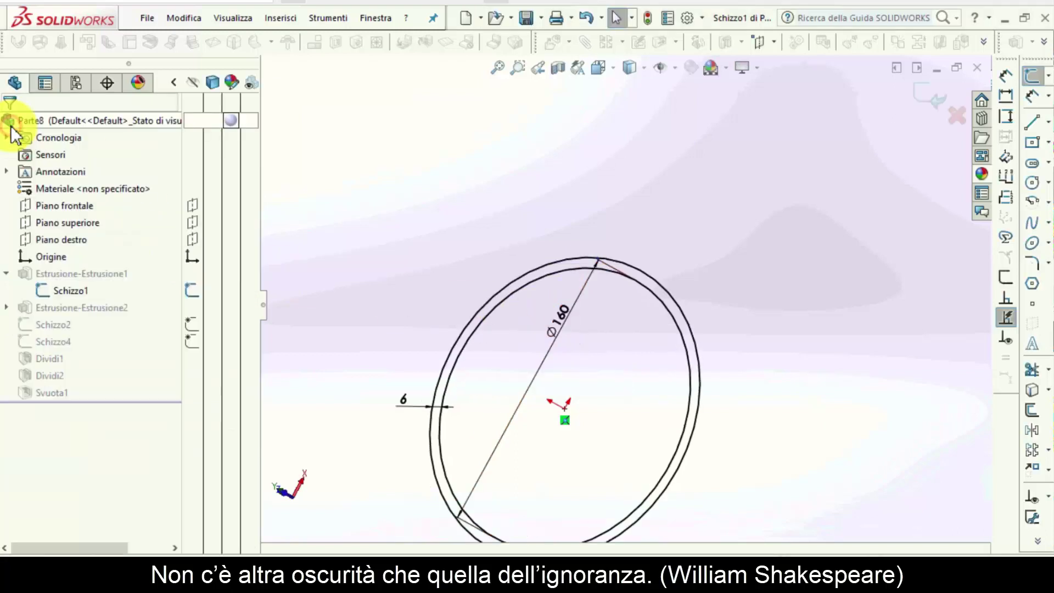
pyautogui.click(933, 97)
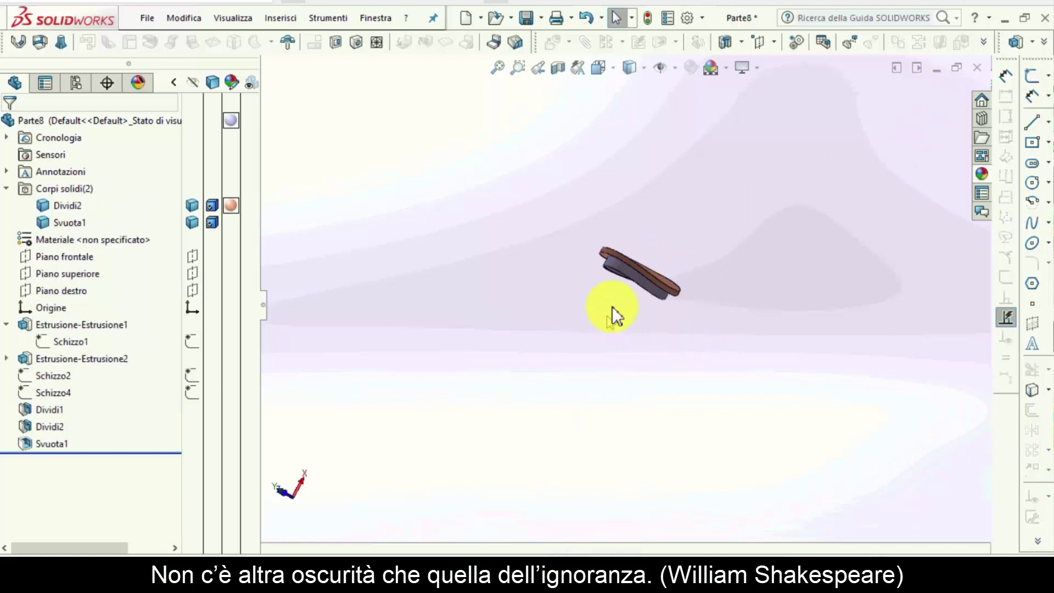
pyautogui.moveTo(612, 306)
pyautogui.mouseDown(button='middle')
pyautogui.moveTo(682, 211)
pyautogui.moveTo(651, 264)
pyautogui.moveTo(587, 294)
pyautogui.moveTo(507, 384)
pyautogui.moveTo(607, 345)
pyautogui.moveTo(610, 301)
pyautogui.moveTo(595, 244)
pyautogui.moveTo(522, 292)
pyautogui.moveTo(477, 249)
pyautogui.moveTo(675, 207)
pyautogui.moveTo(724, 242)
pyautogui.moveTo(732, 275)
pyautogui.moveTo(818, 277)
pyautogui.moveTo(835, 252)
pyautogui.moveTo(821, 214)
pyautogui.moveTo(640, 384)
pyautogui.moveTo(661, 249)
pyautogui.moveTo(516, 324)
pyautogui.moveTo(472, 329)
pyautogui.moveTo(364, 230)
pyautogui.moveTo(372, 254)
pyautogui.mouseUp(button='middle')
pyautogui.moveTo(621, 424)
pyautogui.mouseDown(button='middle')
pyautogui.moveTo(689, 292)
pyautogui.moveTo(617, 212)
pyautogui.moveTo(513, 306)
pyautogui.moveTo(585, 304)
pyautogui.moveTo(668, 278)
pyautogui.moveTo(623, 216)
pyautogui.mouseUp(button='middle')
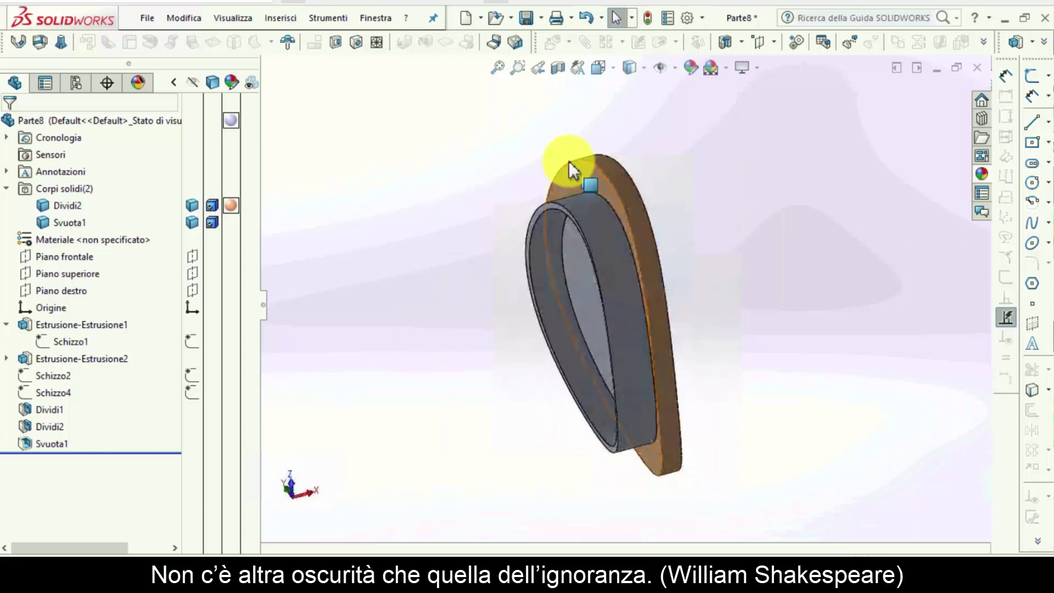
pyautogui.click(585, 173)
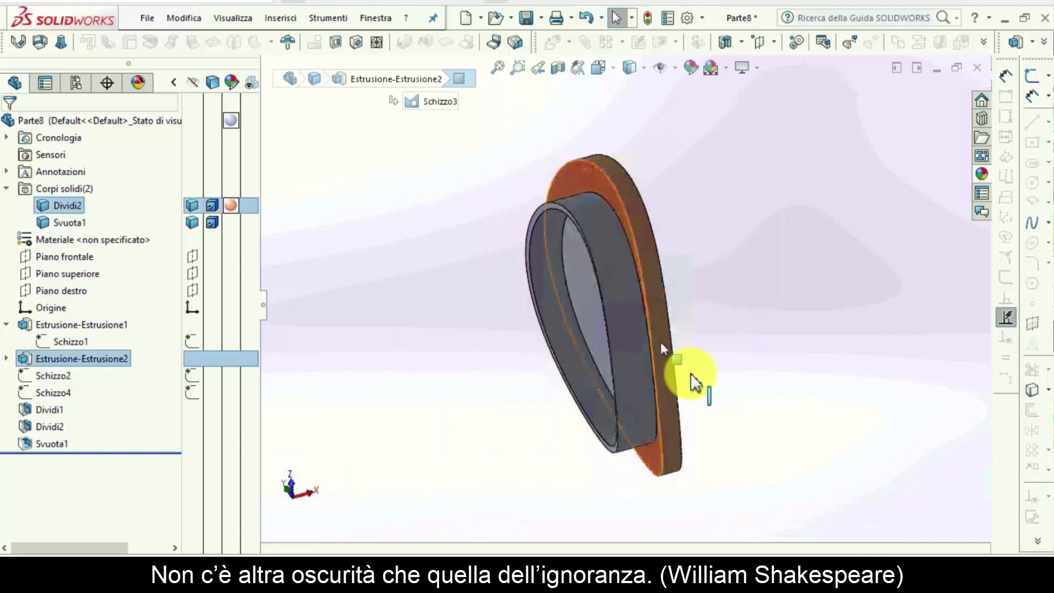
pyautogui.click(706, 354)
pyautogui.moveTo(706, 351)
pyautogui.mouseDown(button='middle')
pyautogui.moveTo(706, 406)
pyautogui.moveTo(727, 428)
pyautogui.moveTo(640, 384)
pyautogui.moveTo(697, 395)
pyautogui.moveTo(800, 447)
pyautogui.moveTo(793, 476)
pyautogui.moveTo(779, 471)
pyautogui.mouseUp(button='middle')
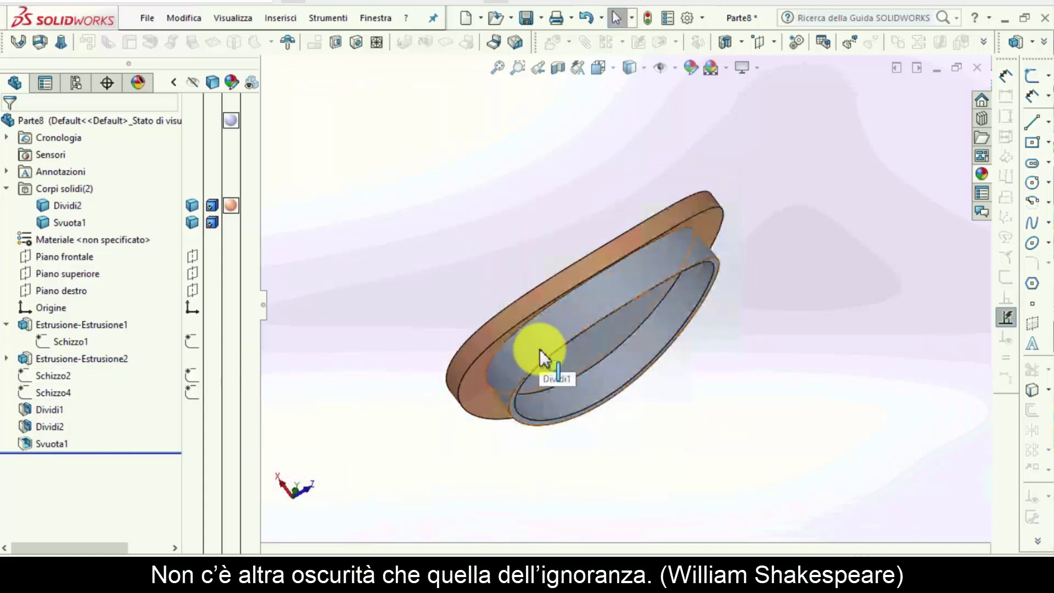
# Step: Reopen sketch Schizzo1 and change the inner circle's Ø160 diameter to Ø120
pyautogui.click(74, 343)
pyautogui.click(87, 300)
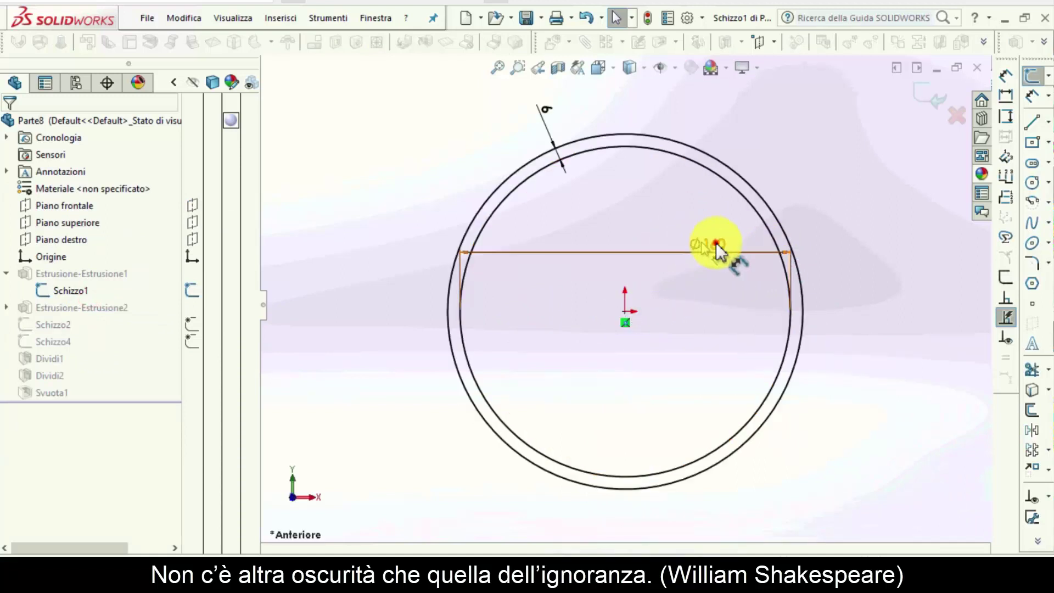
pyautogui.click(707, 245)
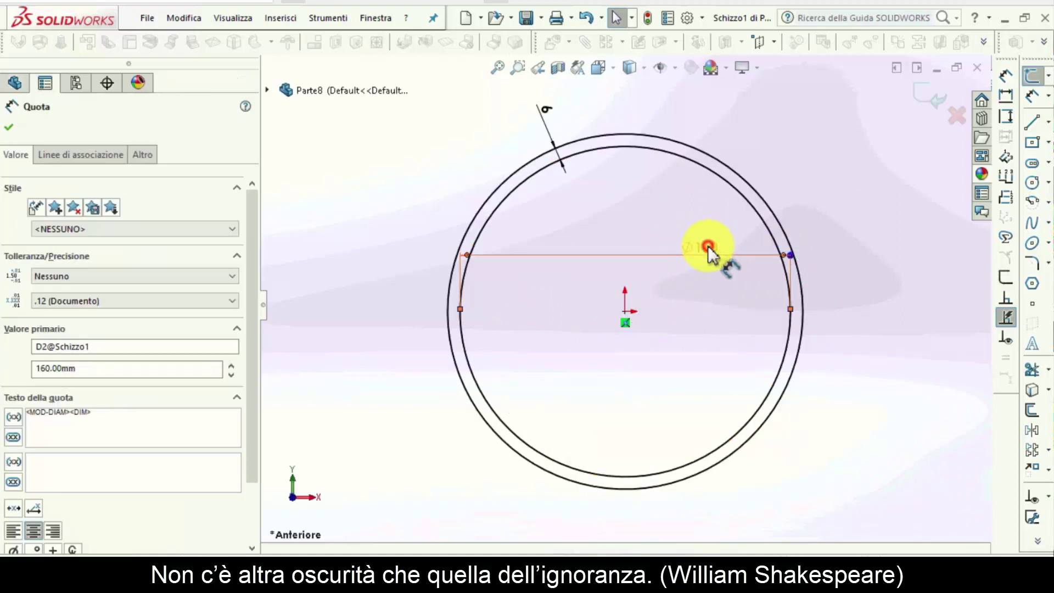
pyautogui.doubleClick(707, 245)
pyautogui.click(707, 246)
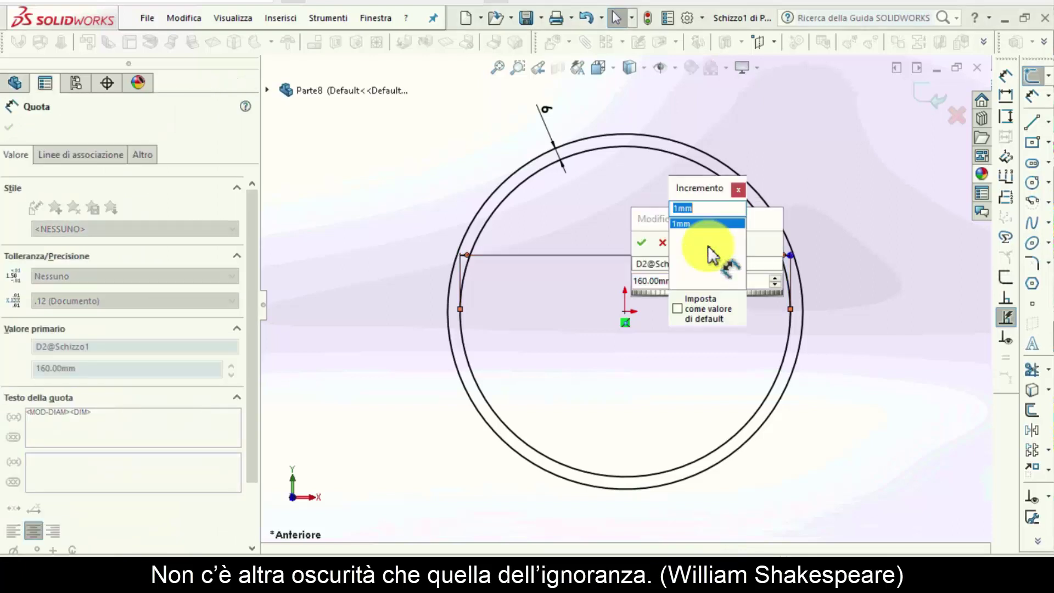
pyautogui.click(524, 272)
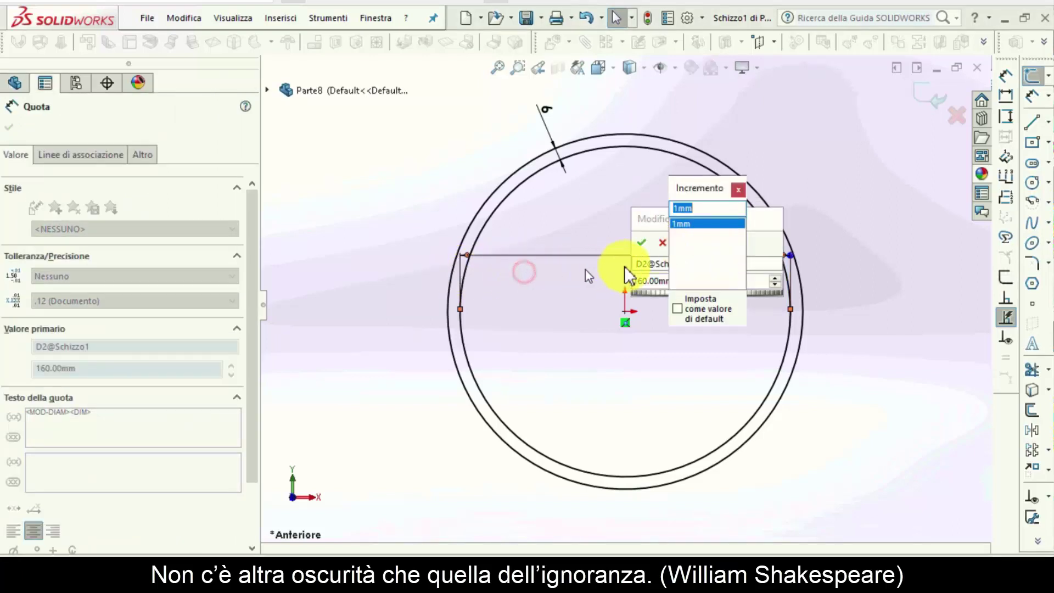
pyautogui.click(737, 186)
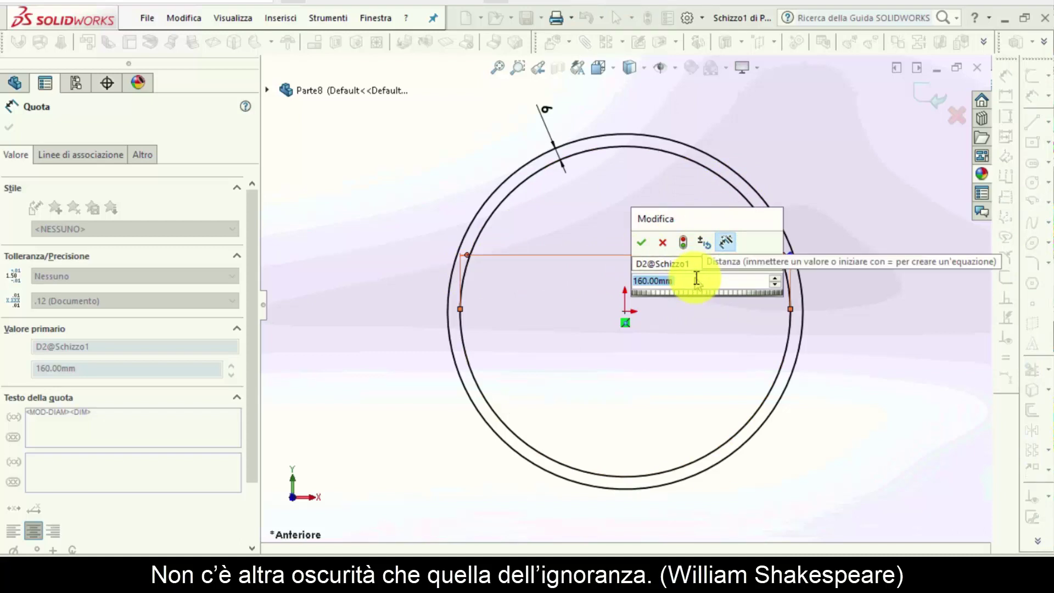
pyautogui.write('120')
pyautogui.press('Return')
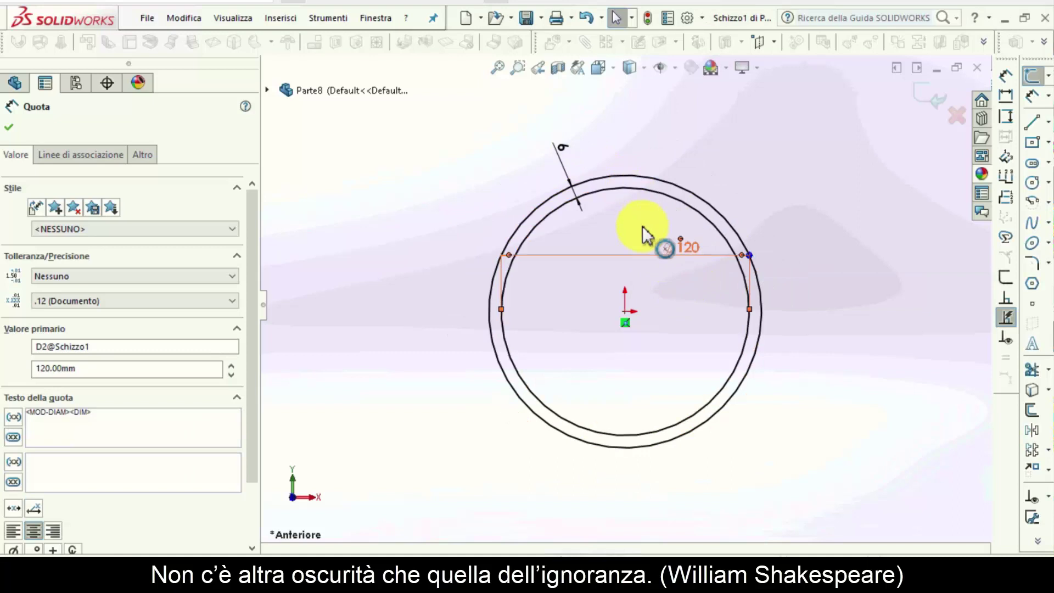
pyautogui.press('Escape')
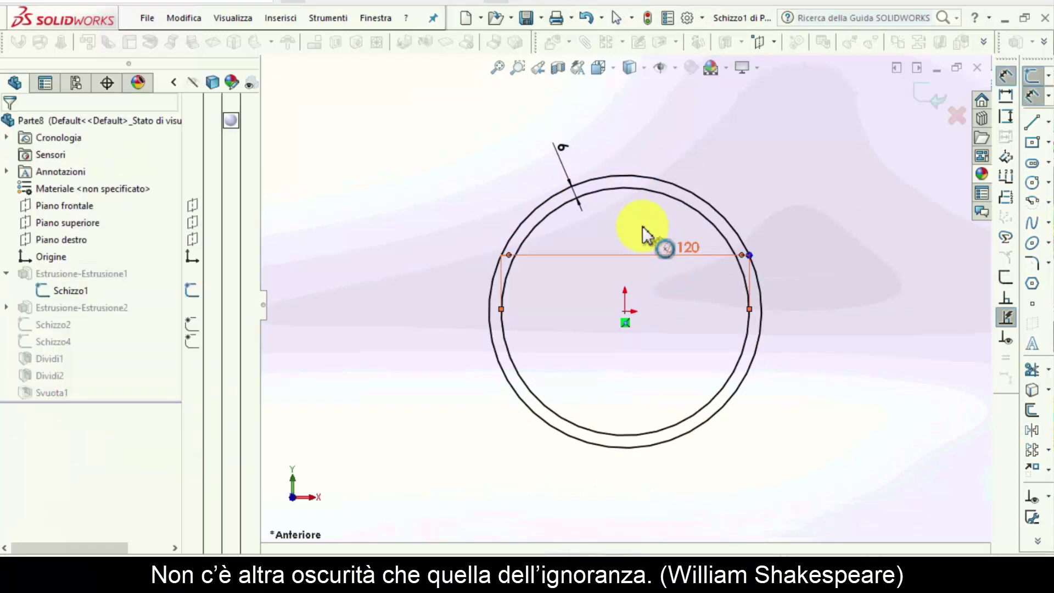
# Step: Dimension the outer circle at Ø132, leaving the 6 mm wall thickness unchanged
pyautogui.click(631, 177)
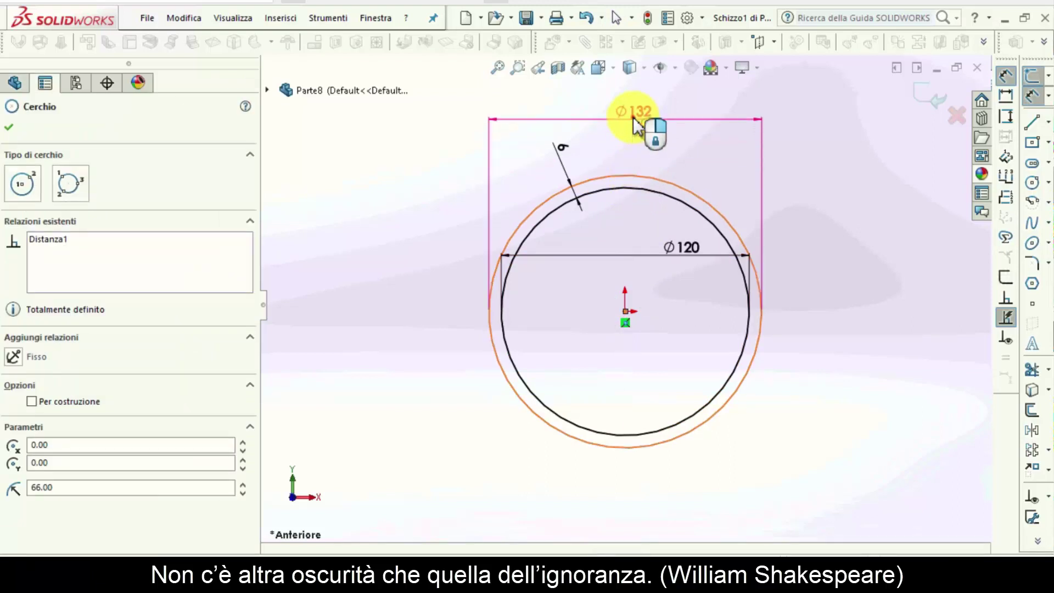
pyautogui.click(633, 117)
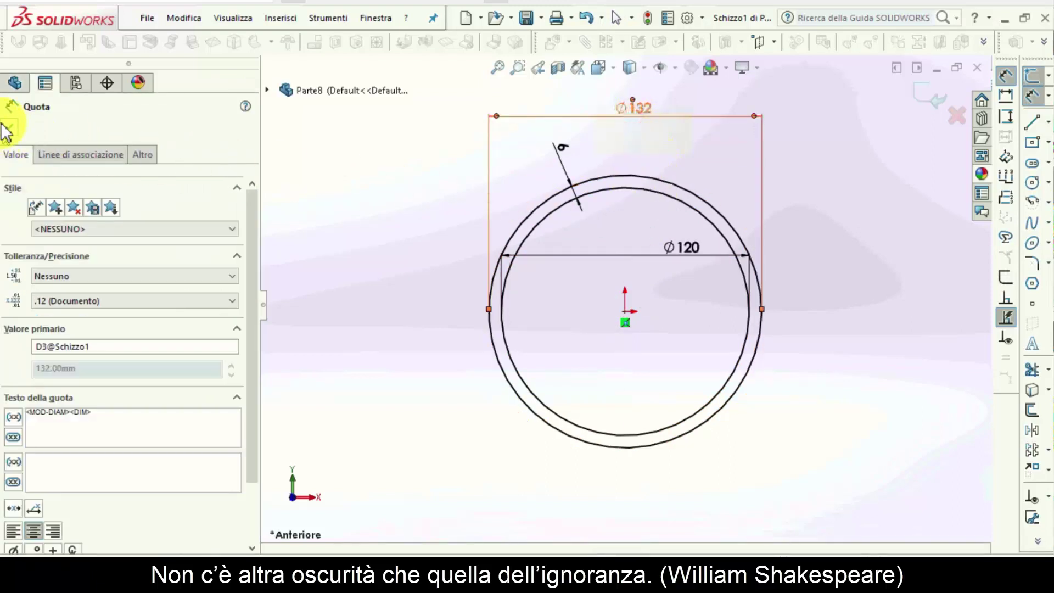
pyautogui.click(643, 109)
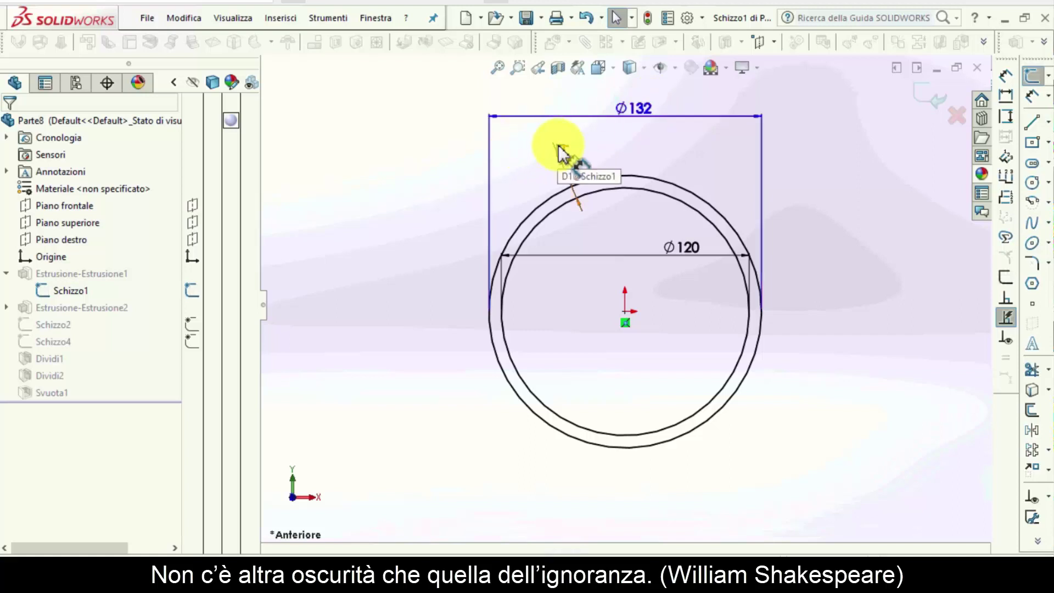
pyautogui.click(558, 147)
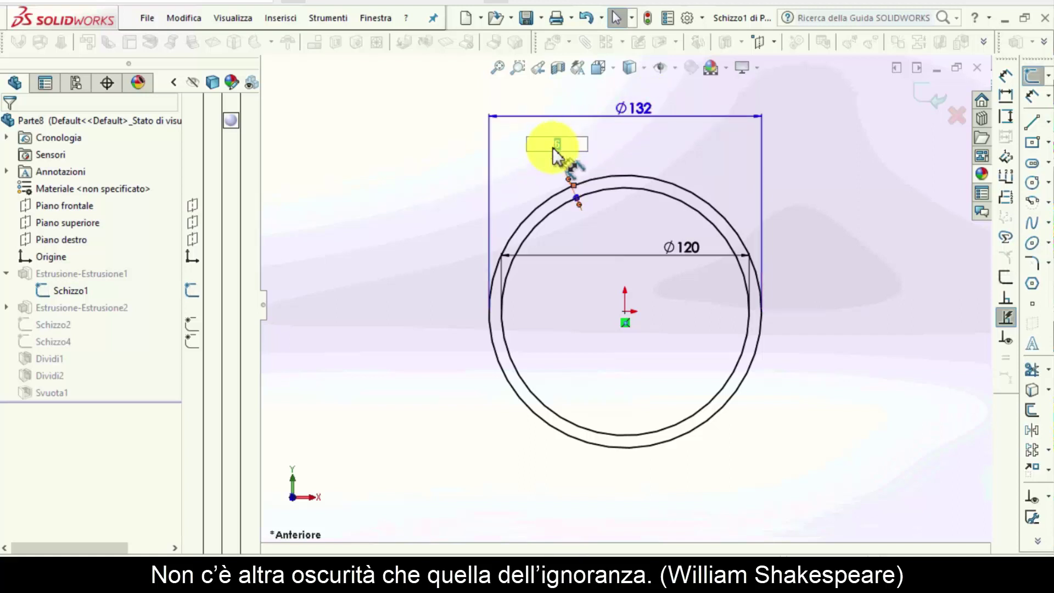
pyautogui.click(655, 113)
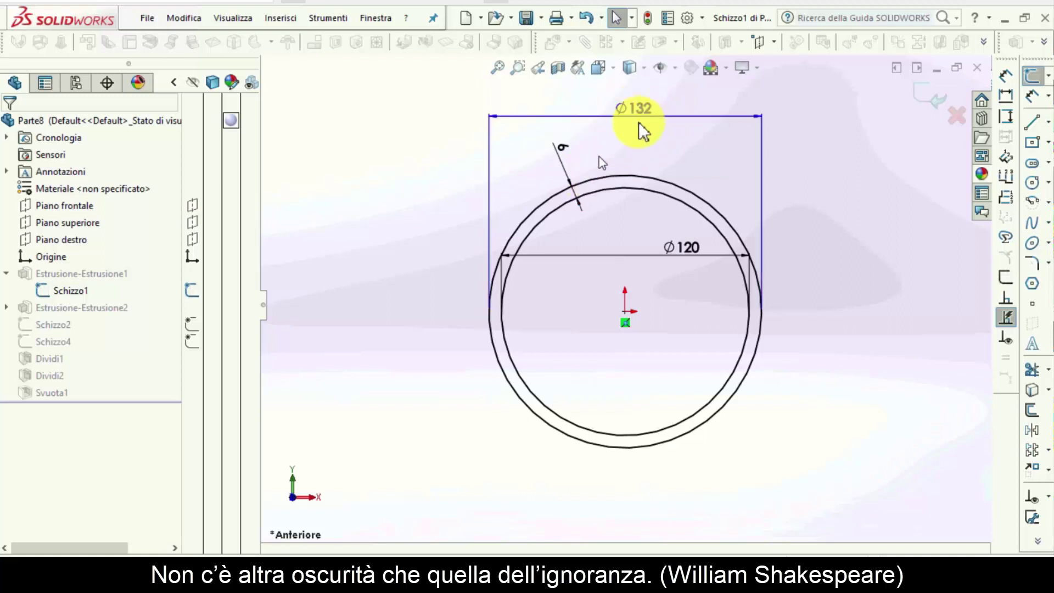
pyautogui.moveTo(642, 116)
pyautogui.mouseDown()
pyautogui.moveTo(626, 182)
pyautogui.moveTo(615, 160)
pyautogui.mouseUp()
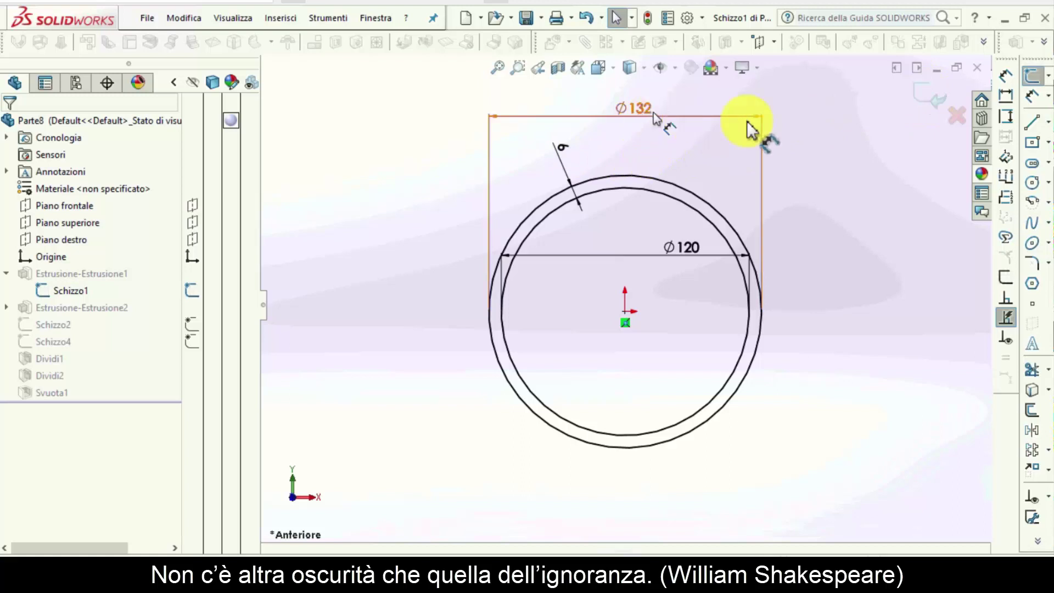
# Step: Exit Schizzo1 and orbit to inspect the resized copper collar and shelled cup
pyautogui.click(925, 91)
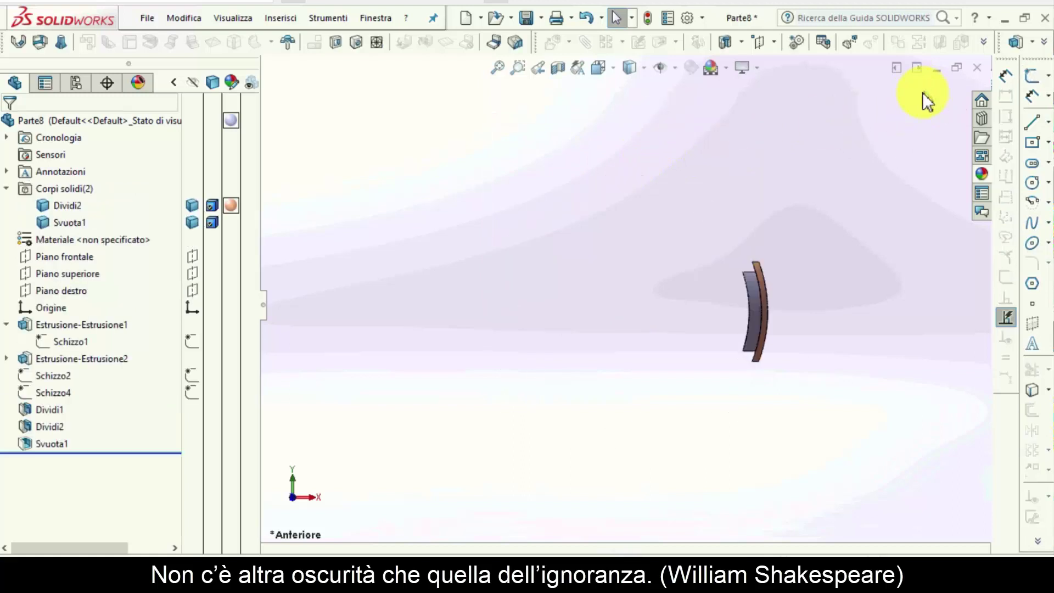
pyautogui.moveTo(689, 234)
pyautogui.mouseDown(button='middle')
pyautogui.moveTo(726, 421)
pyautogui.moveTo(581, 381)
pyautogui.moveTo(508, 292)
pyautogui.moveTo(489, 211)
pyautogui.moveTo(515, 169)
pyautogui.moveTo(522, 211)
pyautogui.moveTo(571, 214)
pyautogui.mouseUp(button='middle')
pyautogui.moveTo(484, 266); pyautogui.dragTo(451, 280, button='middle')
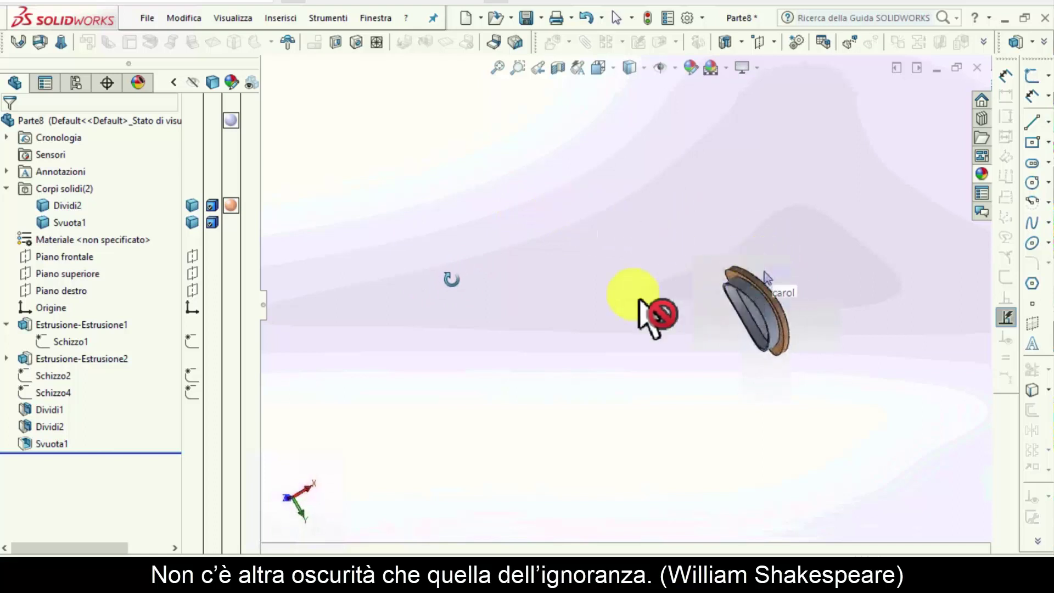
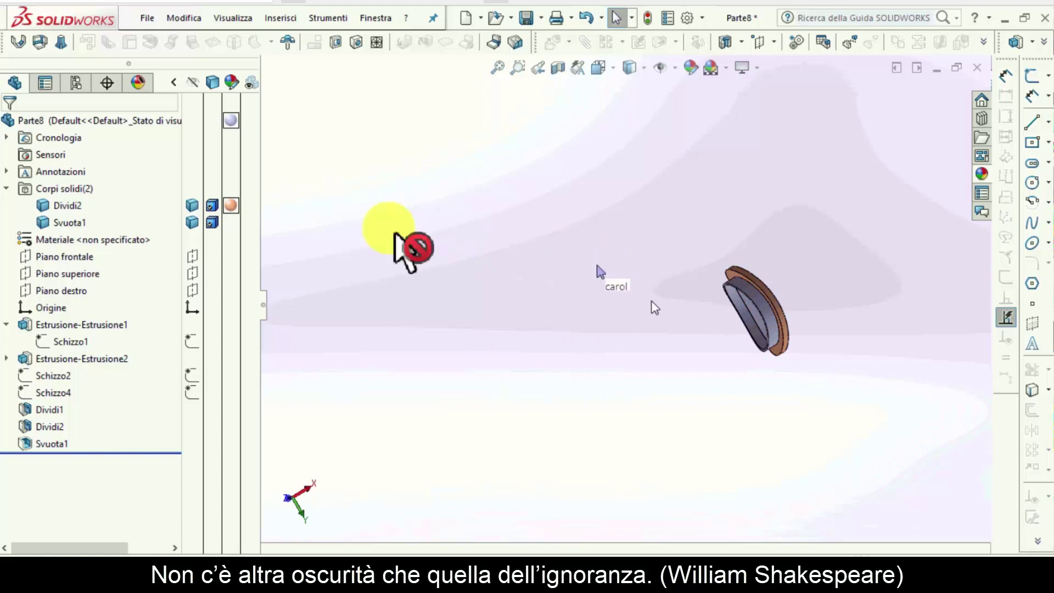
# Step: Orbit the dish and select the Dividi2 and Svuota1 bodies to inspect them
pyautogui.moveTo(653, 305)
pyautogui.mouseDown(button='middle')
pyautogui.moveTo(718, 359)
pyautogui.moveTo(741, 284)
pyautogui.mouseUp(button='middle')
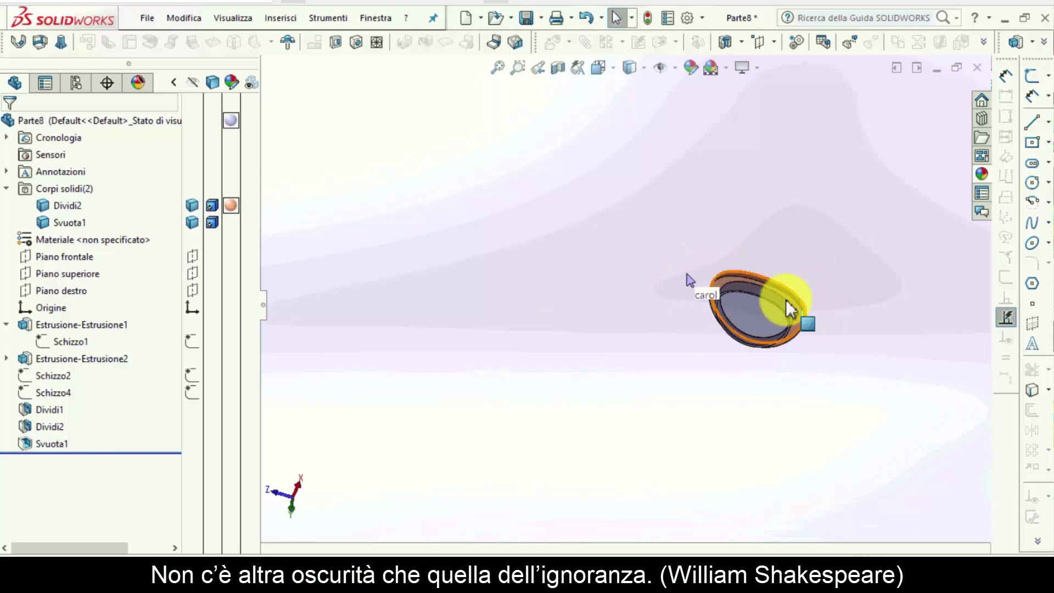
pyautogui.moveTo(787, 305)
pyautogui.mouseDown(button='middle')
pyautogui.moveTo(750, 264)
pyautogui.moveTo(523, 149)
pyautogui.moveTo(623, 216)
pyautogui.moveTo(581, 169)
pyautogui.moveTo(562, 193)
pyautogui.moveTo(639, 210)
pyautogui.moveTo(683, 183)
pyautogui.moveTo(790, 184)
pyautogui.moveTo(791, 346)
pyautogui.mouseUp(button='middle')
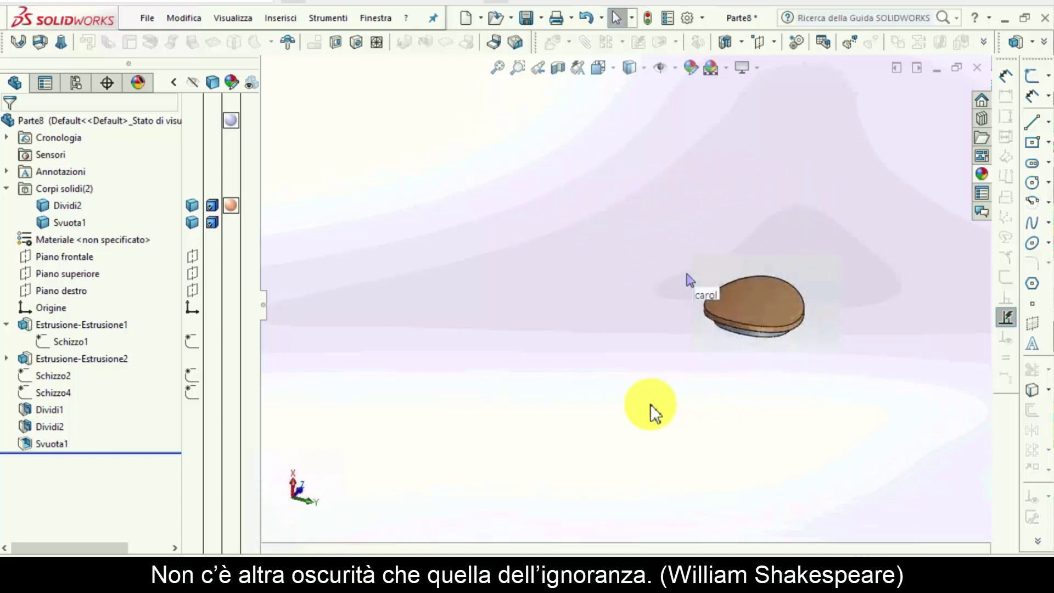
pyautogui.moveTo(699, 341)
pyautogui.mouseDown(button='middle')
pyautogui.moveTo(764, 215)
pyautogui.moveTo(748, 306)
pyautogui.moveTo(682, 306)
pyautogui.mouseUp(button='middle')
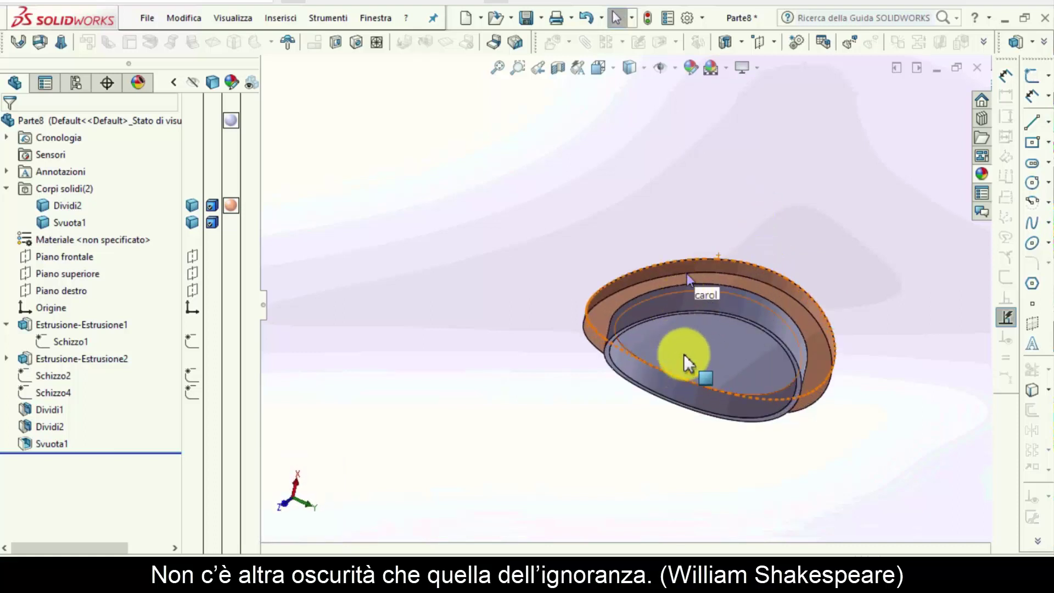
pyautogui.moveTo(685, 362)
pyautogui.mouseDown(button='middle')
pyautogui.moveTo(717, 254)
pyautogui.moveTo(644, 381)
pyautogui.moveTo(666, 416)
pyautogui.moveTo(692, 317)
pyautogui.moveTo(65, 207)
pyautogui.mouseUp(button='middle')
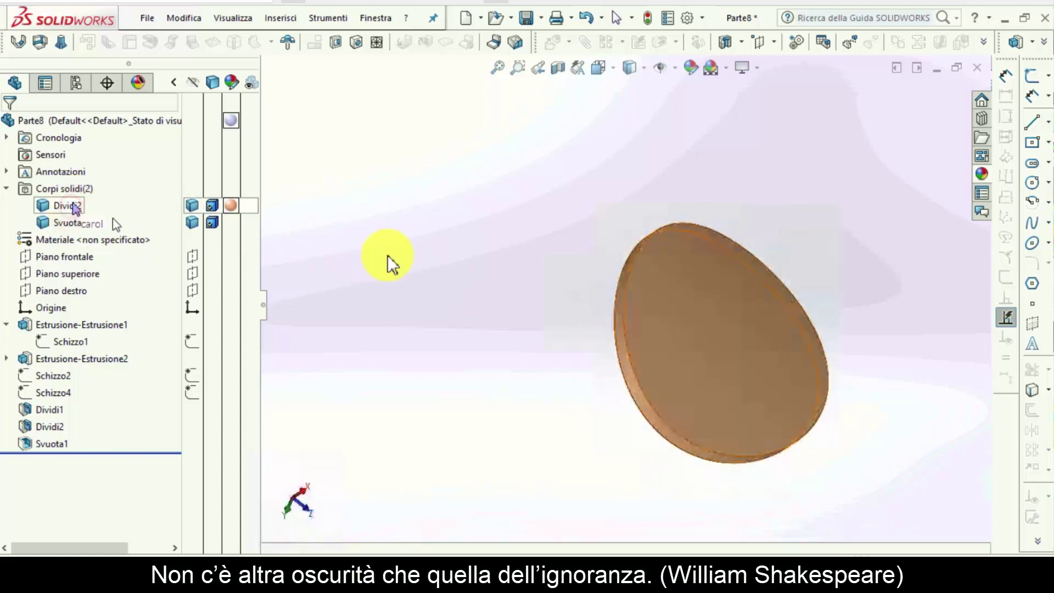
pyautogui.moveTo(389, 264)
pyautogui.mouseDown(button='middle')
pyautogui.moveTo(461, 259)
pyautogui.moveTo(115, 229)
pyautogui.moveTo(58, 207)
pyautogui.mouseUp(button='middle')
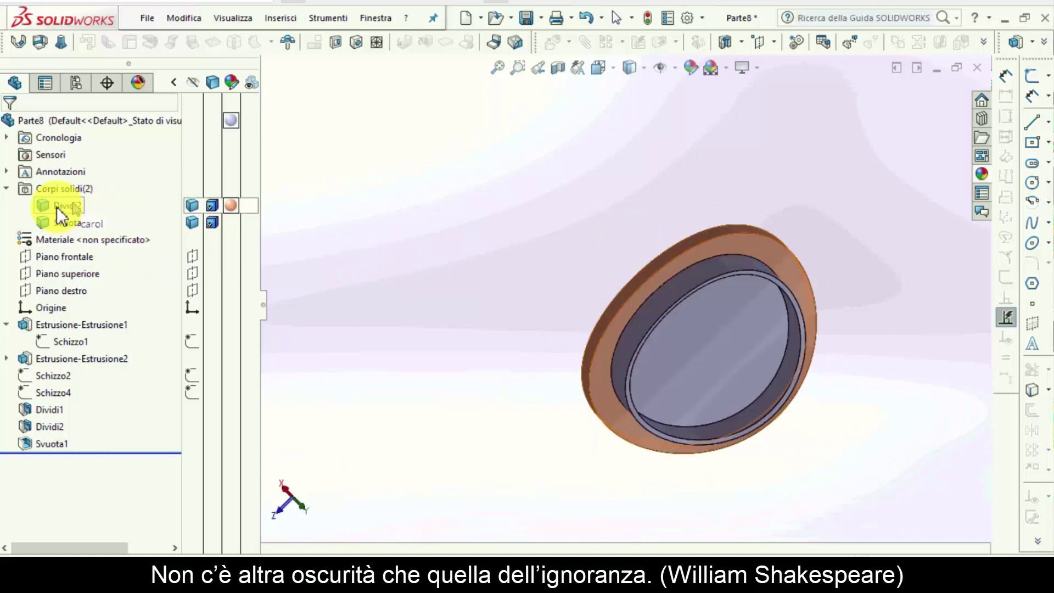
pyautogui.click(57, 207)
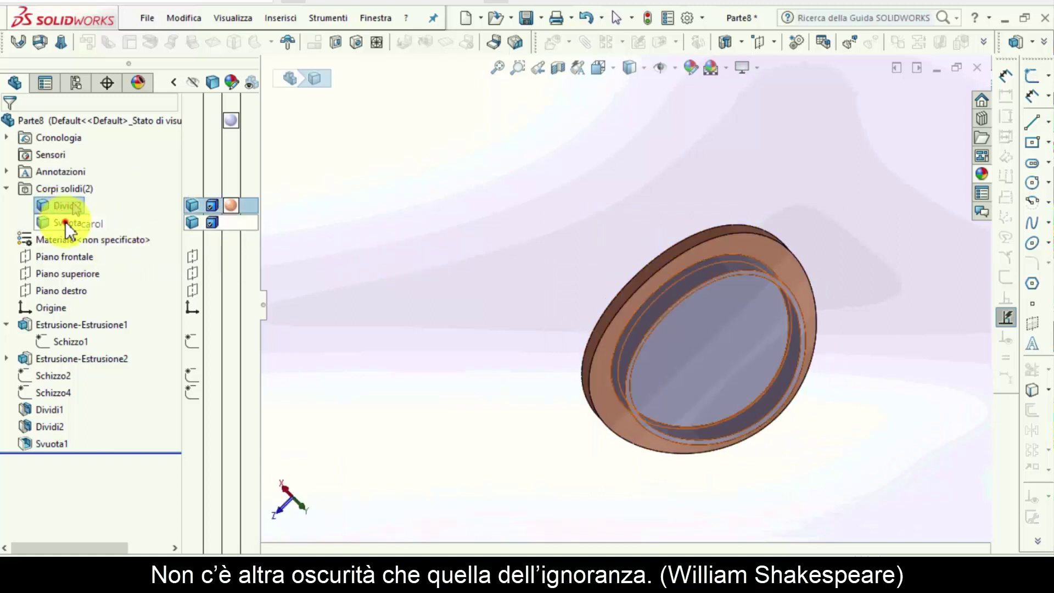
pyautogui.keyDown('ctrl'); pyautogui.click(65, 221); pyautogui.keyUp('ctrl')
pyautogui.rightClick(65, 221)
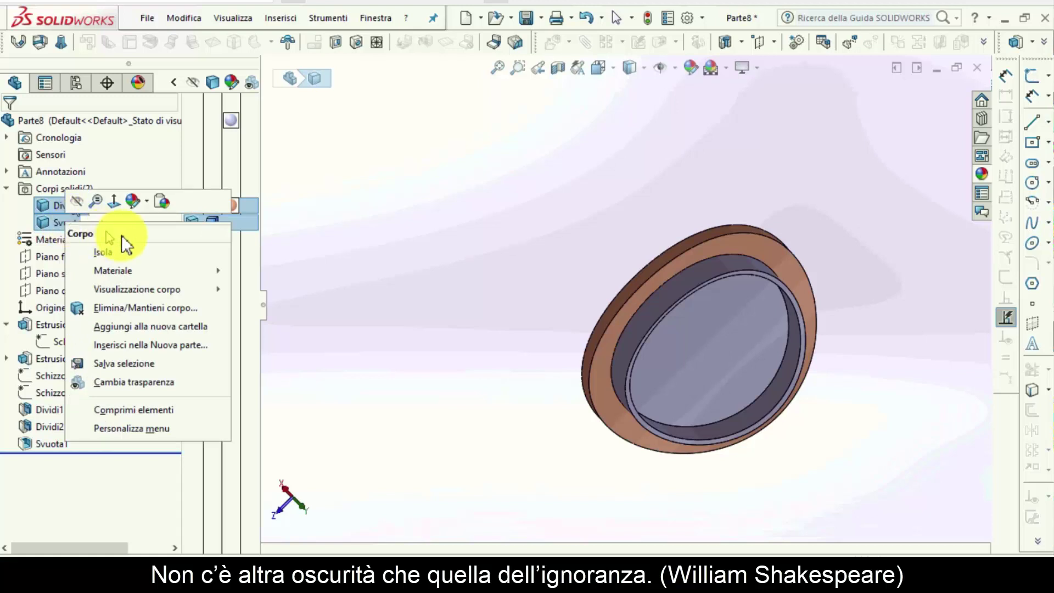
pyautogui.click(349, 303)
pyautogui.moveTo(419, 287)
pyautogui.mouseDown(button='middle')
pyautogui.moveTo(536, 205)
pyautogui.moveTo(515, 163)
pyautogui.moveTo(292, 18)
pyautogui.mouseUp(button='middle')
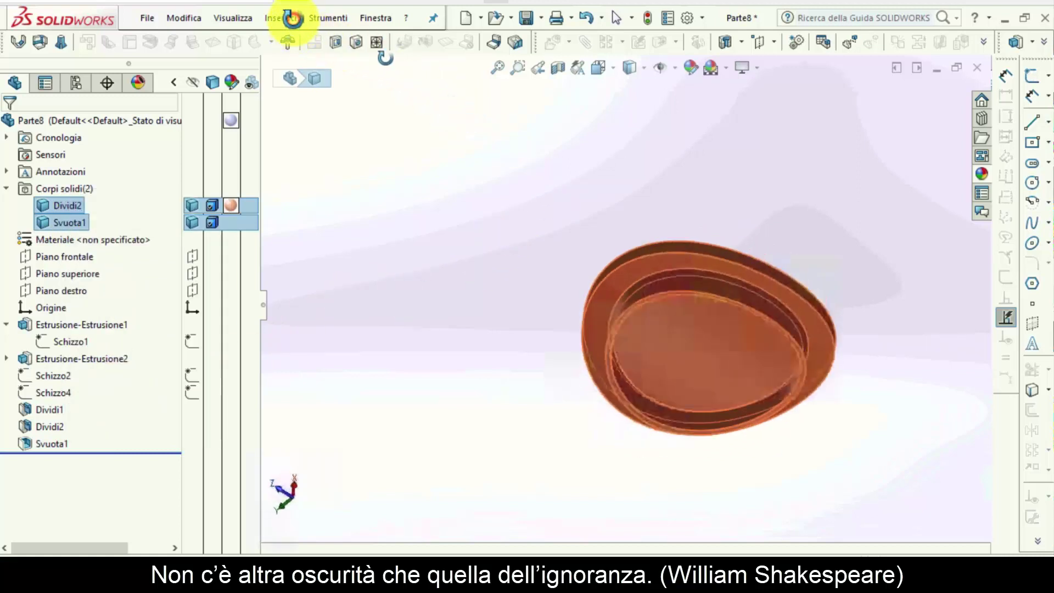
# Step: Combine Svuota1 and Dividi2 with an Abbina feature set to Aggiungi
pyautogui.click(292, 18)
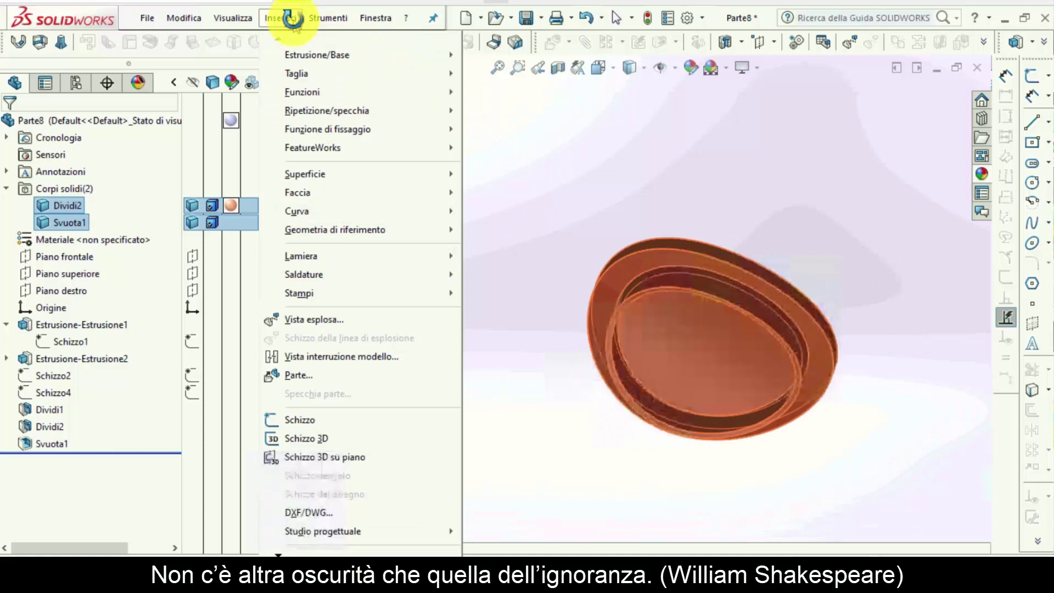
pyautogui.click(318, 94)
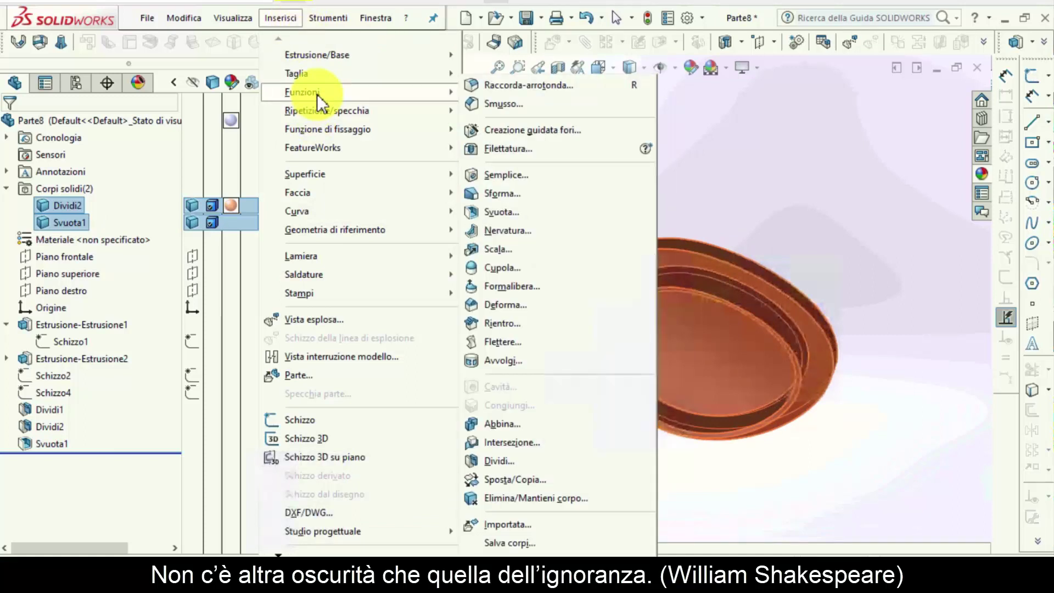
pyautogui.click(522, 424)
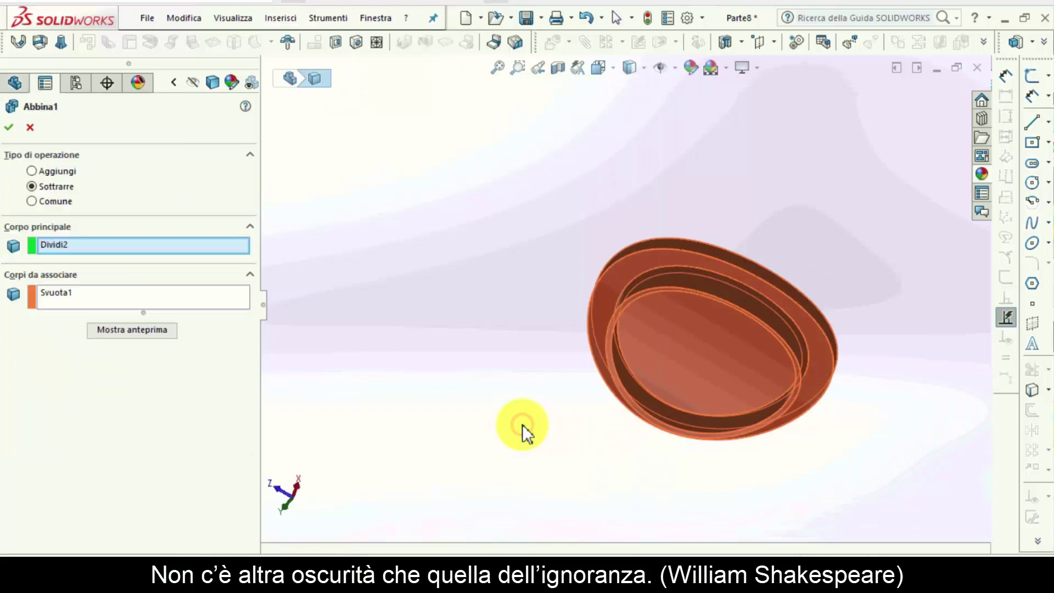
pyautogui.click(64, 171)
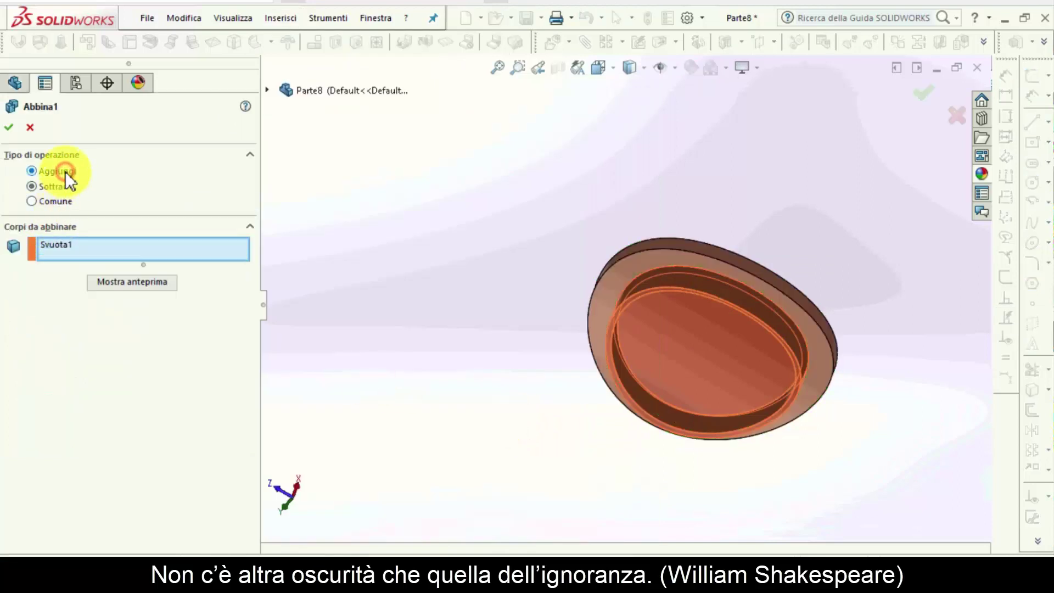
pyautogui.click(90, 244)
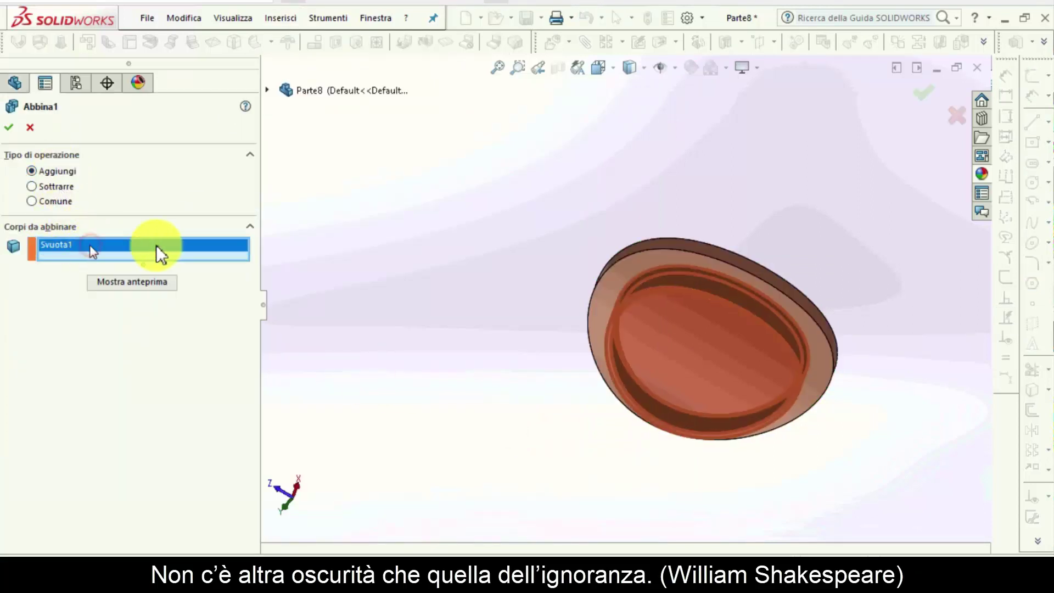
pyautogui.click(628, 270)
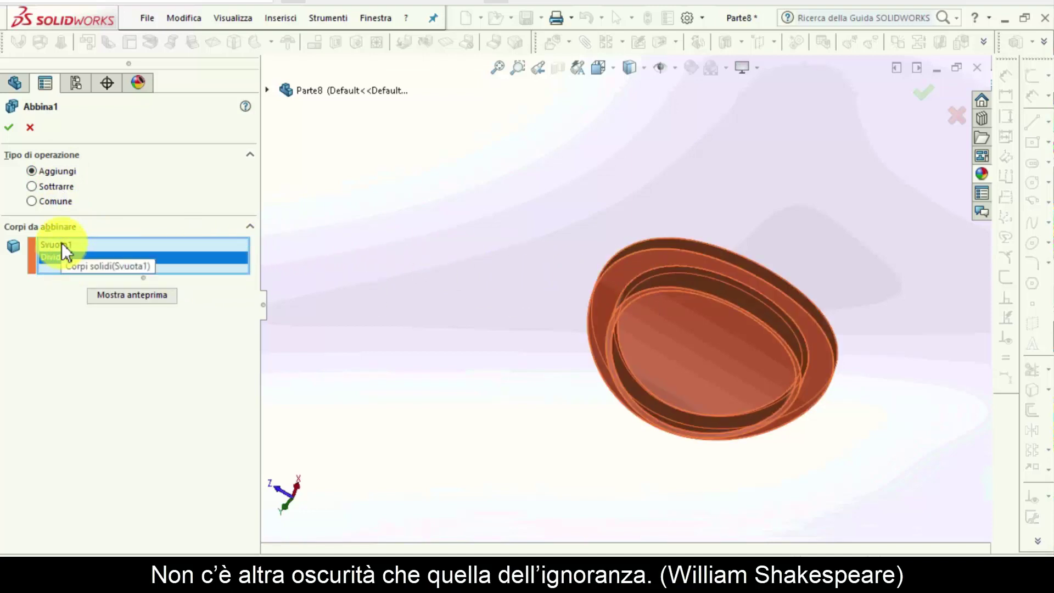
pyautogui.click(61, 243)
pyautogui.click(53, 254)
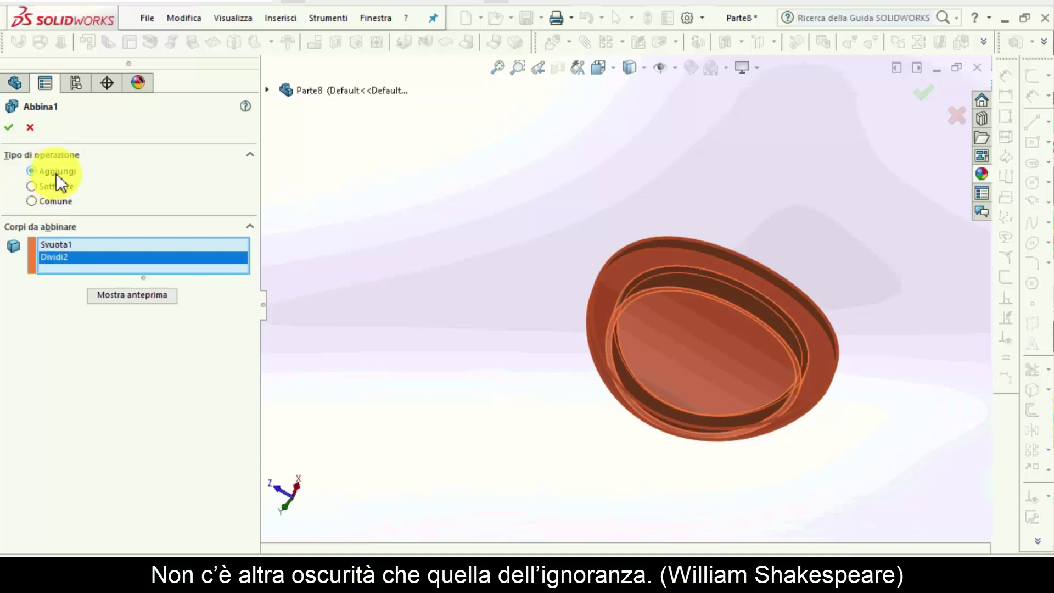
pyautogui.click(14, 127)
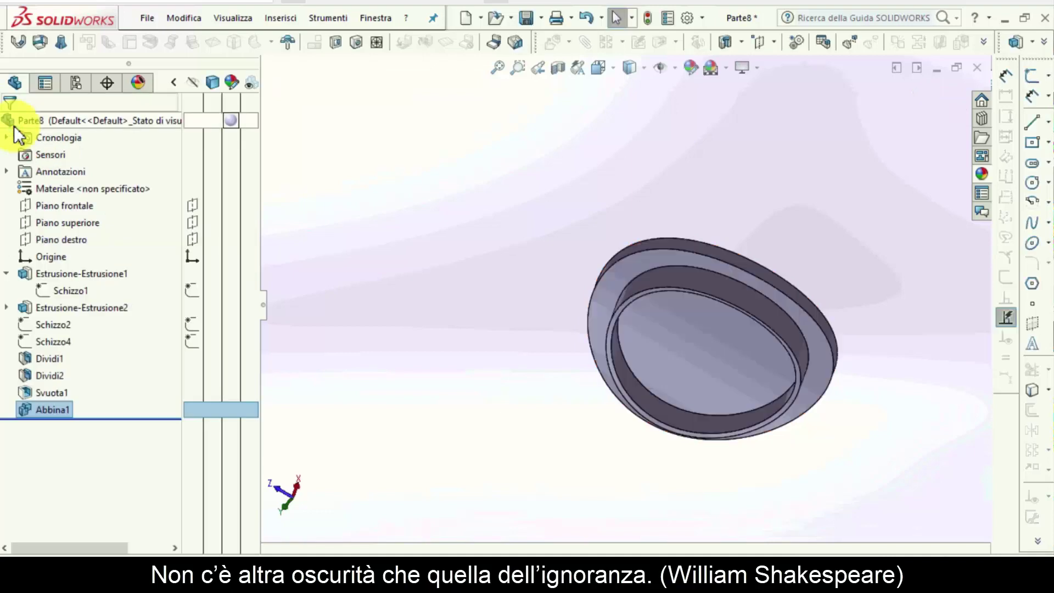
# Step: Section the cap on Piano frontale with a flipped direction, then view the cut profile end-on
pyautogui.click(390, 205)
pyautogui.moveTo(498, 262)
pyautogui.mouseDown(button='middle')
pyautogui.moveTo(447, 302)
pyautogui.moveTo(371, 299)
pyautogui.moveTo(357, 235)
pyautogui.moveTo(376, 192)
pyautogui.mouseUp(button='middle')
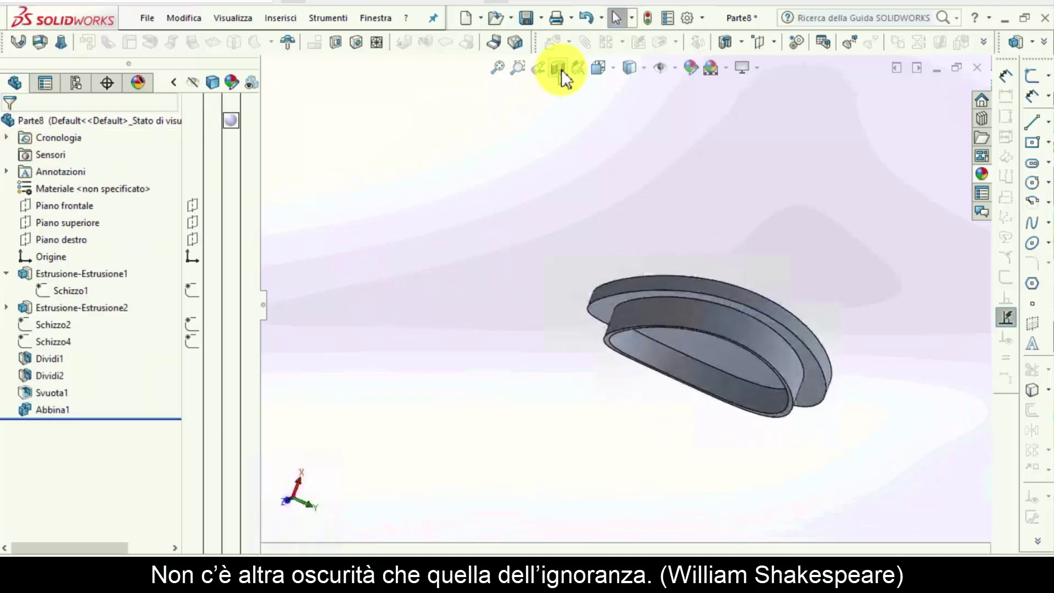
pyautogui.click(68, 209)
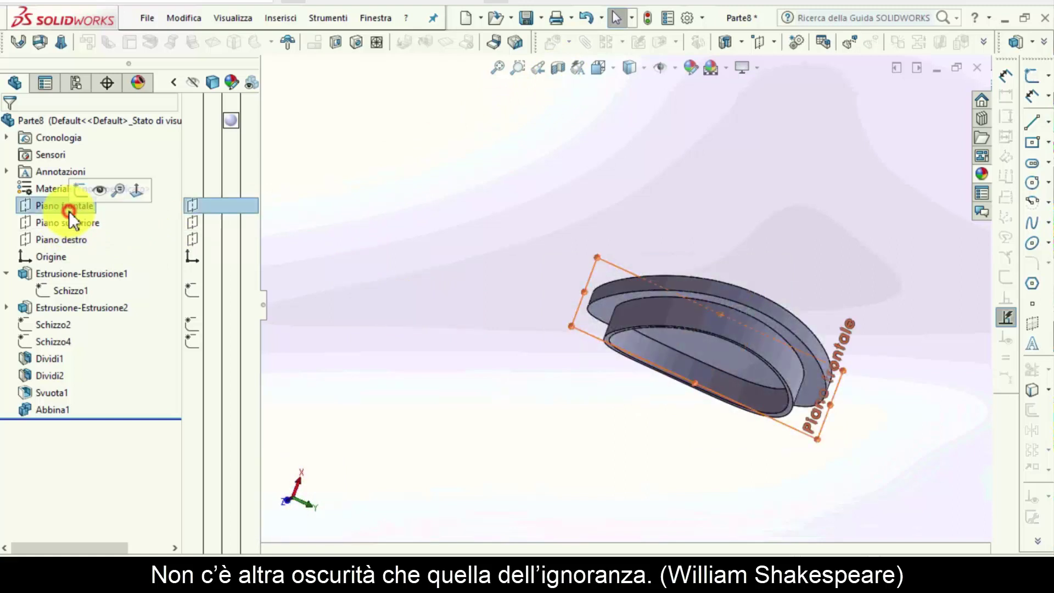
pyautogui.click(558, 69)
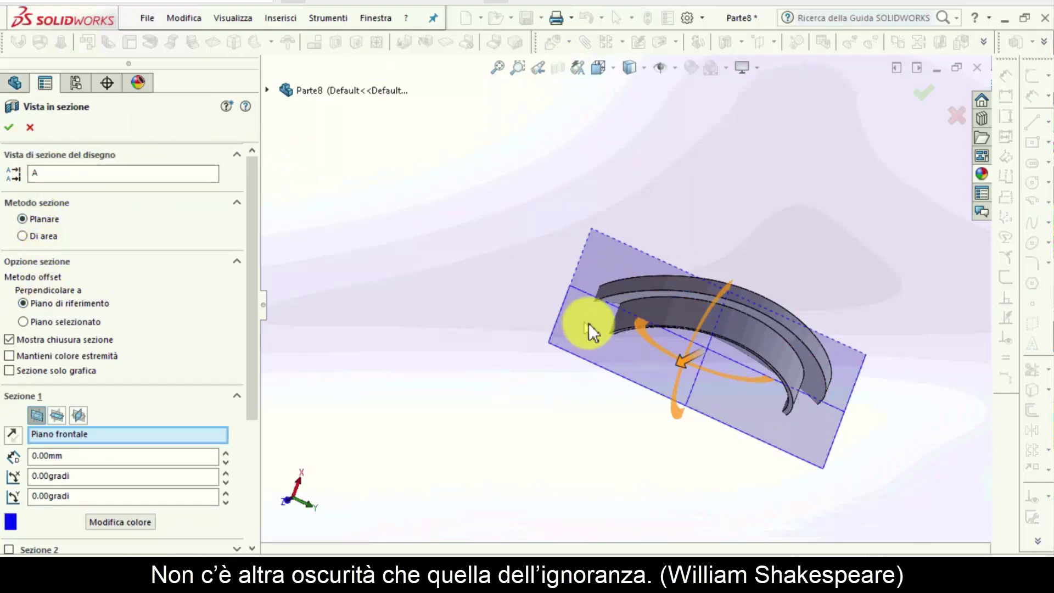
pyautogui.click(14, 433)
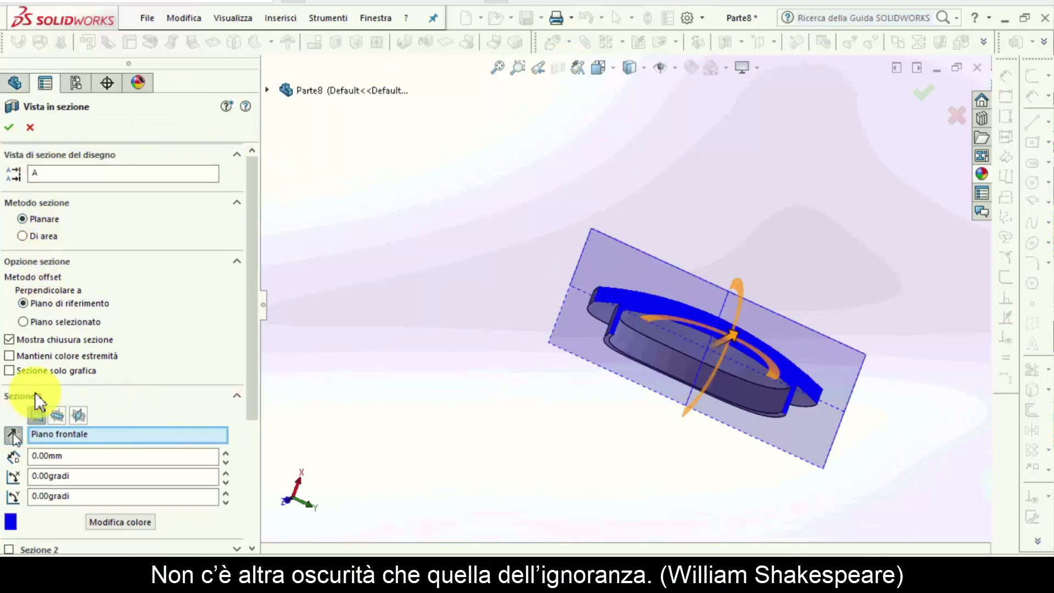
pyautogui.click(14, 127)
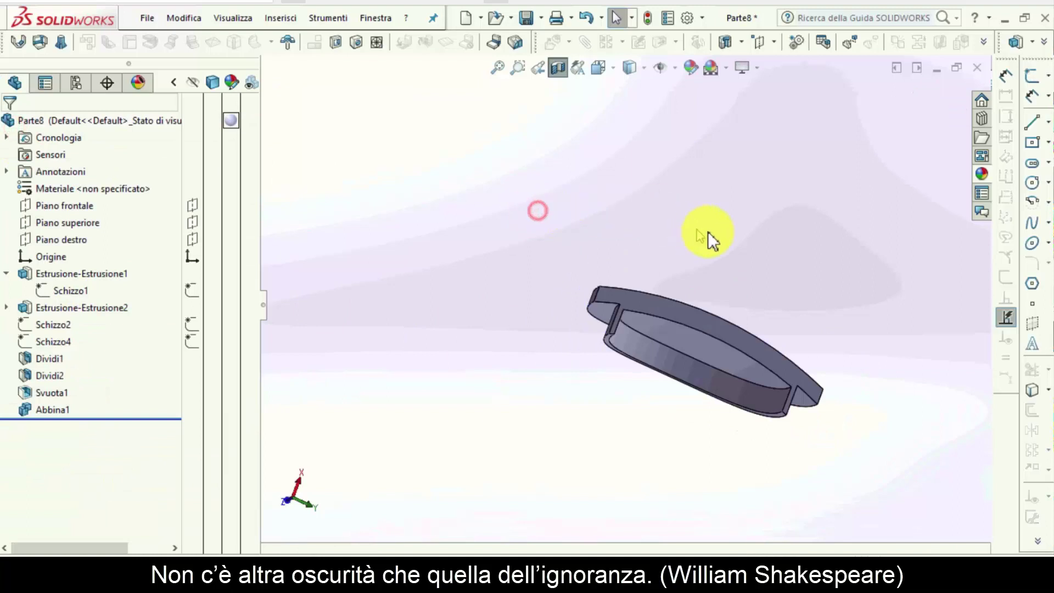
pyautogui.moveTo(708, 242)
pyautogui.mouseDown(button='middle')
pyautogui.moveTo(730, 278)
pyautogui.moveTo(698, 329)
pyautogui.moveTo(656, 287)
pyautogui.moveTo(617, 357)
pyautogui.mouseUp(button='middle')
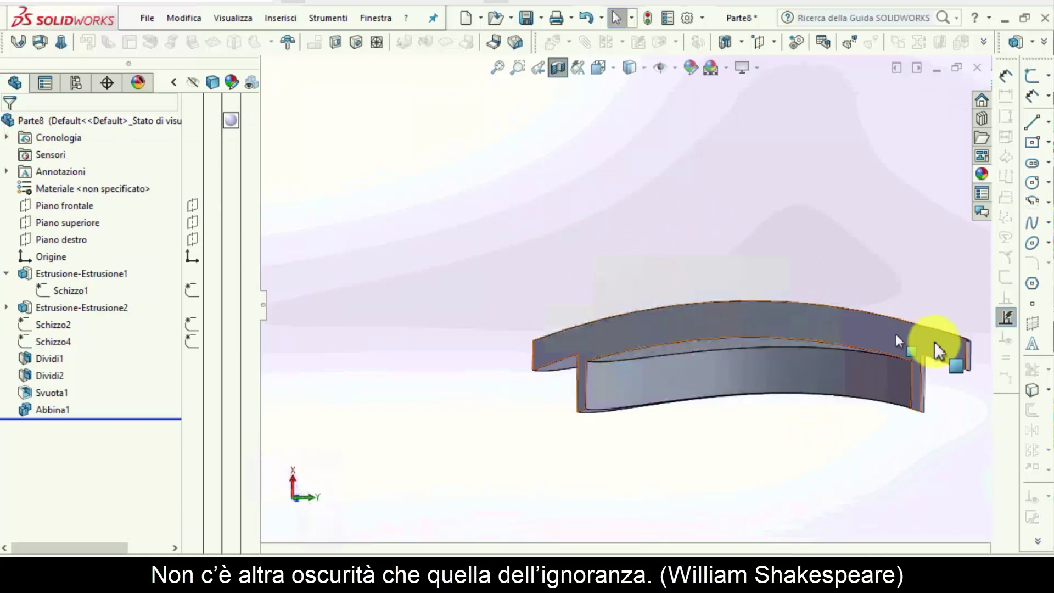
pyautogui.moveTo(912, 377)
pyautogui.mouseDown(button='middle')
pyautogui.moveTo(762, 450)
pyautogui.moveTo(701, 453)
pyautogui.moveTo(707, 392)
pyautogui.moveTo(625, 383)
pyautogui.mouseUp(button='middle')
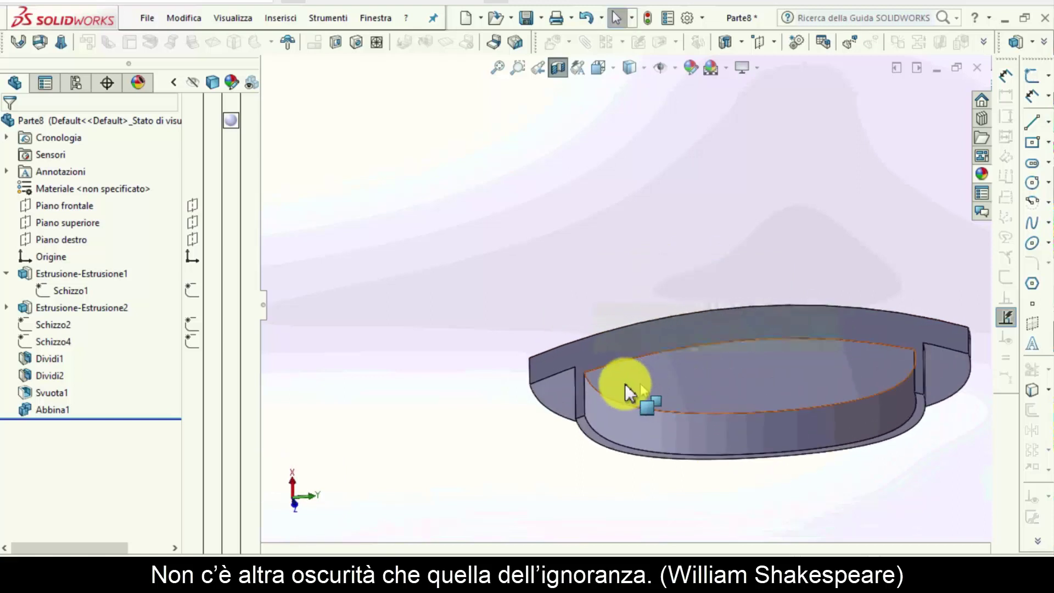
# Step: Turn off the section view and fillet the inner rim edge with a 0.5 mm radius
pyautogui.click(560, 67)
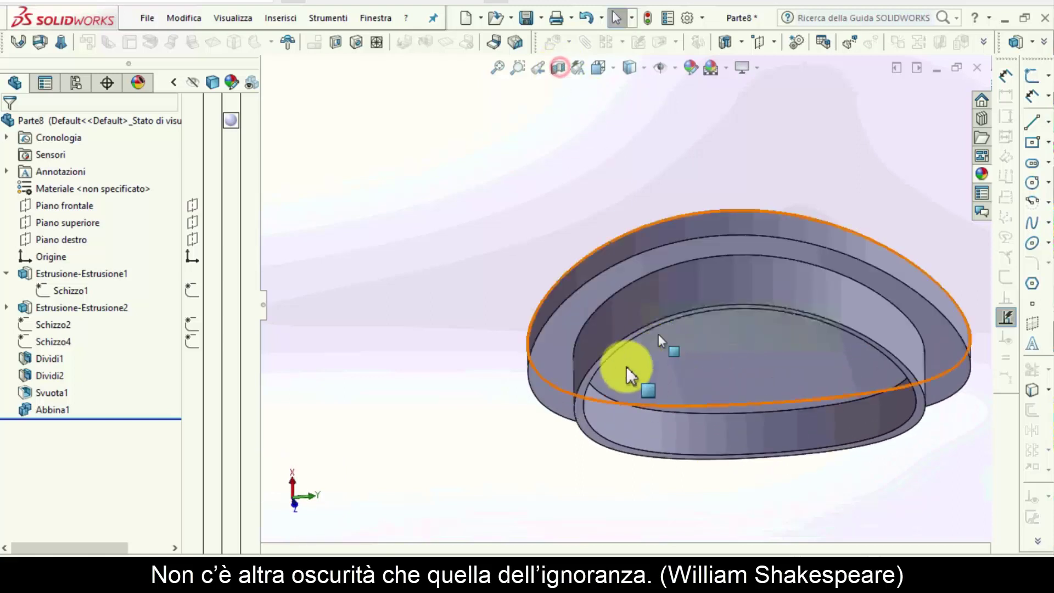
pyautogui.click(599, 394)
pyautogui.click(716, 349)
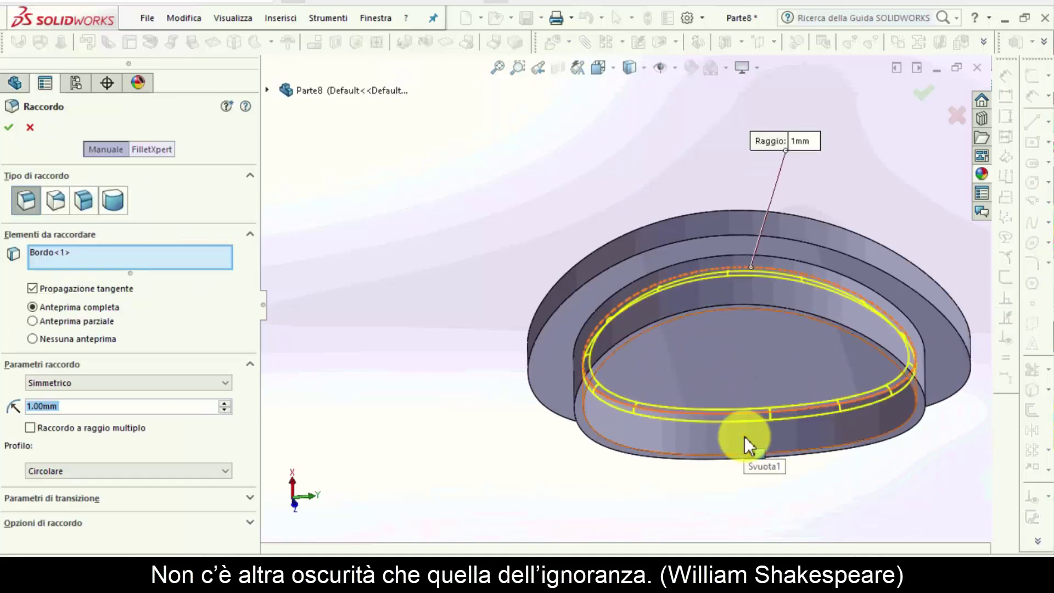
pyautogui.write('0.5')
pyautogui.press('Return')
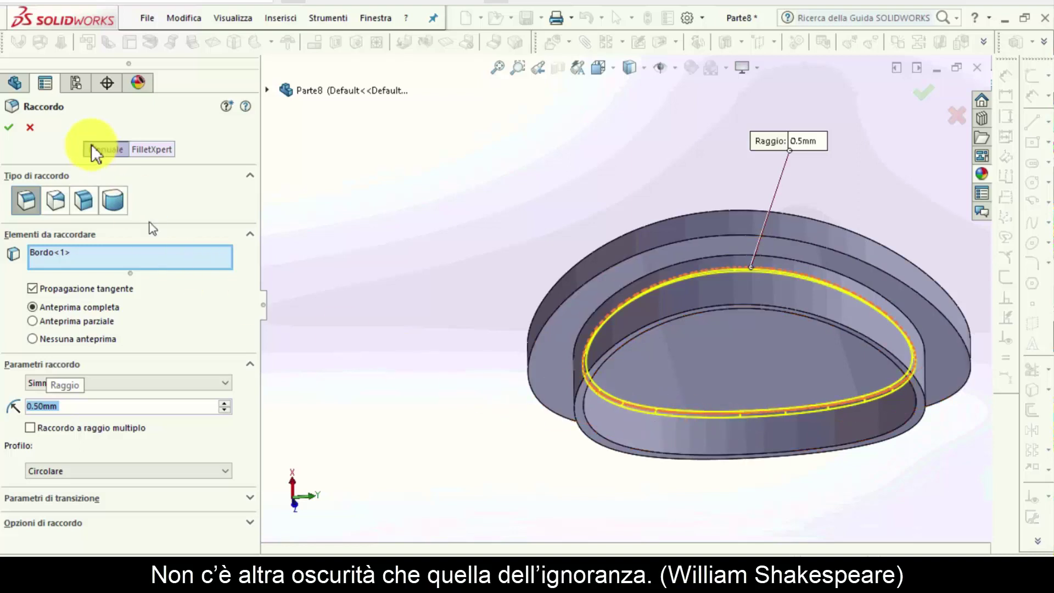
pyautogui.click(8, 127)
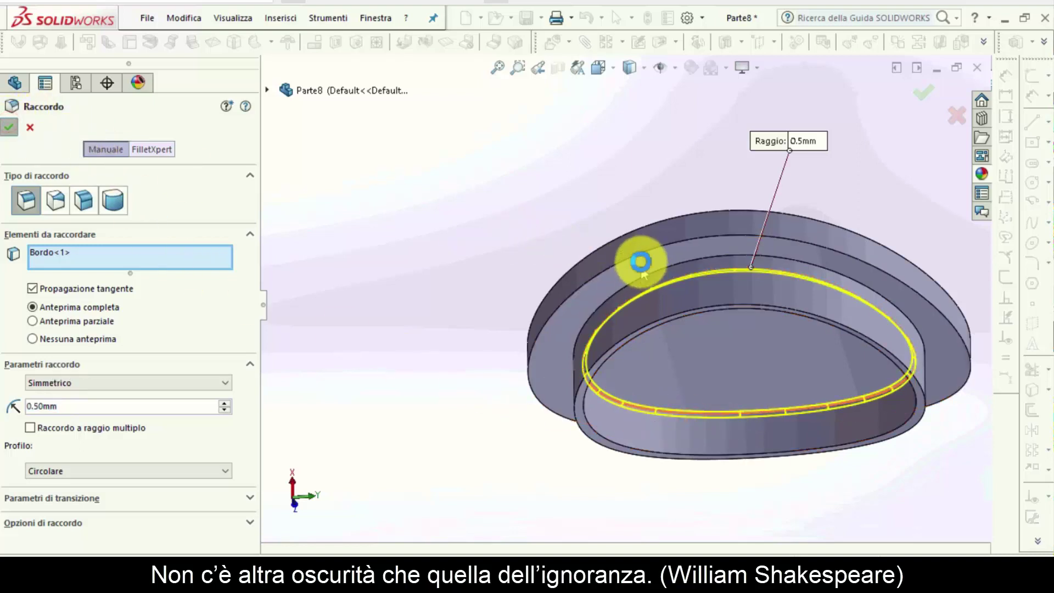
# Step: Fillet the top face edges with a 0.5 mm radius
pyautogui.click(649, 240)
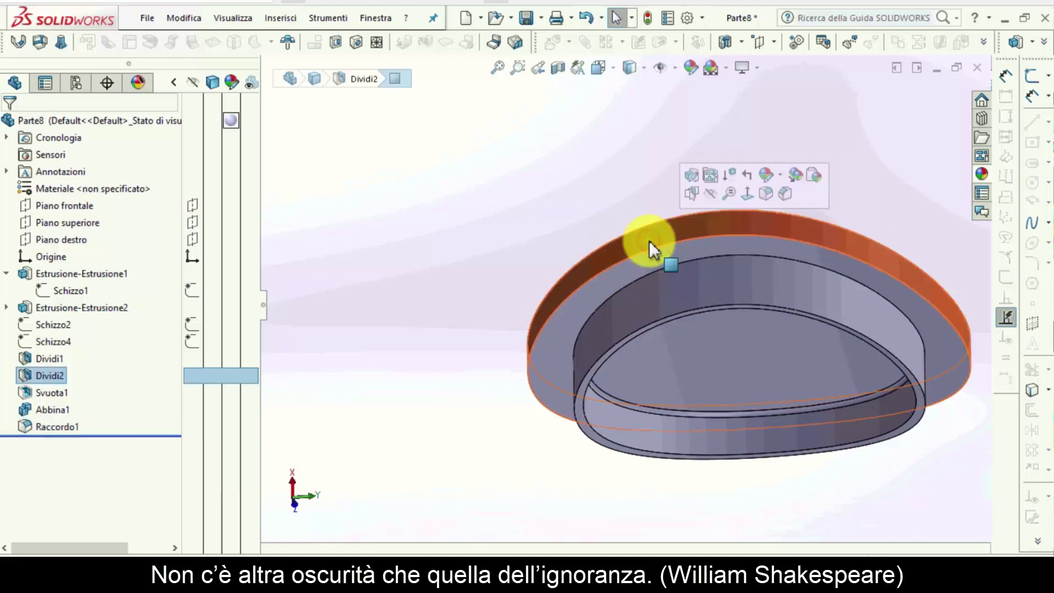
pyautogui.click(769, 192)
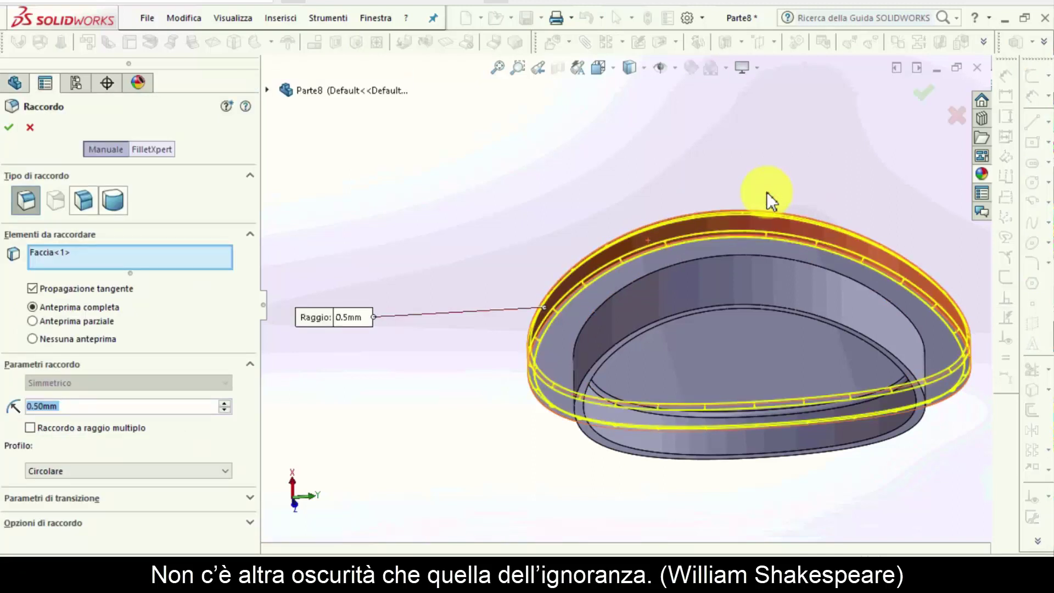
pyautogui.click(8, 127)
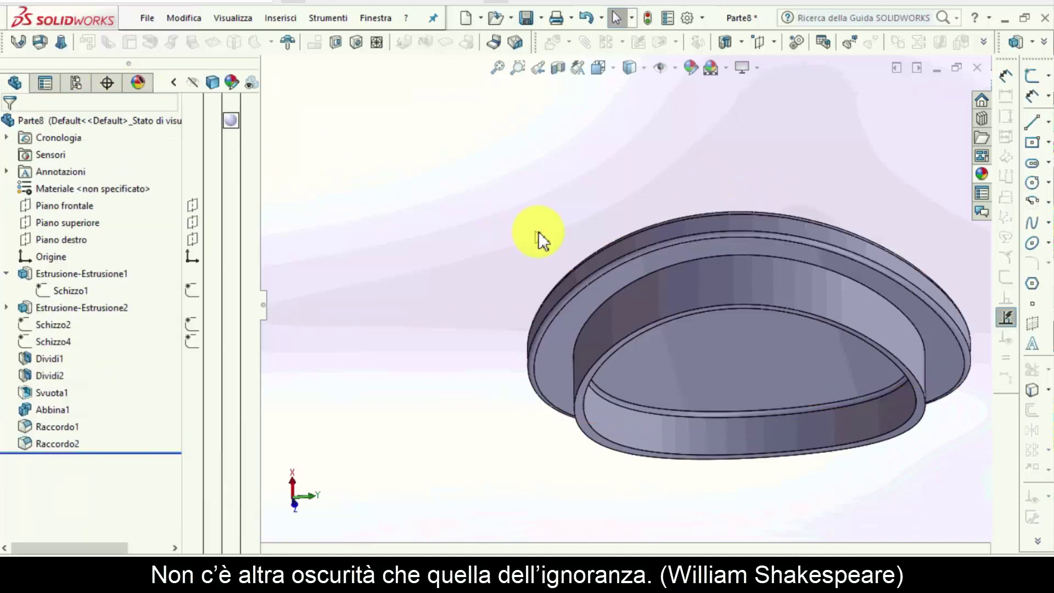
# Step: Save the part as tappo-01
pyautogui.moveTo(721, 276)
pyautogui.mouseDown(button='middle')
pyautogui.moveTo(767, 273)
pyautogui.moveTo(747, 320)
pyautogui.moveTo(814, 376)
pyautogui.moveTo(816, 353)
pyautogui.moveTo(769, 264)
pyautogui.moveTo(703, 208)
pyautogui.moveTo(587, 181)
pyautogui.moveTo(537, 188)
pyautogui.mouseUp(button='middle')
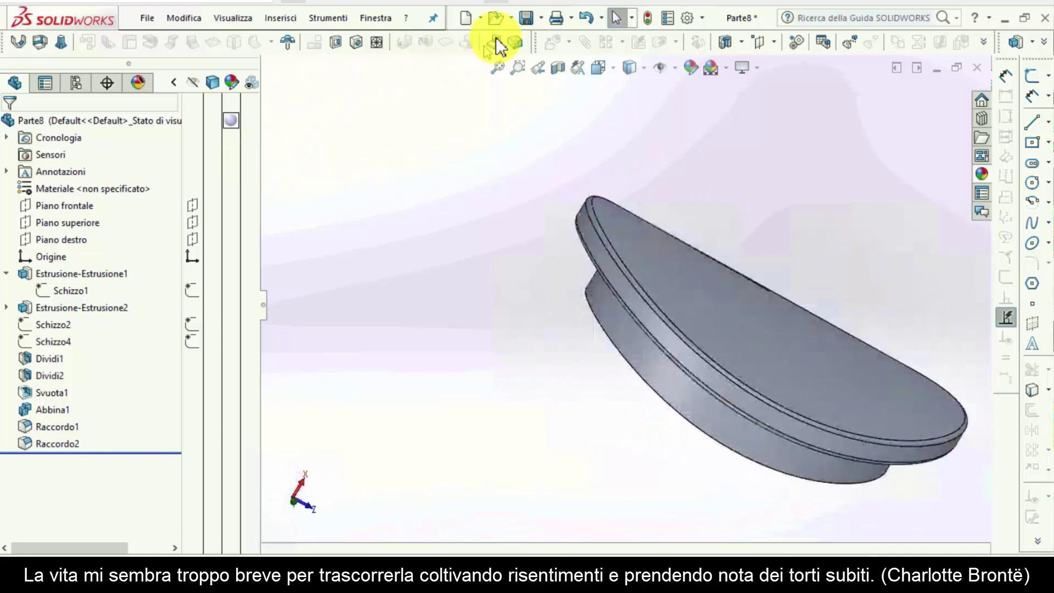
pyautogui.click(525, 19)
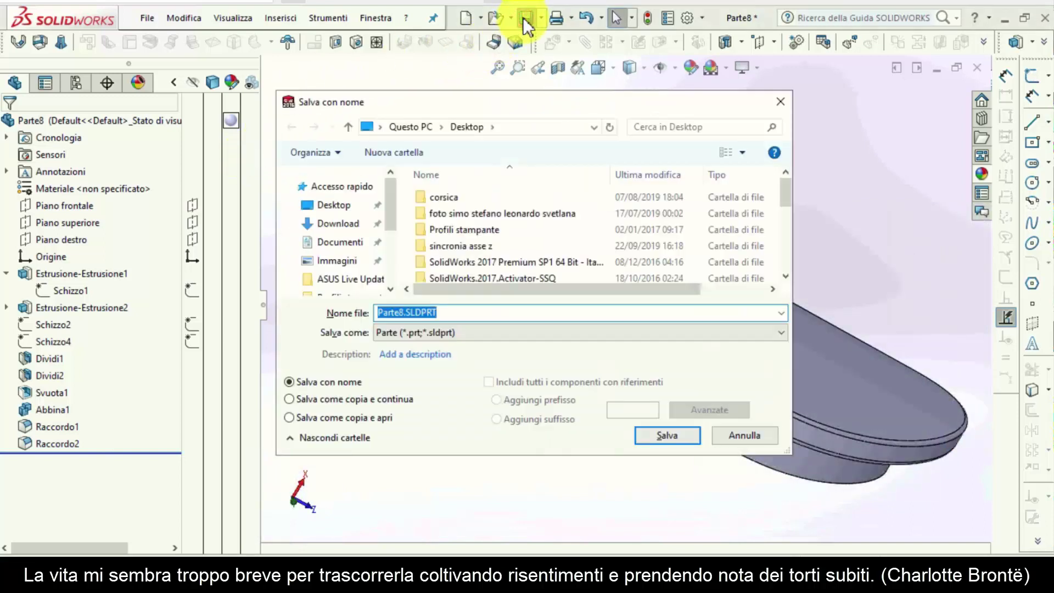
pyautogui.write('tappo')
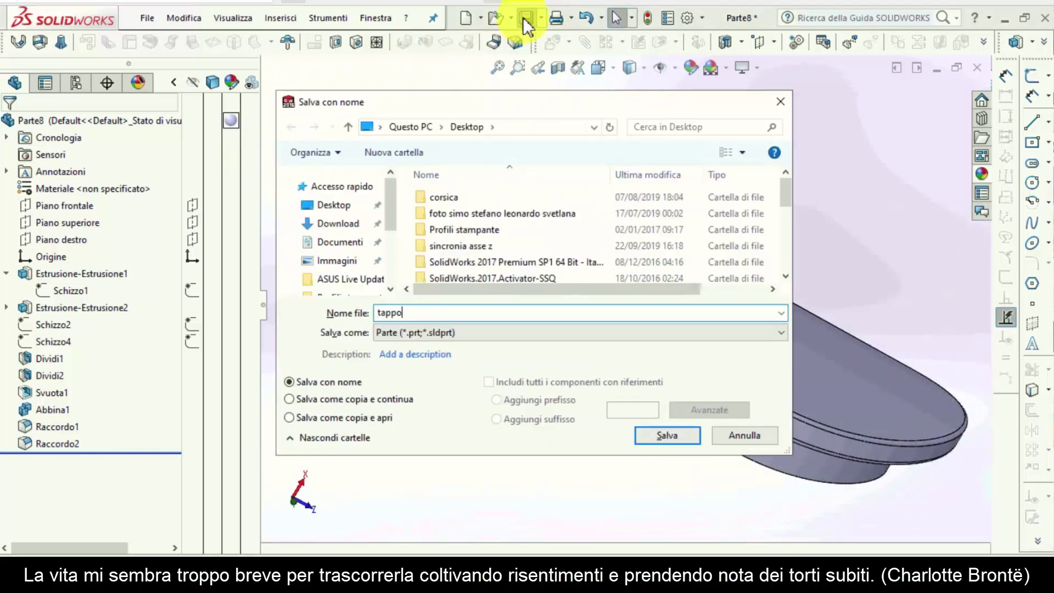
pyautogui.write('1')
pyautogui.press('Return')
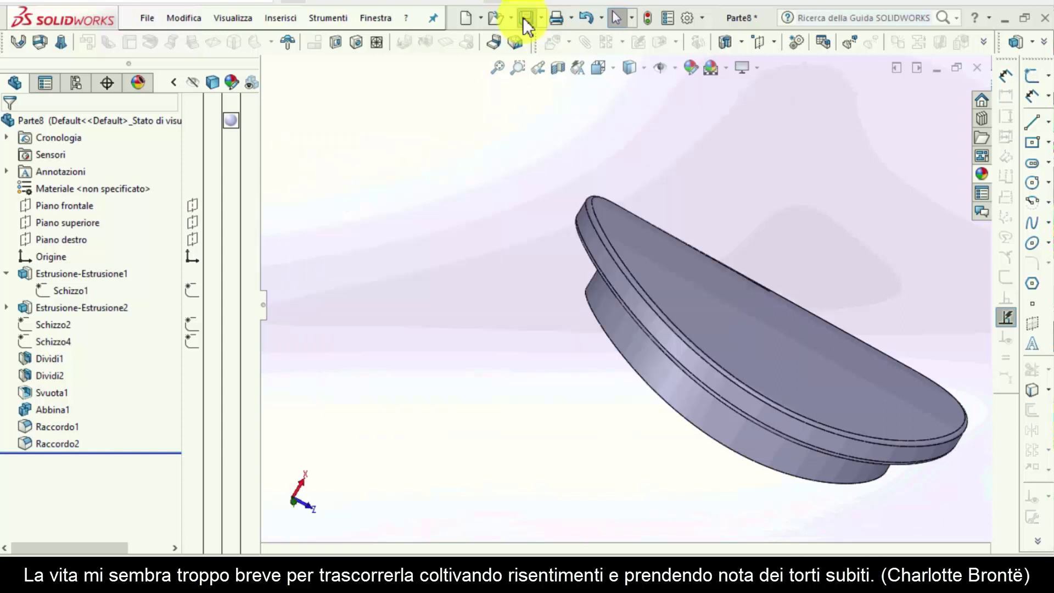
# Step: Export the part to the Desktop as an STL with Buona resolution, previewing the mesh
pyautogui.moveTo(471, 259)
pyautogui.mouseDown(button='middle')
pyautogui.moveTo(610, 207)
pyautogui.moveTo(674, 228)
pyautogui.moveTo(596, 219)
pyautogui.moveTo(169, 25)
pyautogui.mouseUp(button='middle')
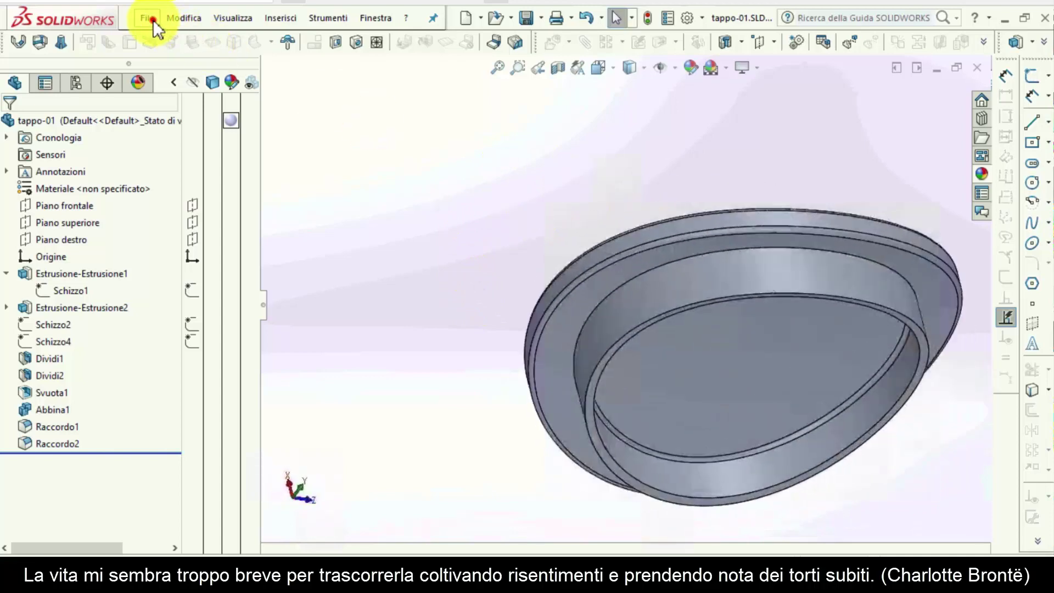
pyautogui.click(152, 19)
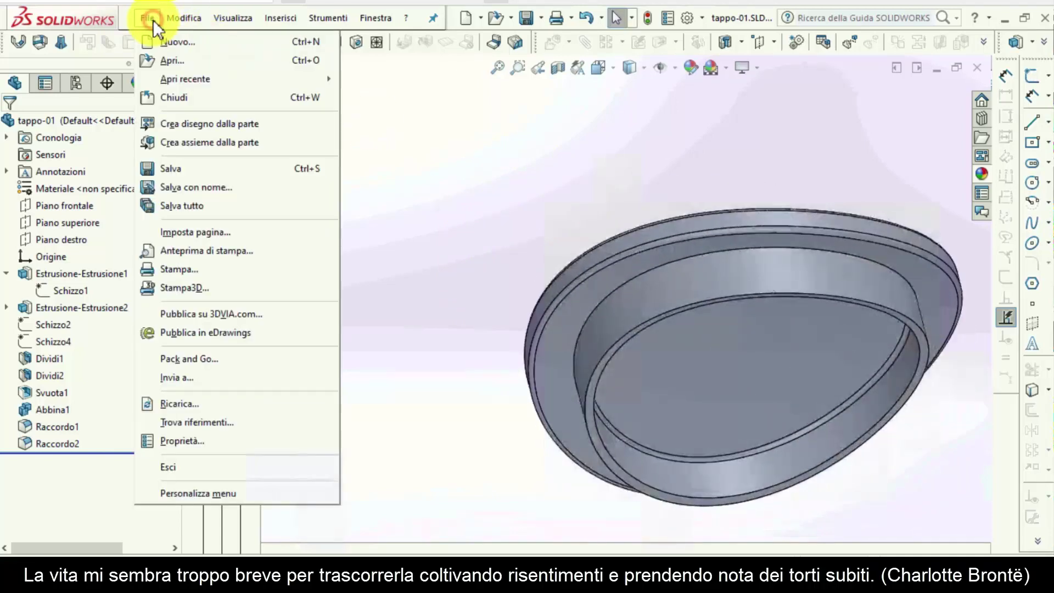
pyautogui.click(166, 186)
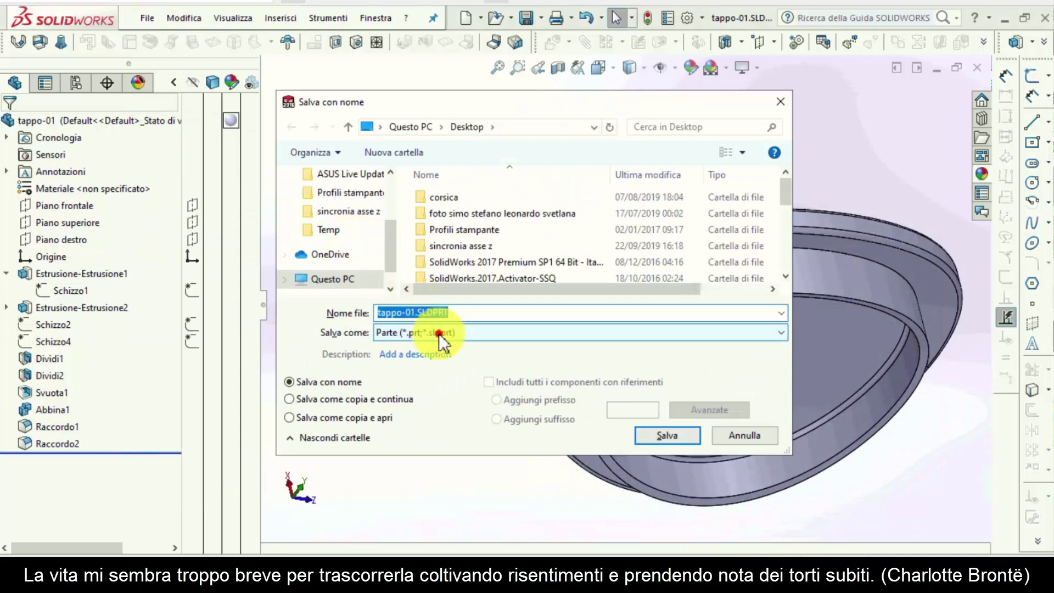
pyautogui.click(439, 334)
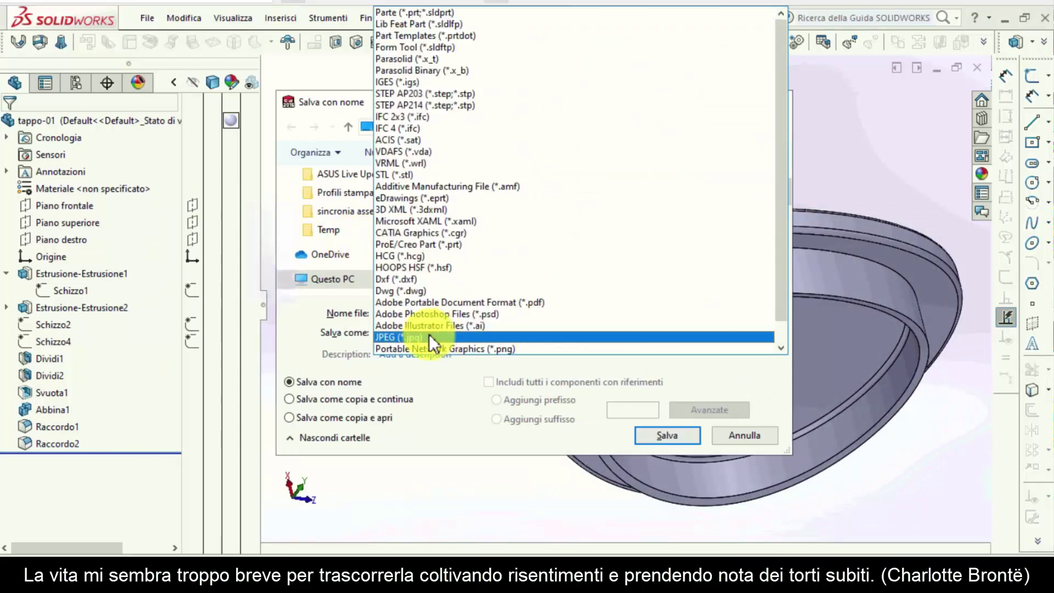
pyautogui.click(414, 175)
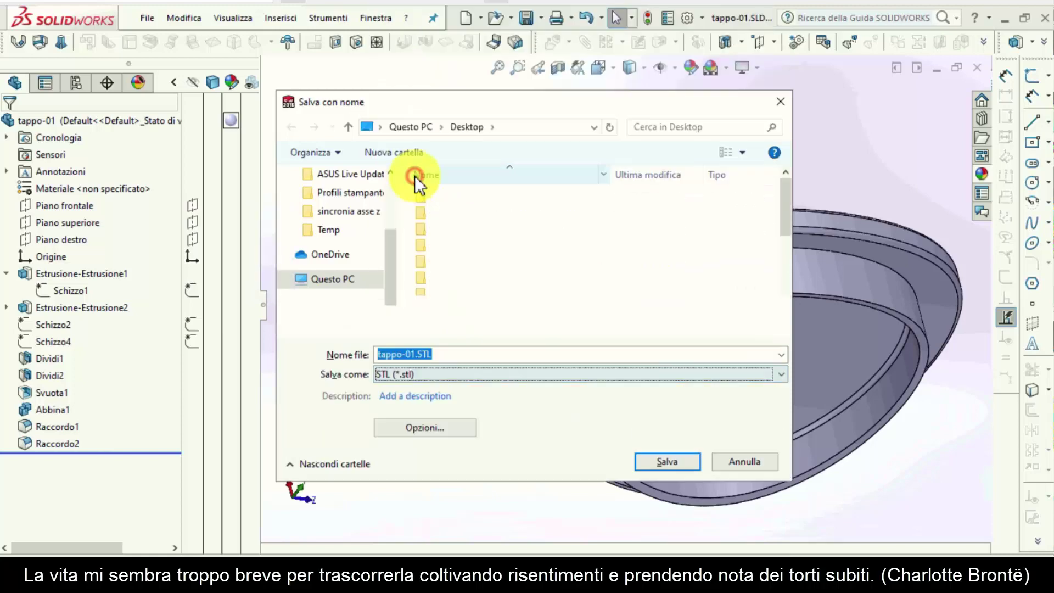
pyautogui.click(452, 422)
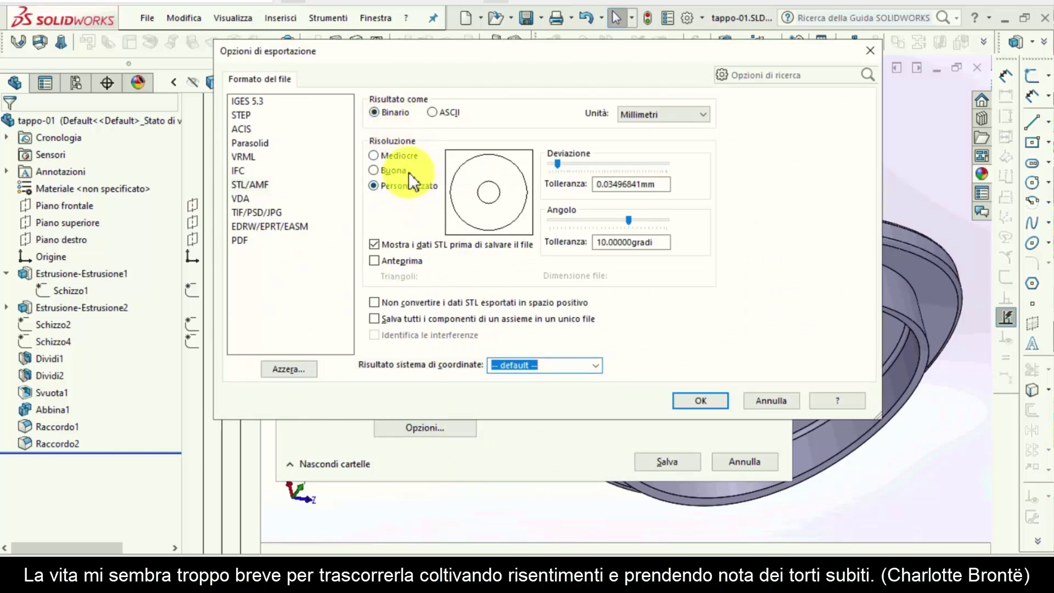
pyautogui.click(387, 169)
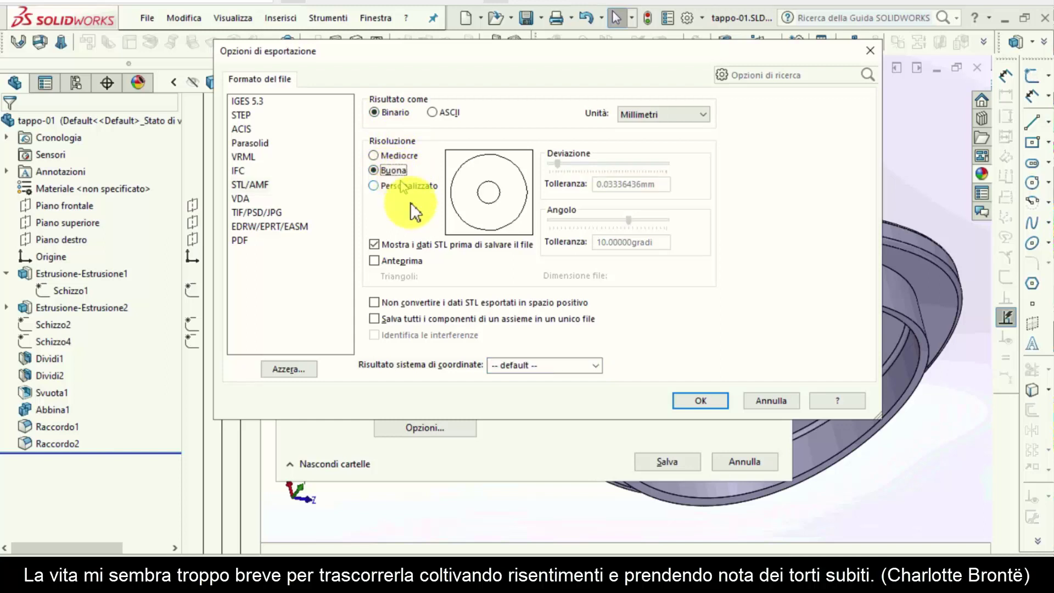
pyautogui.click(400, 262)
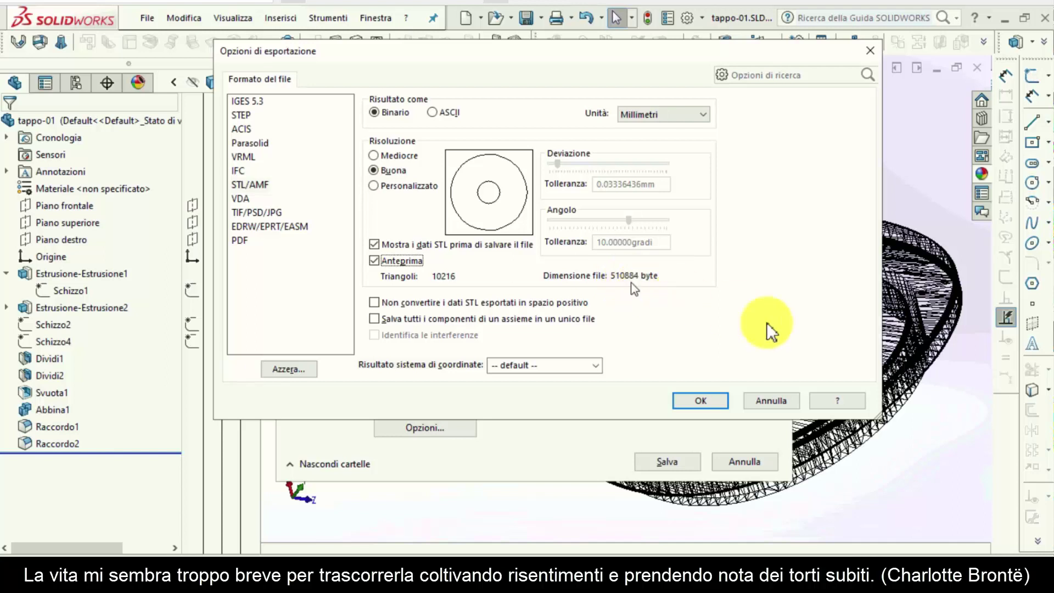
pyautogui.click(709, 398)
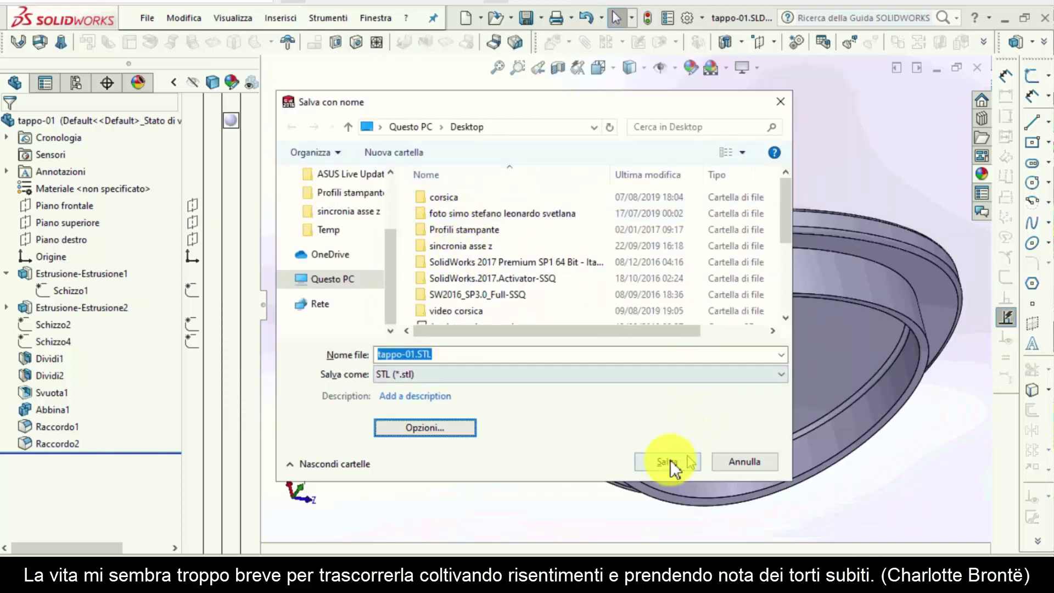
pyautogui.click(668, 460)
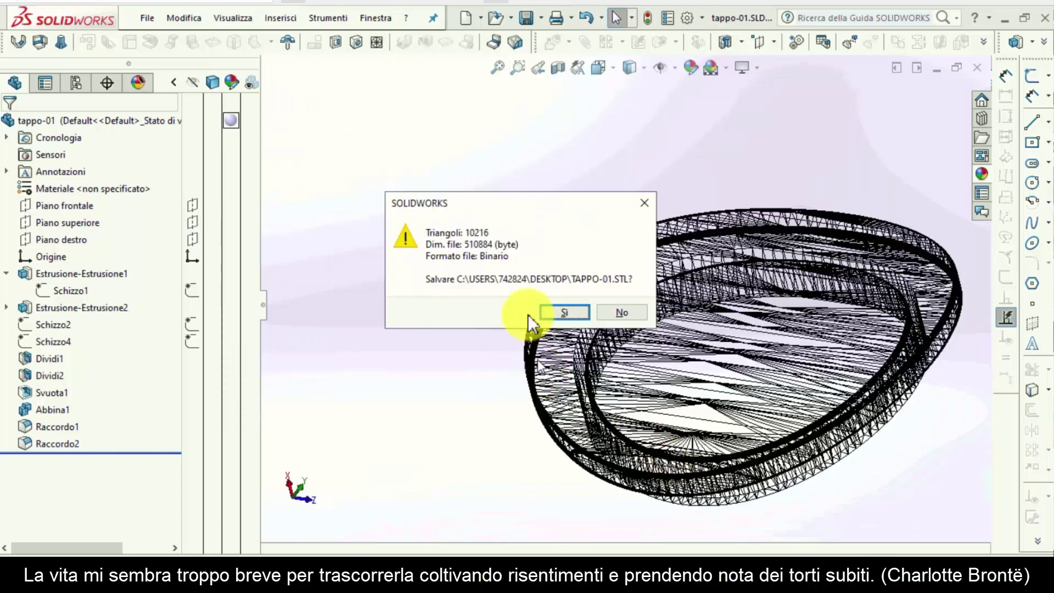
# Step: Confirm writing tappo-01.STL, orbit to show the cap's top, and open the File menu
pyautogui.click(571, 314)
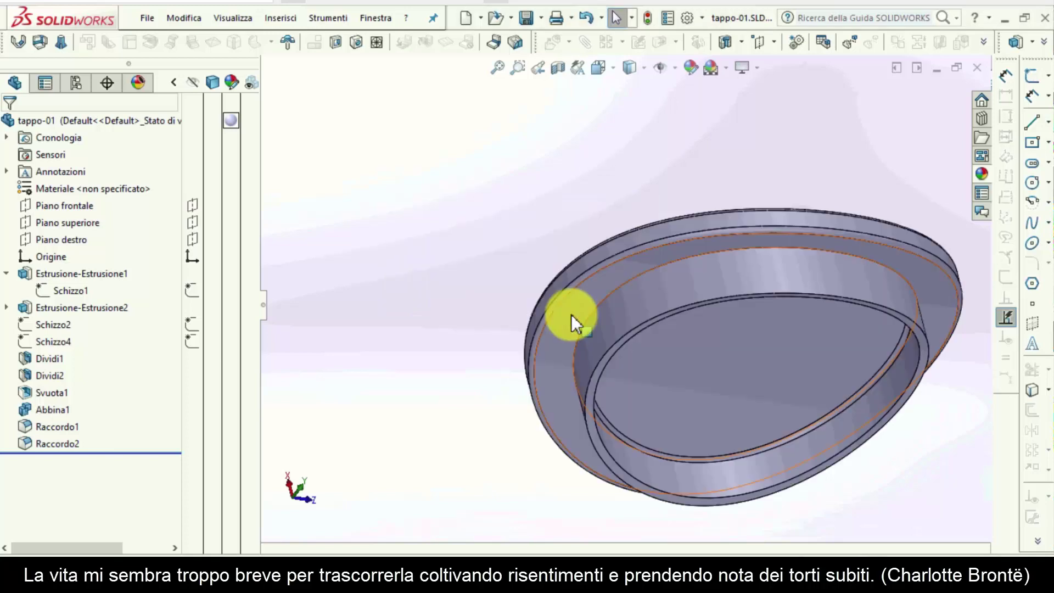
pyautogui.moveTo(431, 231); pyautogui.dragTo(522, 307, button='middle')
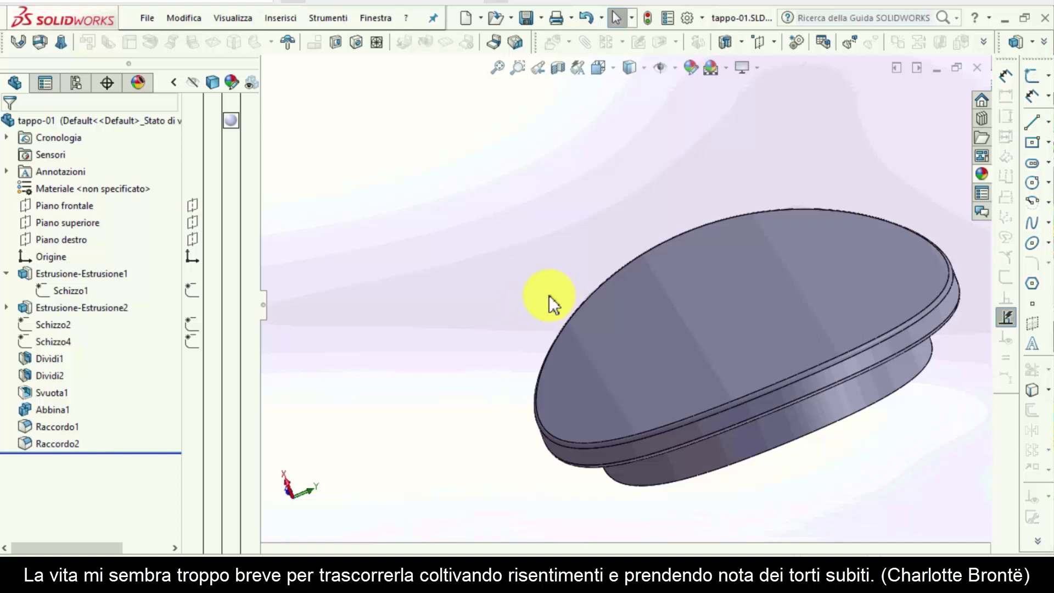
pyautogui.moveTo(582, 275)
pyautogui.mouseDown(button='middle')
pyautogui.moveTo(653, 147)
pyautogui.moveTo(687, 357)
pyautogui.moveTo(680, 369)
pyautogui.mouseUp(button='middle')
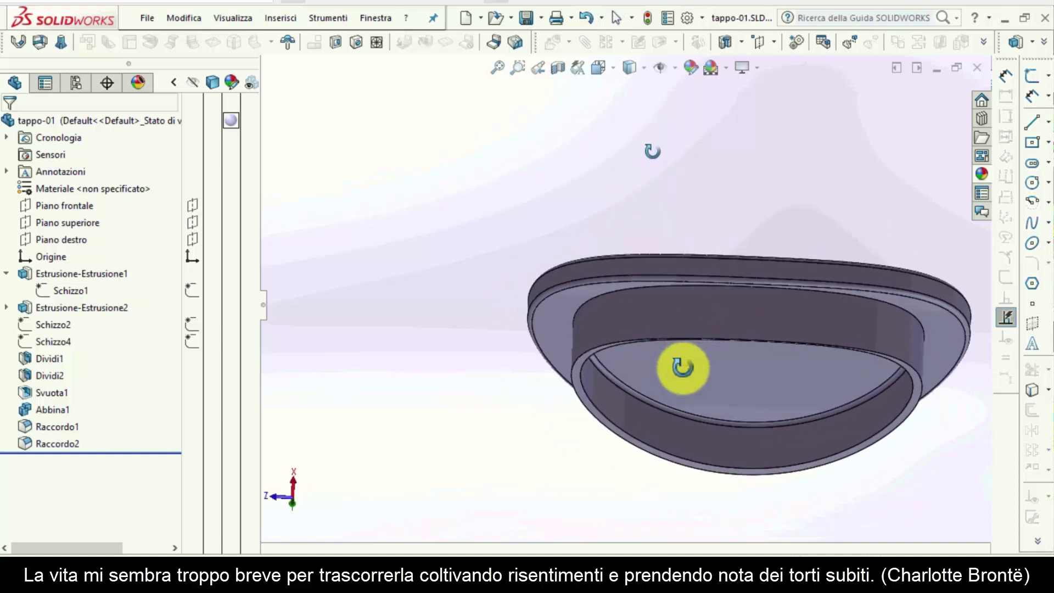
pyautogui.click(147, 22)
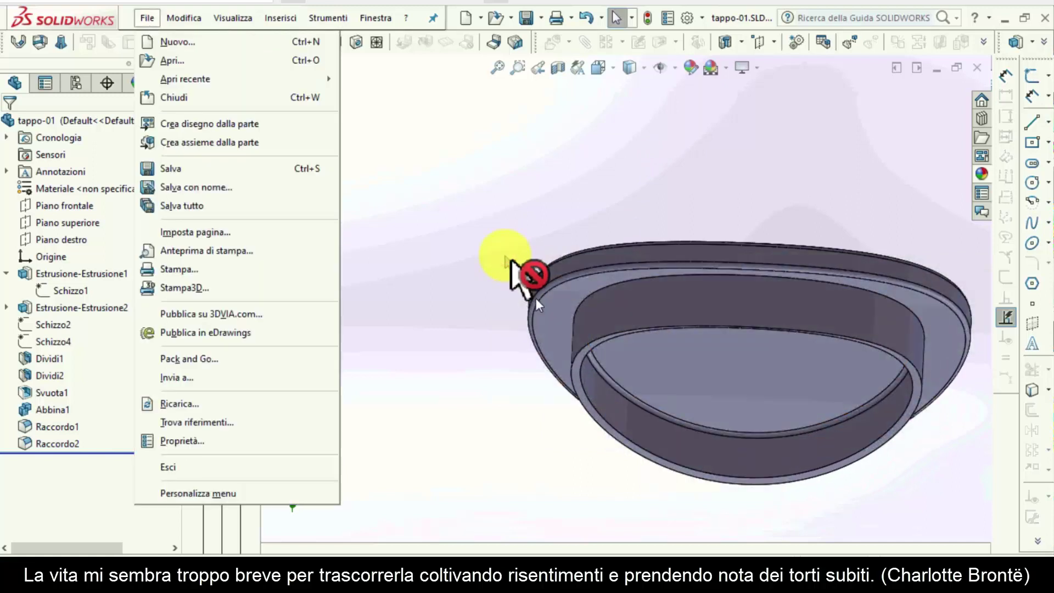
pyautogui.moveTo(186, 79)
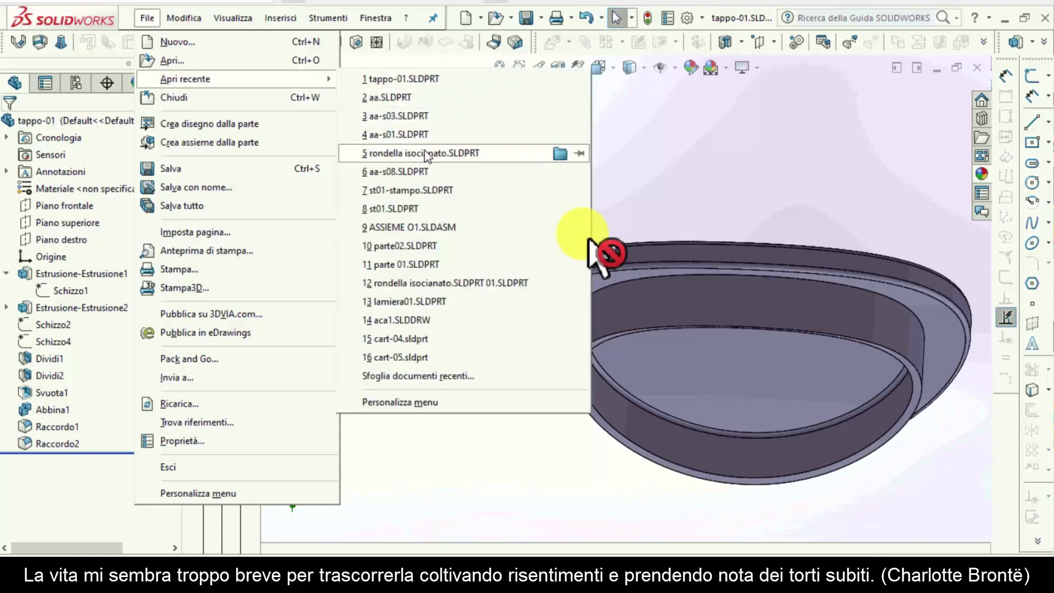
# Step: Open the ASSIEME 01 assembly and zoom in on its part
pyautogui.click(426, 233)
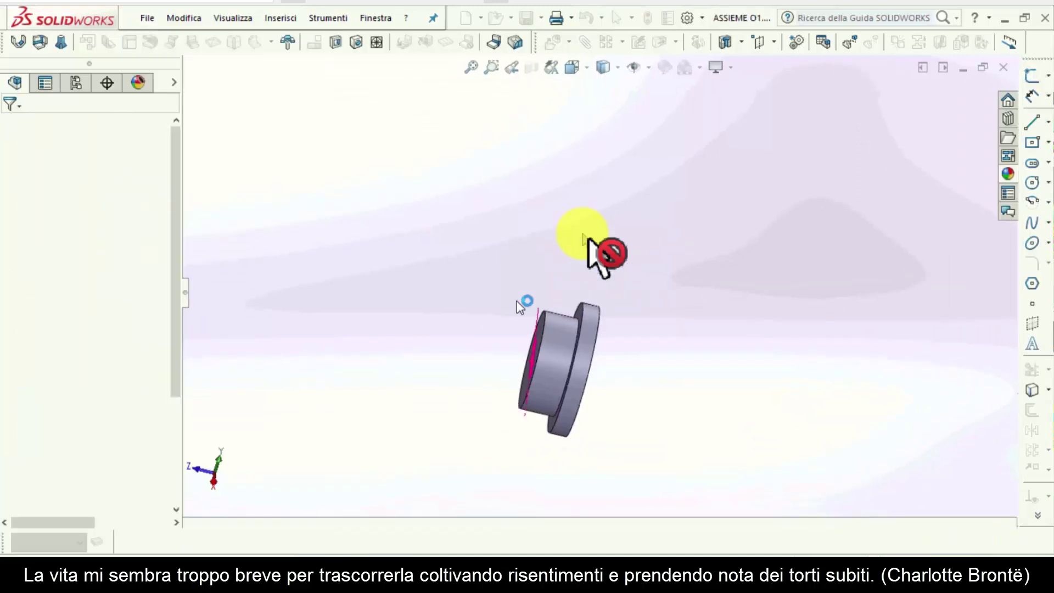
pyautogui.moveTo(599, 290); pyautogui.dragTo(668, 396, button='middle')
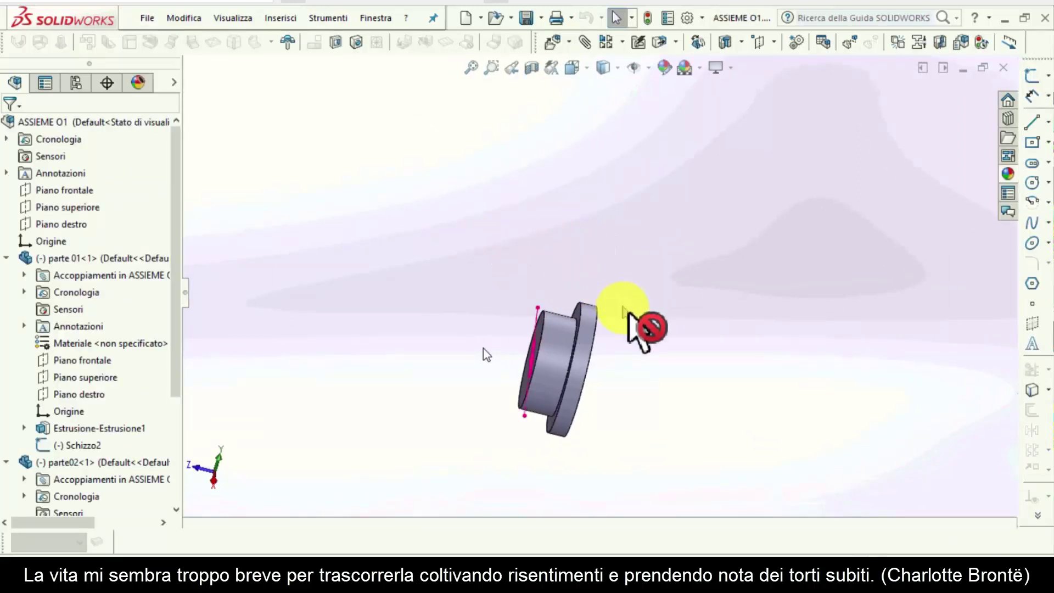
pyautogui.scroll(-2, 571, 384)
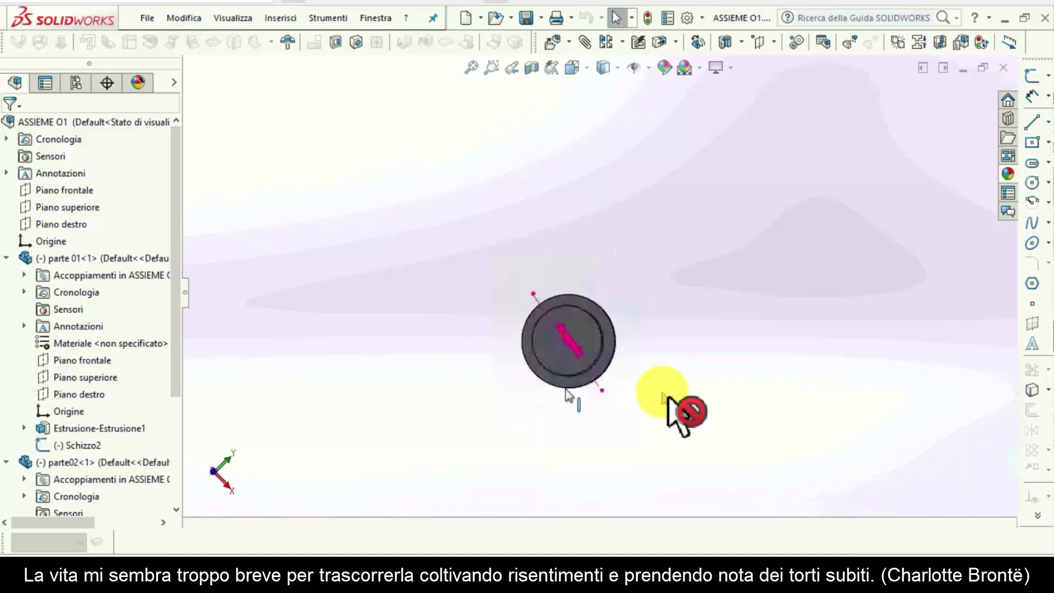
pyautogui.scroll(-2, 578, 324)
pyautogui.scroll(-2, 607, 268)
pyautogui.scroll(-3, 597, 301)
pyautogui.scroll(2, 587, 324)
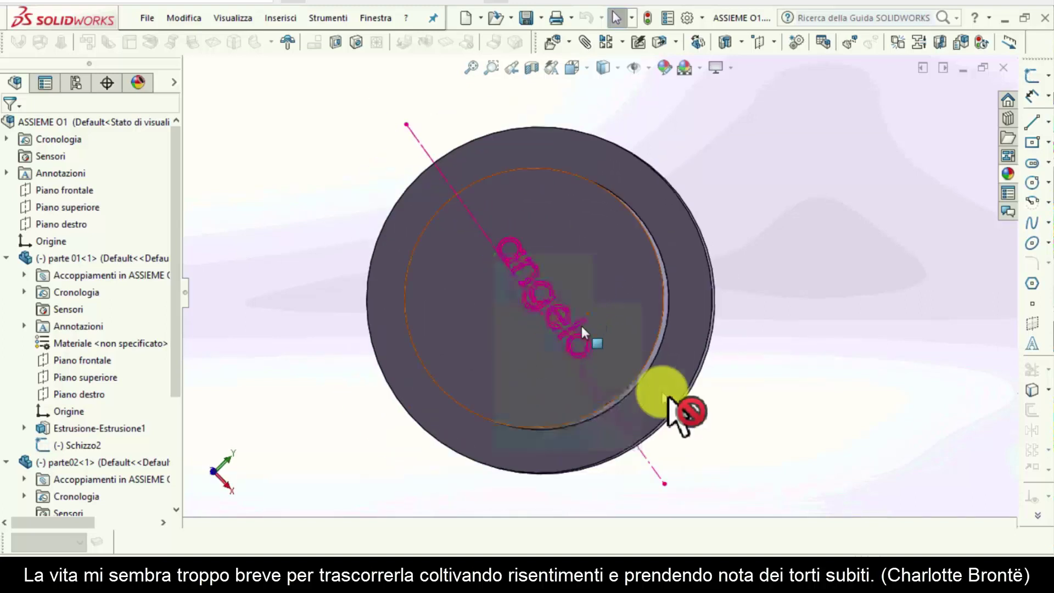
pyautogui.scroll(2, 581, 323)
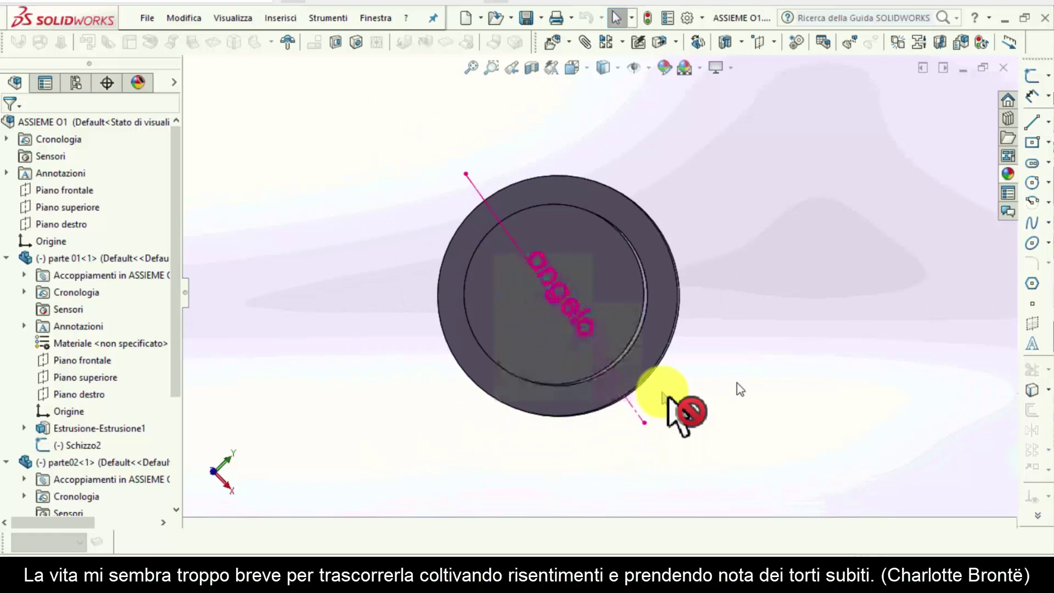
# Step: Orbit to the part's text-bearing front face to inspect the raised lettering
pyautogui.moveTo(737, 384); pyautogui.dragTo(581, 294, button='middle')
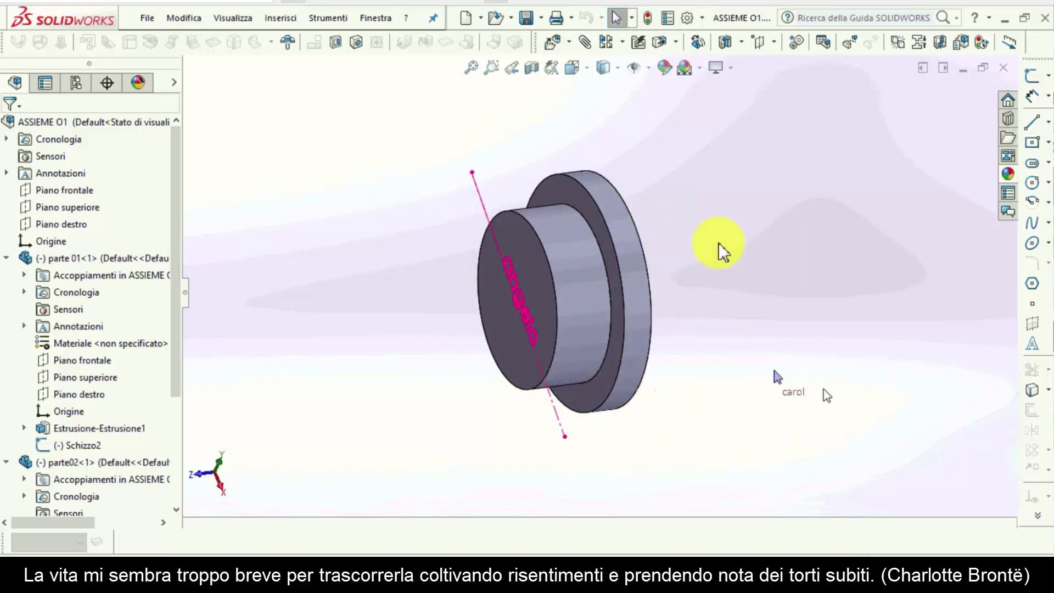
pyautogui.moveTo(518, 294)
pyautogui.mouseDown(button='middle')
pyautogui.moveTo(598, 274)
pyautogui.moveTo(522, 309)
pyautogui.mouseUp(button='middle')
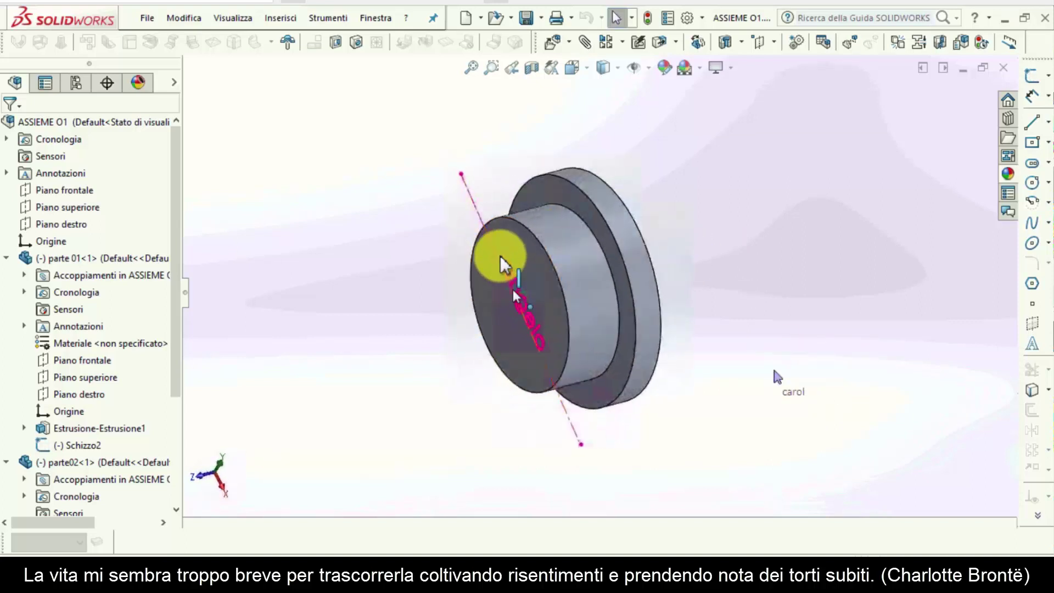
pyautogui.click(516, 241)
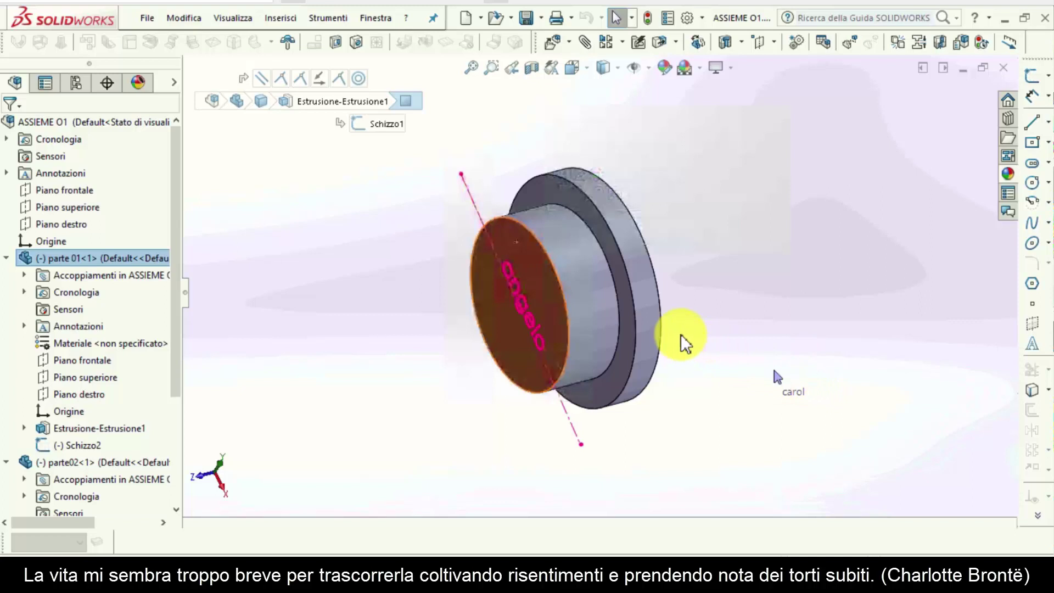
pyautogui.moveTo(685, 341); pyautogui.dragTo(736, 348, button='middle')
pyautogui.click(790, 357)
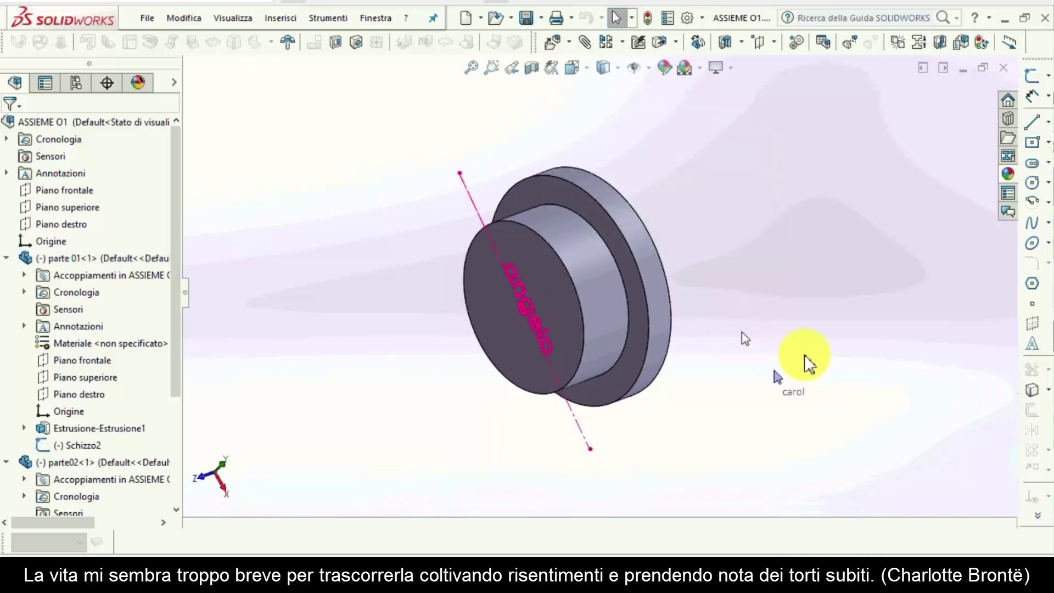
pyautogui.click(151, 19)
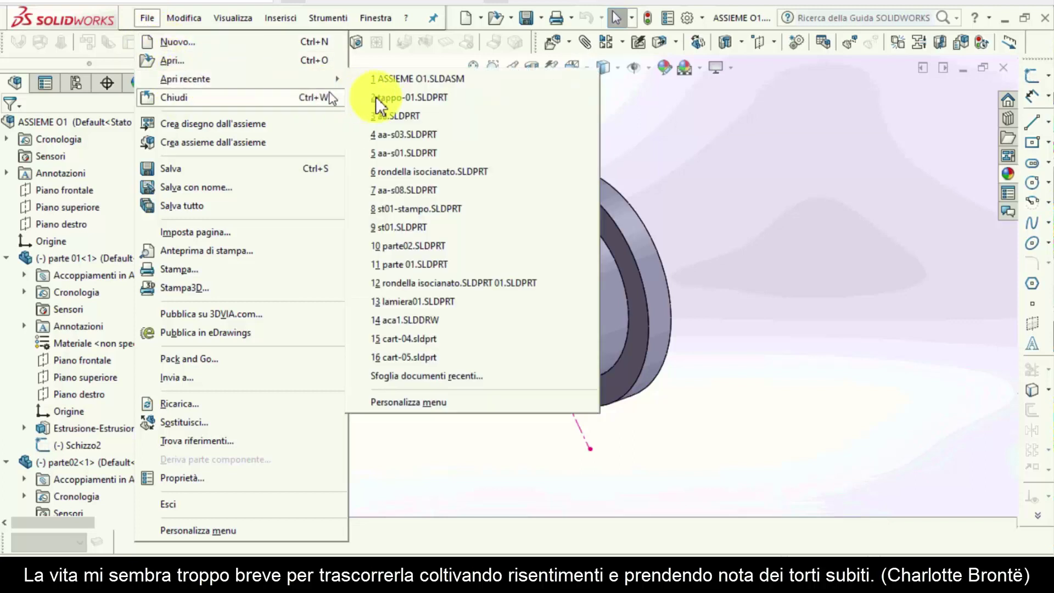
# Step: Reopen tappo-01, orbit the cap, and select Piano destro zoomed to fit
pyautogui.click(411, 100)
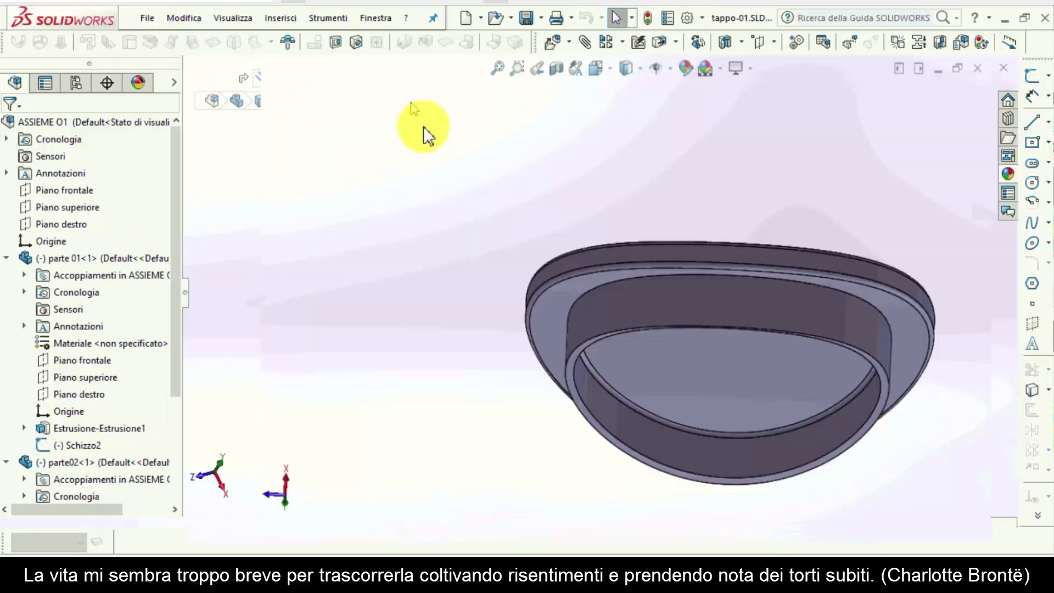
pyautogui.moveTo(577, 222); pyautogui.dragTo(671, 292, button='middle')
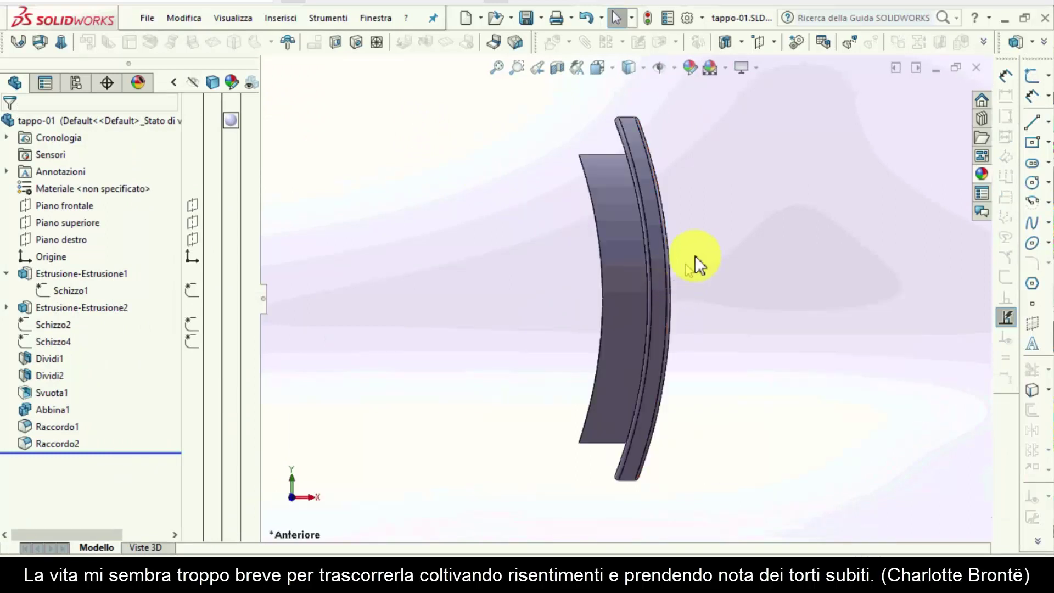
pyautogui.moveTo(576, 200); pyautogui.dragTo(635, 184, button='middle')
pyautogui.moveTo(612, 305)
pyautogui.mouseDown(button='middle')
pyautogui.moveTo(447, 204)
pyautogui.moveTo(461, 256)
pyautogui.moveTo(497, 308)
pyautogui.moveTo(543, 302)
pyautogui.mouseUp(button='middle')
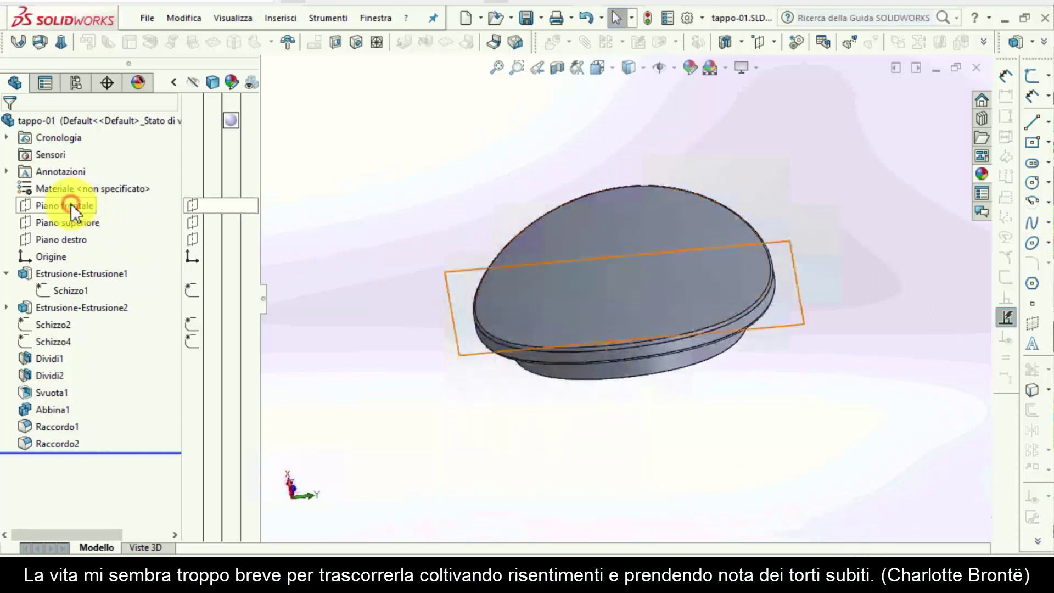
pyautogui.click(71, 204)
pyautogui.moveTo(484, 252); pyautogui.dragTo(499, 192, button='middle')
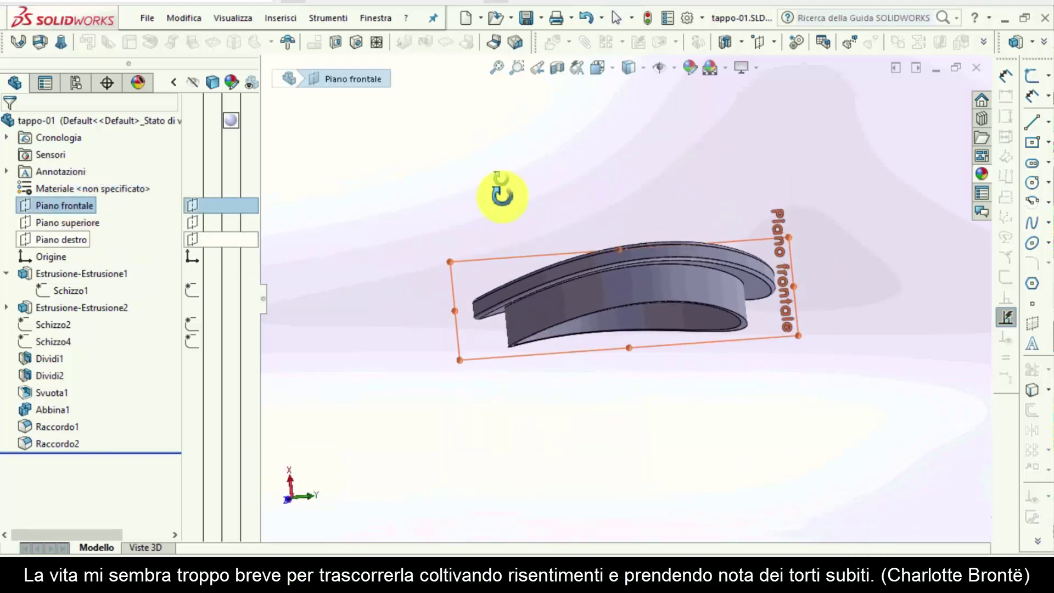
pyautogui.click(73, 243)
pyautogui.moveTo(423, 238)
pyautogui.mouseDown(button='middle')
pyautogui.moveTo(440, 313)
pyautogui.moveTo(502, 304)
pyautogui.mouseUp(button='middle')
pyautogui.press('f')
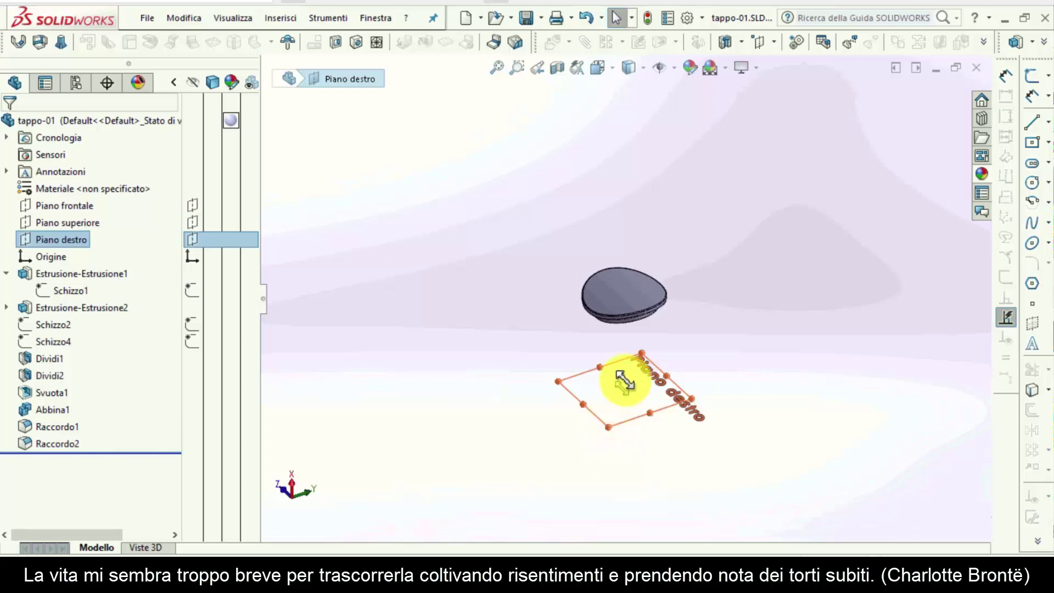
# Step: Drag out Piano1 about 81.32 mm above the cap and view normal to it
pyautogui.moveTo(626, 335)
pyautogui.keyDown('ctrl'); pyautogui.mouseDown()
pyautogui.moveTo(622, 314)
pyautogui.moveTo(691, 309)
pyautogui.mouseUp(); pyautogui.keyUp('ctrl')
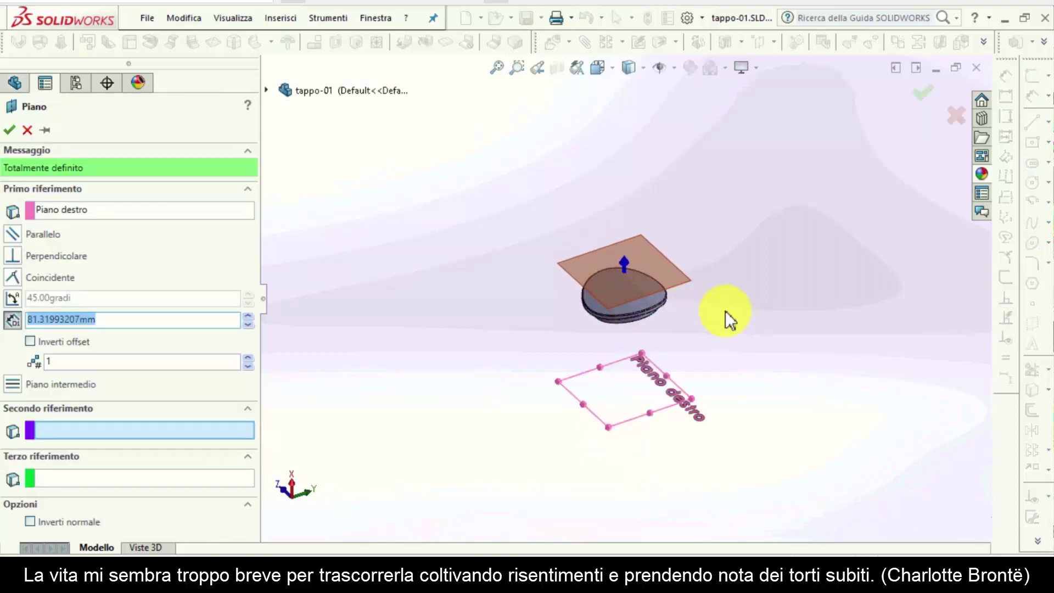
pyautogui.moveTo(595, 304)
pyautogui.mouseDown(button='middle')
pyautogui.moveTo(571, 223)
pyautogui.moveTo(555, 242)
pyautogui.mouseUp(button='middle')
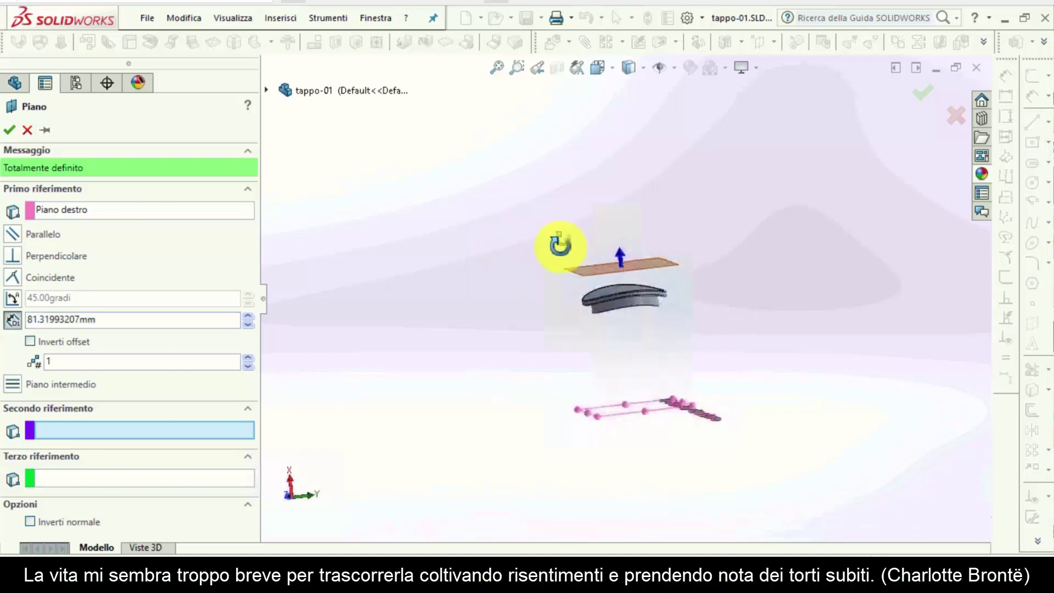
pyautogui.click(12, 129)
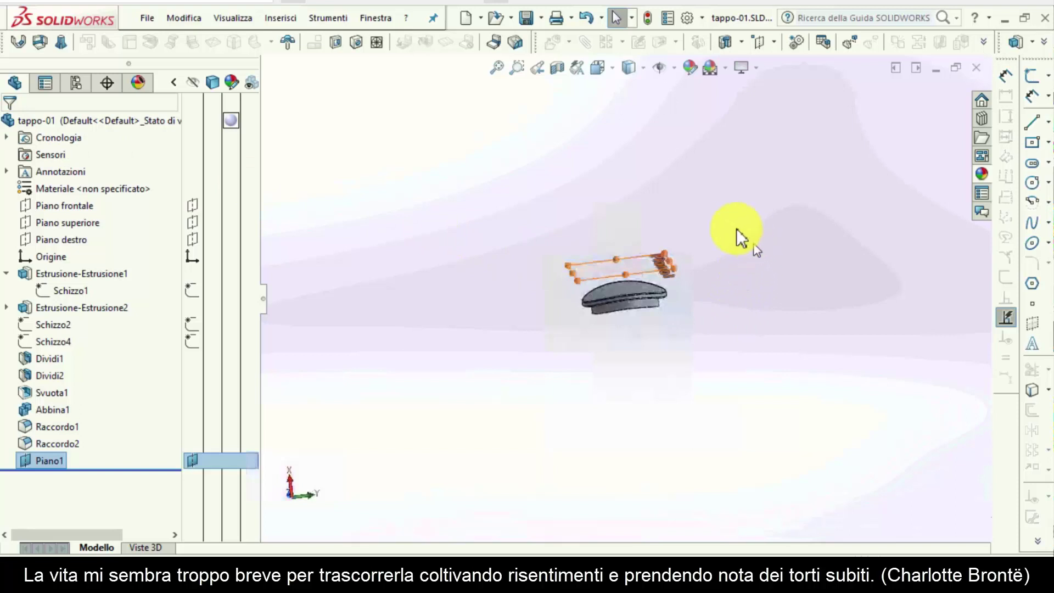
pyautogui.moveTo(730, 240)
pyautogui.mouseDown(button='middle')
pyautogui.moveTo(718, 322)
pyautogui.moveTo(754, 224)
pyautogui.mouseUp(button='middle')
pyautogui.click(751, 215)
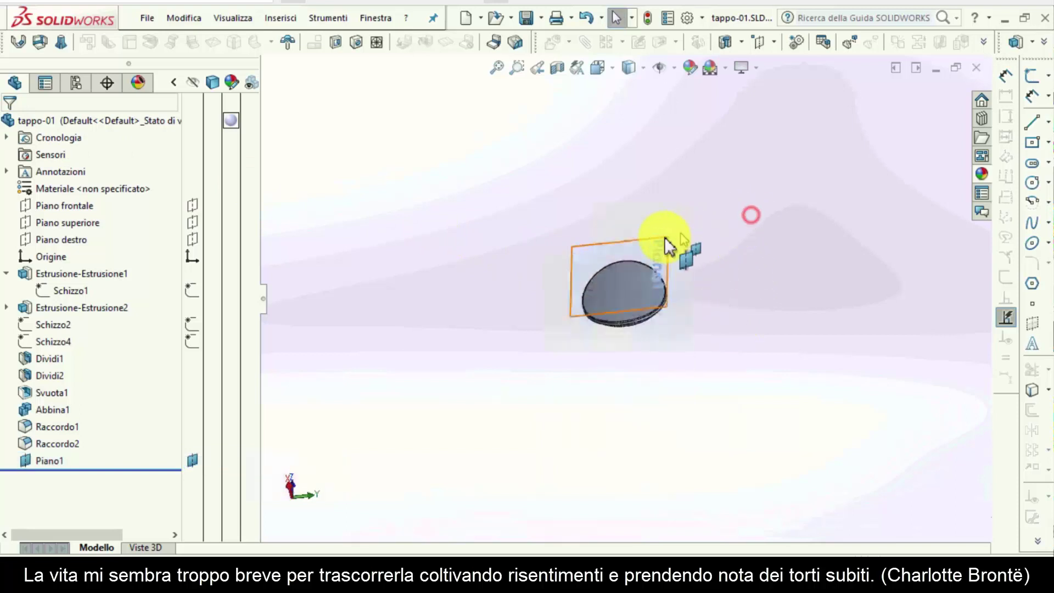
pyautogui.click(648, 238)
pyautogui.hotkey('ctrl', '8')
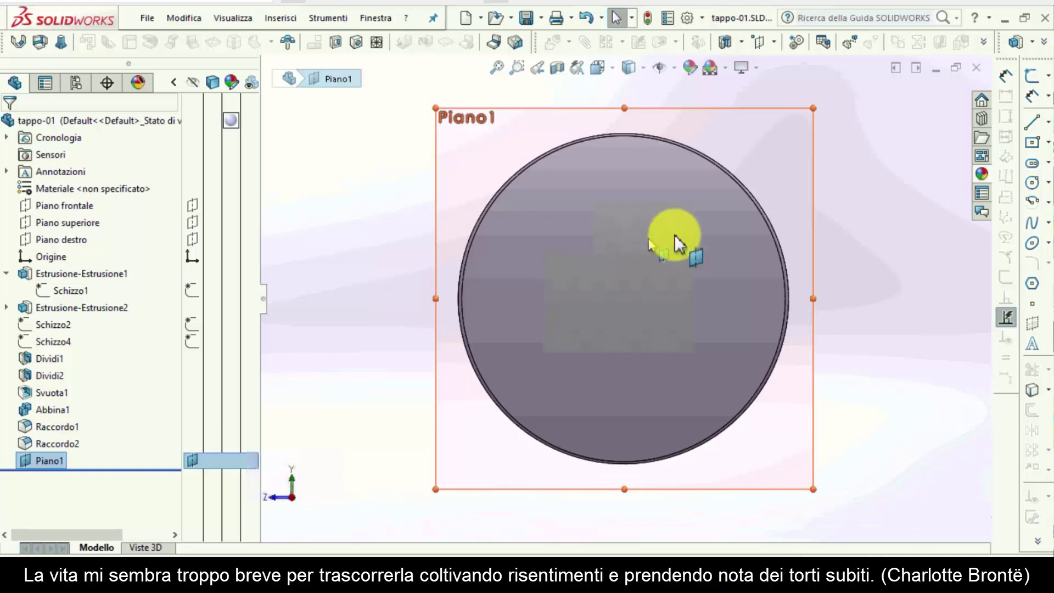
# Step: Draw a centerline across the circle and place the first-name sketch text centred on it
pyautogui.click(1047, 122)
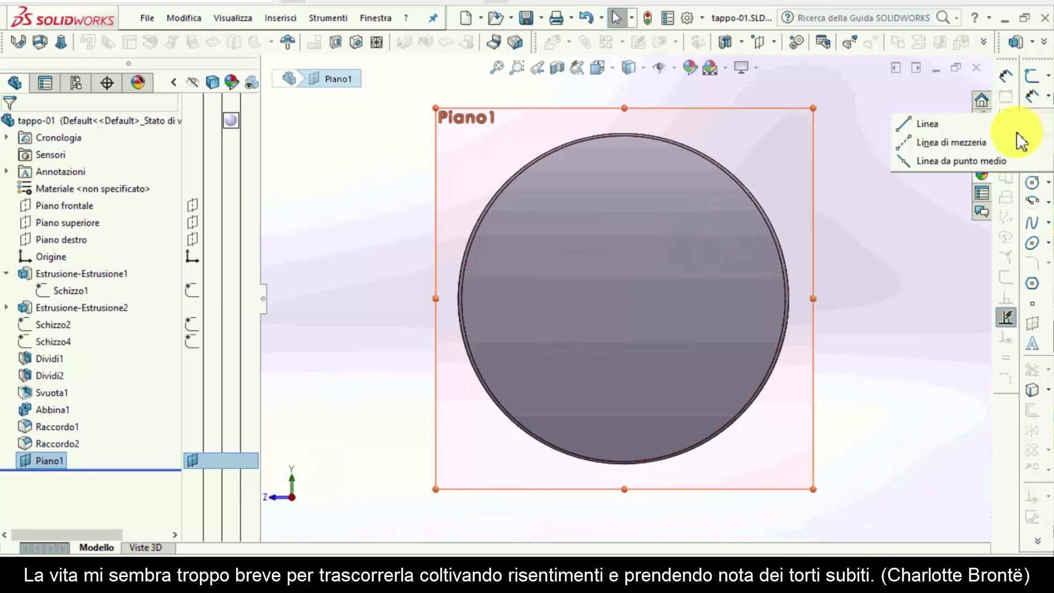
pyautogui.click(996, 144)
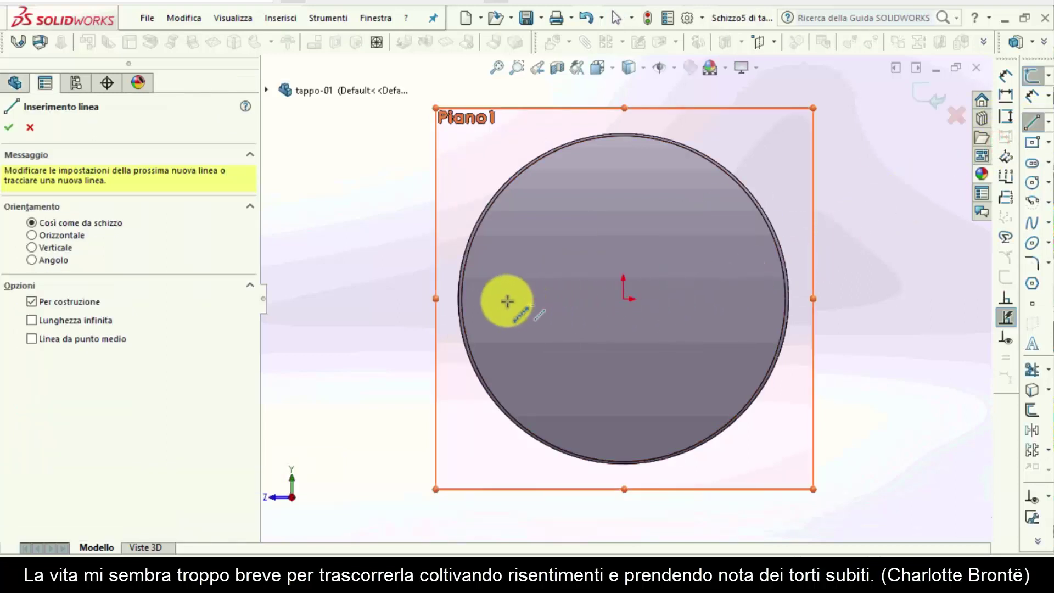
pyautogui.click(483, 299)
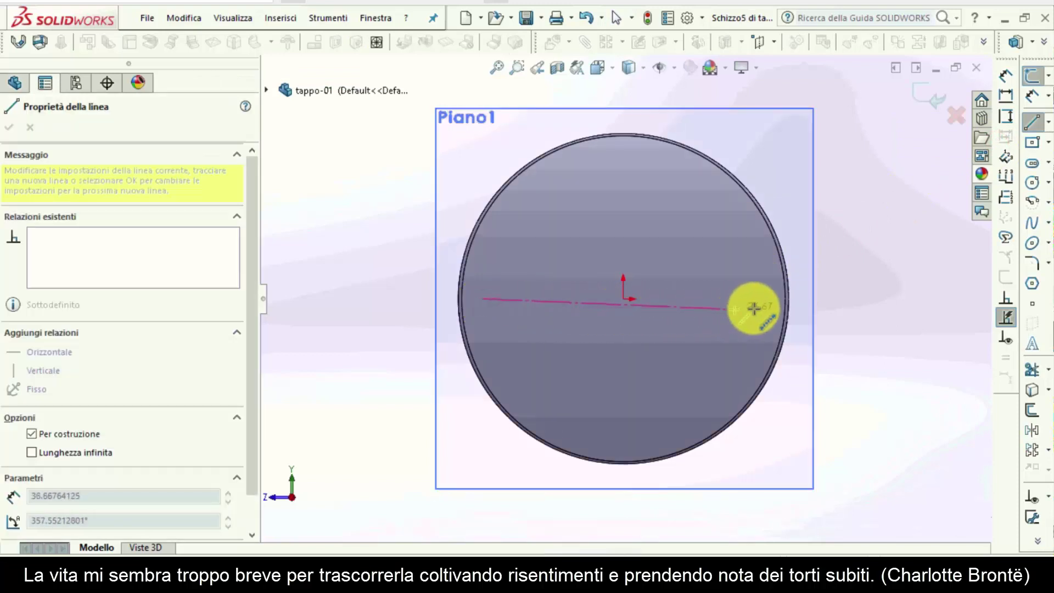
pyautogui.click(767, 301)
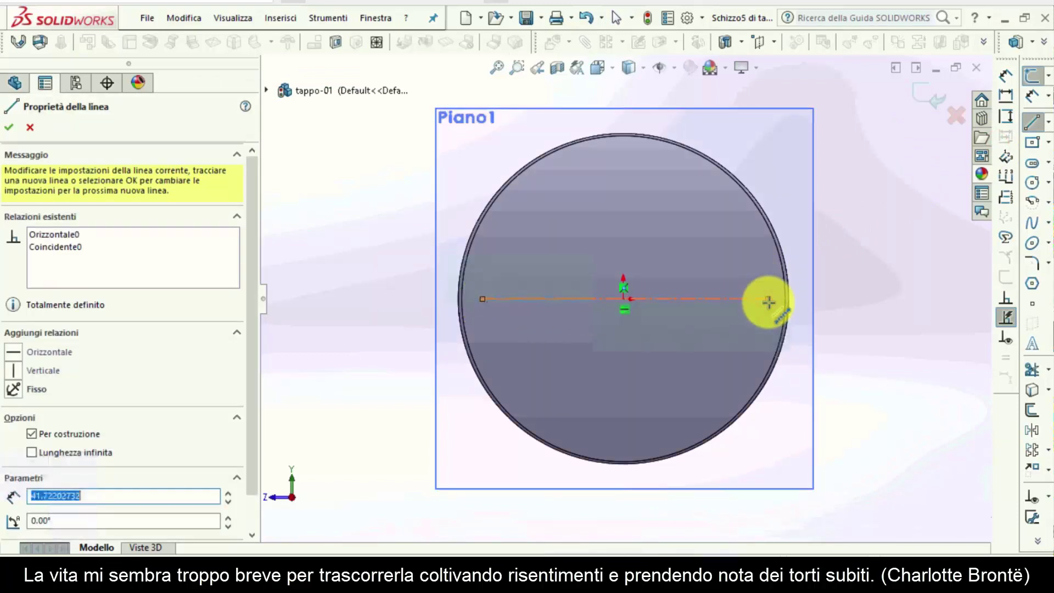
pyautogui.press('Escape')
pyautogui.click(749, 300)
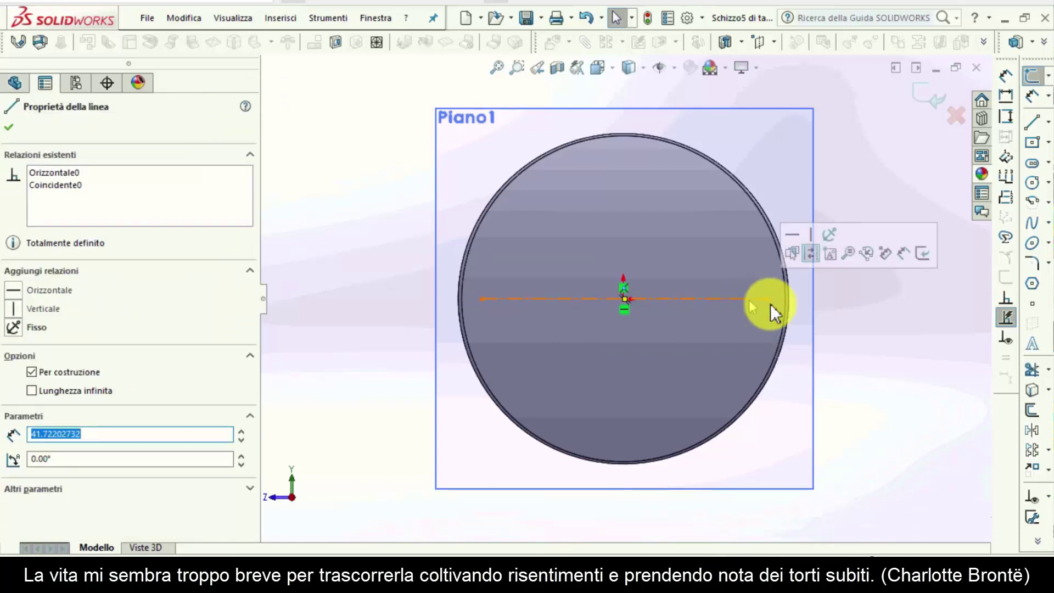
pyautogui.click(1032, 344)
pyautogui.write('An')
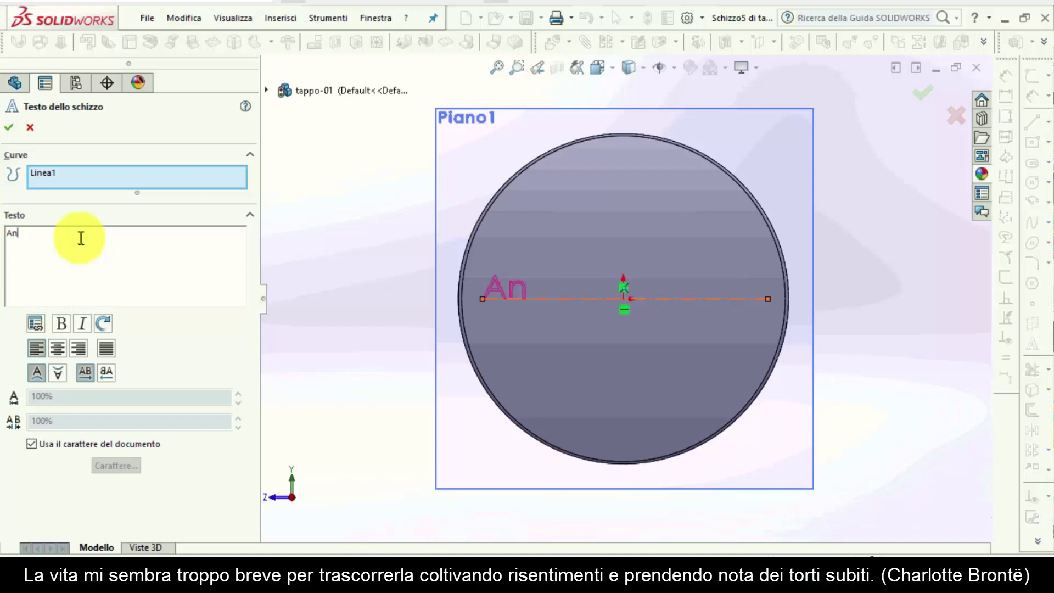
pyautogui.write('gelo')
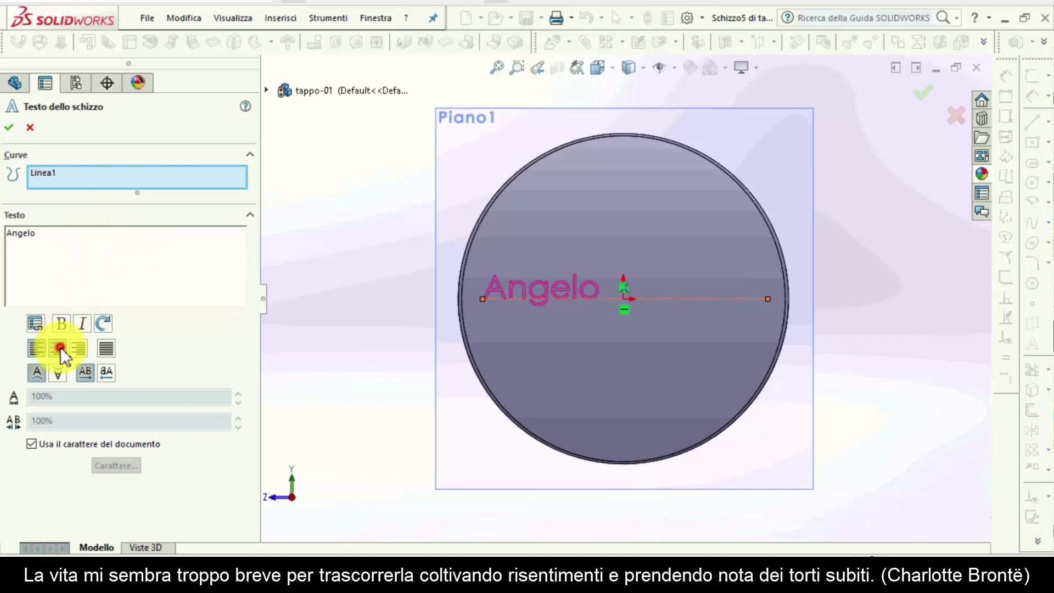
pyautogui.click(60, 347)
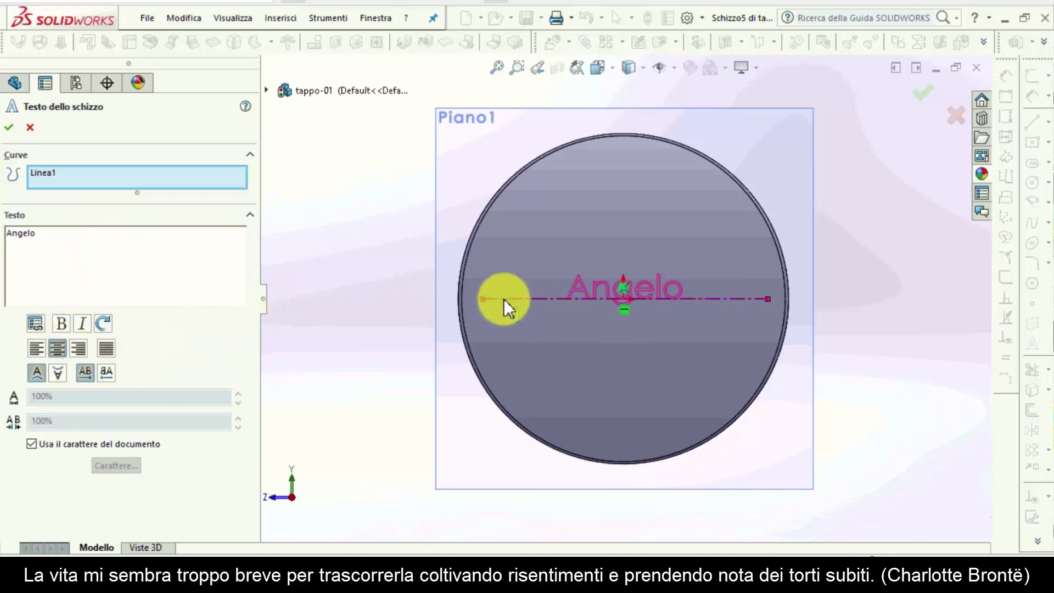
pyautogui.click(9, 127)
# Step: Make the centerline vertical and snap its ends to the circle's top and bottom
pyautogui.moveTo(746, 265); pyautogui.dragTo(776, 188, button='middle')
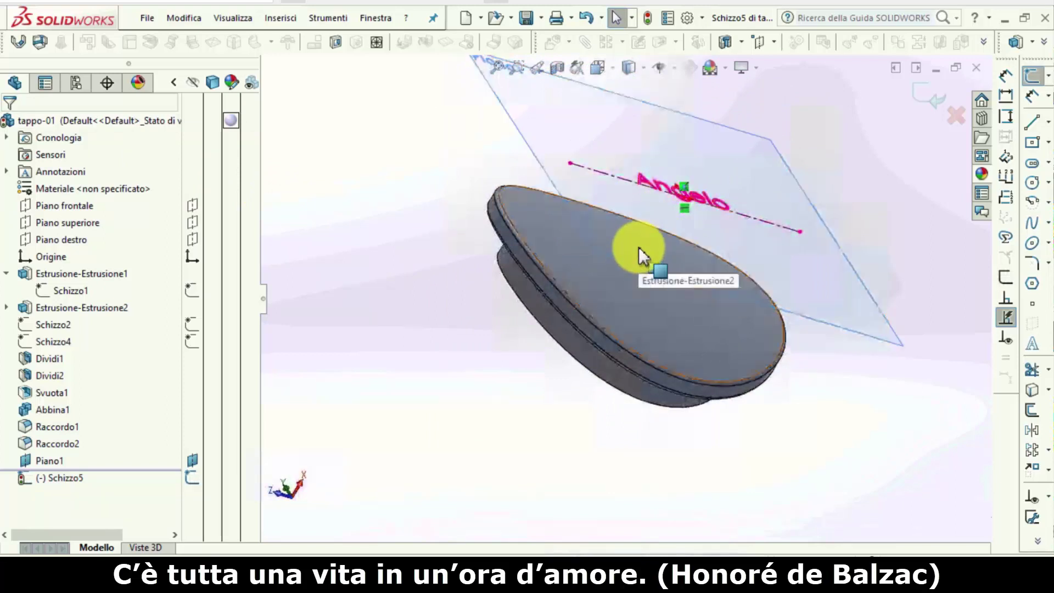
pyautogui.moveTo(641, 238)
pyautogui.mouseDown(button='middle')
pyautogui.moveTo(718, 258)
pyautogui.moveTo(701, 299)
pyautogui.moveTo(640, 217)
pyautogui.mouseUp(button='middle')
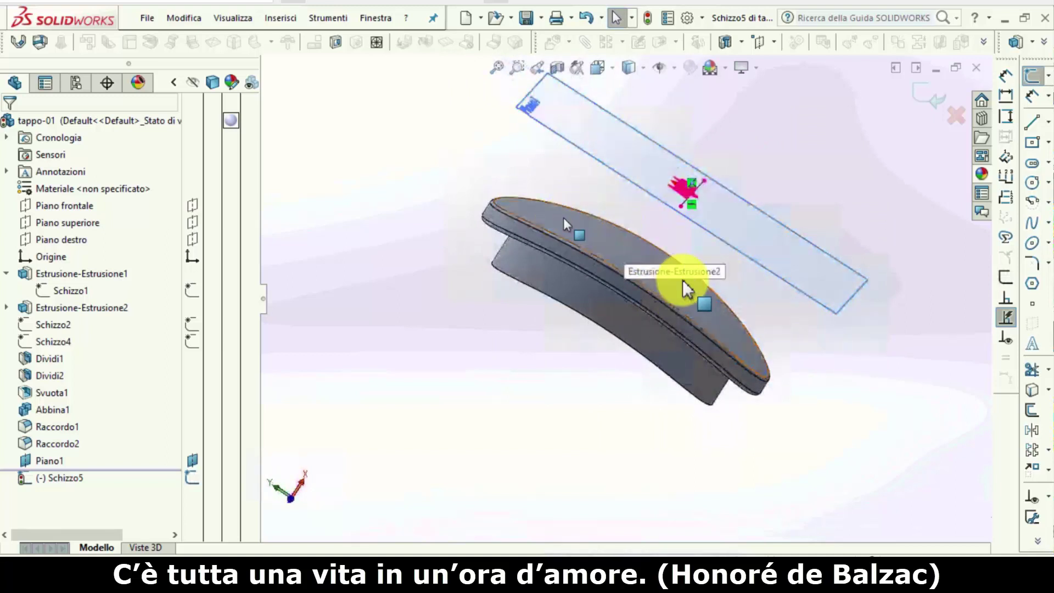
pyautogui.moveTo(683, 282)
pyautogui.mouseDown(button='middle')
pyautogui.moveTo(671, 310)
pyautogui.moveTo(631, 313)
pyautogui.moveTo(568, 351)
pyautogui.mouseUp(button='middle')
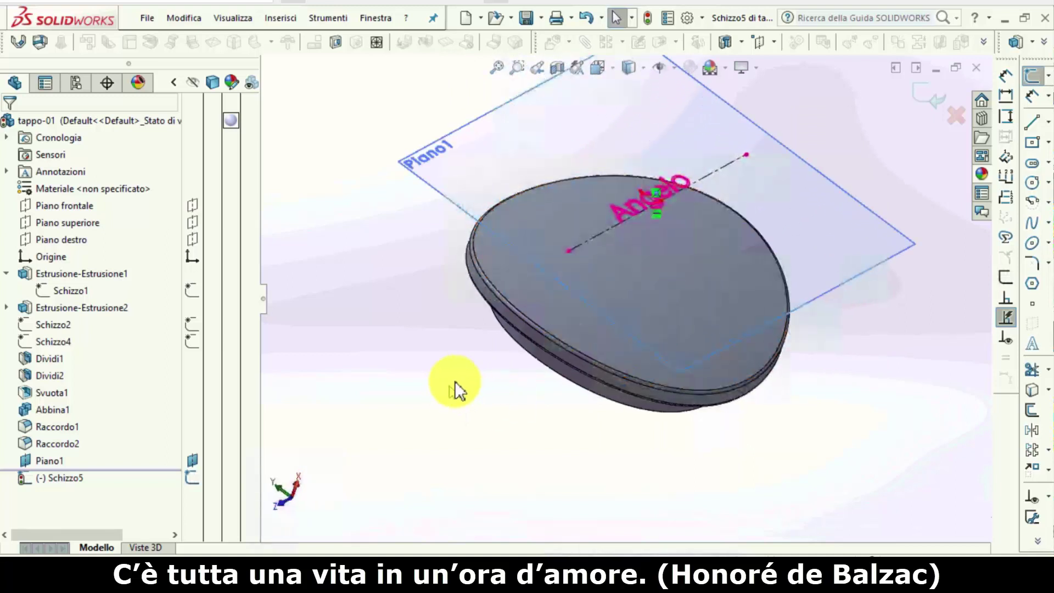
pyautogui.click(657, 216)
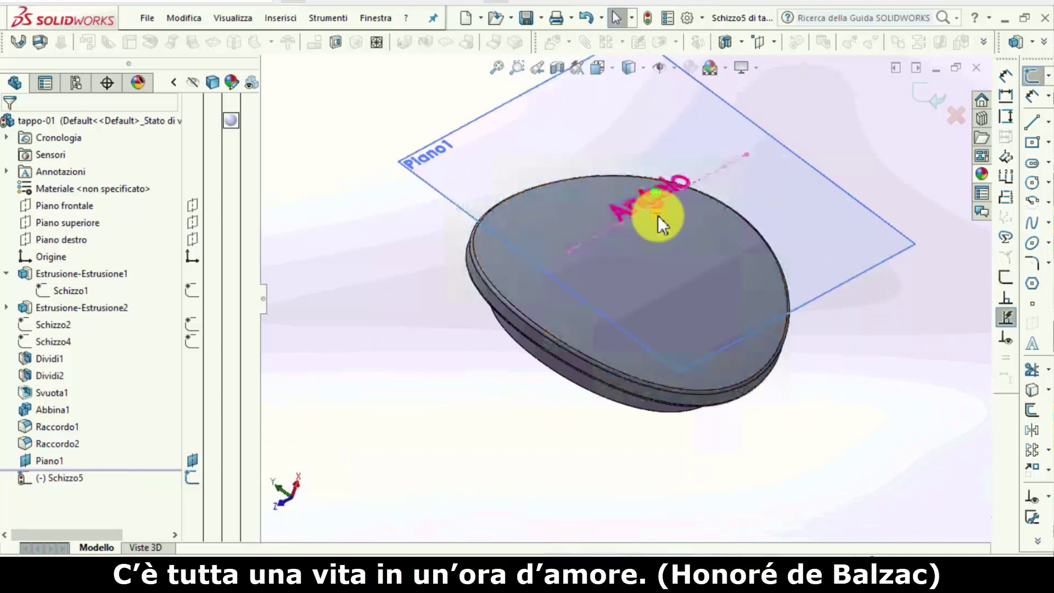
pyautogui.hotkey('ctrl', '8')
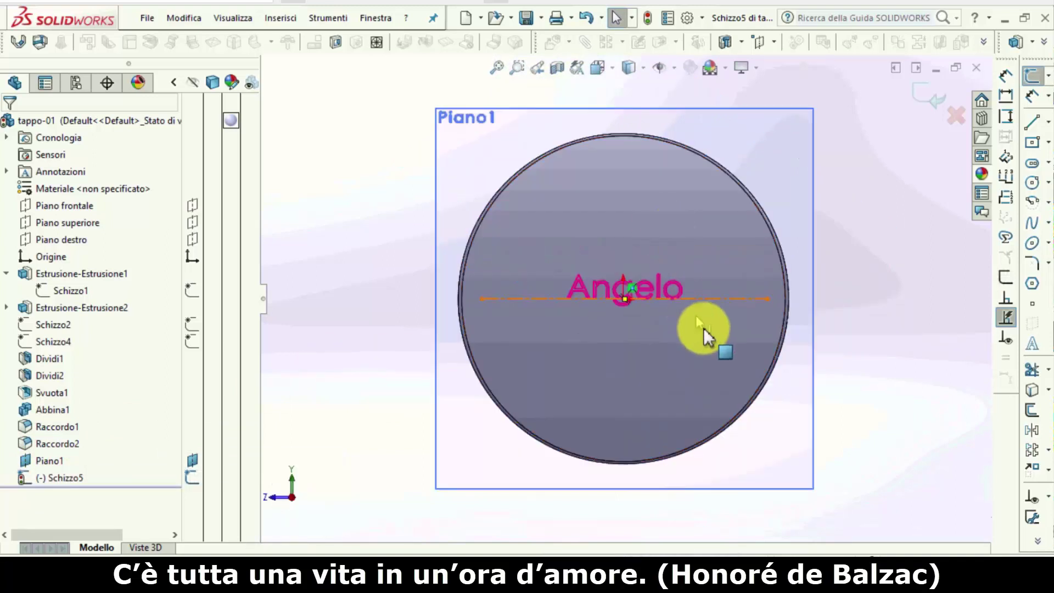
pyautogui.click(712, 298)
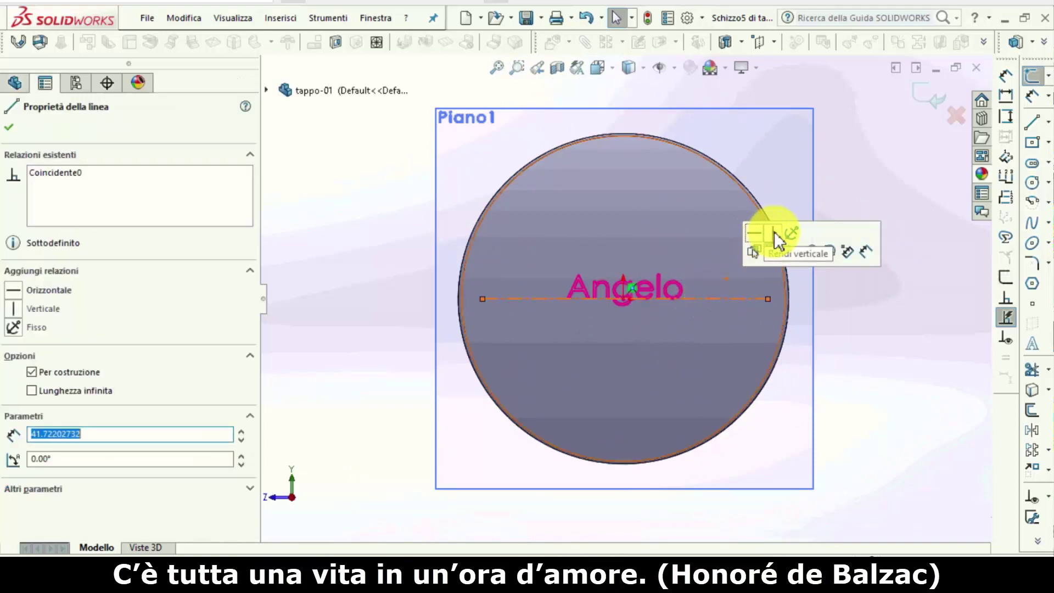
pyautogui.click(774, 231)
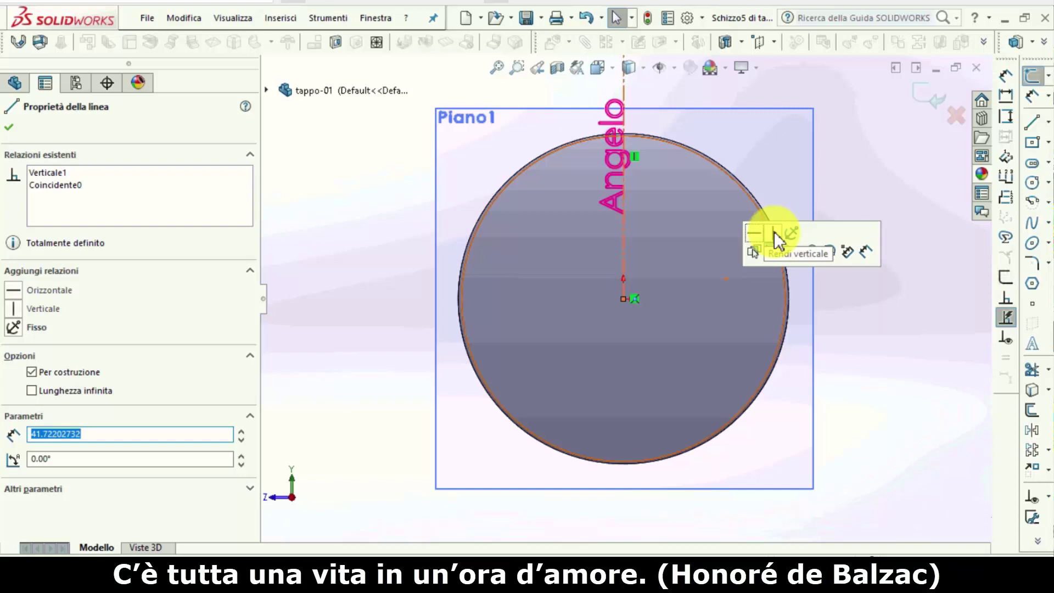
pyautogui.press('z')
pyautogui.press('z')
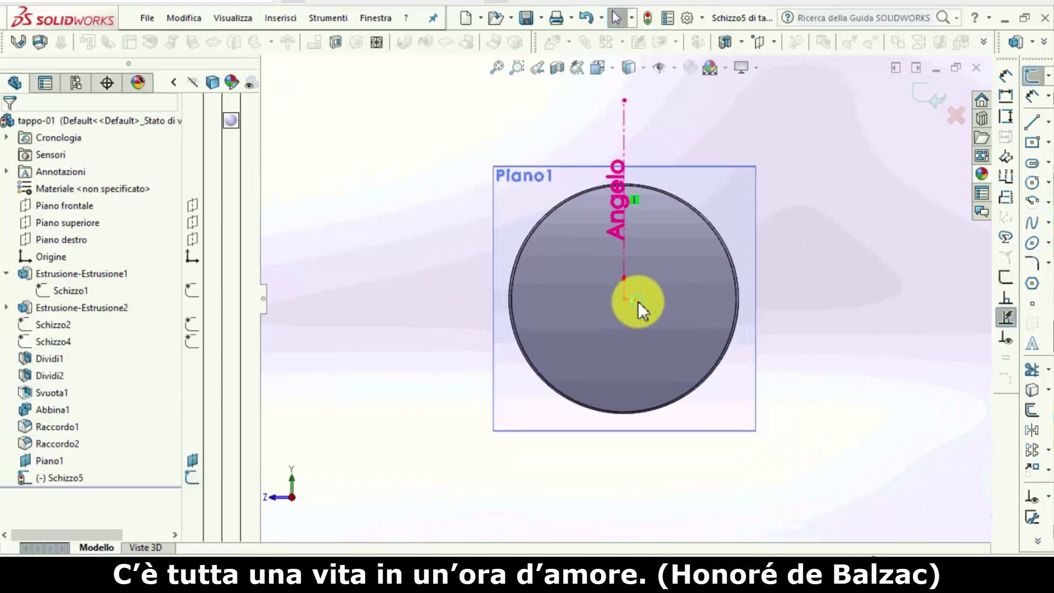
pyautogui.moveTo(624, 298); pyautogui.dragTo(622, 410)
pyautogui.moveTo(625, 100); pyautogui.dragTo(623, 187)
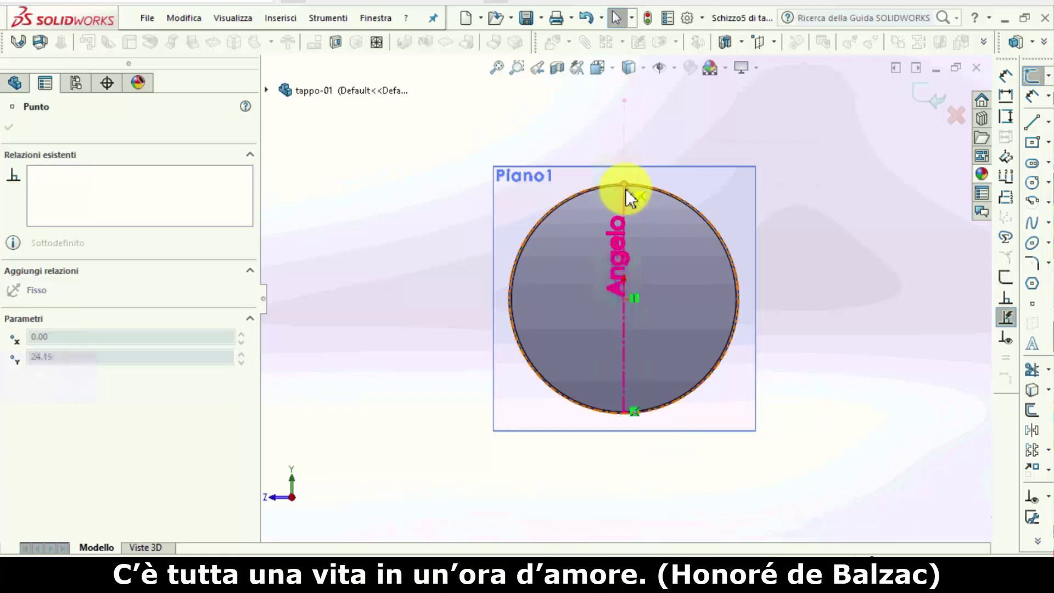
pyautogui.click(728, 242)
pyautogui.click(840, 283)
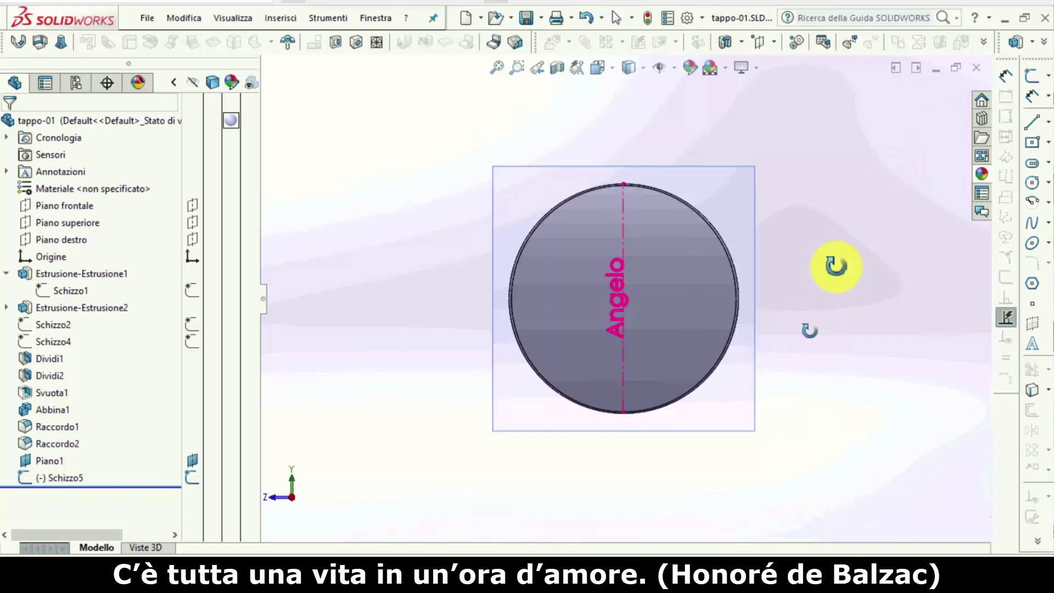
# Step: Choose Edit Sketch on Schizzo5 from the FeatureManager tree
pyautogui.moveTo(809, 329); pyautogui.dragTo(861, 230, button='middle')
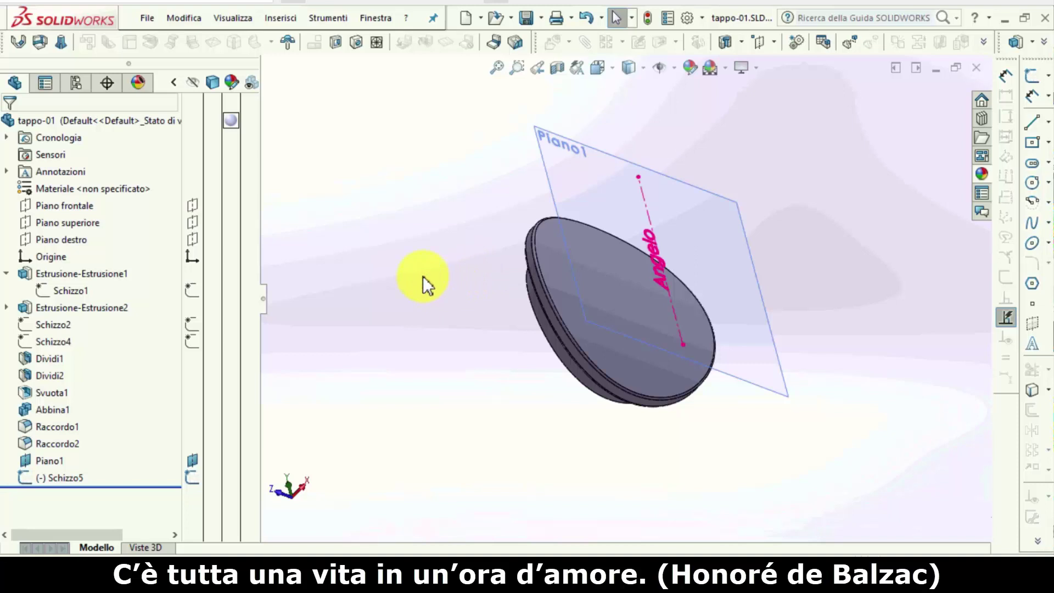
pyautogui.click(74, 476)
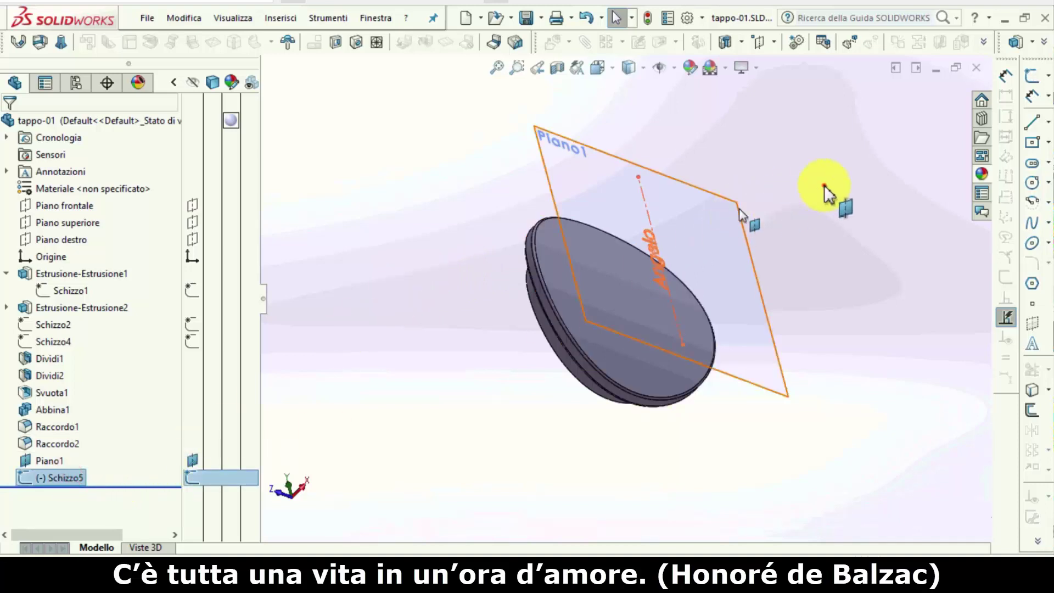
pyautogui.click(654, 254)
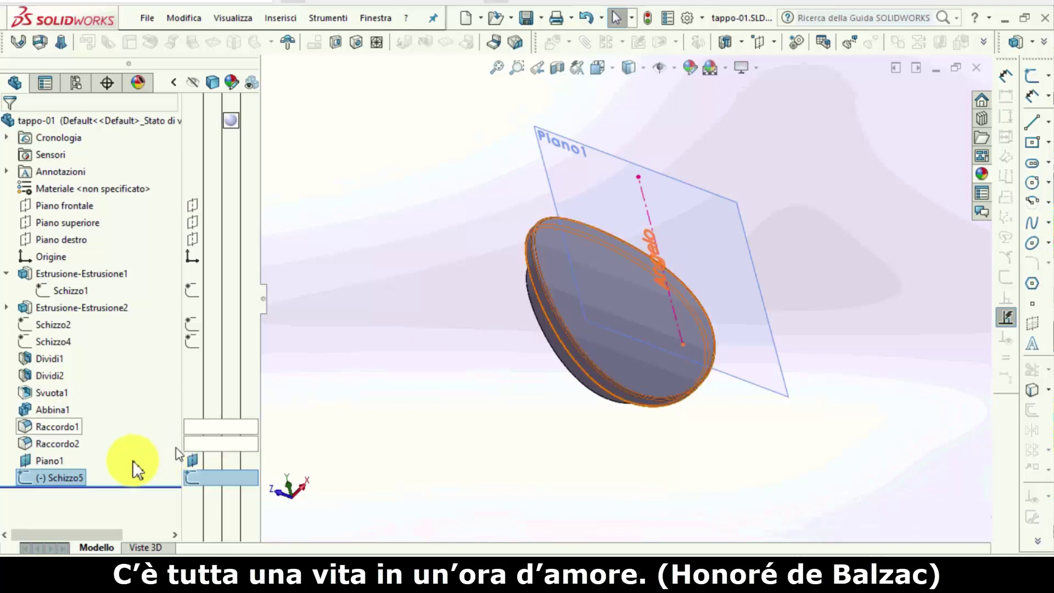
pyautogui.rightClick(64, 475)
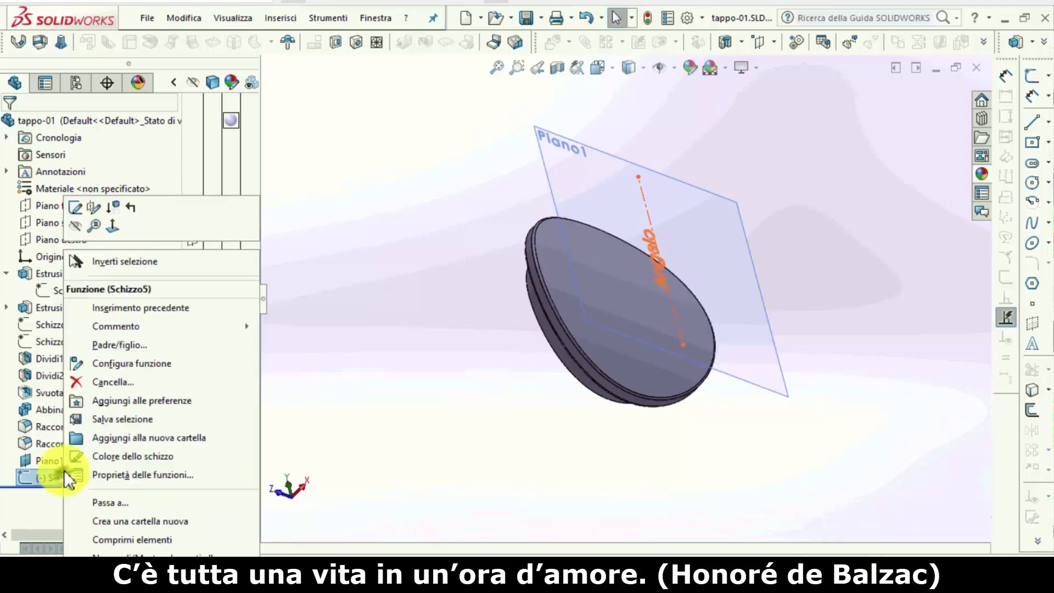
pyautogui.click(76, 211)
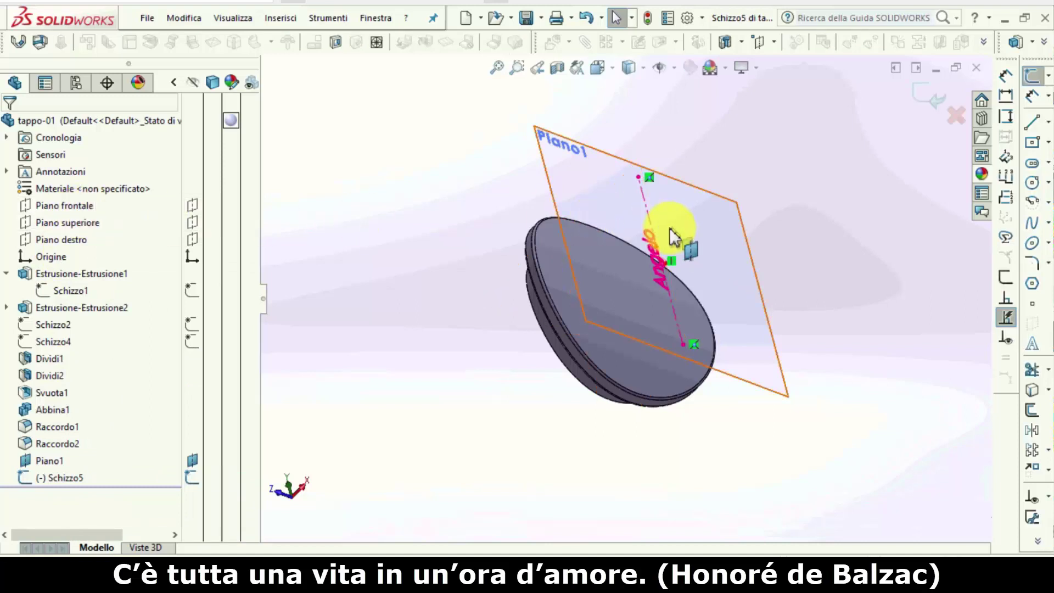
# Step: Add the surname to the sketch text, drop the document font, and set 120% character spacing
pyautogui.doubleClick(650, 238)
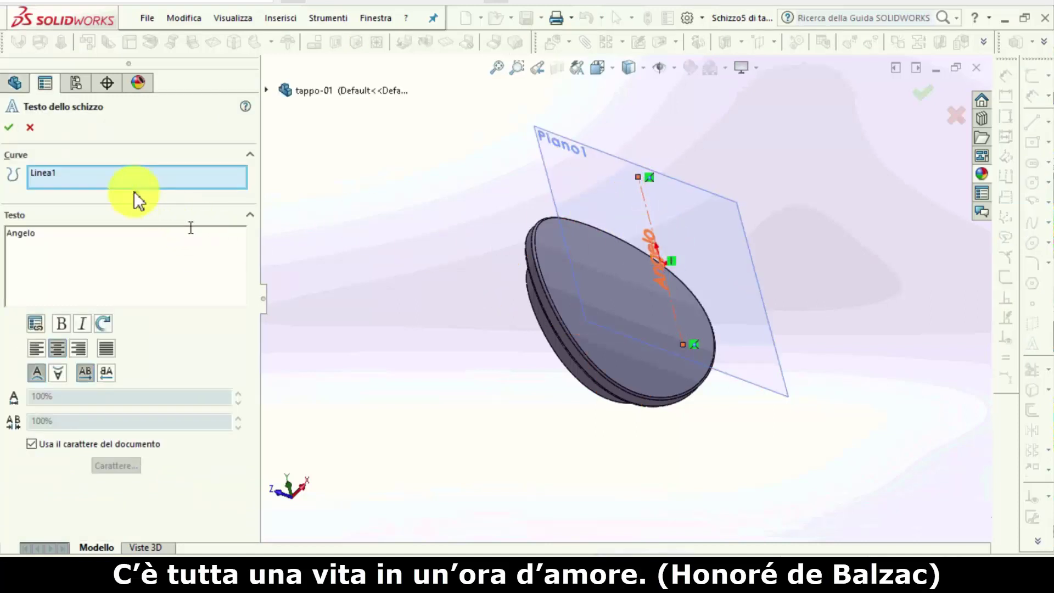
pyautogui.click(85, 242)
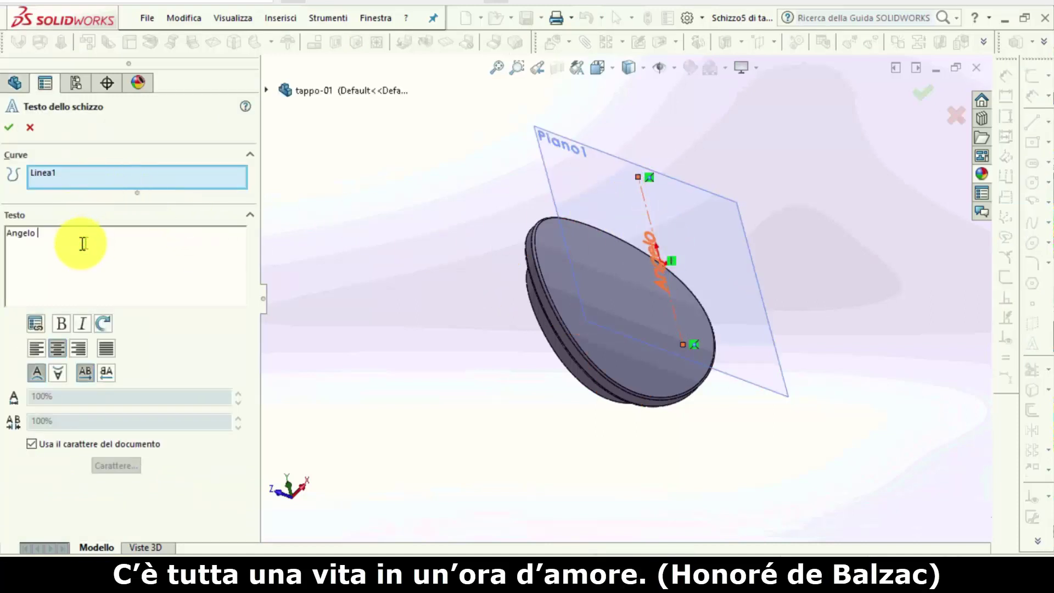
pyautogui.write('Car')
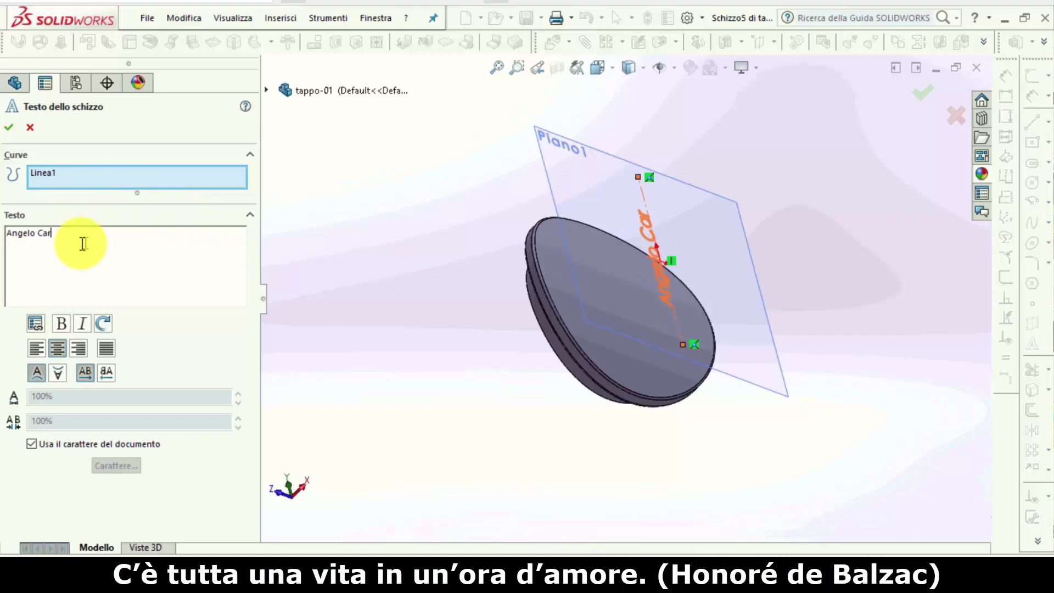
pyautogui.write('ollo')
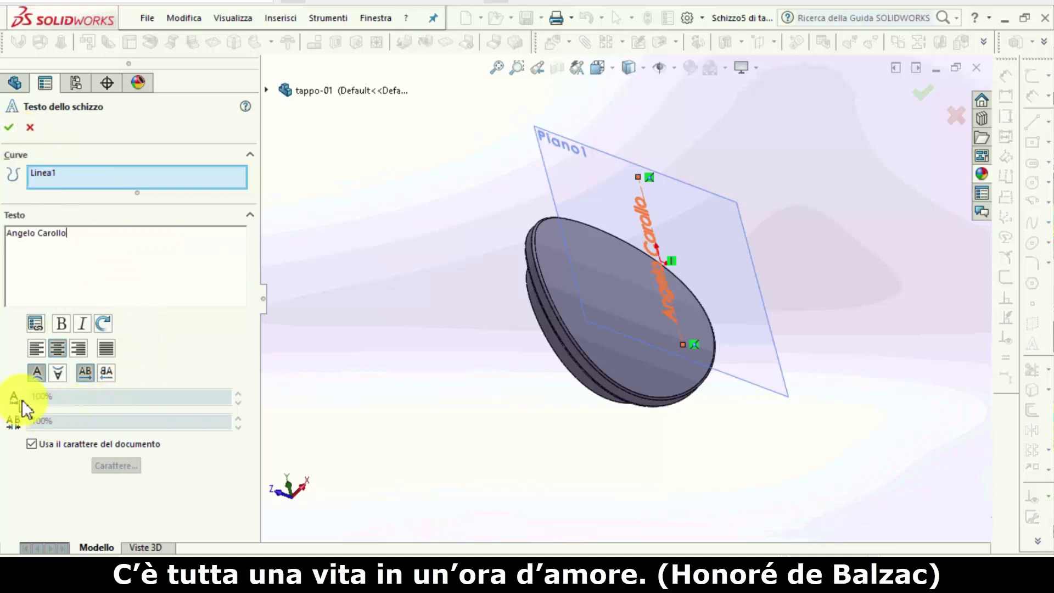
pyautogui.click(44, 443)
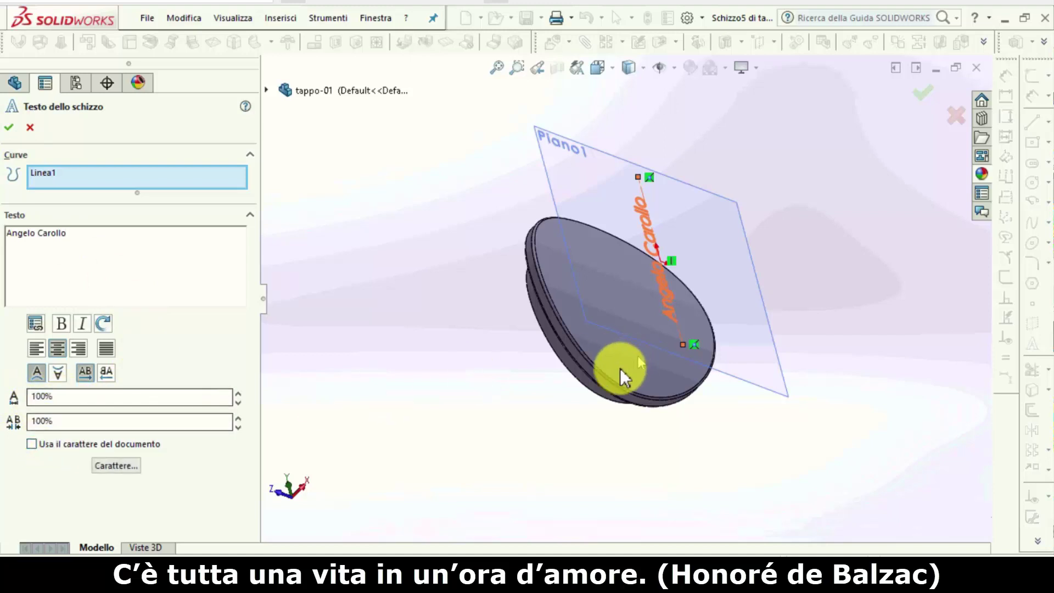
pyautogui.moveTo(616, 369)
pyautogui.mouseDown(button='middle')
pyautogui.moveTo(572, 408)
pyautogui.moveTo(443, 433)
pyautogui.mouseUp(button='middle')
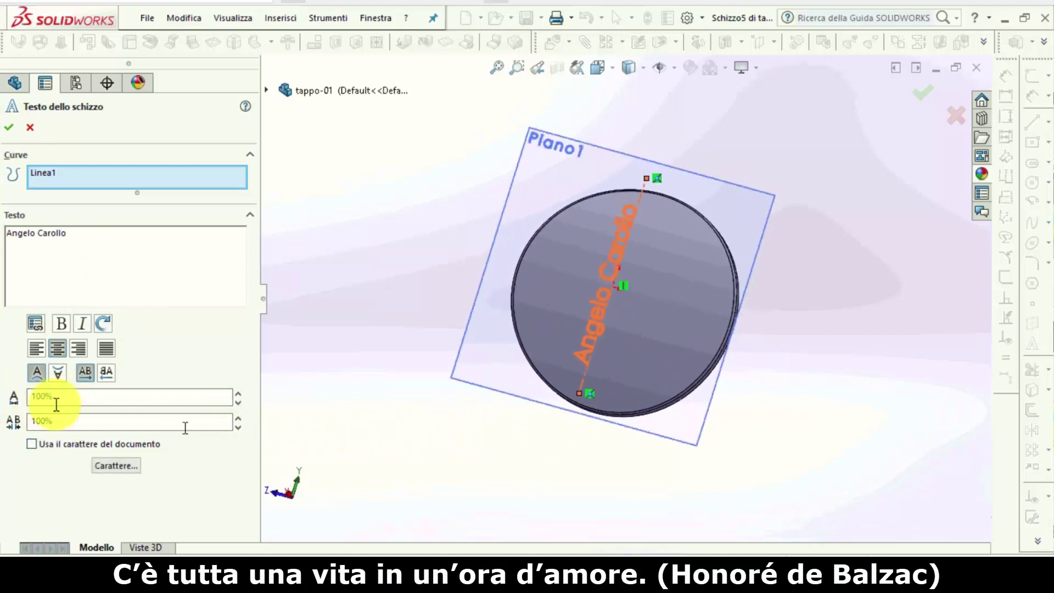
pyautogui.click(237, 417)
pyautogui.click(237, 416)
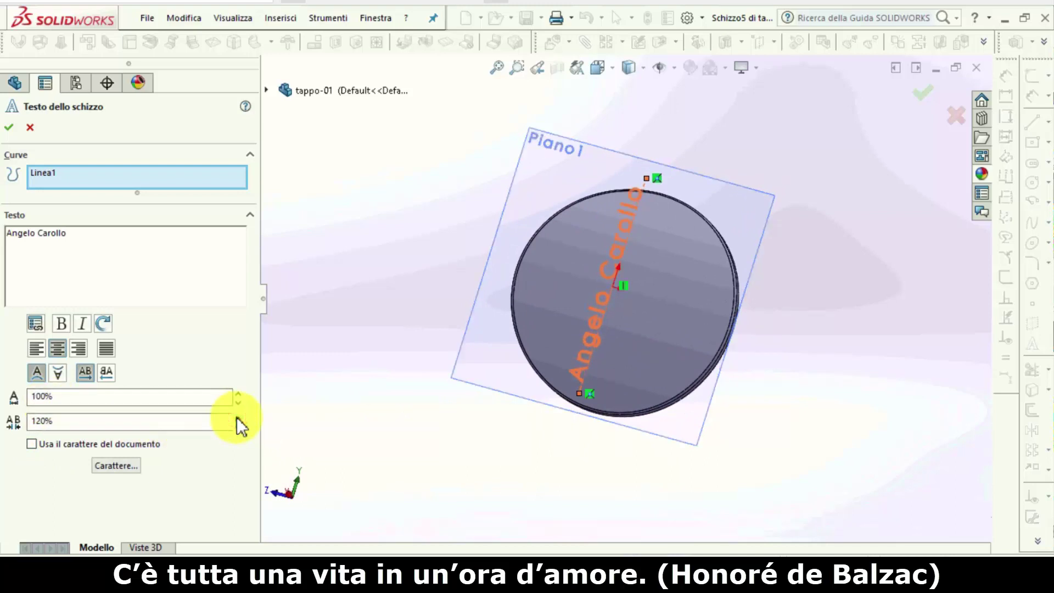
pyautogui.click(9, 127)
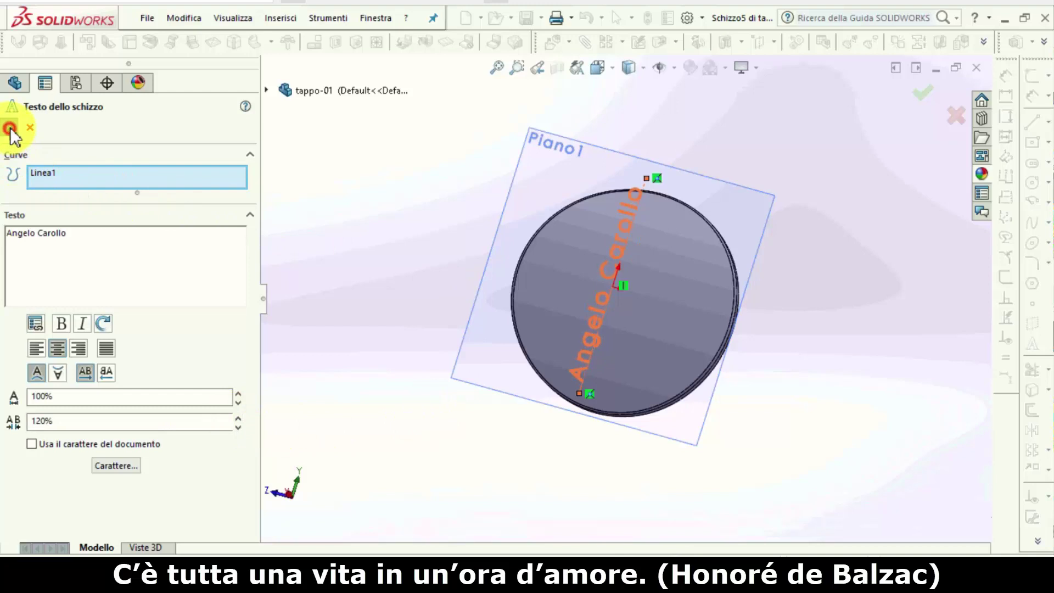
# Step: Deselect the text, orbit to an angled view, and exit the sketch
pyautogui.click(340, 201)
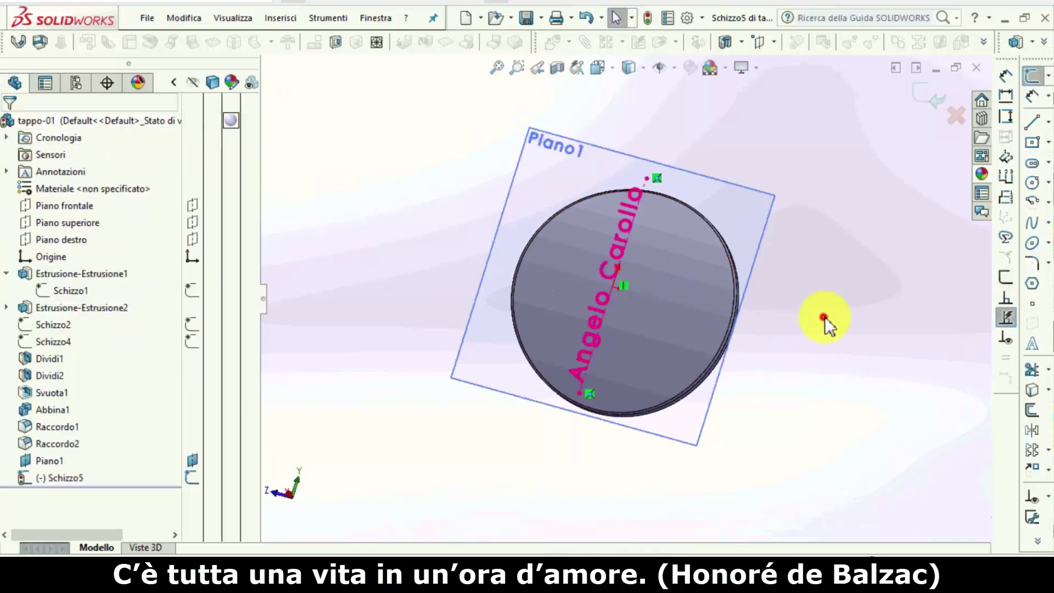
pyautogui.moveTo(825, 318)
pyautogui.mouseDown(button='middle')
pyautogui.moveTo(800, 306)
pyautogui.moveTo(871, 177)
pyautogui.moveTo(927, 105)
pyautogui.mouseUp(button='middle')
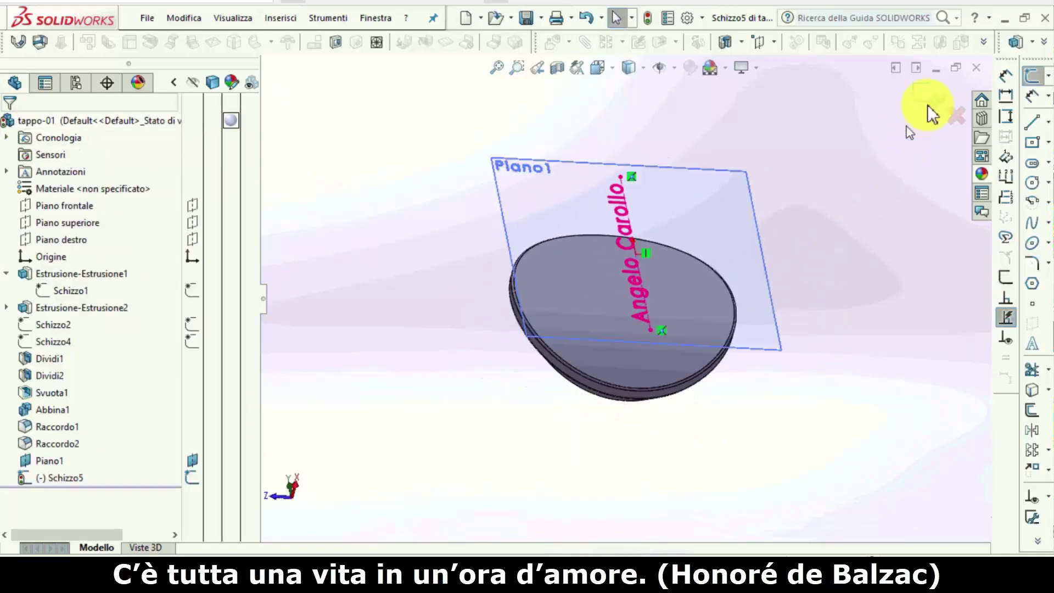
pyautogui.click(927, 104)
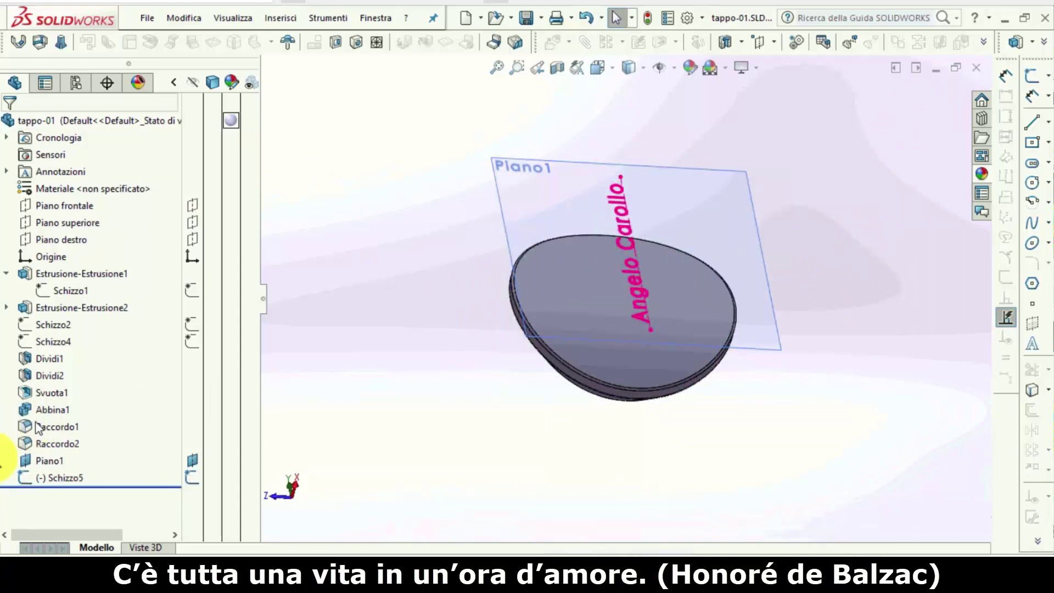
# Step: Start a cut of sketch Schizzo5 from the cap's top face (Surface/Face/Plane)
pyautogui.click(52, 474)
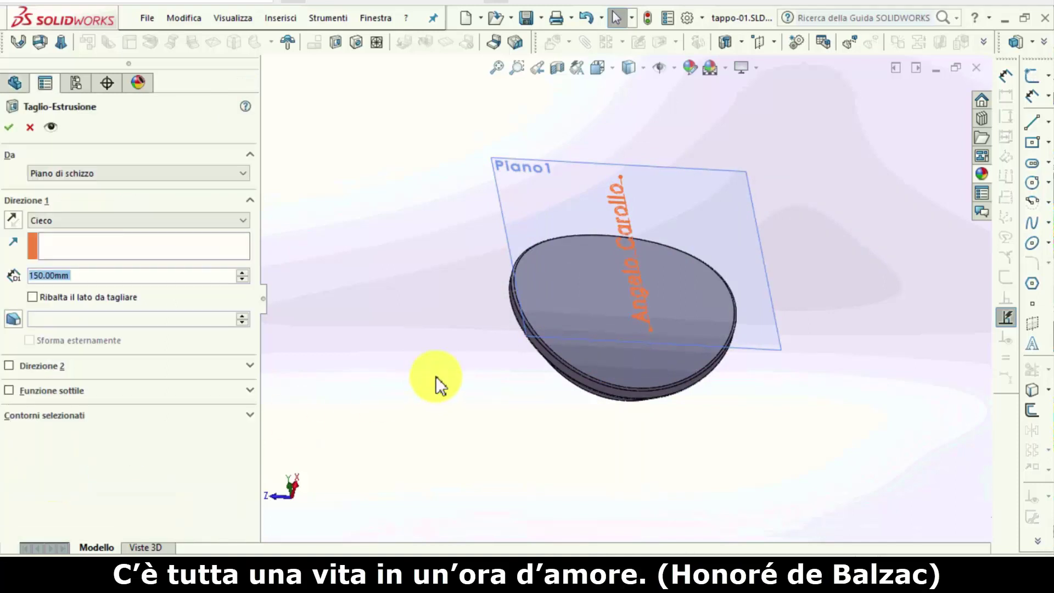
pyautogui.click(97, 174)
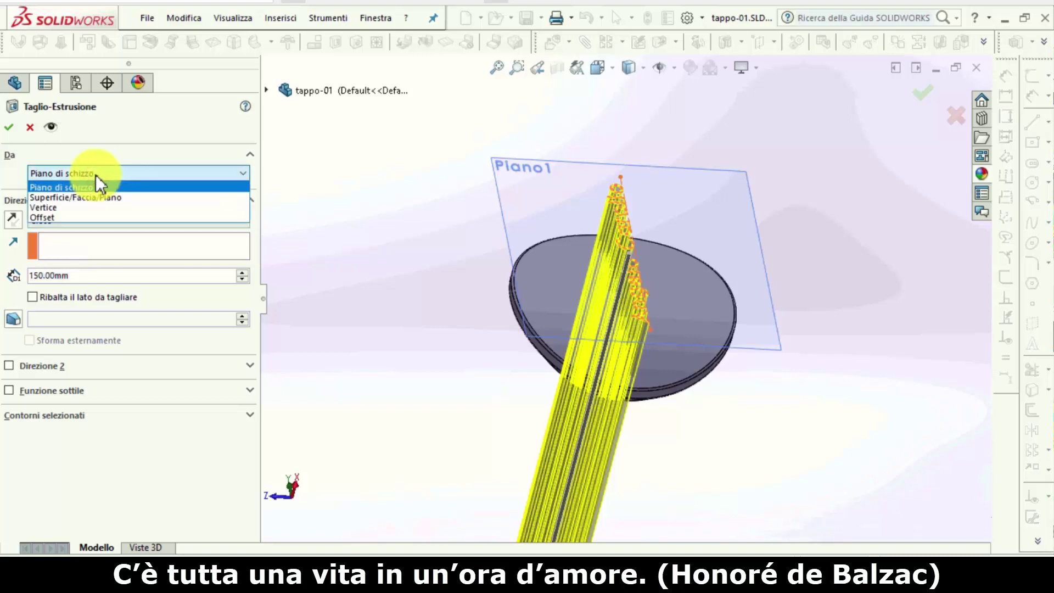
pyautogui.click(94, 198)
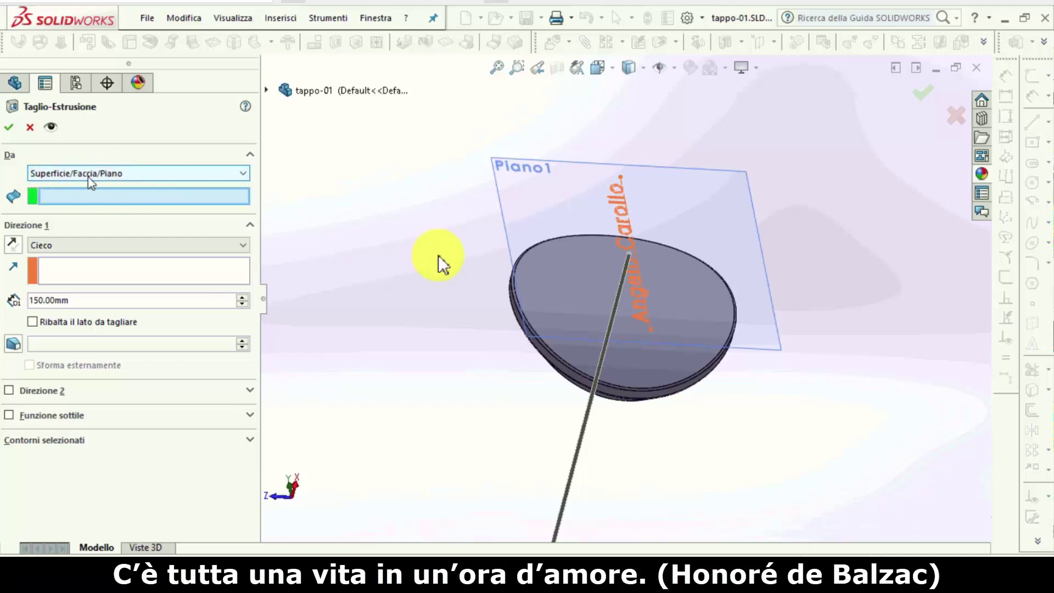
pyautogui.click(541, 278)
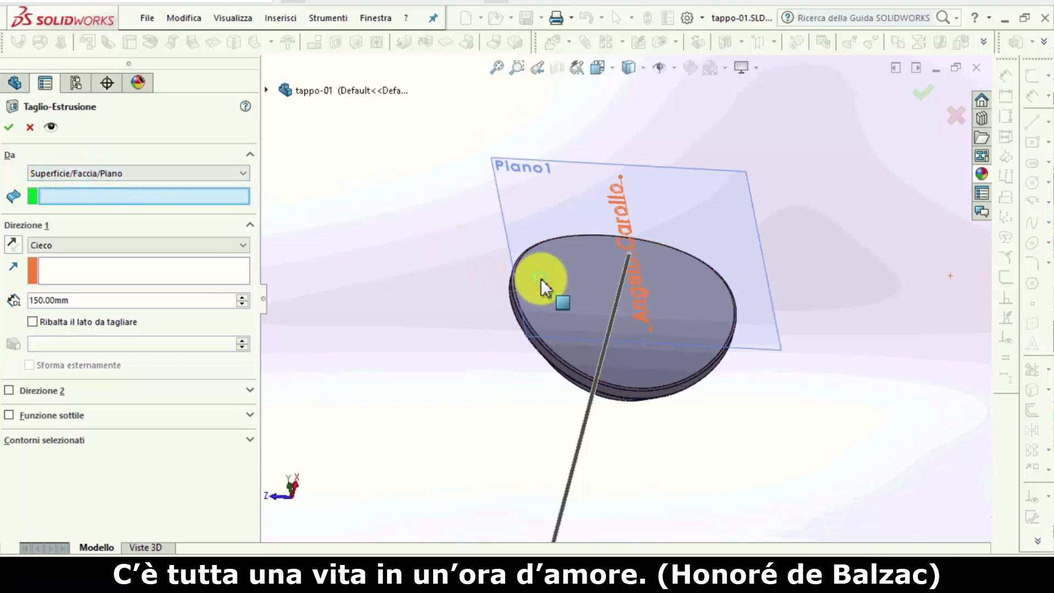
pyautogui.click(542, 279)
pyautogui.moveTo(535, 284)
pyautogui.mouseDown(button='middle')
pyautogui.moveTo(583, 309)
pyautogui.moveTo(546, 269)
pyautogui.mouseUp(button='middle')
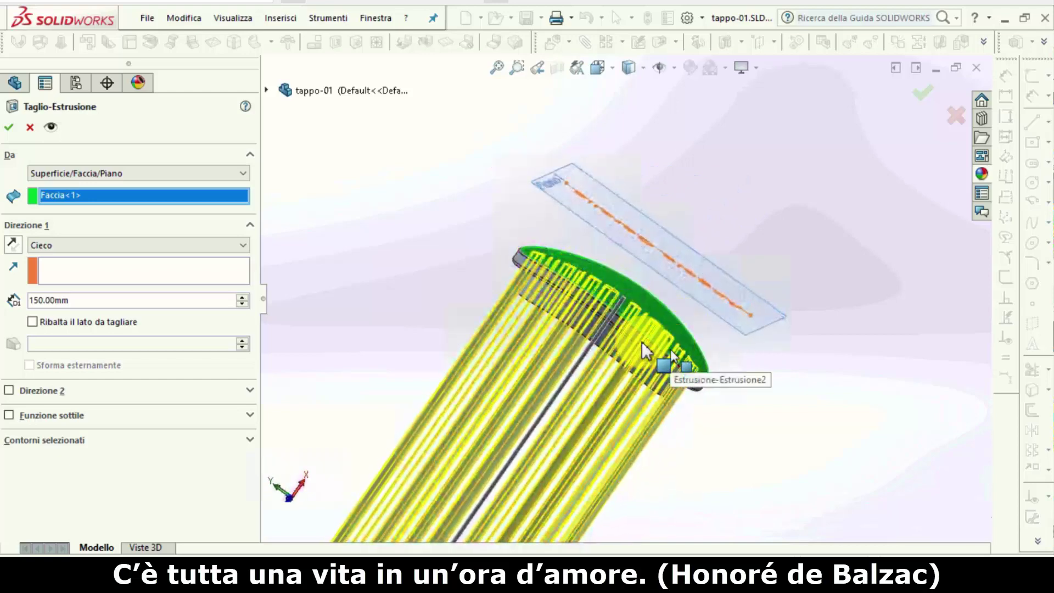
# Step: Set the cut to Blind with a depth of 0.5 mm
pyautogui.click(68, 248)
pyautogui.click(67, 257)
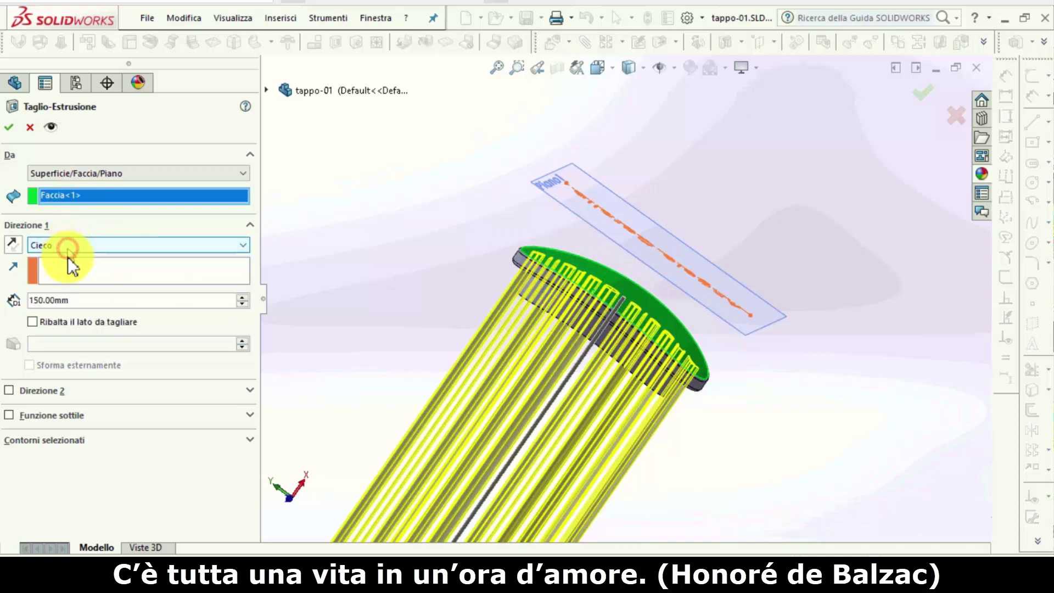
pyautogui.click(90, 305)
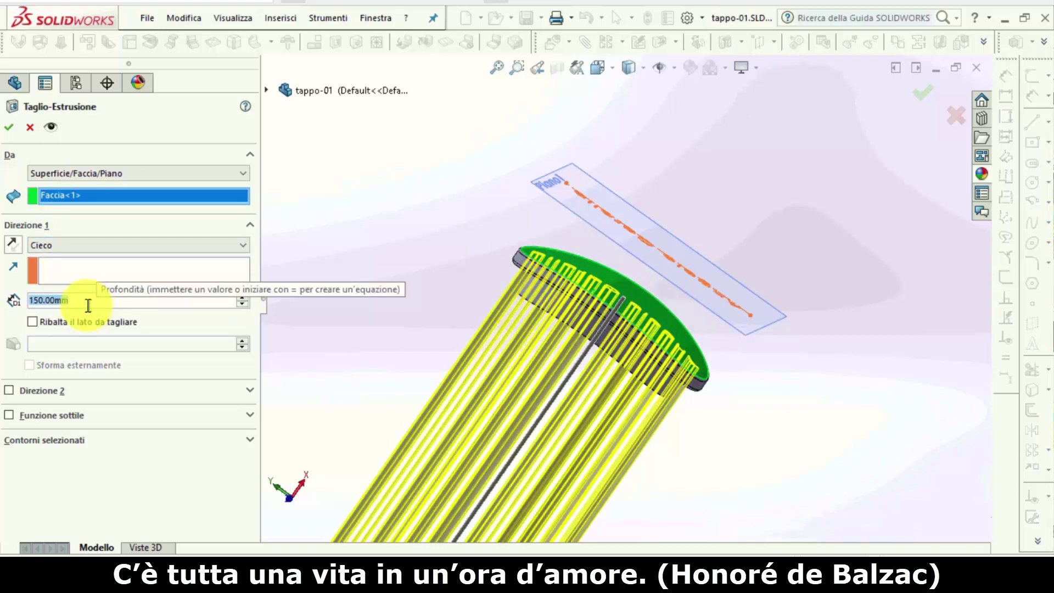
pyautogui.write('1')
pyautogui.click(378, 245)
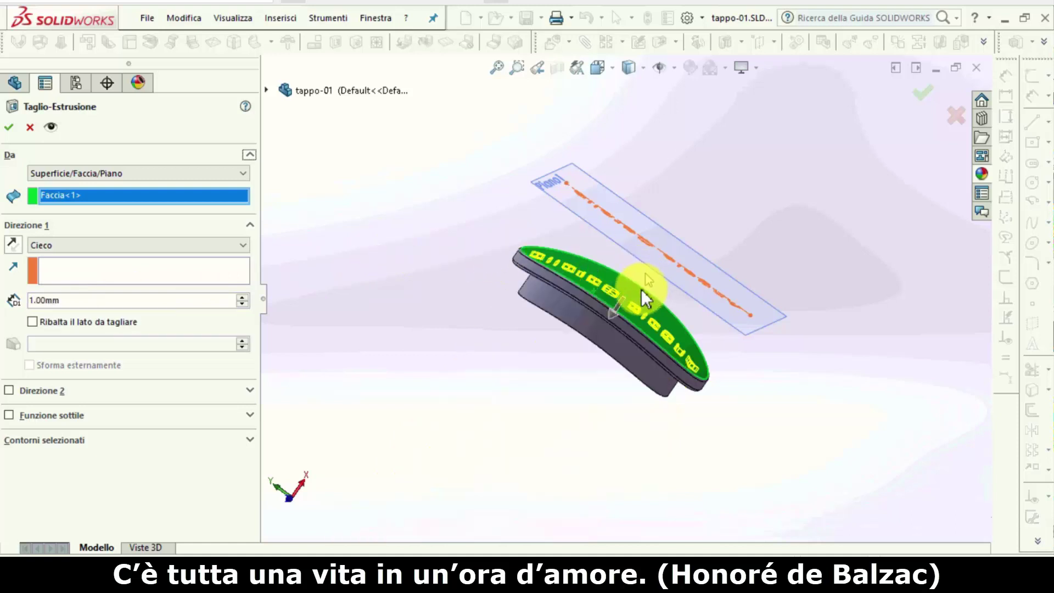
pyautogui.scroll(-3, 641, 289)
pyautogui.scroll(-3, 585, 310)
pyautogui.click(99, 301)
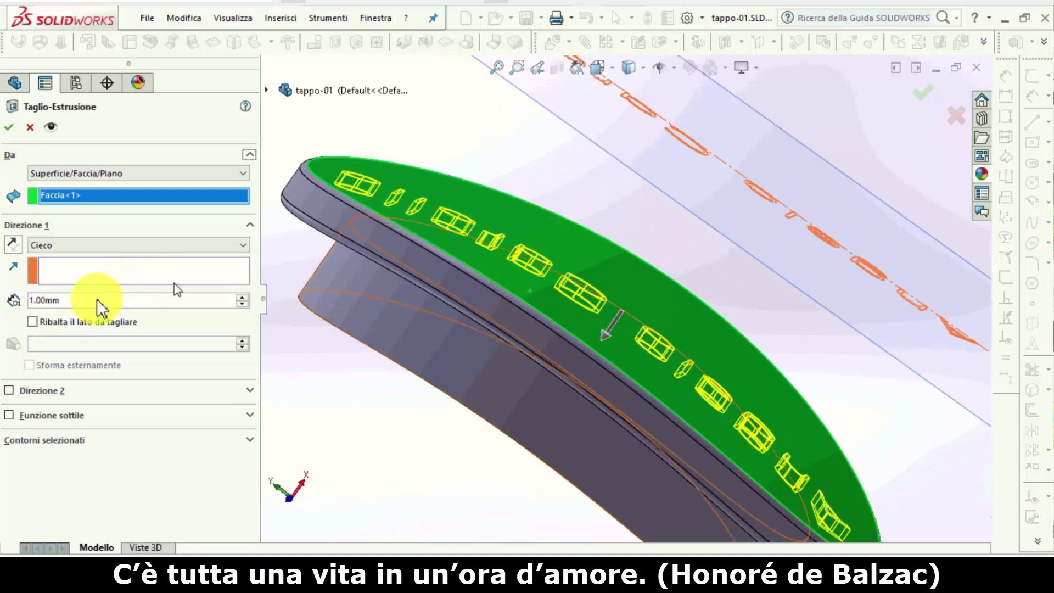
pyautogui.doubleClick(96, 299)
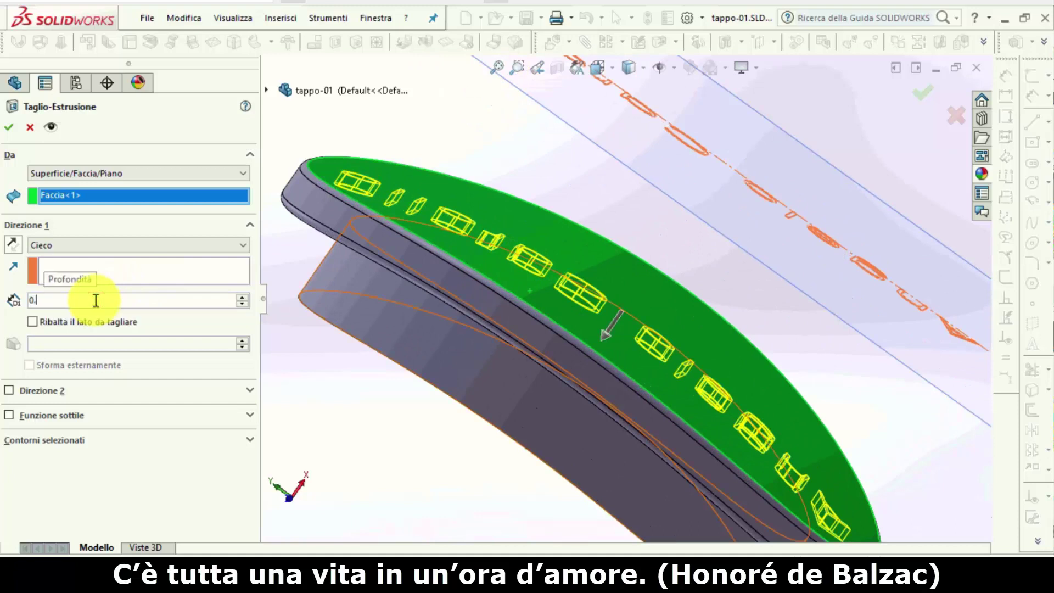
pyautogui.write('0.5')
pyautogui.press('Return')
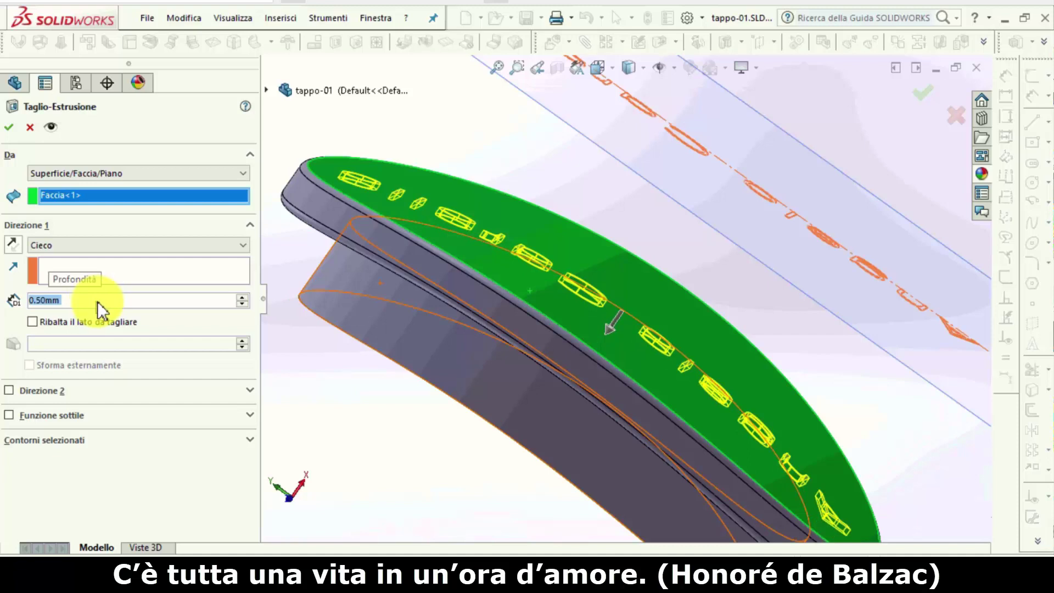
# Step: Accept the extruded cut and hide the Piano1 reference plane
pyautogui.click(9, 128)
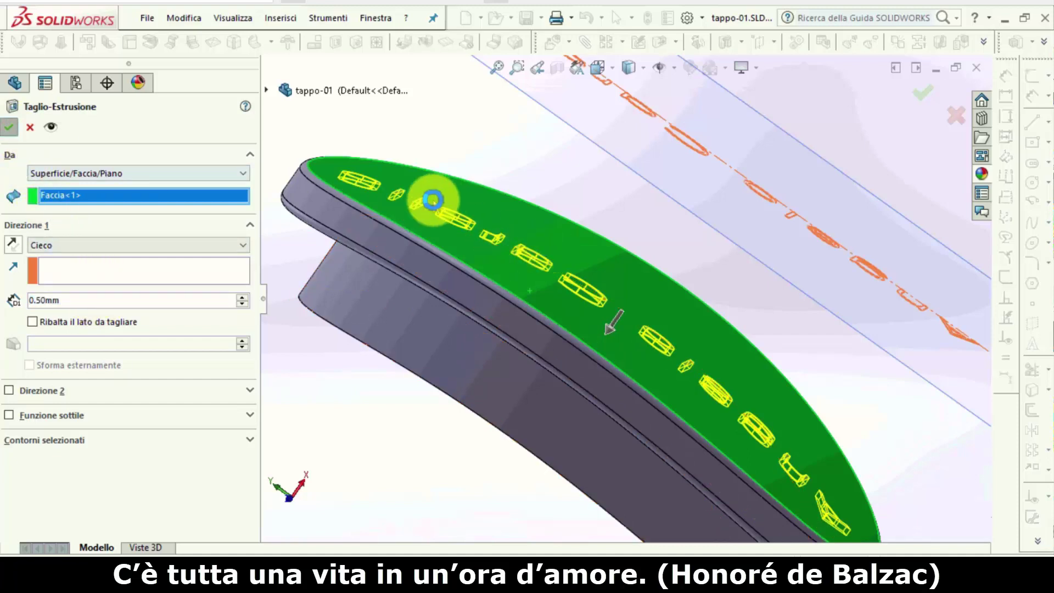
pyautogui.click(772, 326)
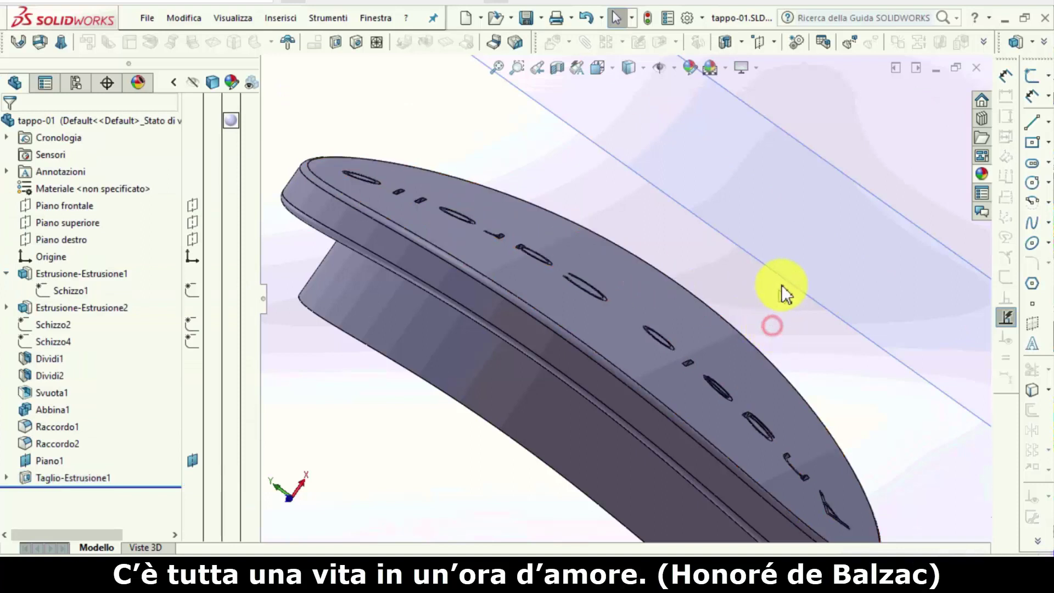
pyautogui.click(787, 281)
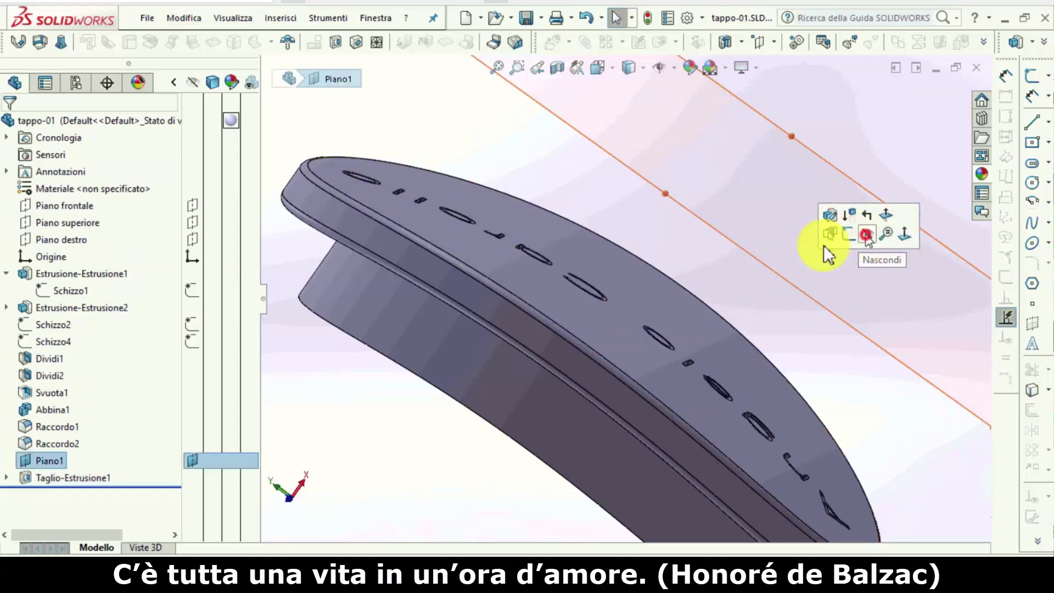
pyautogui.click(799, 313)
pyautogui.scroll(3, 785, 340)
pyautogui.moveTo(771, 377)
pyautogui.mouseDown(button='middle')
pyautogui.moveTo(617, 306)
pyautogui.moveTo(477, 287)
pyautogui.moveTo(512, 329)
pyautogui.moveTo(546, 345)
pyautogui.moveTo(536, 377)
pyautogui.moveTo(546, 460)
pyautogui.moveTo(555, 411)
pyautogui.moveTo(602, 344)
pyautogui.moveTo(565, 364)
pyautogui.moveTo(543, 356)
pyautogui.moveTo(536, 308)
pyautogui.moveTo(577, 331)
pyautogui.mouseUp(button='middle')
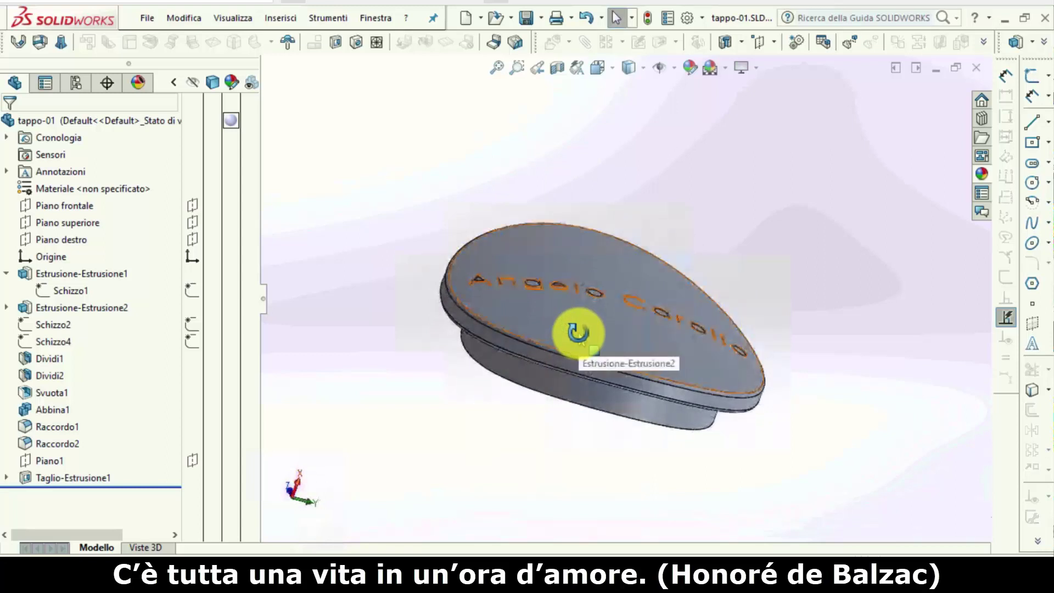
# Step: Select the Schizzo5 text sketch under Taglio-Estrusione1 and view it normal to the face
pyautogui.click(579, 334)
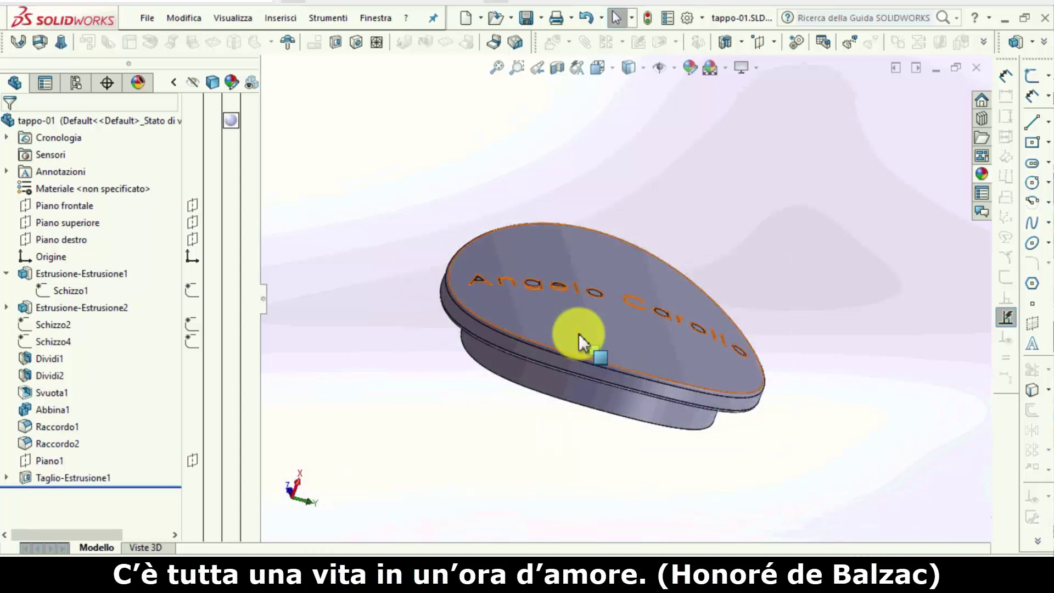
pyautogui.click(71, 477)
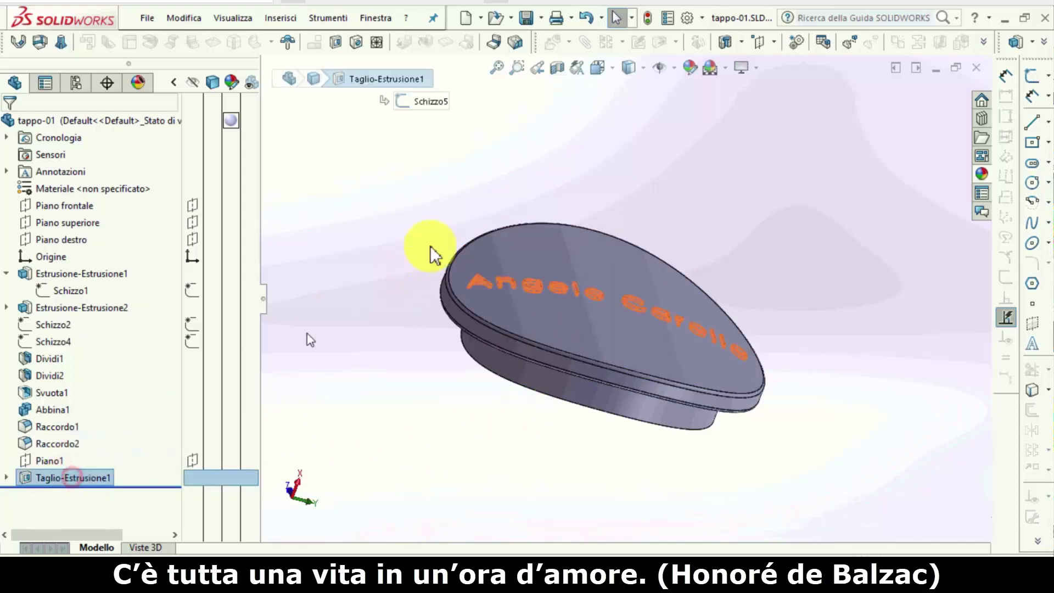
pyautogui.click(7, 478)
pyautogui.click(77, 494)
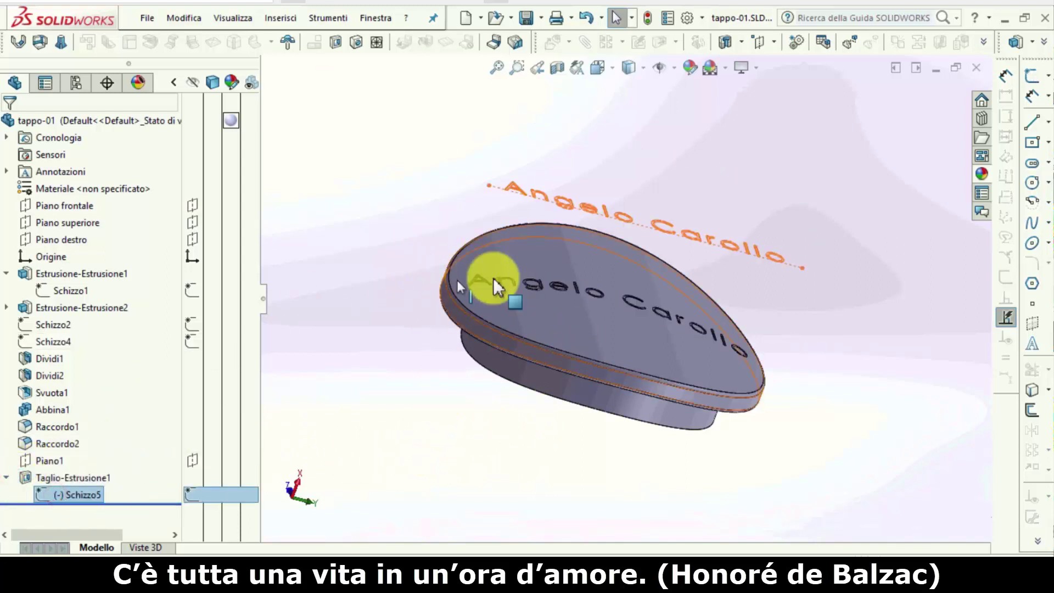
pyautogui.hotkey('ctrl', '8')
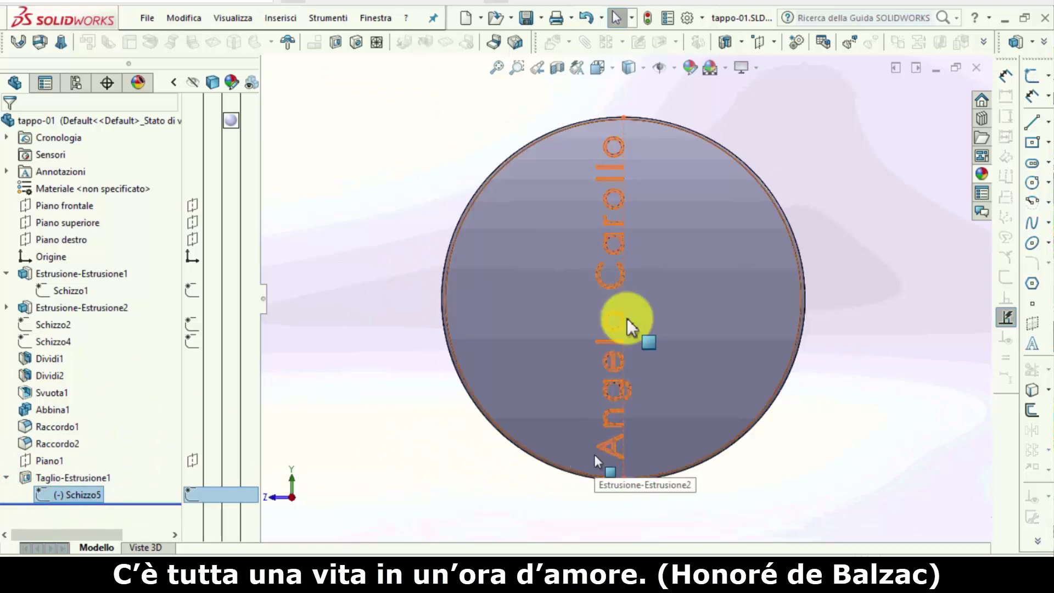
# Step: Shift the name text down-right on the face, then exit the sketch so the cut rebuilds
pyautogui.scroll(-2, 617, 173)
pyautogui.scroll(-2, 612, 164)
pyautogui.scroll(-1, 616, 158)
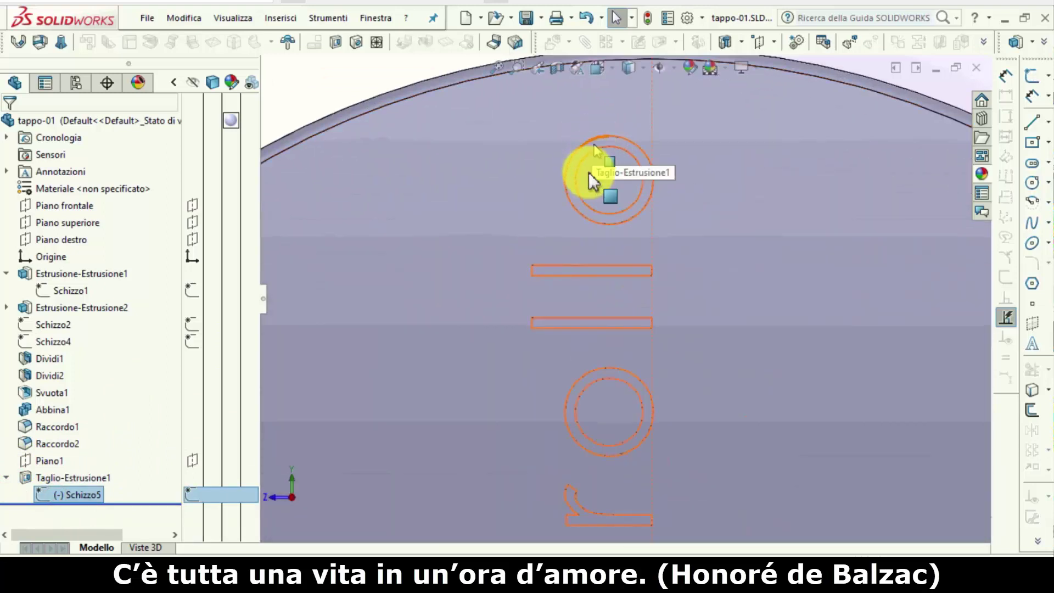
pyautogui.moveTo(565, 176); pyautogui.dragTo(602, 170)
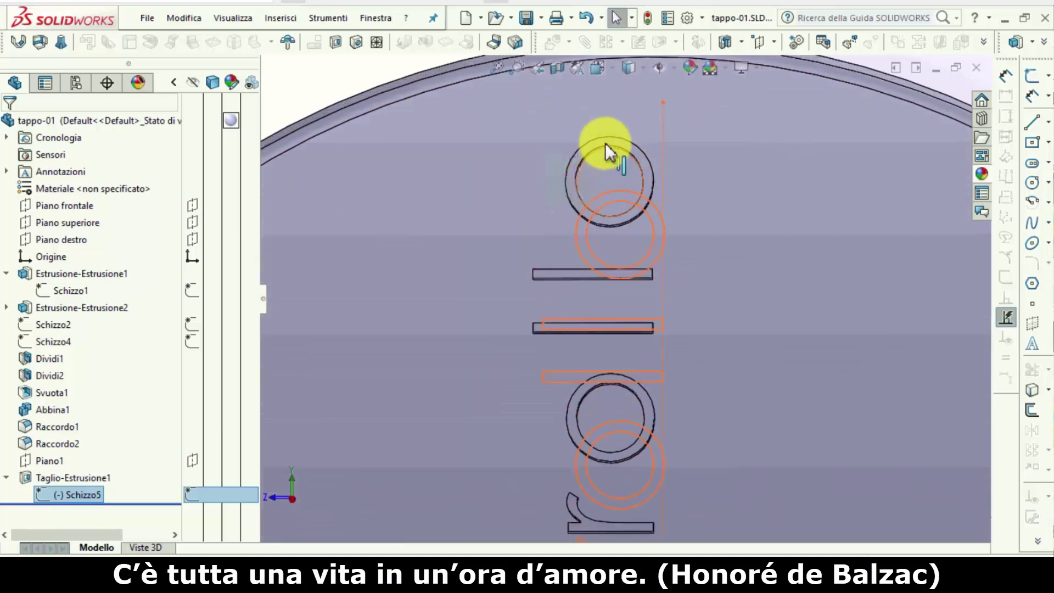
pyautogui.scroll(3, 610, 310)
pyautogui.scroll(3, 609, 315)
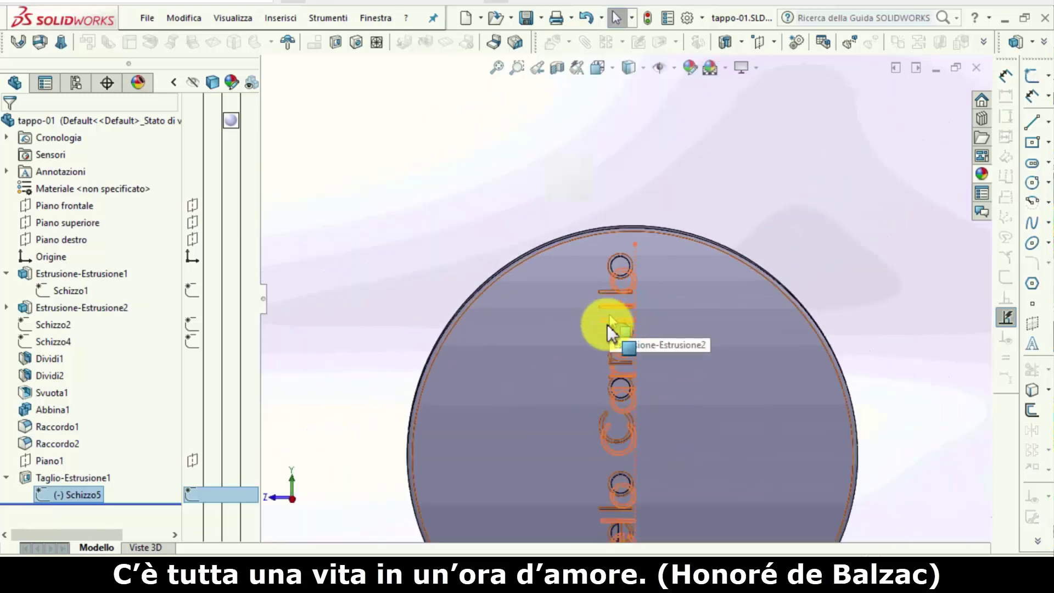
pyautogui.scroll(2, 632, 307)
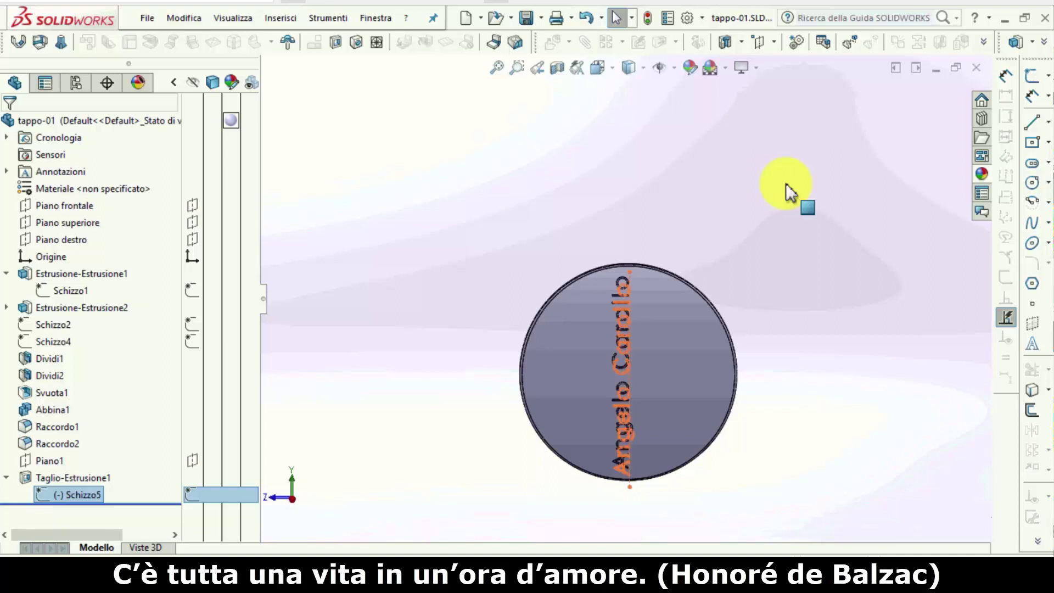
pyautogui.click(907, 139)
pyautogui.click(6, 478)
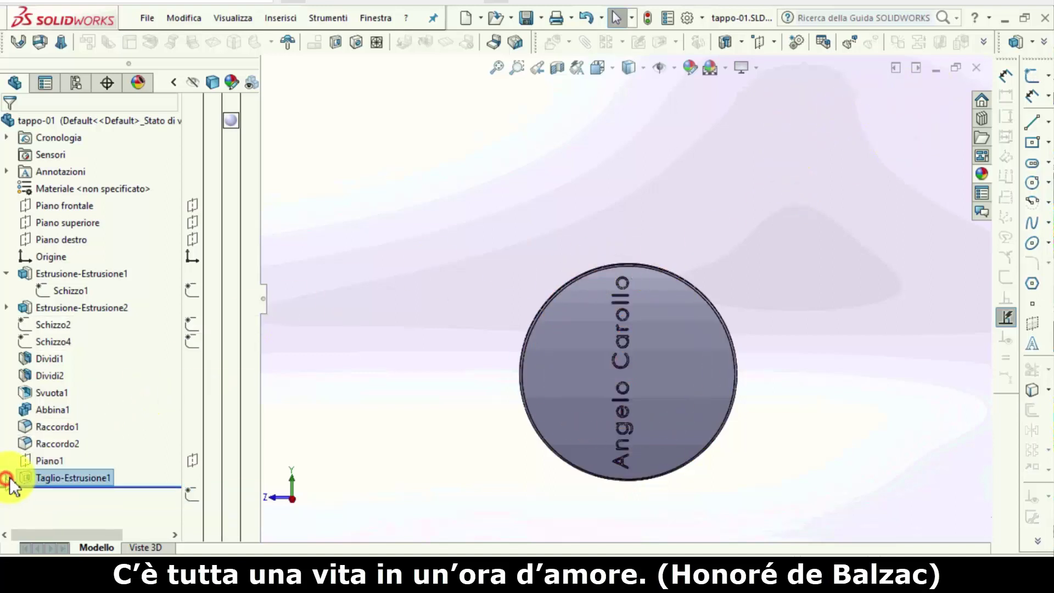
# Step: Orbit the cap to a tilted 3D view and delete the Taglio-Estrusione1 text cut
pyautogui.moveTo(557, 354)
pyautogui.mouseDown(button='middle')
pyautogui.moveTo(471, 123)
pyautogui.moveTo(435, 235)
pyautogui.moveTo(456, 292)
pyautogui.moveTo(437, 348)
pyautogui.moveTo(477, 258)
pyautogui.moveTo(536, 270)
pyautogui.moveTo(607, 254)
pyautogui.moveTo(637, 220)
pyautogui.moveTo(616, 254)
pyautogui.moveTo(444, 284)
pyautogui.mouseUp(button='middle')
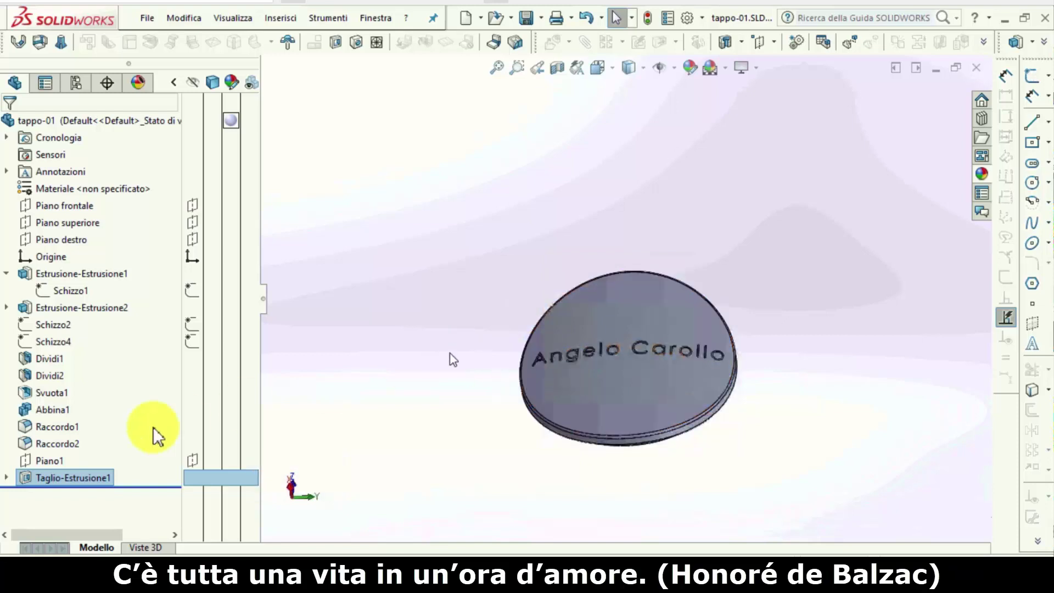
pyautogui.click(278, 380)
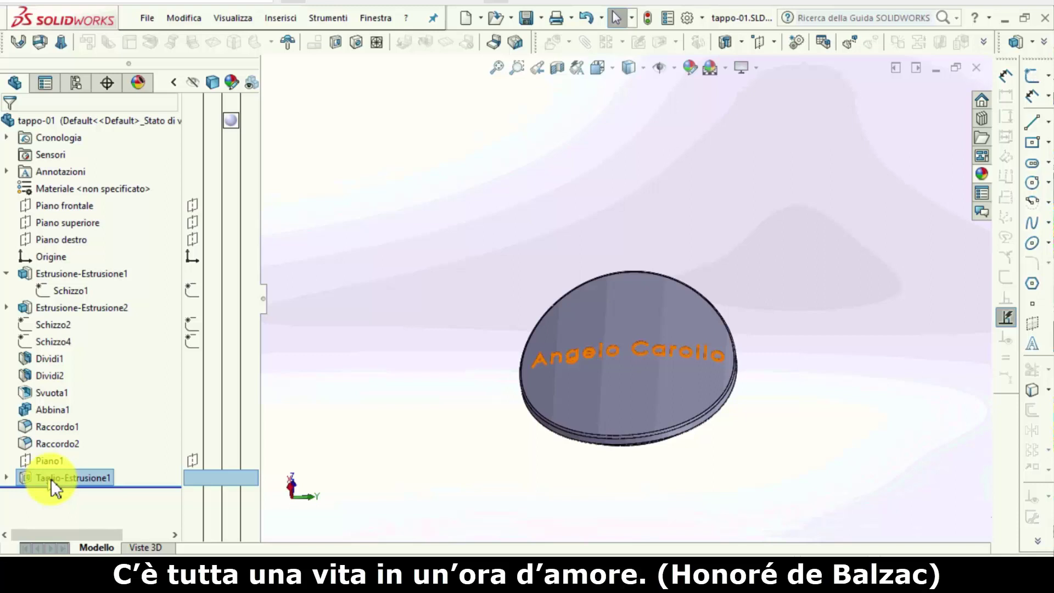
pyautogui.click(298, 434)
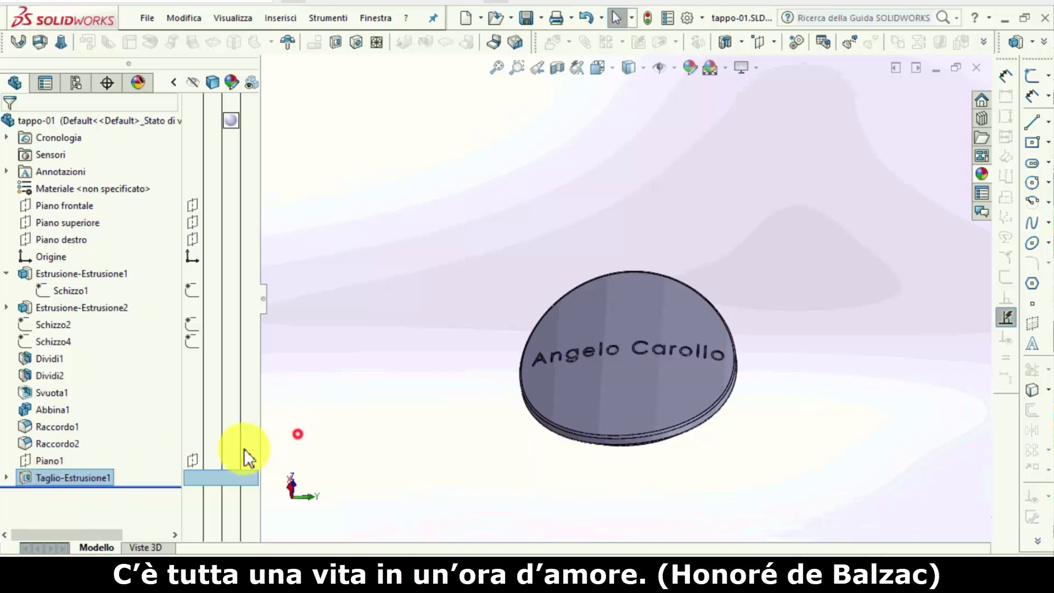
pyautogui.rightClick(77, 472)
pyautogui.click(132, 364)
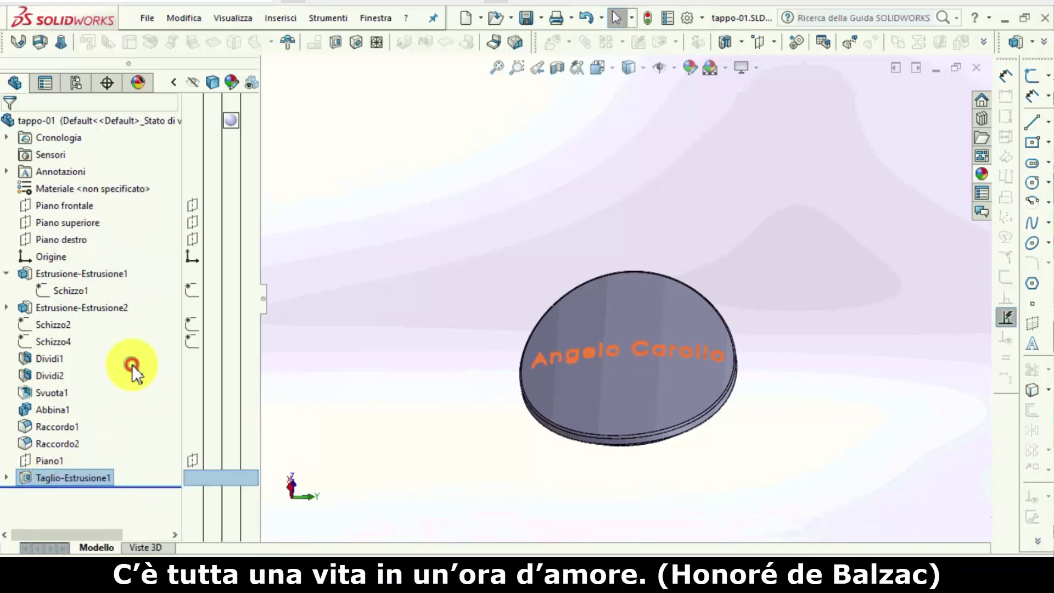
# Step: Delete the cut while keeping Schizzo5, and start the boss extrusion from the cap's top face
pyautogui.click(68, 477)
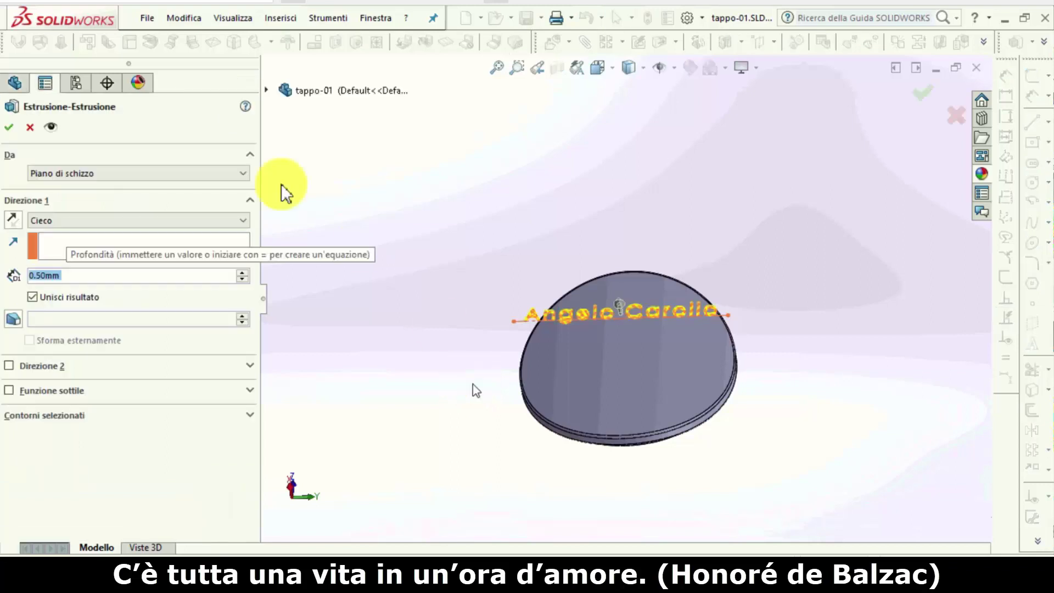
pyautogui.click(109, 174)
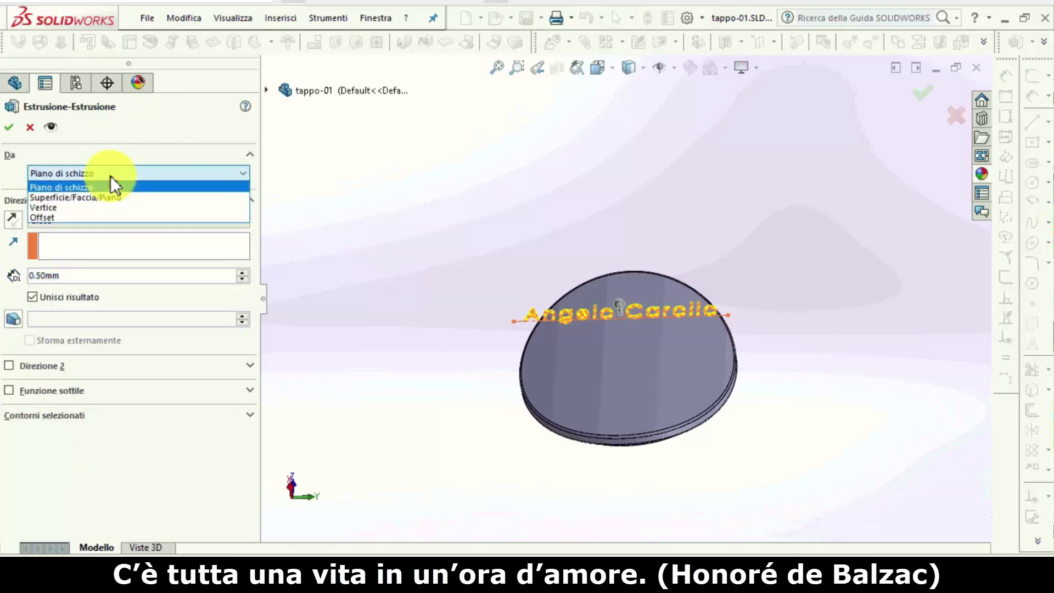
pyautogui.click(93, 197)
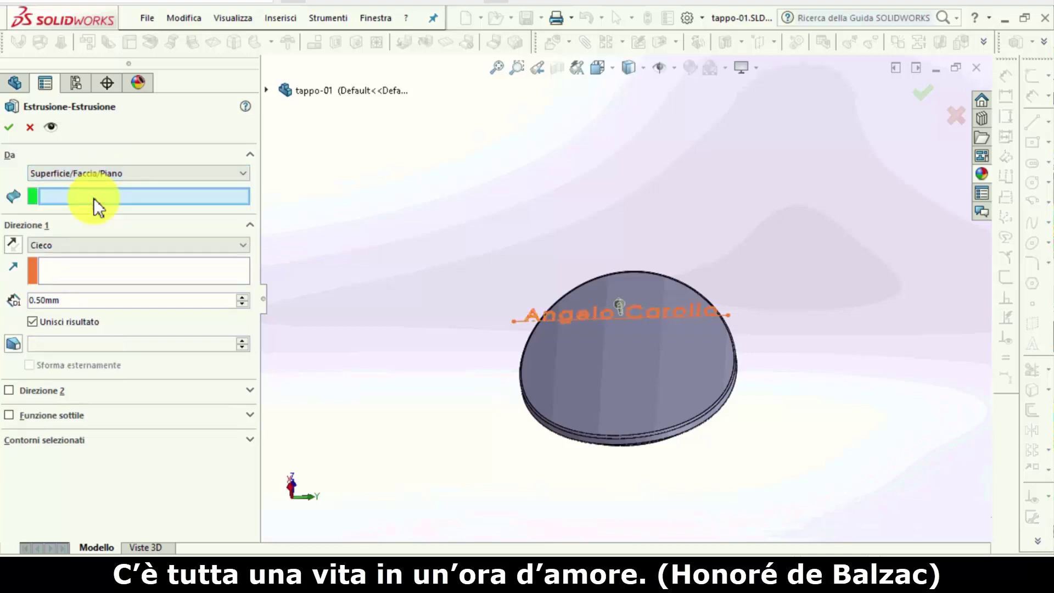
pyautogui.click(594, 384)
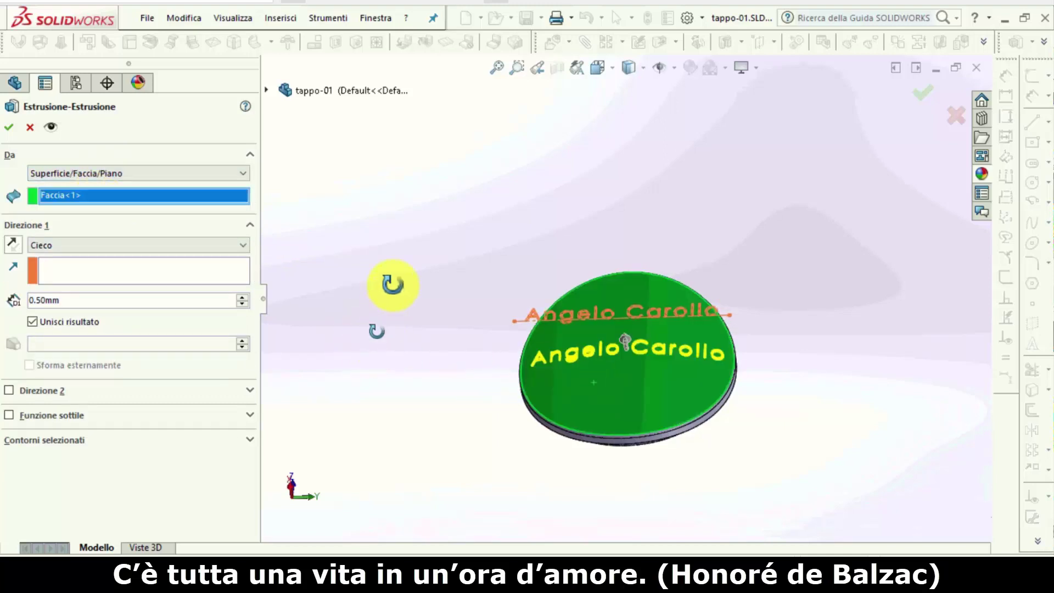
pyautogui.moveTo(393, 282); pyautogui.dragTo(571, 383, button='middle')
pyautogui.scroll(-3, 571, 383)
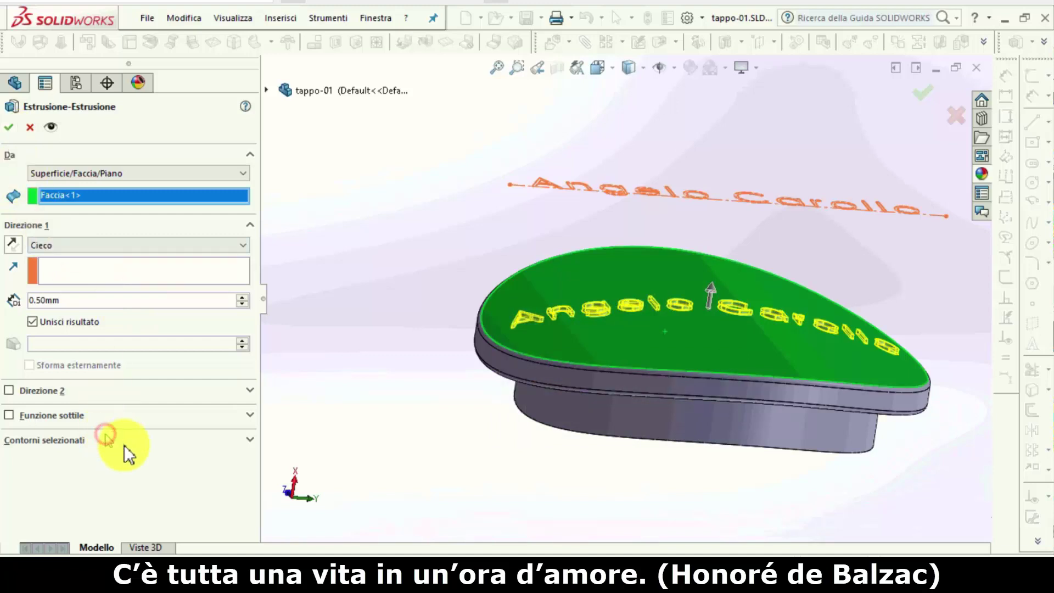
pyautogui.click(146, 444)
pyautogui.click(247, 441)
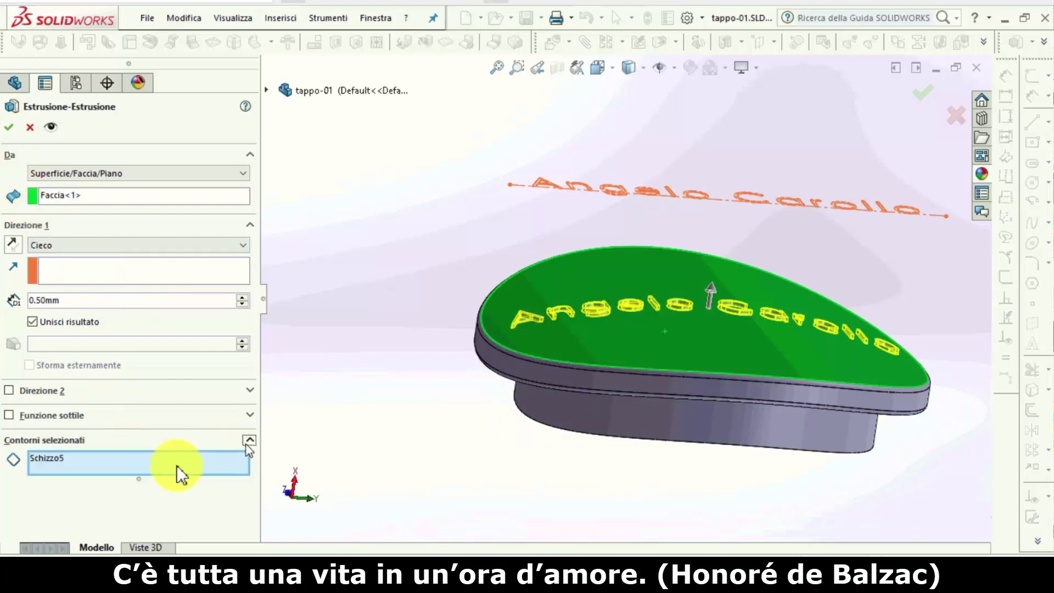
pyautogui.rightClick(177, 466)
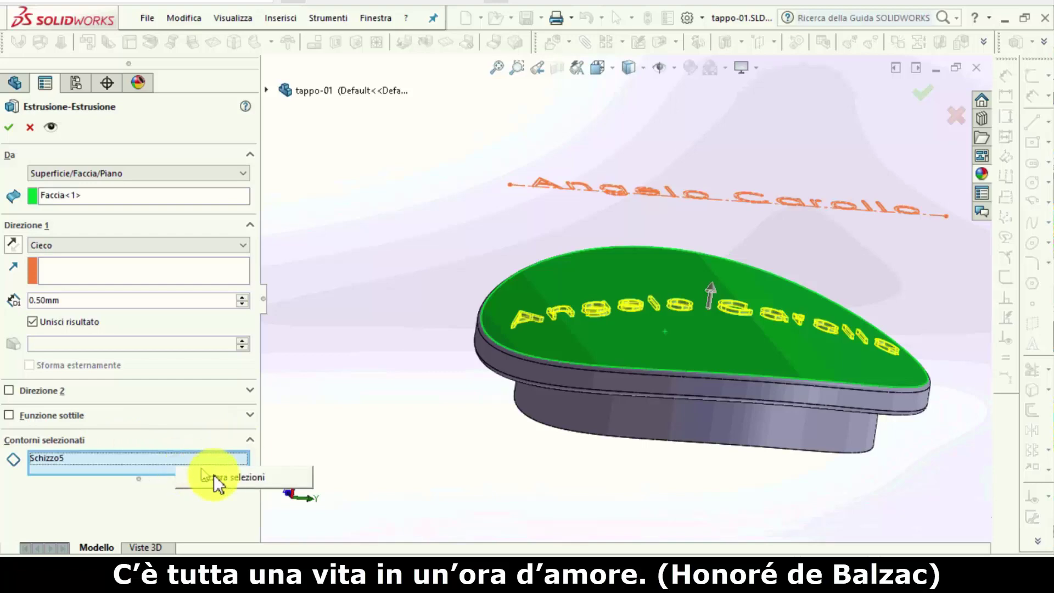
pyautogui.click(218, 478)
pyautogui.click(546, 315)
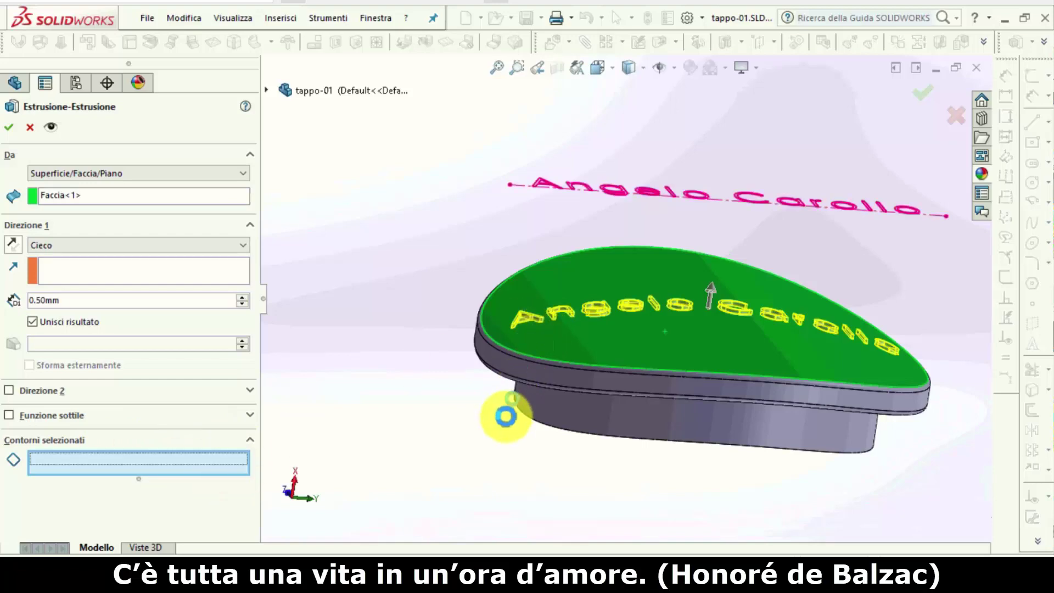
pyautogui.moveTo(544, 335); pyautogui.dragTo(565, 222, button='middle')
pyautogui.scroll(-2, 557, 197)
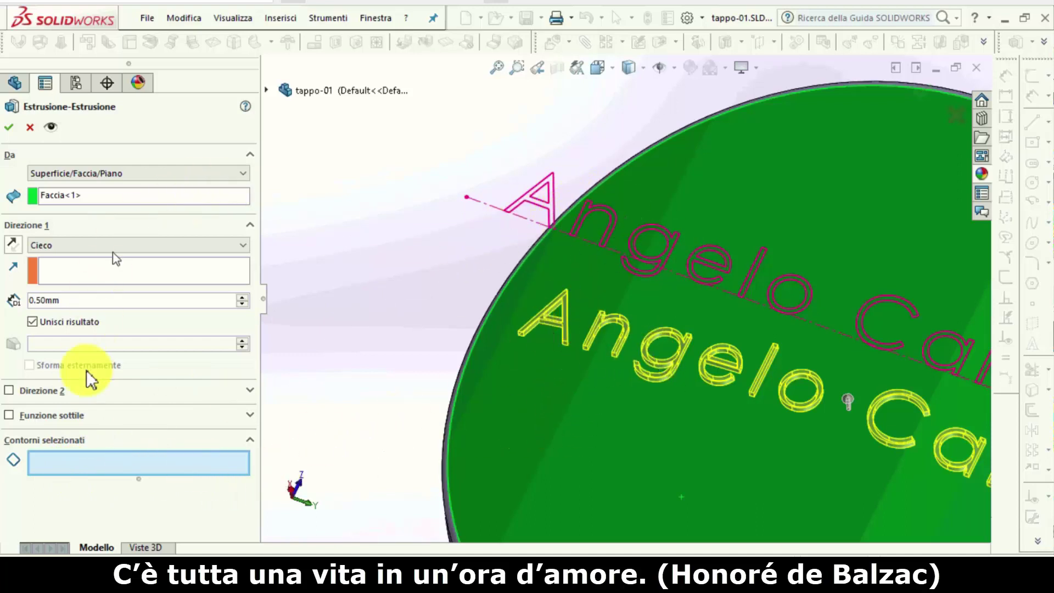
pyautogui.click(9, 125)
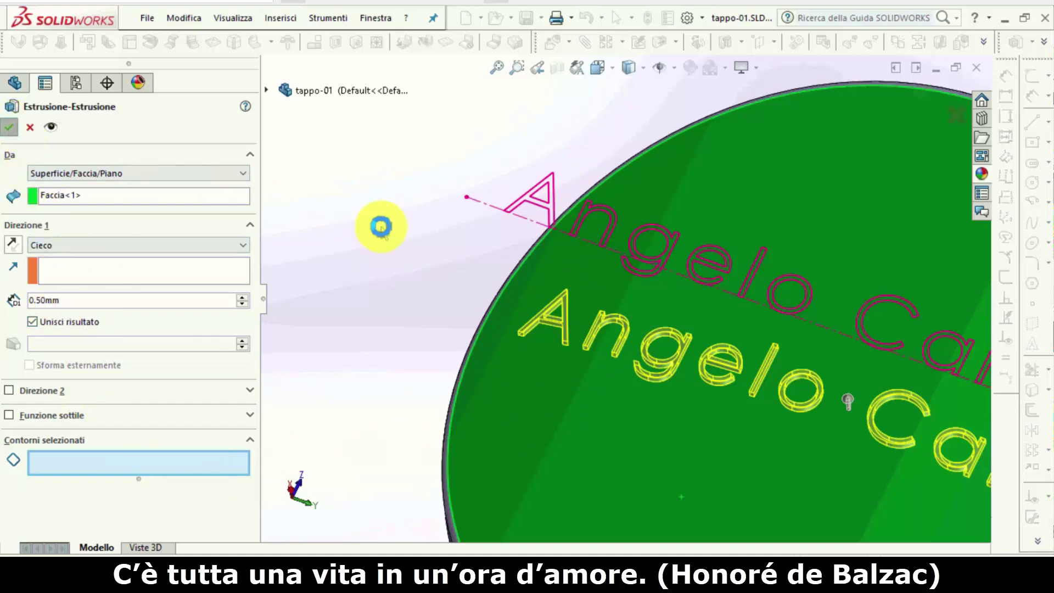
pyautogui.scroll(5, 676, 333)
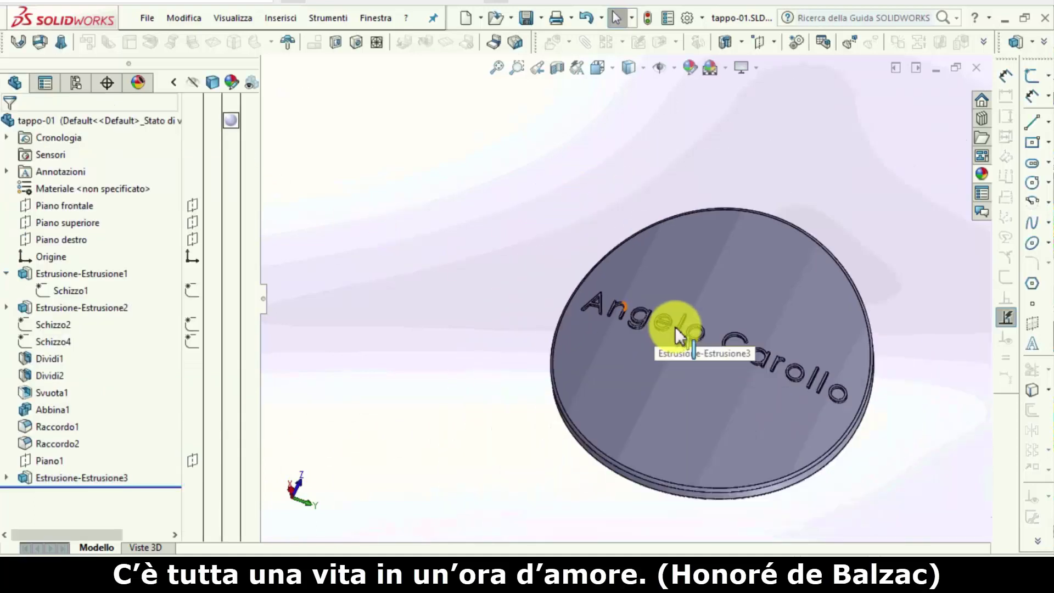
pyautogui.moveTo(676, 333)
pyautogui.mouseDown(button='middle')
pyautogui.moveTo(708, 294)
pyautogui.moveTo(666, 322)
pyautogui.moveTo(637, 404)
pyautogui.moveTo(553, 440)
pyautogui.moveTo(605, 407)
pyautogui.moveTo(631, 365)
pyautogui.moveTo(660, 258)
pyautogui.moveTo(701, 208)
pyautogui.moveTo(805, 238)
pyautogui.moveTo(730, 258)
pyautogui.moveTo(689, 345)
pyautogui.mouseUp(button='middle')
pyautogui.scroll(-2, 674, 330)
pyautogui.scroll(-3, 676, 325)
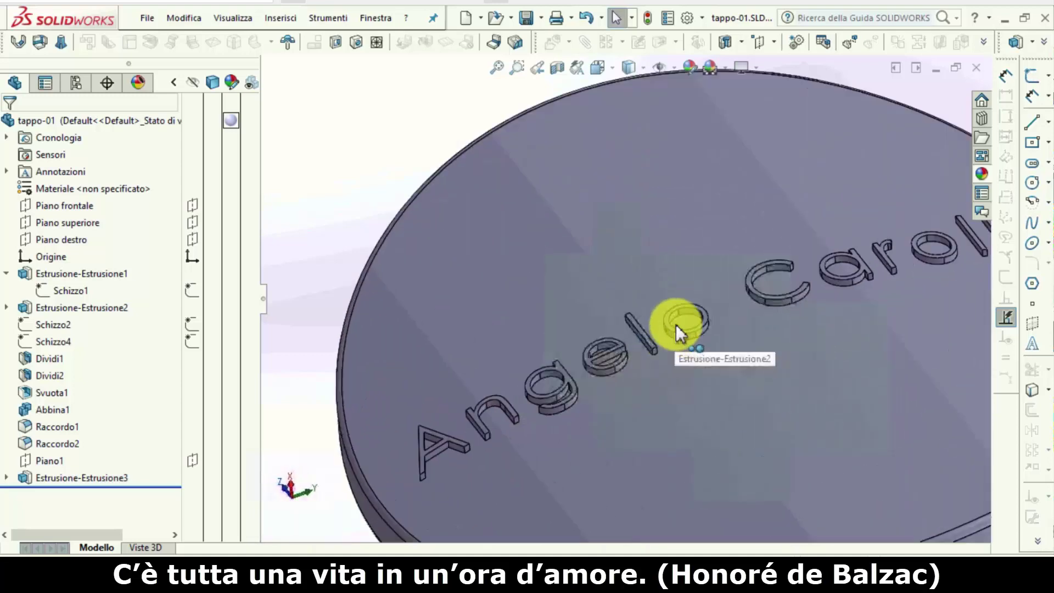
pyautogui.scroll(-2, 670, 323)
pyautogui.scroll(-2, 648, 320)
pyautogui.click(635, 320)
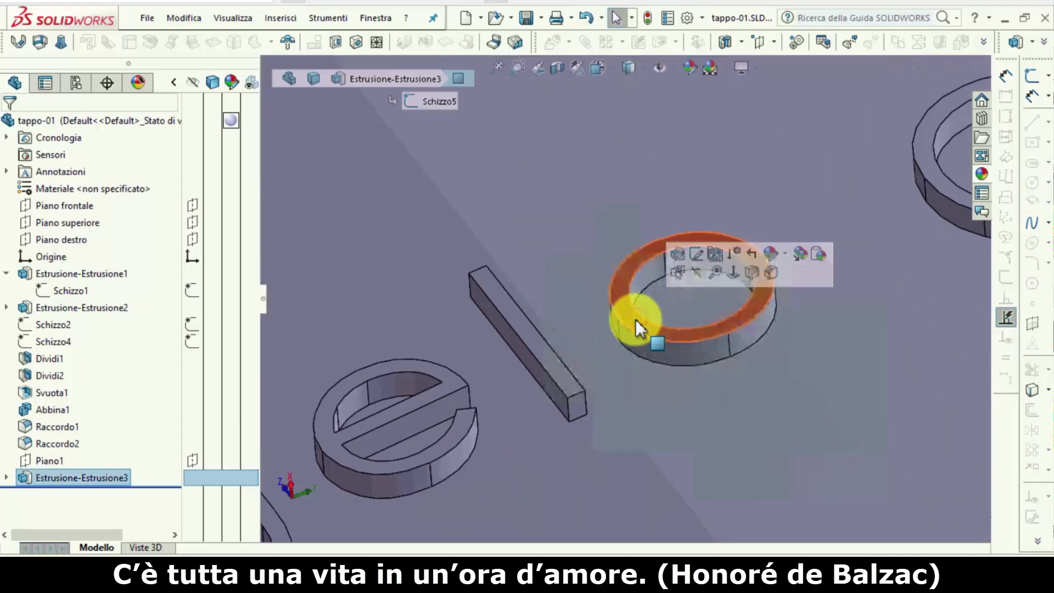
pyautogui.click(680, 403)
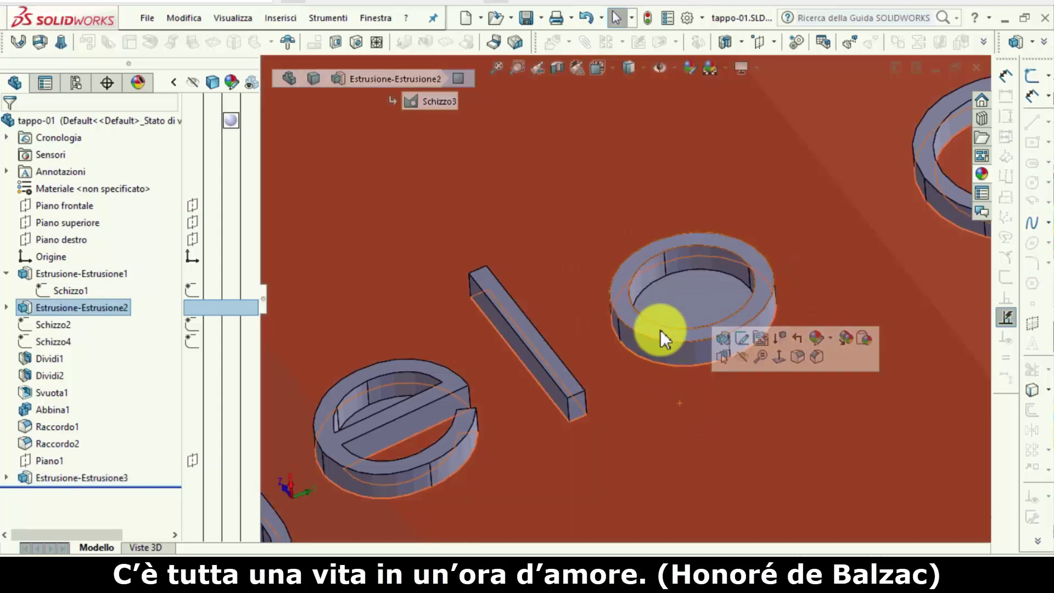
pyautogui.scroll(2, 712, 430)
pyautogui.scroll(4, 707, 430)
pyautogui.scroll(4, 707, 430)
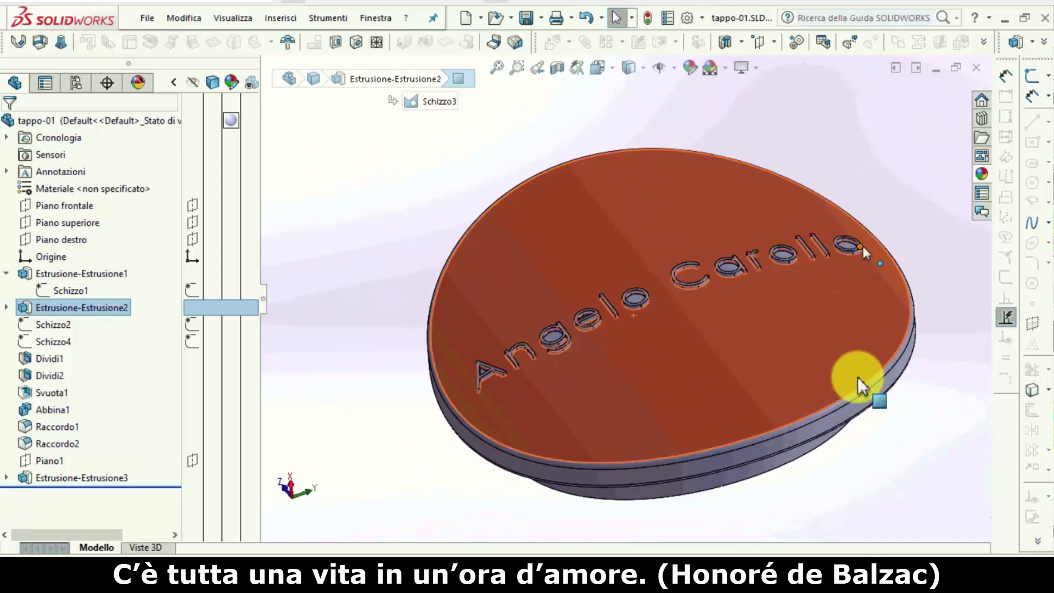
pyautogui.click(832, 304)
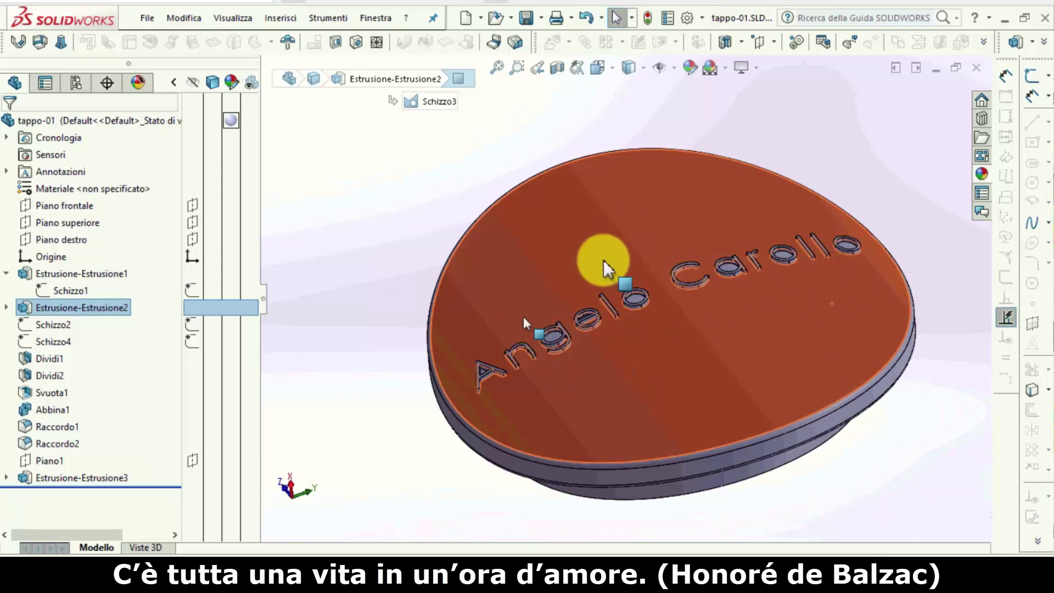
pyautogui.click(430, 204)
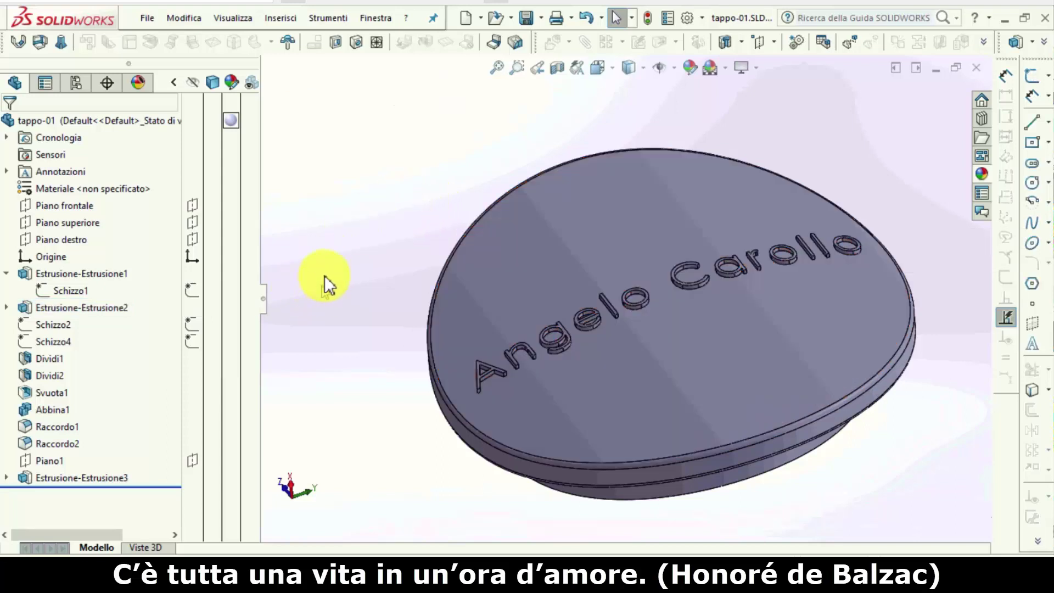
pyautogui.moveTo(324, 276)
pyautogui.mouseDown(button='middle')
pyautogui.moveTo(271, 305)
pyautogui.moveTo(635, 369)
pyautogui.moveTo(588, 336)
pyautogui.moveTo(535, 262)
pyautogui.mouseUp(button='middle')
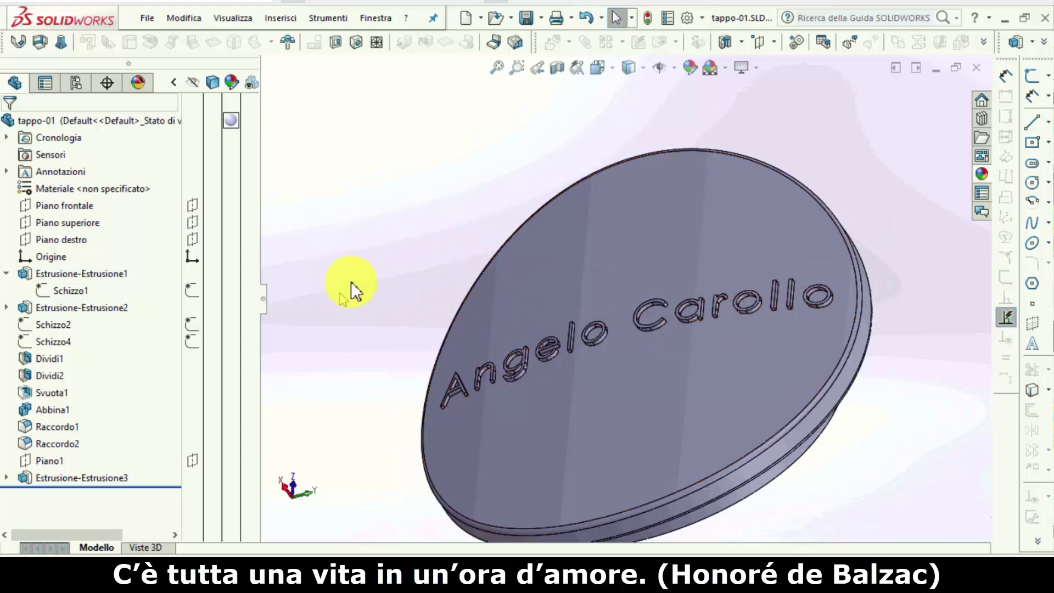
pyautogui.moveTo(347, 280); pyautogui.dragTo(411, 389, button='middle')
pyautogui.hotkey('ctrl', '7')
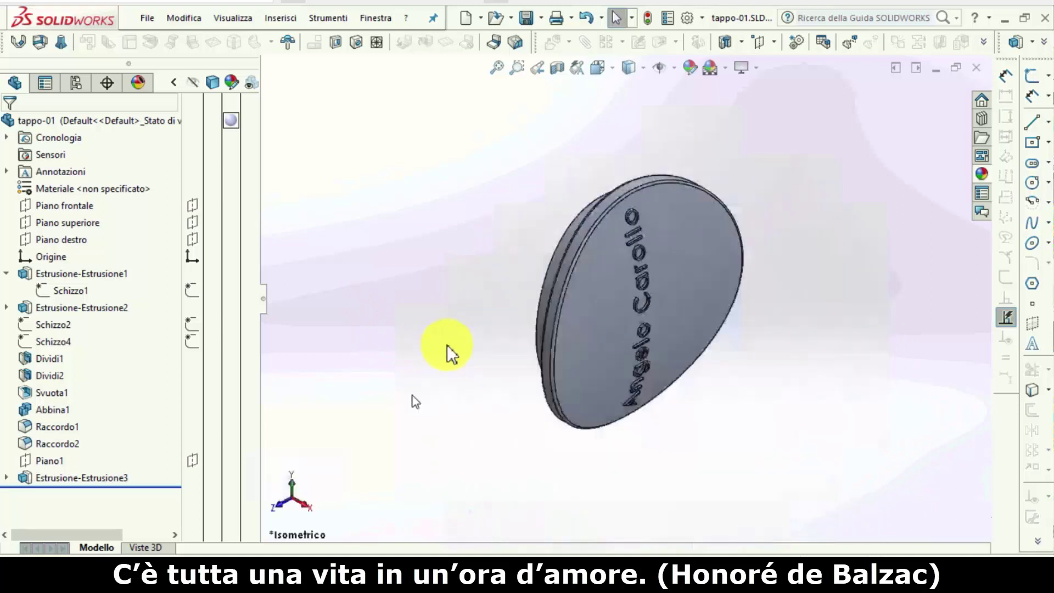
pyautogui.moveTo(513, 430); pyautogui.dragTo(512, 373, button='middle')
pyautogui.hotkey('ctrl', '7')
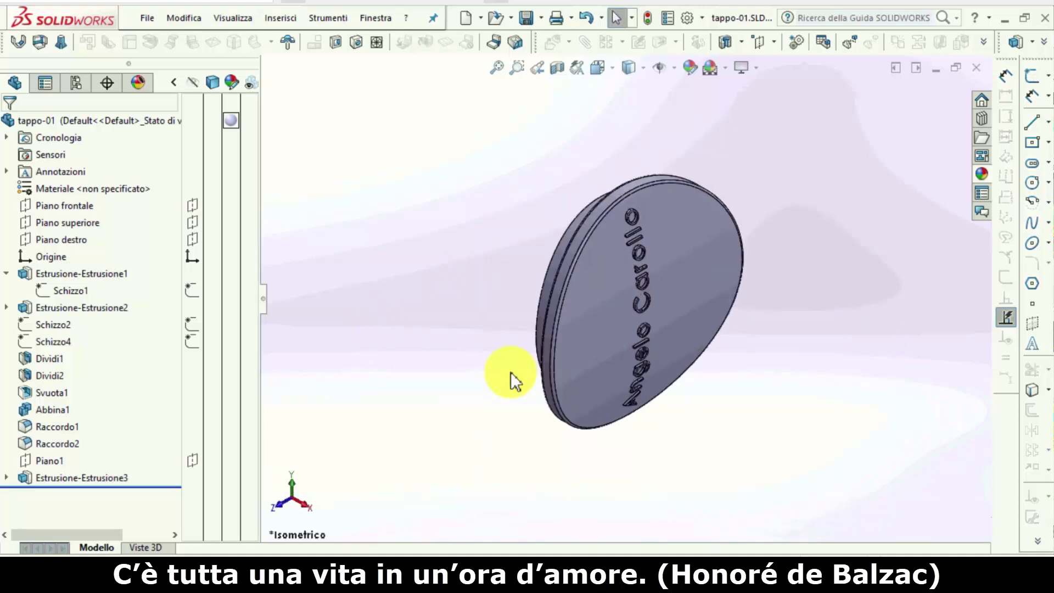
pyautogui.keyDown('shift'); pyautogui.click(299, 505); pyautogui.keyUp('shift')
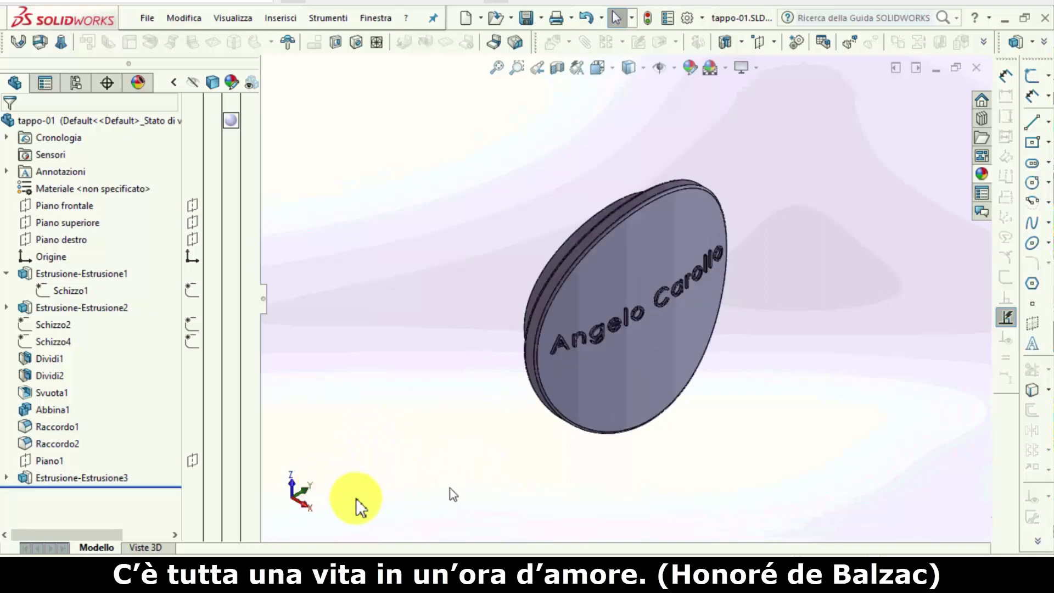
pyautogui.click(291, 480)
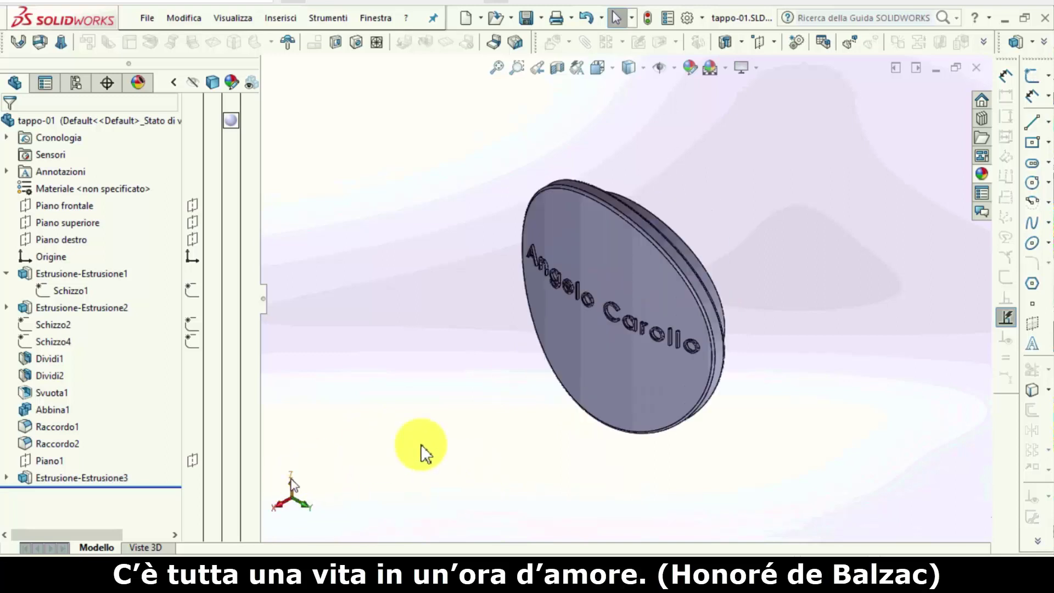
pyautogui.moveTo(482, 437)
pyautogui.mouseDown(button='middle')
pyautogui.moveTo(545, 381)
pyautogui.moveTo(602, 386)
pyautogui.moveTo(607, 405)
pyautogui.moveTo(535, 440)
pyautogui.moveTo(534, 364)
pyautogui.moveTo(624, 348)
pyautogui.moveTo(697, 351)
pyautogui.moveTo(739, 369)
pyautogui.moveTo(751, 409)
pyautogui.moveTo(783, 449)
pyautogui.moveTo(757, 428)
pyautogui.moveTo(546, 393)
pyautogui.moveTo(517, 494)
pyautogui.mouseUp(button='middle')
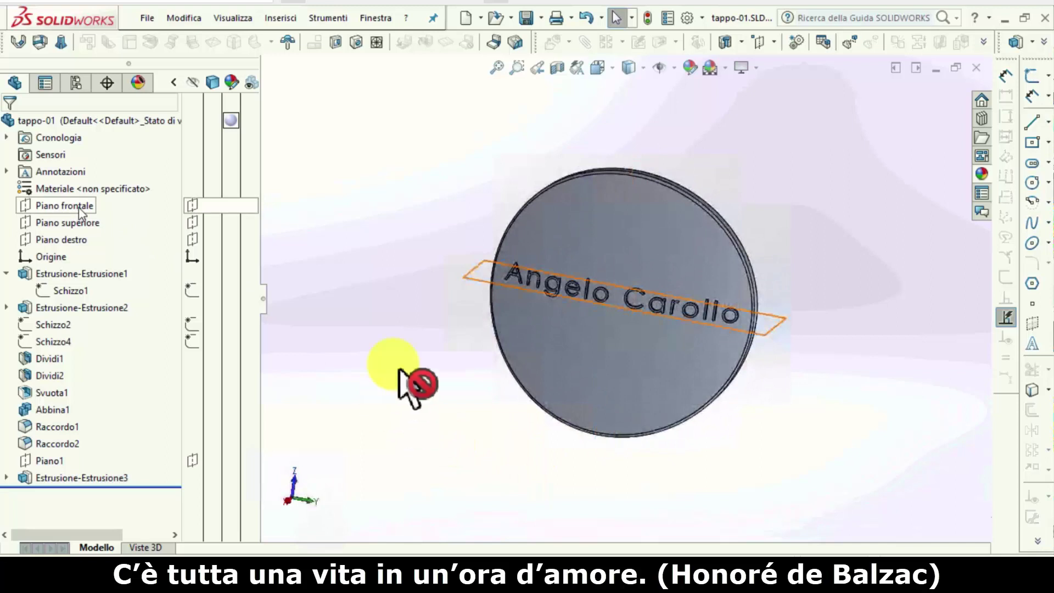